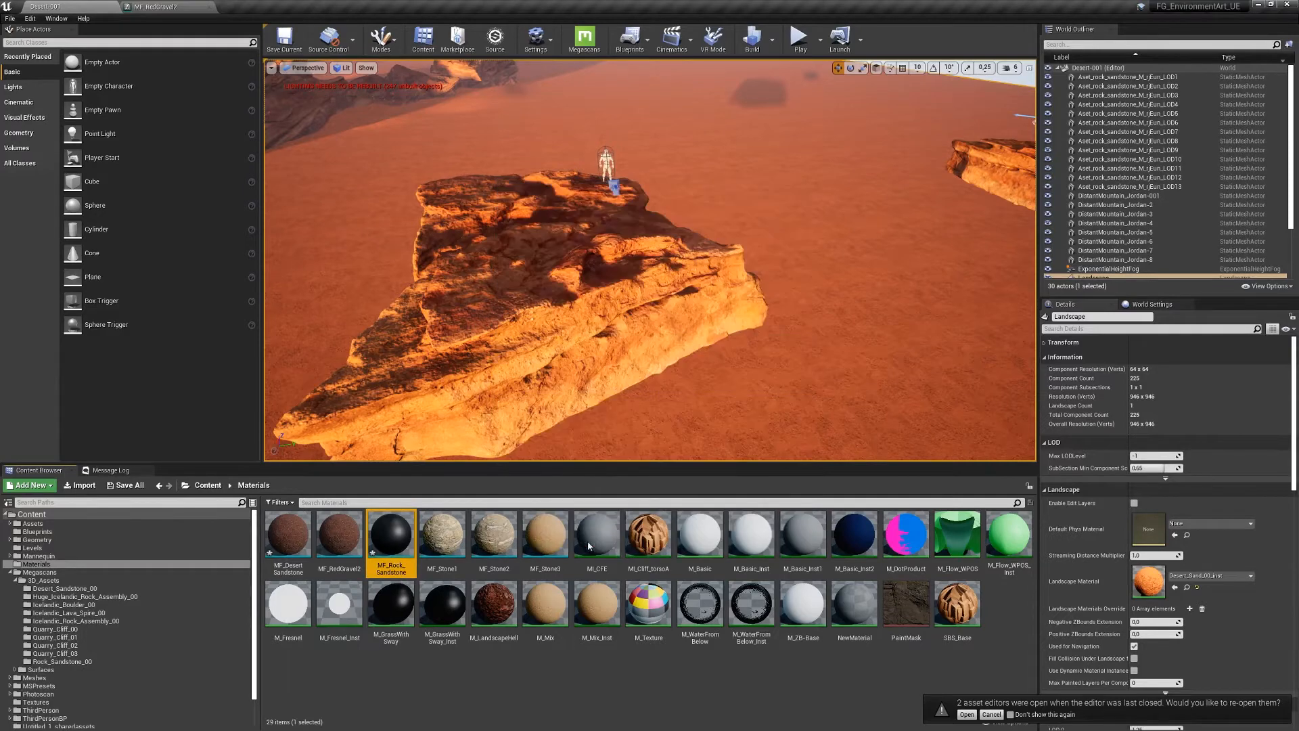
- Create a new Material Function in the Materials folder named MF_Rock_Sandstone
{"action": "right_click", "coordinate": [387, 668]}
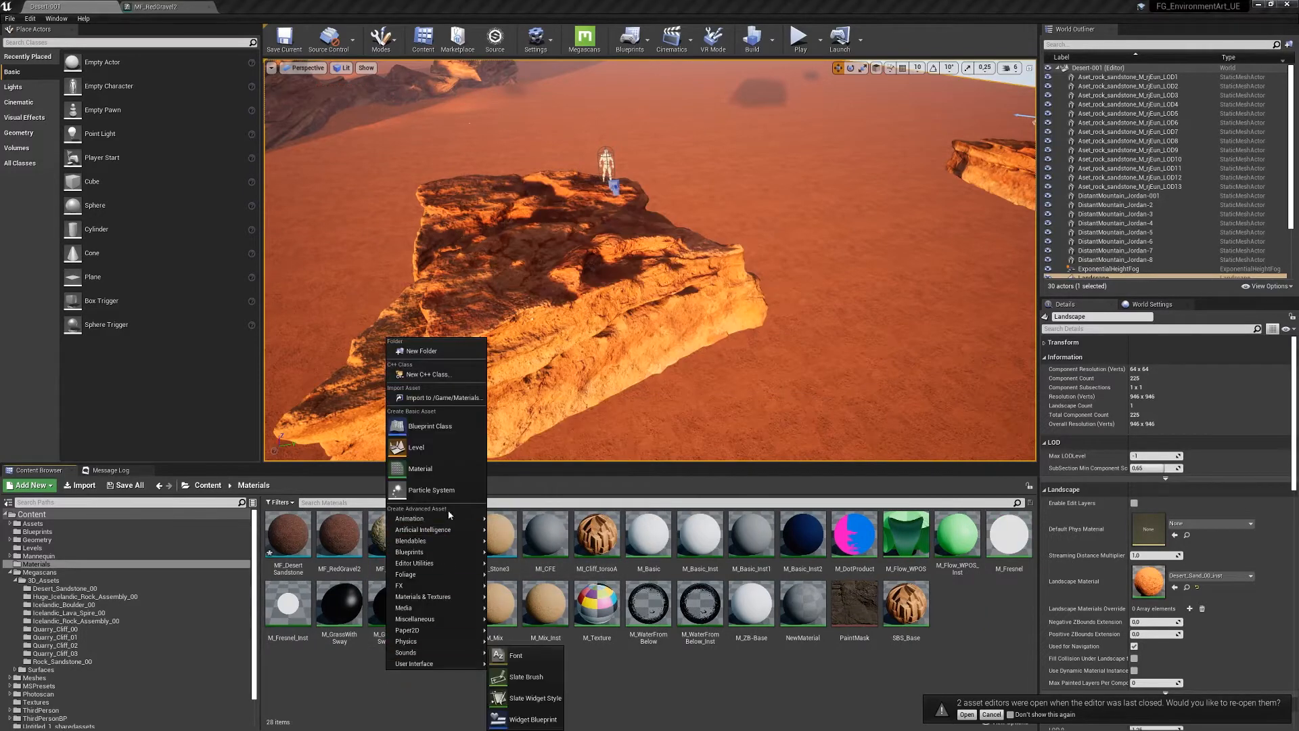
{"action": "mouse_move", "coordinate": [433, 596]}
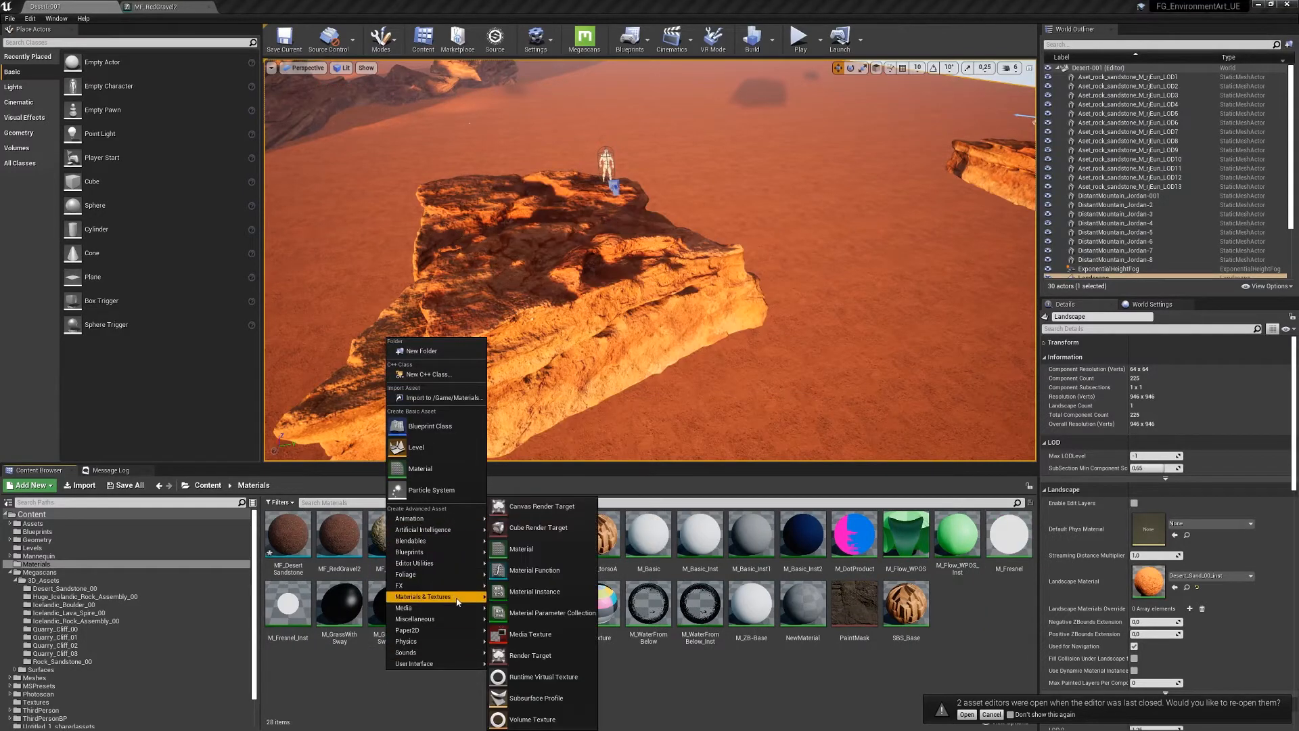
{"action": "left_click", "coordinate": [534, 569]}
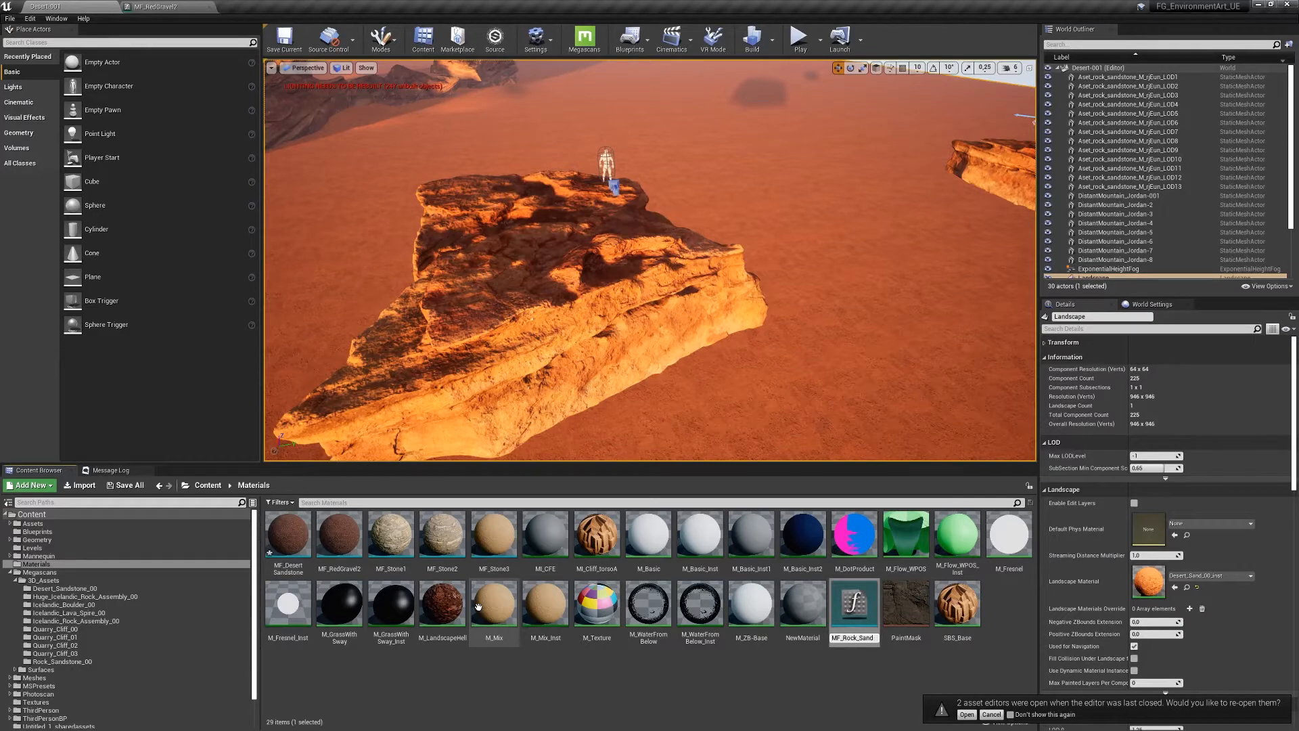
{"action": "key", "text": "Return"}
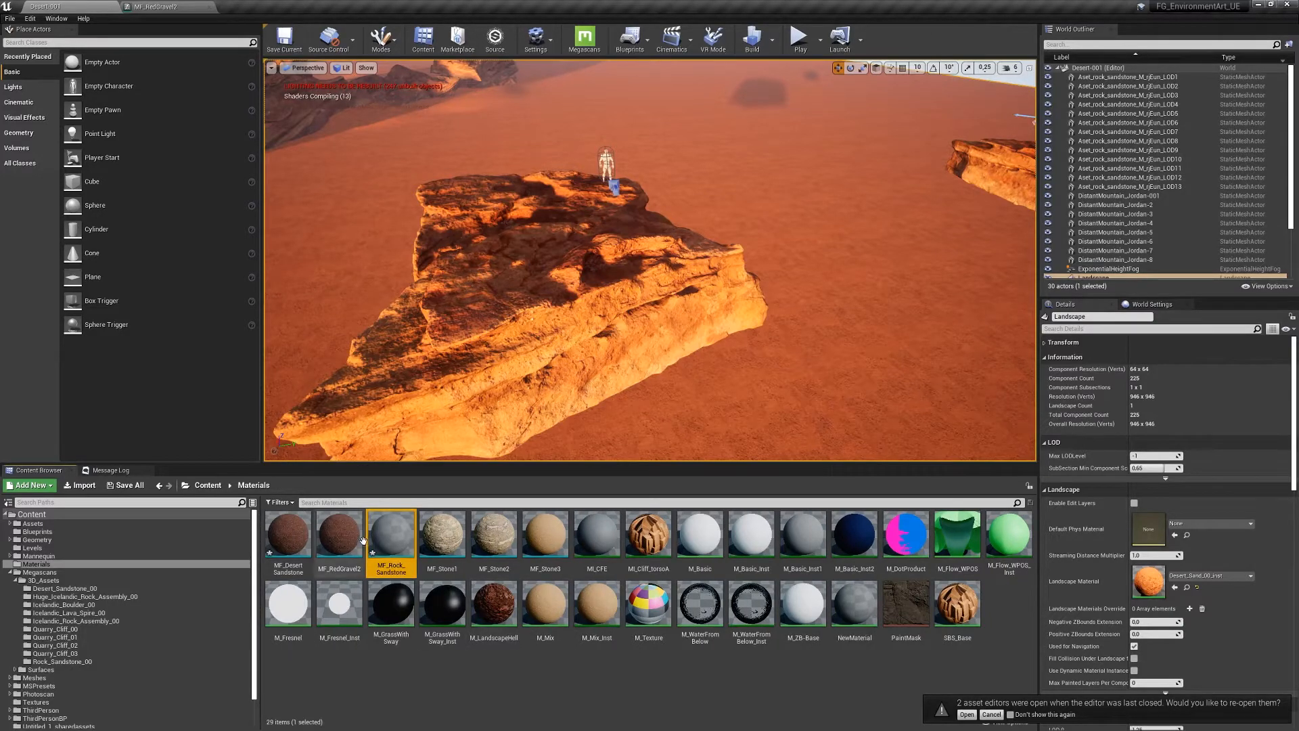
- Wire a MakeMaterialAttributes node into MF_Rock_Sandstone's Output Result, apply, and return to Desert-001
{"action": "double_click", "coordinate": [387, 529]}
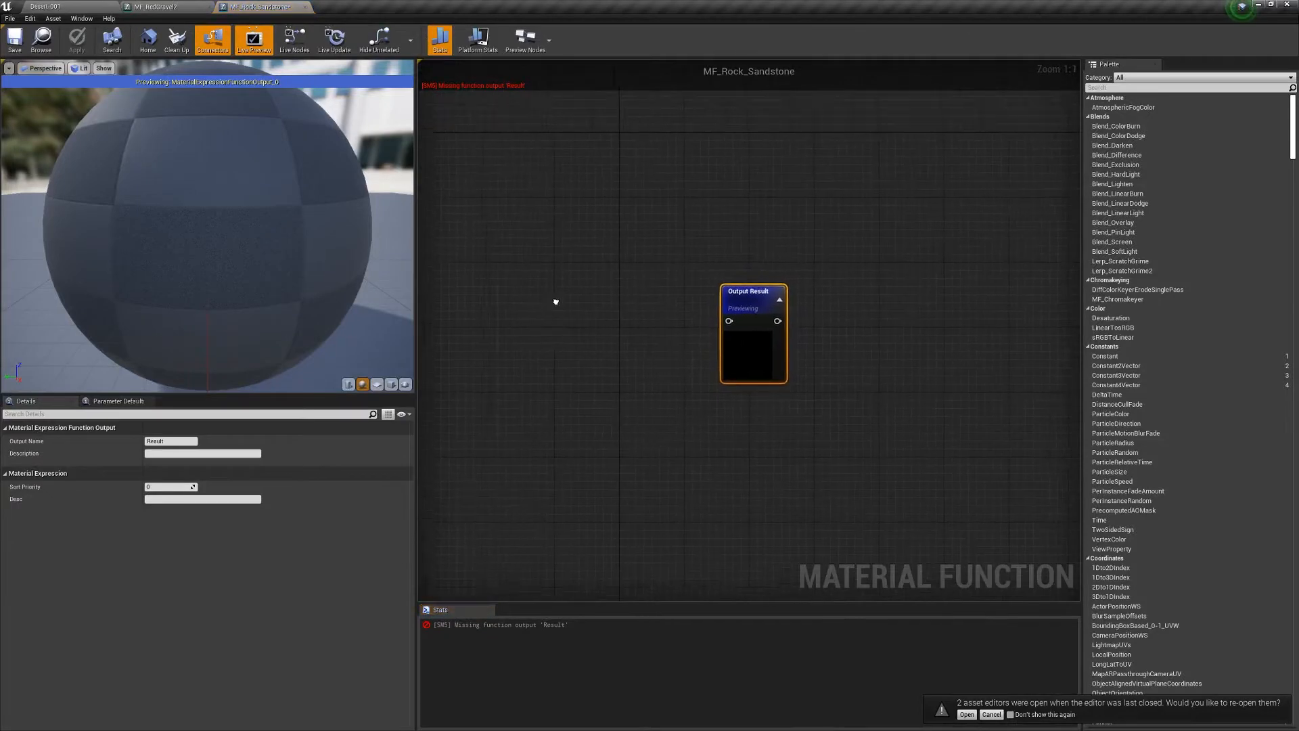
{"action": "right_click_drag", "start_coordinate": [554, 301], "coordinate": [785, 269]}
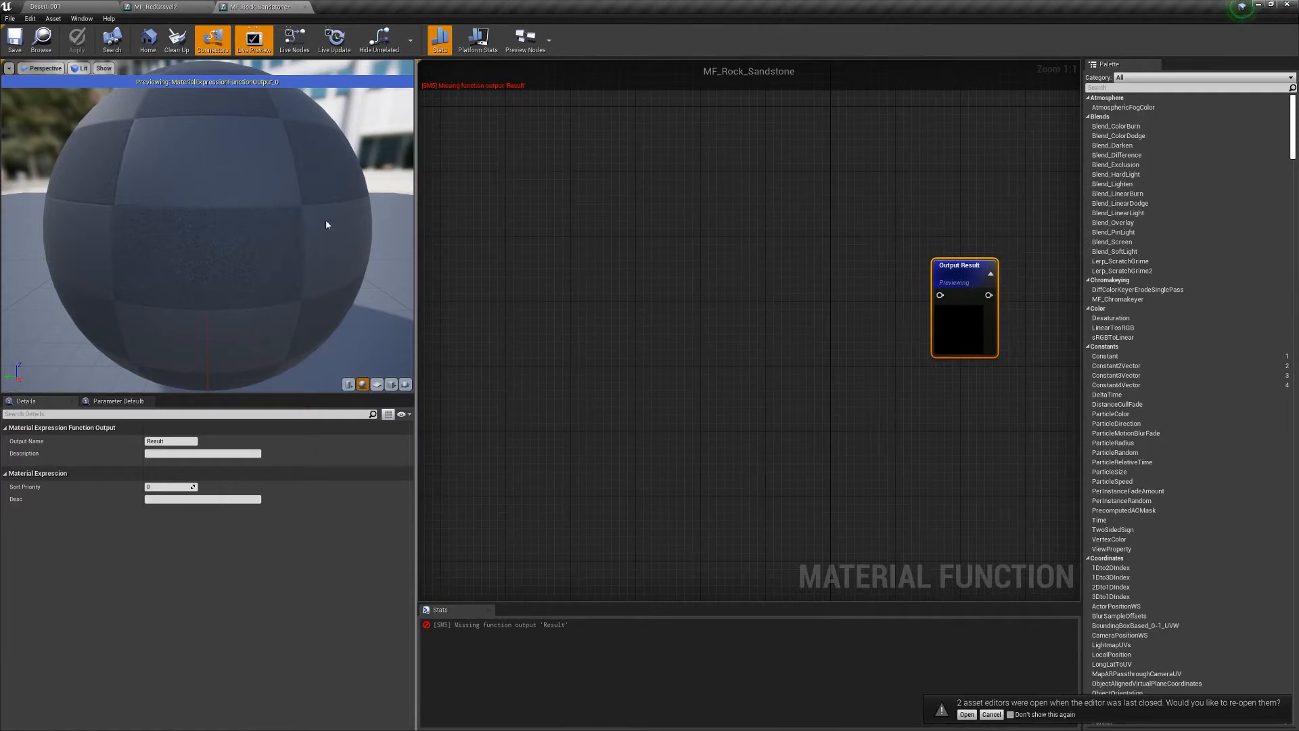
{"action": "left_click", "coordinate": [769, 347]}
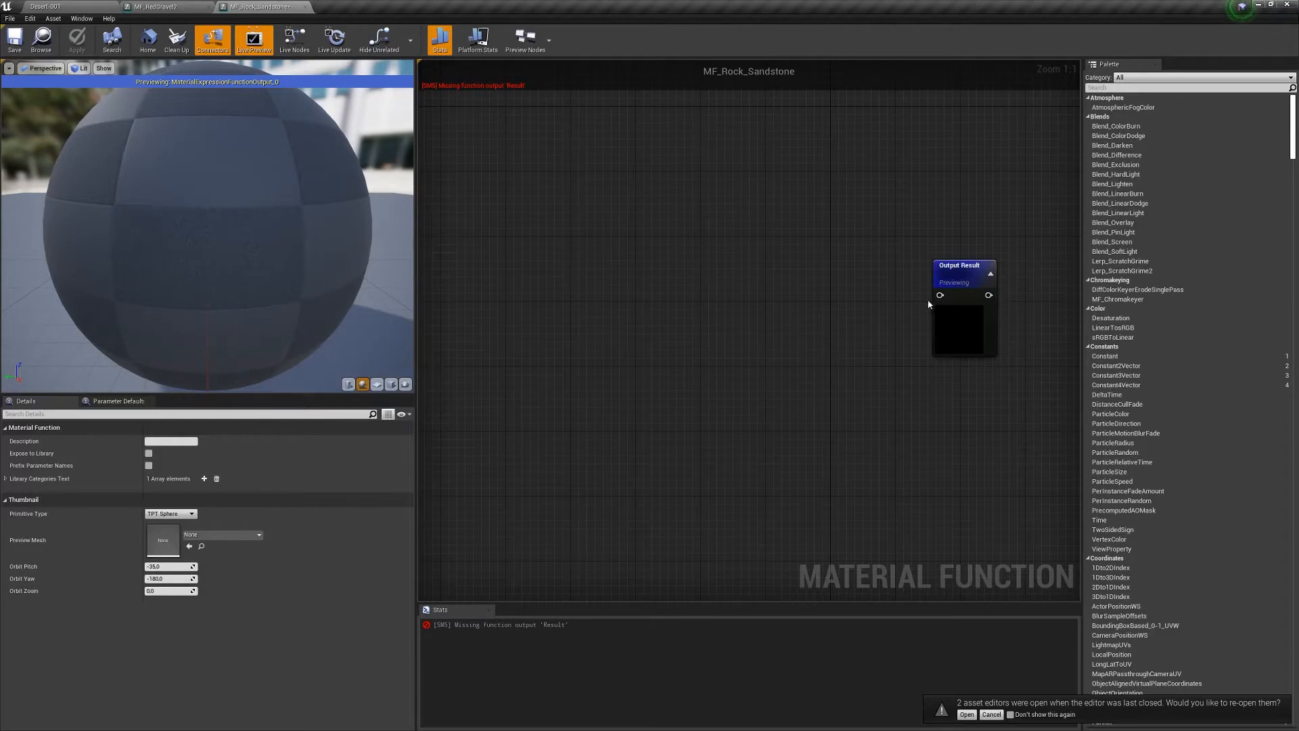
{"action": "left_click_drag", "start_coordinate": [905, 302], "coordinate": [839, 296]}
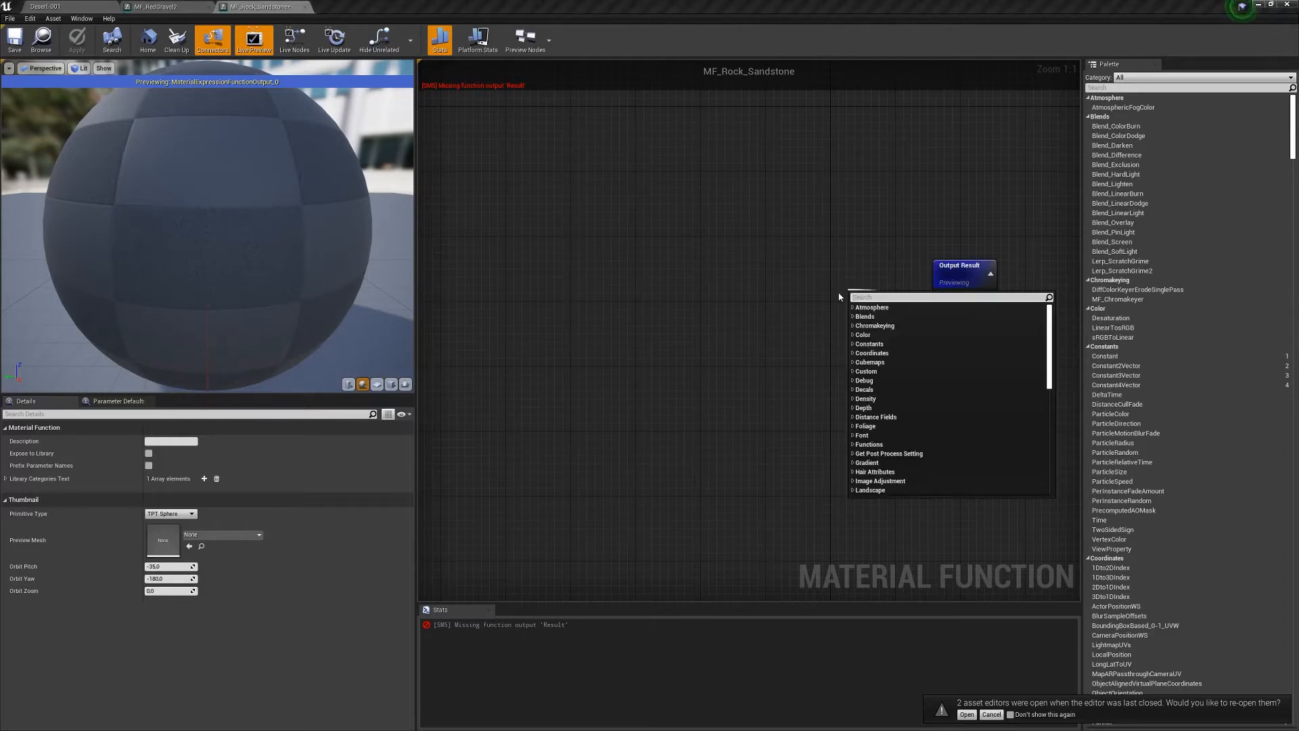
{"action": "type", "text": "ma"}
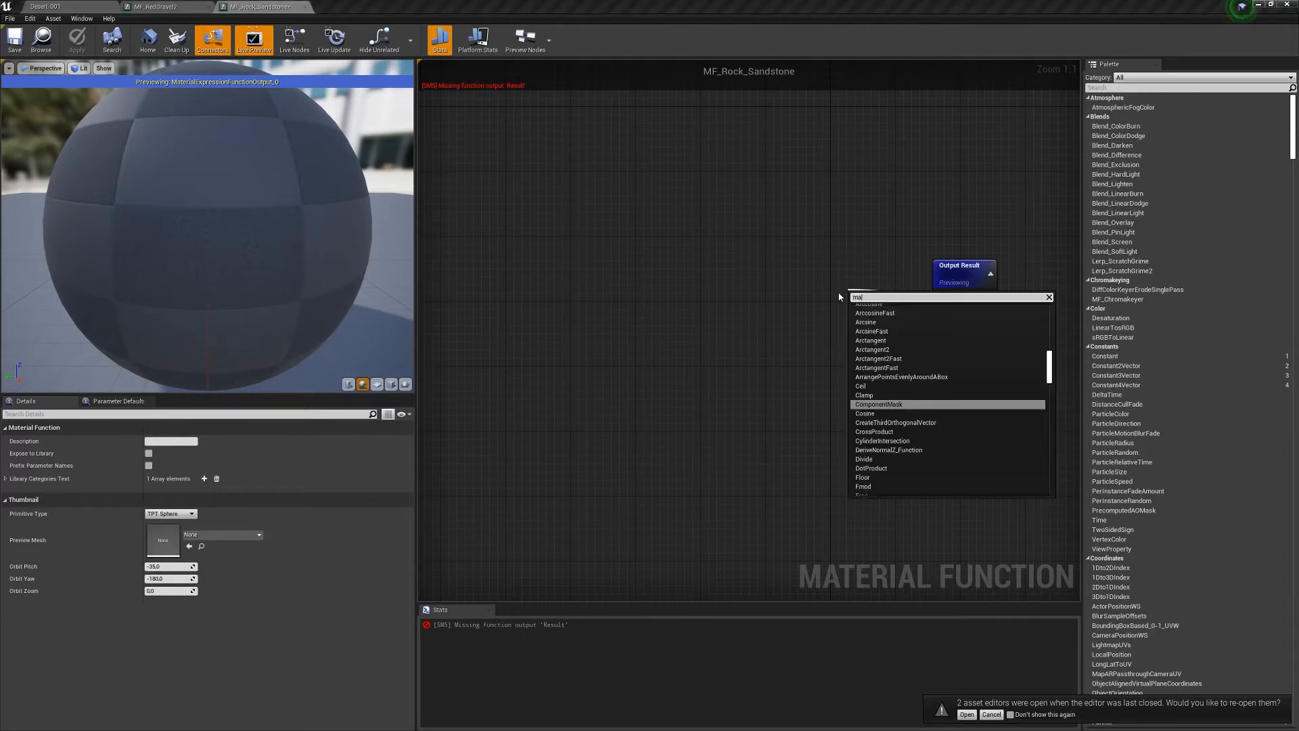
{"action": "type", "text": "k"}
{"action": "key", "text": "Up"}
{"action": "key", "text": "Up"}
{"action": "key", "text": "Up"}
{"action": "key", "text": "Up"}
{"action": "key", "text": "Up"}
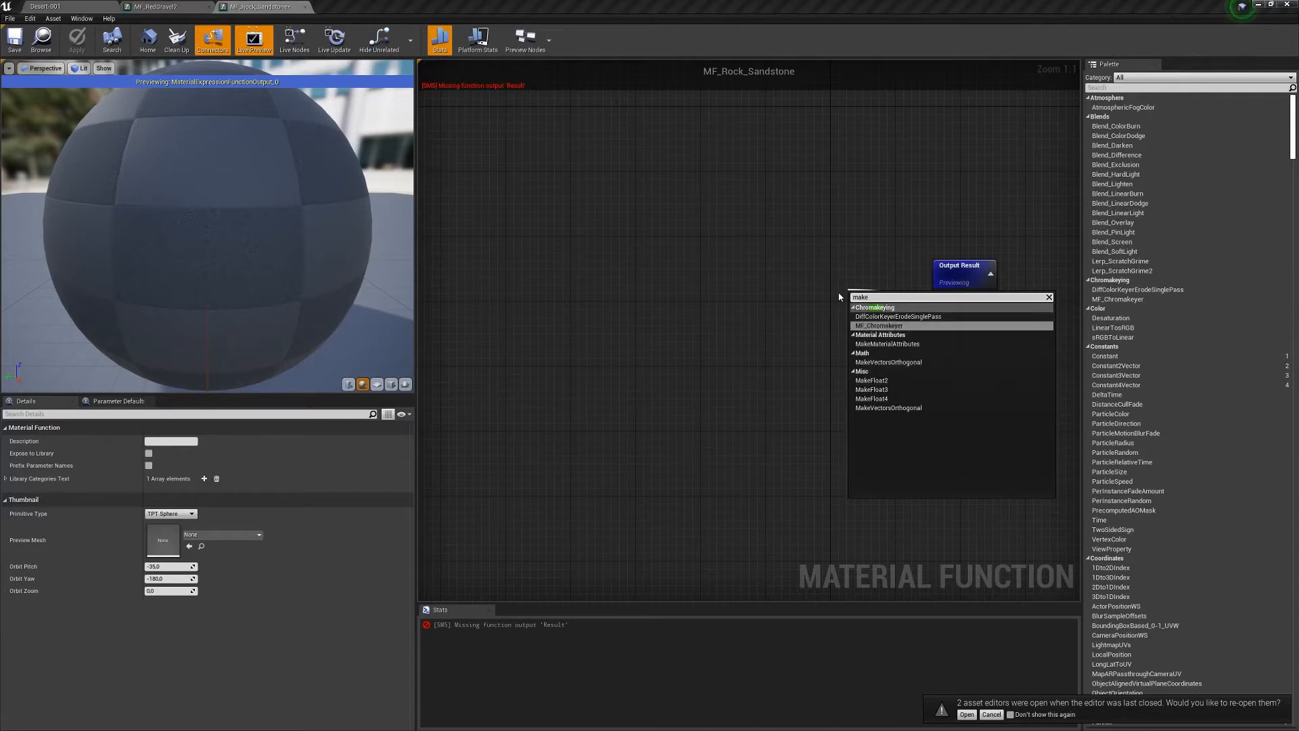
{"action": "key", "text": "Escape"}
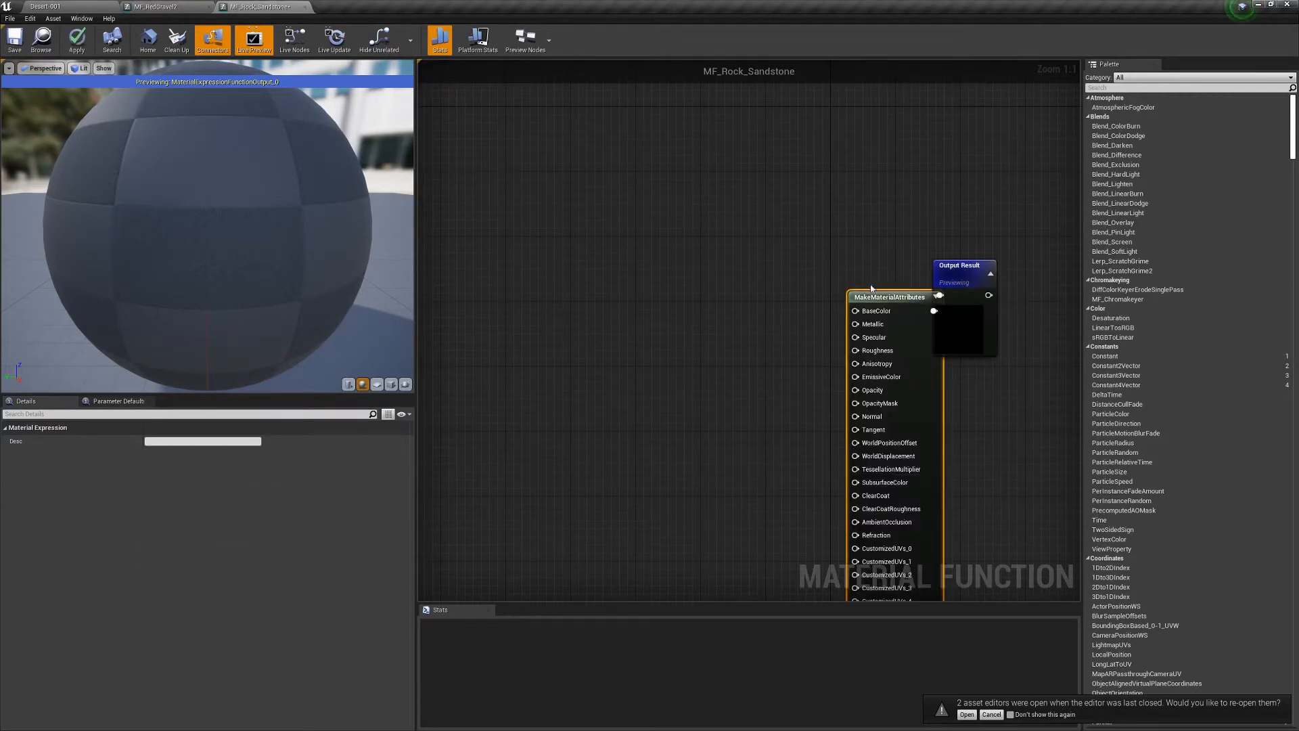
{"action": "left_click_drag", "start_coordinate": [871, 288], "coordinate": [813, 274]}
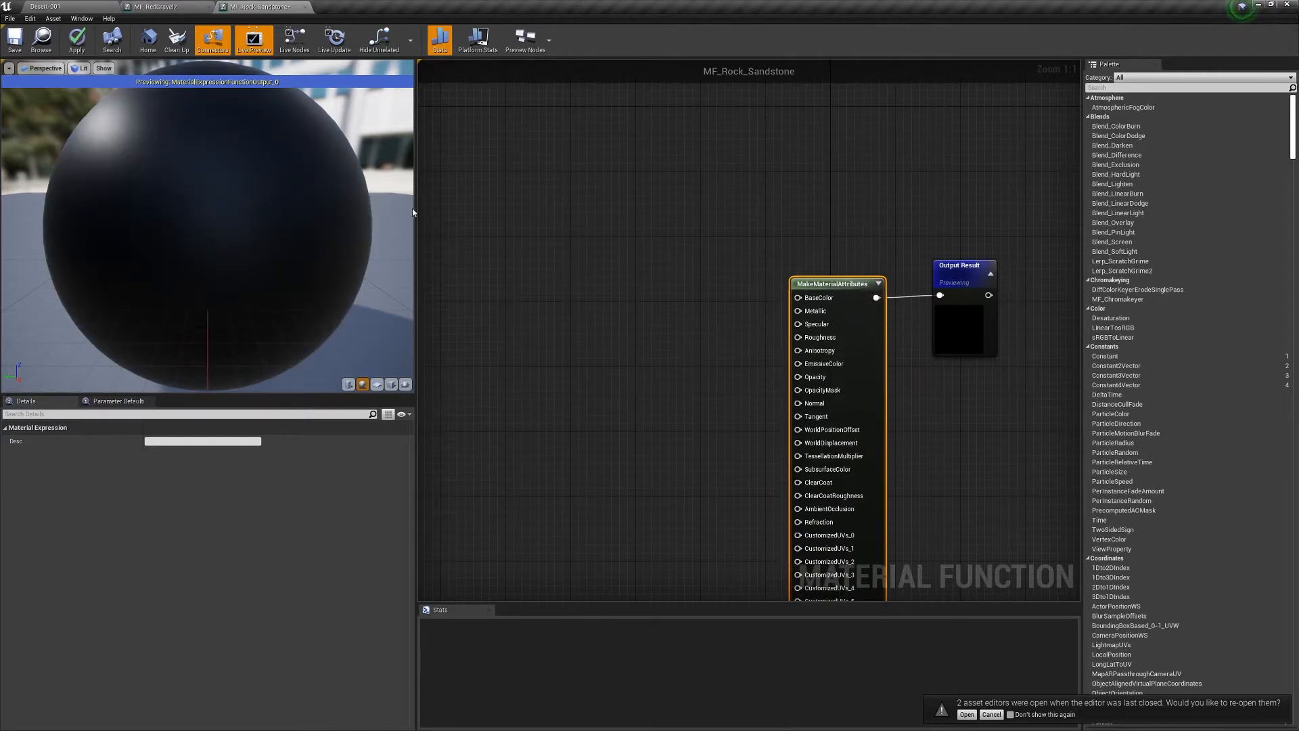
{"action": "left_click", "coordinate": [76, 39]}
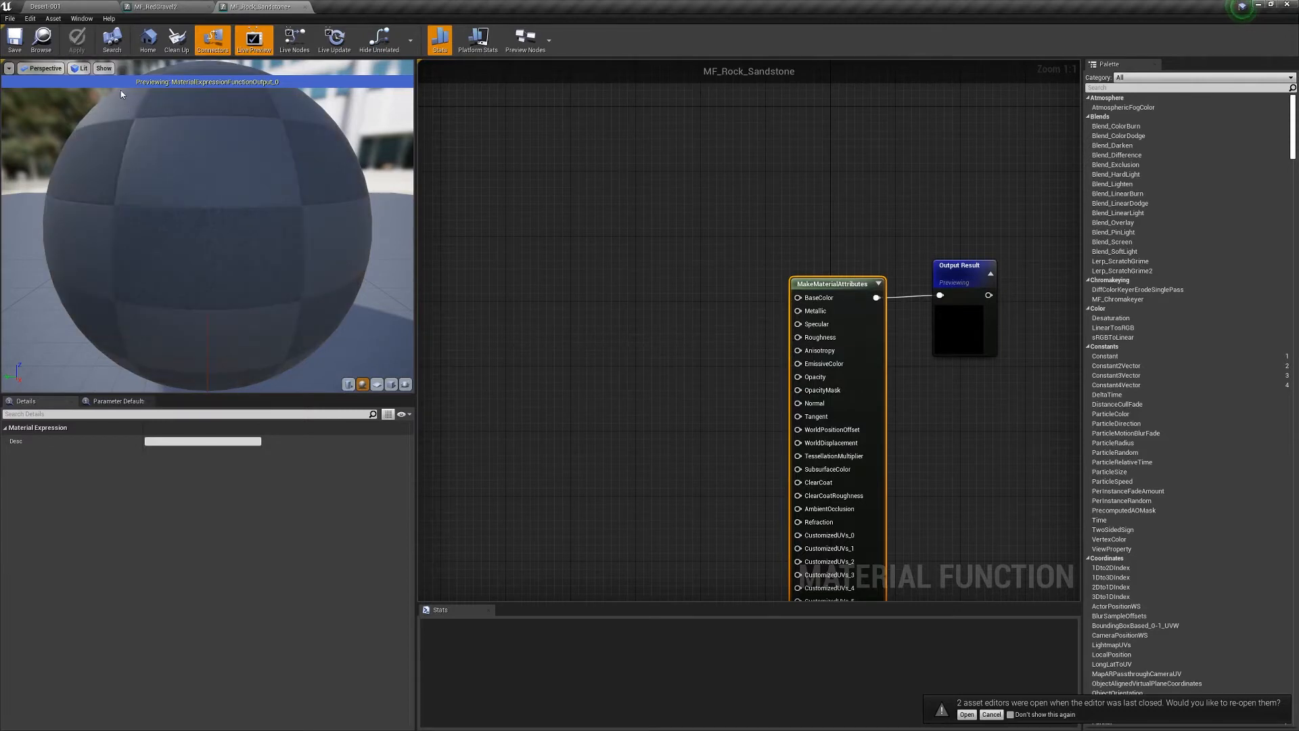
{"action": "left_click", "coordinate": [71, 7]}
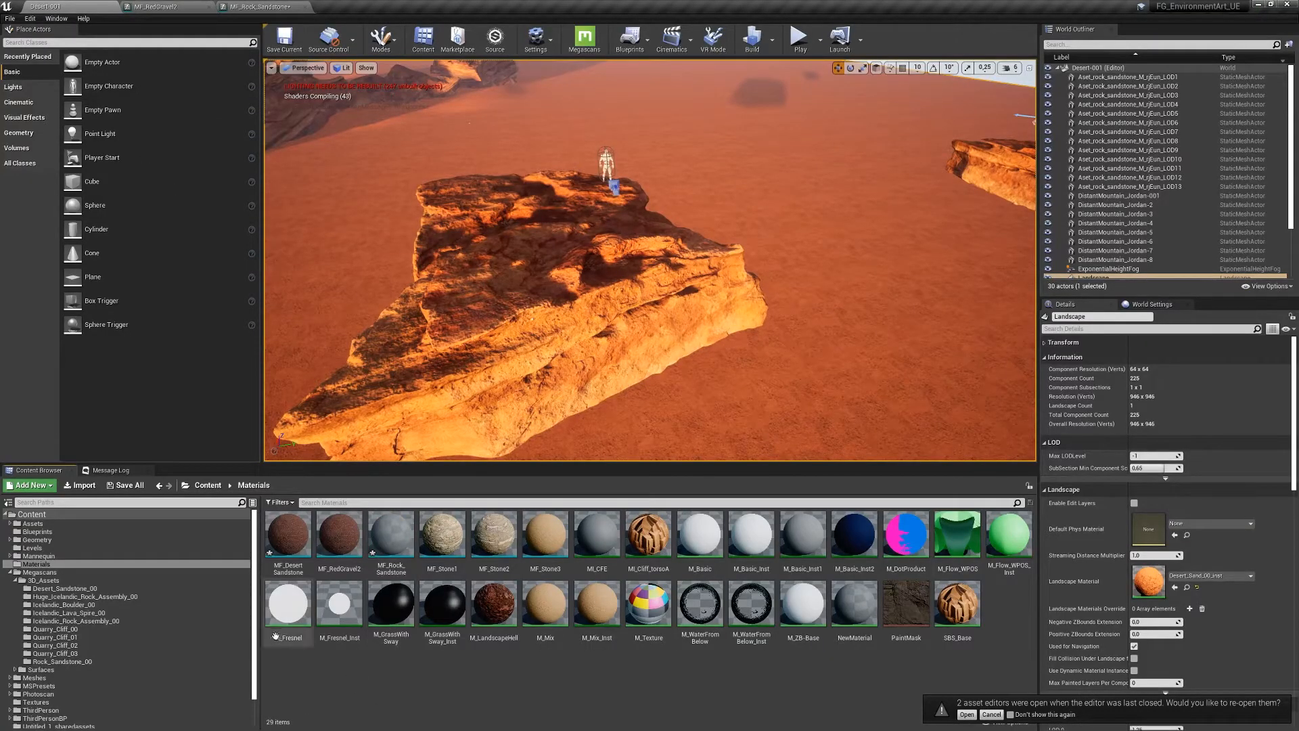
- Open MS_DefaultMaterial through Rock_Sandstone_00_inst and copy its entire node network
{"action": "scroll", "coordinate": [171, 623], "scroll_direction": "down", "scroll_amount": 2}
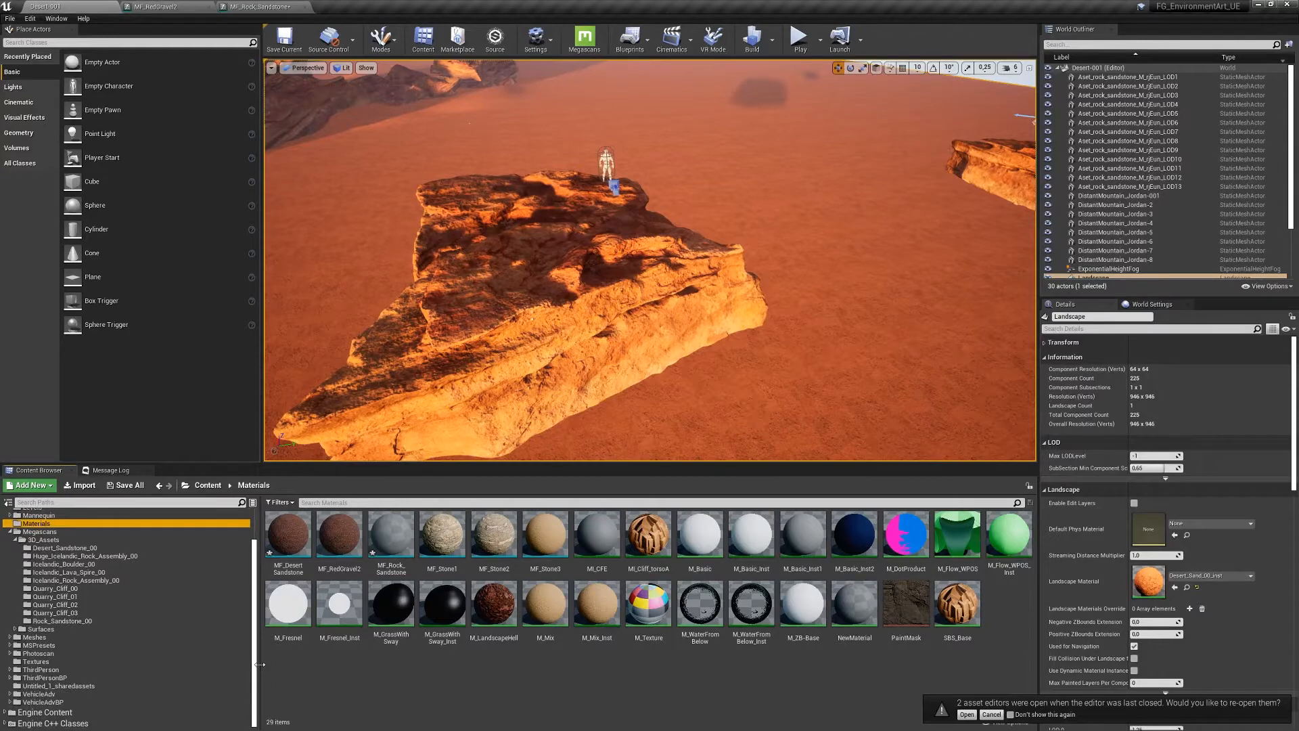
{"action": "left_click", "coordinate": [68, 622]}
{"action": "double_click", "coordinate": [542, 535]}
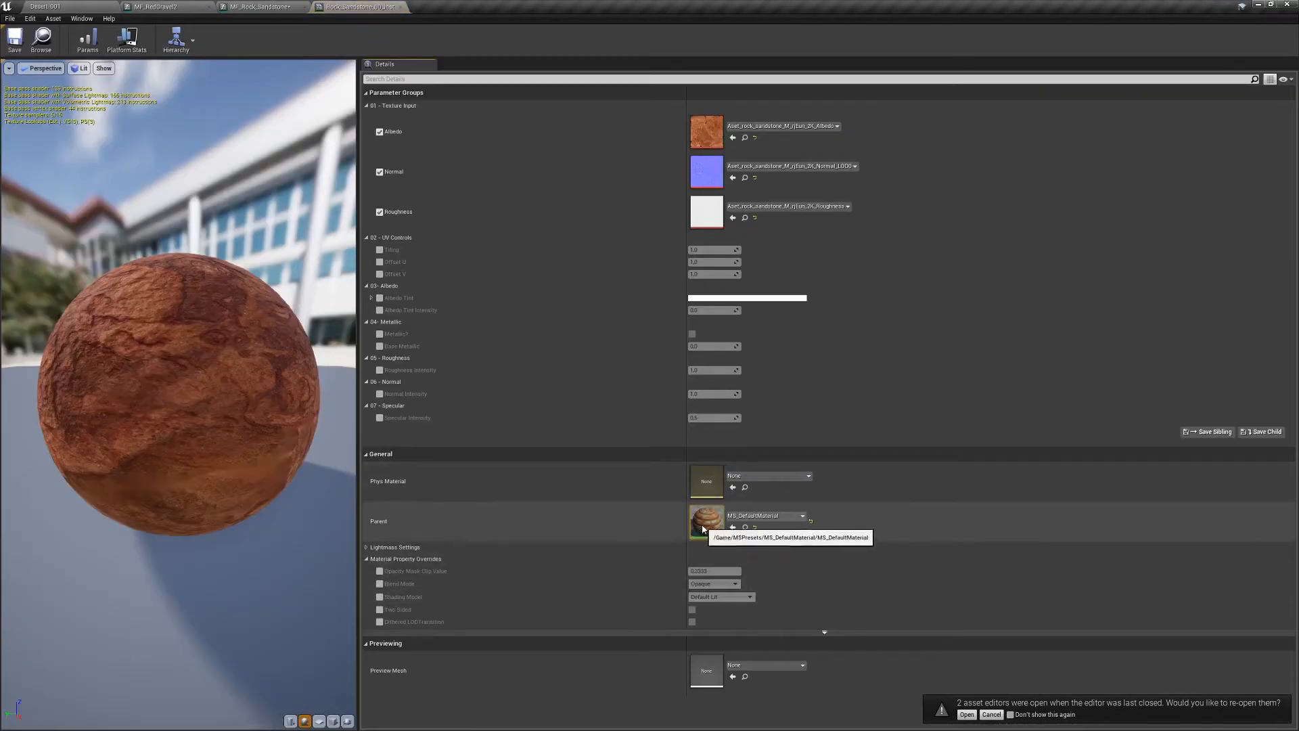
{"action": "double_click", "coordinate": [704, 523]}
{"action": "right_click_drag", "start_coordinate": [516, 315], "coordinate": [940, 352]}
{"action": "scroll", "coordinate": [909, 370], "scroll_direction": "down", "scroll_amount": 6}
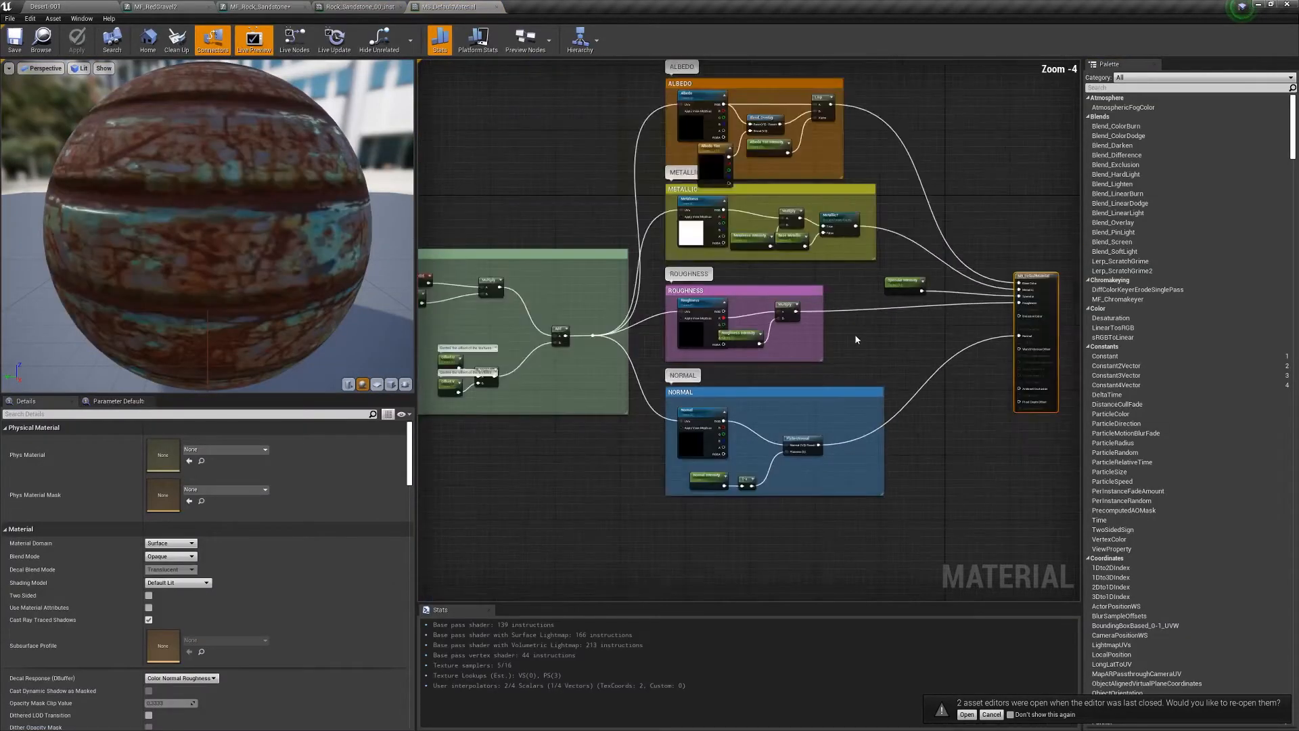
{"action": "left_click_drag", "start_coordinate": [516, 477], "coordinate": [942, 166]}
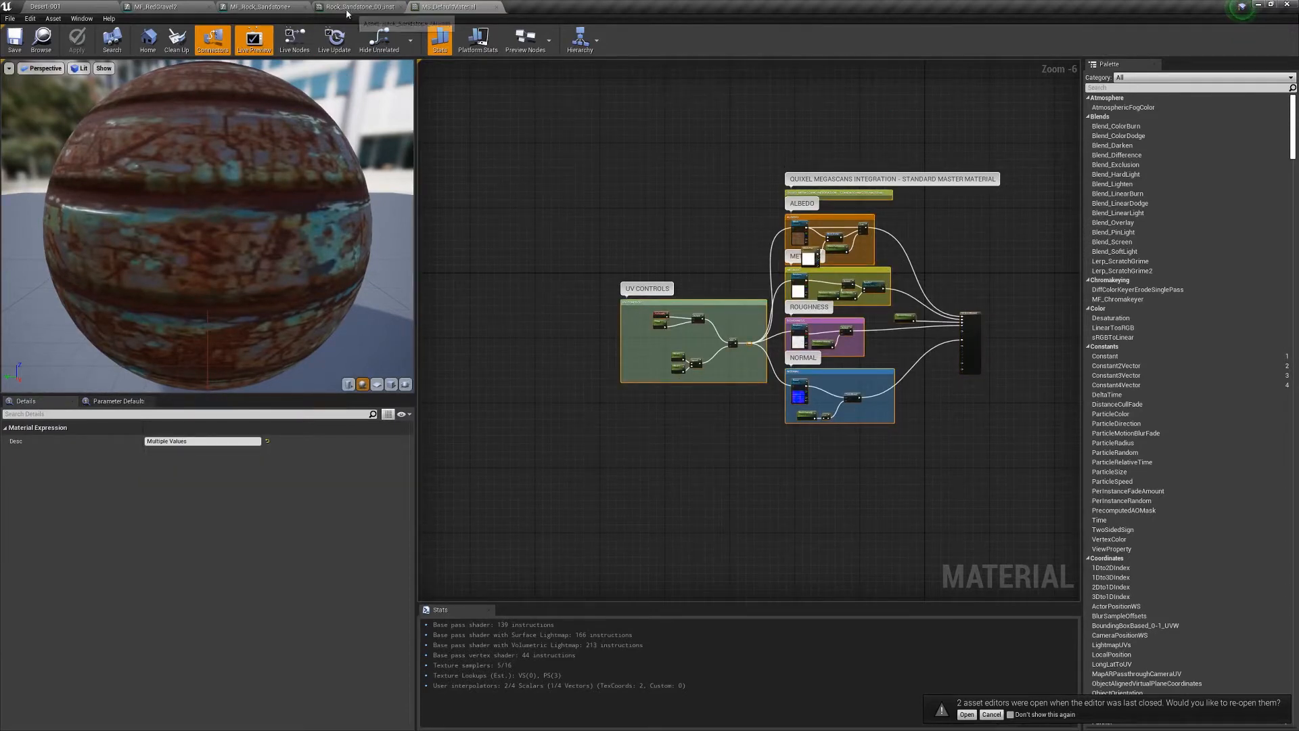
{"action": "left_click", "coordinate": [256, 9]}
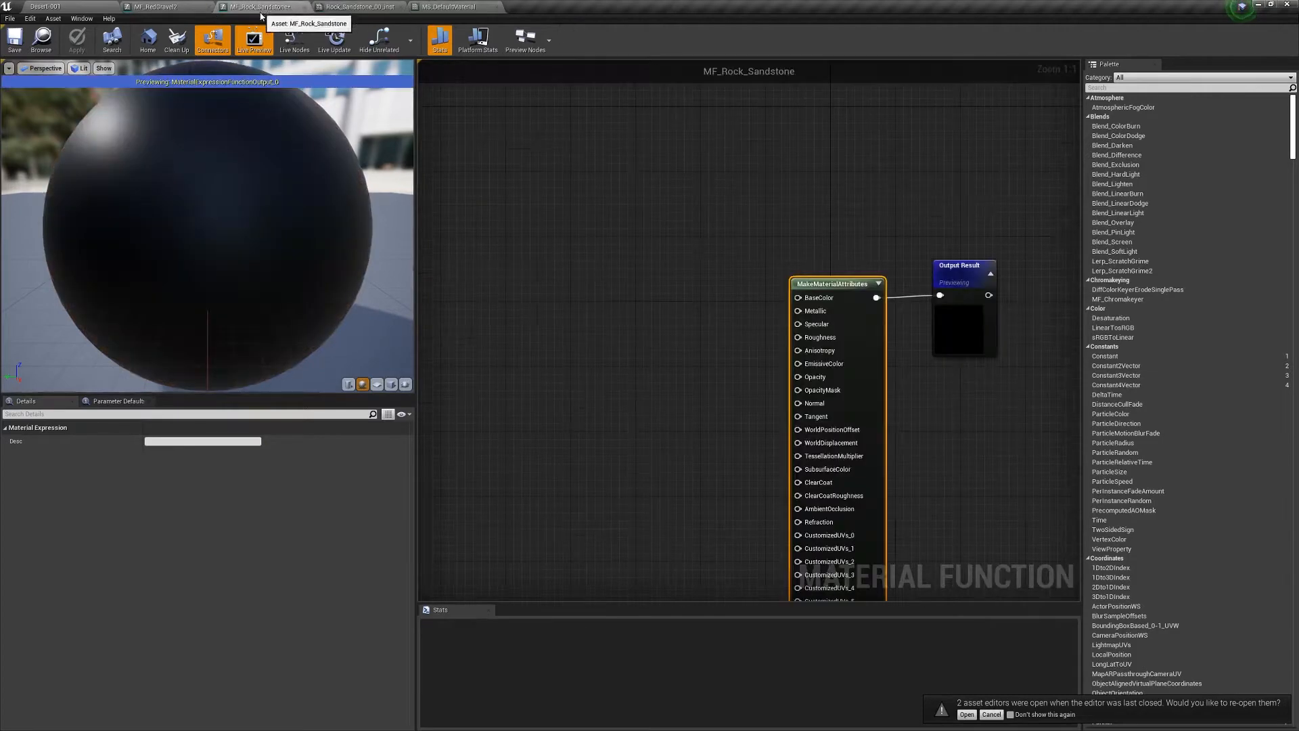
- Paste the rock material nodes into MF_Rock_Sandstone and arrange them beside MakeMaterialAttributes
{"action": "right_click_drag", "start_coordinate": [626, 343], "coordinate": [815, 282]}
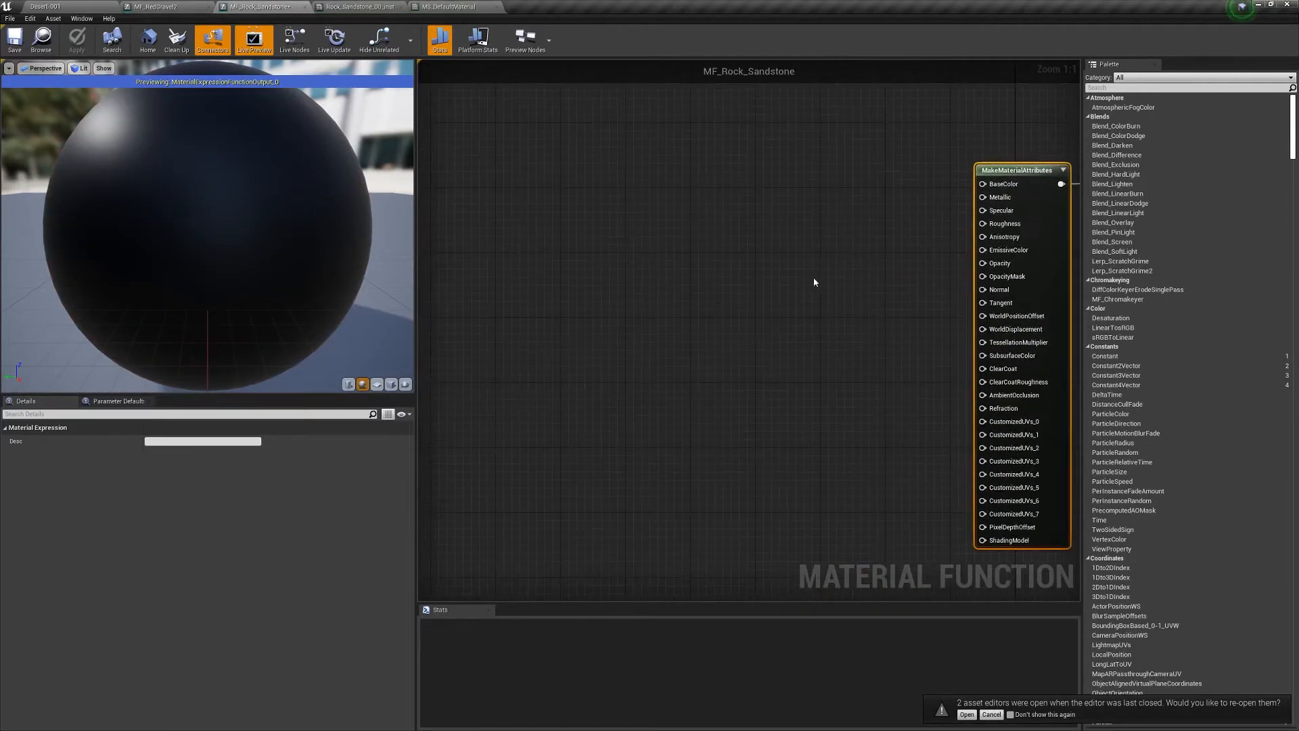
{"action": "scroll", "coordinate": [825, 328], "scroll_direction": "down", "scroll_amount": 5}
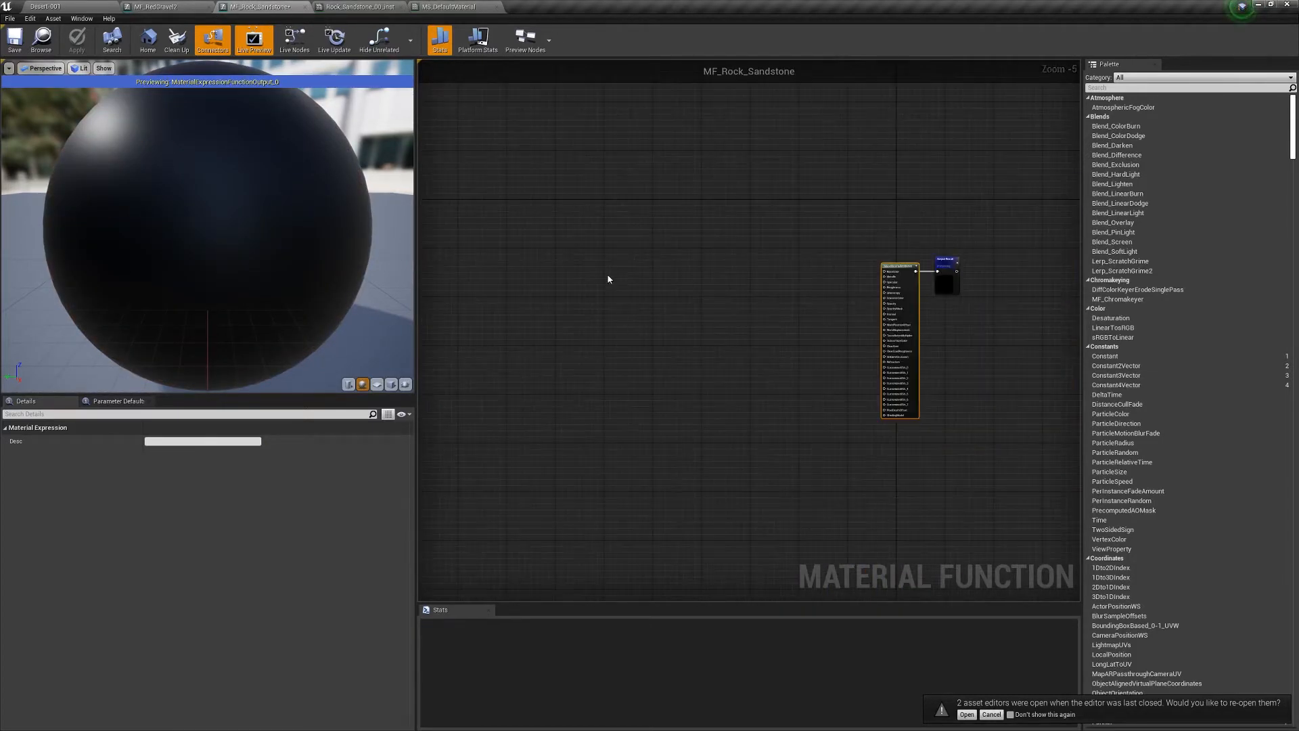
{"action": "key", "text": "ctrl+v"}
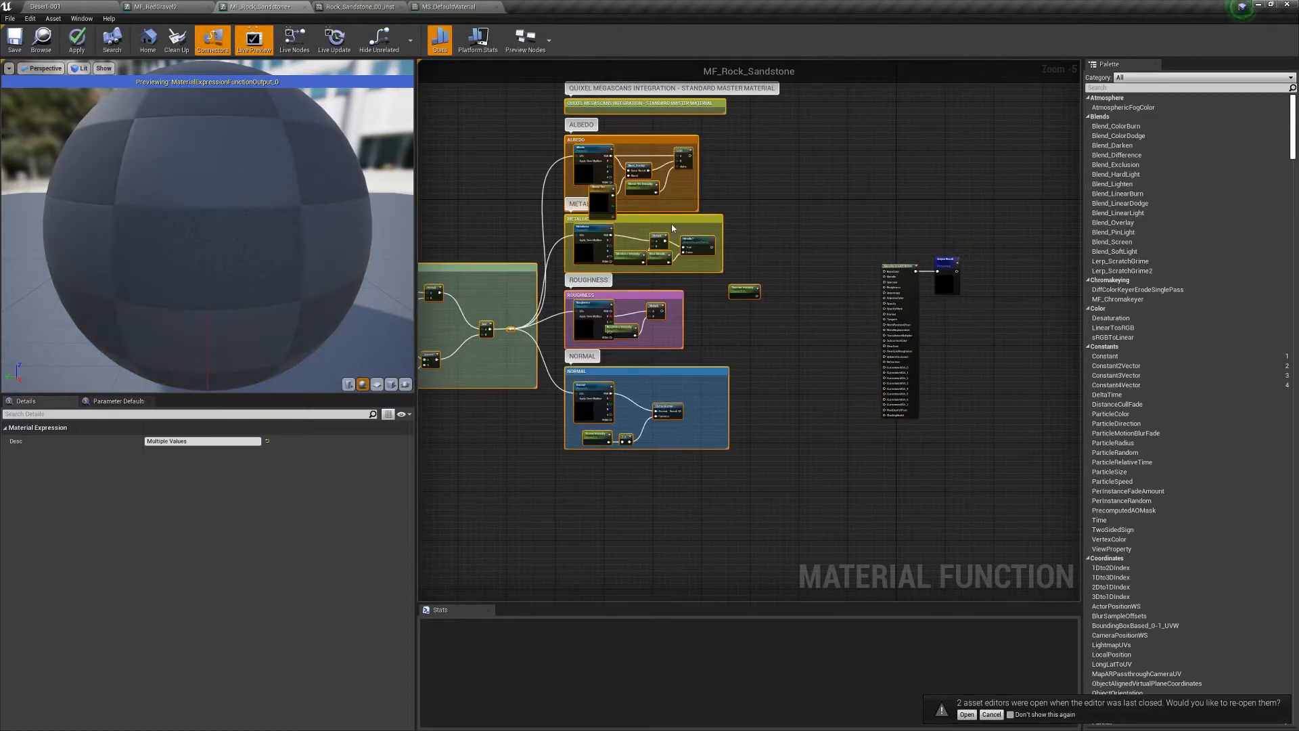
{"action": "left_click_drag", "start_coordinate": [672, 228], "coordinate": [772, 253]}
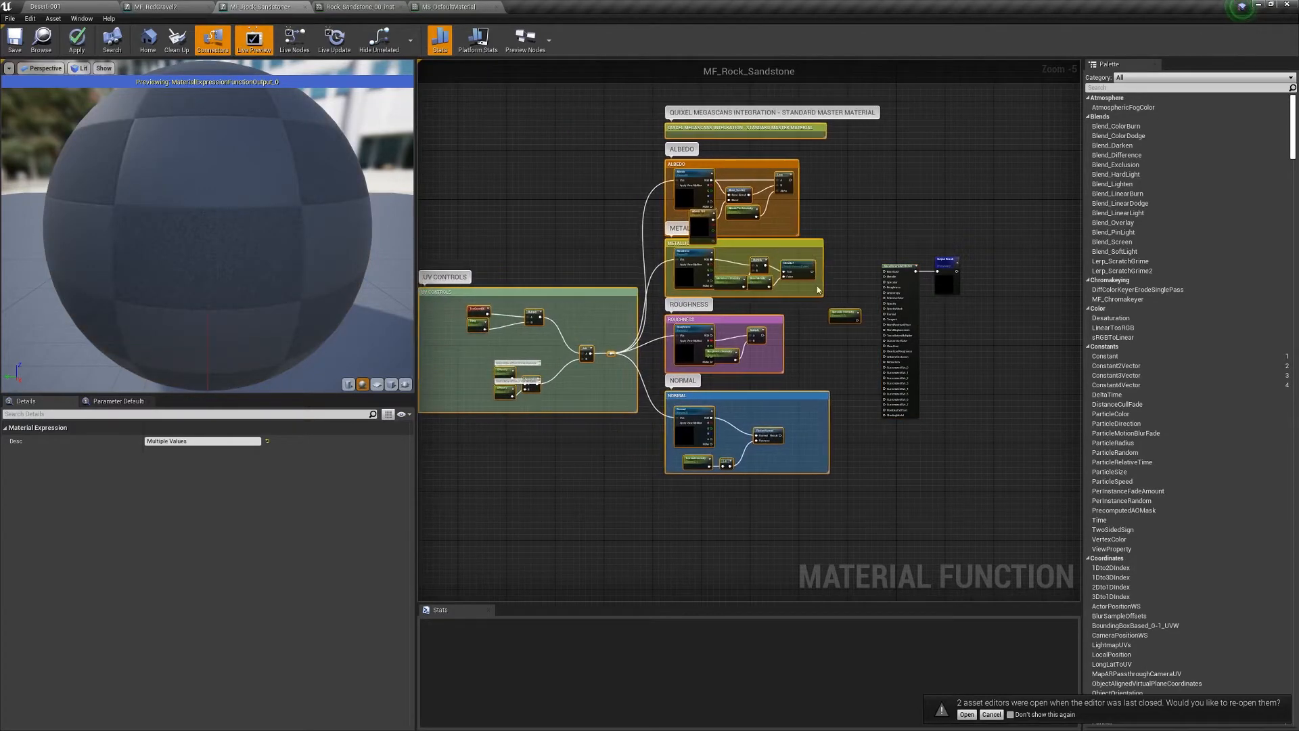
{"action": "scroll", "coordinate": [841, 266], "scroll_direction": "up", "scroll_amount": 3}
{"action": "left_click_drag", "start_coordinate": [973, 271], "coordinate": [948, 224]}
{"action": "right_click_drag", "start_coordinate": [867, 176], "coordinate": [857, 261]}
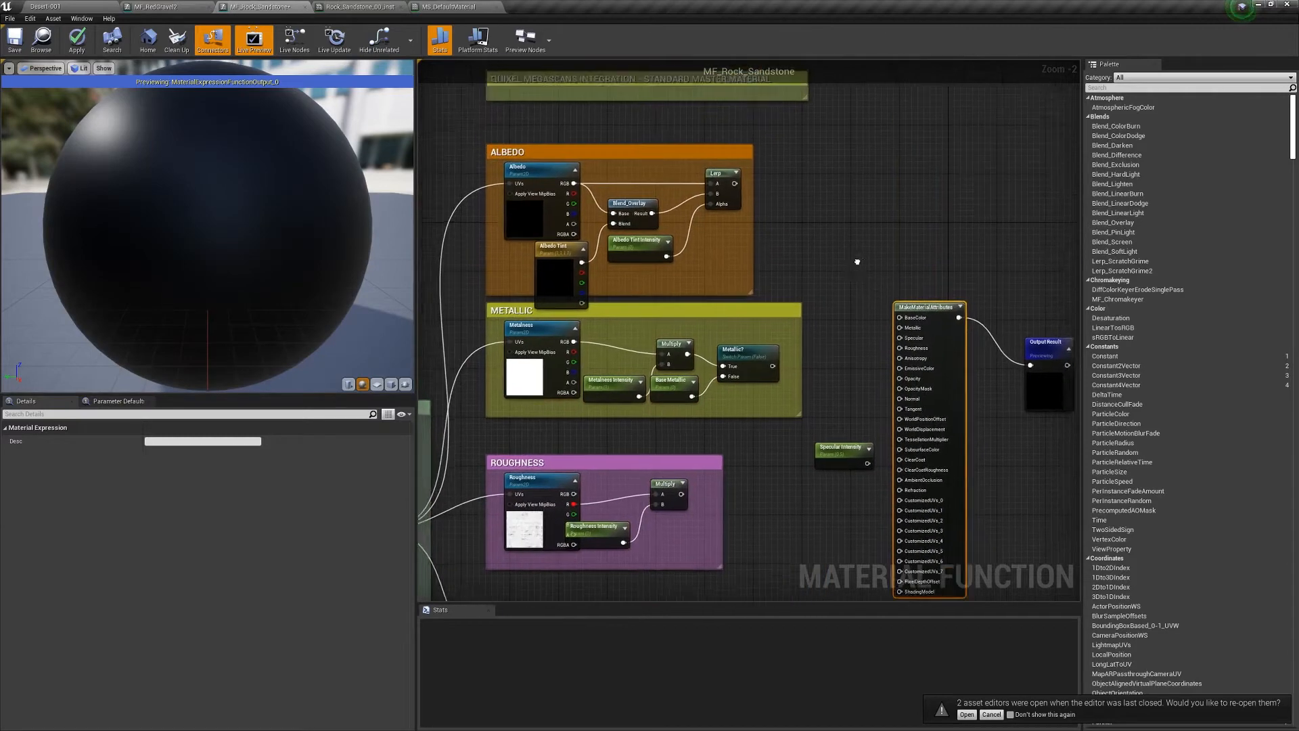
- Connect the albedo Lerp, Metallic? and Specular Intensity to BaseColor, Metallic and Specular
{"action": "left_click_drag", "start_coordinate": [746, 191], "coordinate": [912, 325]}
{"action": "right_click_drag", "start_coordinate": [857, 372], "coordinate": [854, 278]}
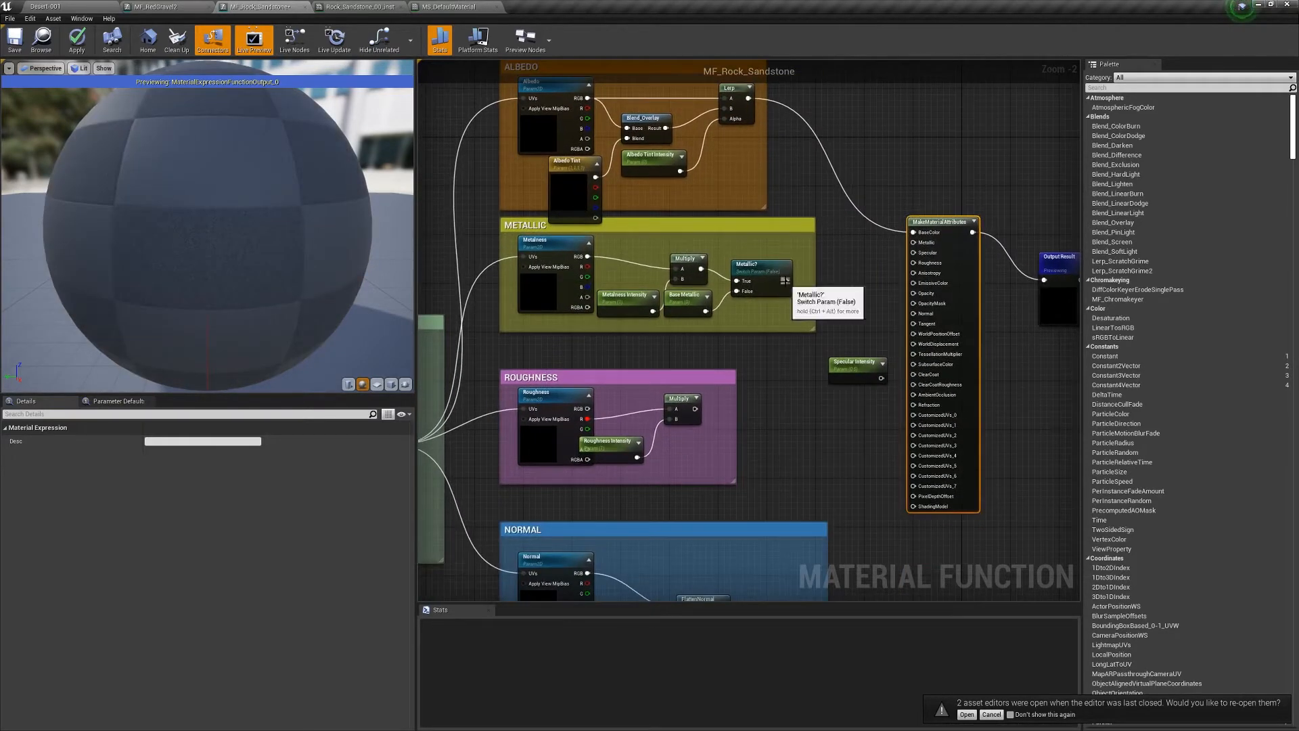
{"action": "left_click_drag", "start_coordinate": [787, 281], "coordinate": [913, 242]}
{"action": "right_click_drag", "start_coordinate": [881, 378], "coordinate": [860, 318]}
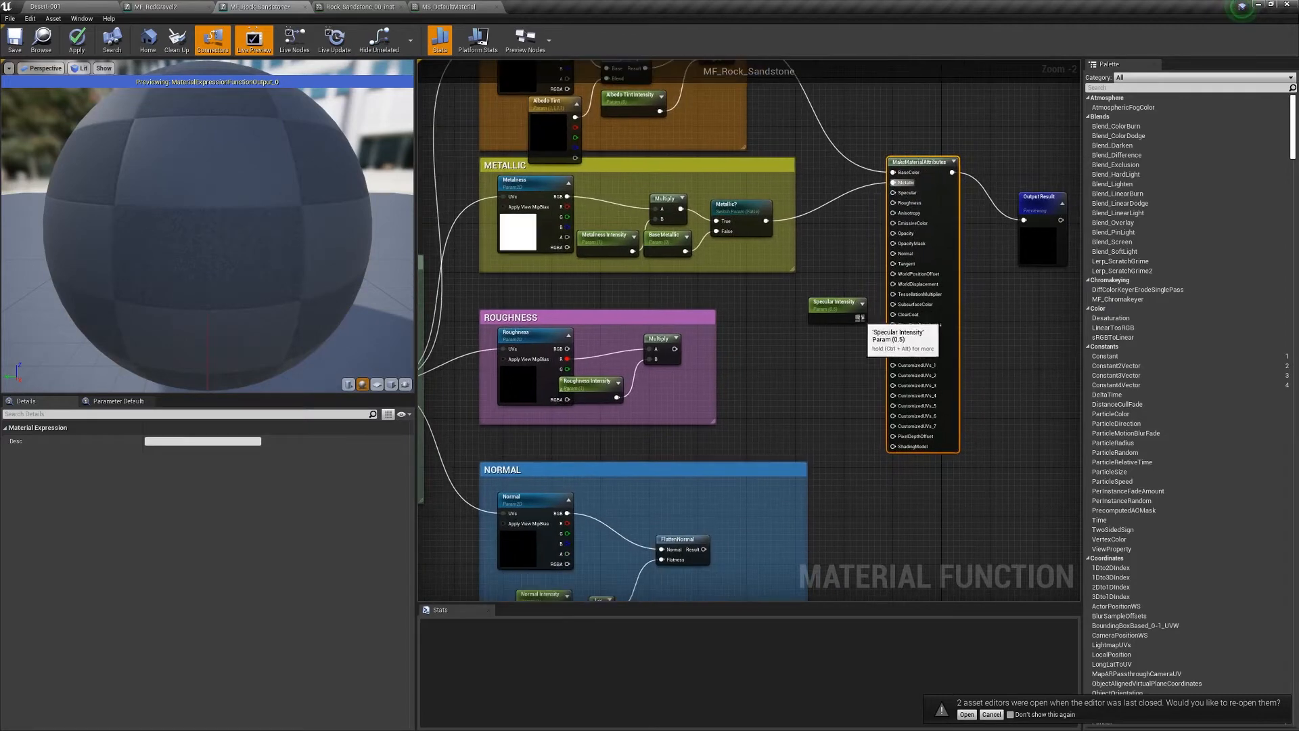
{"action": "left_click_drag", "start_coordinate": [861, 318], "coordinate": [894, 192]}
{"action": "left_click_drag", "start_coordinate": [834, 303], "coordinate": [797, 296]}
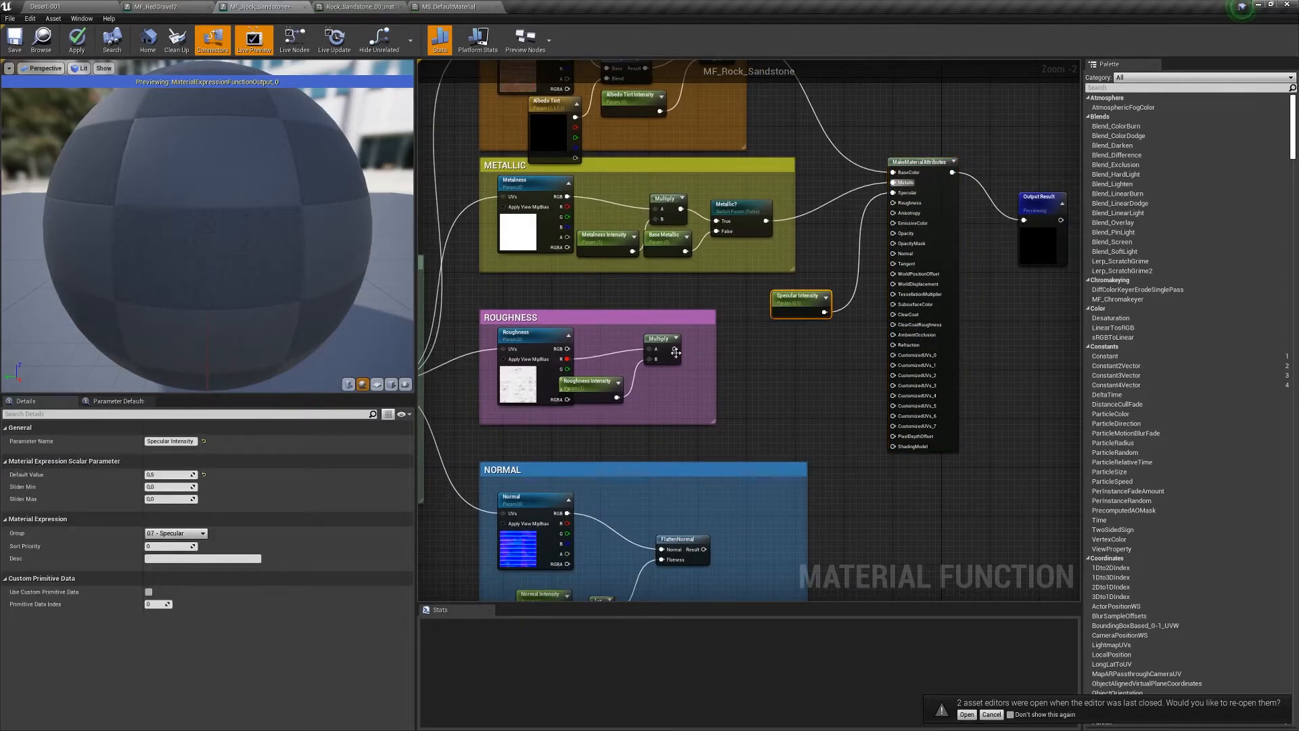
- Connect roughness Multiply and FlattenNormal to Roughness and Normal, then narrow the UV CONTROLS box
{"action": "left_click_drag", "start_coordinate": [675, 350], "coordinate": [889, 214]}
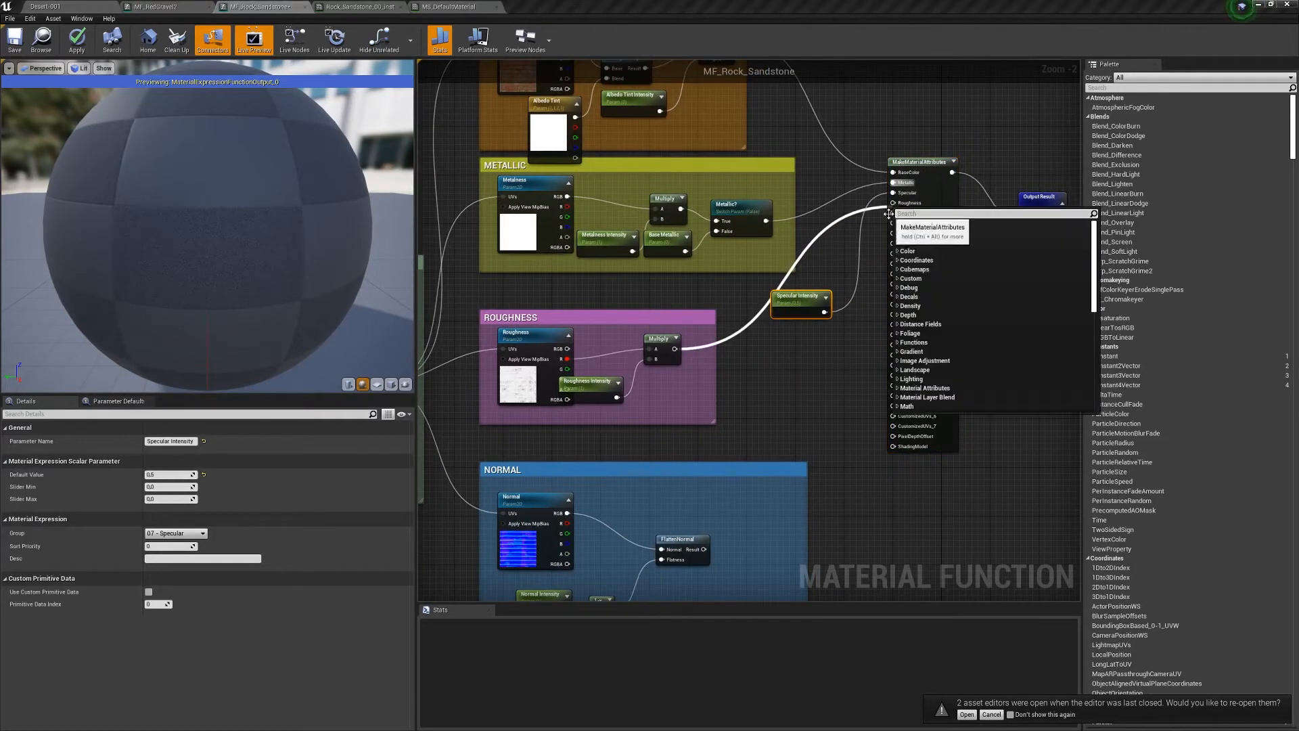
{"action": "left_click", "coordinate": [738, 350]}
{"action": "left_click_drag", "start_coordinate": [675, 348], "coordinate": [896, 205]}
{"action": "right_click_drag", "start_coordinate": [747, 402], "coordinate": [768, 282]}
{"action": "left_click_drag", "start_coordinate": [725, 428], "coordinate": [915, 132]}
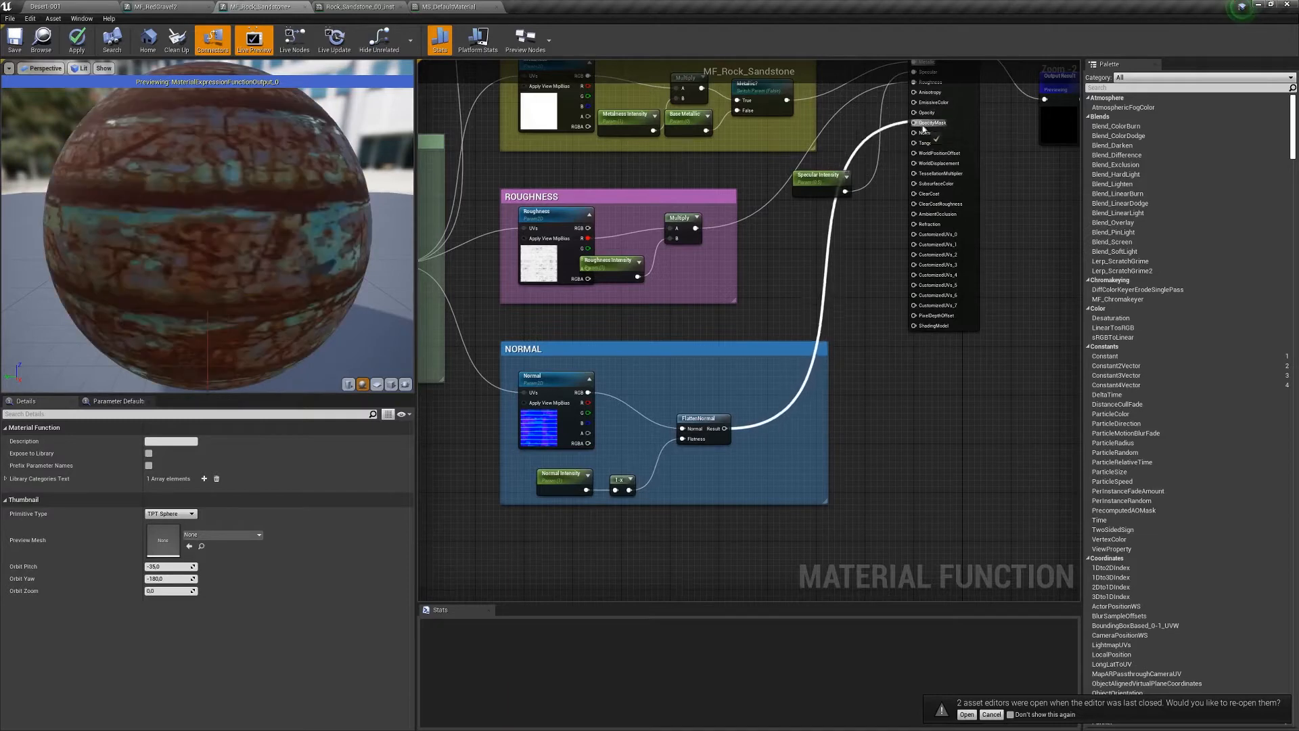
{"action": "right_click_drag", "start_coordinate": [760, 290], "coordinate": [1123, 312]}
{"action": "right_click_drag", "start_coordinate": [579, 434], "coordinate": [819, 417]}
{"action": "left_click_drag", "start_coordinate": [614, 269], "coordinate": [670, 264]}
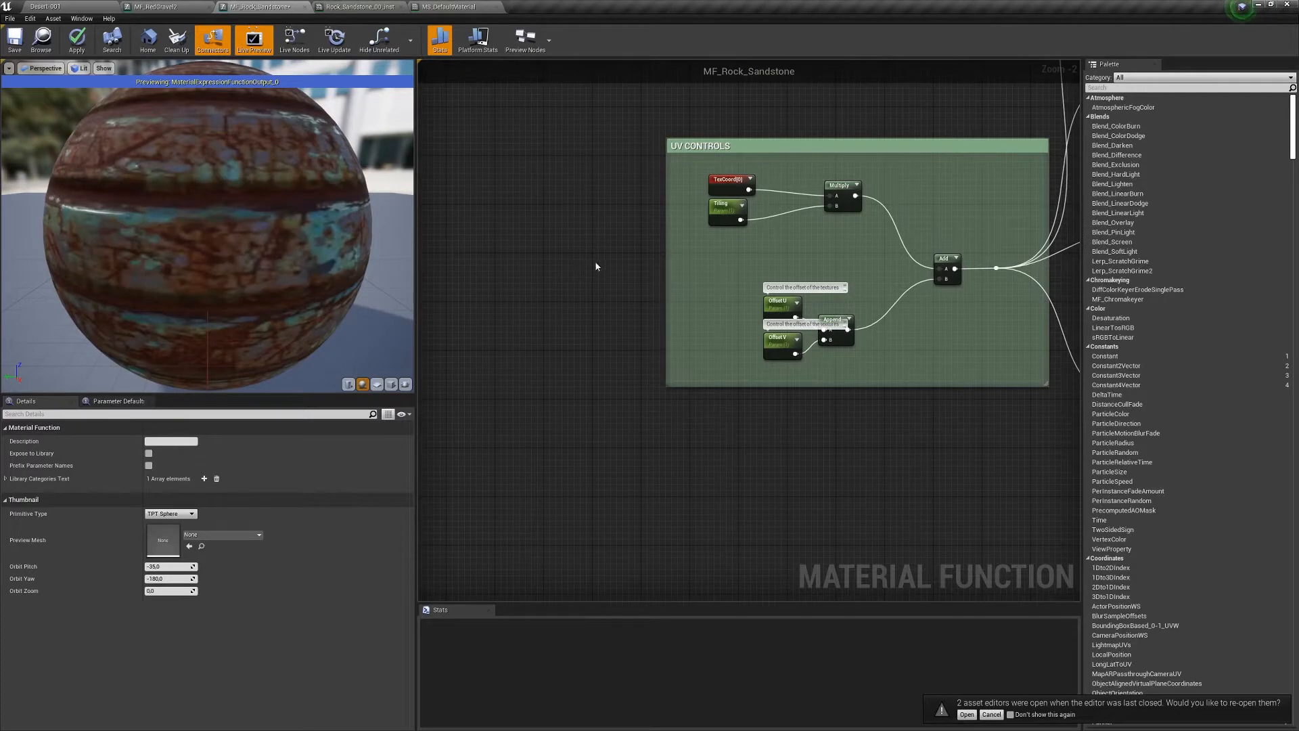
- Add a FunctionInput node with Scalar input type and apply the function
{"action": "right_click_drag", "start_coordinate": [595, 261], "coordinate": [626, 294]}
{"action": "right_click", "coordinate": [635, 300]}
{"action": "left_click", "coordinate": [613, 258]}
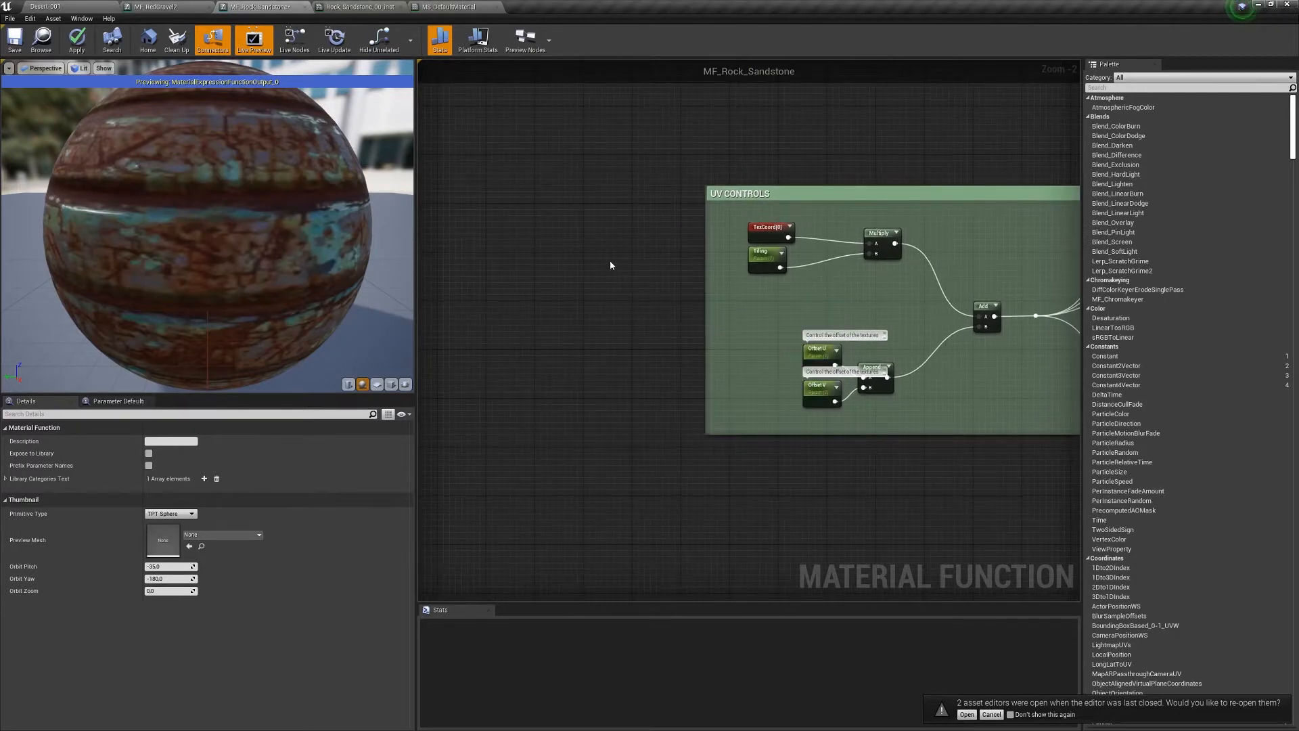
{"action": "right_click_drag", "start_coordinate": [609, 261], "coordinate": [610, 258]}
{"action": "right_click", "coordinate": [610, 259]}
{"action": "left_click", "coordinate": [594, 280]}
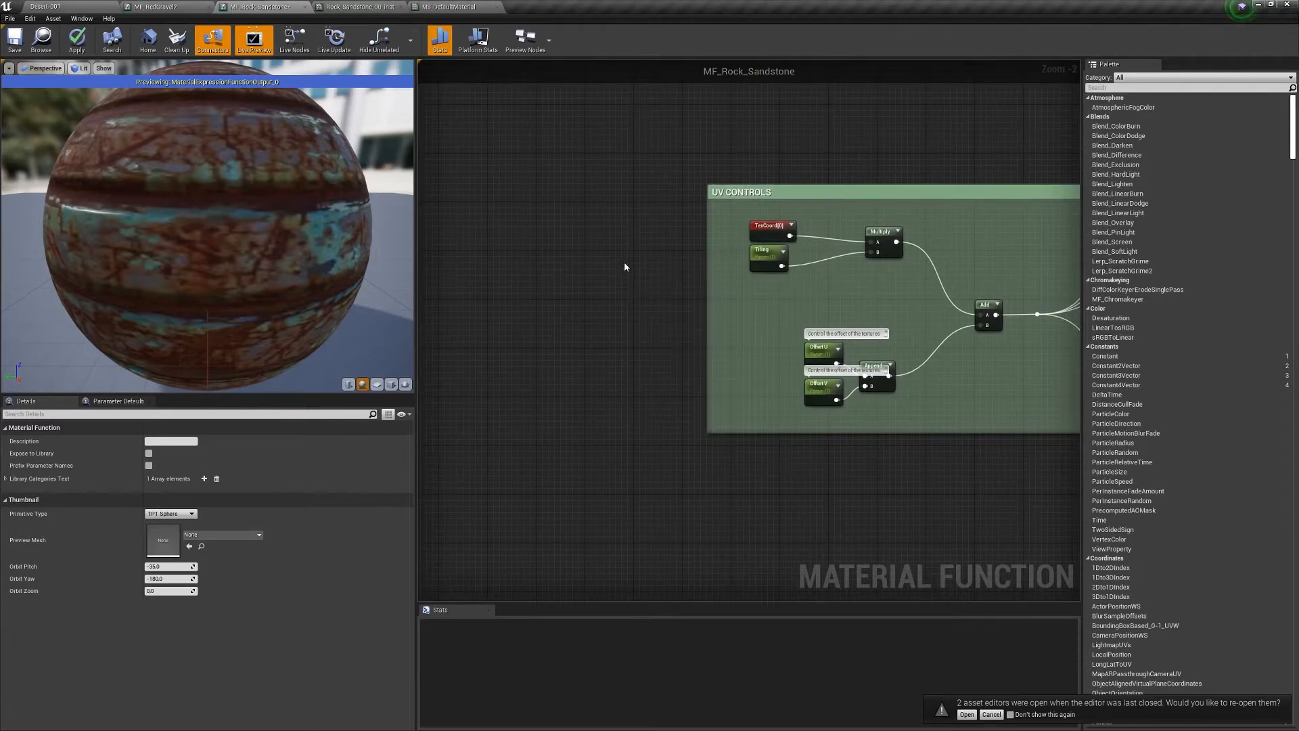
{"action": "right_click", "coordinate": [625, 266]}
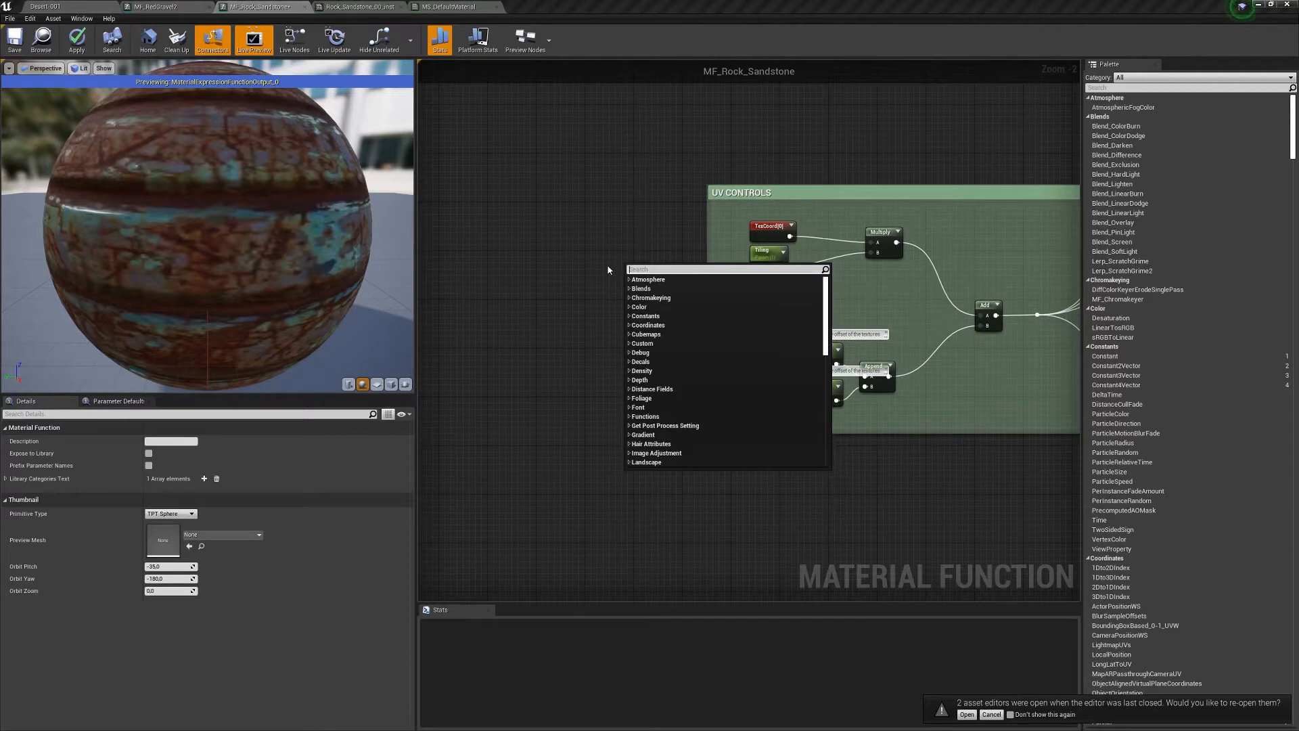
{"action": "type", "text": "input"}
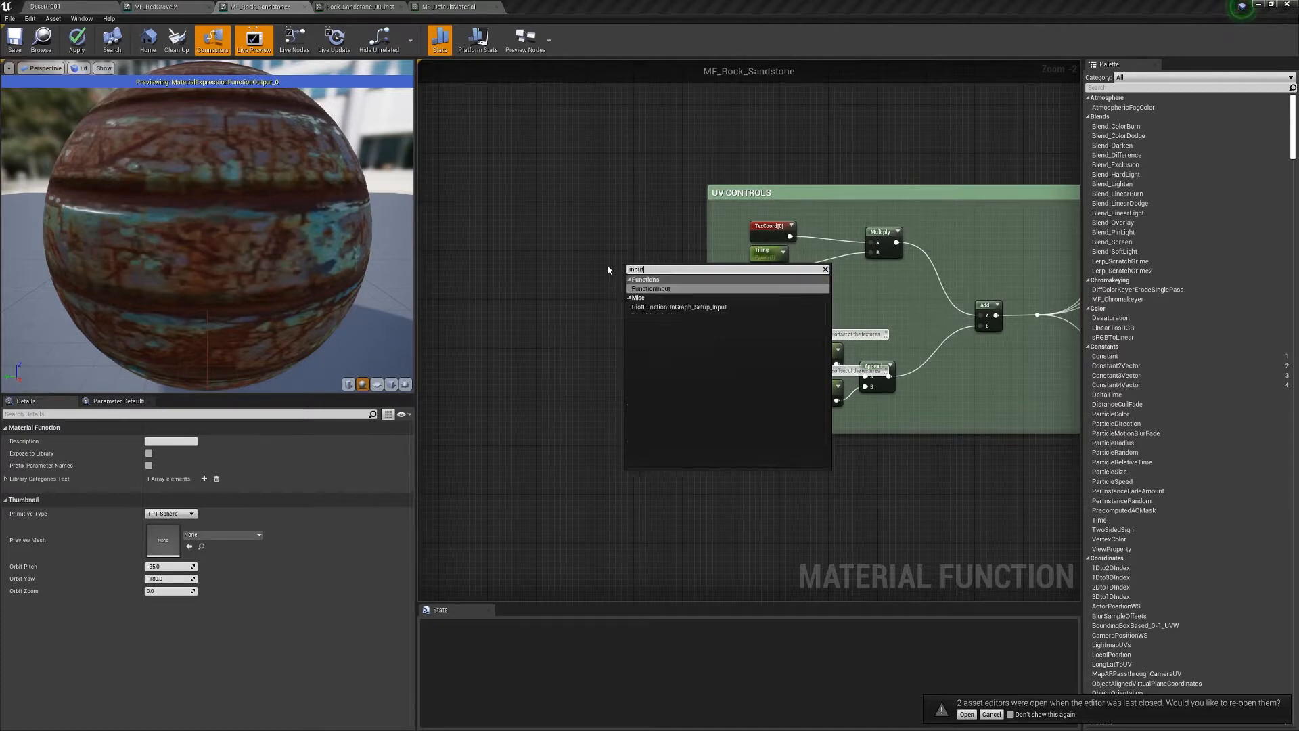
{"action": "key", "text": "Return"}
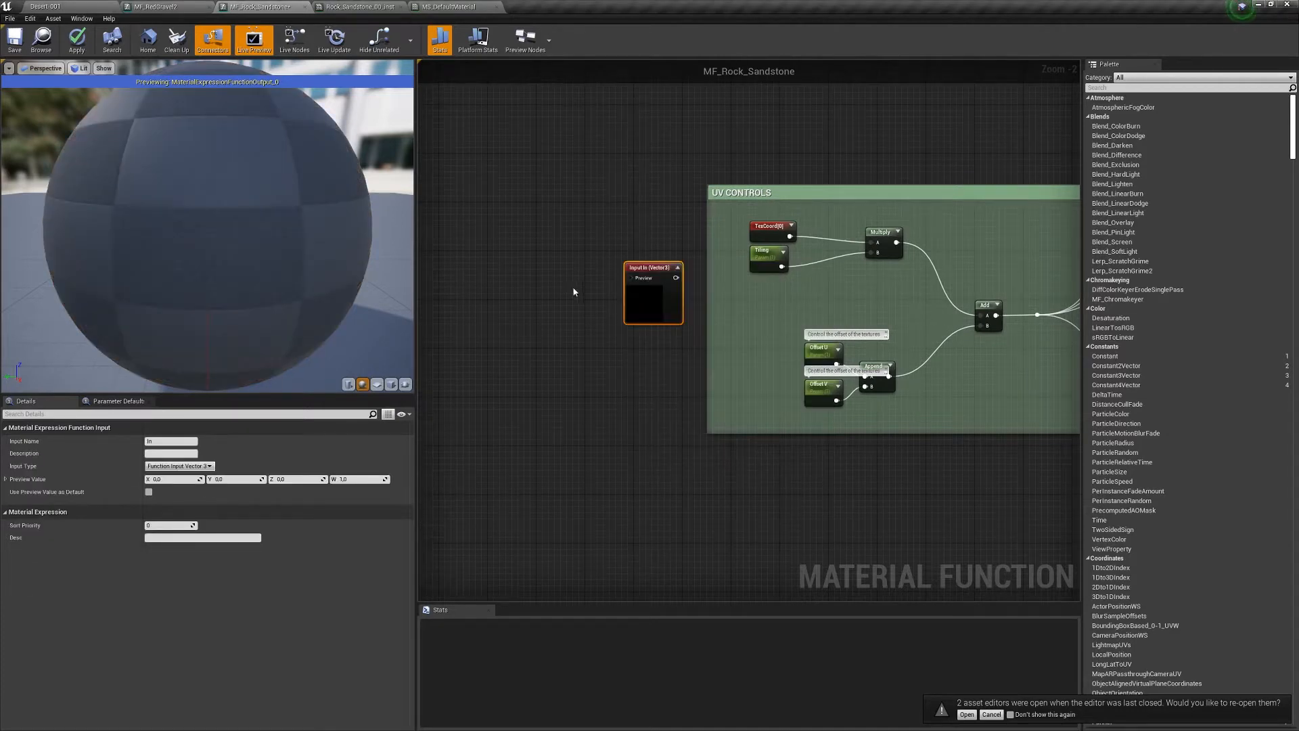
{"action": "left_click_drag", "start_coordinate": [658, 265], "coordinate": [618, 242]}
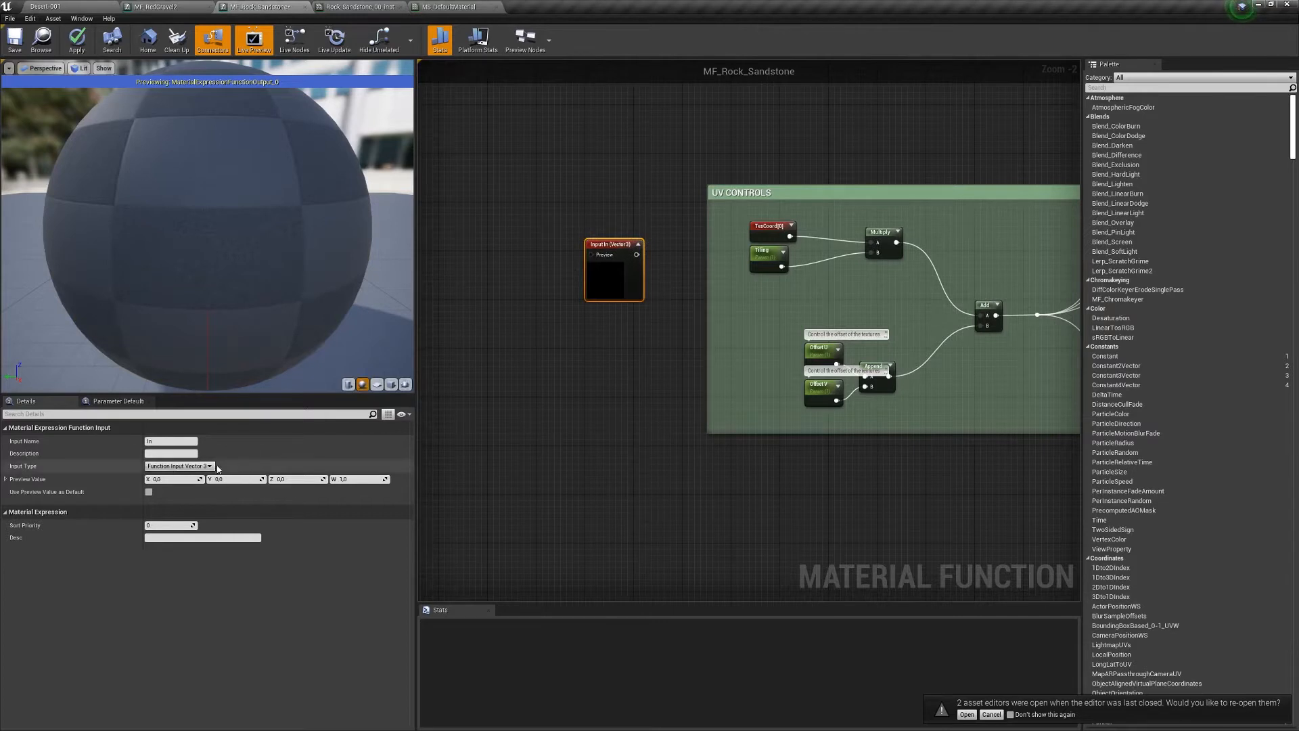
{"action": "left_click", "coordinate": [180, 466]}
{"action": "left_click", "coordinate": [185, 474]}
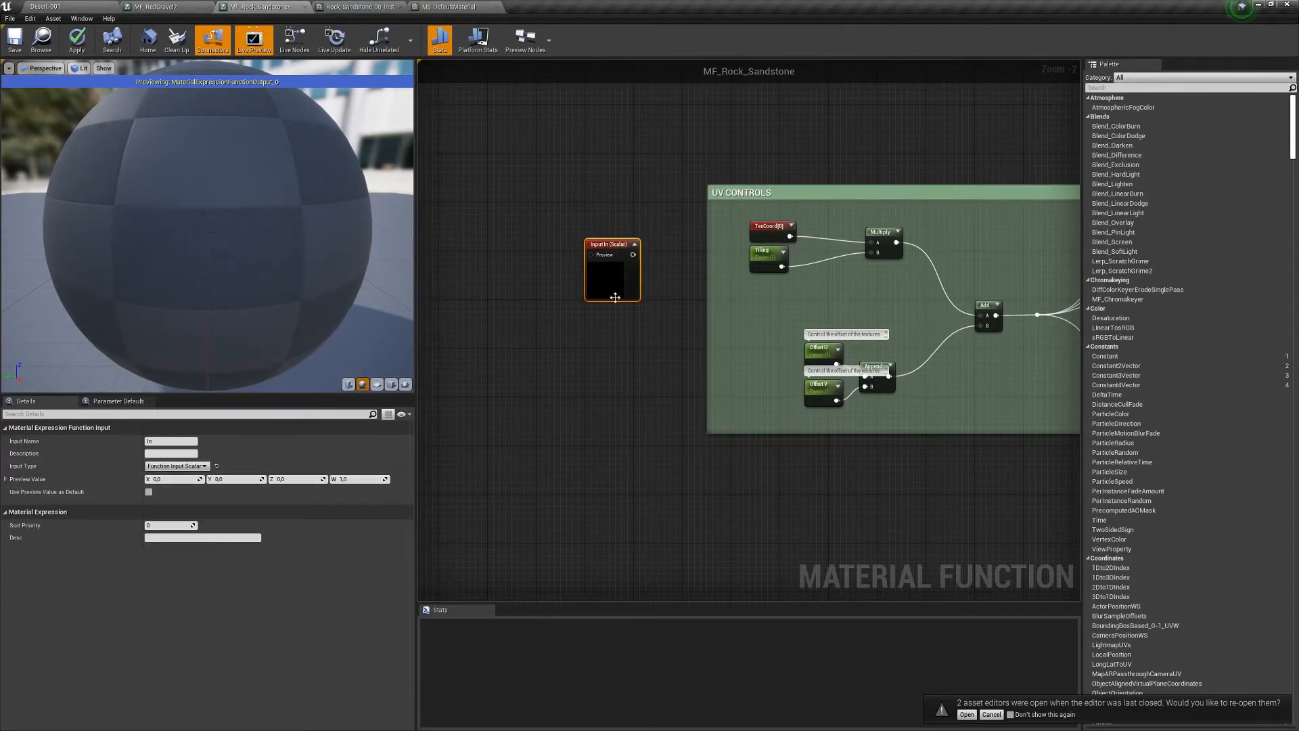
{"action": "left_click", "coordinate": [77, 46]}
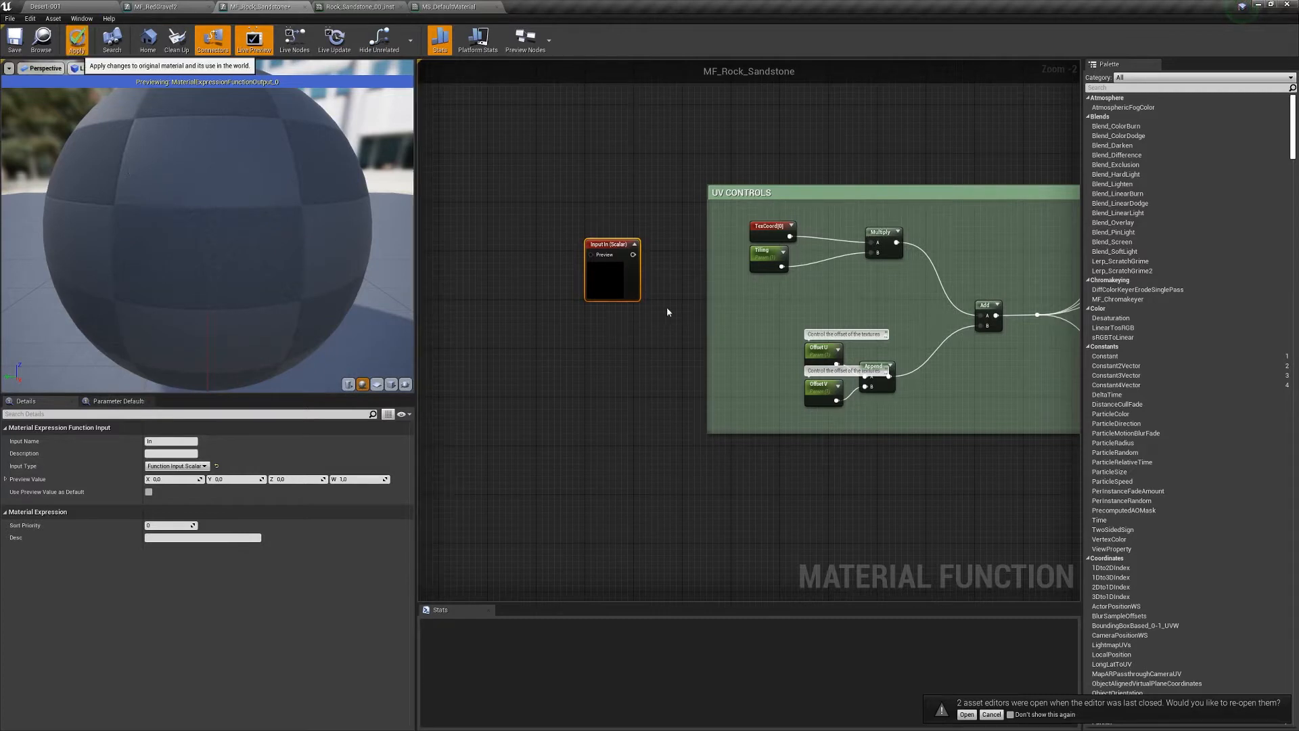
- Wire Tiling into the scalar input and place both inside the widened UV CONTROLS comment
{"action": "left_click_drag", "start_coordinate": [772, 257], "coordinate": [874, 257]}
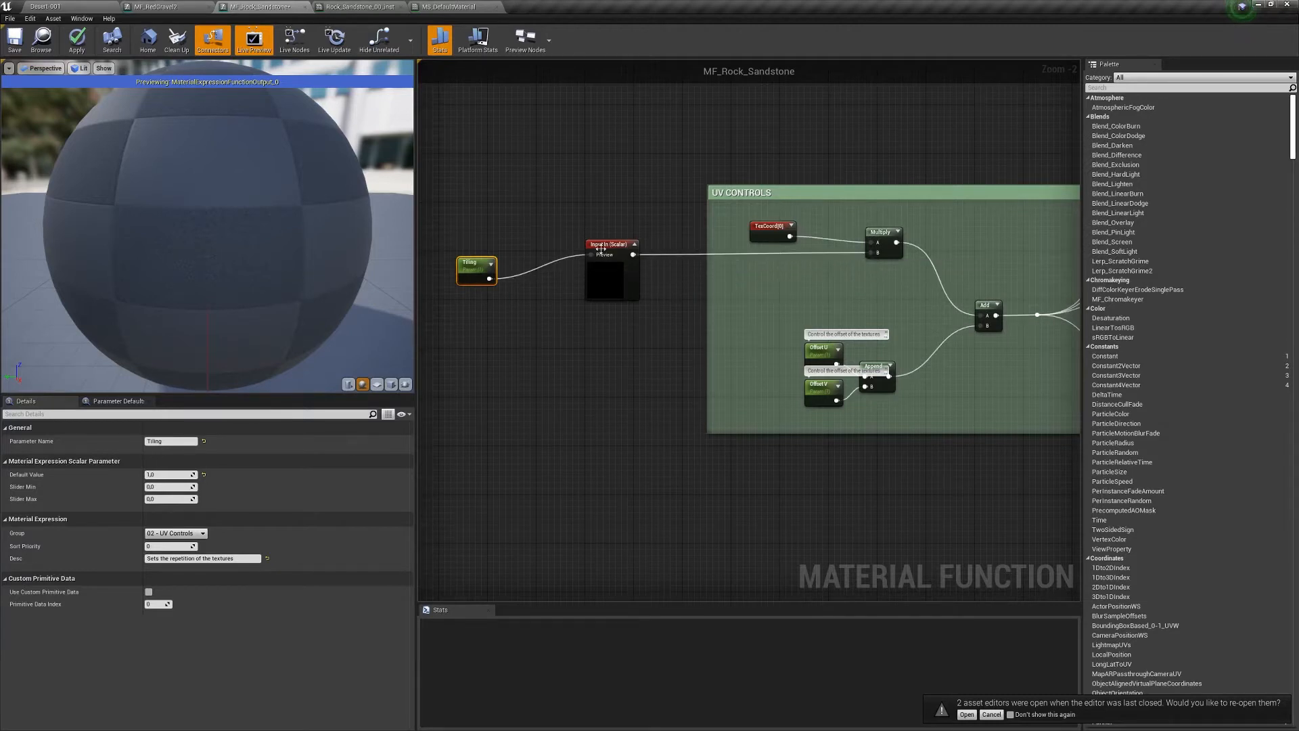
{"action": "left_click_drag", "start_coordinate": [601, 248], "coordinate": [771, 261]}
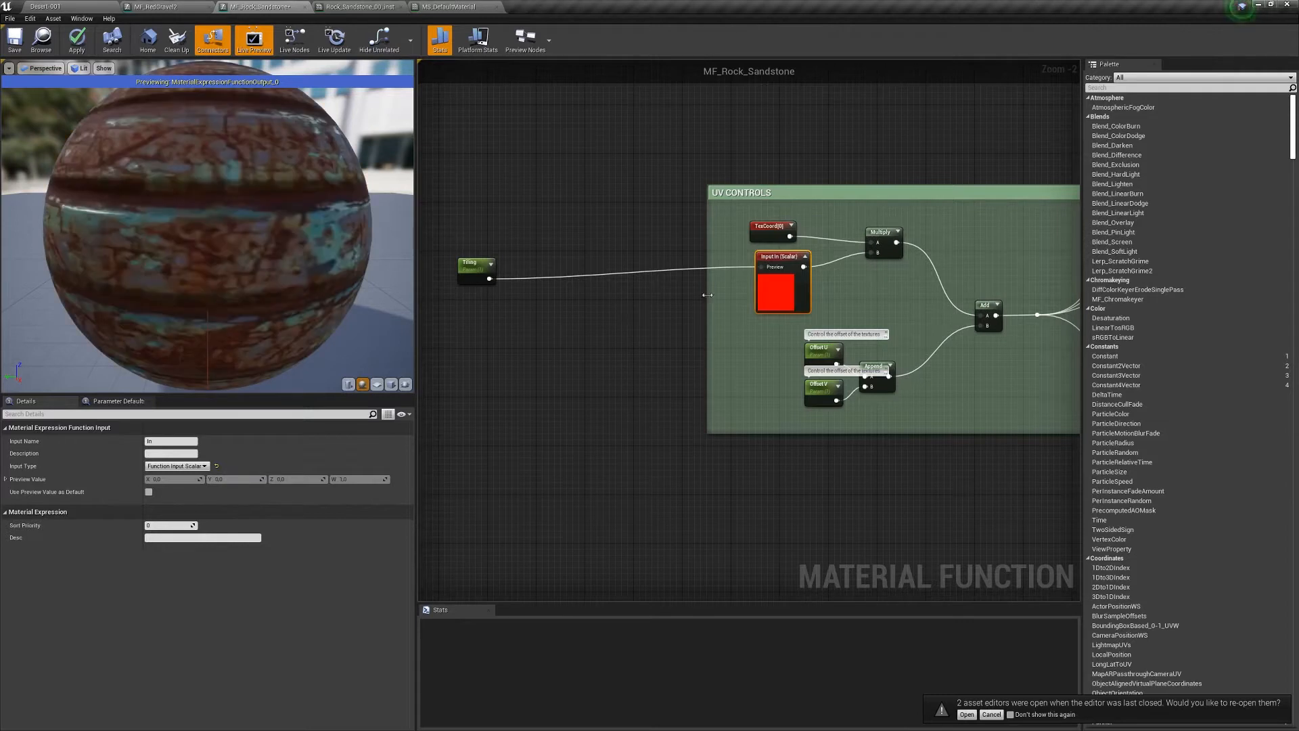
{"action": "left_click_drag", "start_coordinate": [707, 295], "coordinate": [574, 295]}
{"action": "left_click_drag", "start_coordinate": [473, 262], "coordinate": [662, 244]}
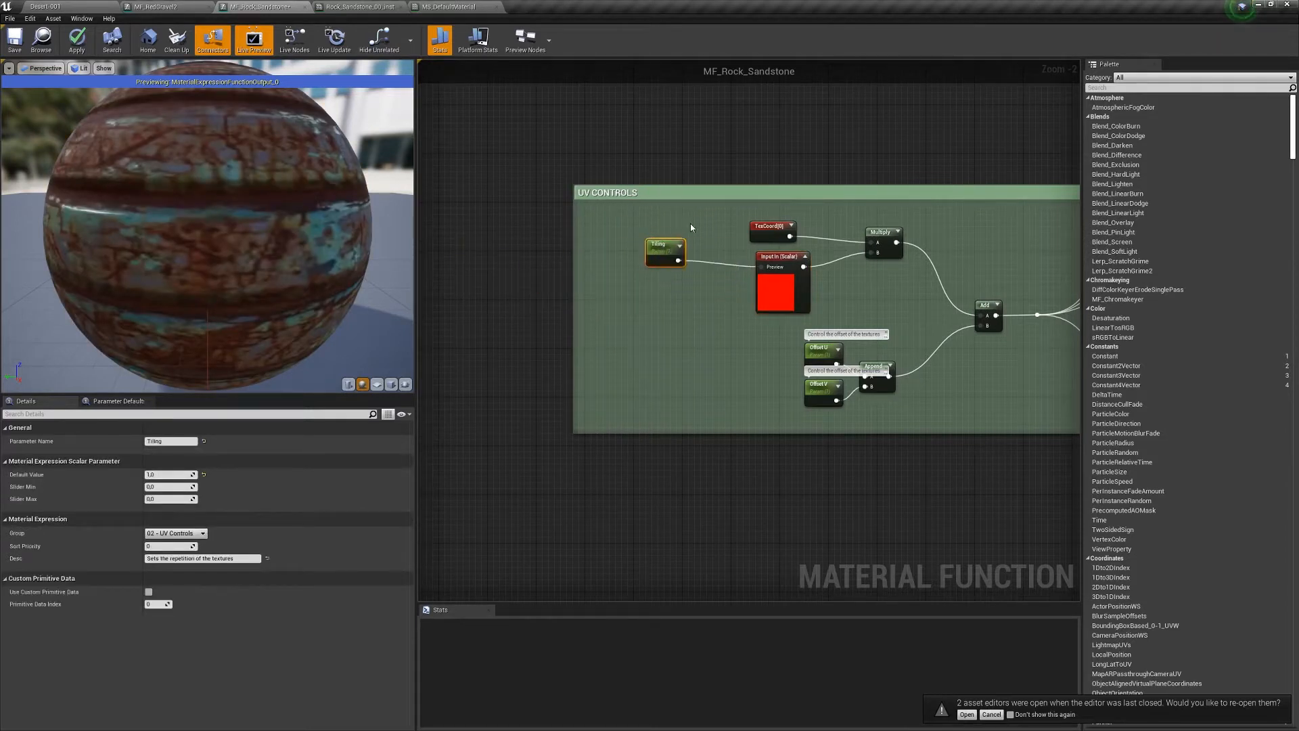
- Extend the UV CONTROLS comment box upward above the Tiling node
{"action": "key", "text": "q"}
{"action": "left_click", "coordinate": [792, 185]}
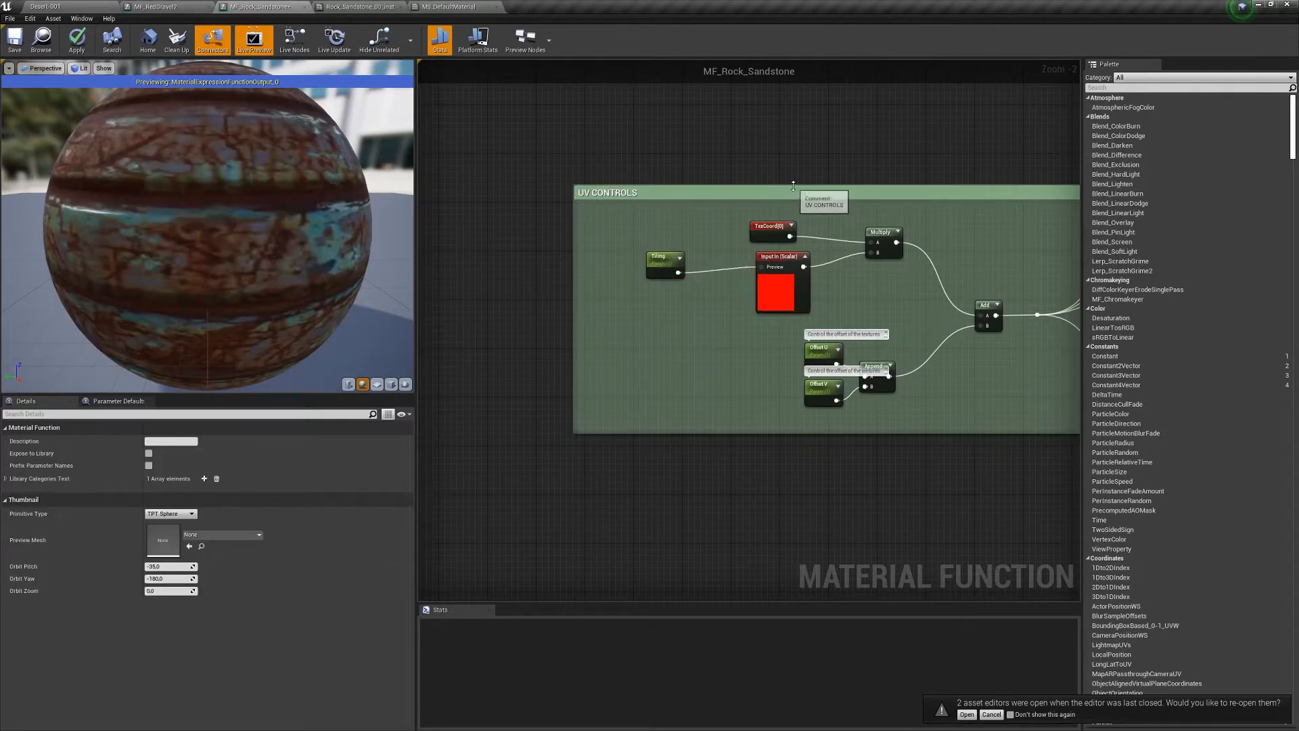
{"action": "left_click_drag", "start_coordinate": [791, 185], "coordinate": [785, 79]}
- Add a LandscapeCoords node inside UV CONTROLS, delete it again, and shift the group left
{"action": "right_click", "coordinate": [698, 148]}
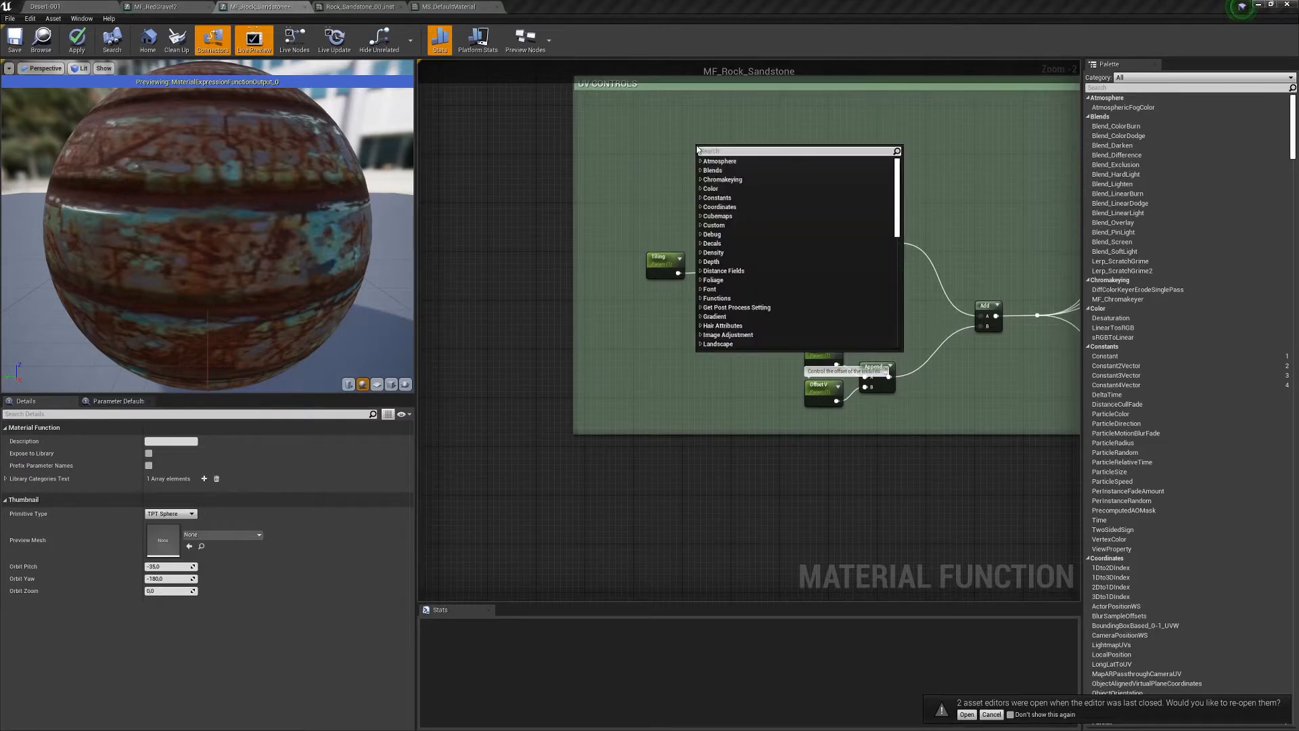
{"action": "type", "text": "landsc"}
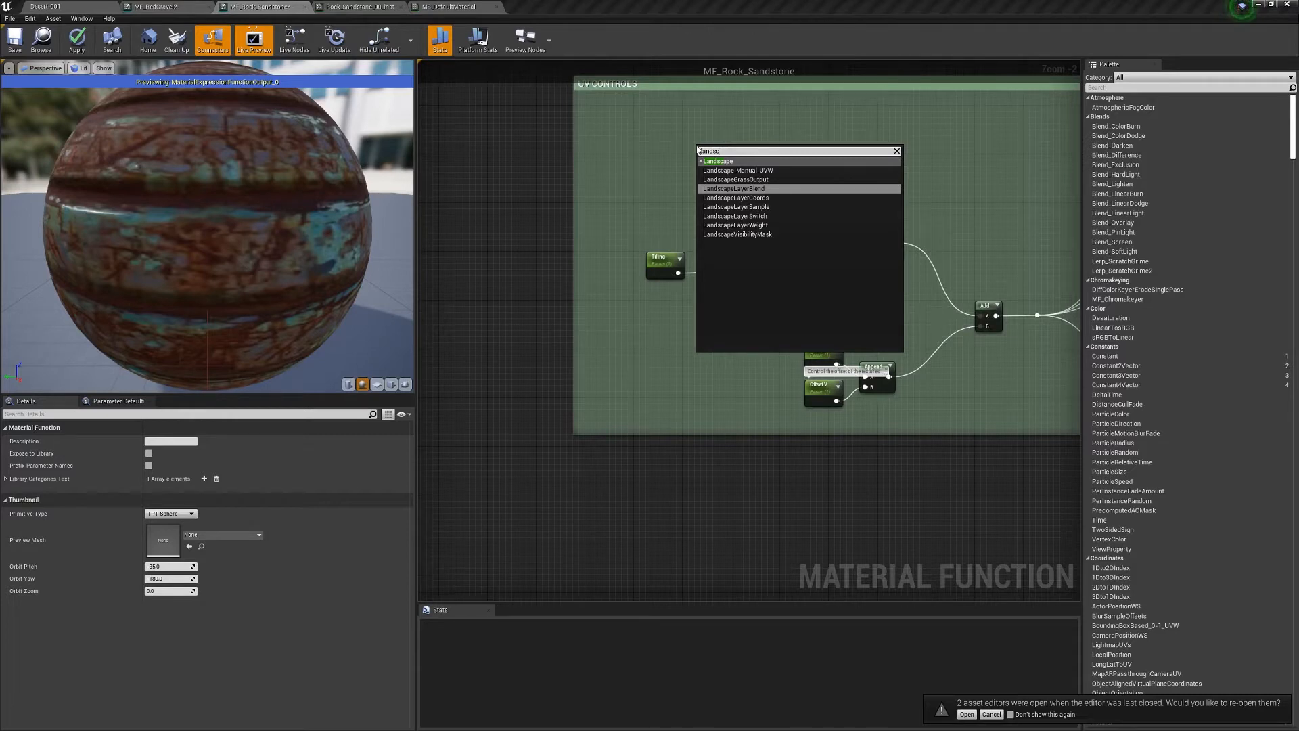
{"action": "key", "text": "Down"}
{"action": "key", "text": "Return"}
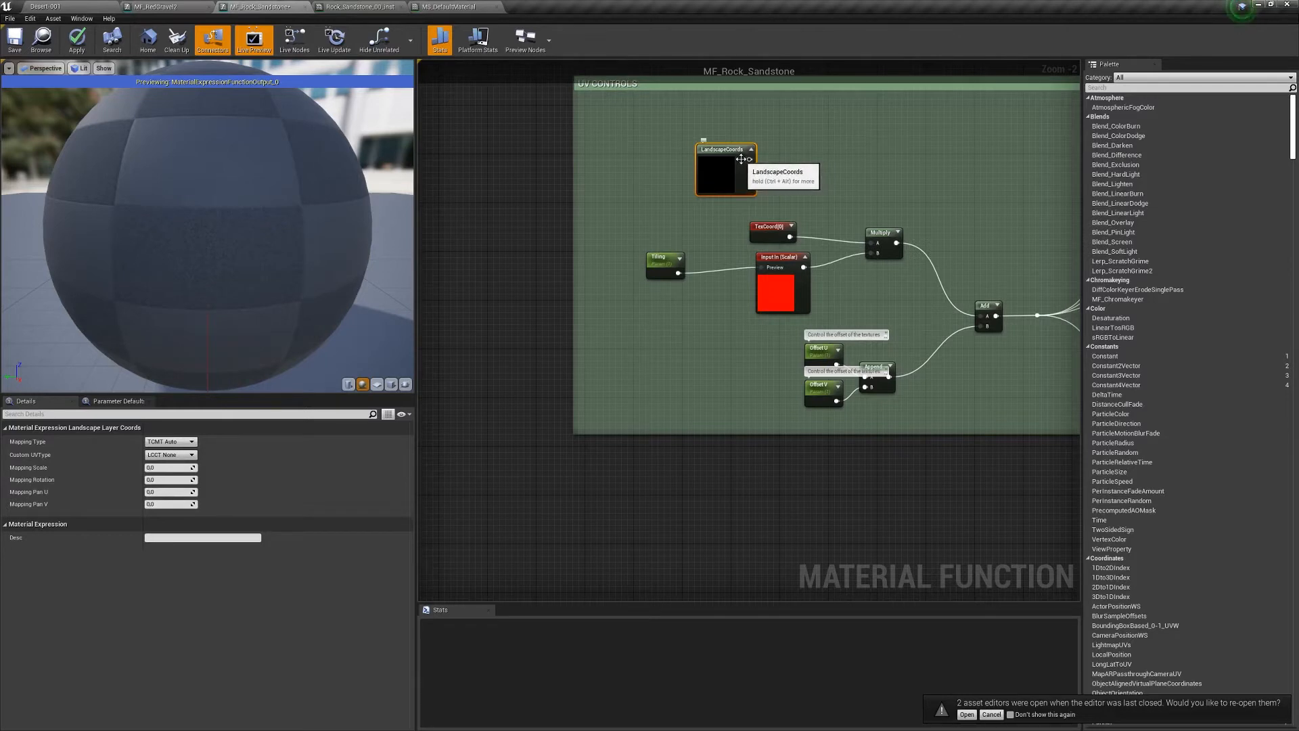
{"action": "left_click_drag", "start_coordinate": [793, 119], "coordinate": [704, 180]}
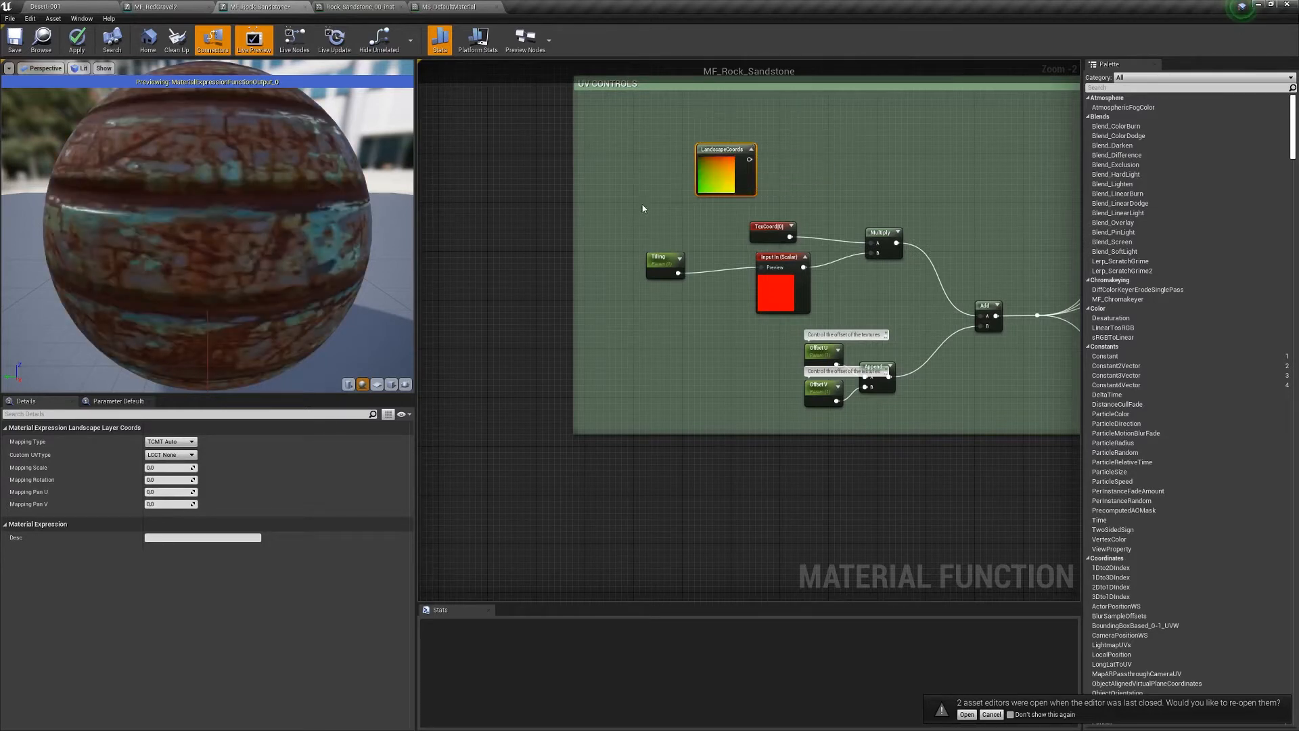
{"action": "key", "text": "Delete"}
{"action": "right_click_drag", "start_coordinate": [977, 192], "coordinate": [806, 252]}
{"action": "left_click_drag", "start_coordinate": [778, 141], "coordinate": [713, 134]}
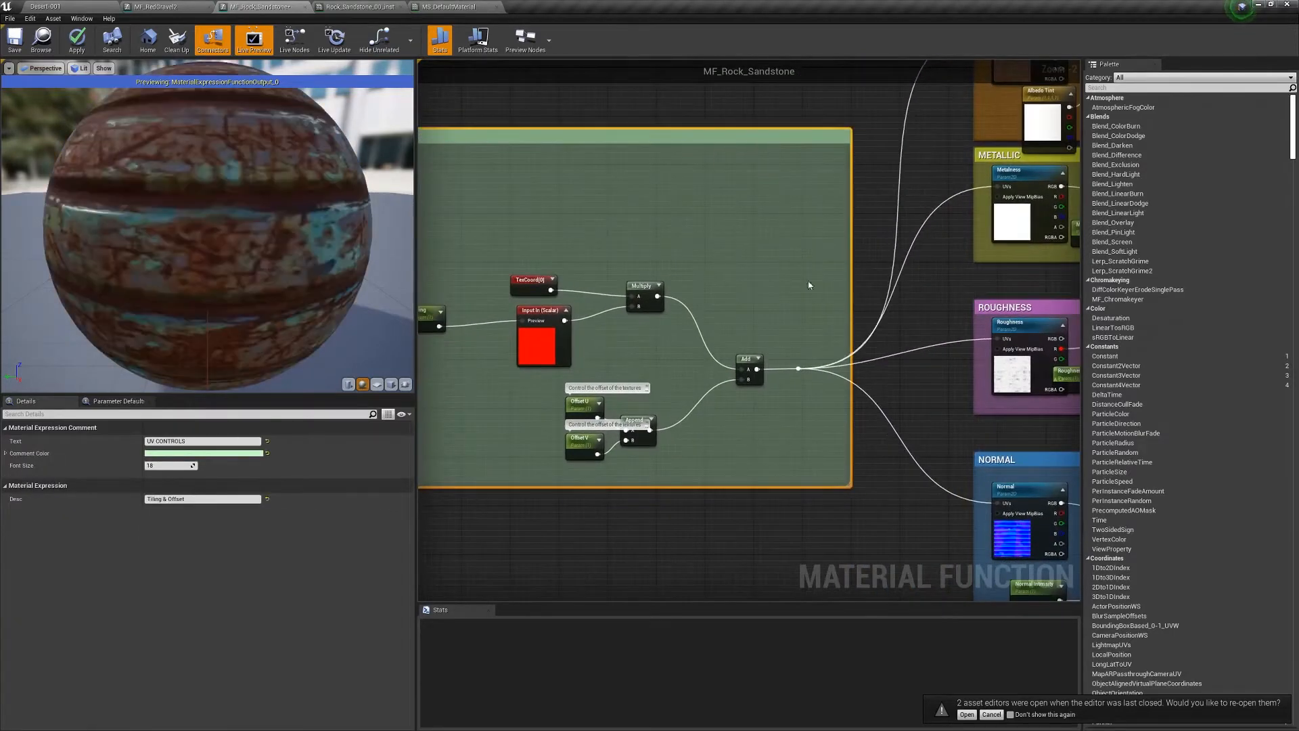
- Float the MF_Rock_Sandstone editor as its own window over the Desert-001 level
{"action": "right_click_drag", "start_coordinate": [690, 439], "coordinate": [472, 349]}
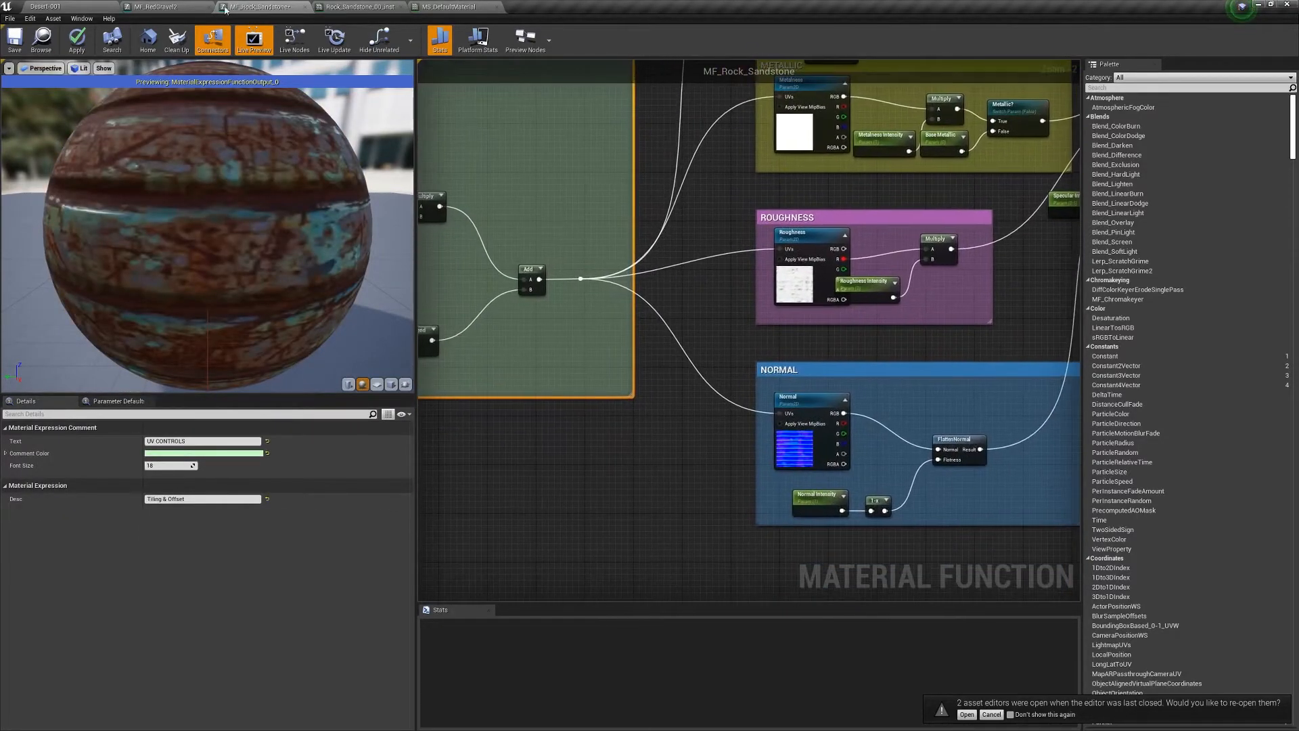
{"action": "left_click_drag", "start_coordinate": [277, 5], "coordinate": [745, 114]}
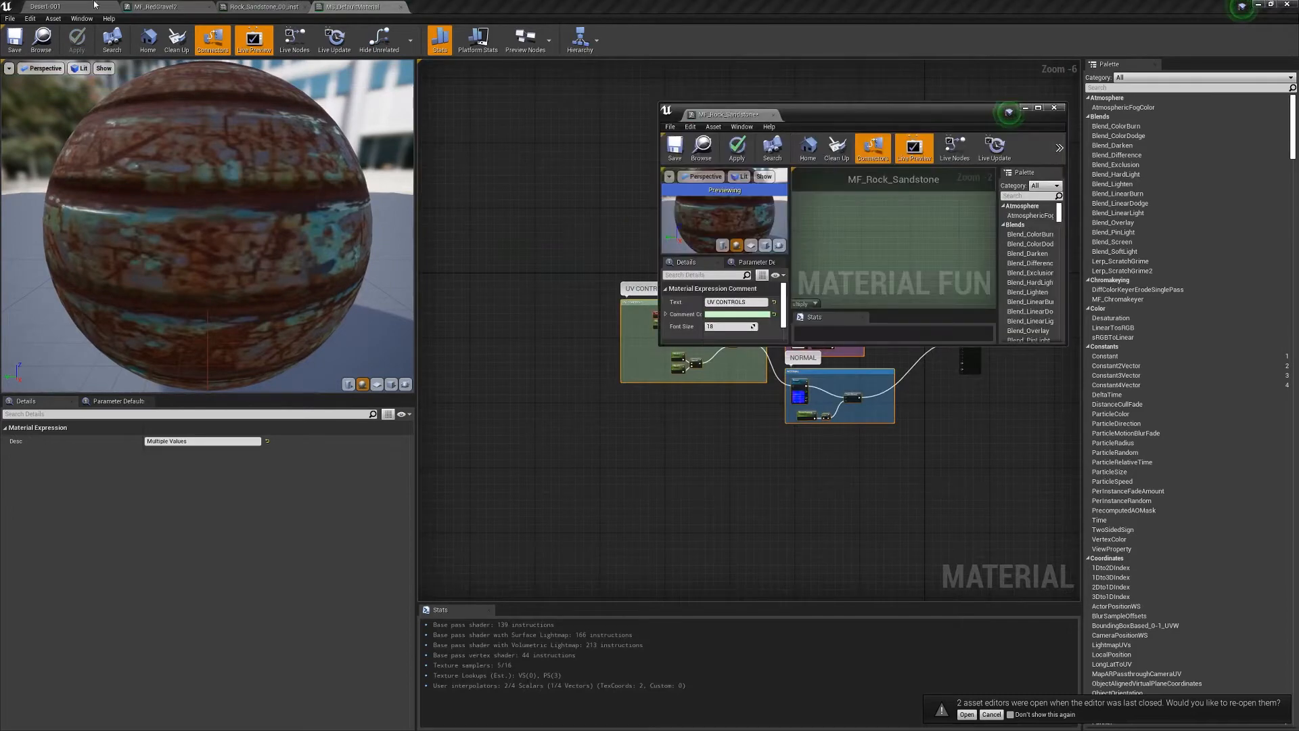
{"action": "left_click", "coordinate": [94, 6]}
- Browse the Surfaces folders to Mud_Floor_2x2_M_00 and enlarge the material editor window
{"action": "left_click", "coordinate": [304, 561]}
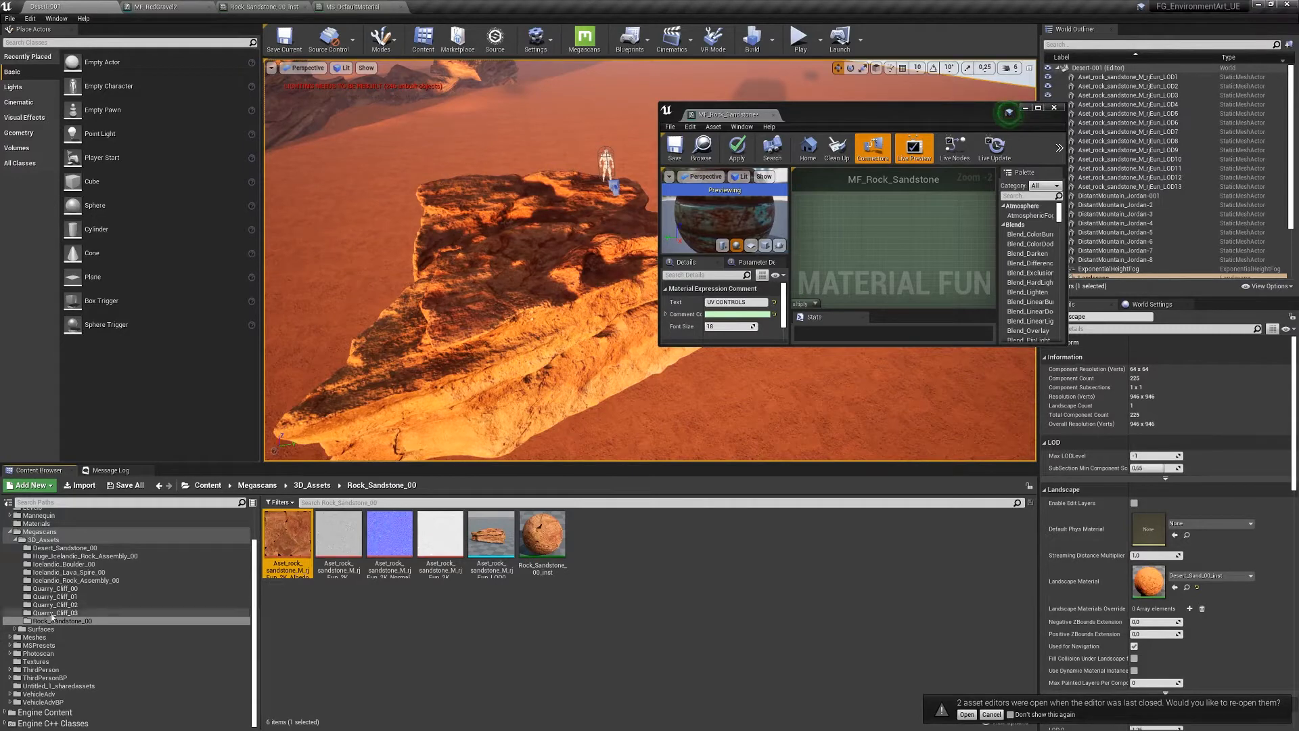
{"action": "left_click", "coordinate": [75, 548]}
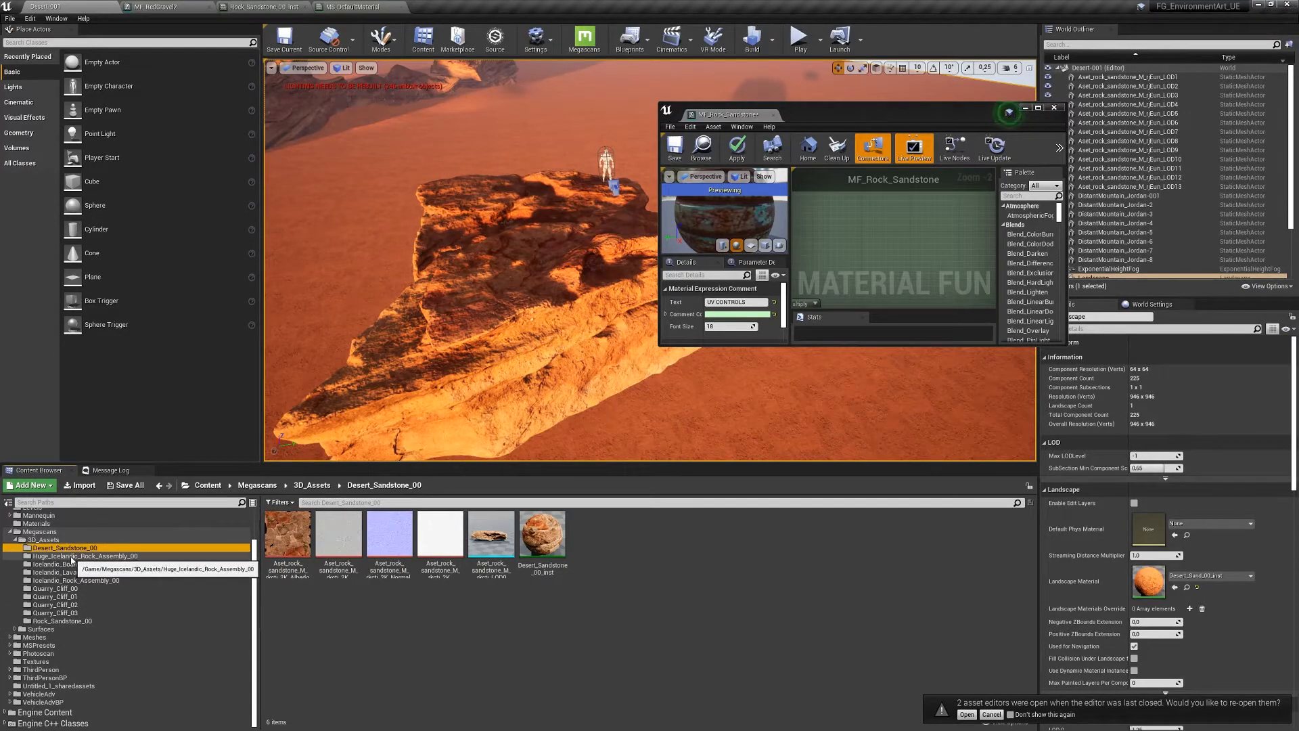
{"action": "left_click", "coordinate": [14, 629]}
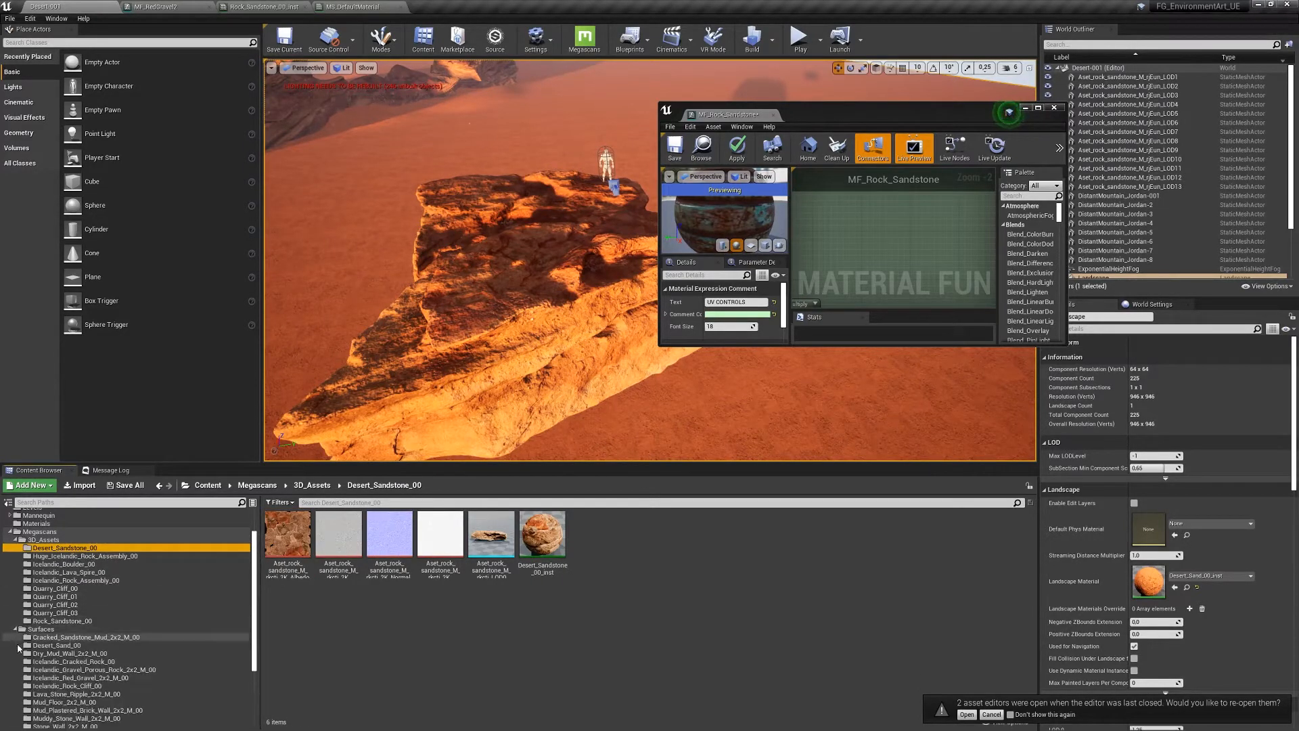
{"action": "scroll", "coordinate": [169, 616], "scroll_direction": "down", "scroll_amount": 4}
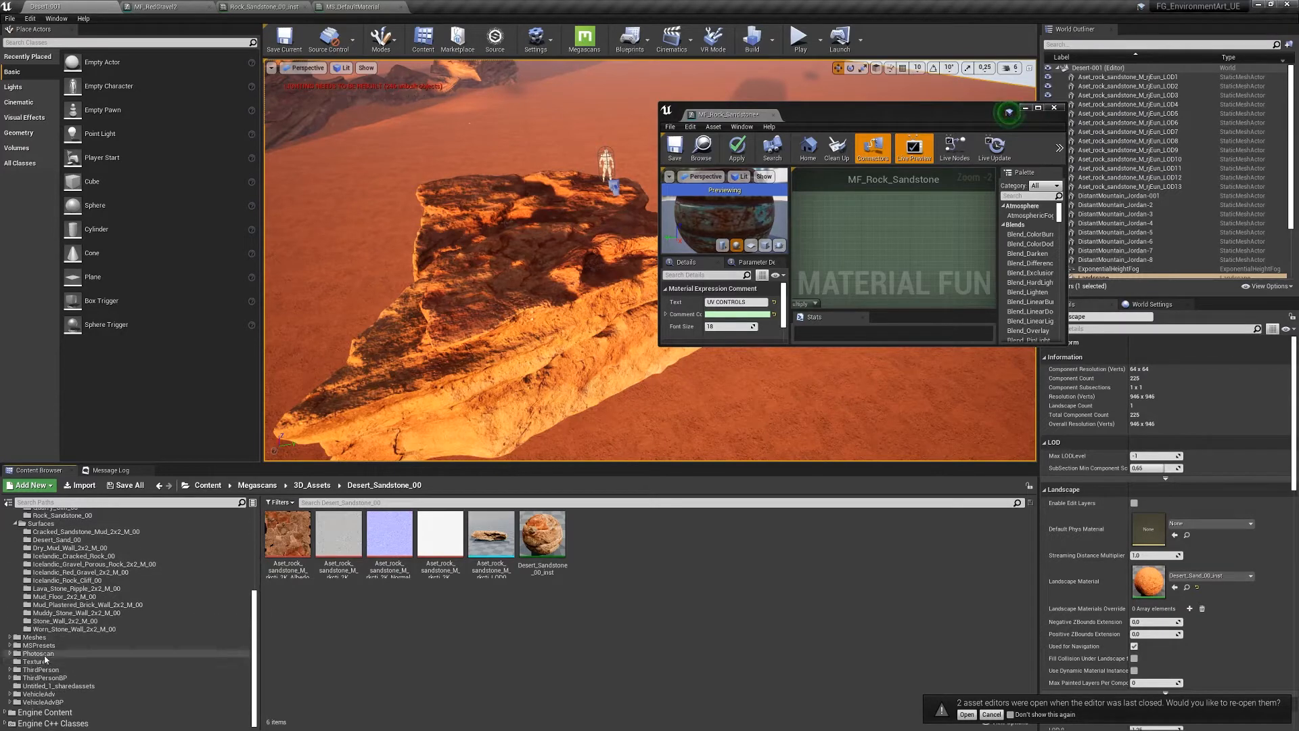
{"action": "left_click", "coordinate": [55, 629]}
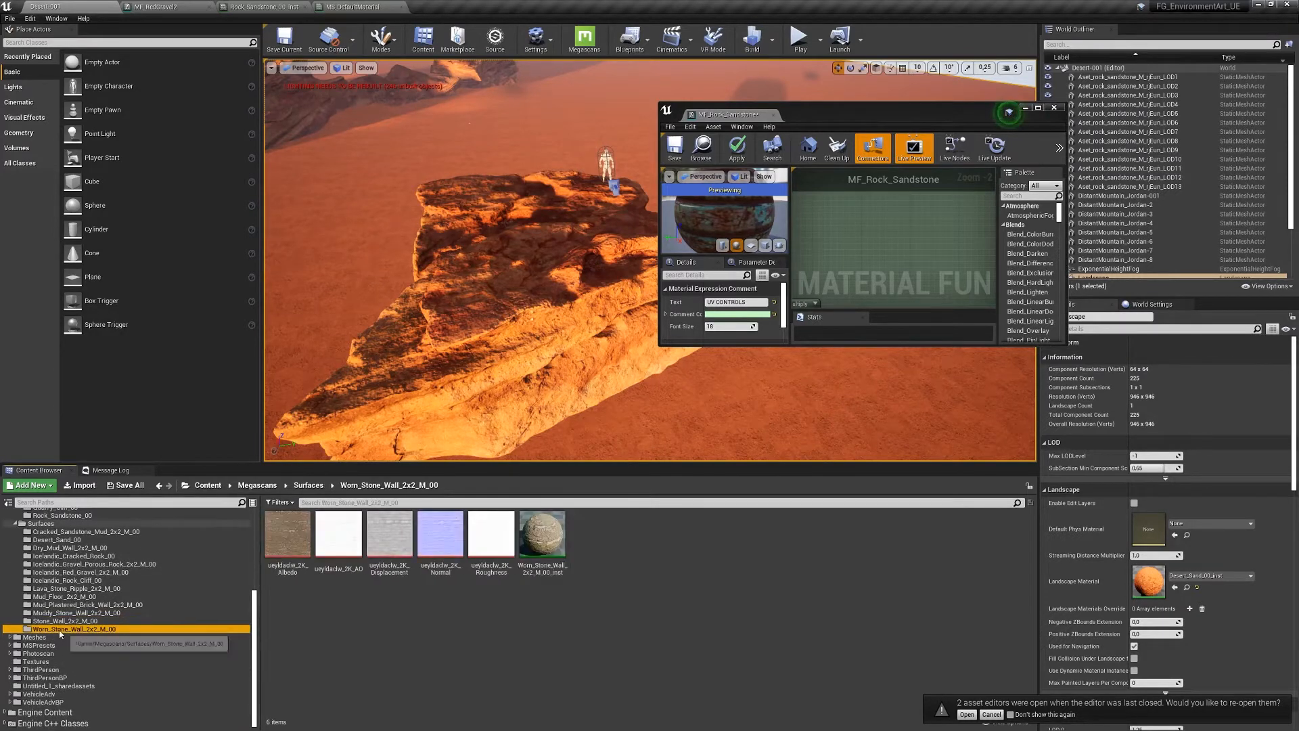
{"action": "left_click", "coordinate": [54, 614]}
{"action": "left_click", "coordinate": [53, 604]}
{"action": "left_click", "coordinate": [49, 596]}
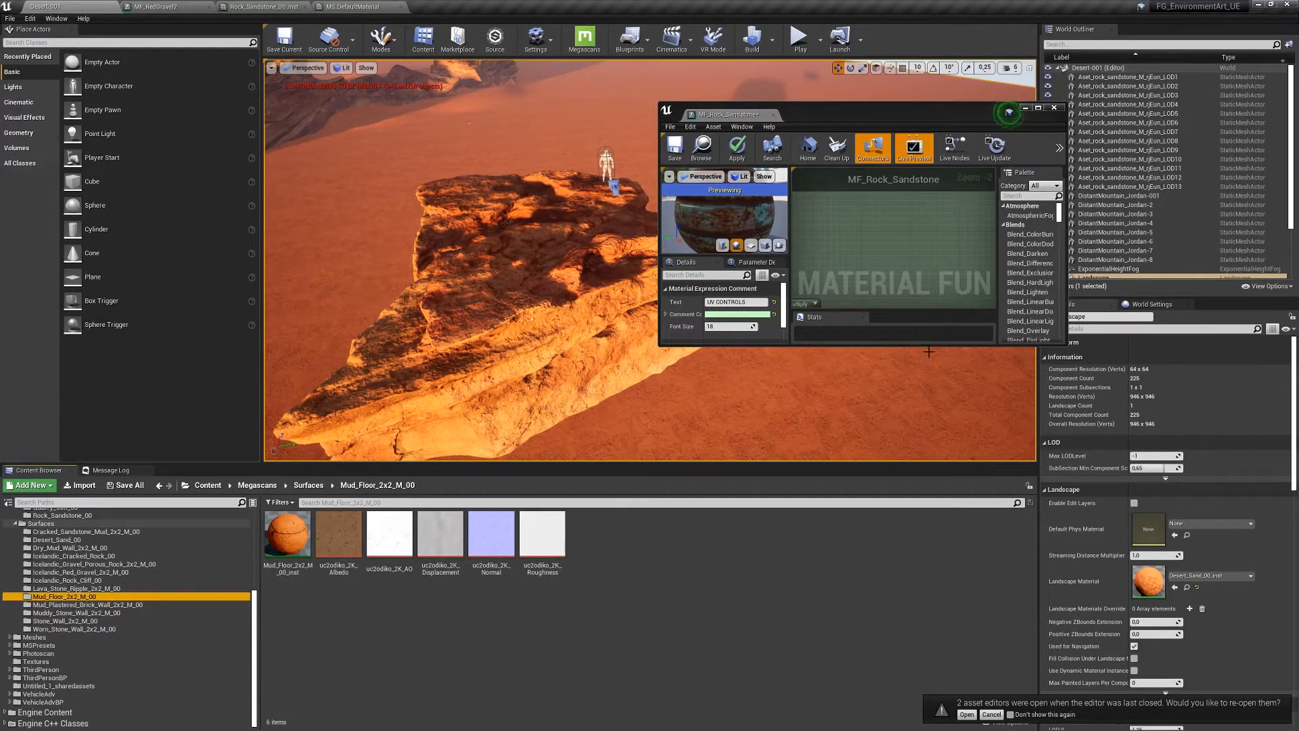
{"action": "left_click_drag", "start_coordinate": [929, 345], "coordinate": [928, 629]}
- Assign the Mud_Floor albedo texture to the Albedo texture sample
{"action": "left_click_drag", "start_coordinate": [846, 114], "coordinate": [934, 113]}
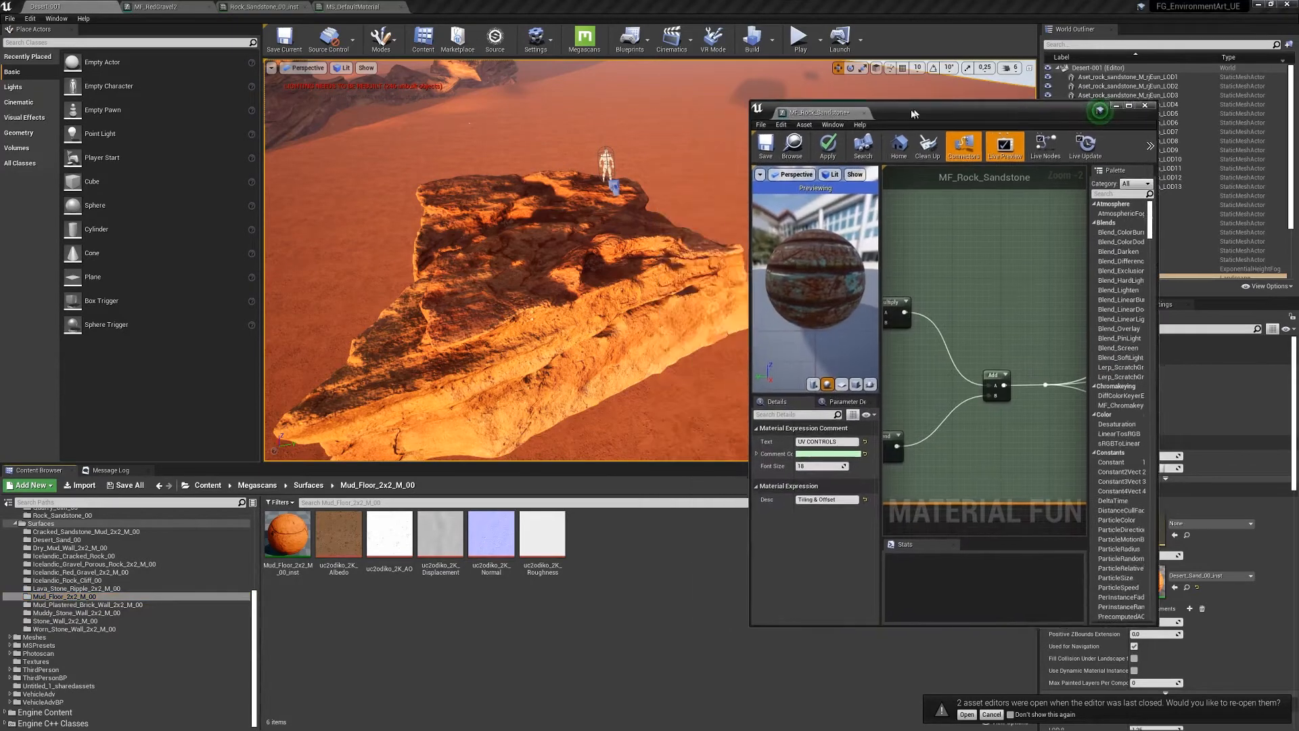
{"action": "left_click", "coordinate": [338, 538]}
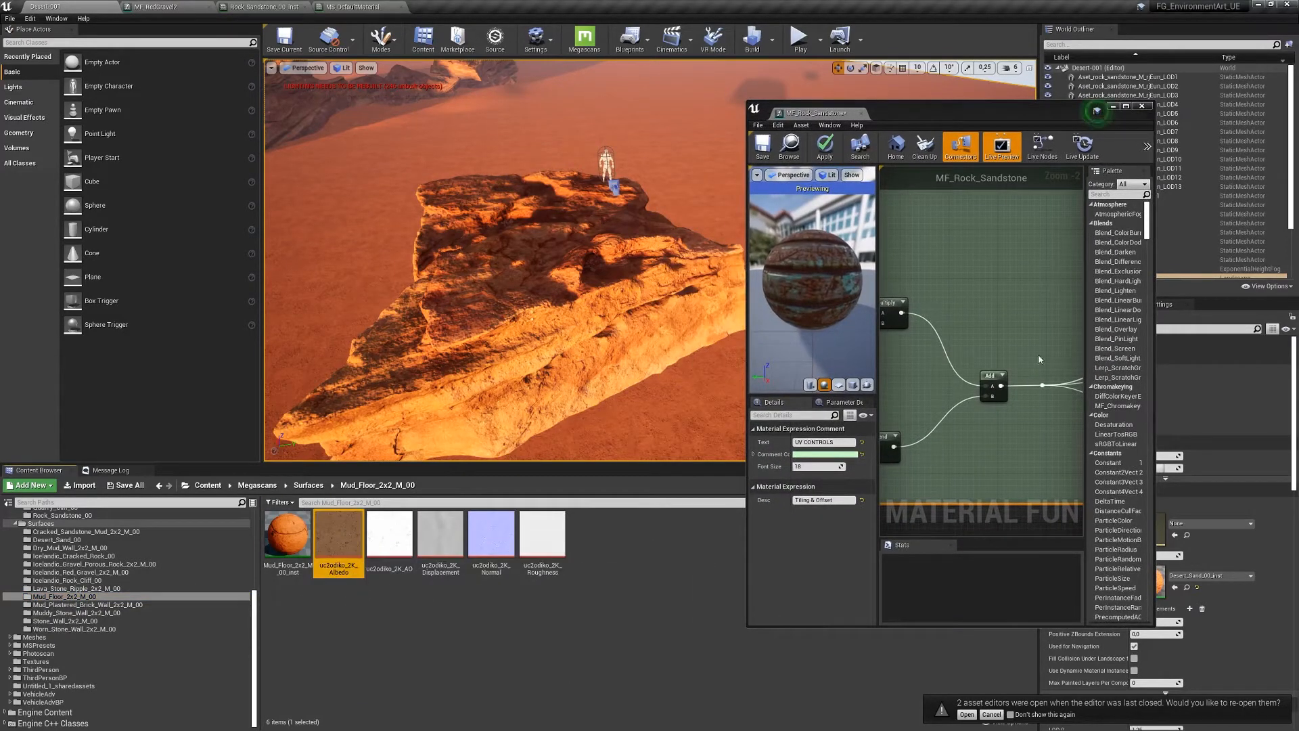
{"action": "left_click_drag", "start_coordinate": [984, 111], "coordinate": [888, 97]}
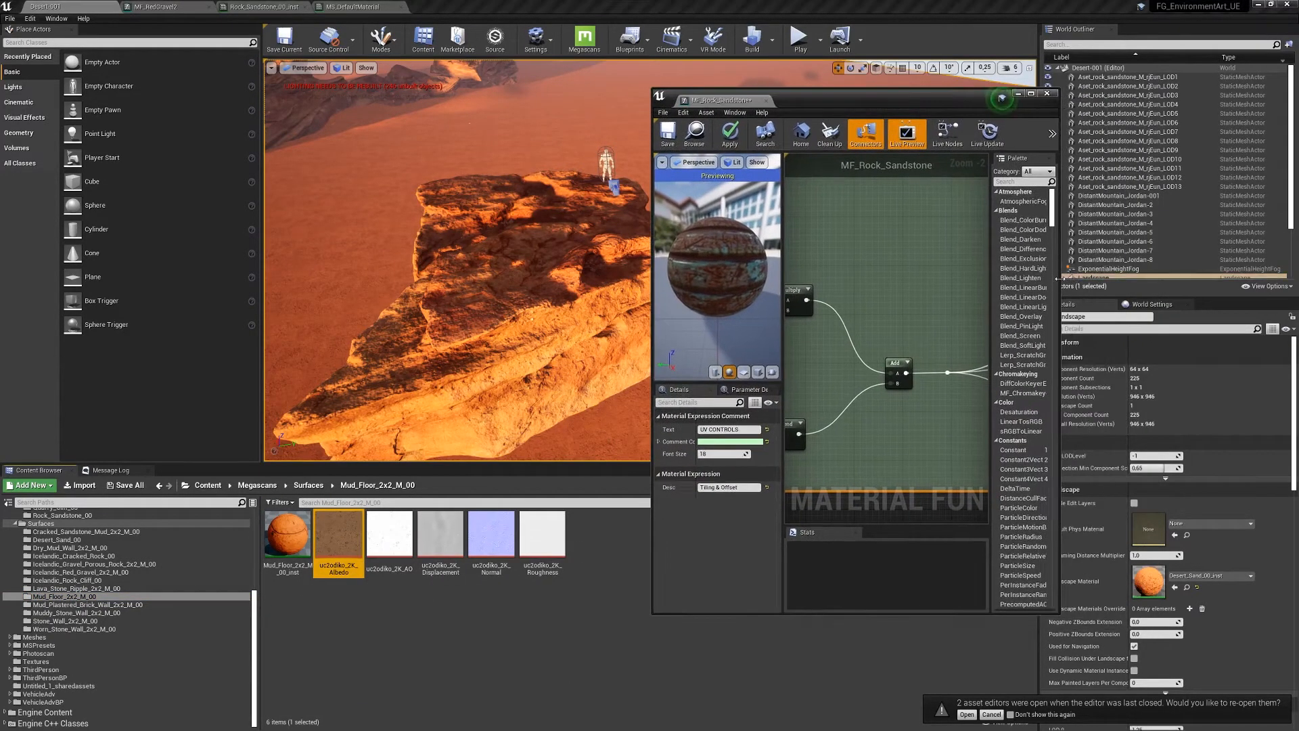
{"action": "left_click_drag", "start_coordinate": [1058, 280], "coordinate": [1249, 280]}
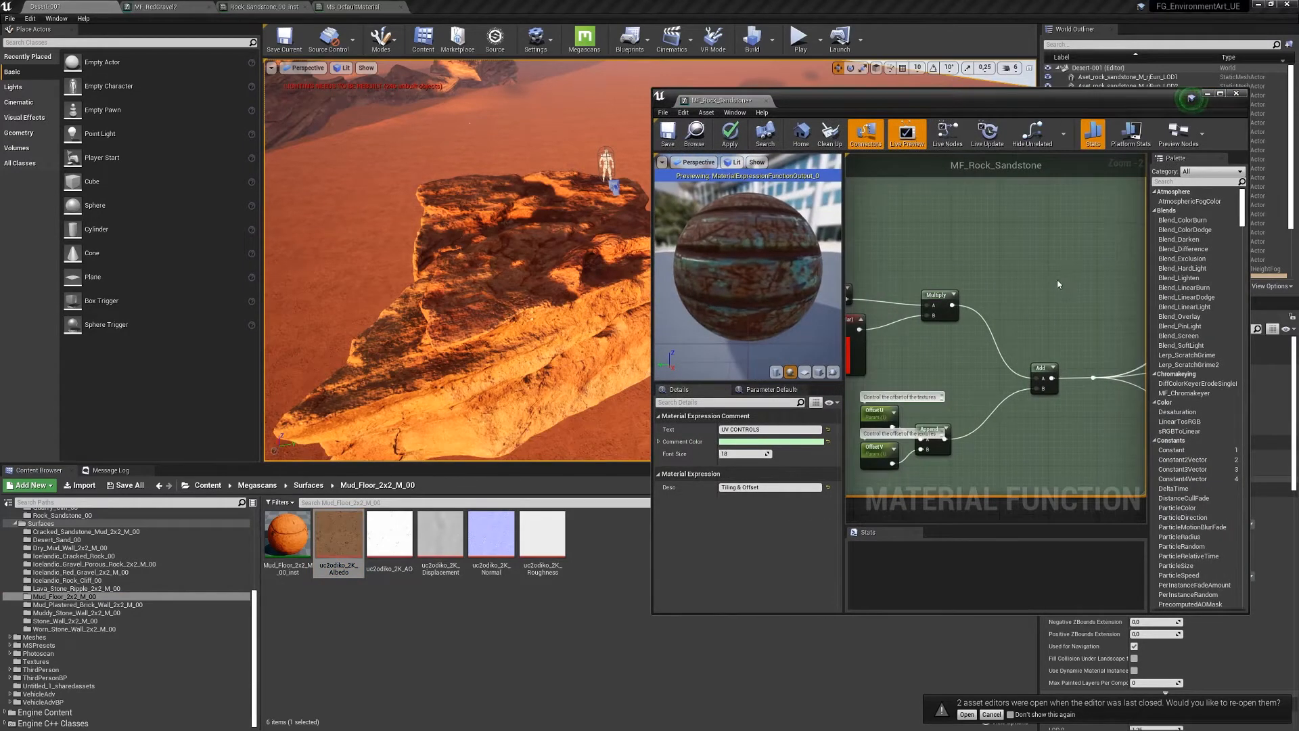
{"action": "scroll", "coordinate": [1057, 279], "scroll_direction": "down", "scroll_amount": 5}
{"action": "right_click_drag", "start_coordinate": [943, 340], "coordinate": [903, 377]}
{"action": "double_click", "coordinate": [916, 281]}
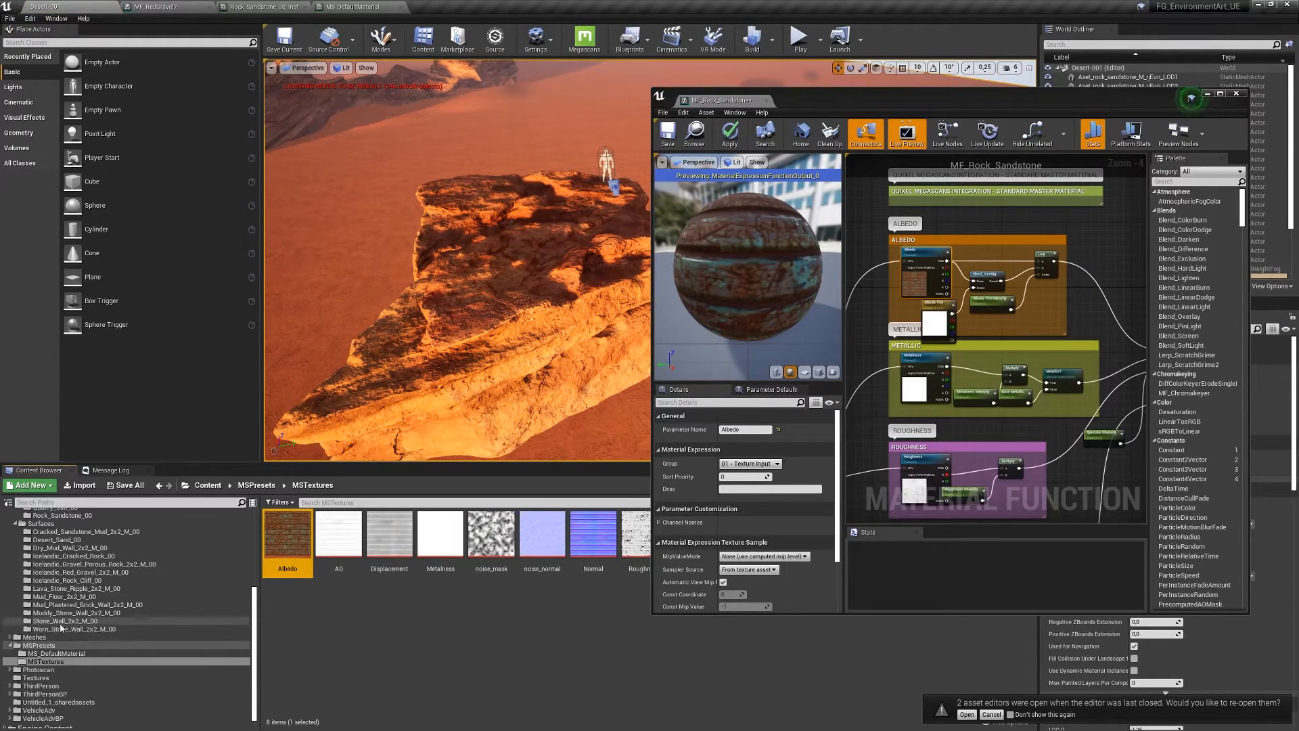
{"action": "left_click", "coordinate": [57, 613]}
{"action": "left_click", "coordinate": [60, 605]}
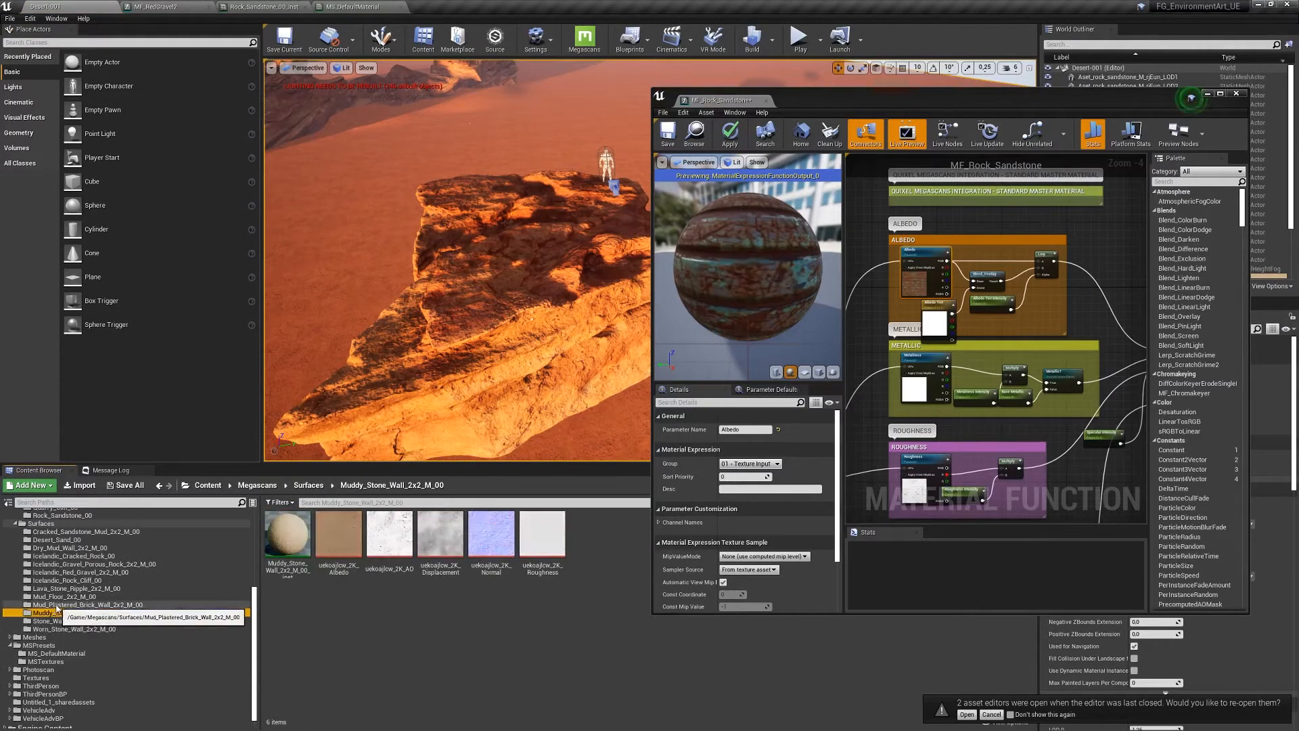
{"action": "left_click", "coordinate": [63, 597]}
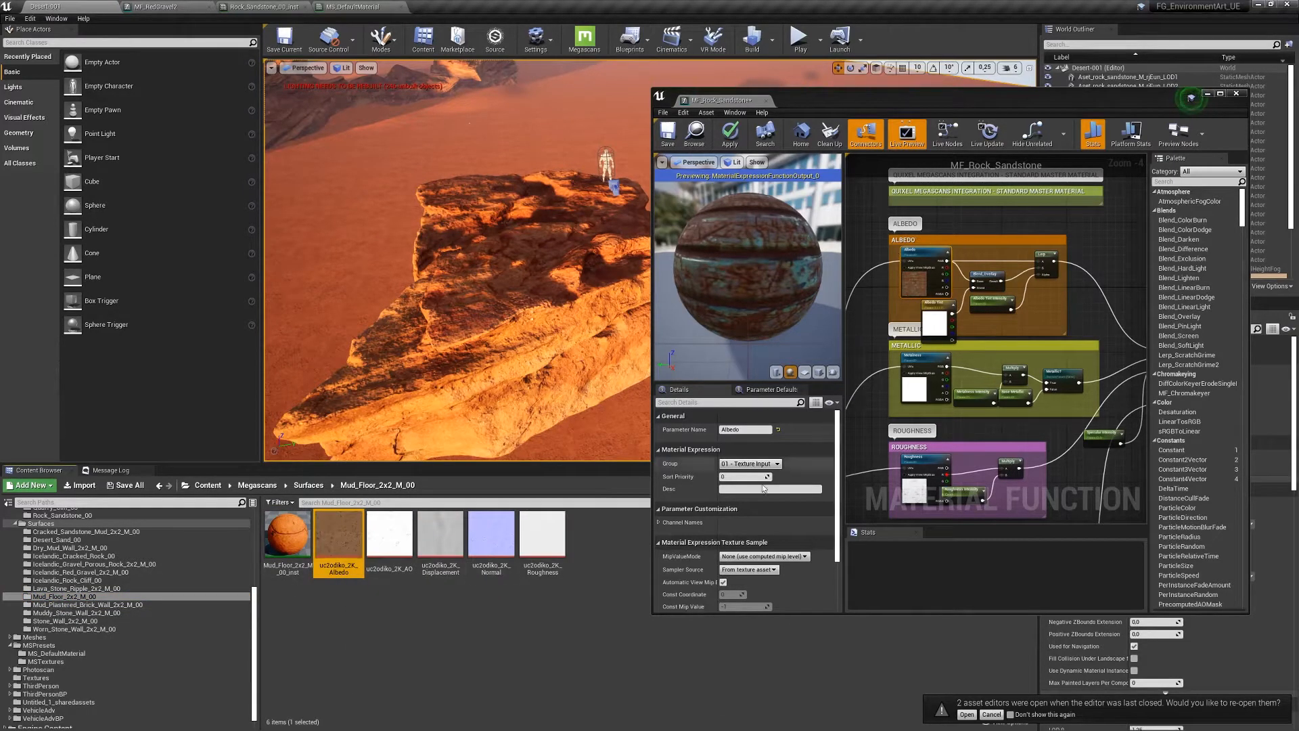
{"action": "left_click_drag", "start_coordinate": [838, 488], "coordinate": [838, 563]}
{"action": "left_click", "coordinate": [766, 567]}
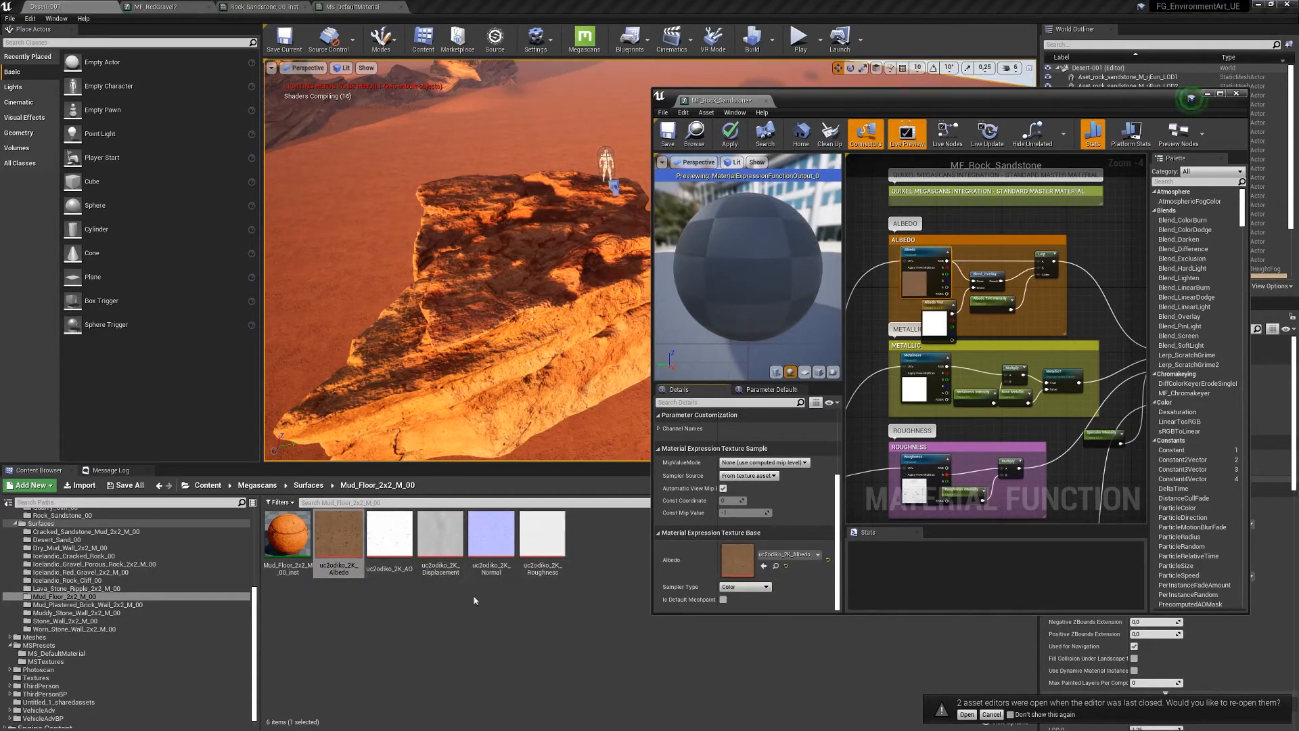
- Assign the Mud_Floor roughness and uc2odiko_2K_Normal textures to the Roughness and Normal samples
{"action": "left_click", "coordinate": [541, 541]}
{"action": "left_click", "coordinate": [924, 459]}
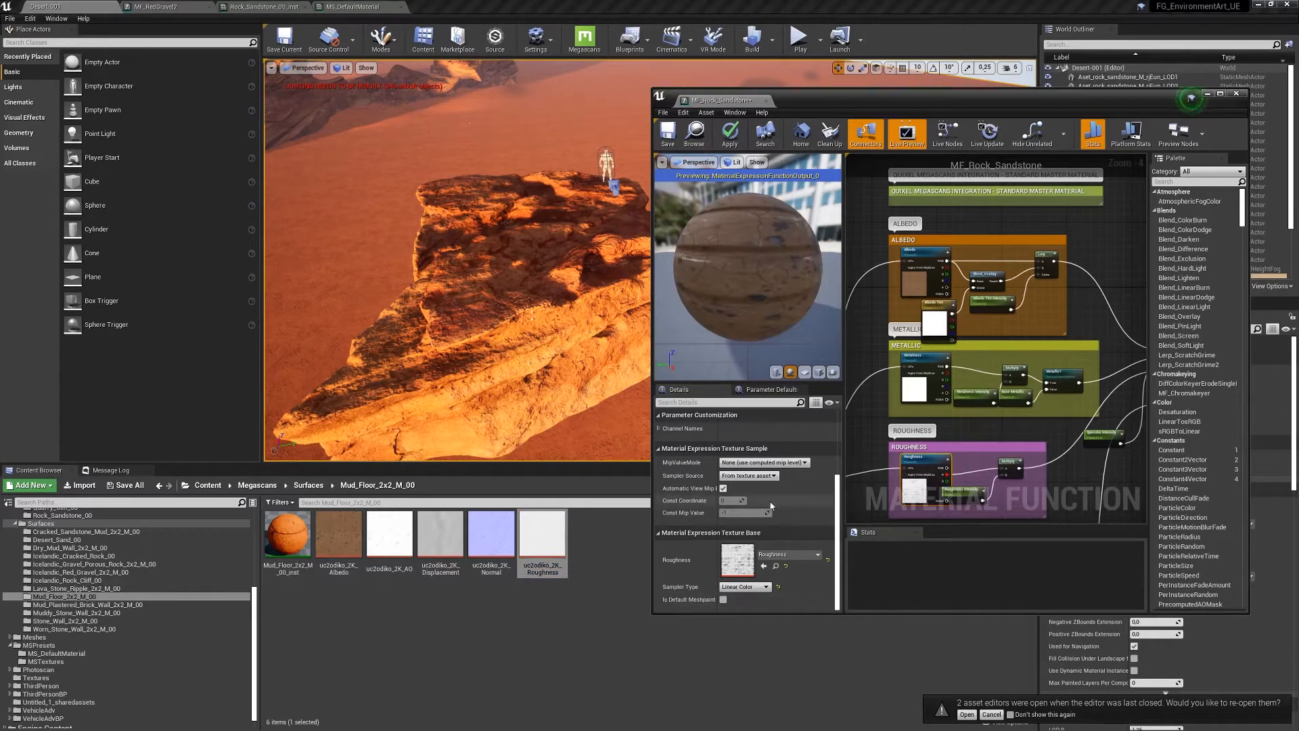
{"action": "left_click", "coordinate": [764, 565]}
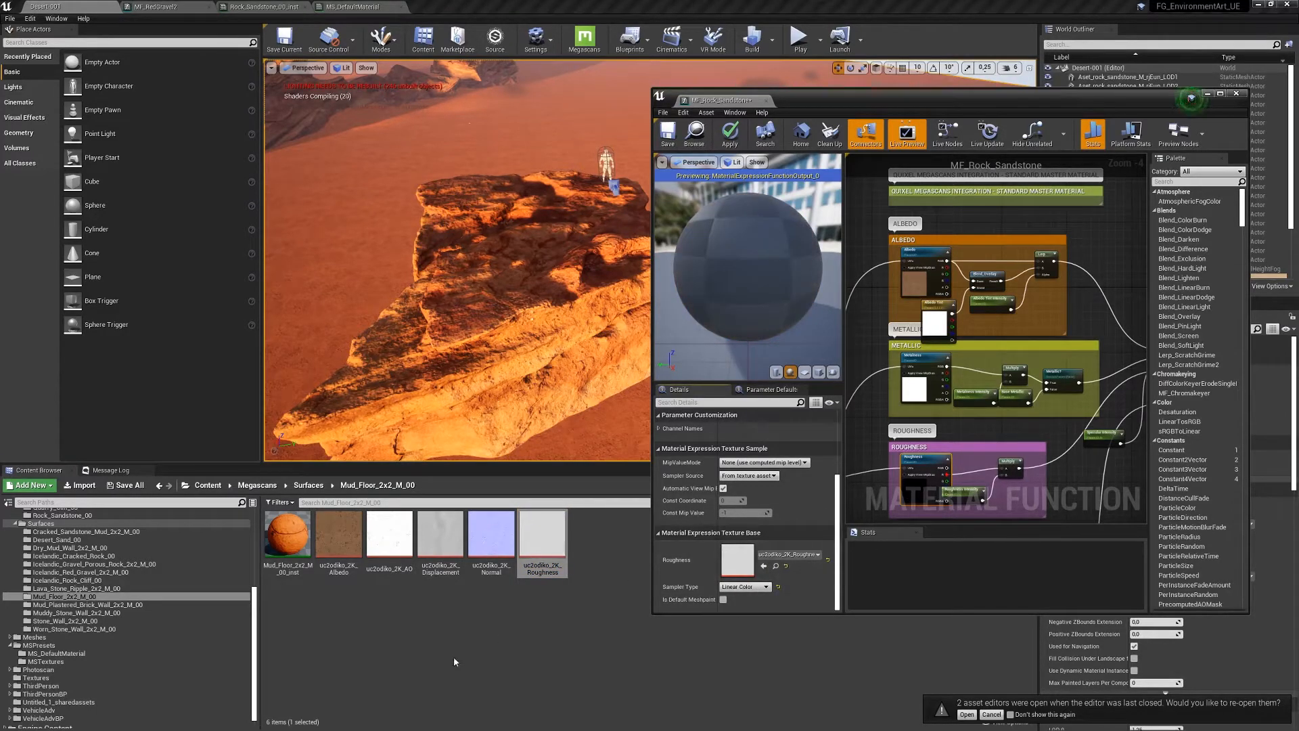
{"action": "left_click", "coordinate": [502, 533]}
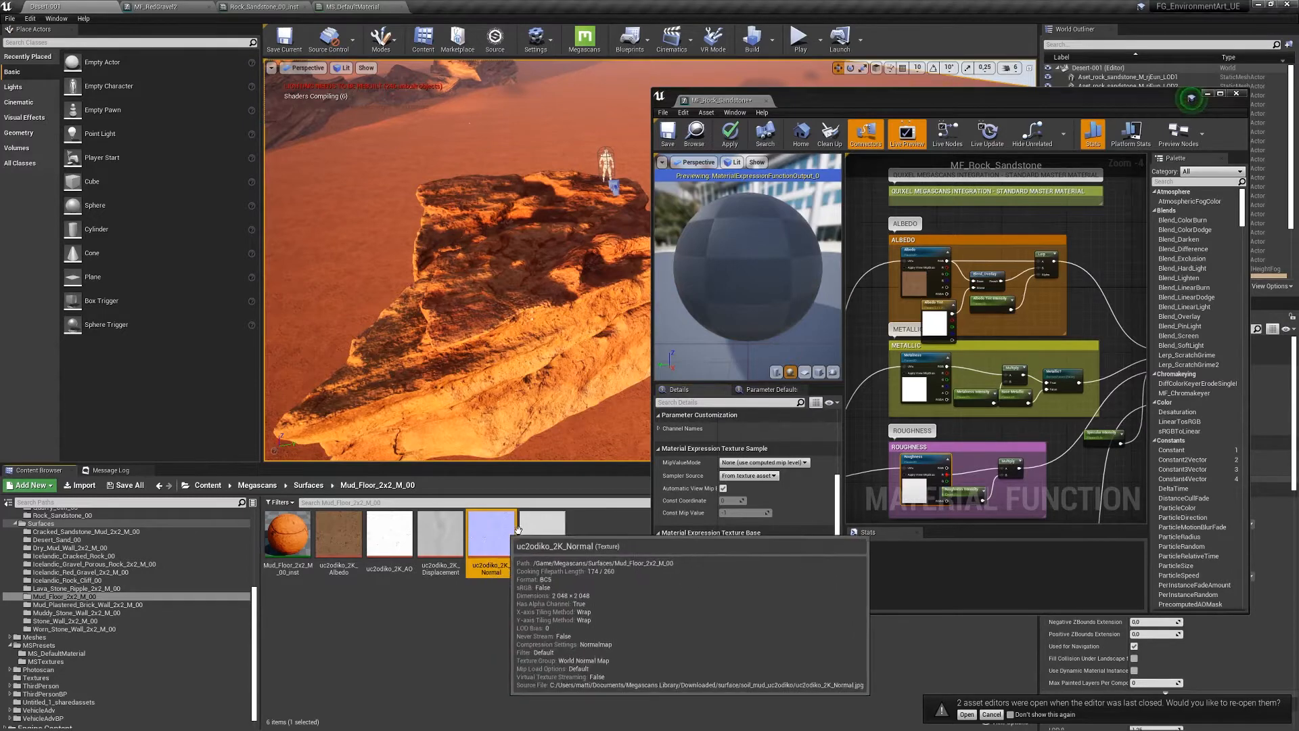
{"action": "right_click_drag", "start_coordinate": [1072, 478], "coordinate": [1067, 285]}
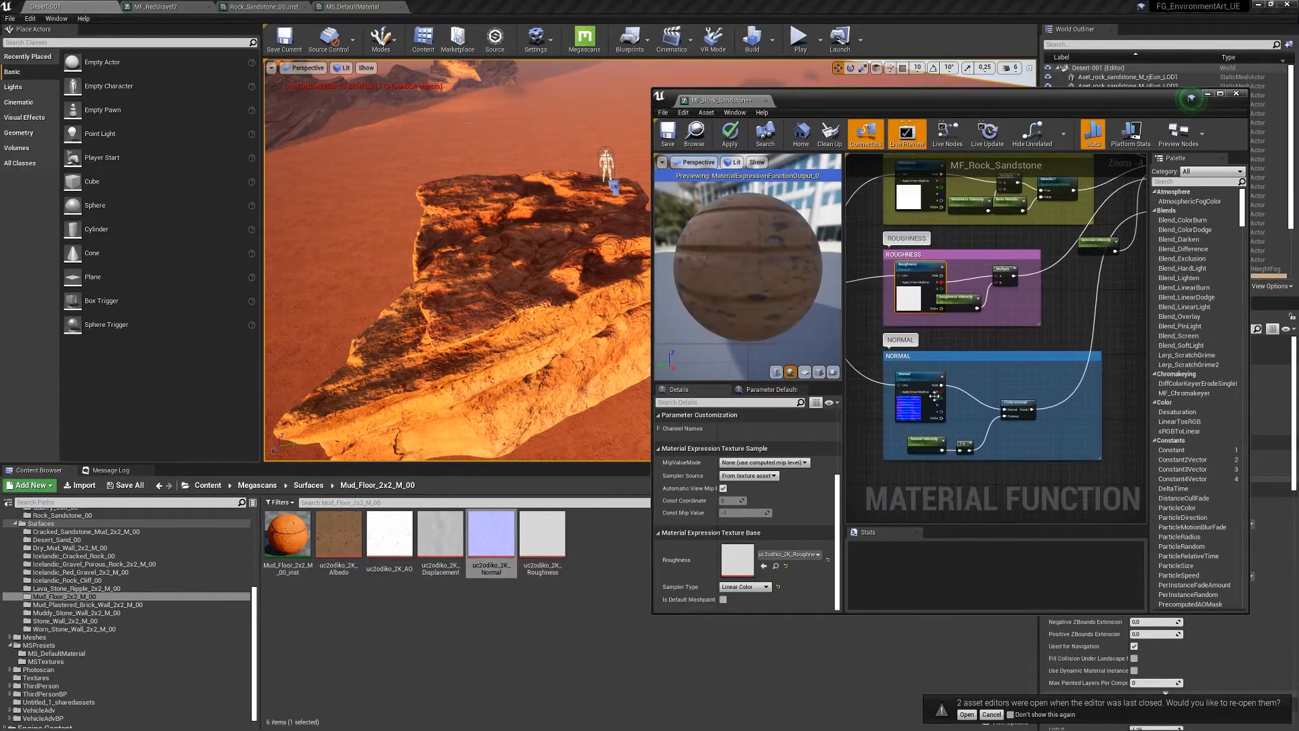
{"action": "left_click", "coordinate": [924, 391]}
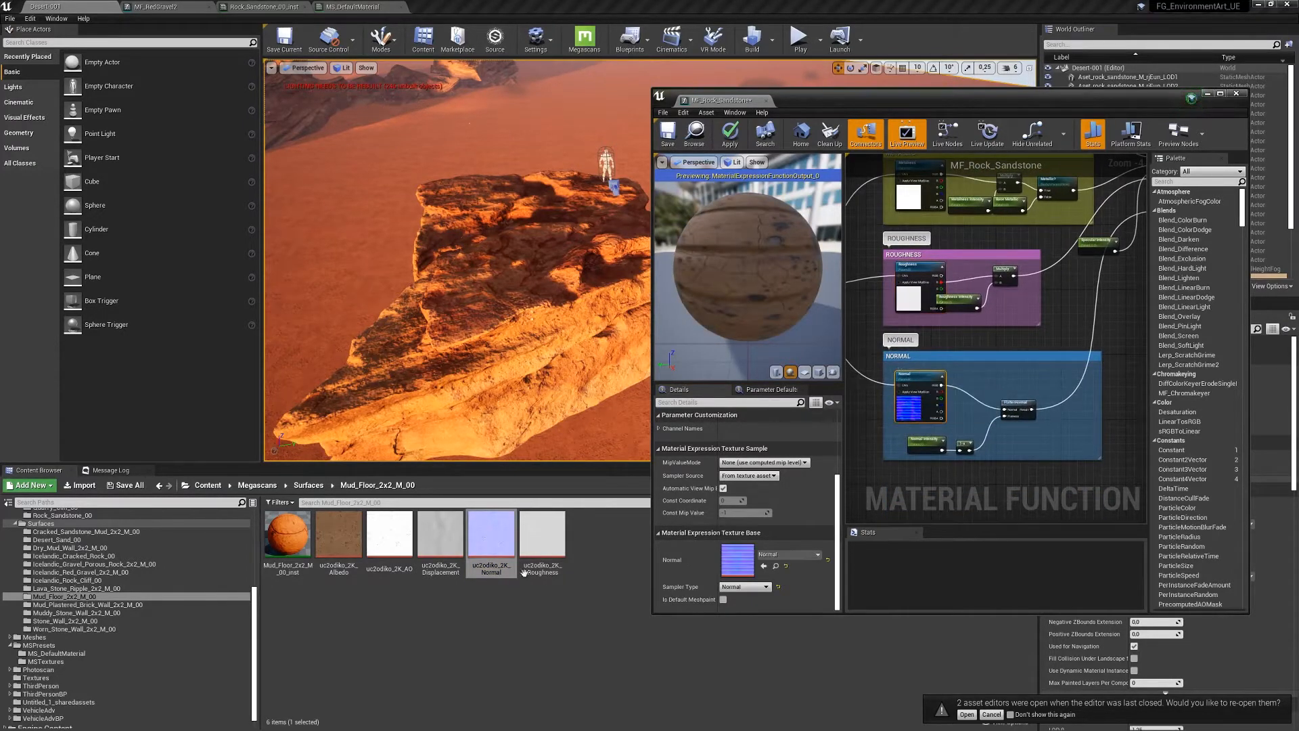
{"action": "left_click", "coordinate": [764, 566]}
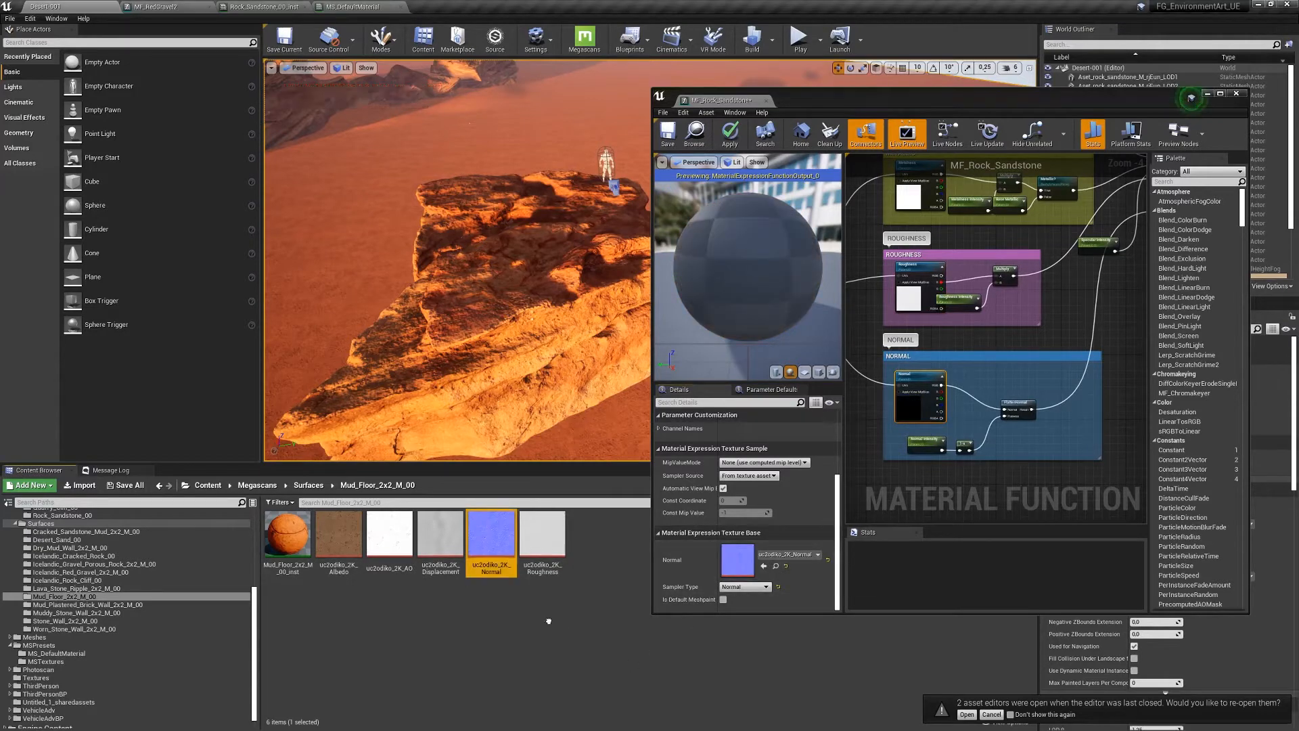
- Apply the texture changes and review the Albedo, Metallic, Roughness and Normal groups
{"action": "right_click_drag", "start_coordinate": [1092, 298], "coordinate": [957, 264]}
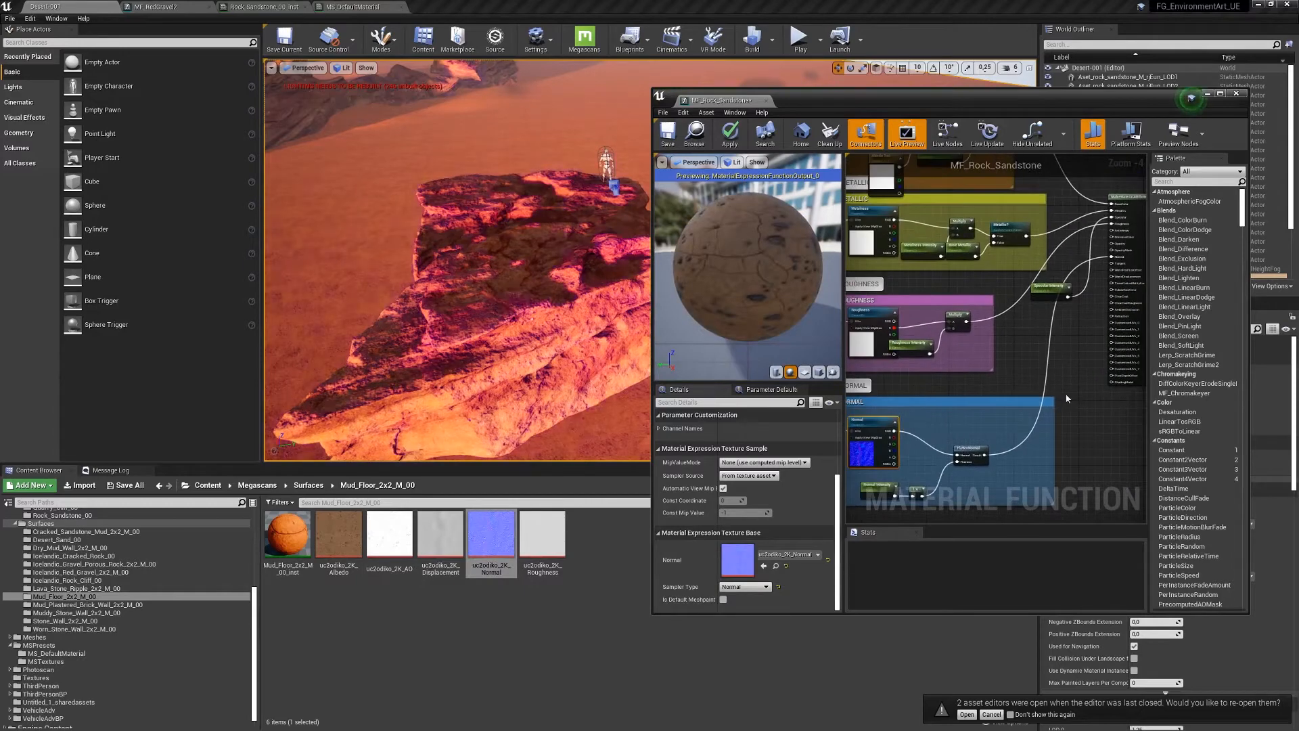
{"action": "right_click_drag", "start_coordinate": [937, 388], "coordinate": [904, 455]}
{"action": "right_click_drag", "start_coordinate": [1050, 377], "coordinate": [990, 370]}
{"action": "left_click", "coordinate": [730, 132]}
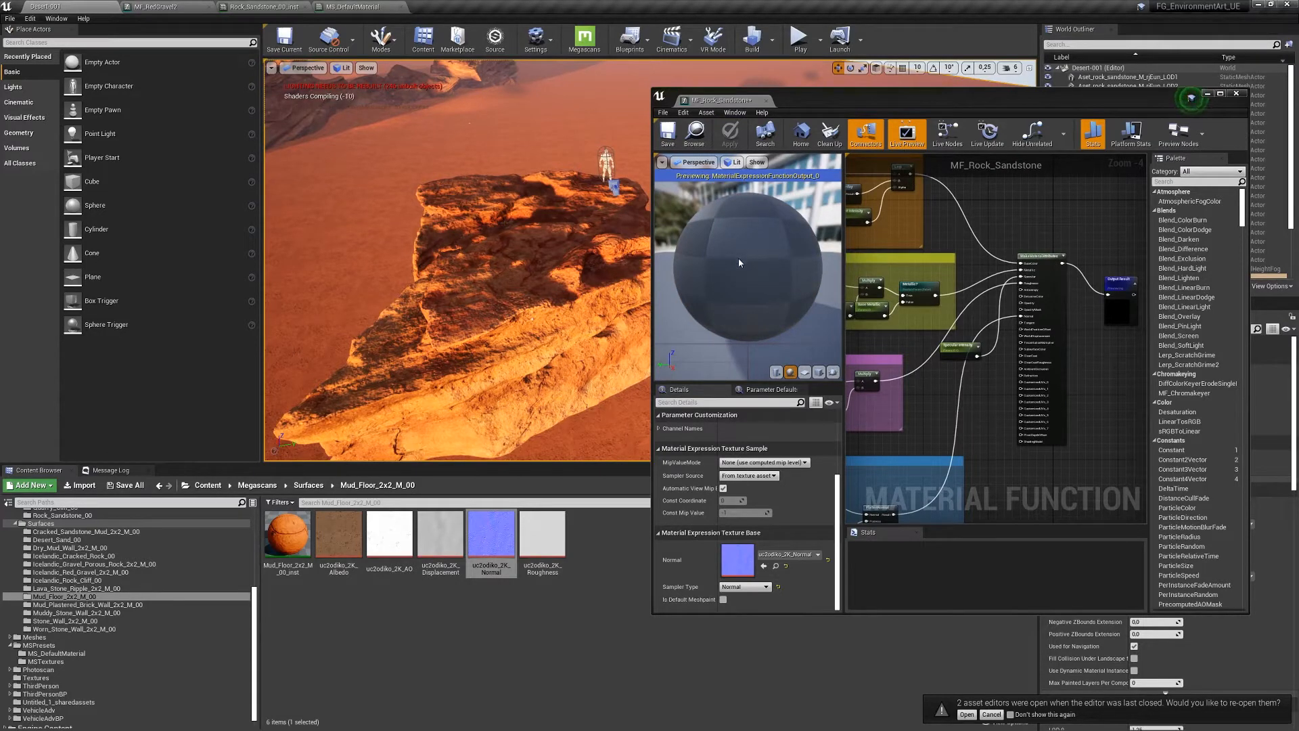
{"action": "left_click_drag", "start_coordinate": [748, 270], "coordinate": [788, 304]}
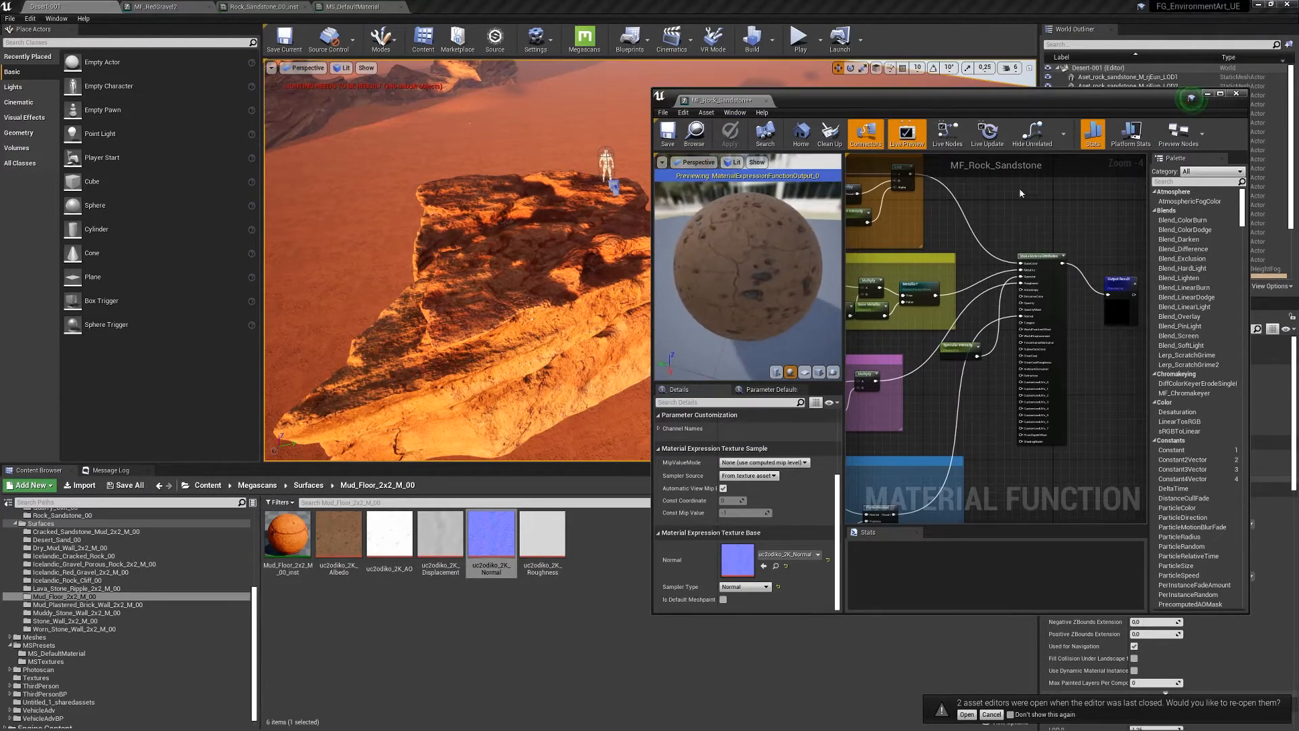
{"action": "right_click_drag", "start_coordinate": [1021, 191], "coordinate": [1143, 232]}
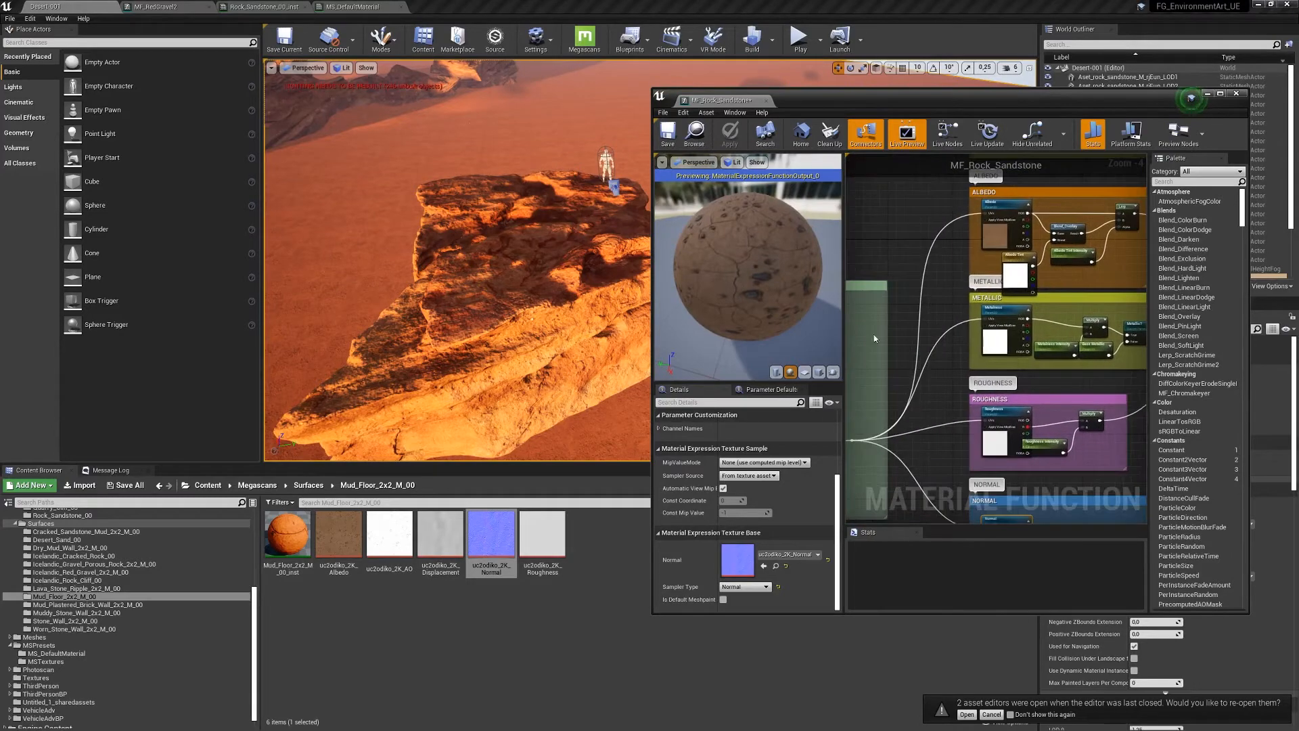
- Open Mud_Floor_2x2_M_00_inst and bring up the Albedo Tint colour picker
{"action": "double_click", "coordinate": [288, 534]}
{"action": "left_click_drag", "start_coordinate": [887, 100], "coordinate": [592, 416]}
{"action": "left_click", "coordinate": [702, 299]}
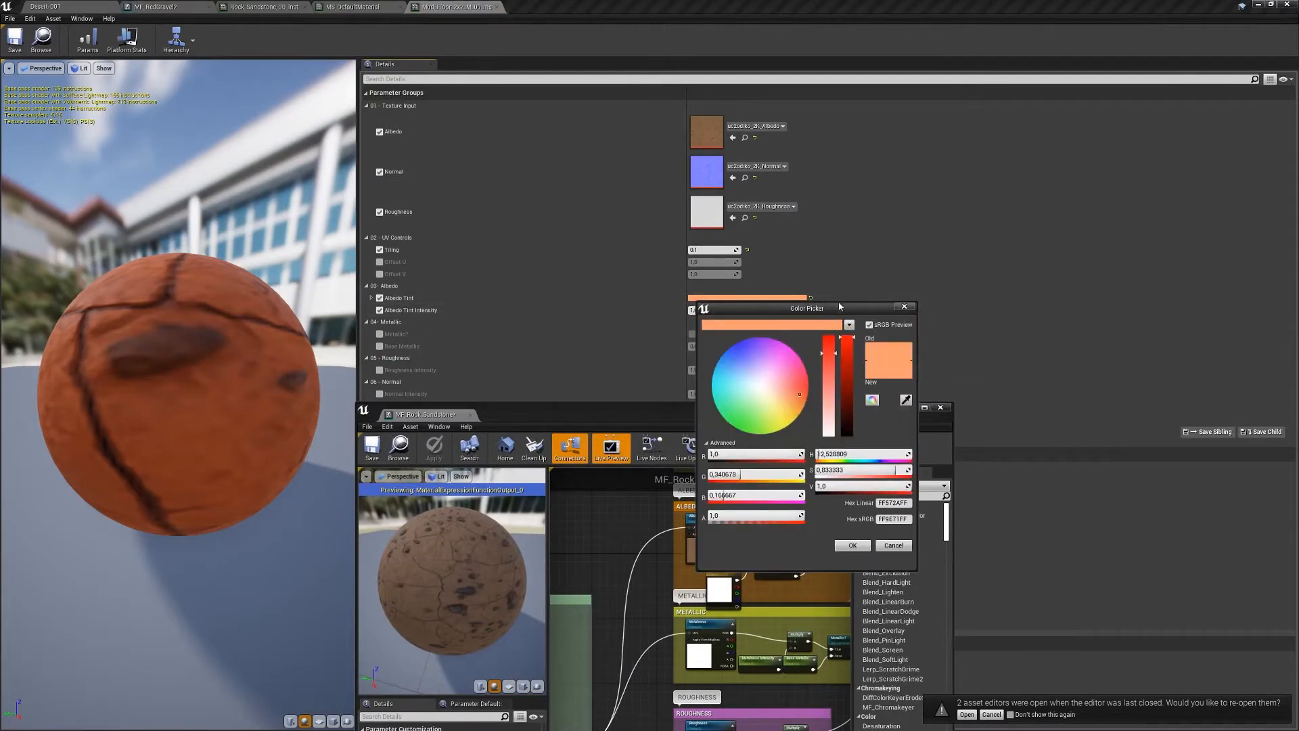
{"action": "left_click_drag", "start_coordinate": [839, 307], "coordinate": [995, 130]}
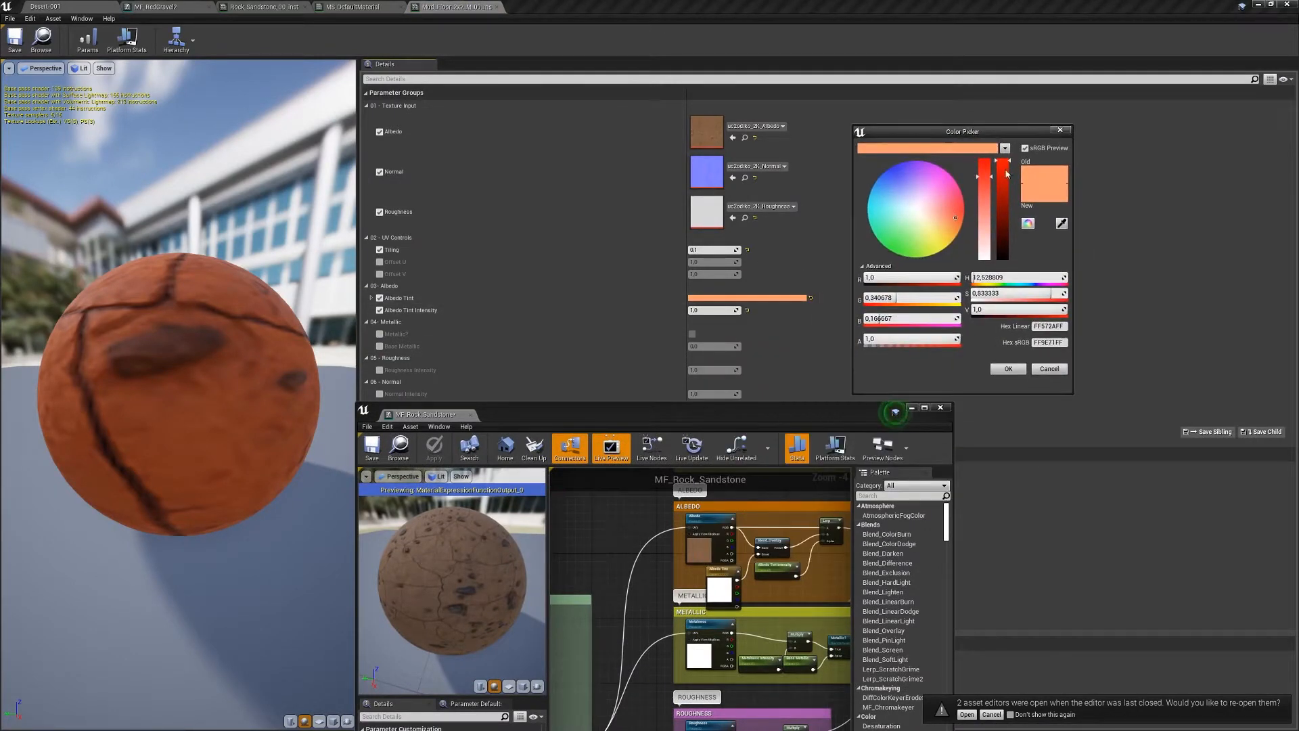
- Save the orange and a green as theme swatches, keeping the tint orange FF572AFF
{"action": "left_click_drag", "start_coordinate": [1006, 174], "coordinate": [1003, 230]}
{"action": "left_click_drag", "start_coordinate": [924, 209], "coordinate": [885, 185]}
{"action": "left_click_drag", "start_coordinate": [1043, 194], "coordinate": [985, 149]}
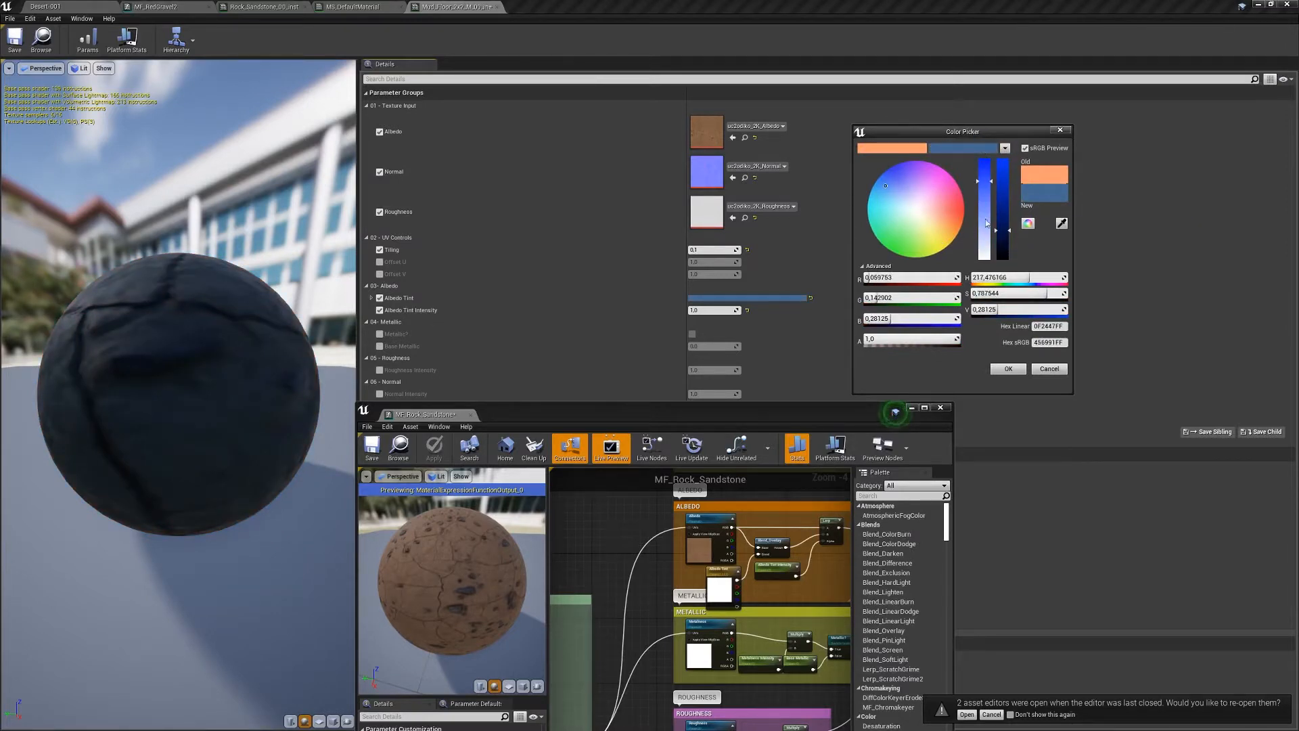
{"action": "left_click_drag", "start_coordinate": [945, 192], "coordinate": [899, 245]}
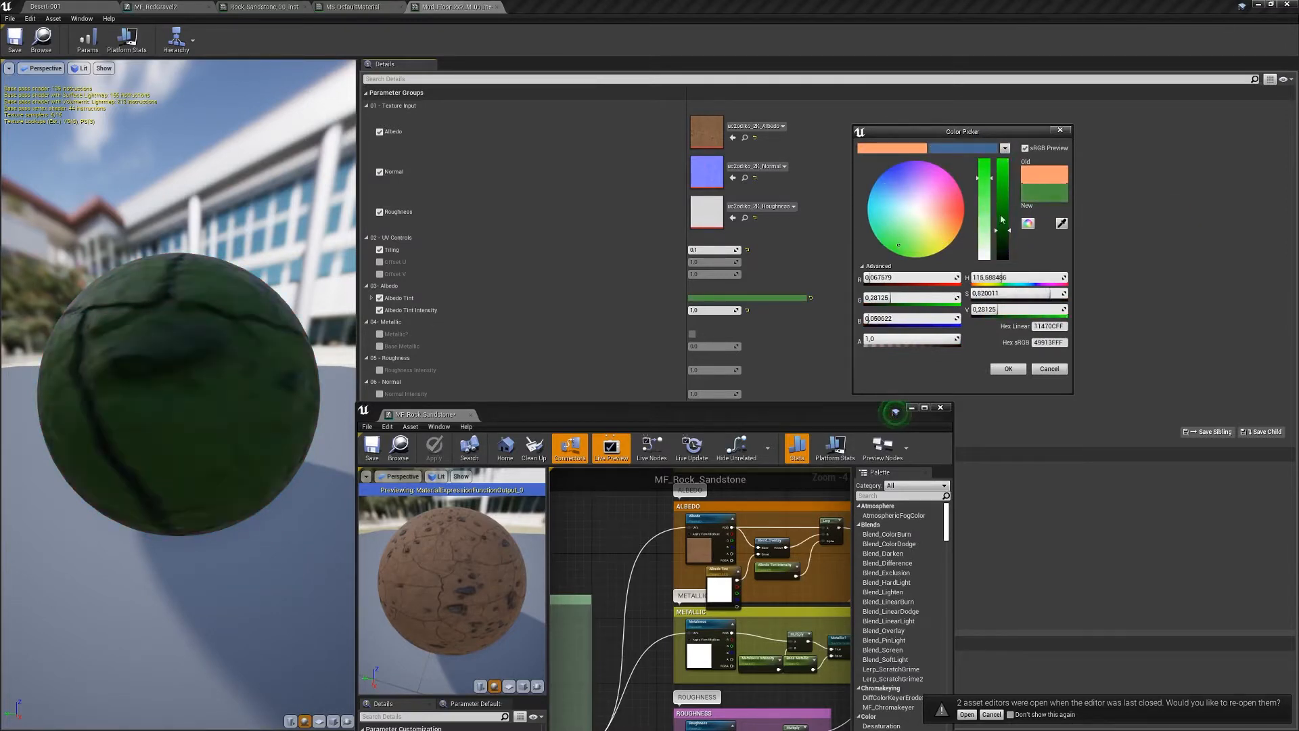
{"action": "left_click_drag", "start_coordinate": [1044, 195], "coordinate": [976, 148]}
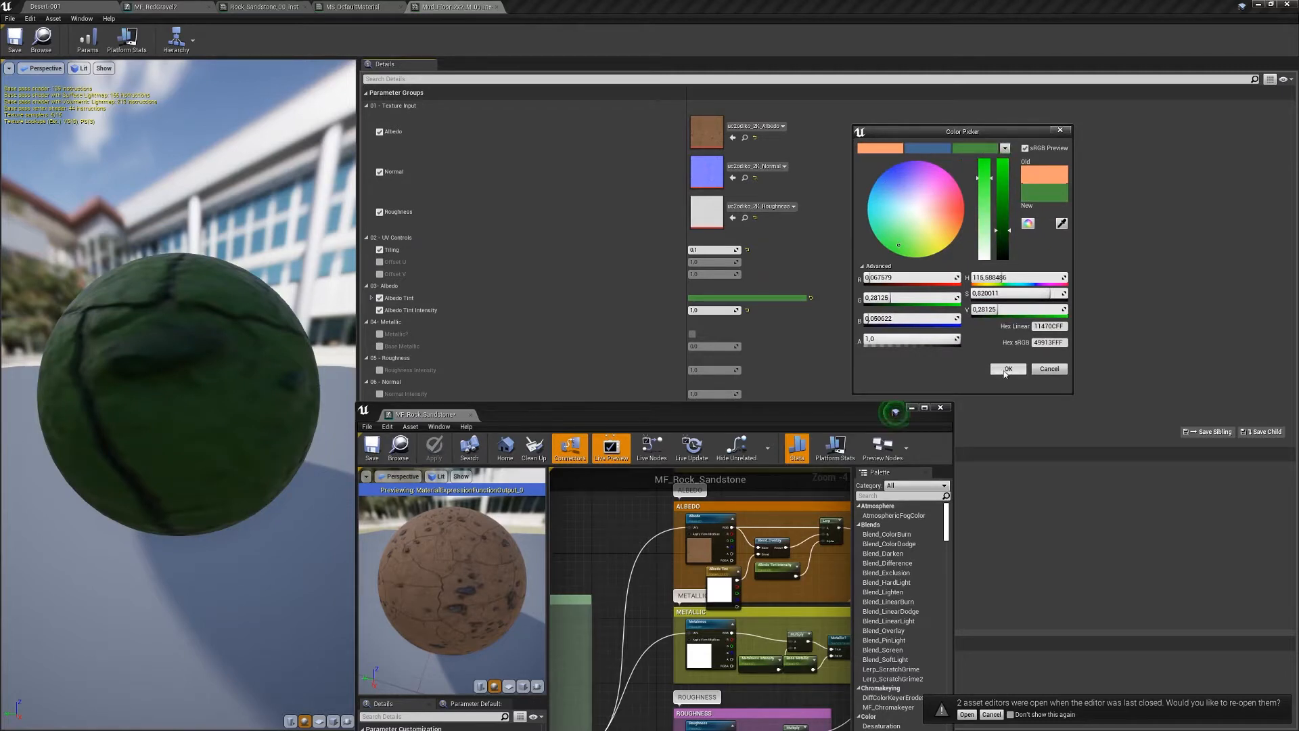
{"action": "left_click", "coordinate": [879, 147]}
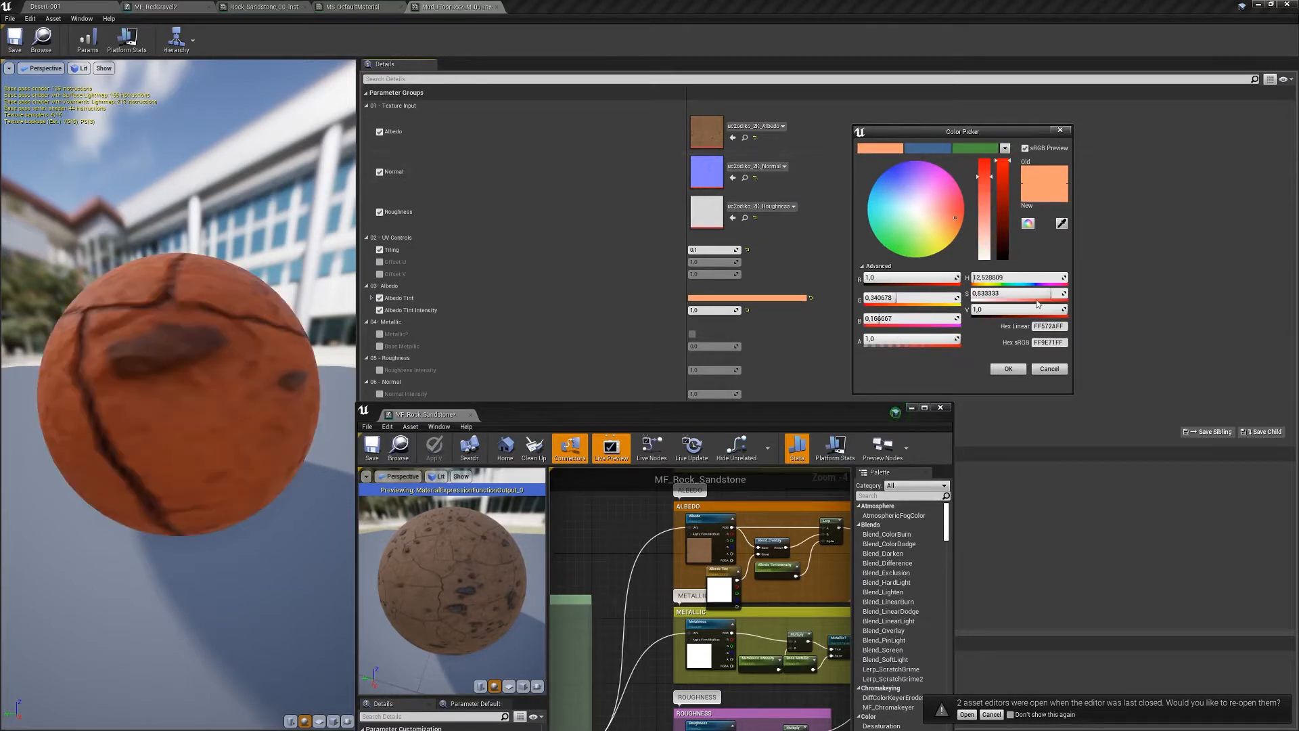
{"action": "left_click", "coordinate": [1006, 369]}
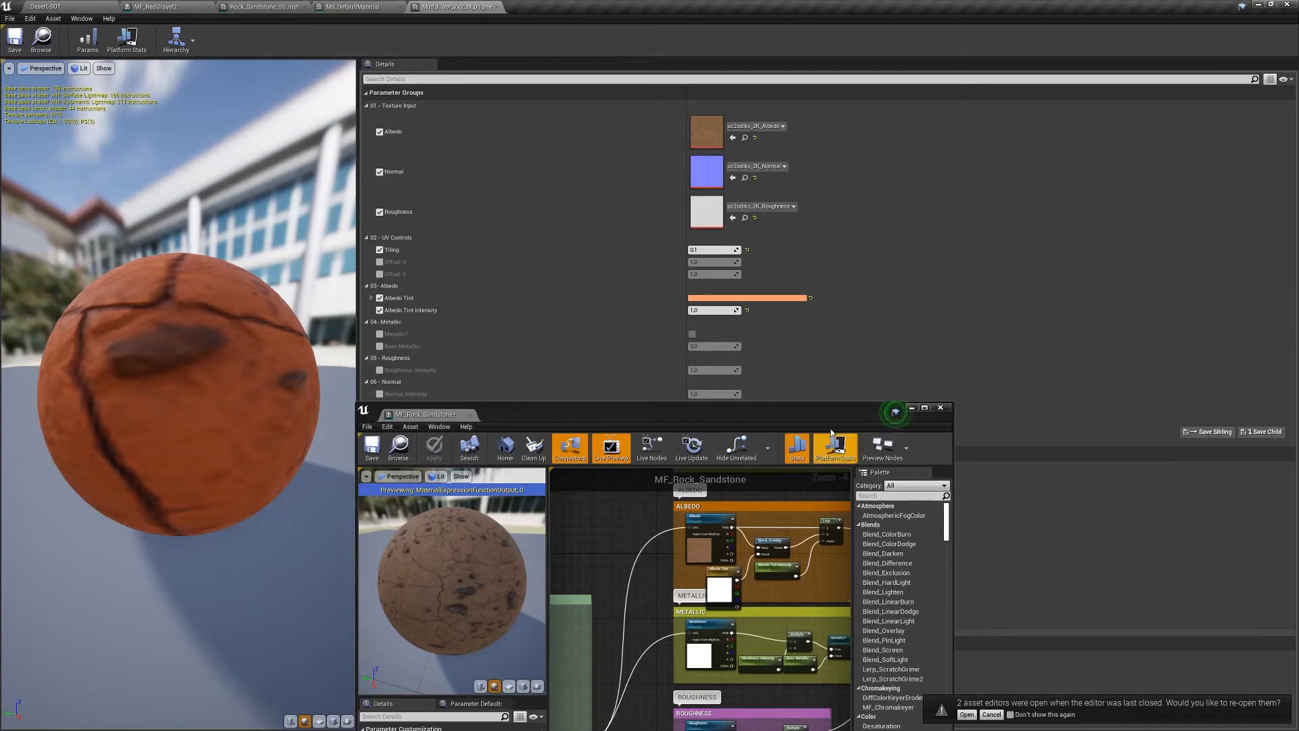
- Set the Albedo Tint default to the saved orange swatch and apply the function
{"action": "left_click_drag", "start_coordinate": [880, 414], "coordinate": [914, 207]}
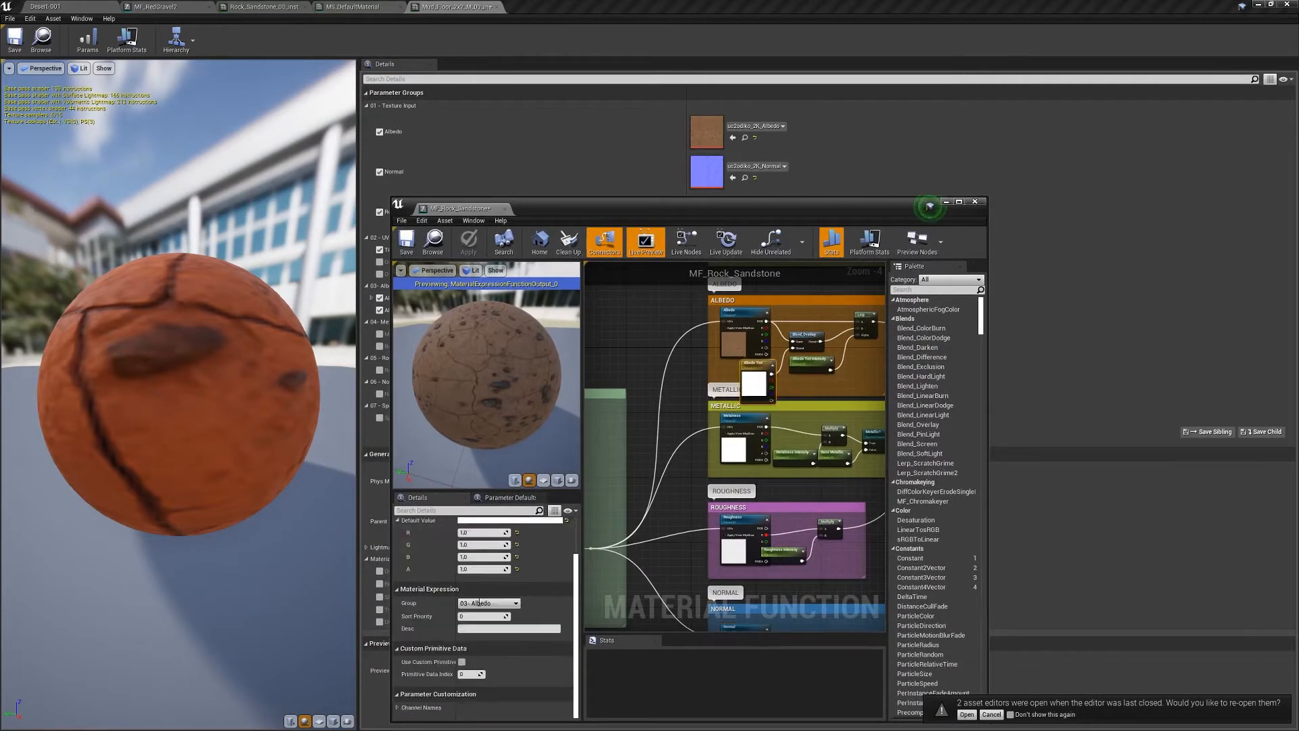
{"action": "left_click", "coordinate": [509, 520]}
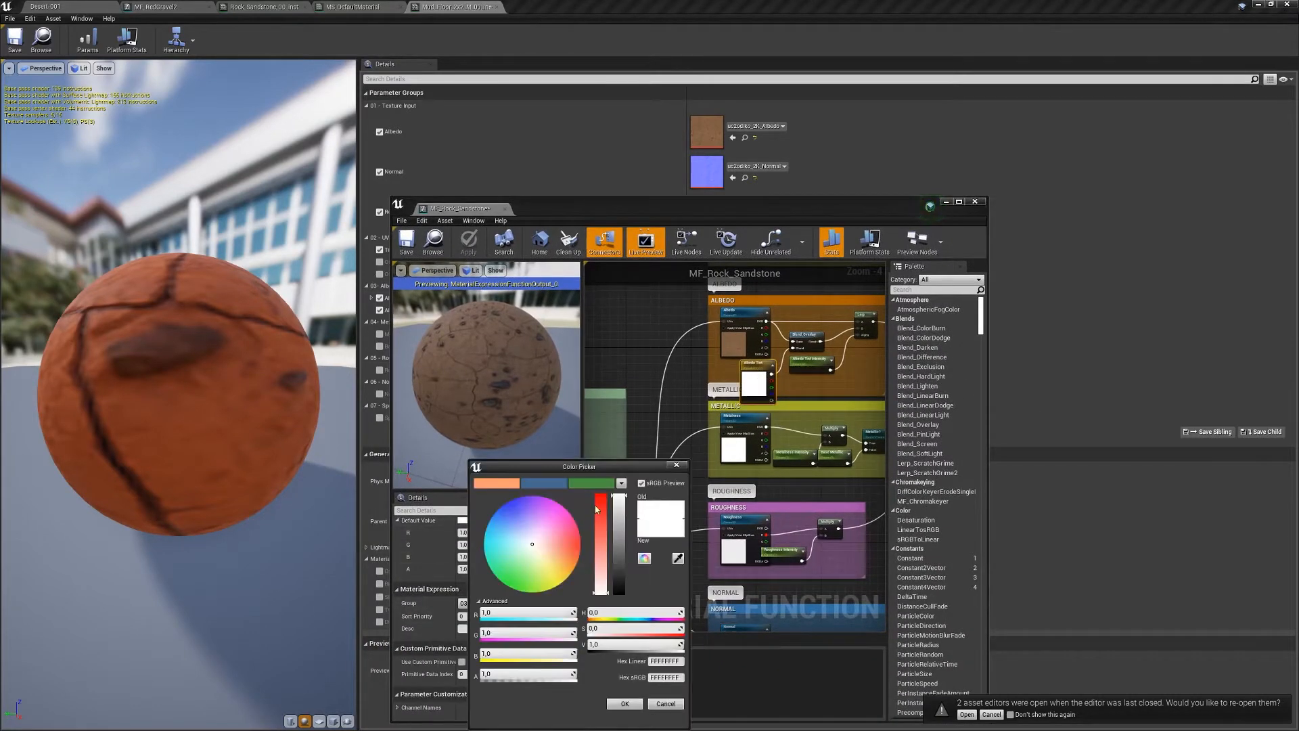
{"action": "left_click", "coordinate": [501, 485]}
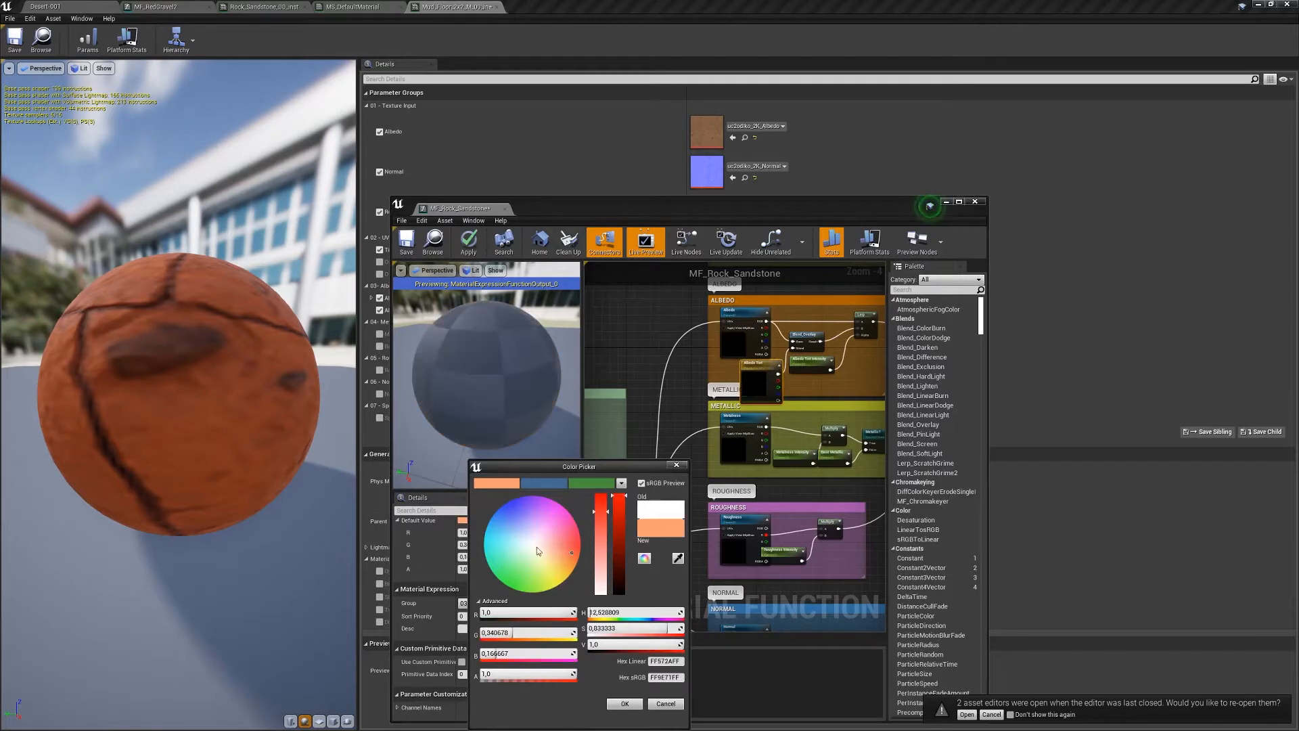
{"action": "left_click", "coordinate": [624, 704]}
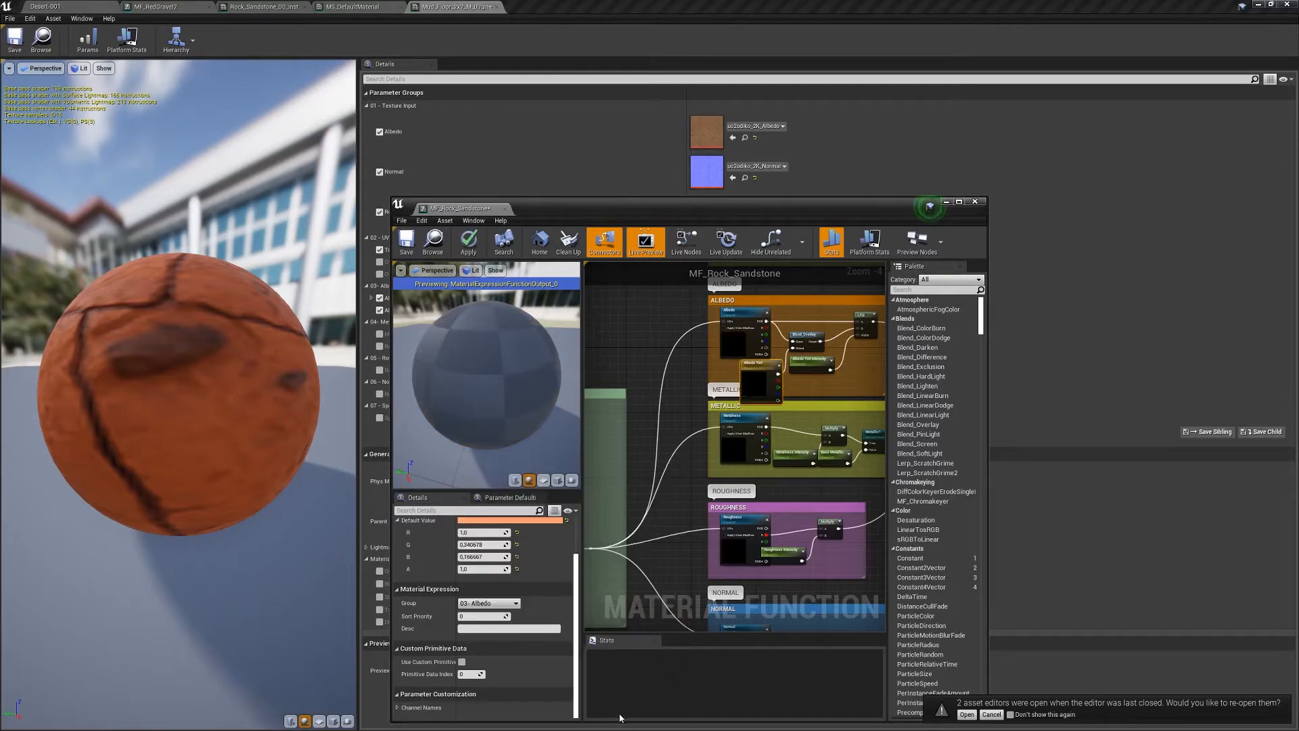
{"action": "left_click", "coordinate": [469, 241]}
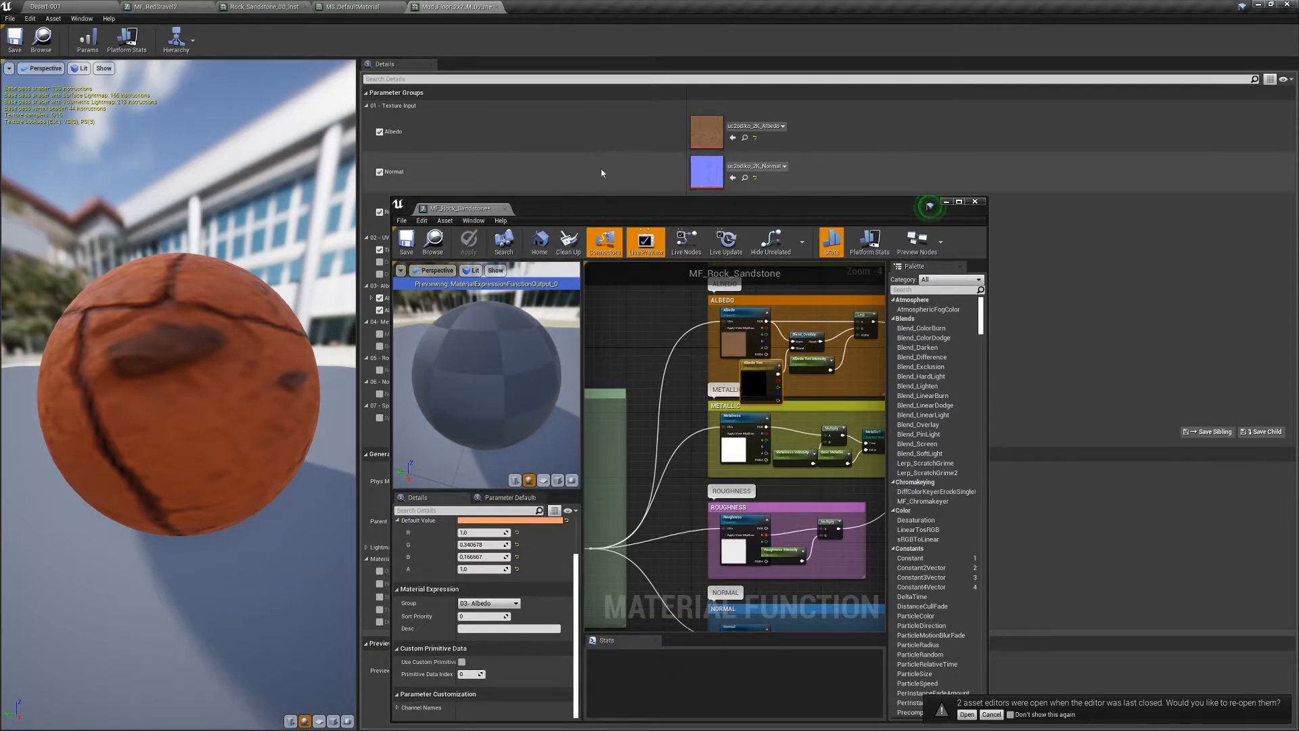
- Enlarge the function editor window and bring the green comment box into view
{"action": "left_click_drag", "start_coordinate": [601, 197], "coordinate": [600, 46]}
{"action": "mouse_move", "coordinate": [644, 271]}
{"action": "right_mouse_down"}
{"action": "mouse_move", "coordinate": [747, 271]}
{"action": "mouse_move", "coordinate": [654, 292]}
{"action": "right_mouse_up"}
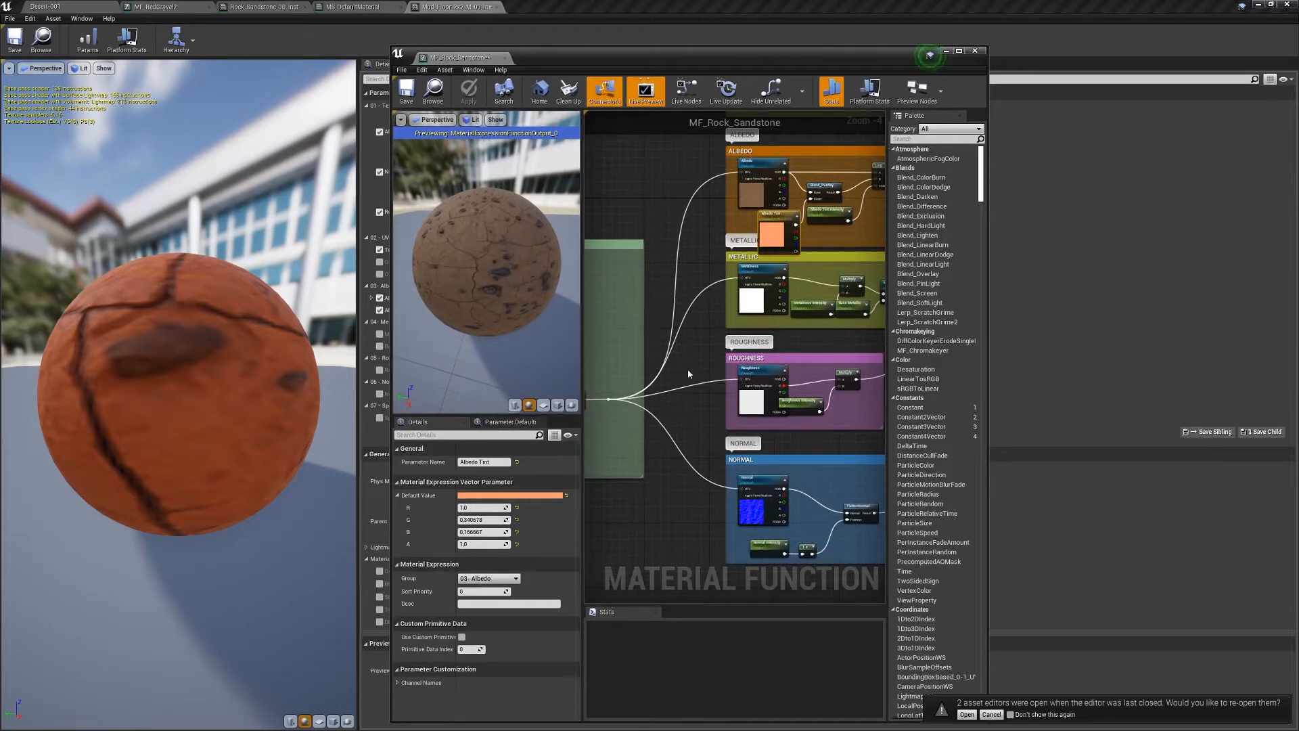
{"action": "scroll", "coordinate": [722, 394], "scroll_direction": "down", "scroll_amount": 1}
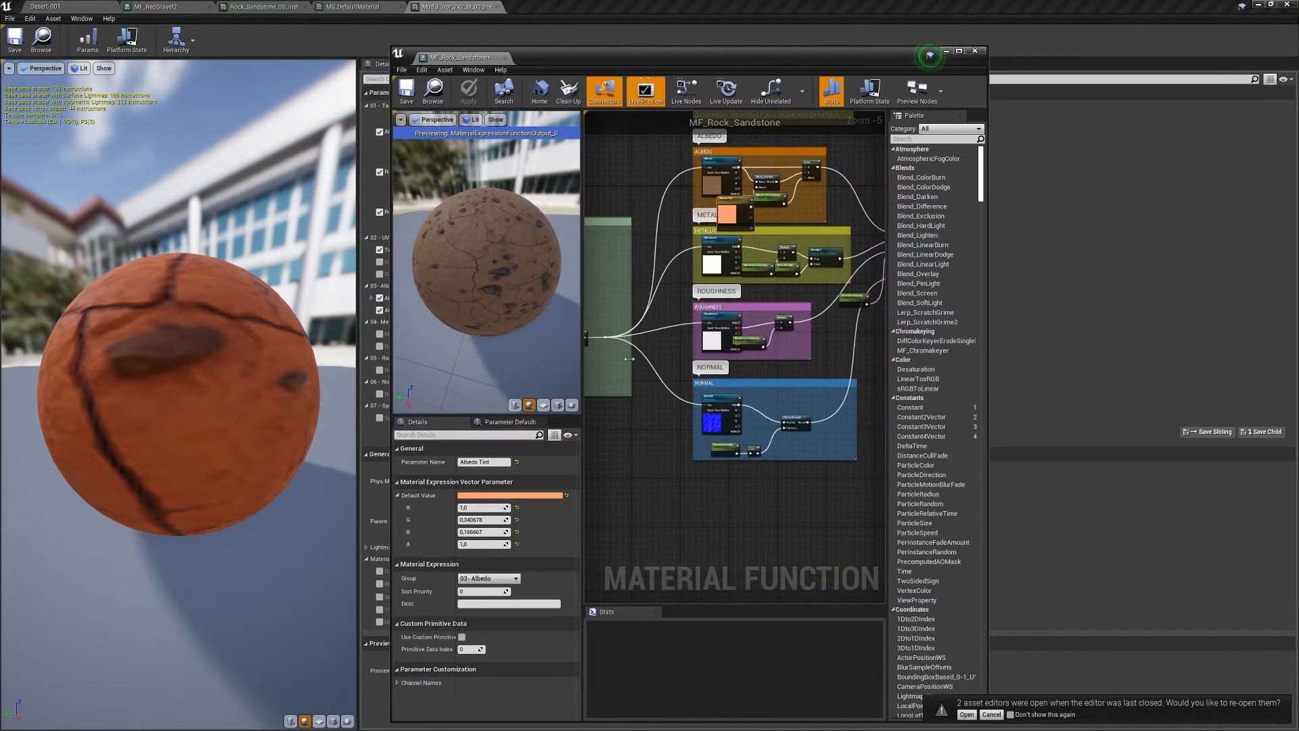
{"action": "right_click_drag", "start_coordinate": [630, 359], "coordinate": [758, 441]}
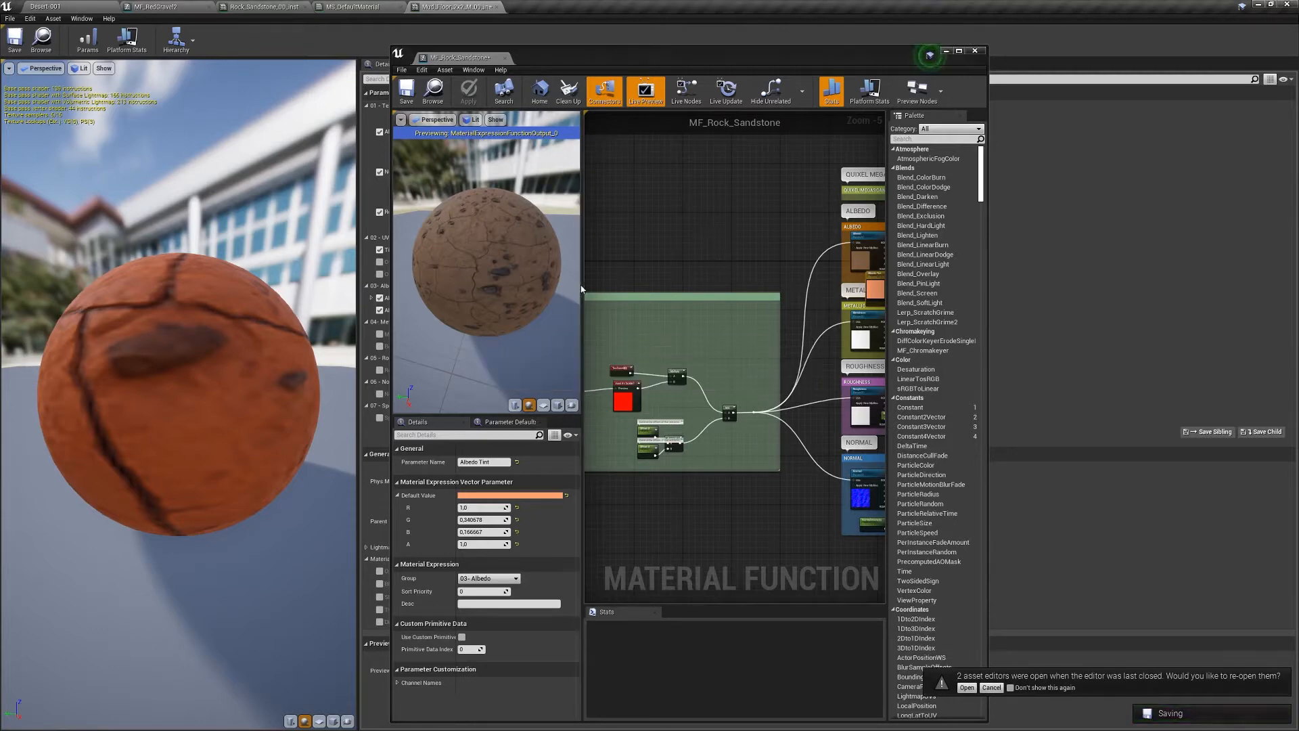
- Widen the function graph, then rearrange and resize the Albedo and Metallic comment groups
{"action": "left_click_drag", "start_coordinate": [581, 286], "coordinate": [401, 286]}
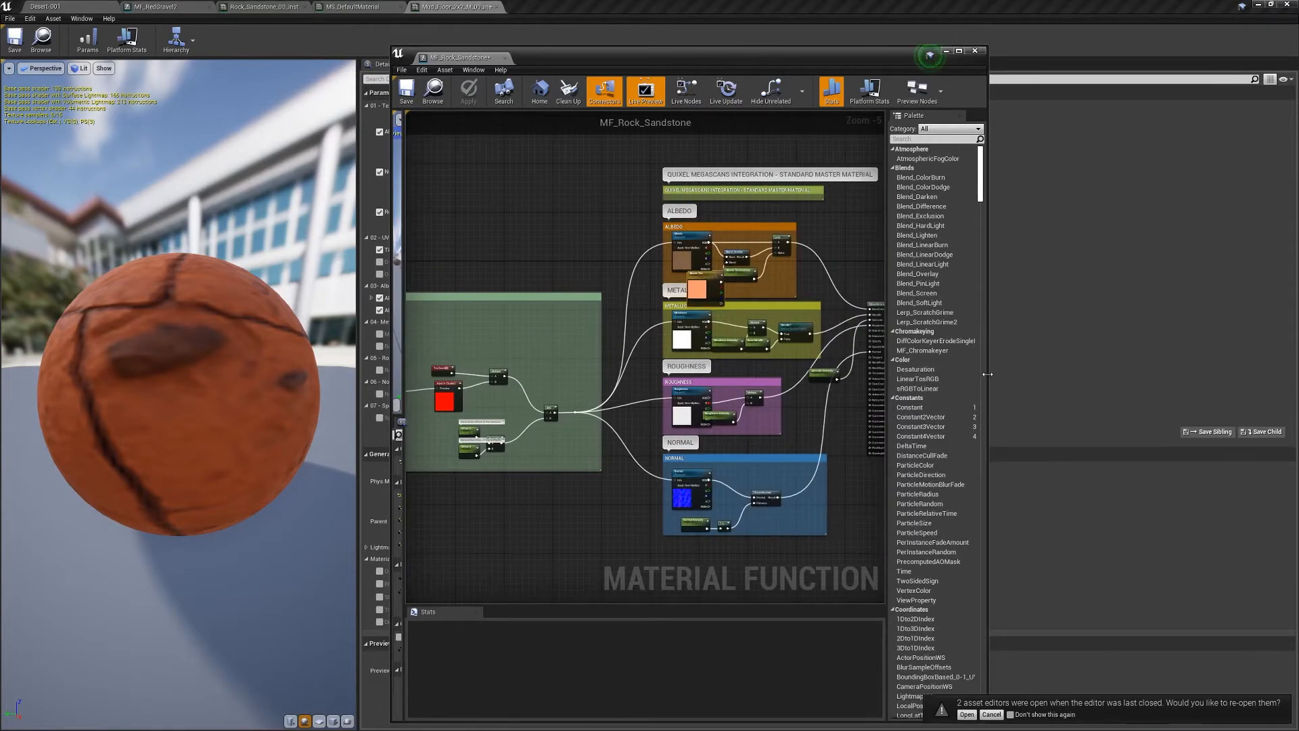
{"action": "left_click_drag", "start_coordinate": [994, 373], "coordinate": [1276, 372]}
{"action": "left_click_drag", "start_coordinate": [716, 236], "coordinate": [741, 154]}
{"action": "left_click_drag", "start_coordinate": [669, 234], "coordinate": [670, 270]}
{"action": "left_click_drag", "start_coordinate": [744, 162], "coordinate": [741, 96]}
{"action": "right_click_drag", "start_coordinate": [746, 282], "coordinate": [758, 318]}
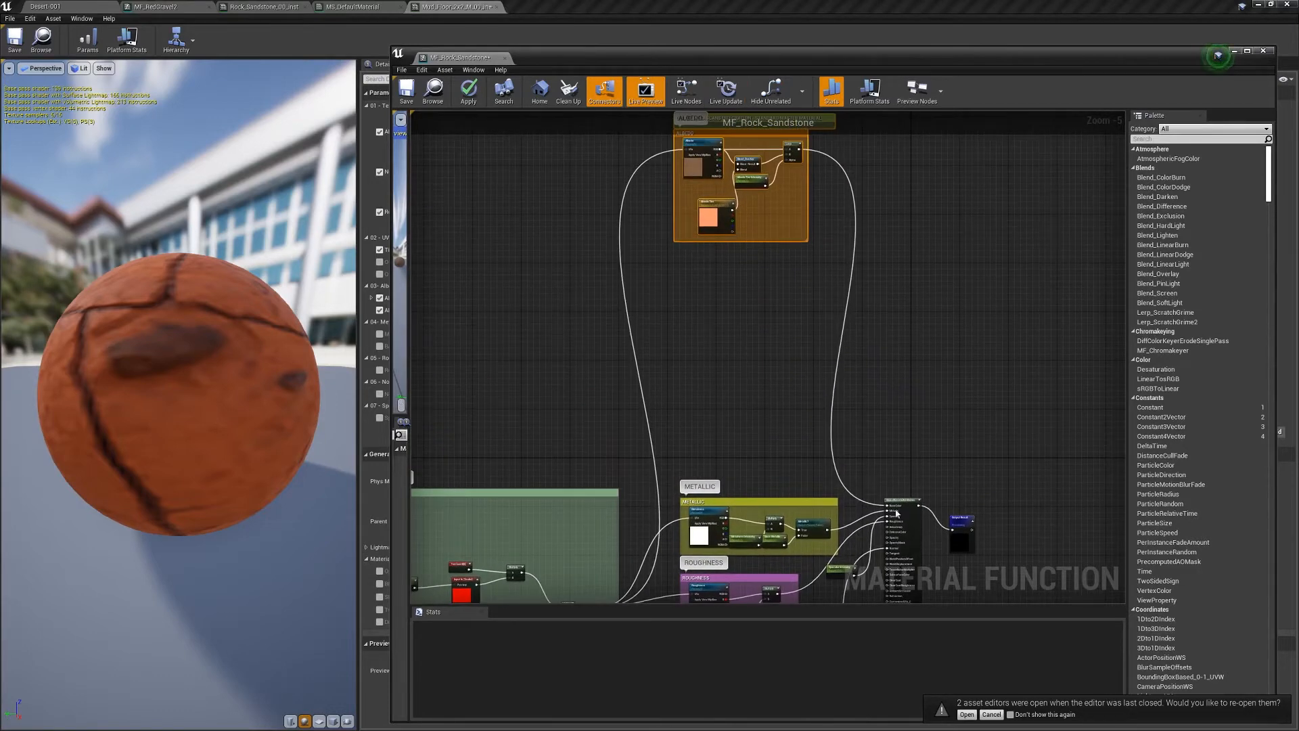
{"action": "right_click_drag", "start_coordinate": [897, 514], "coordinate": [936, 279]}
{"action": "left_click_drag", "start_coordinate": [682, 183], "coordinate": [883, 325]}
{"action": "mouse_move", "coordinate": [773, 263]}
{"action": "left_mouse_down"}
{"action": "mouse_move", "coordinate": [778, 156]}
{"action": "mouse_move", "coordinate": [782, 251]}
{"action": "left_mouse_up"}
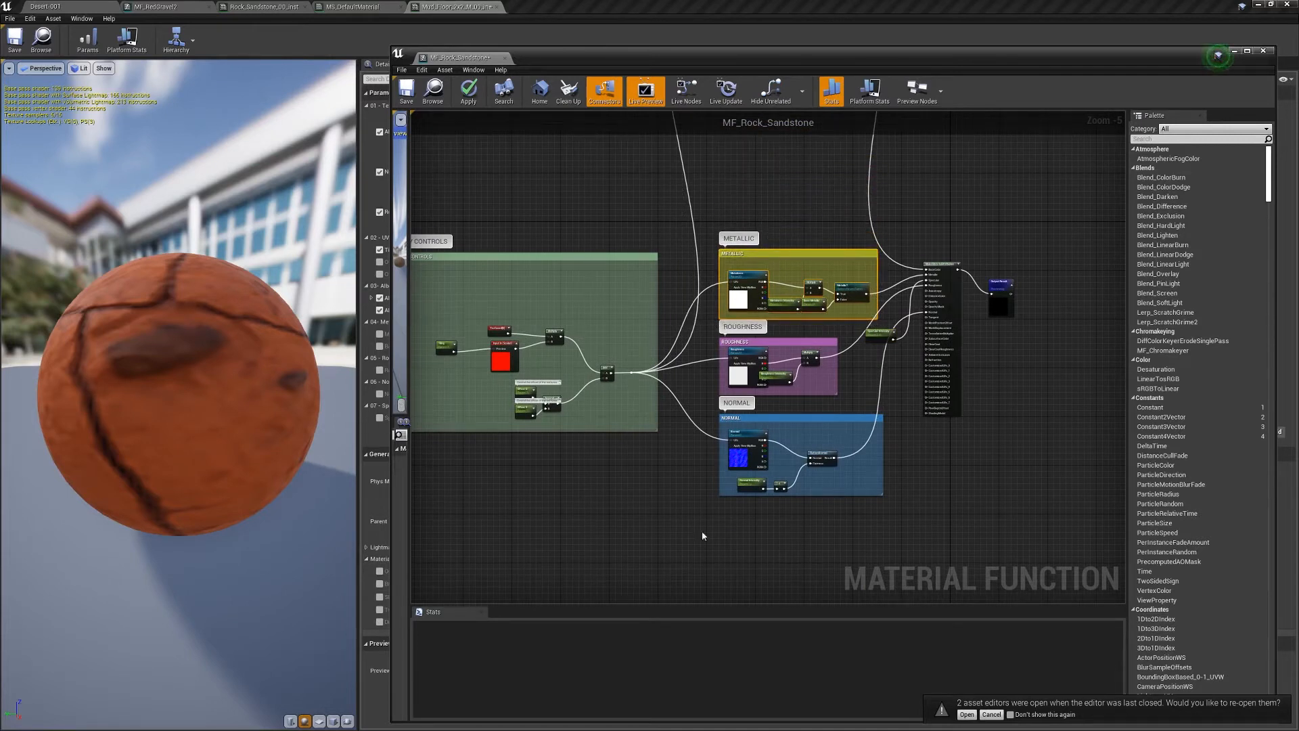
{"action": "scroll", "coordinate": [932, 225], "scroll_direction": "down", "scroll_amount": 4}
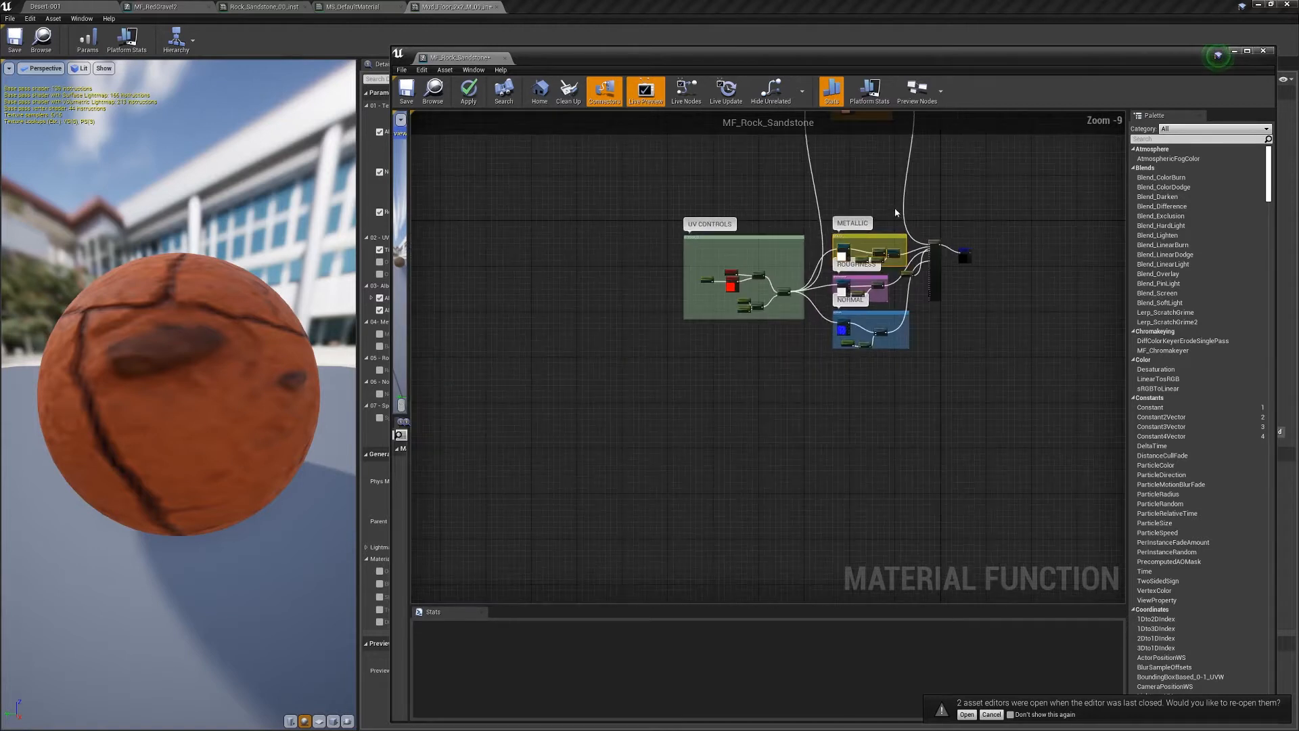
{"action": "right_click_drag", "start_coordinate": [901, 464], "coordinate": [860, 553]}
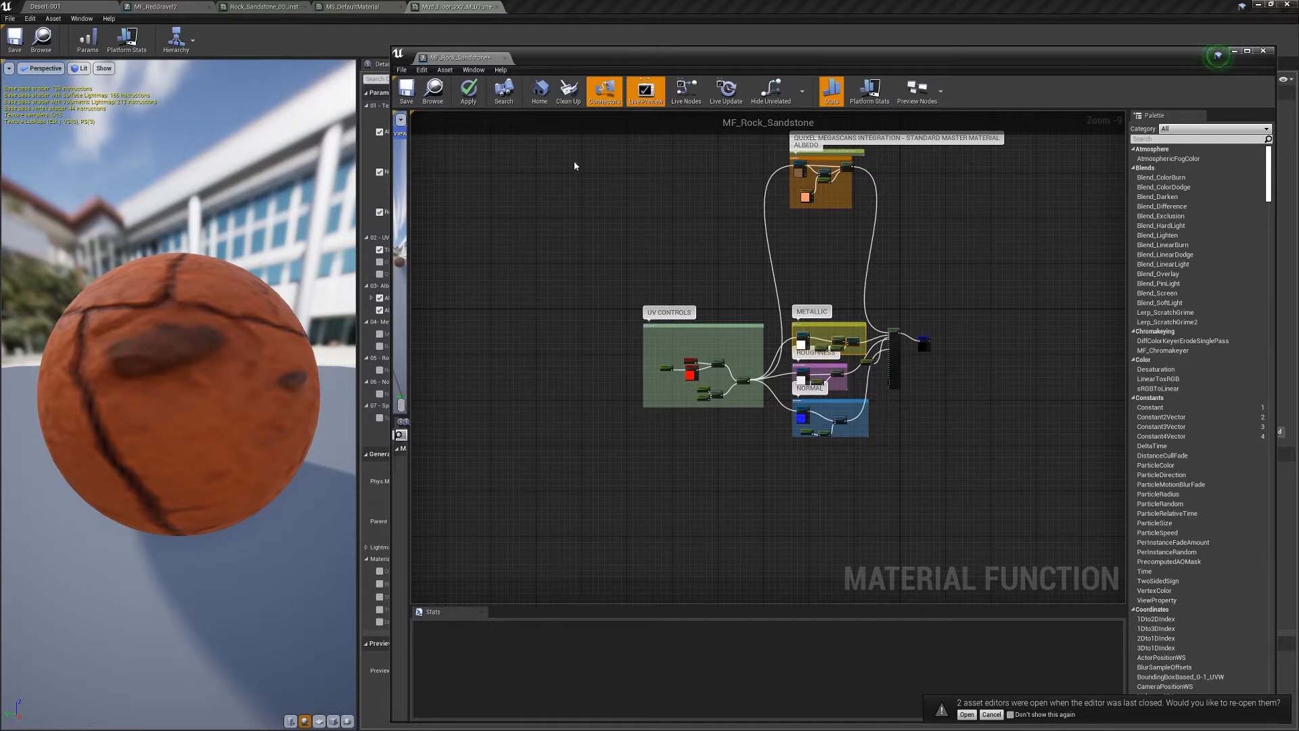
- Apply and save MF_Rock_Sandstone, move the ALBEDO group lower, and reposition Output Result
{"action": "left_click", "coordinate": [468, 90]}
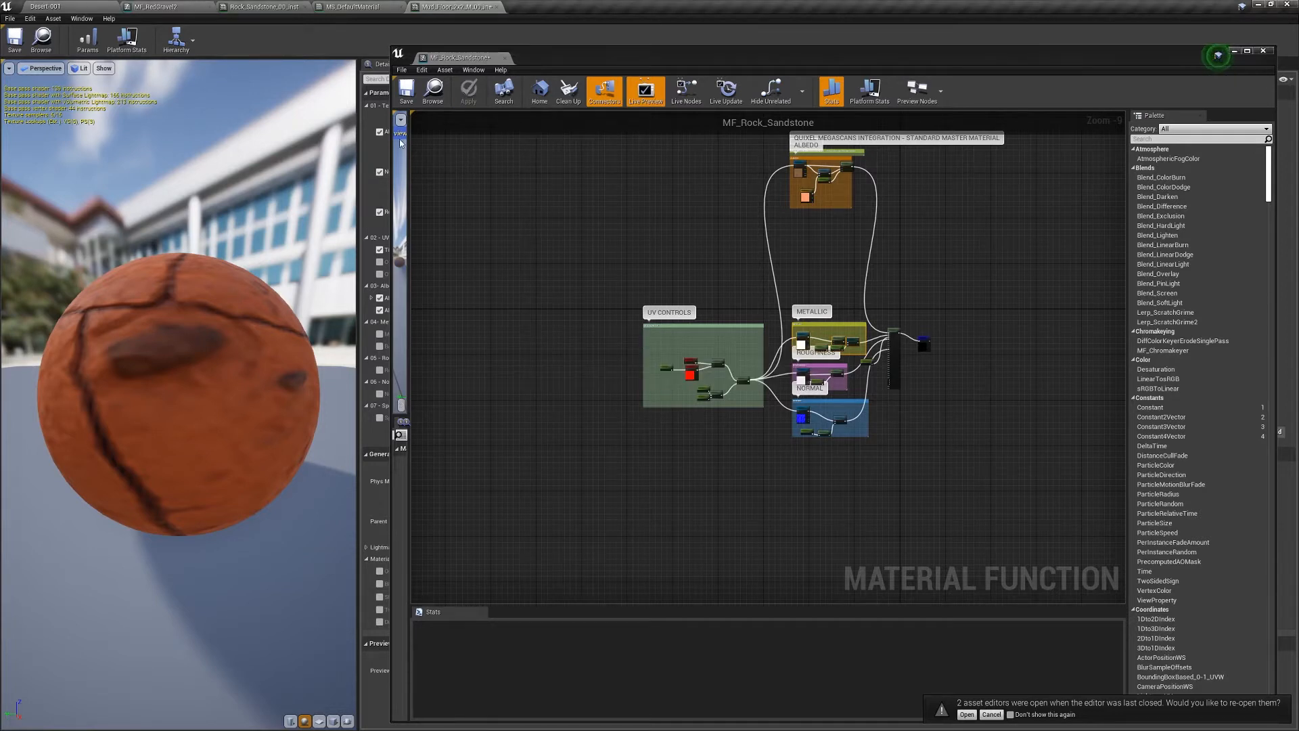
{"action": "left_click", "coordinate": [406, 90]}
{"action": "left_click_drag", "start_coordinate": [731, 244], "coordinate": [927, 141]}
{"action": "left_click_drag", "start_coordinate": [828, 159], "coordinate": [858, 277]}
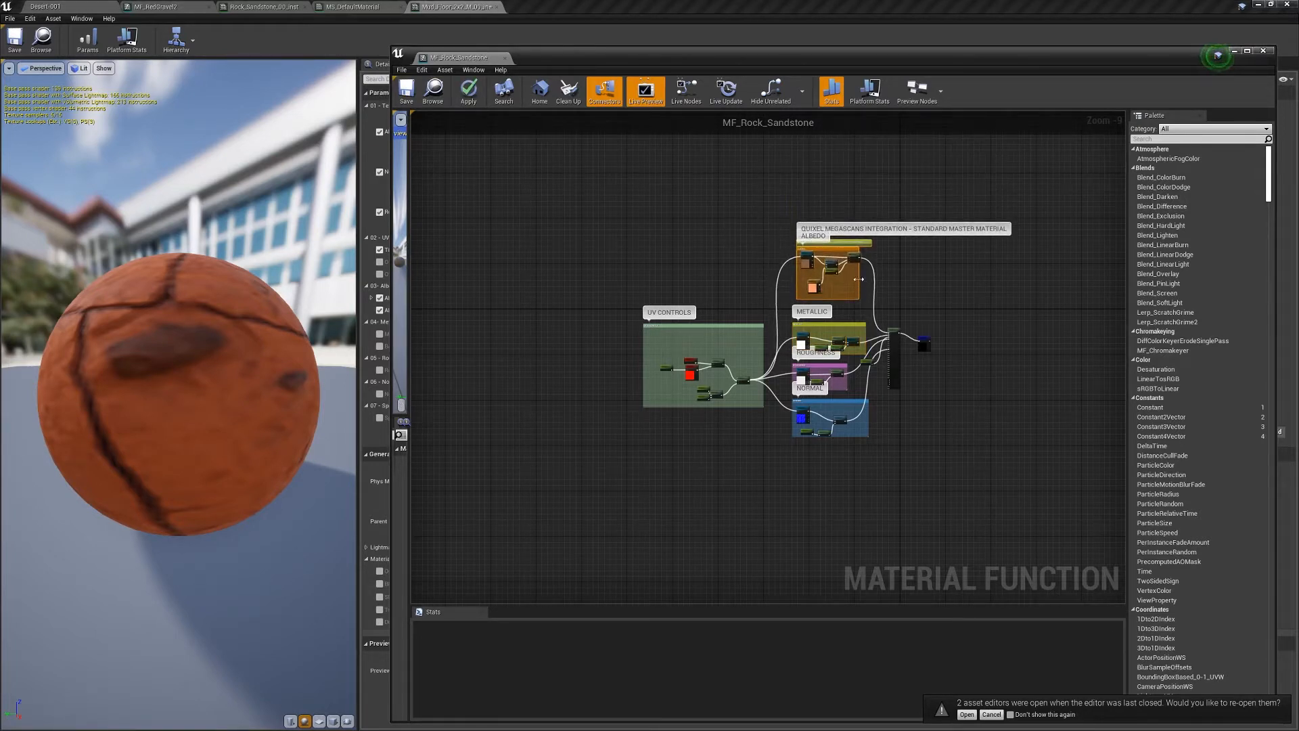
{"action": "right_click_drag", "start_coordinate": [918, 323], "coordinate": [912, 297]}
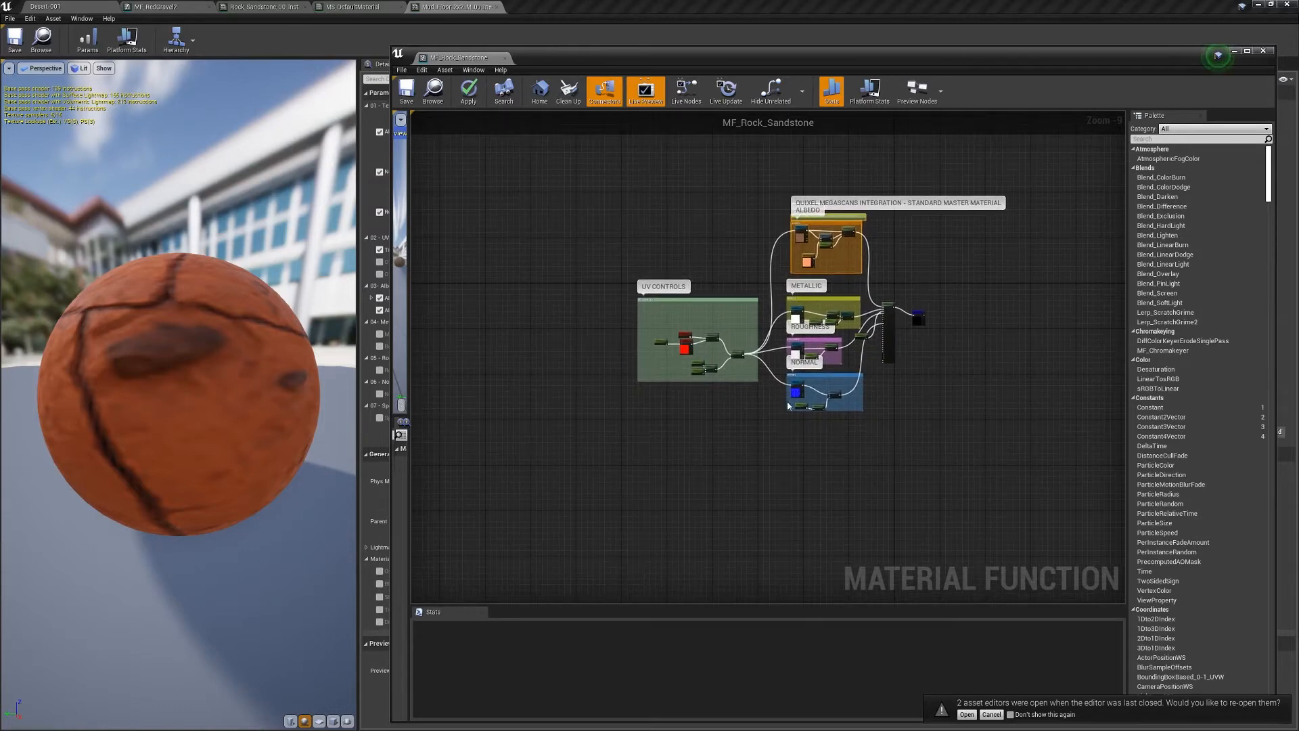
{"action": "scroll", "coordinate": [788, 406], "scroll_direction": "up", "scroll_amount": 5}
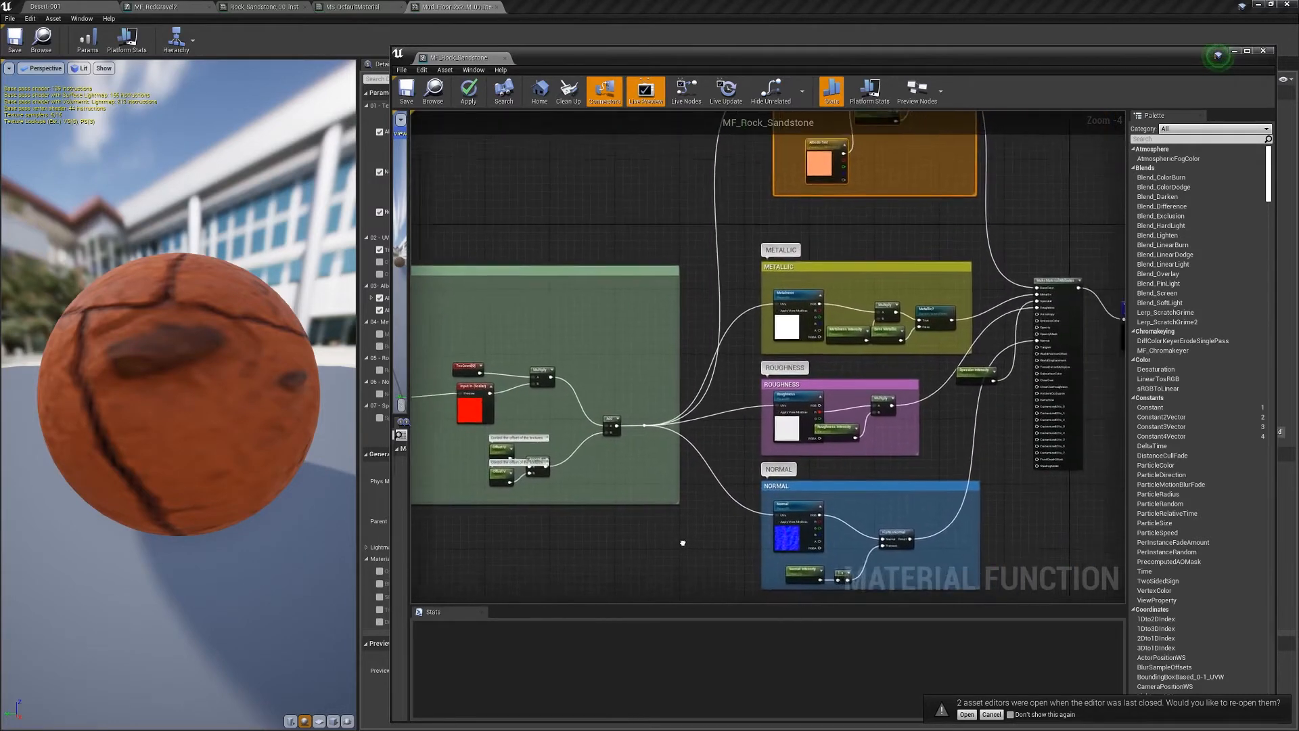
{"action": "scroll", "coordinate": [954, 450], "scroll_direction": "down", "scroll_amount": 1}
{"action": "scroll", "coordinate": [873, 355], "scroll_direction": "down", "scroll_amount": 3}
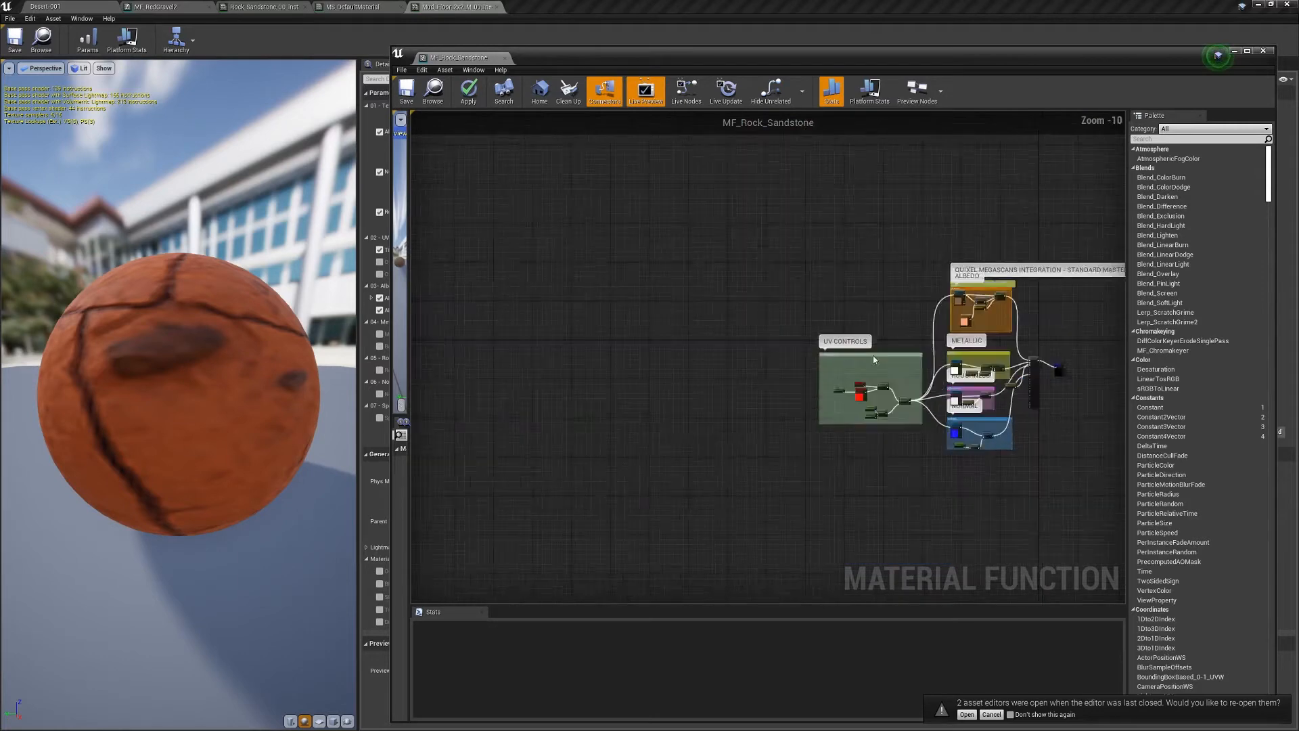
{"action": "scroll", "coordinate": [907, 291], "scroll_direction": "up", "scroll_amount": 8}
{"action": "left_click_drag", "start_coordinate": [907, 286], "coordinate": [908, 221]}
{"action": "left_click", "coordinate": [771, 256]}
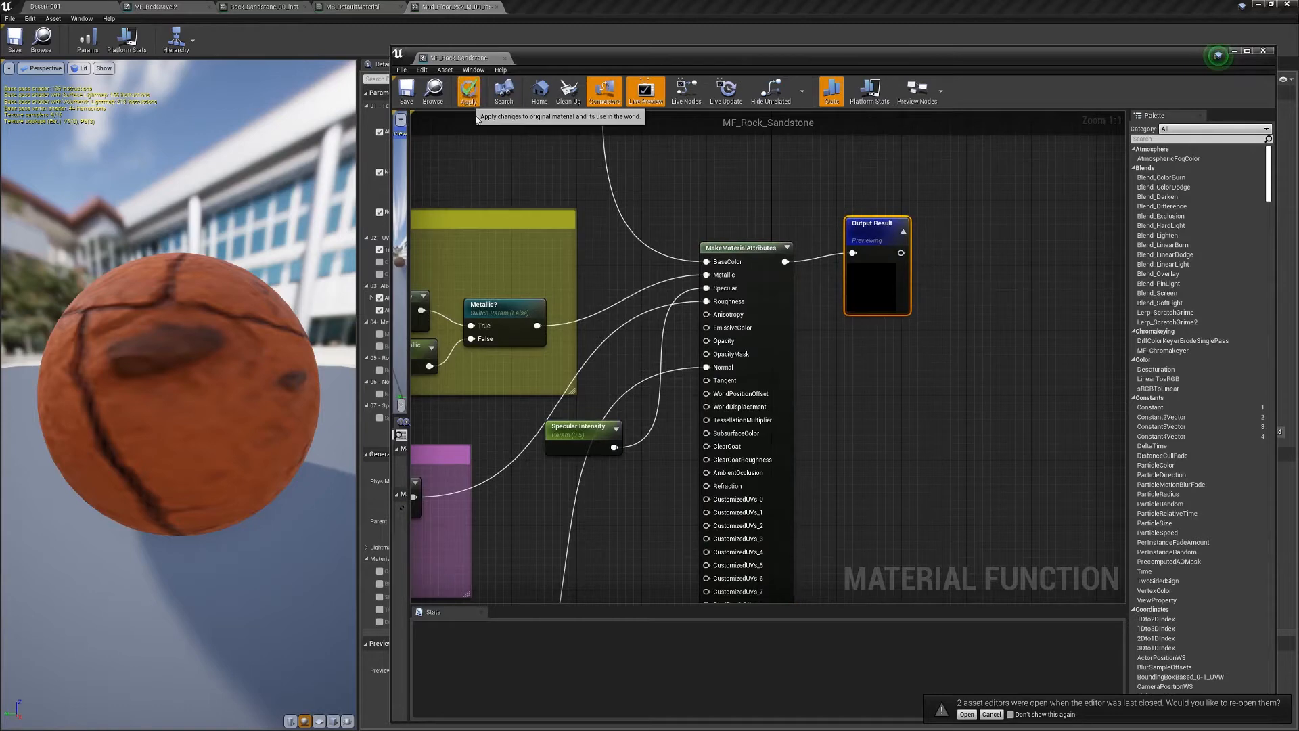
- Apply and save MF_Rock_Sandstone with Ctrl+S, then return to the Desert-001 level editor
{"action": "left_click", "coordinate": [468, 90]}
{"action": "left_click_drag", "start_coordinate": [566, 62], "coordinate": [537, 94]}
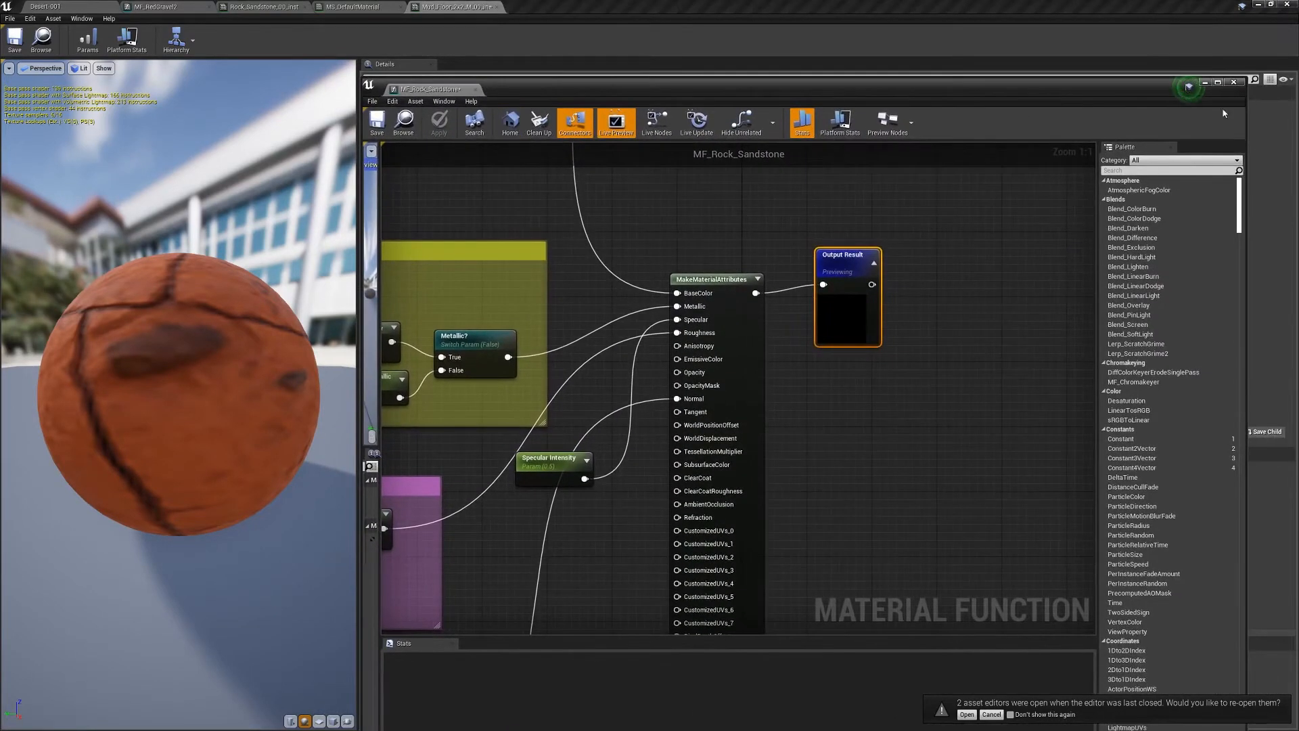
{"action": "key", "text": "ctrl+s"}
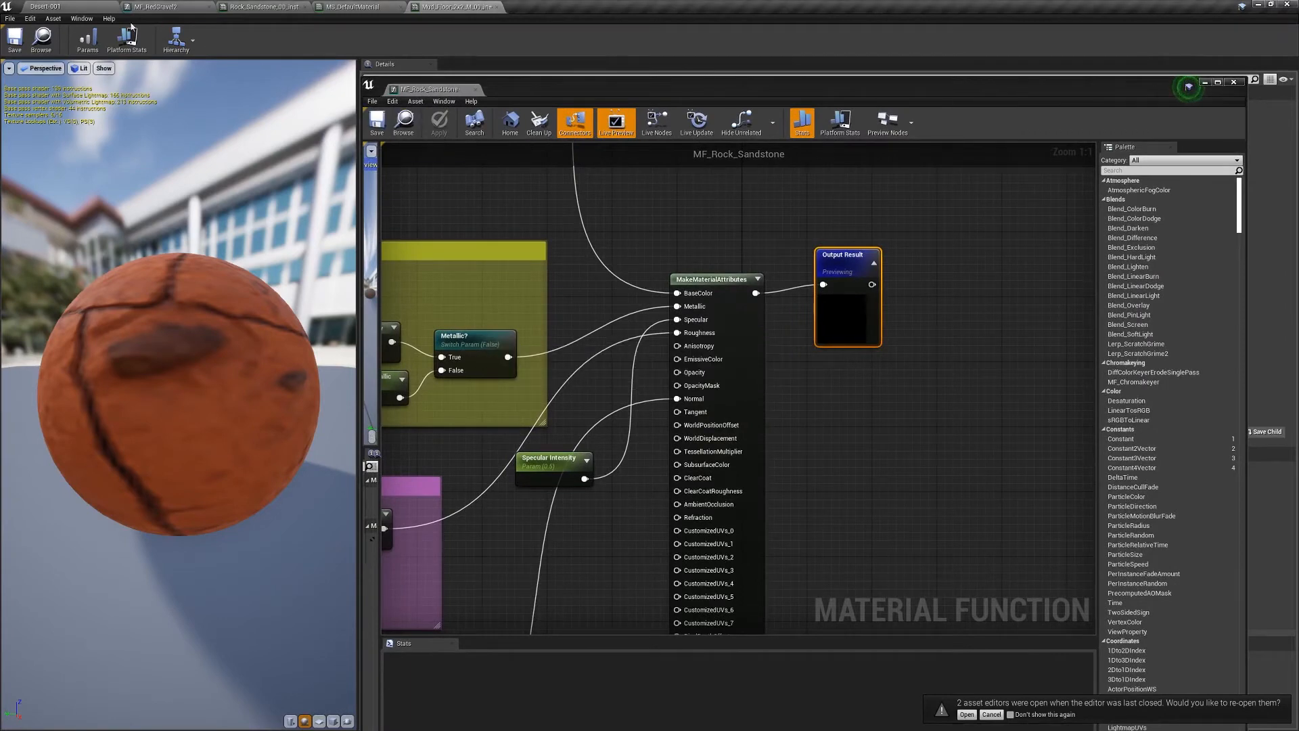
{"action": "left_click", "coordinate": [75, 8]}
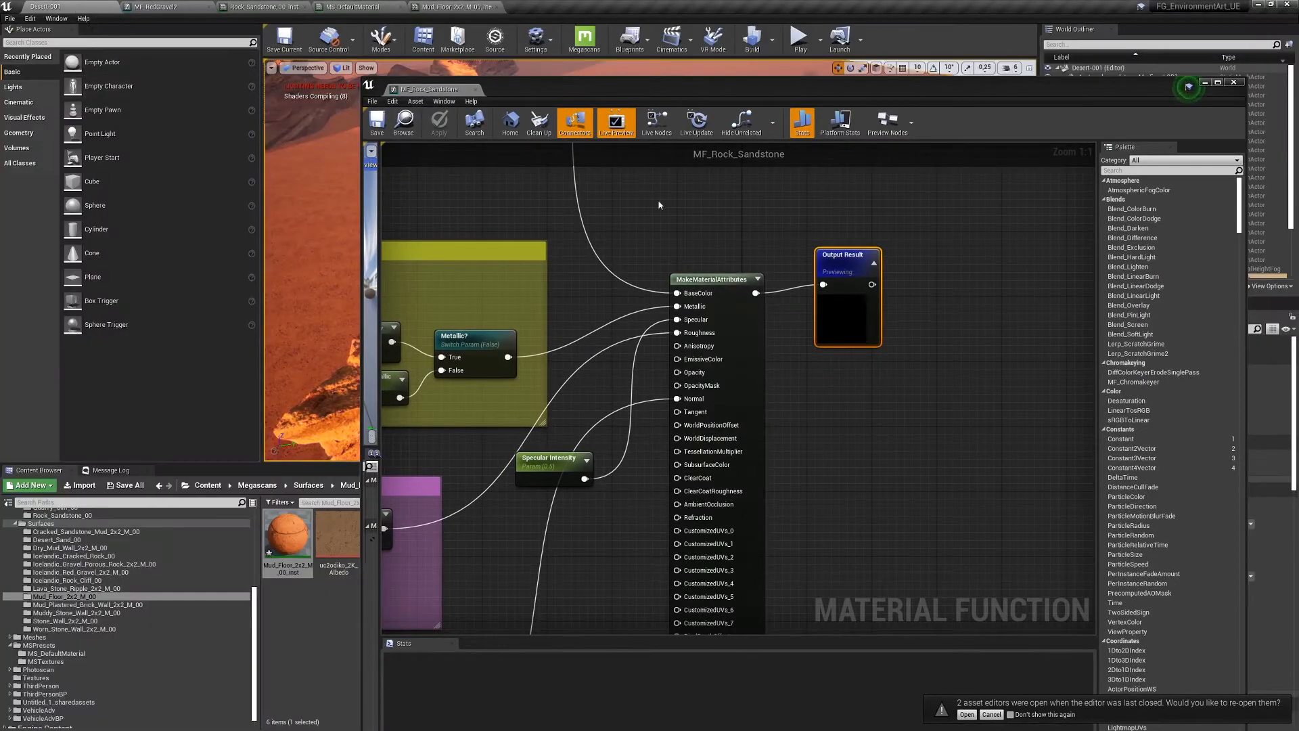
- Close the function editor and create a Material named M_DesrtLandscape in the Materials folder, opening it
{"action": "left_click", "coordinate": [476, 90]}
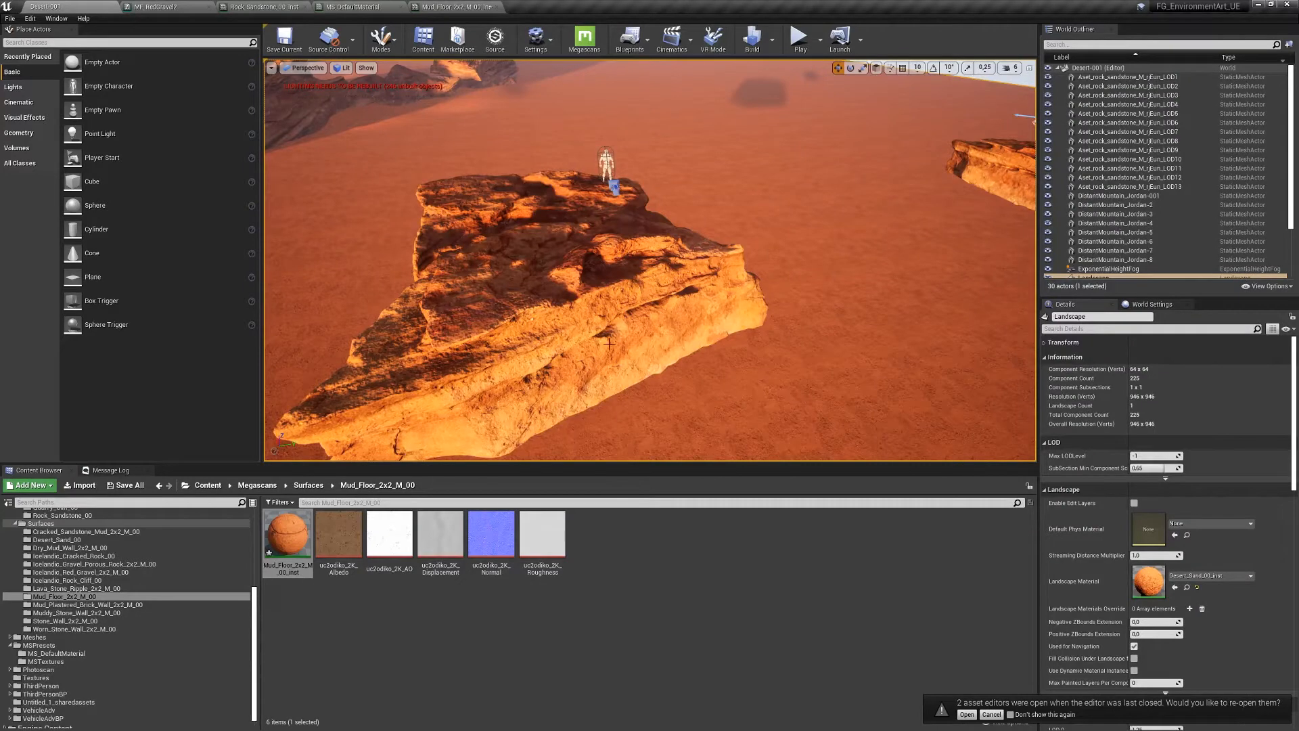
{"action": "right_click_drag", "start_coordinate": [807, 227], "coordinate": [804, 228]}
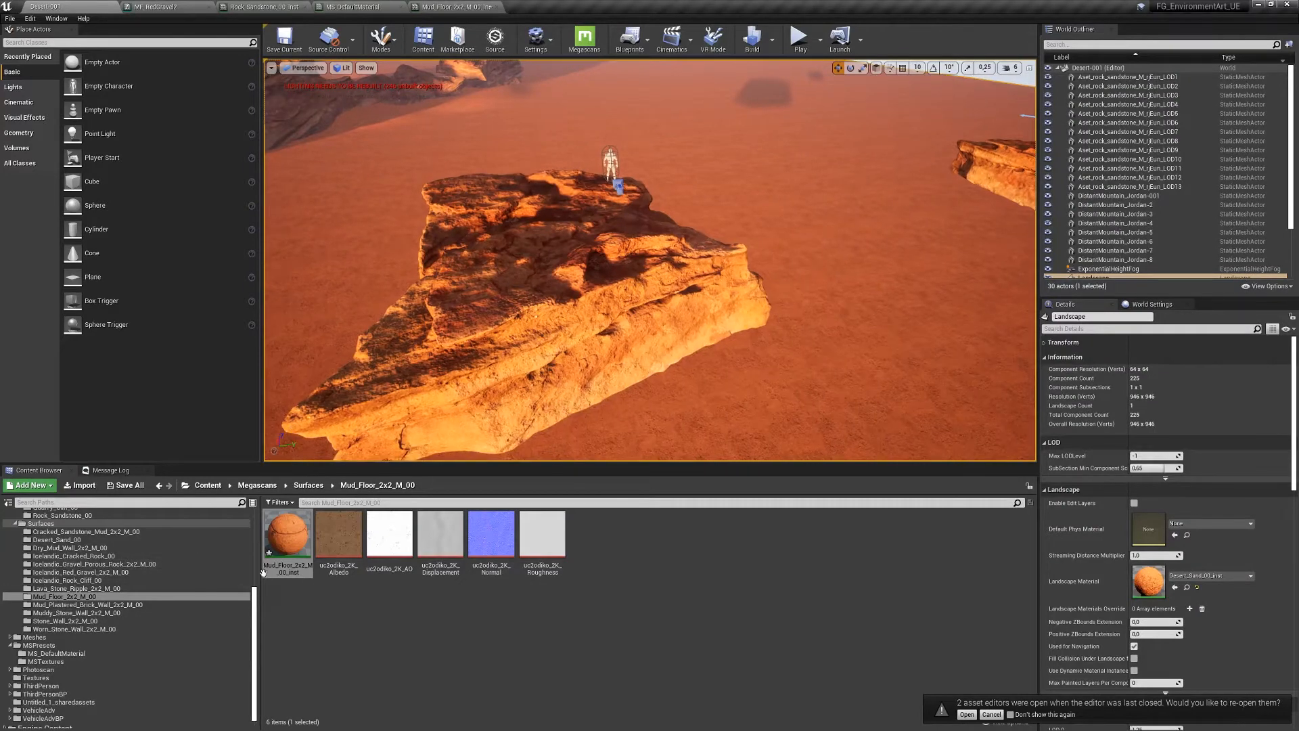
{"action": "left_click_drag", "start_coordinate": [255, 600], "coordinate": [254, 519]}
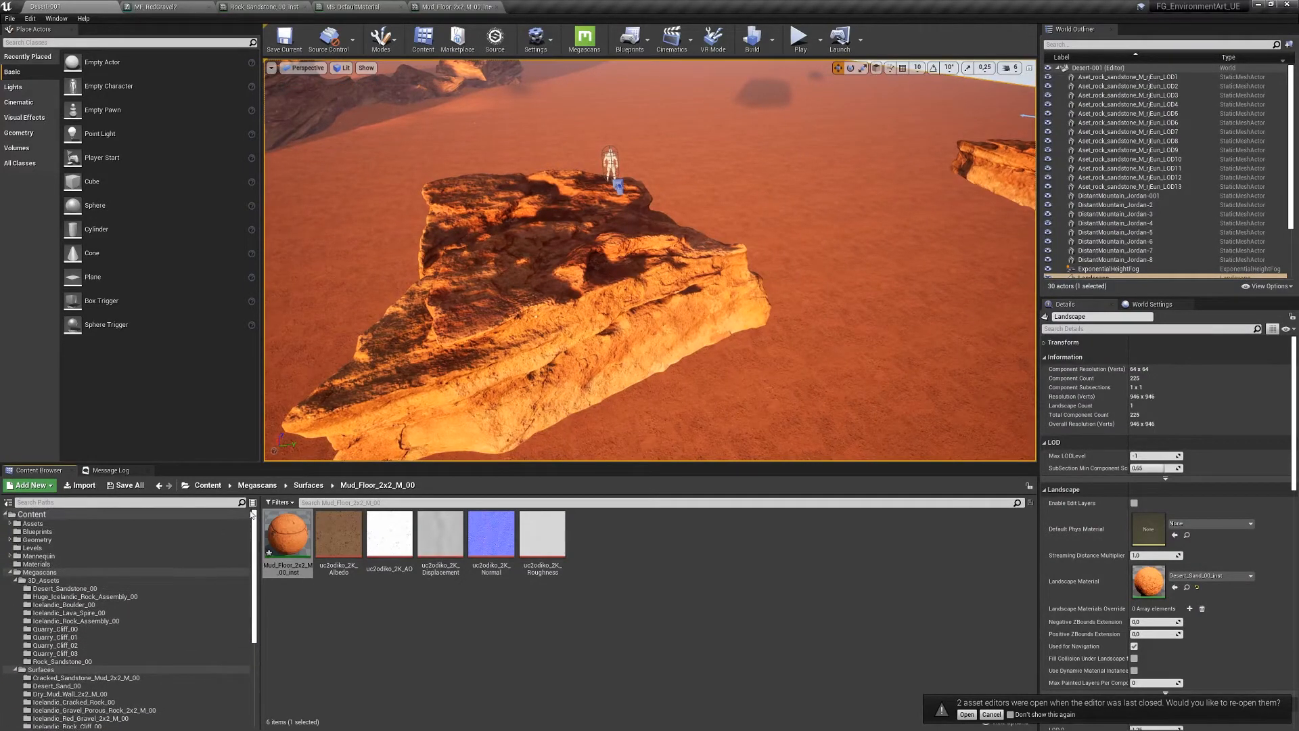
{"action": "left_click", "coordinate": [41, 562]}
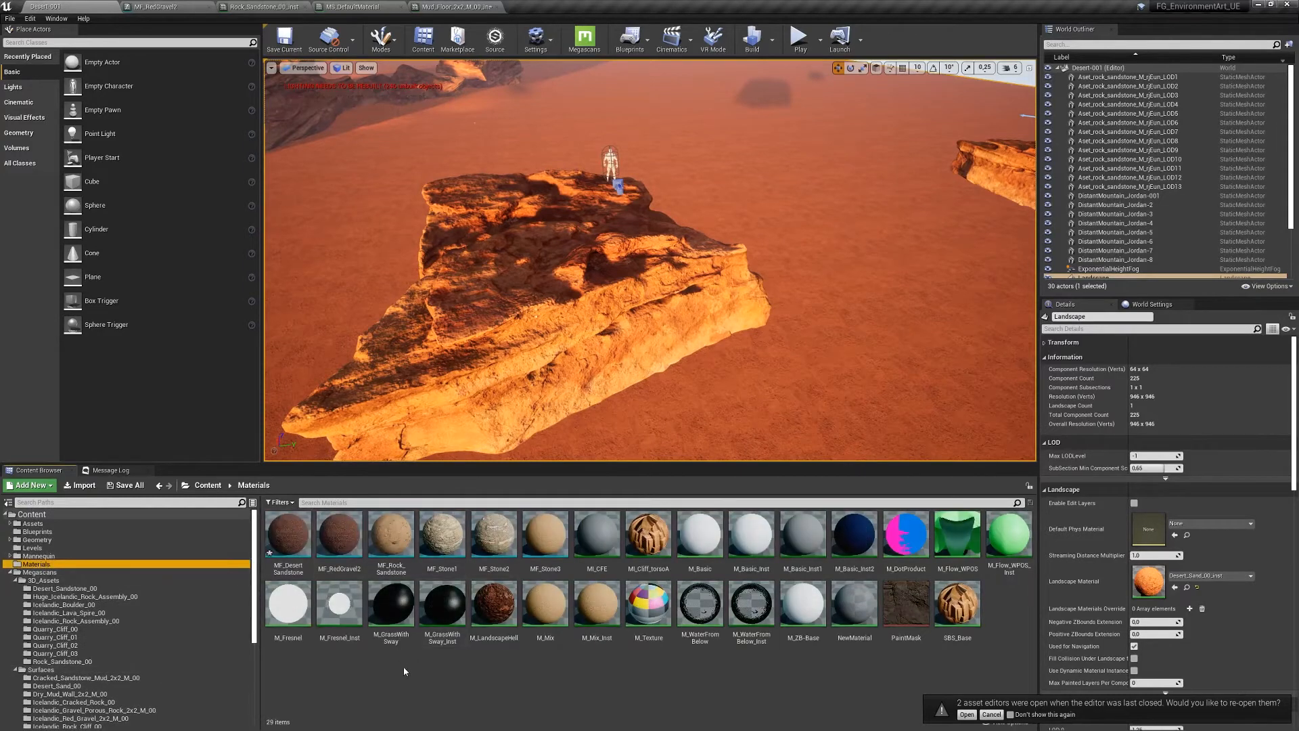
{"action": "right_click", "coordinate": [395, 684]}
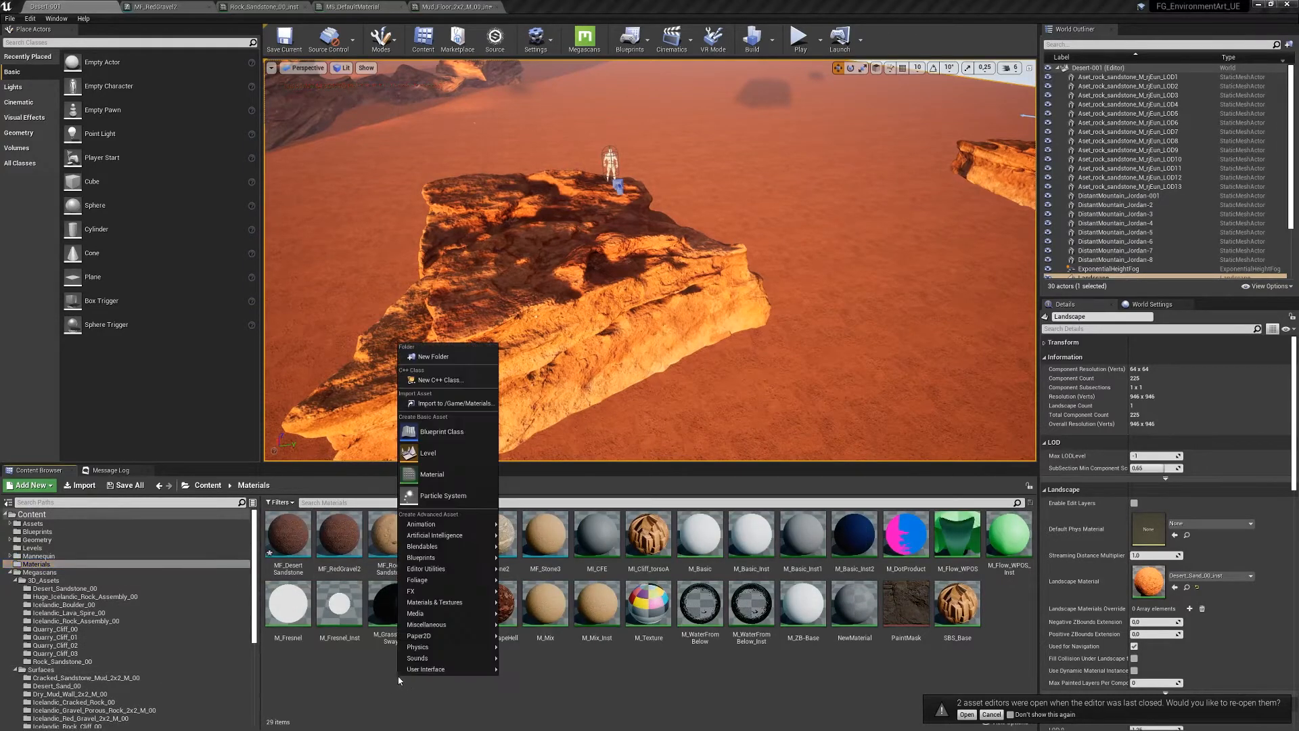
{"action": "left_click", "coordinate": [462, 472]}
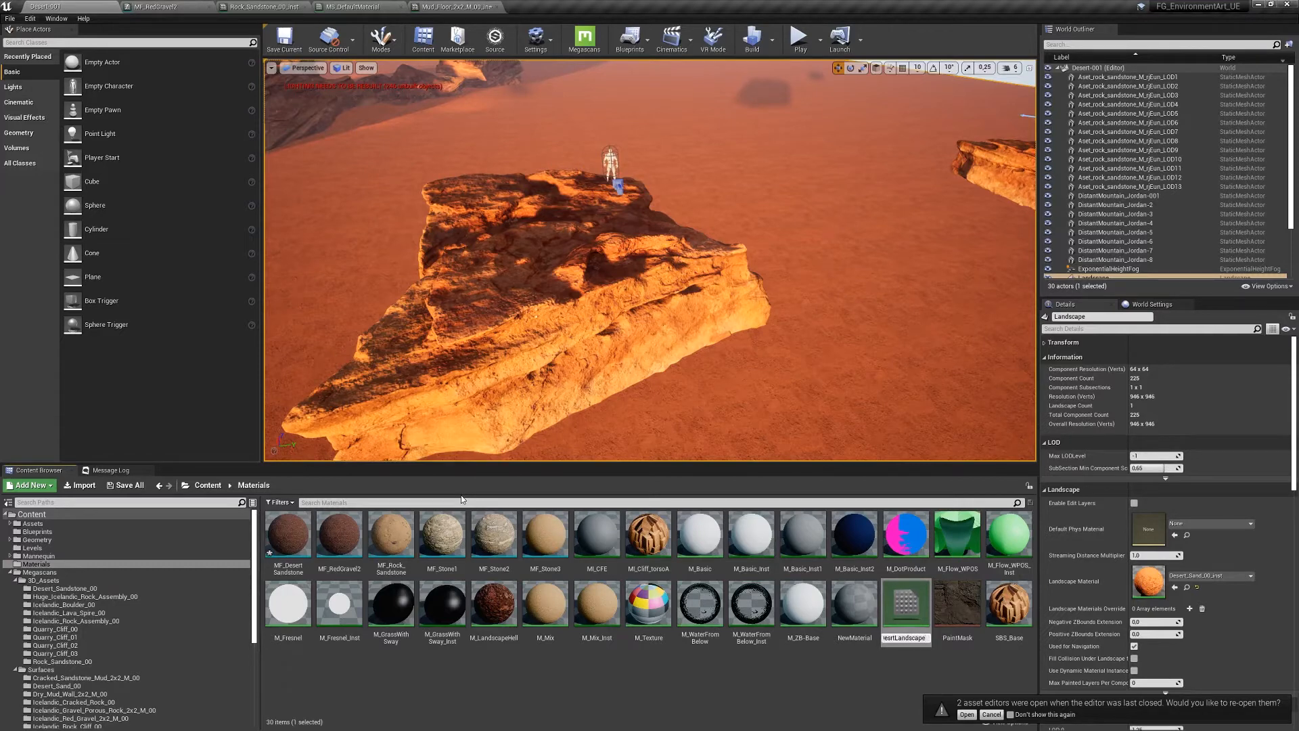
{"action": "key", "text": "Return"}
{"action": "key", "text": "Return"}
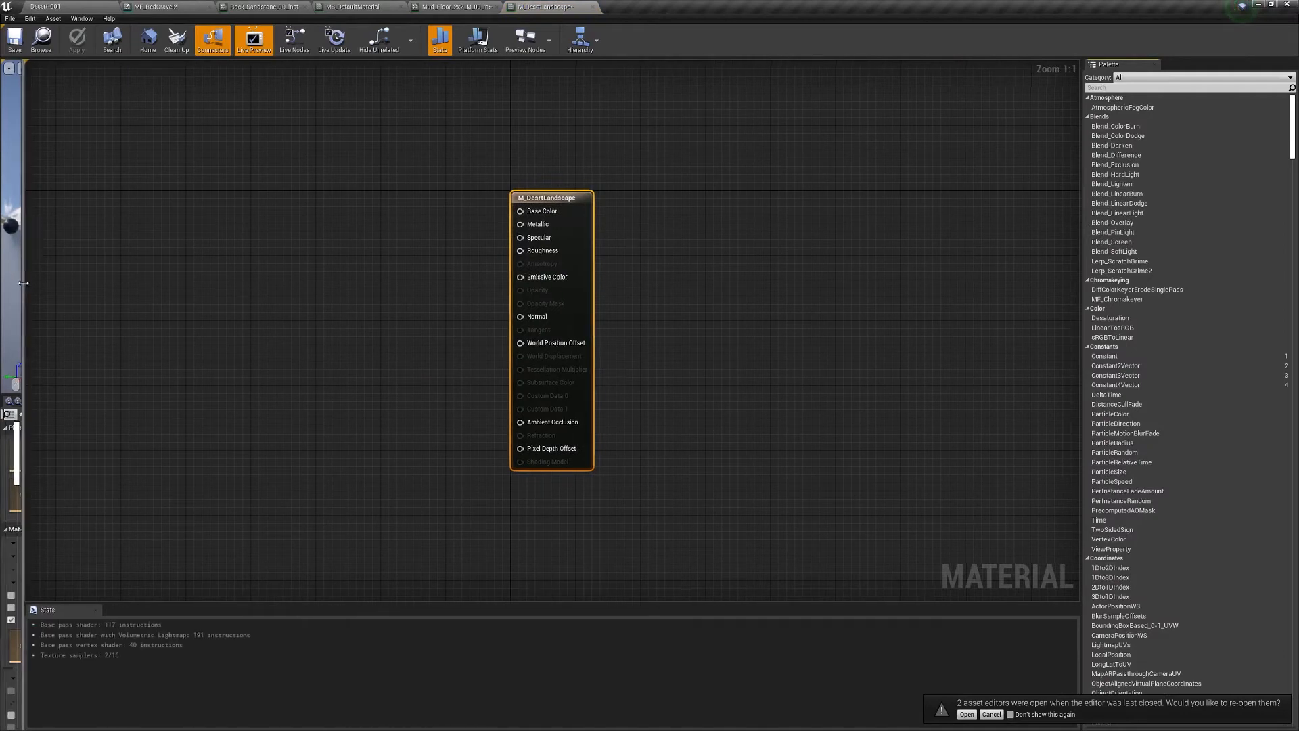
- Enable Use Material Attributes on M_DesrtLandscape so its output has one Material Attributes input, and apply
{"action": "left_click_drag", "start_coordinate": [24, 282], "coordinate": [344, 282]}
{"action": "left_click_drag", "start_coordinate": [835, 220], "coordinate": [850, 203]}
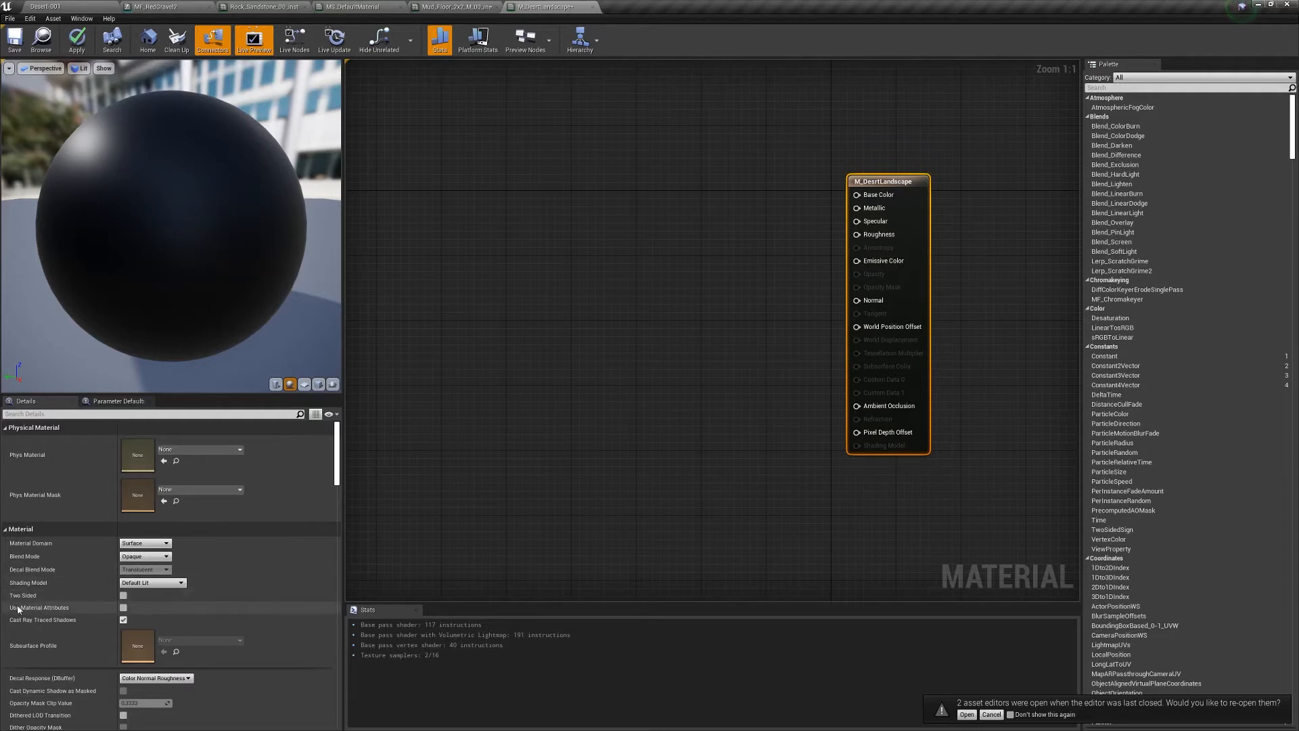
{"action": "left_click", "coordinate": [124, 607]}
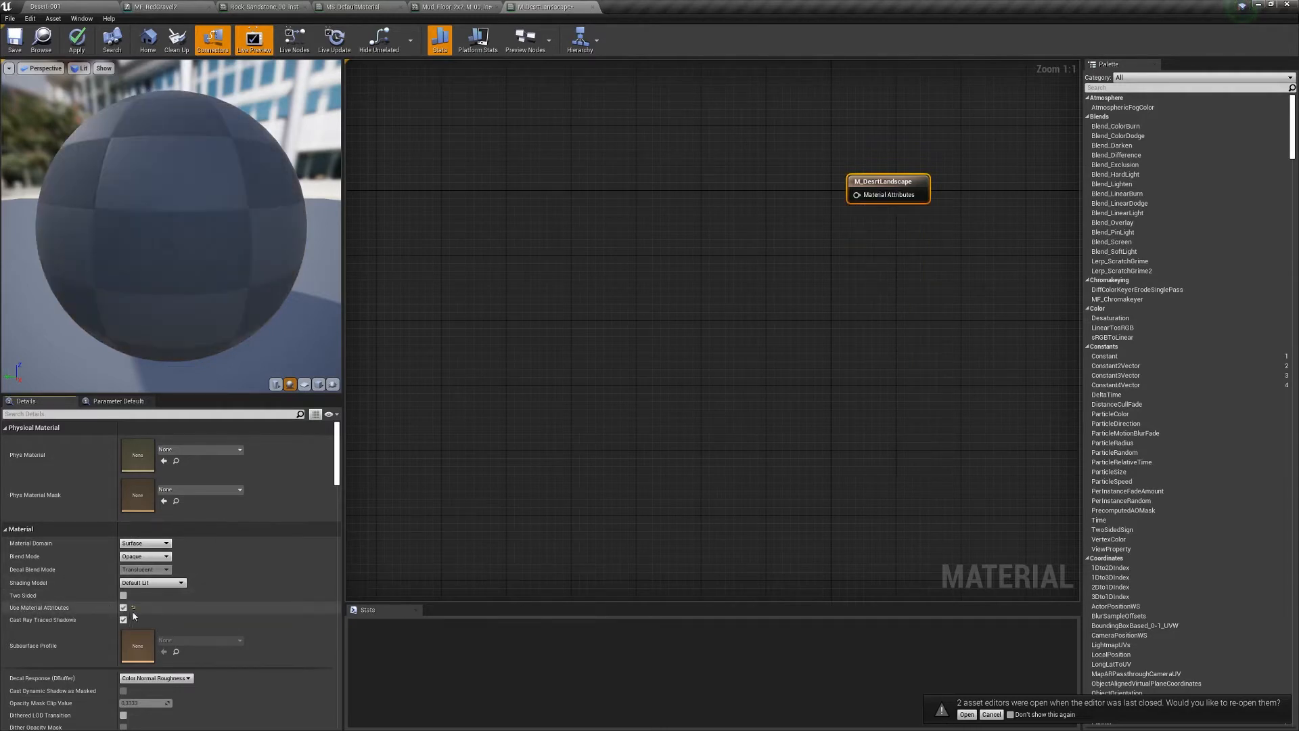
{"action": "left_click_drag", "start_coordinate": [856, 193], "coordinate": [849, 244]}
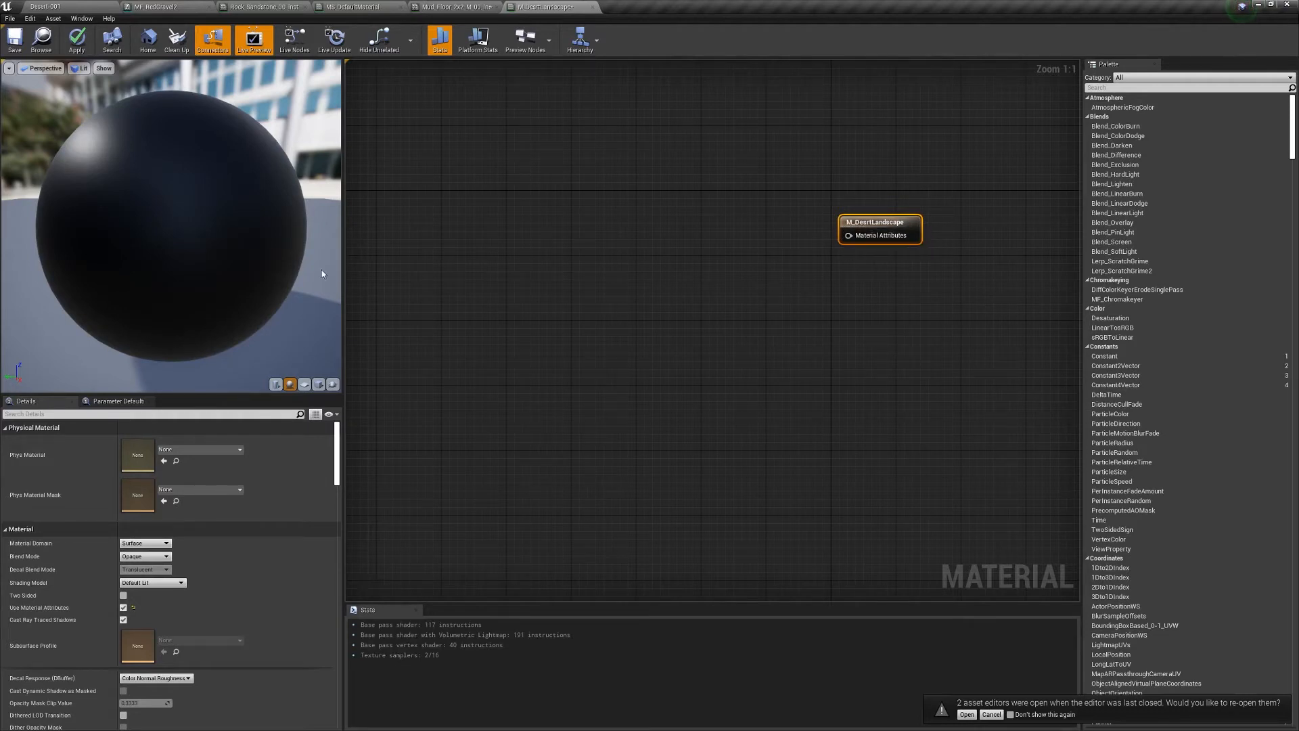
{"action": "left_click", "coordinate": [76, 41]}
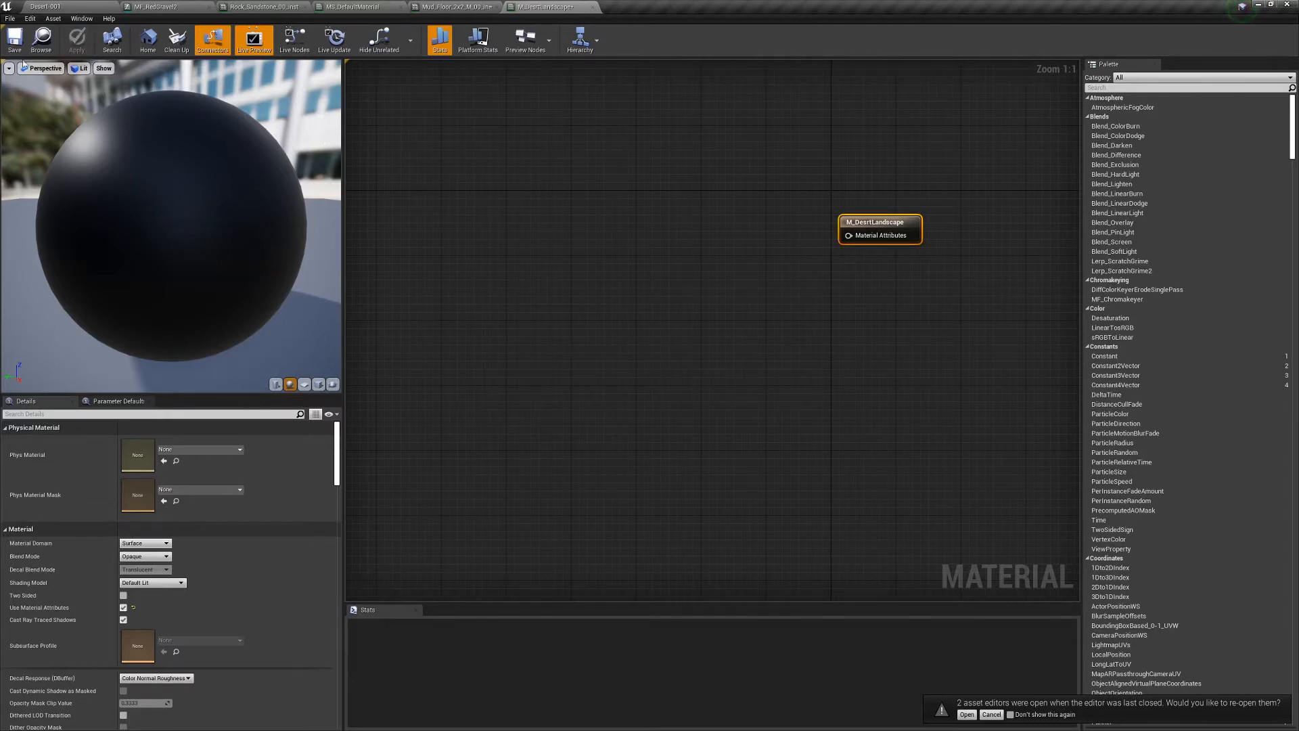
{"action": "left_click", "coordinate": [67, 8]}
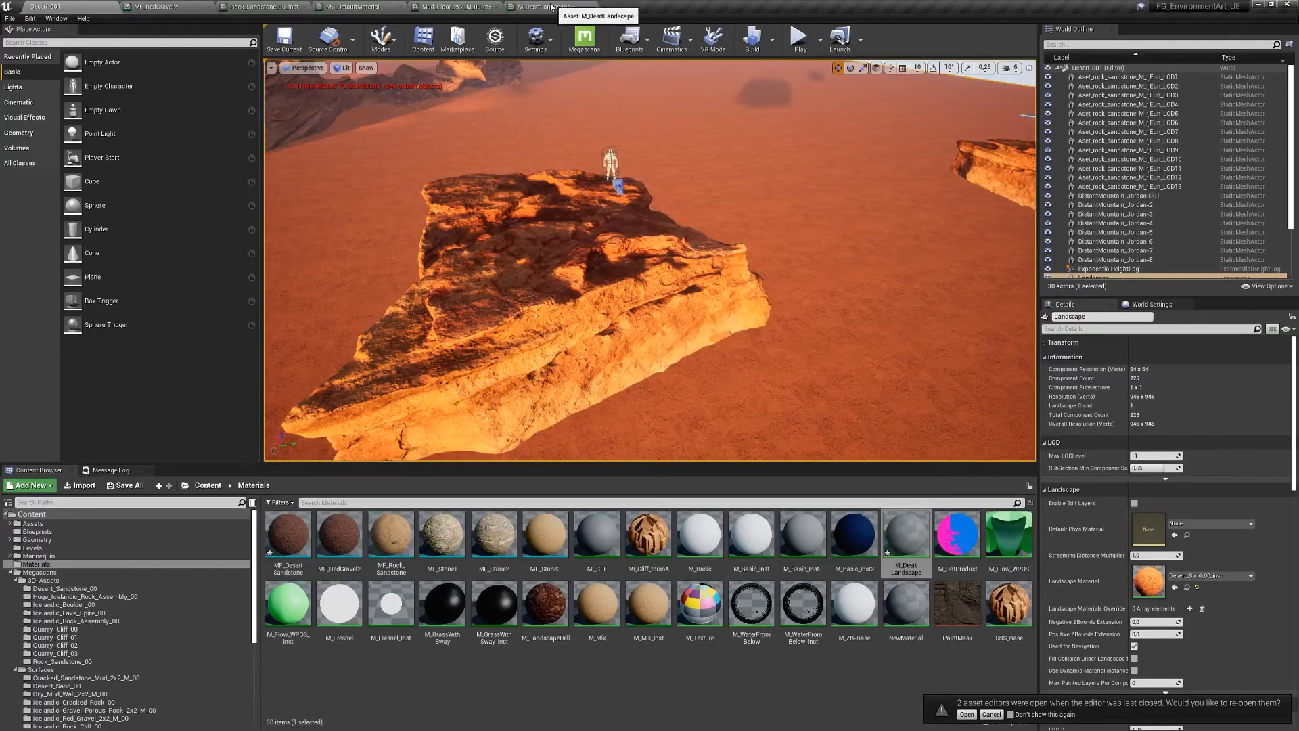
{"action": "left_click", "coordinate": [548, 8]}
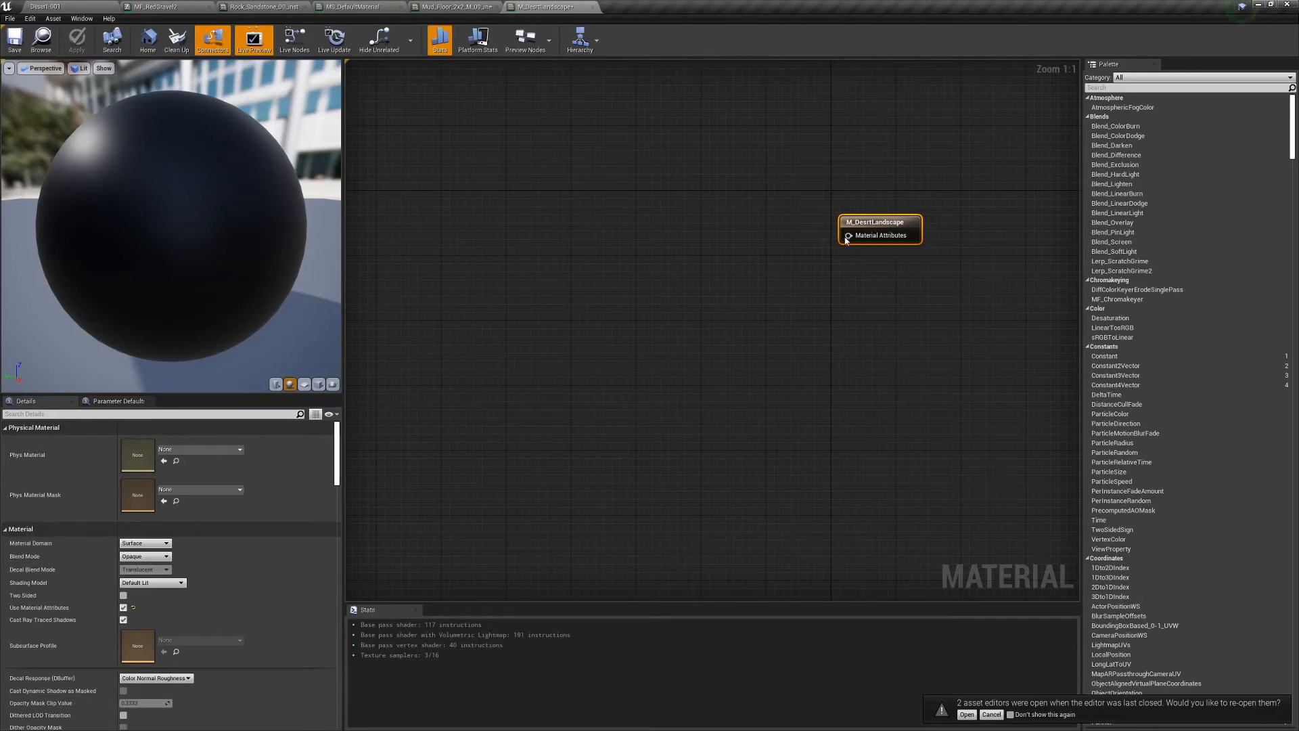
- Search 'mat bl' and add a MatLayerBlend_TenLayerBlend node to the graph
{"action": "left_click_drag", "start_coordinate": [849, 234], "coordinate": [676, 250]}
{"action": "type", "text": "mat"}
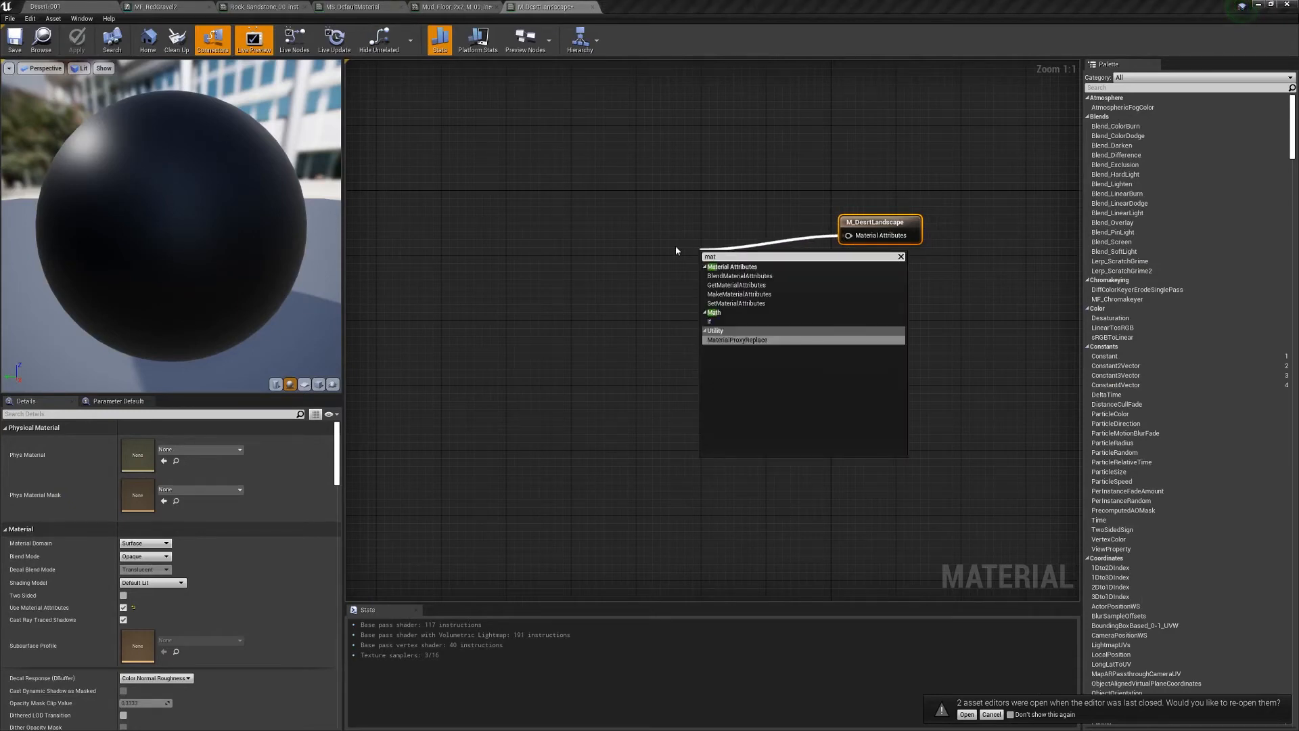
{"action": "key", "text": "BackSpace"}
{"action": "key", "text": "BackSpace"}
{"action": "key", "text": "BackSpace"}
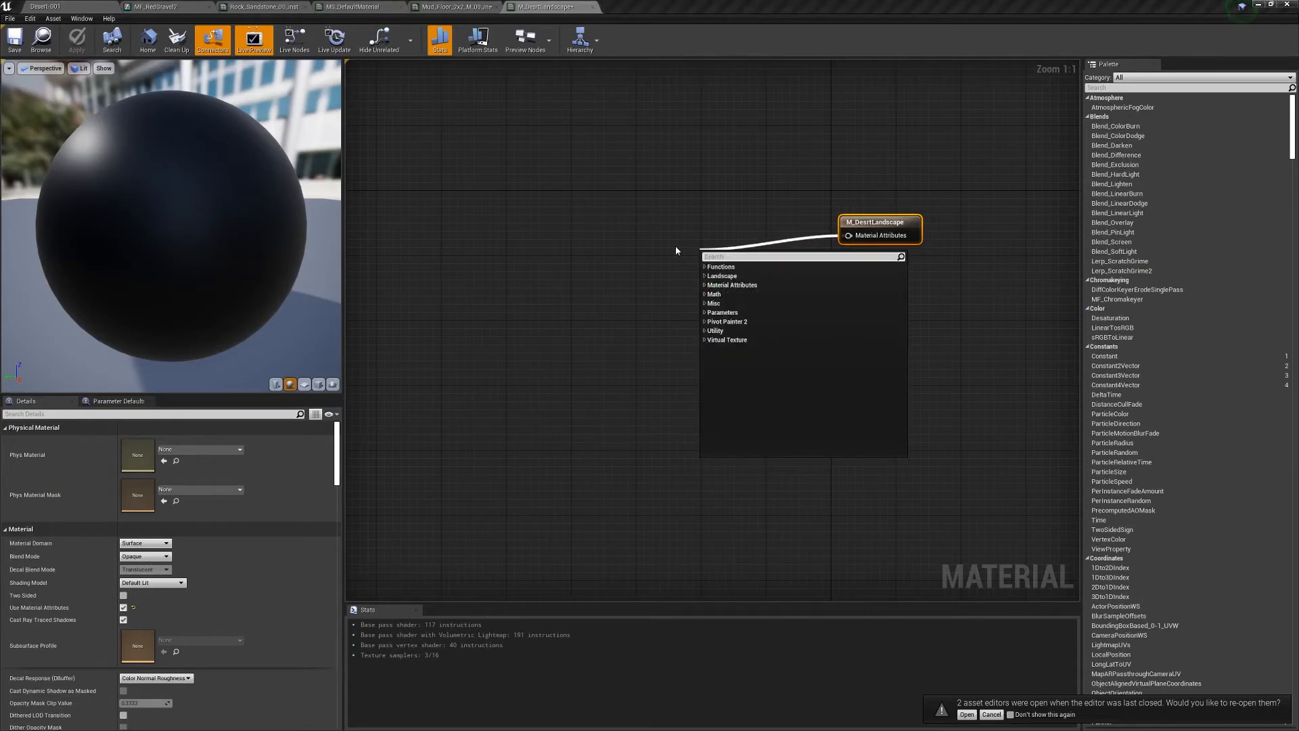
{"action": "type", "text": "blen"}
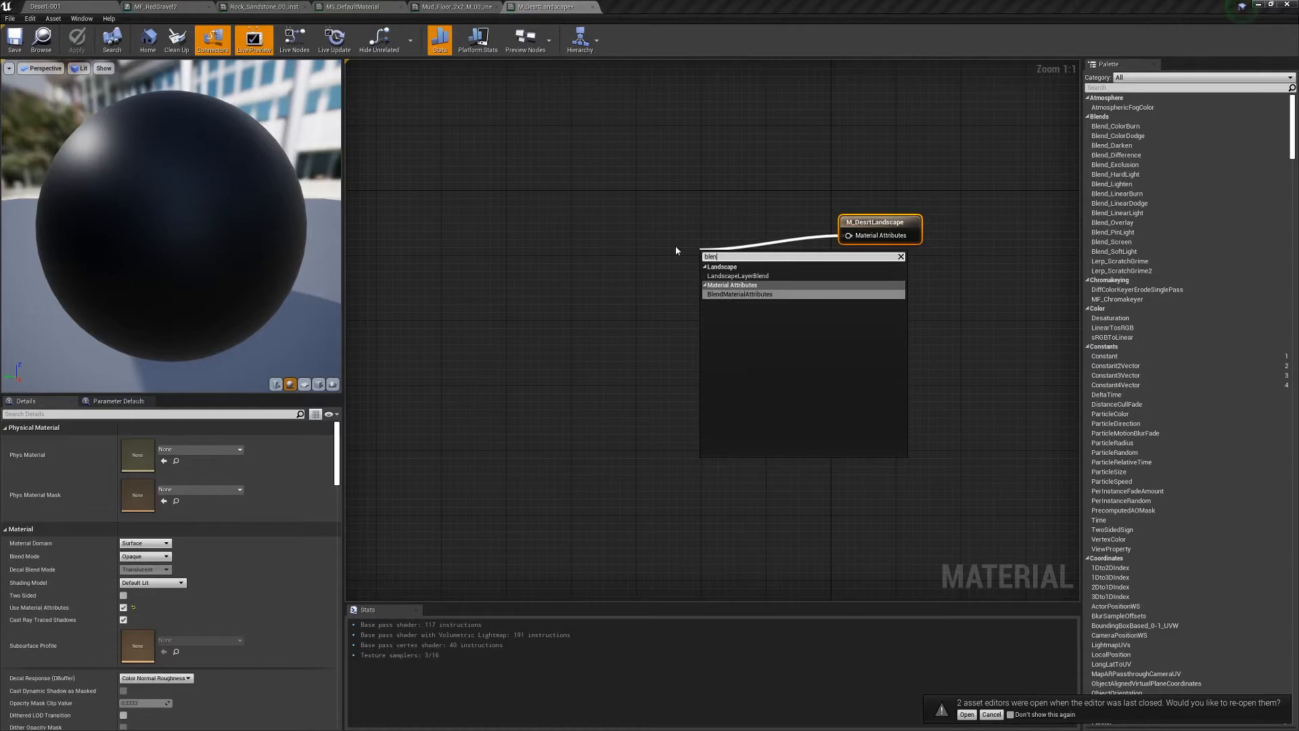
{"action": "left_click", "coordinate": [600, 297]}
{"action": "right_click_drag", "start_coordinate": [686, 249], "coordinate": [686, 246]}
{"action": "right_click", "coordinate": [680, 245]}
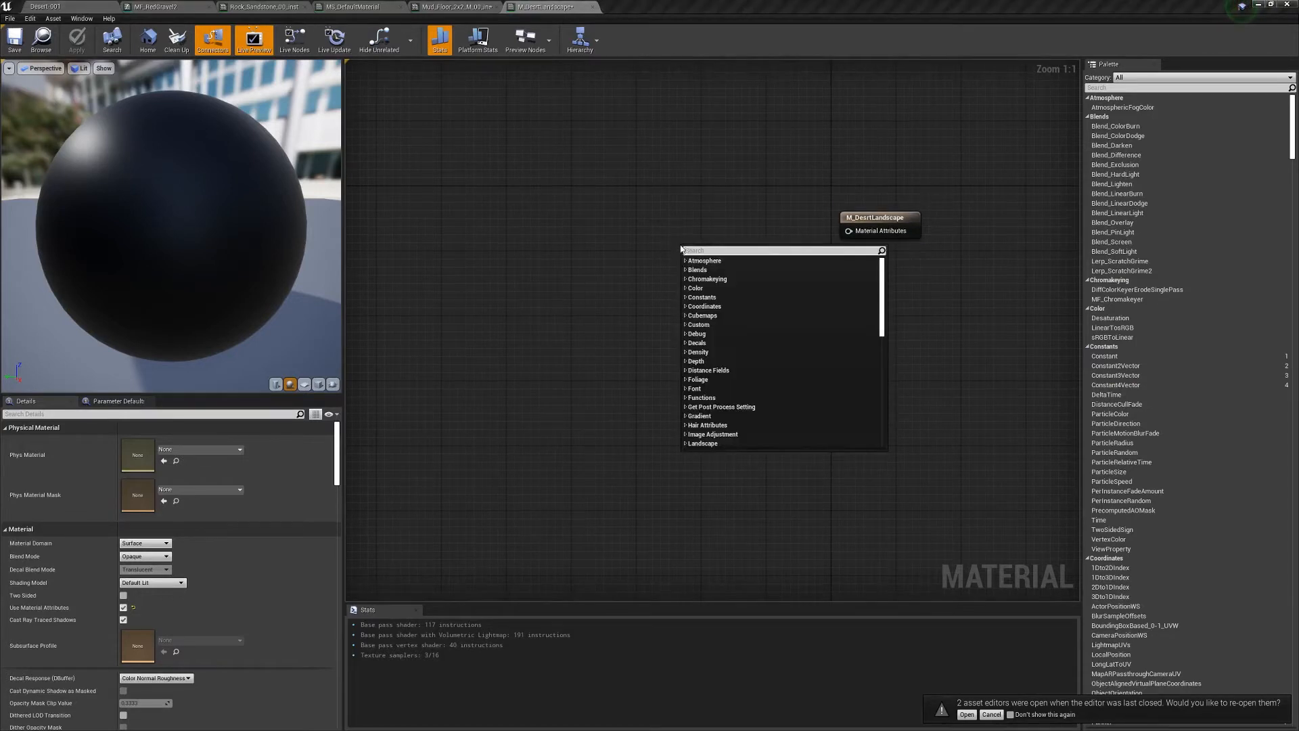
{"action": "type", "text": "bl"}
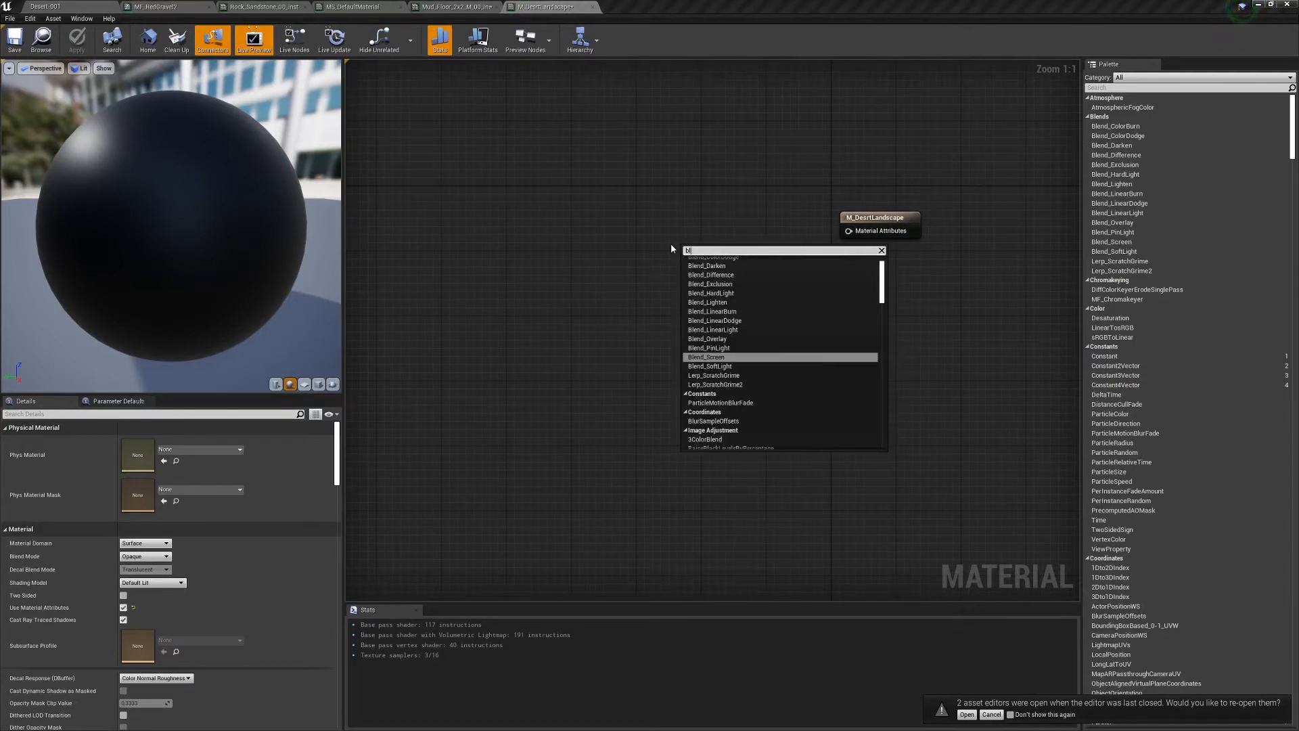
{"action": "type", "text": "an"}
{"action": "key", "text": "BackSpace"}
{"action": "key", "text": "BackSpace"}
{"action": "key", "text": "BackSpace"}
{"action": "key", "text": "BackSpace"}
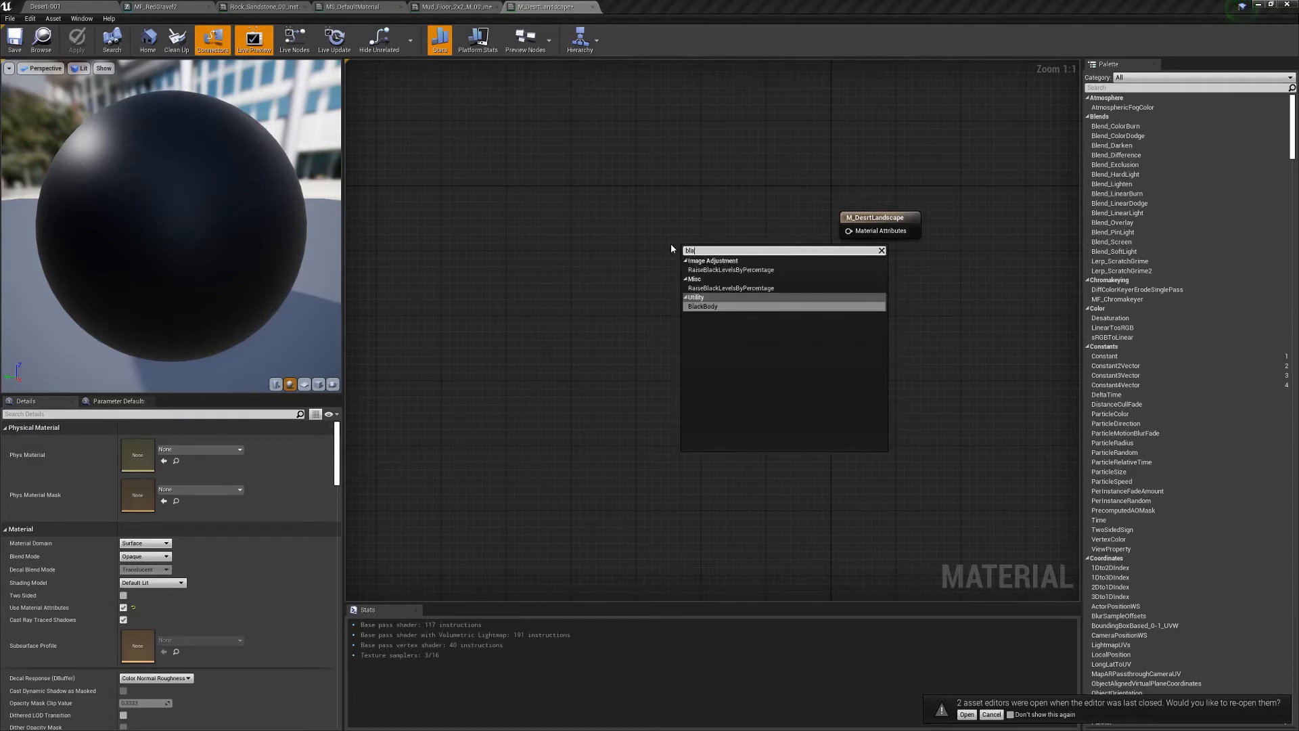
{"action": "type", "text": "mat bl"}
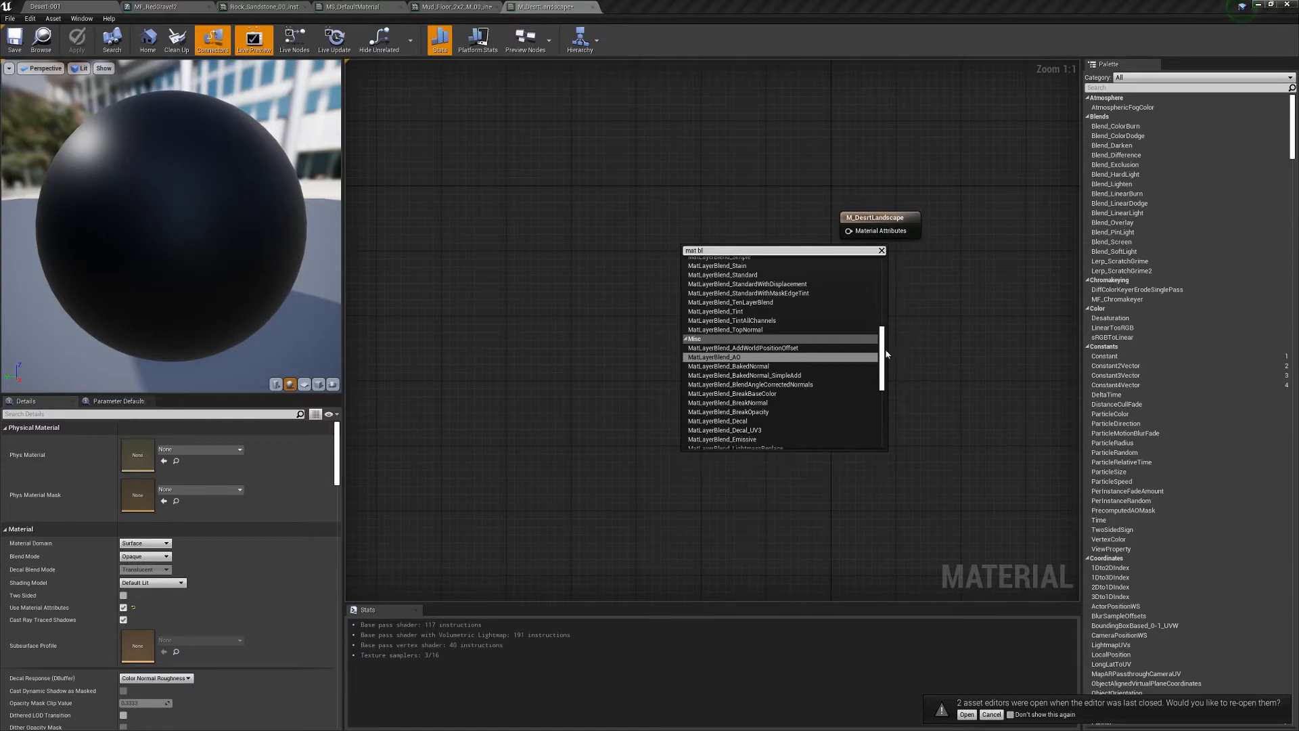
{"action": "scroll", "coordinate": [716, 426], "scroll_direction": "up", "scroll_amount": 3}
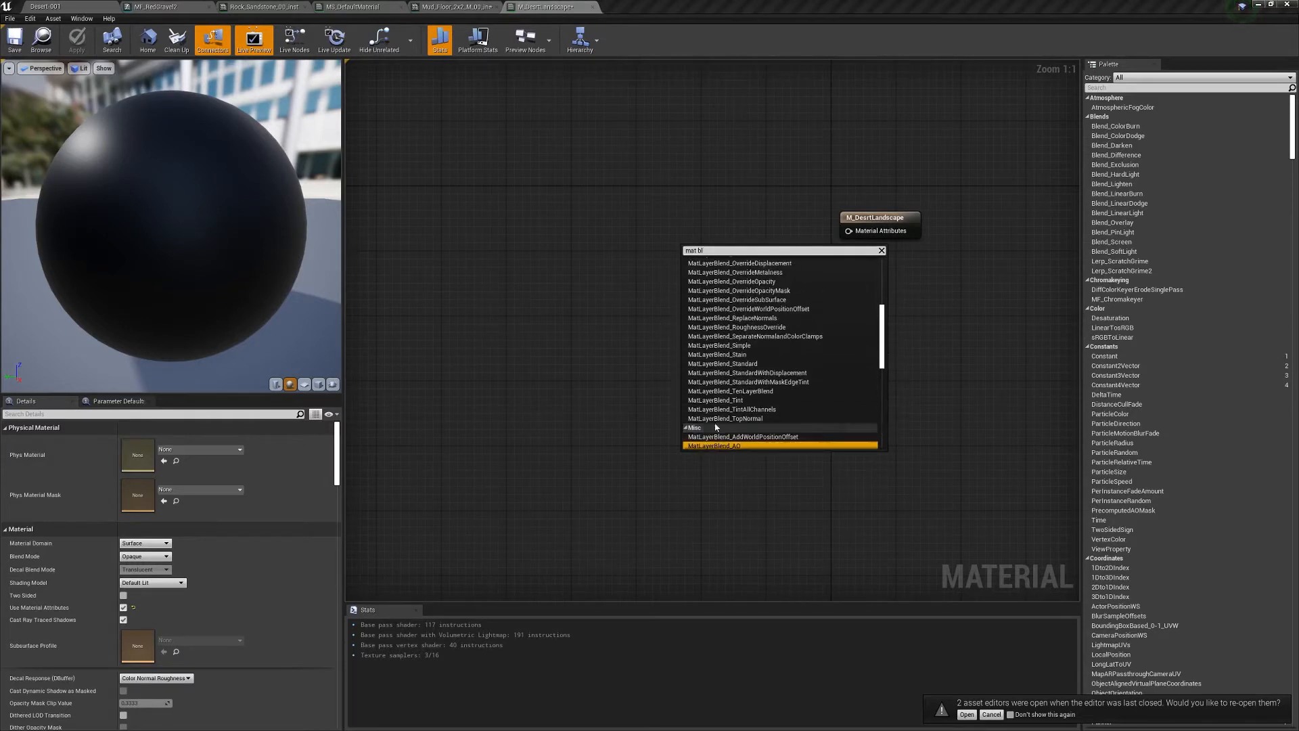
{"action": "left_click", "coordinate": [731, 391]}
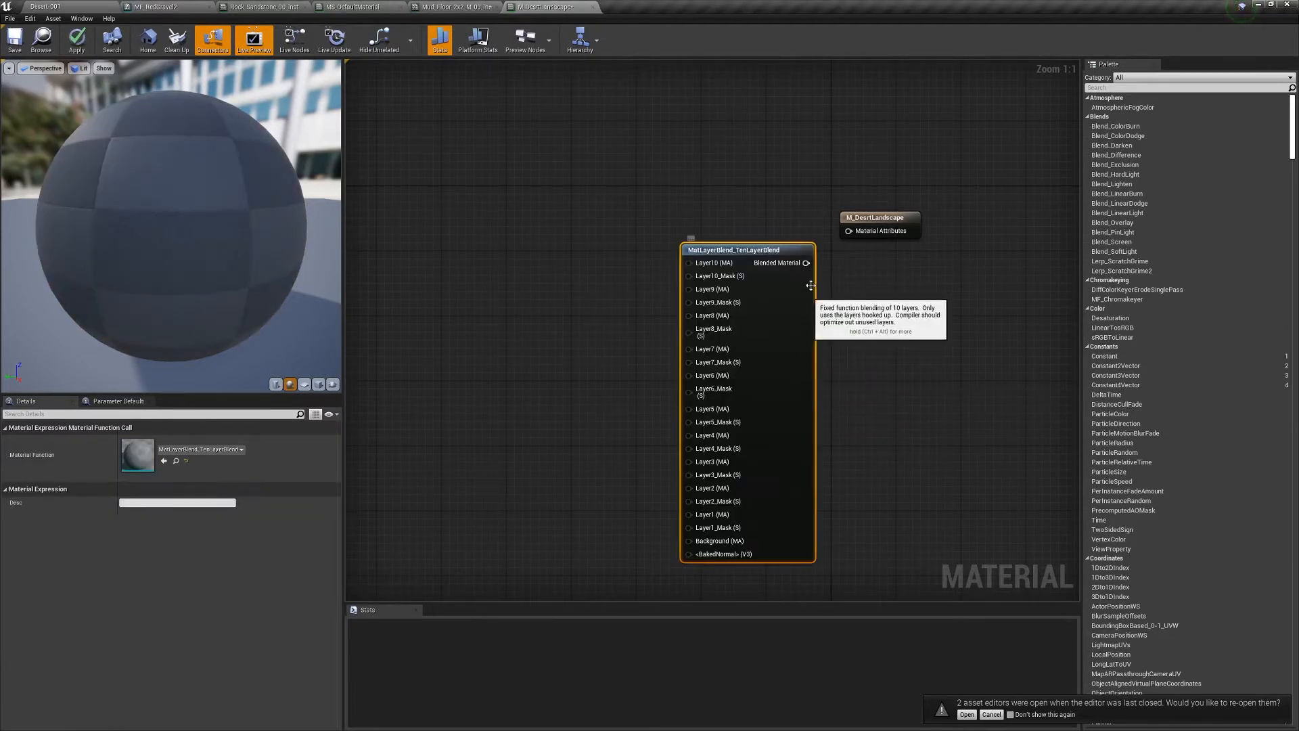
- Arrange the result node level with the top of the TenLayerBlend node
{"action": "left_click_drag", "start_coordinate": [768, 250], "coordinate": [699, 136]}
{"action": "mouse_move", "coordinate": [873, 217]}
{"action": "left_mouse_down"}
{"action": "mouse_move", "coordinate": [885, 259]}
{"action": "mouse_move", "coordinate": [870, 203]}
{"action": "left_mouse_up"}
{"action": "left_click_drag", "start_coordinate": [704, 139], "coordinate": [728, 187]}
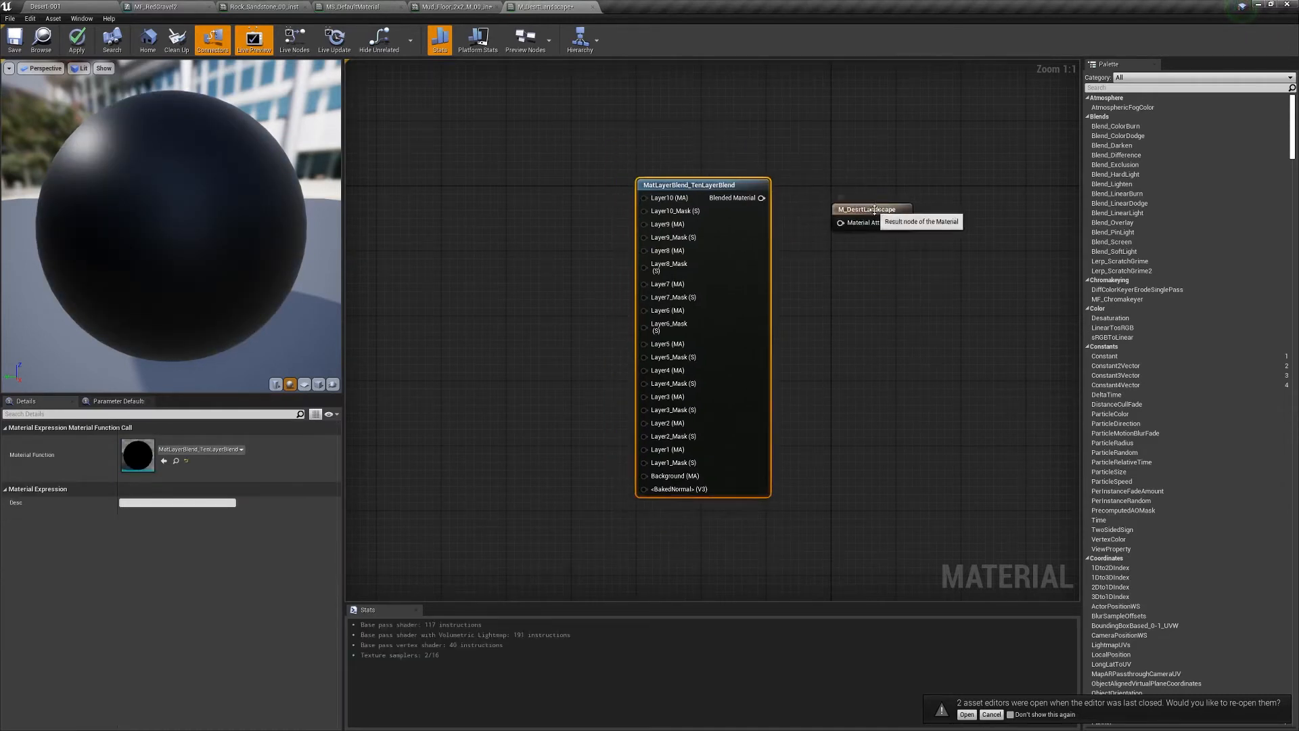
{"action": "left_click_drag", "start_coordinate": [874, 210], "coordinate": [894, 186]}
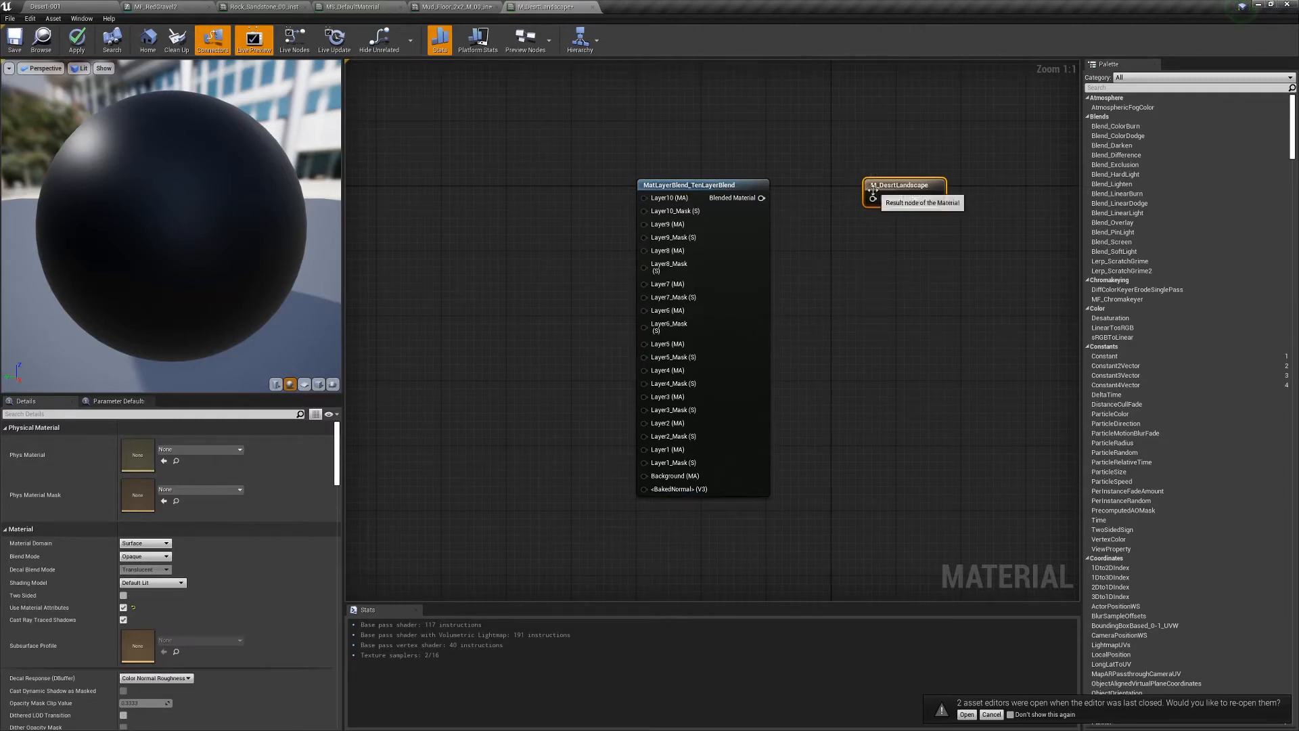
- Add a MatLayerBlend_Standard node to the graph via the 'mat st' search
{"action": "left_click_drag", "start_coordinate": [900, 184], "coordinate": [941, 182]}
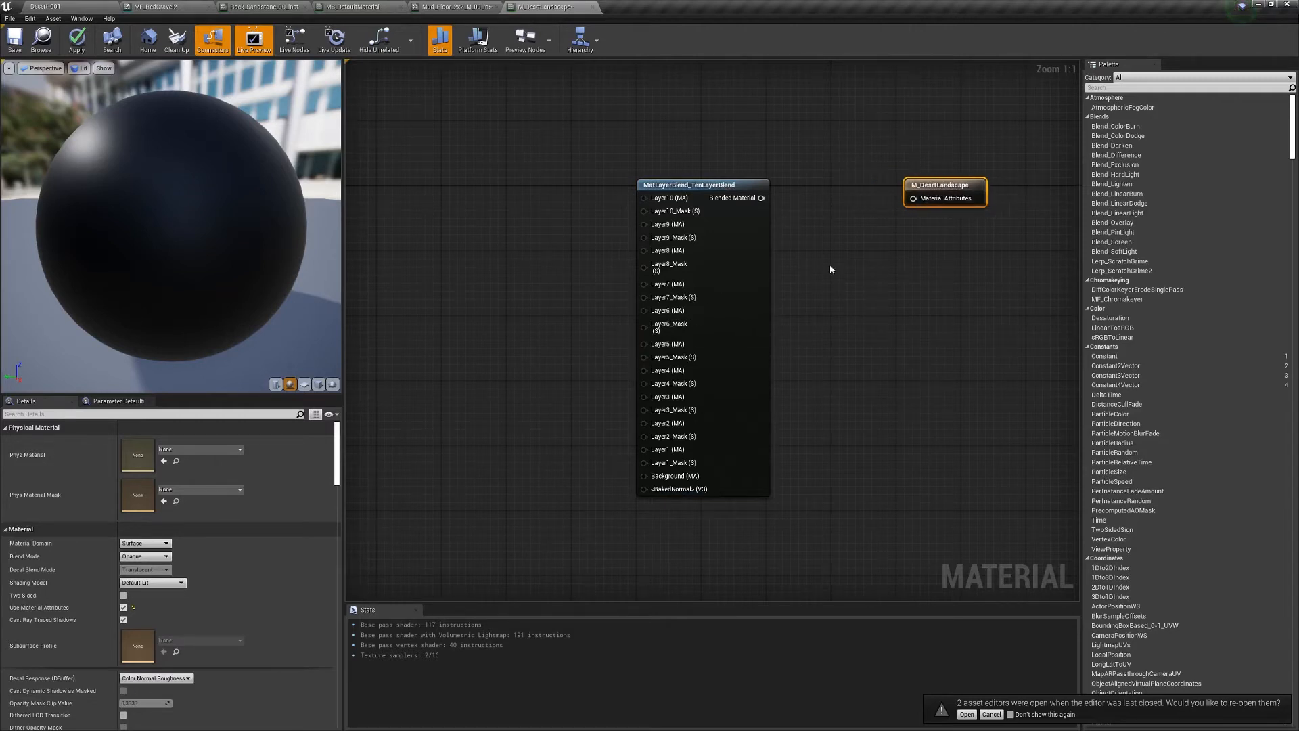
{"action": "right_click", "coordinate": [843, 320]}
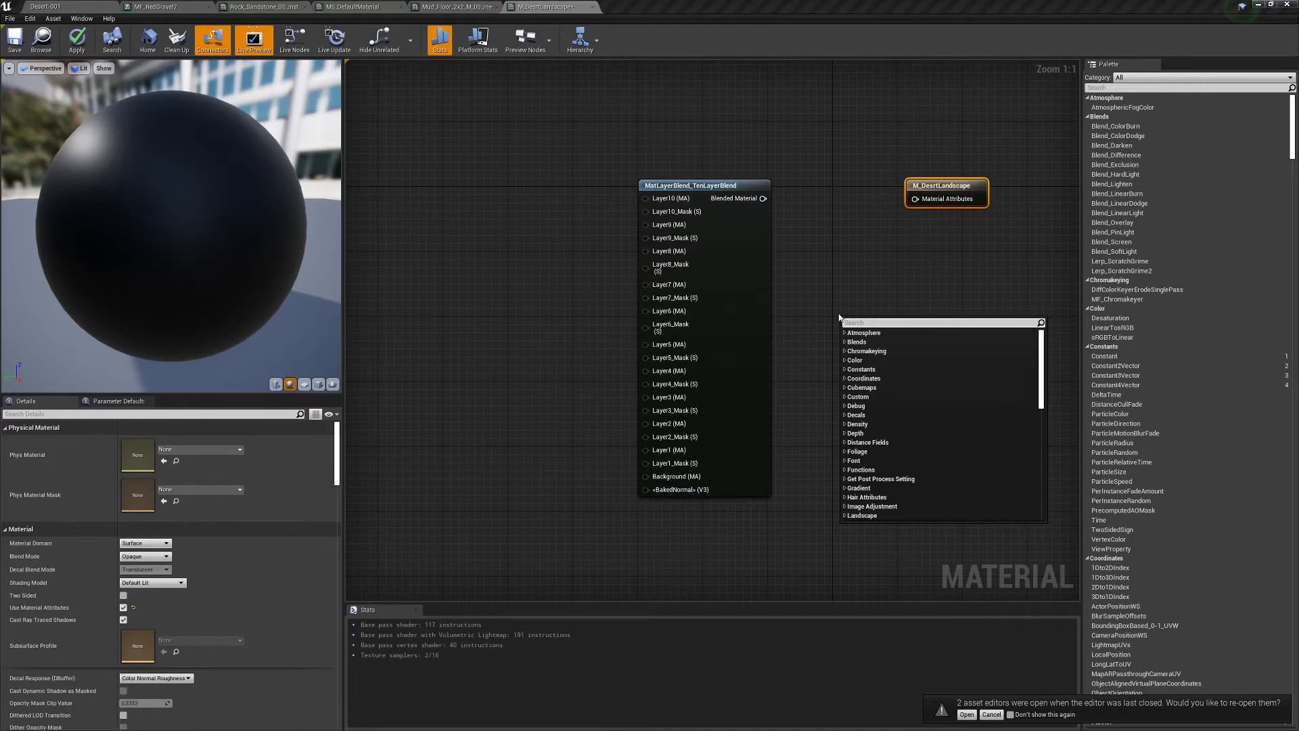
{"action": "type", "text": "mat"}
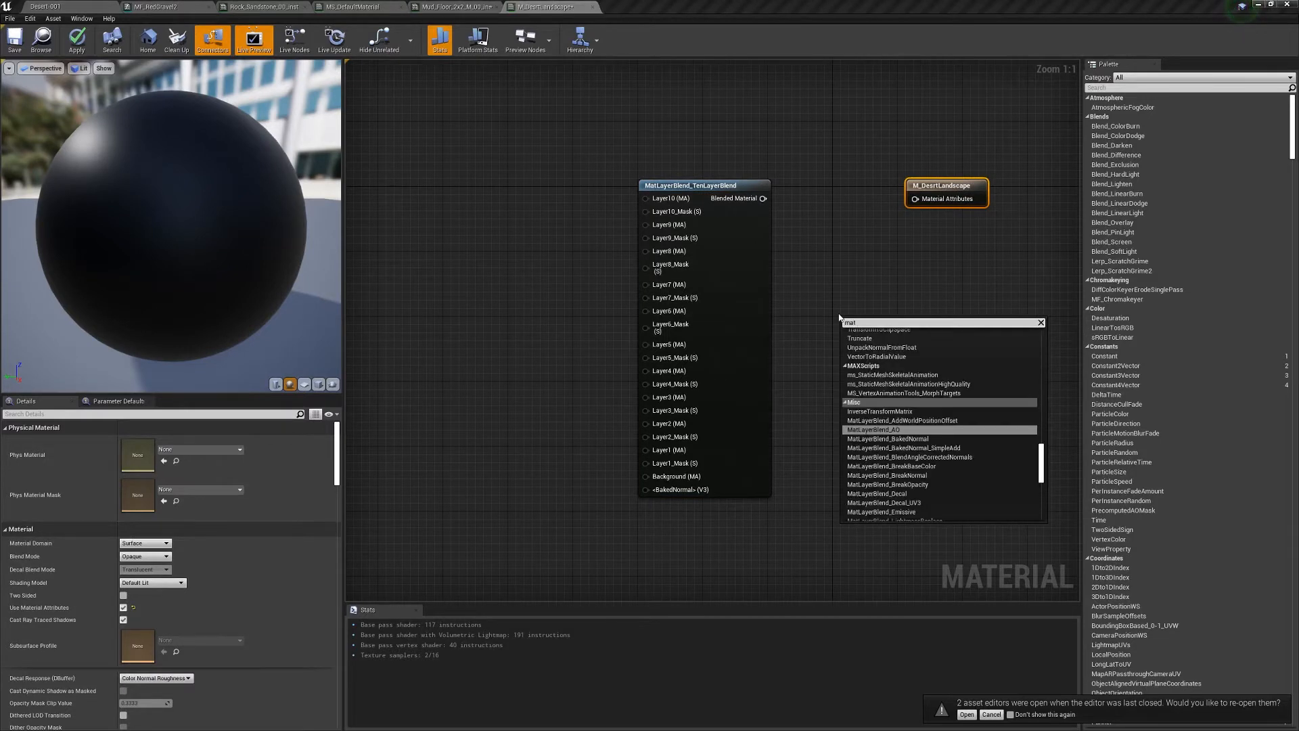
{"action": "type", "text": " st"}
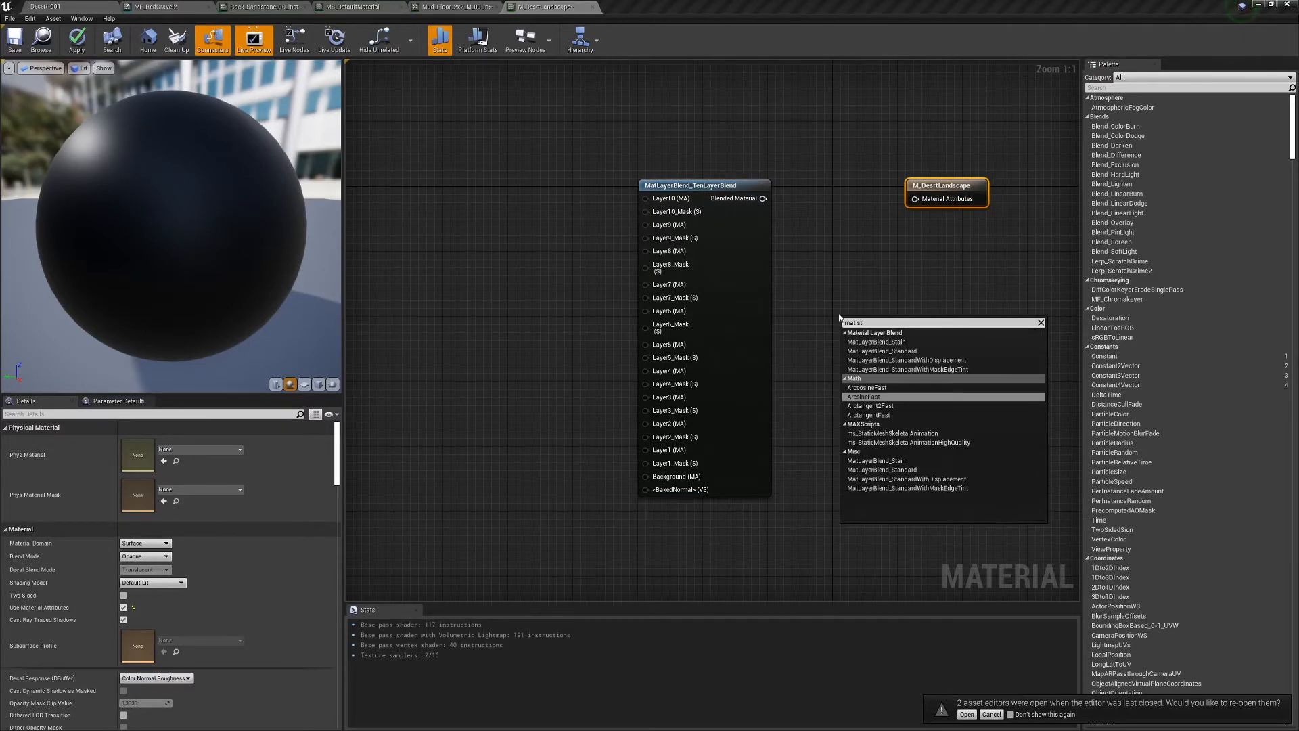
{"action": "left_click", "coordinate": [876, 351]}
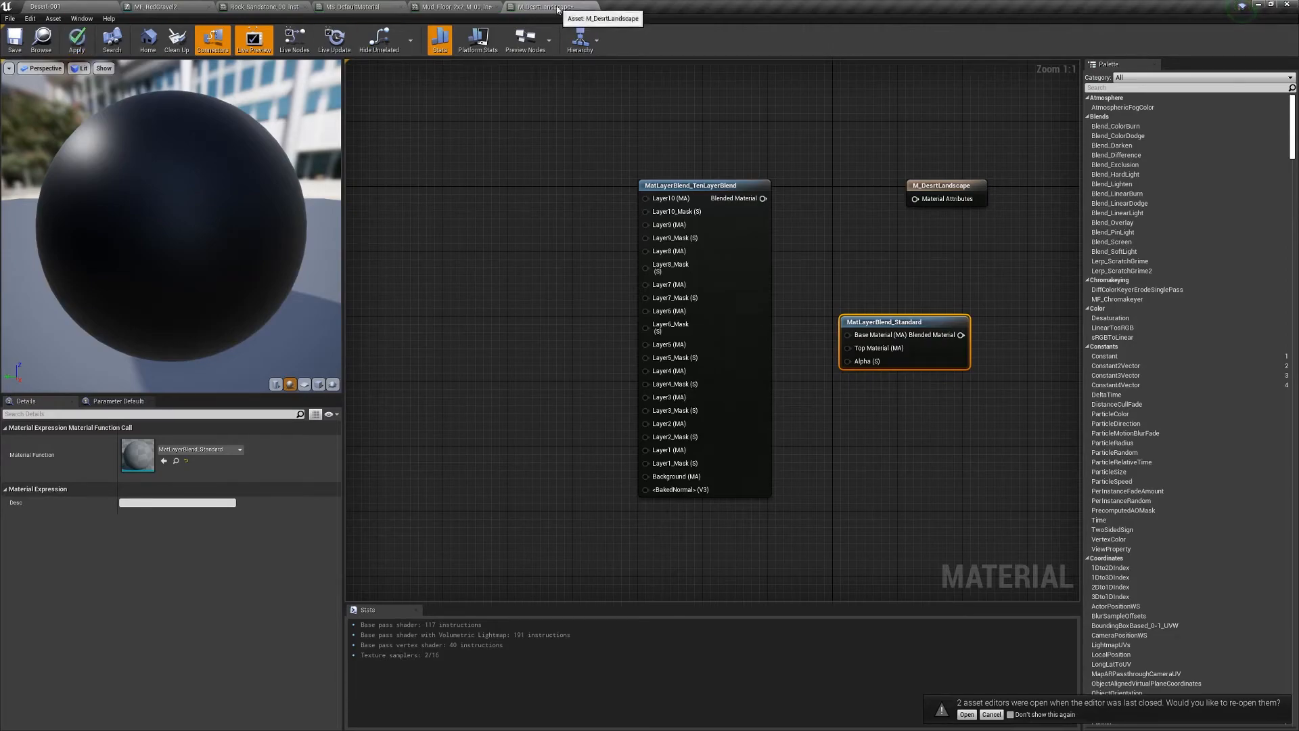
- Float the material editor as a larger separate window over the Desert-001 level editor
{"action": "left_click_drag", "start_coordinate": [552, 7], "coordinate": [672, 73]}
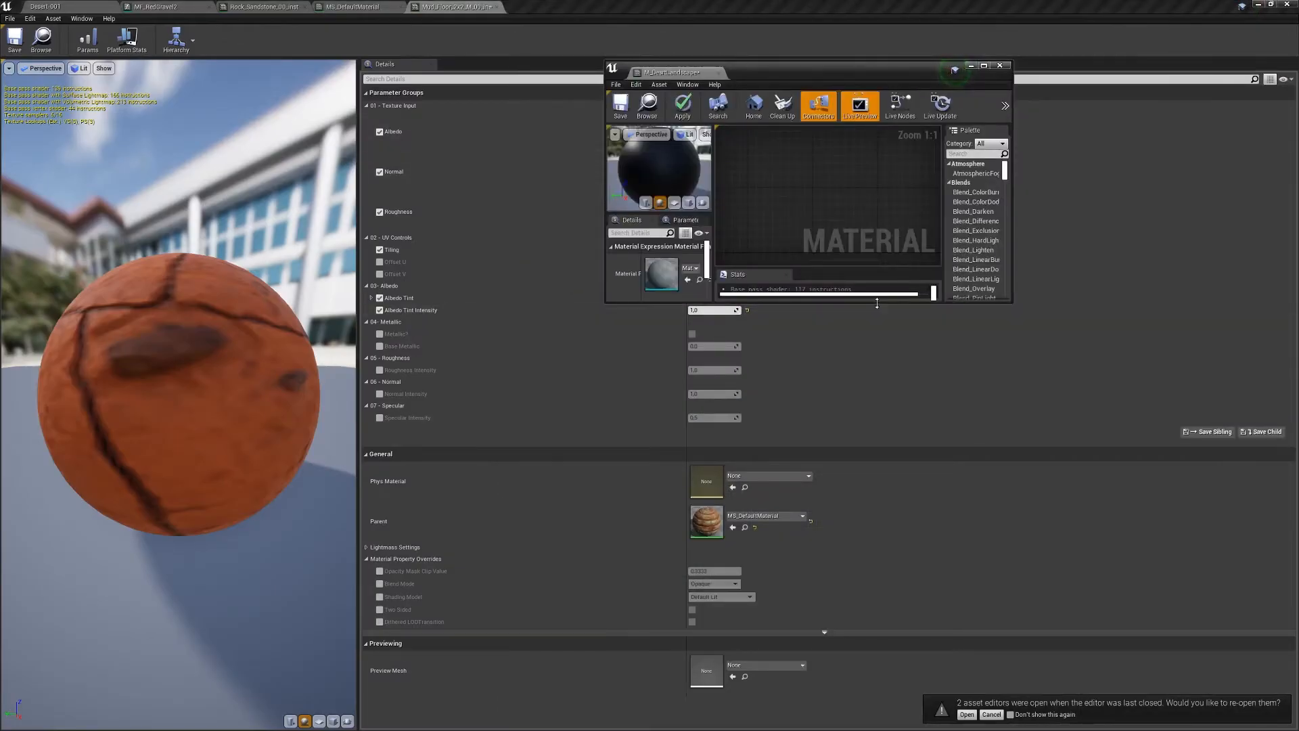
{"action": "left_click_drag", "start_coordinate": [879, 302], "coordinate": [878, 679]}
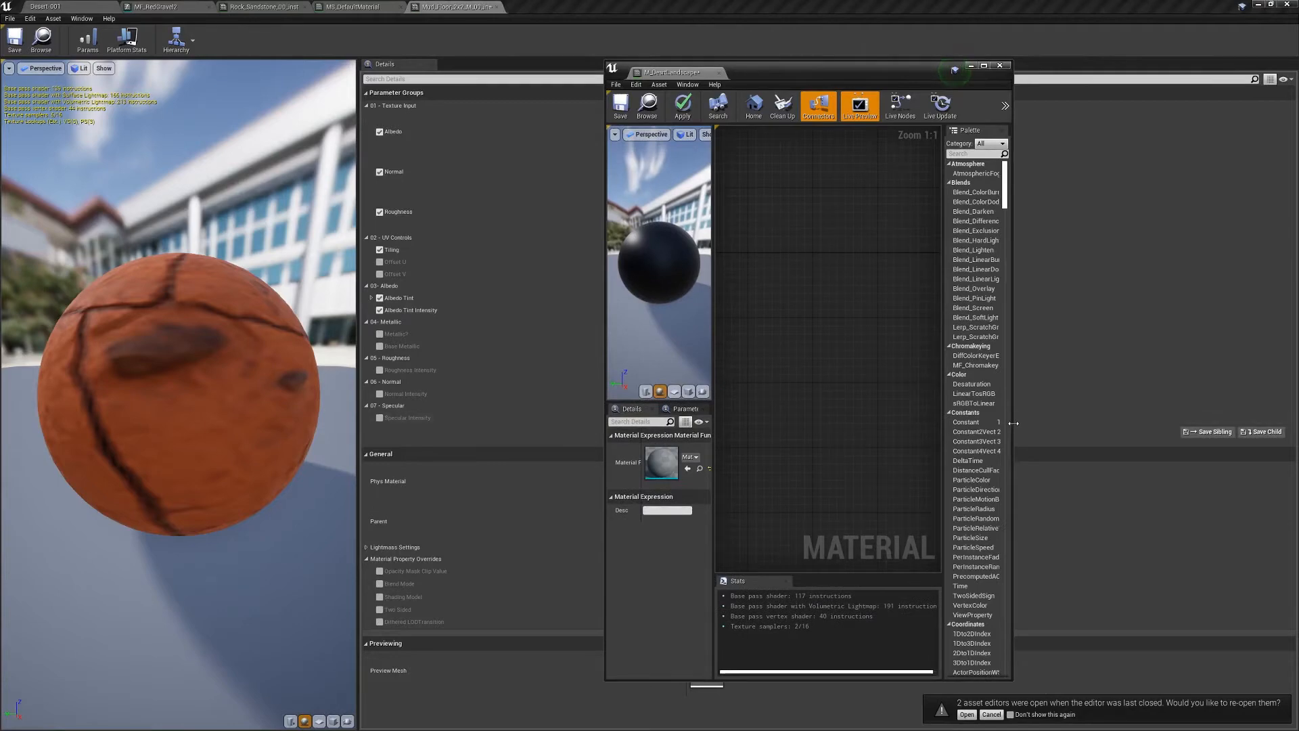
{"action": "left_click_drag", "start_coordinate": [1012, 426], "coordinate": [1286, 427]}
{"action": "right_click_drag", "start_coordinate": [940, 301], "coordinate": [887, 370]}
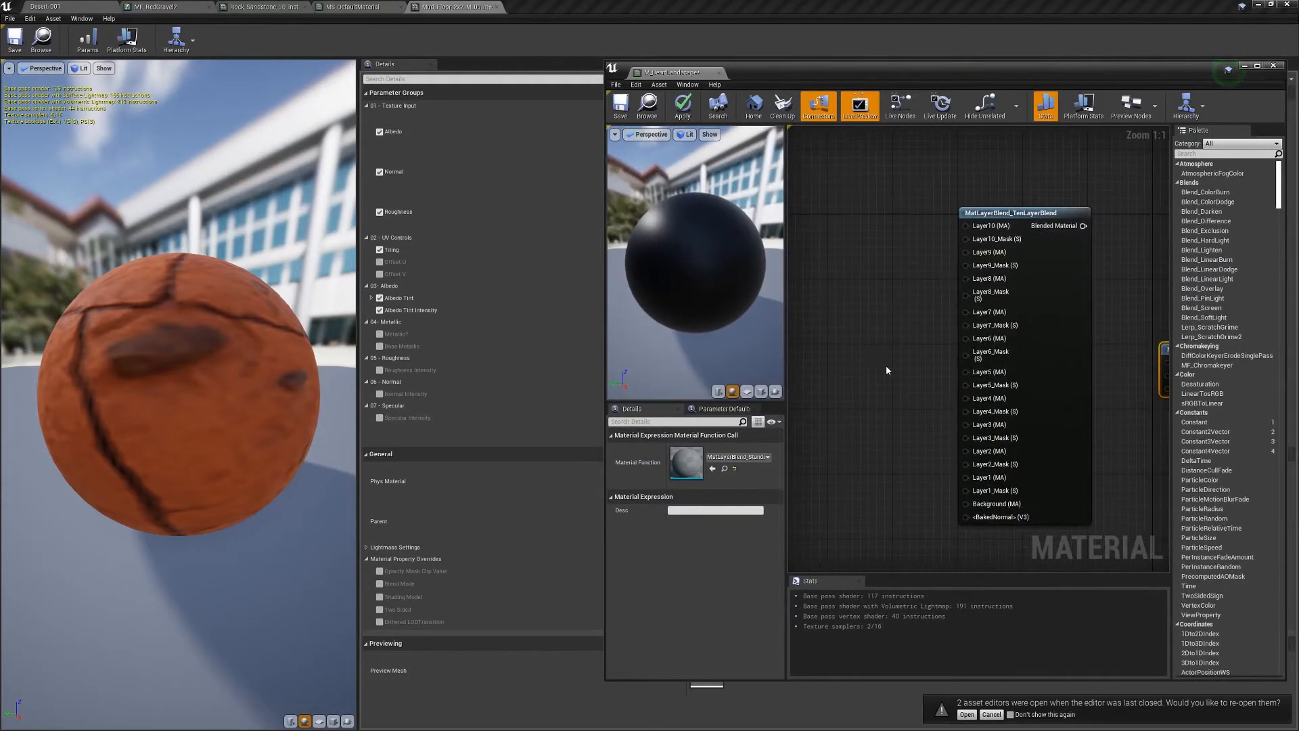
{"action": "scroll", "coordinate": [896, 371], "scroll_direction": "down", "scroll_amount": 4}
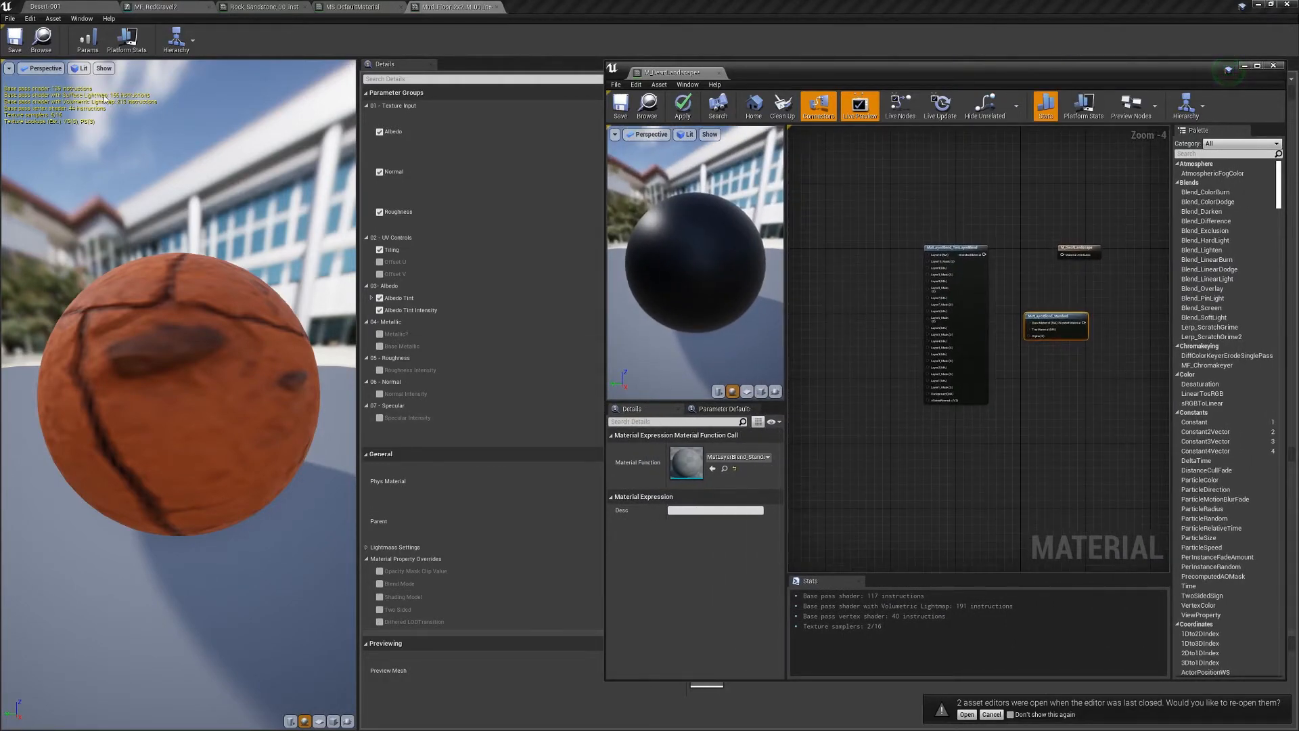
{"action": "left_click", "coordinate": [67, 10]}
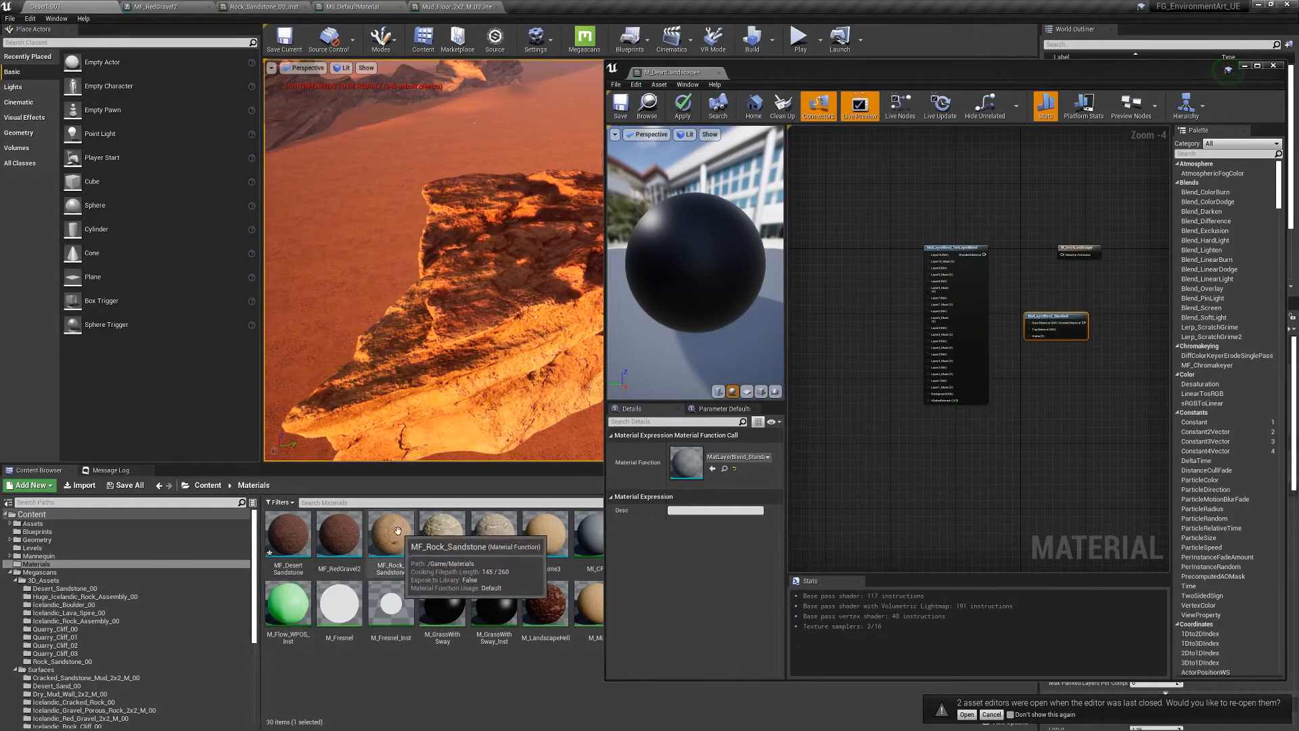
- Place MF_Rock_Sandstone in the material graph and open the function for editing
{"action": "left_click_drag", "start_coordinate": [397, 533], "coordinate": [839, 286]}
{"action": "scroll", "coordinate": [861, 348], "scroll_direction": "up", "scroll_amount": 4}
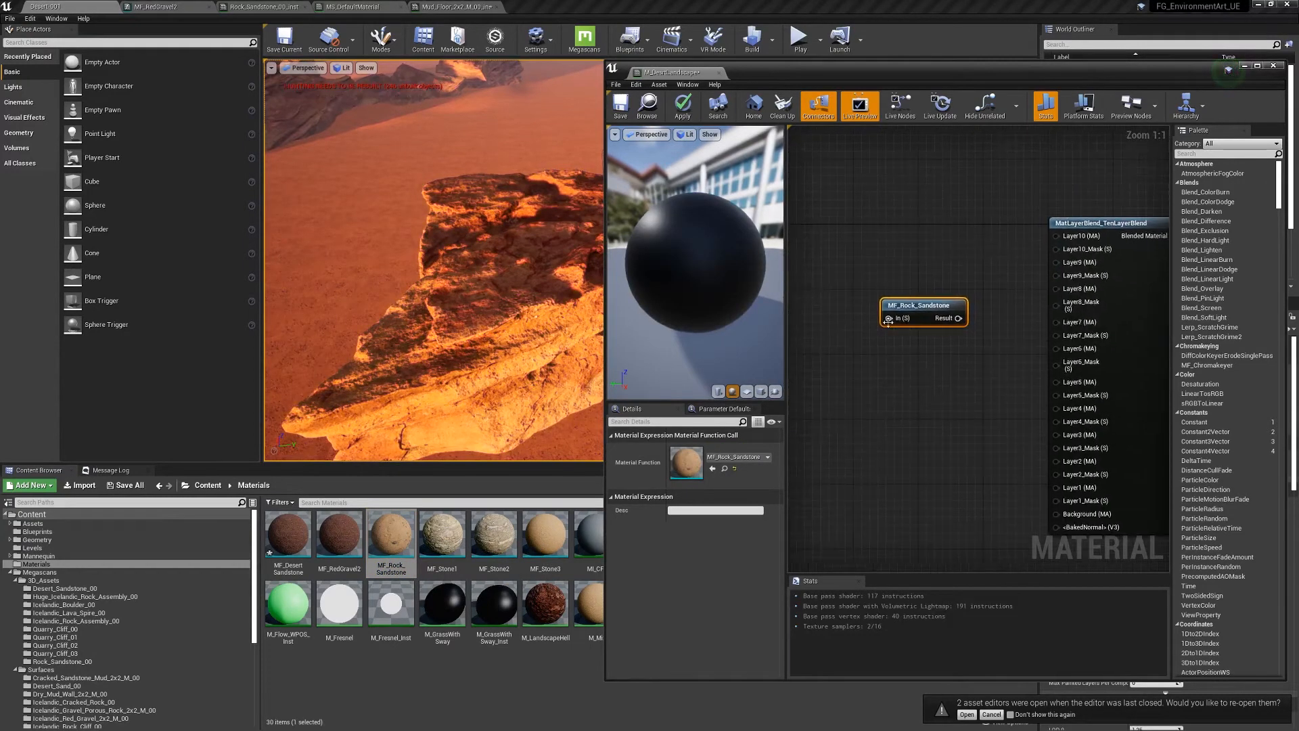
{"action": "double_click", "coordinate": [892, 316]}
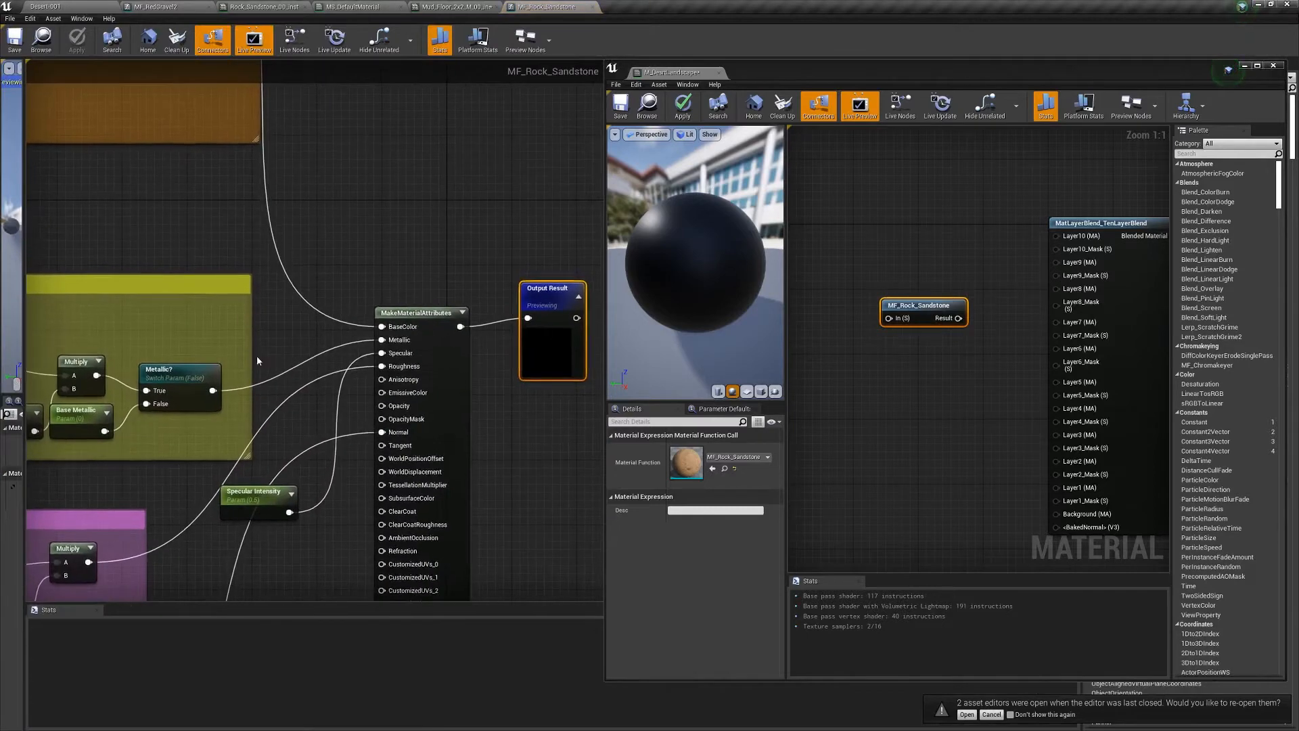
{"action": "right_click_drag", "start_coordinate": [257, 361], "coordinate": [649, 305]}
{"action": "right_click_drag", "start_coordinate": [224, 339], "coordinate": [603, 291]}
{"action": "right_click_drag", "start_coordinate": [492, 378], "coordinate": [407, 303]}
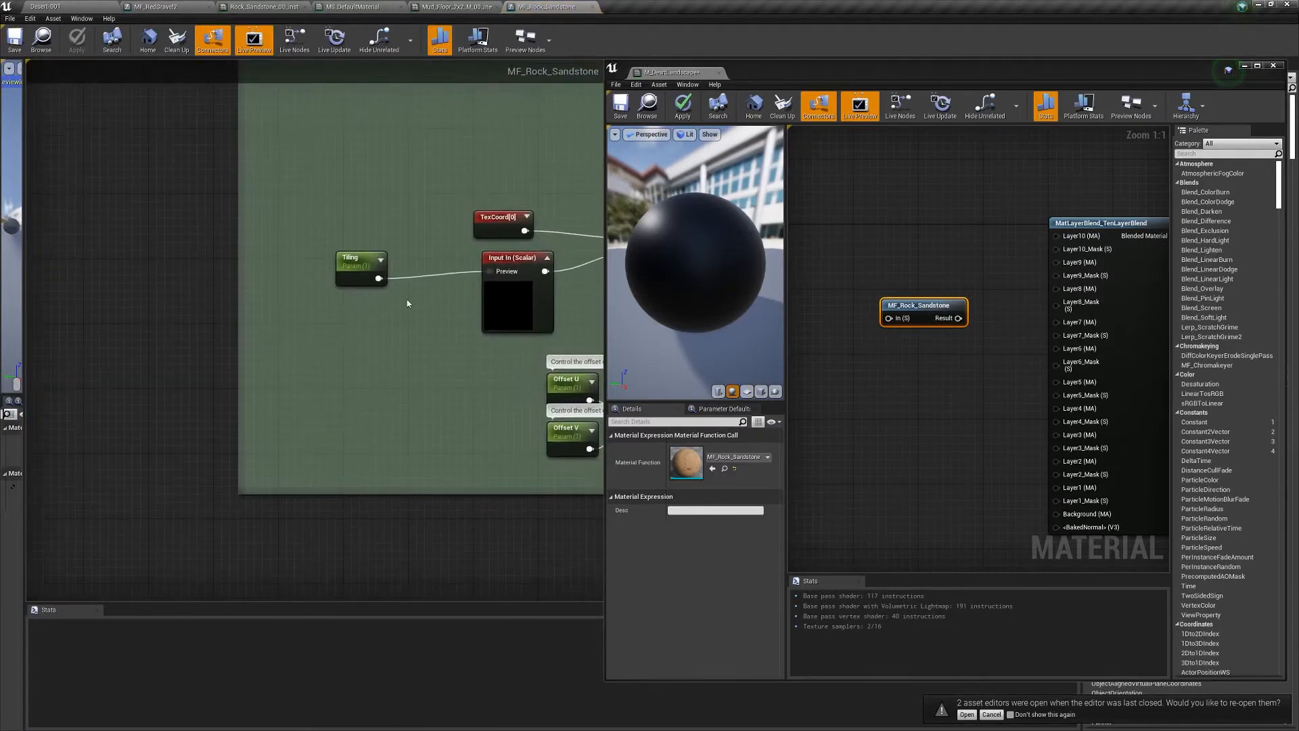
- Rename the function's scalar input to InTiling, apply, and move the function node lower
{"action": "left_click", "coordinate": [513, 261]}
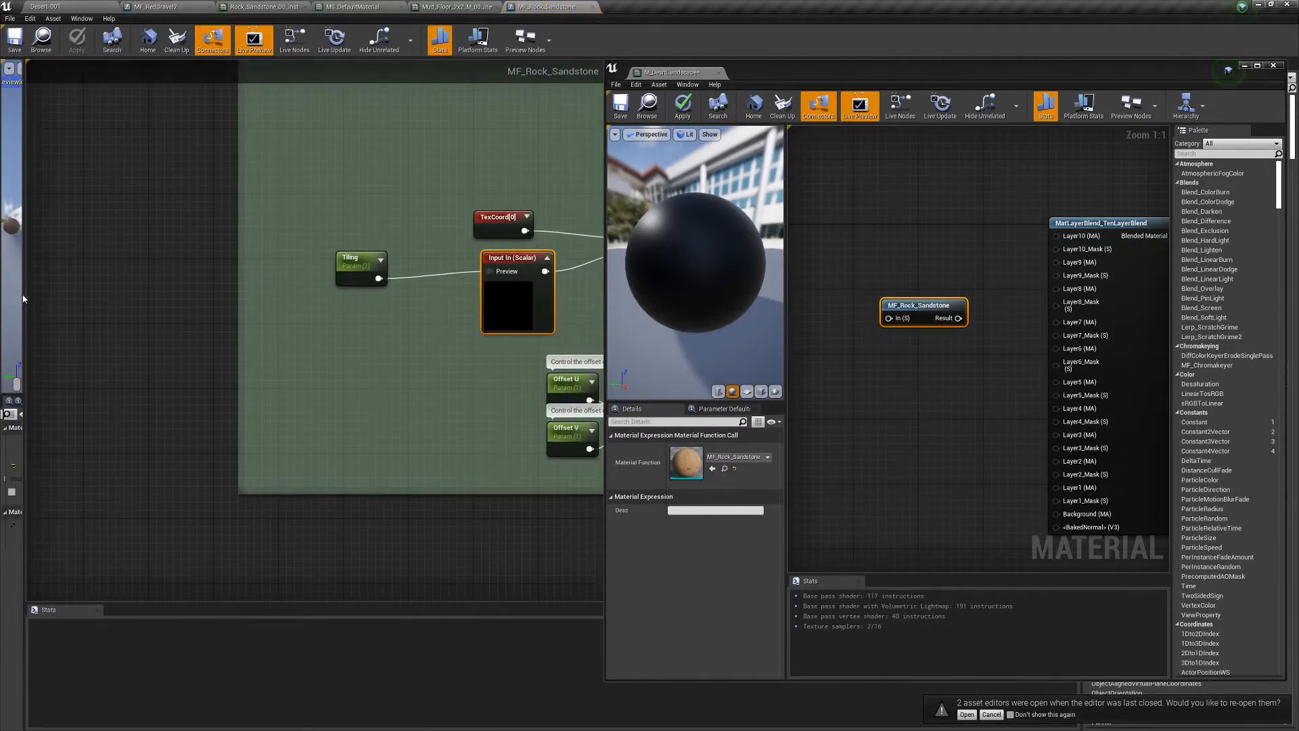
{"action": "left_click_drag", "start_coordinate": [22, 298], "coordinate": [393, 307]}
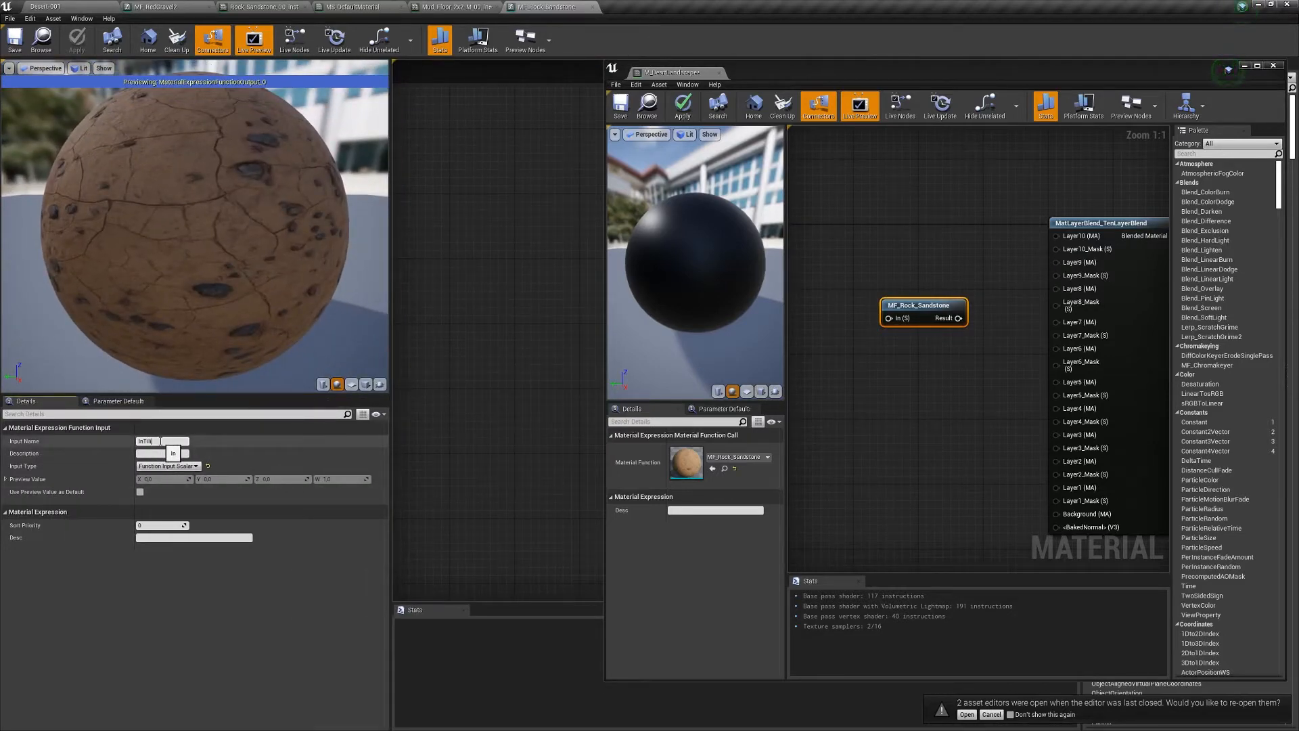
{"action": "key", "text": "Return"}
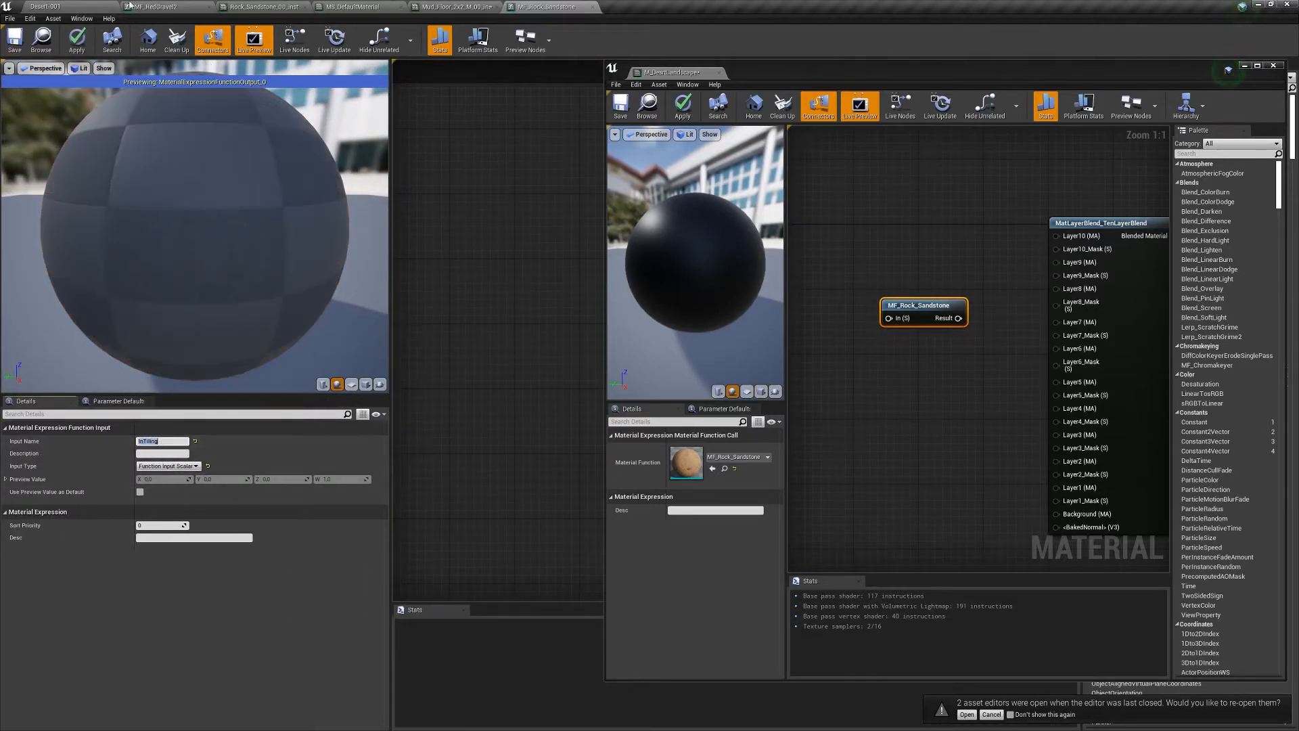
{"action": "left_click", "coordinate": [76, 39]}
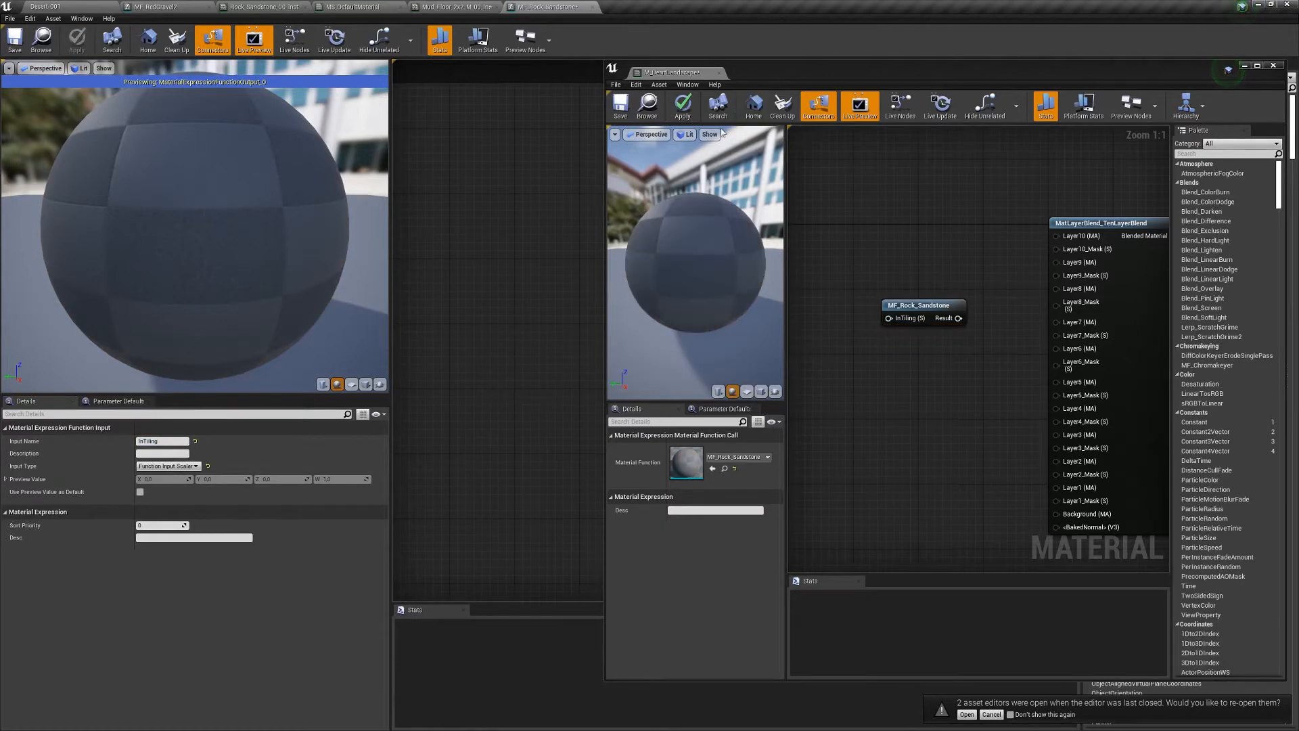
{"action": "right_click_drag", "start_coordinate": [972, 388], "coordinate": [923, 236]}
{"action": "left_click_drag", "start_coordinate": [866, 169], "coordinate": [1025, 373]}
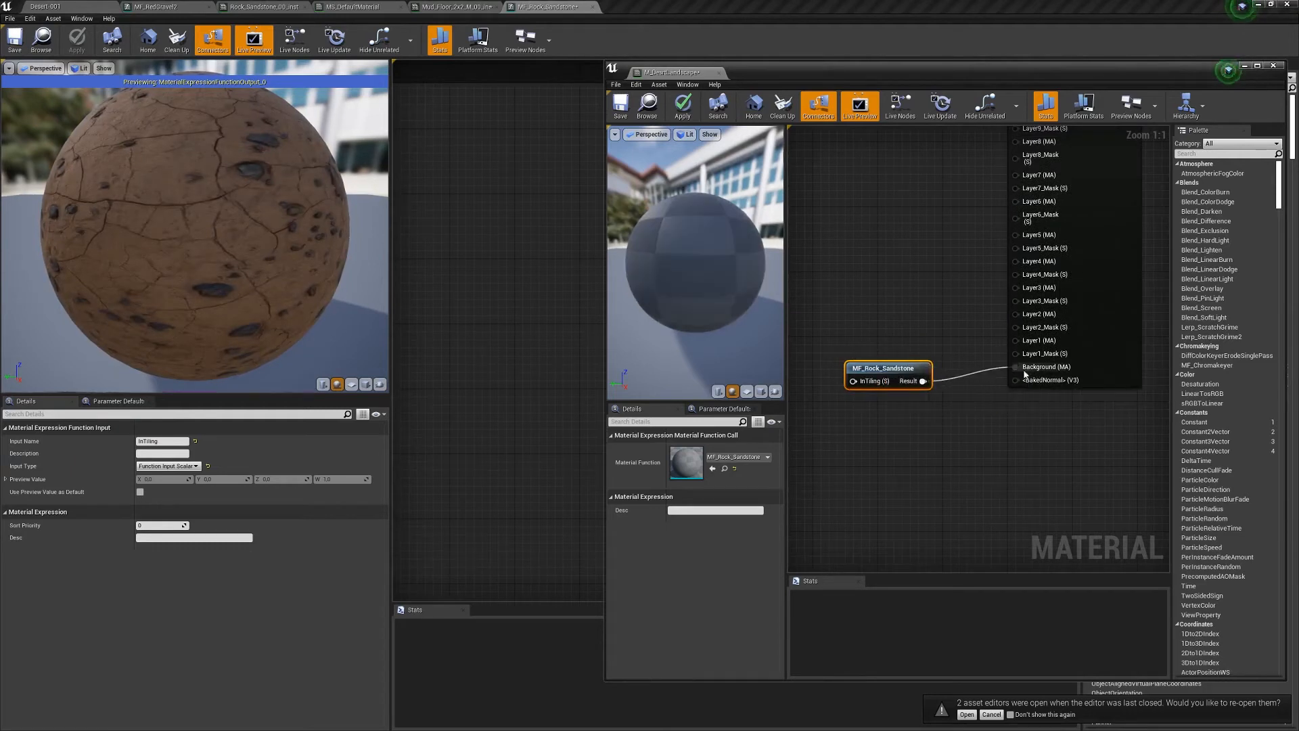
- Wire a 0.1 Constant into MF_Rock_Sandstone's InTiling input and apply
{"action": "left_click_drag", "start_coordinate": [889, 367], "coordinate": [880, 359]}
{"action": "right_click_drag", "start_coordinate": [886, 396], "coordinate": [1036, 362]}
{"action": "key", "text": "1"}
{"action": "left_click", "coordinate": [906, 360]}
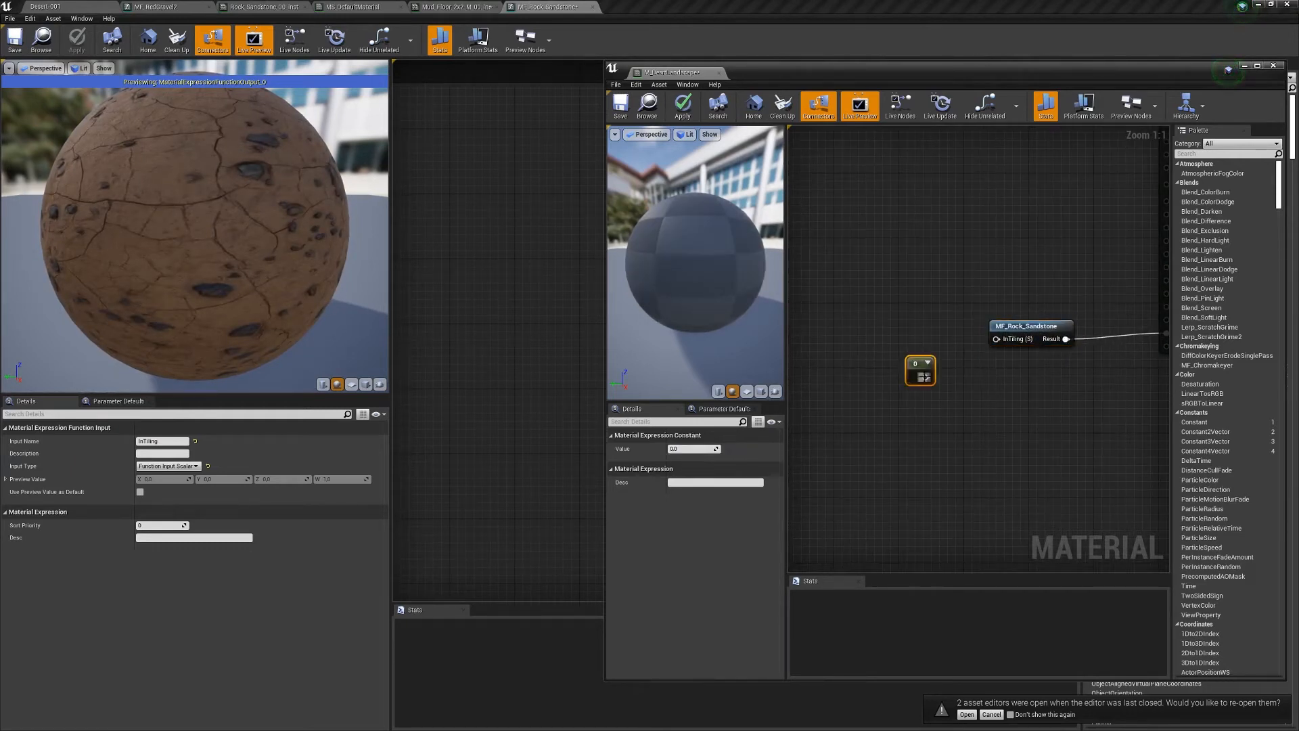
{"action": "left_click_drag", "start_coordinate": [916, 362], "coordinate": [875, 370]}
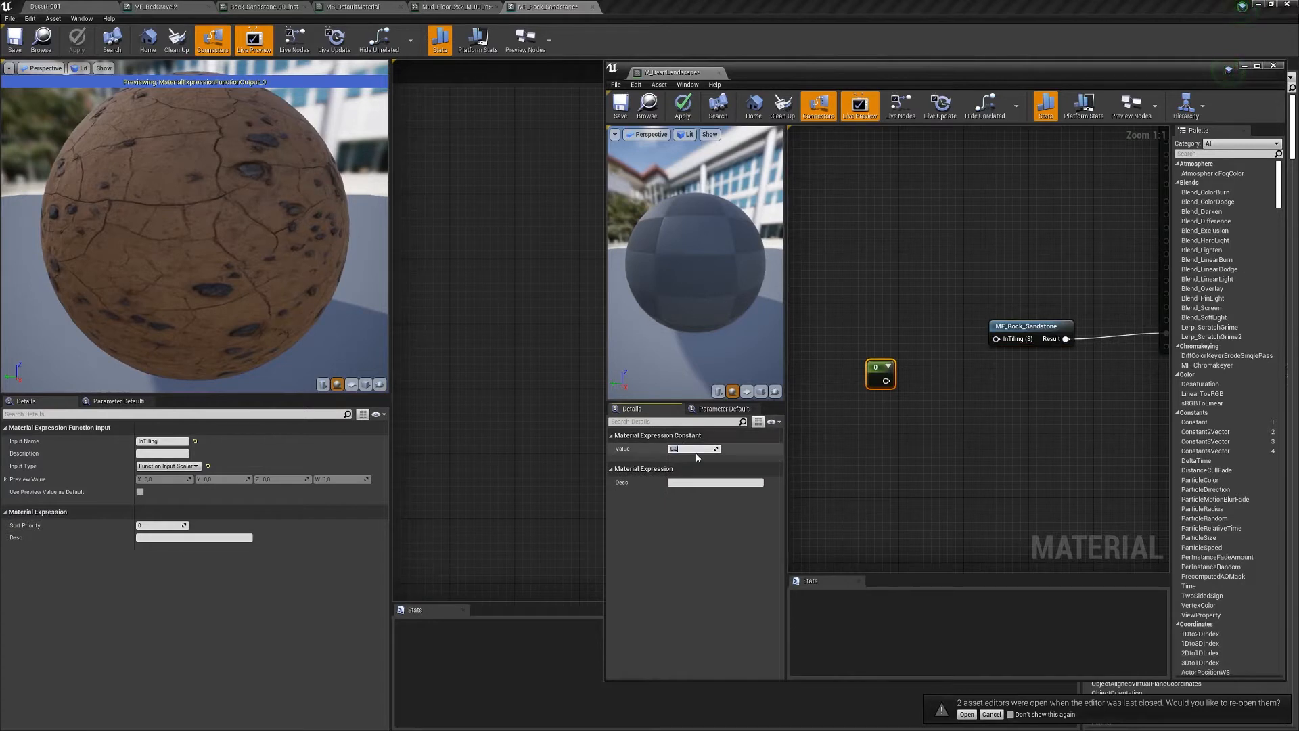
{"action": "left_click_drag", "start_coordinate": [892, 381], "coordinate": [996, 339]}
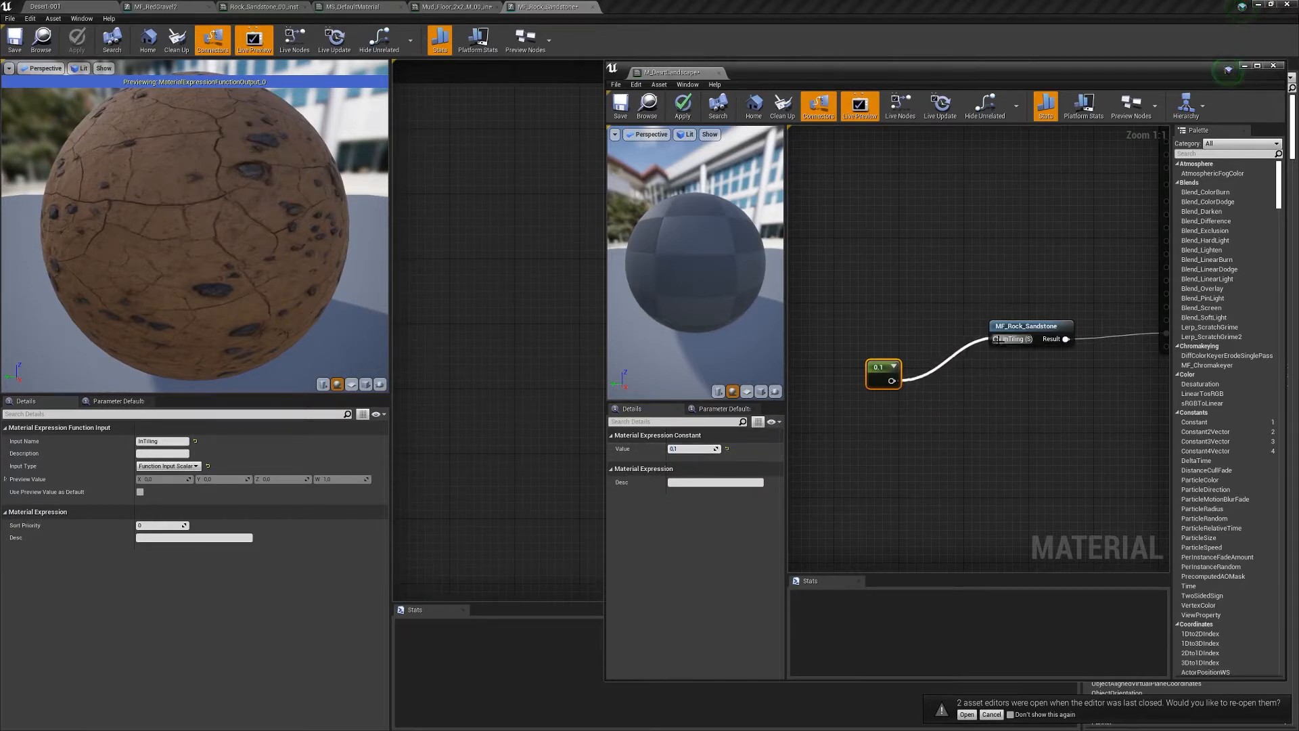
{"action": "left_click", "coordinate": [683, 103]}
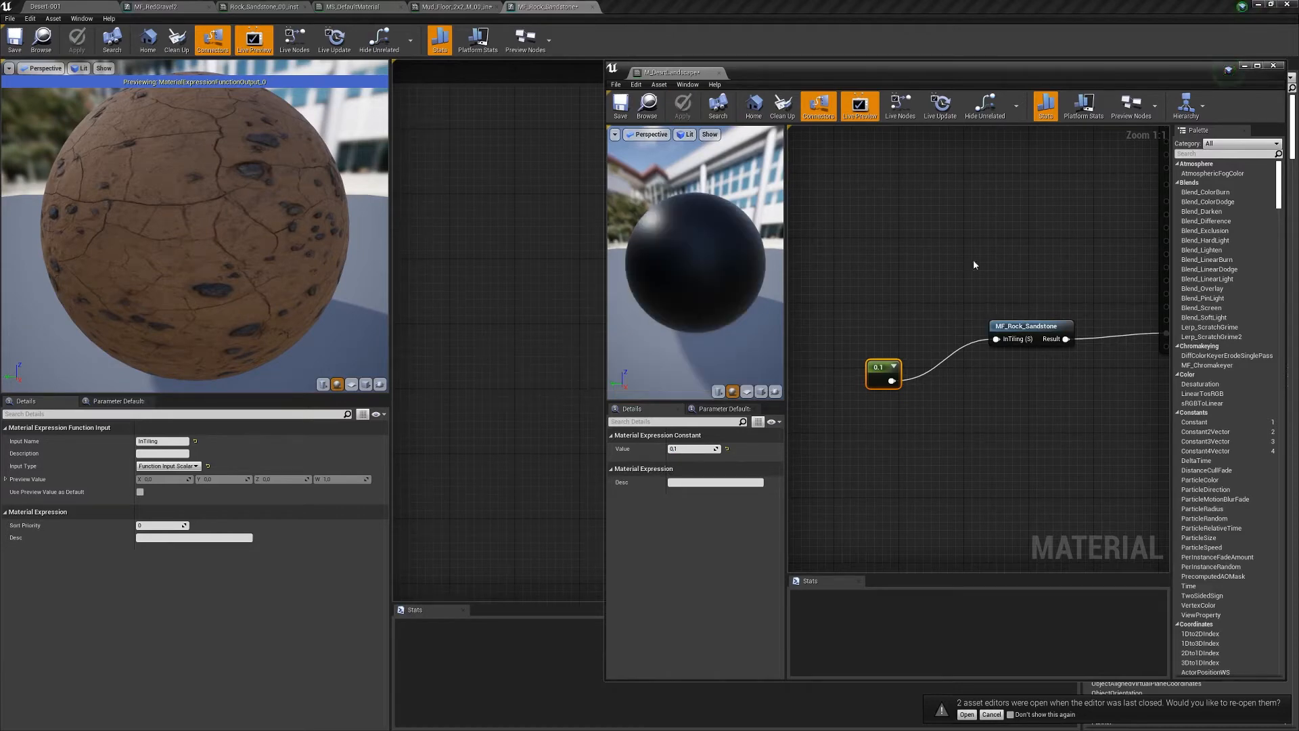
- Connect Blended Material to the result node and delete the unused MatLayerBlend_Standard node
{"action": "right_click_drag", "start_coordinate": [1130, 231], "coordinate": [966, 273]}
{"action": "right_click_drag", "start_coordinate": [1132, 277], "coordinate": [998, 379]}
{"action": "right_click_drag", "start_coordinate": [1020, 268], "coordinate": [933, 311]}
{"action": "left_click_drag", "start_coordinate": [898, 242], "coordinate": [1051, 243]}
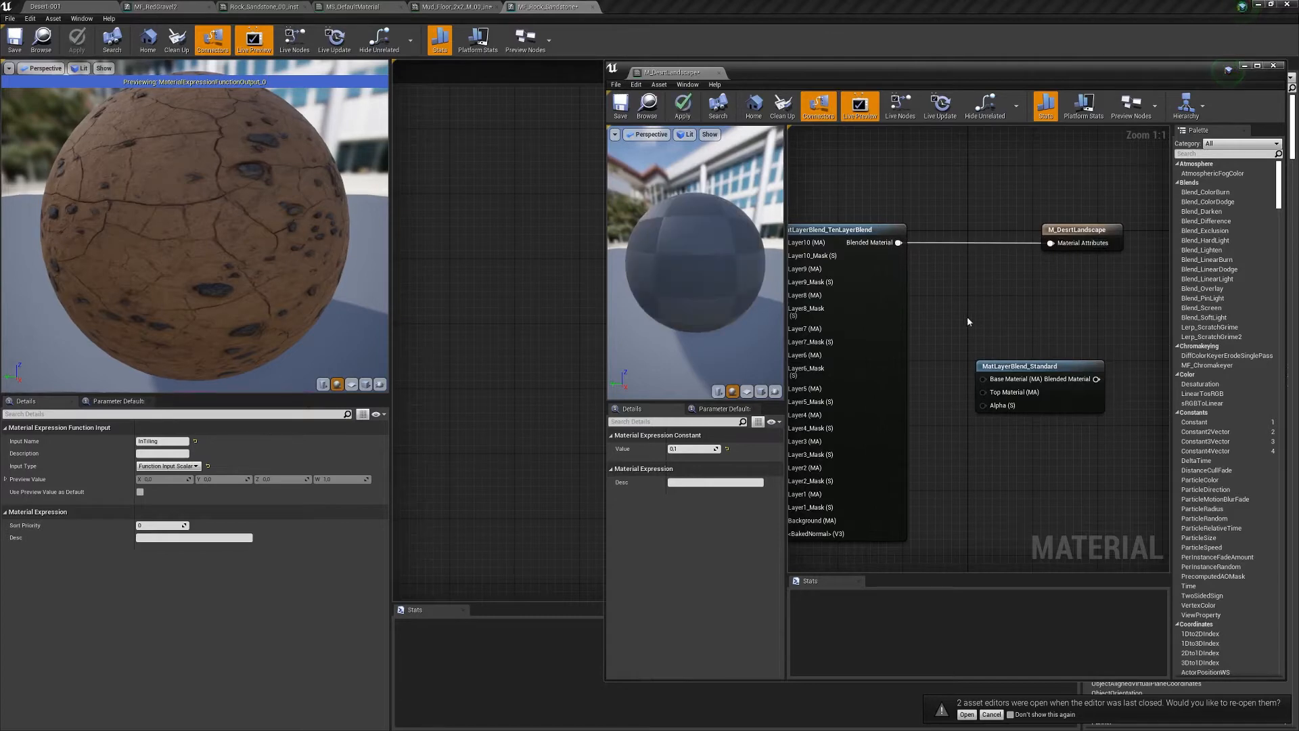
{"action": "left_click", "coordinate": [1018, 396]}
{"action": "key", "text": "Delete"}
- Widen the editor and tidy the TenLayerBlend, MF_Rock_Sandstone and 0.1 constant nodes together
{"action": "right_click_drag", "start_coordinate": [908, 344], "coordinate": [997, 350]}
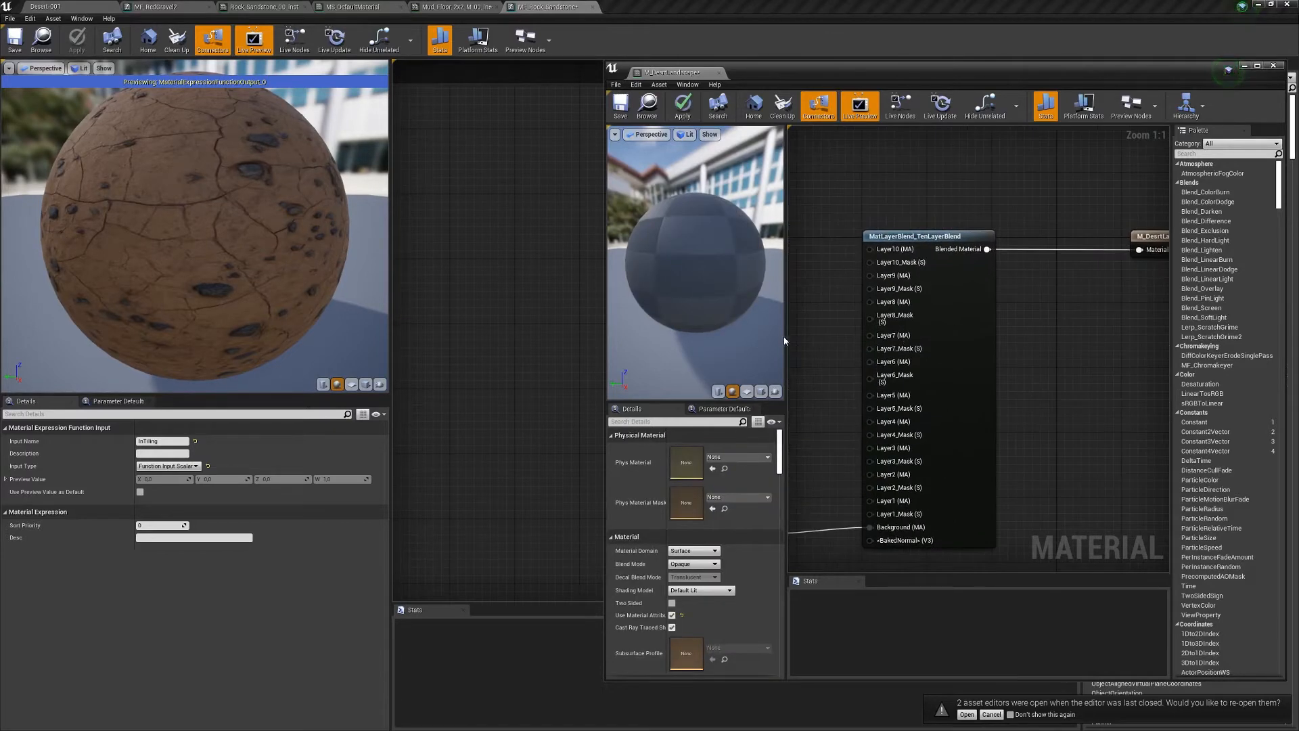
{"action": "left_click_drag", "start_coordinate": [786, 343], "coordinate": [717, 350]}
{"action": "left_click_drag", "start_coordinate": [606, 369], "coordinate": [453, 369]}
{"action": "left_click_drag", "start_coordinate": [735, 241], "coordinate": [789, 242]}
{"action": "right_click_drag", "start_coordinate": [808, 349], "coordinate": [1072, 273]}
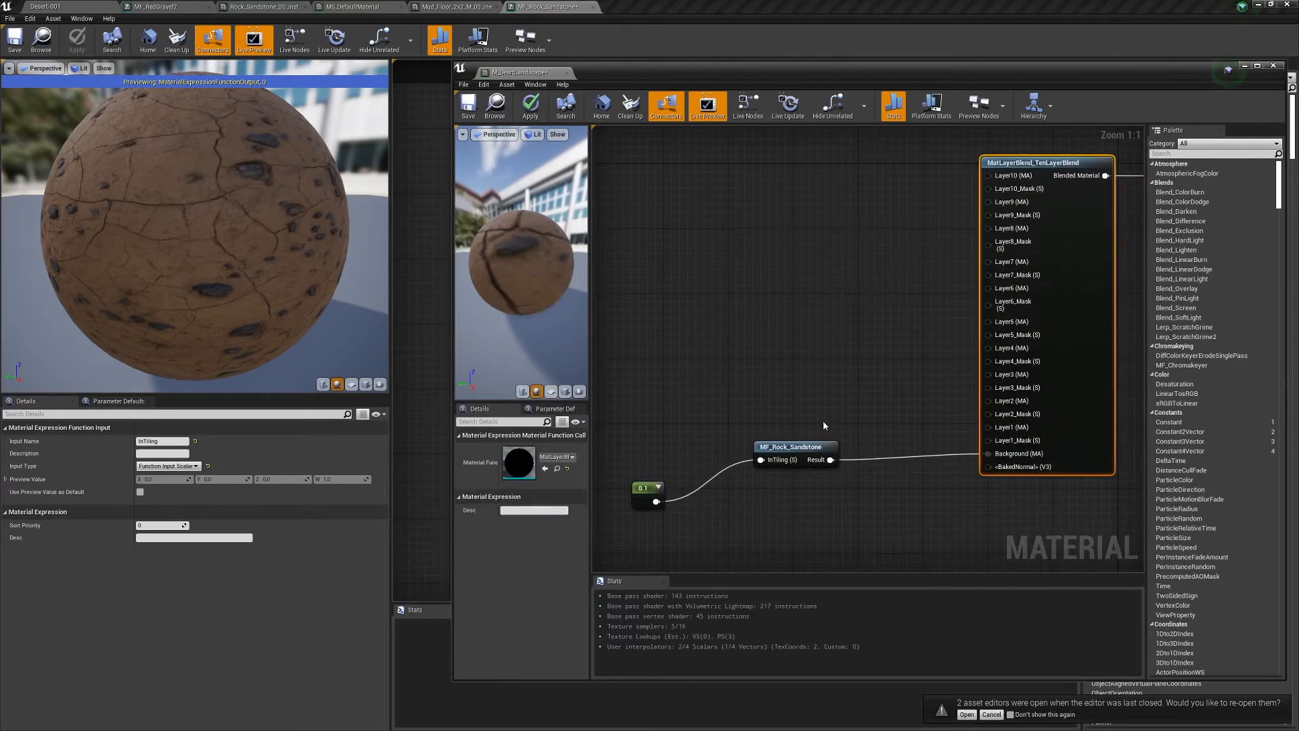
{"action": "left_click_drag", "start_coordinate": [792, 446], "coordinate": [857, 440]}
{"action": "left_click_drag", "start_coordinate": [657, 496], "coordinate": [761, 455]}
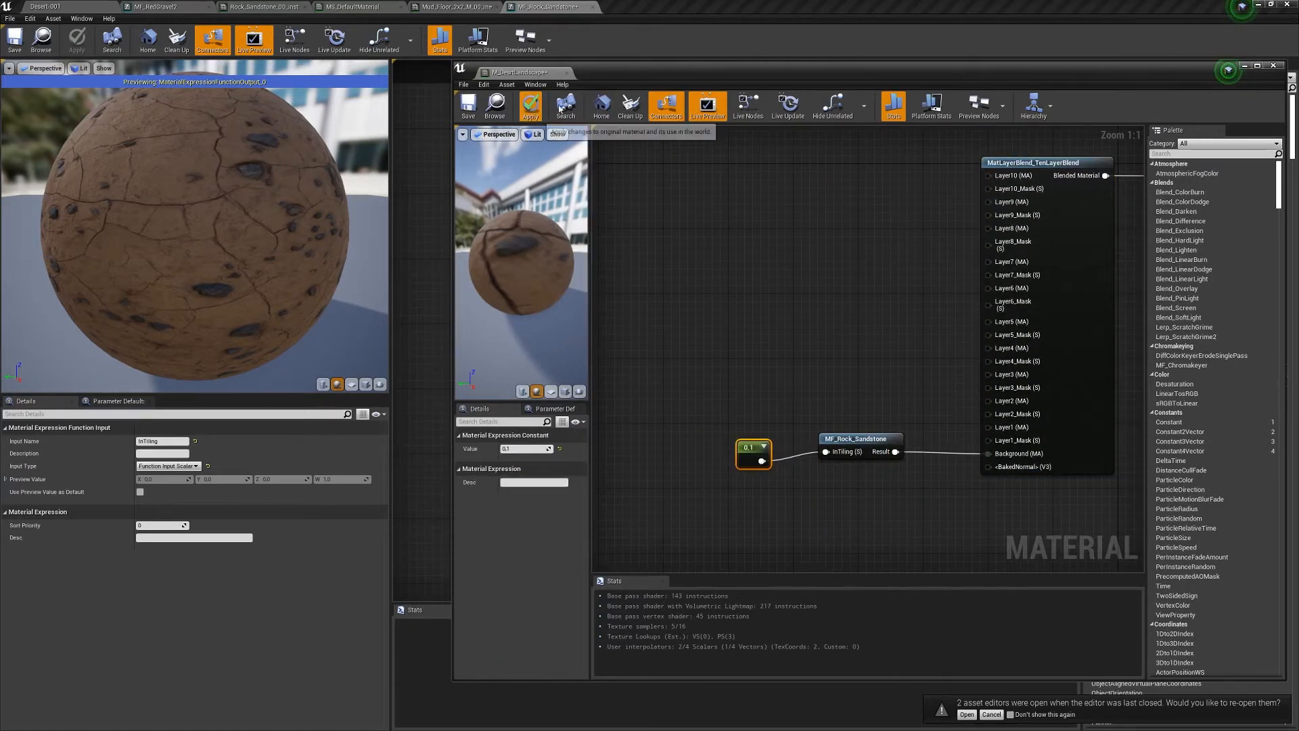
- Compile M_DesrtLandscape (143 instructions), hide the Palette, and move its window below the Desert-001 viewport
{"action": "left_click", "coordinate": [531, 106]}
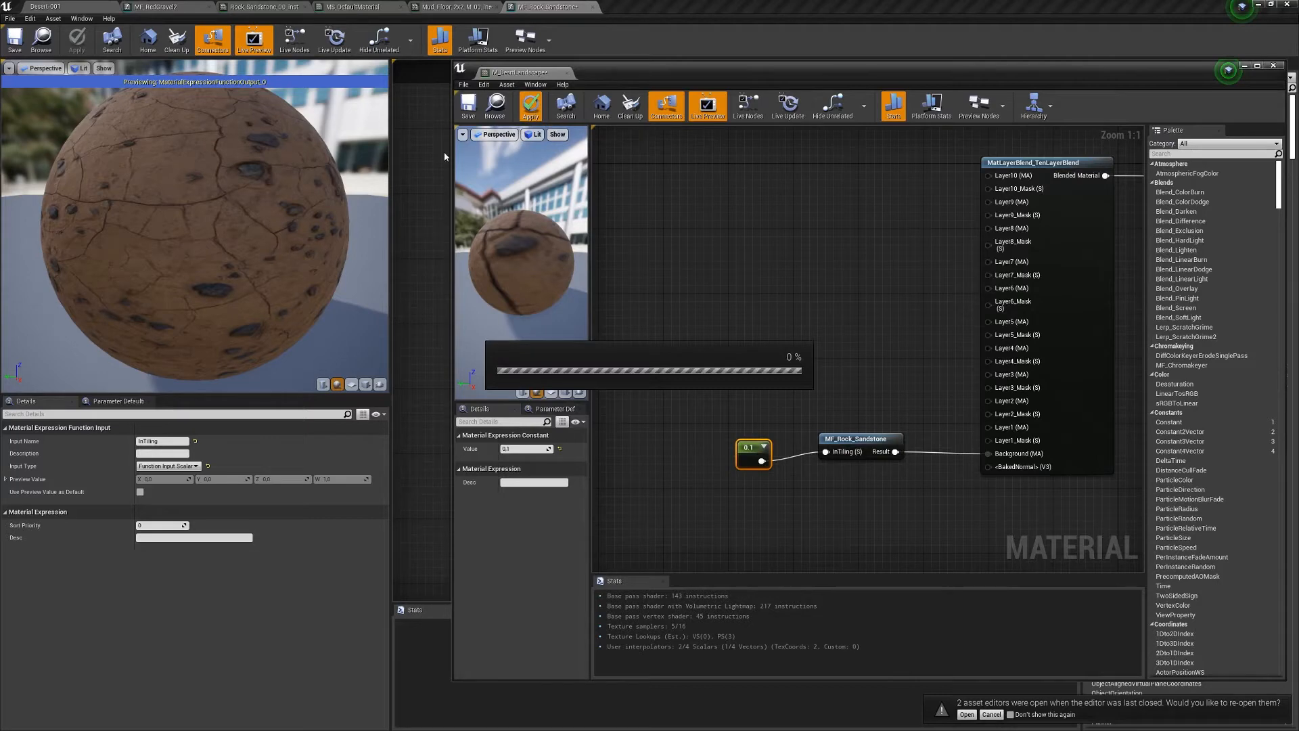
{"action": "left_click", "coordinate": [71, 8]}
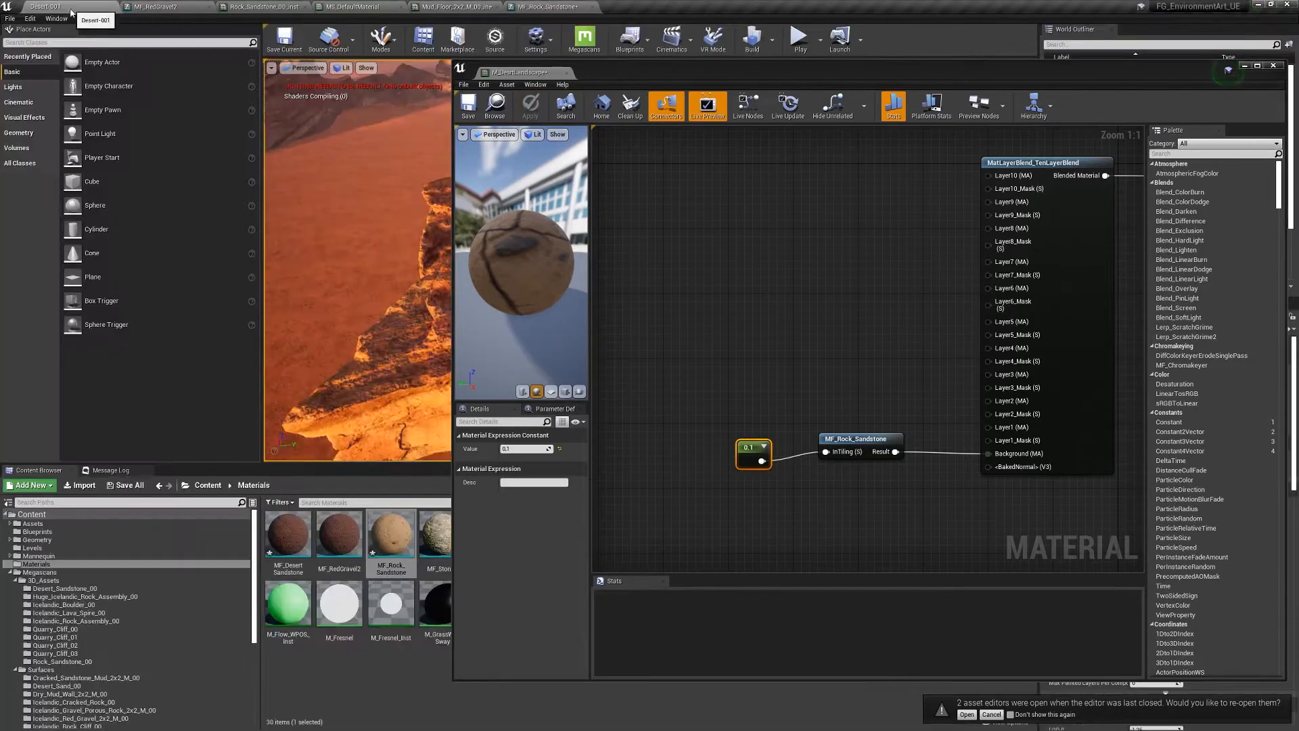
{"action": "left_click_drag", "start_coordinate": [451, 336], "coordinate": [789, 335]}
{"action": "left_click_drag", "start_coordinate": [1101, 78], "coordinate": [914, 59]}
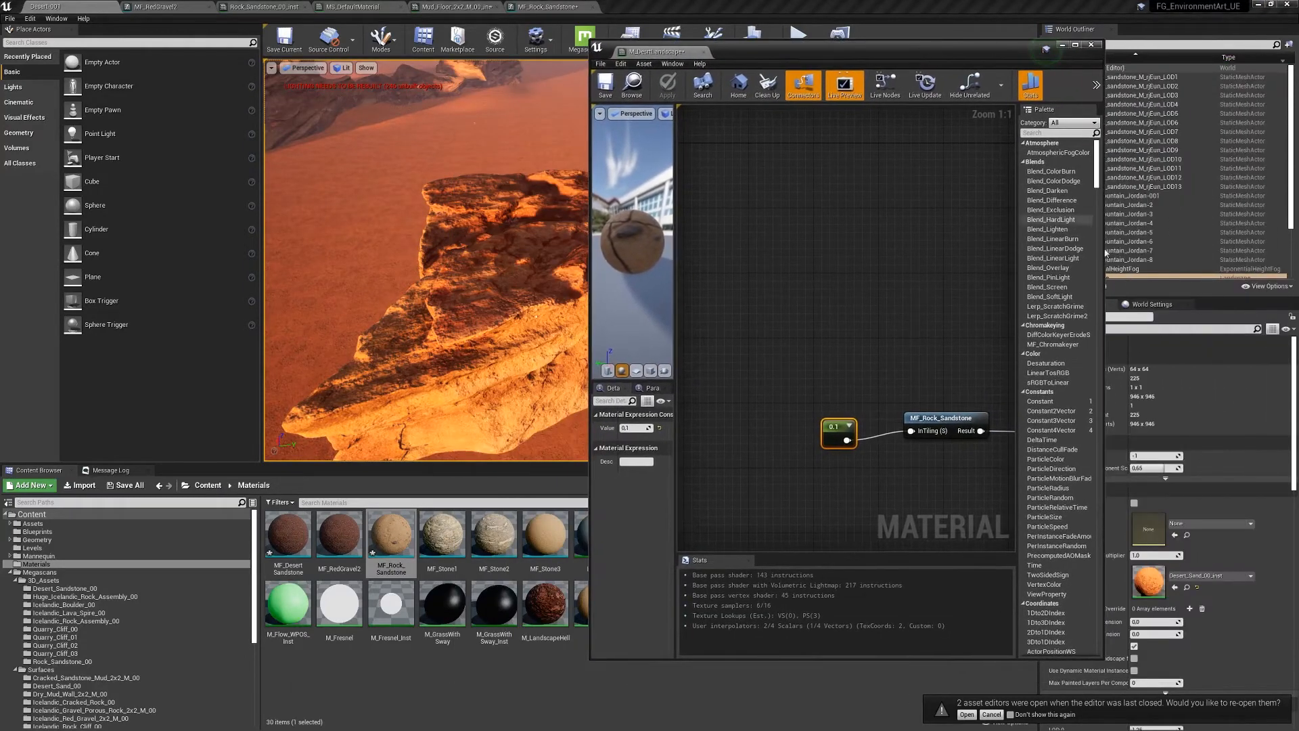
{"action": "left_click", "coordinate": [1090, 111]}
{"action": "left_click_drag", "start_coordinate": [933, 57], "coordinate": [771, 484]}
{"action": "left_click", "coordinate": [829, 312]}
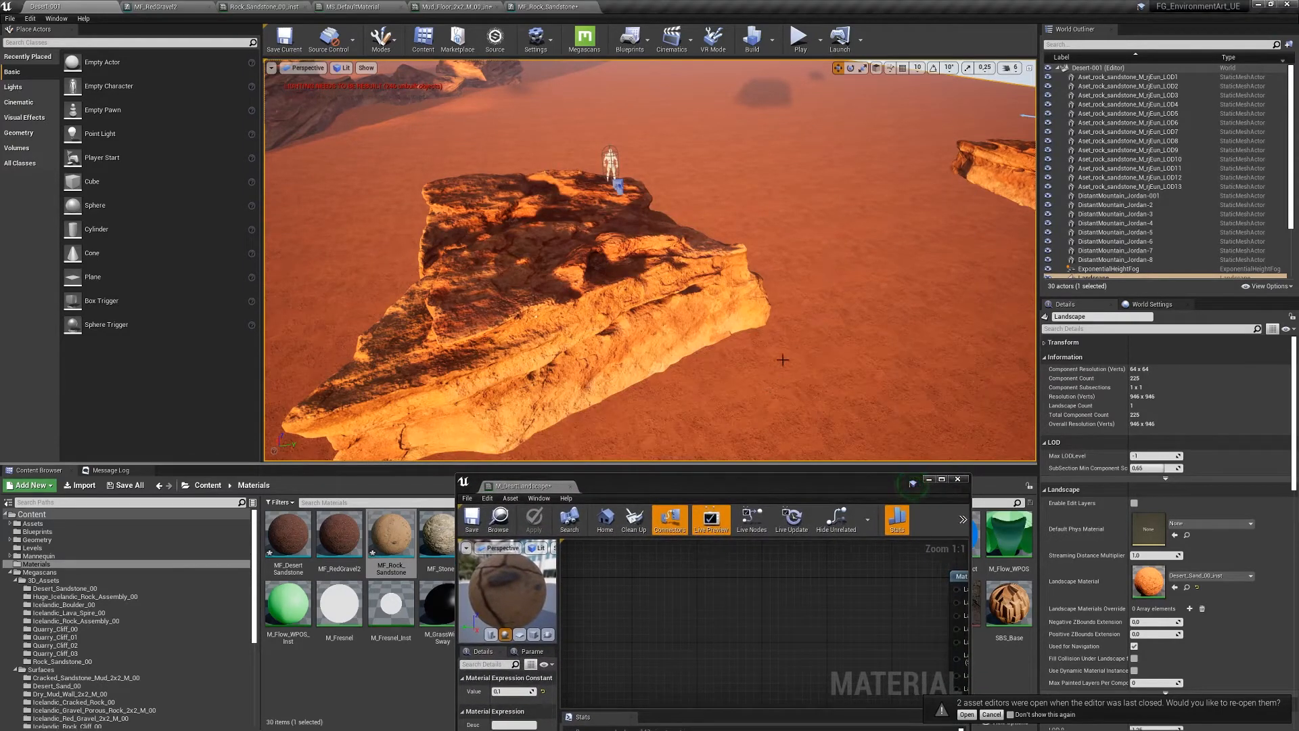
- Convert the 0.1 constant into a scalar parameter named TilingBaseLayer
{"action": "left_click_drag", "start_coordinate": [735, 490], "coordinate": [849, 175]}
{"action": "right_click_drag", "start_coordinate": [939, 327], "coordinate": [835, 313]}
{"action": "right_click", "coordinate": [835, 313]}
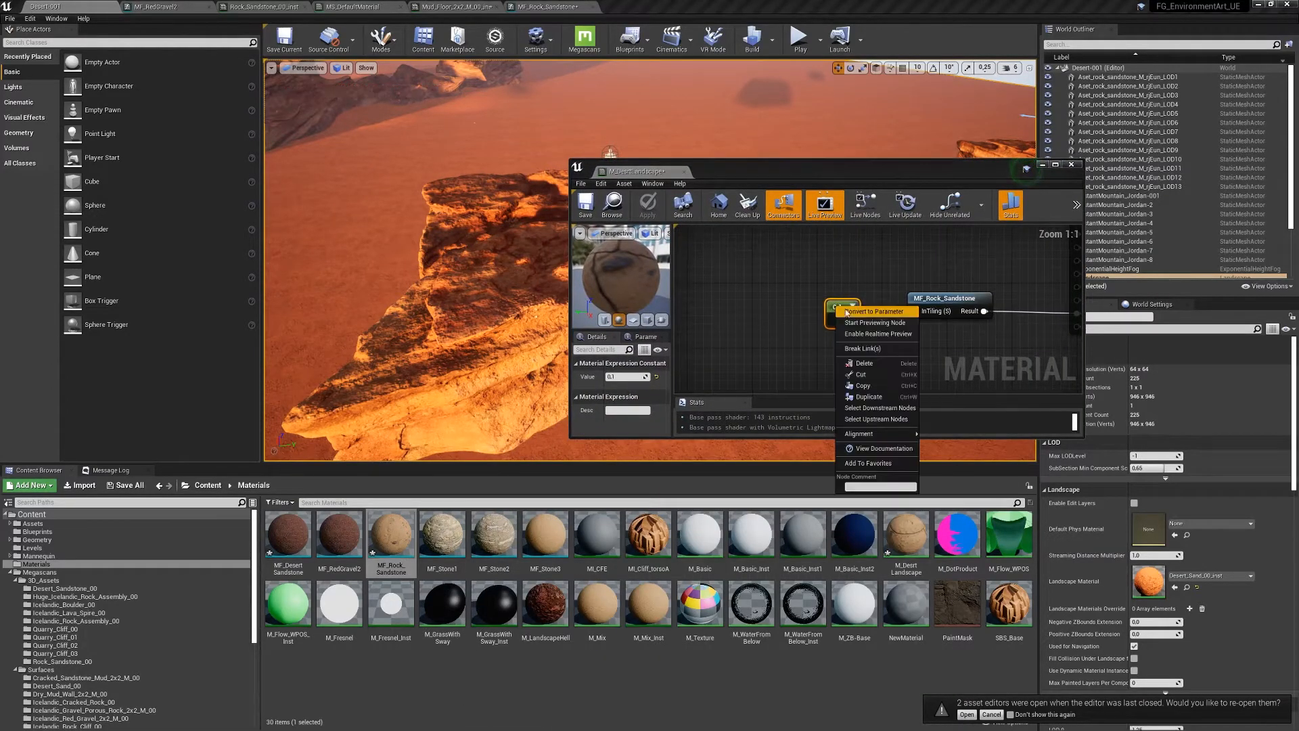
{"action": "left_click", "coordinate": [856, 313]}
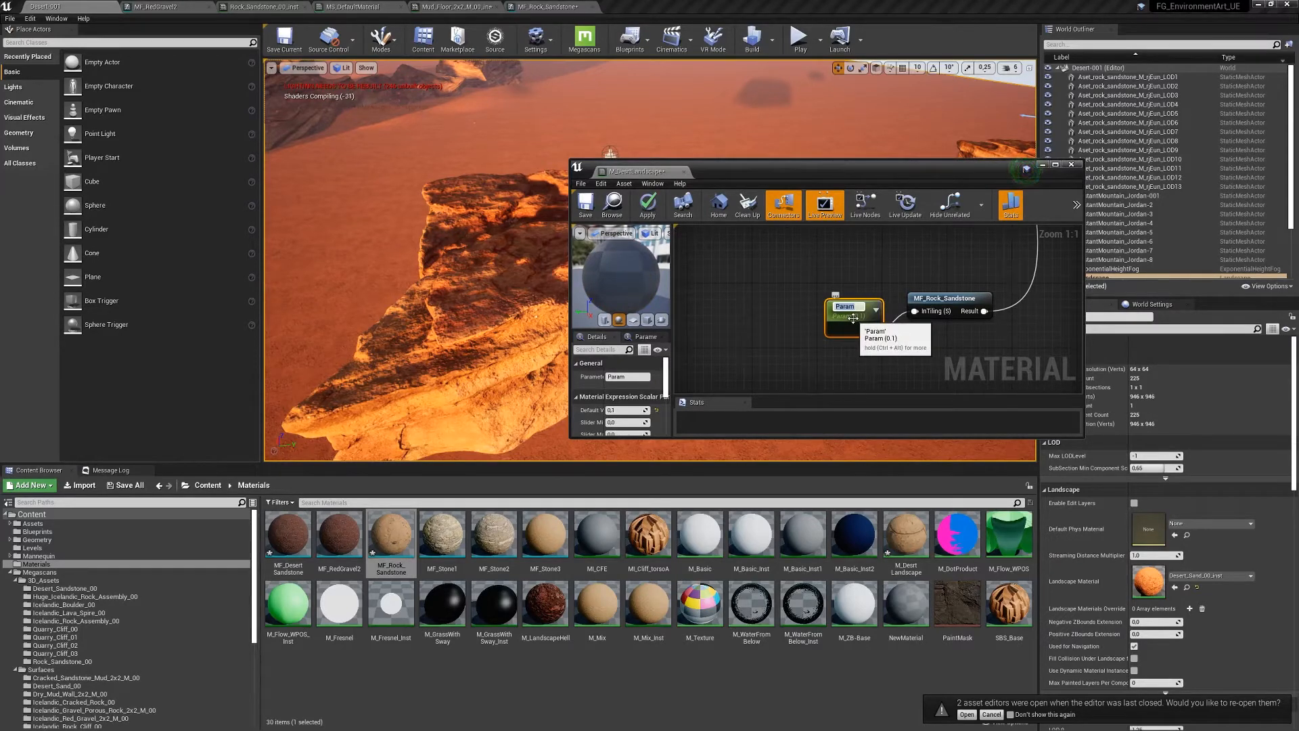
{"action": "type", "text": "TilingBase"}
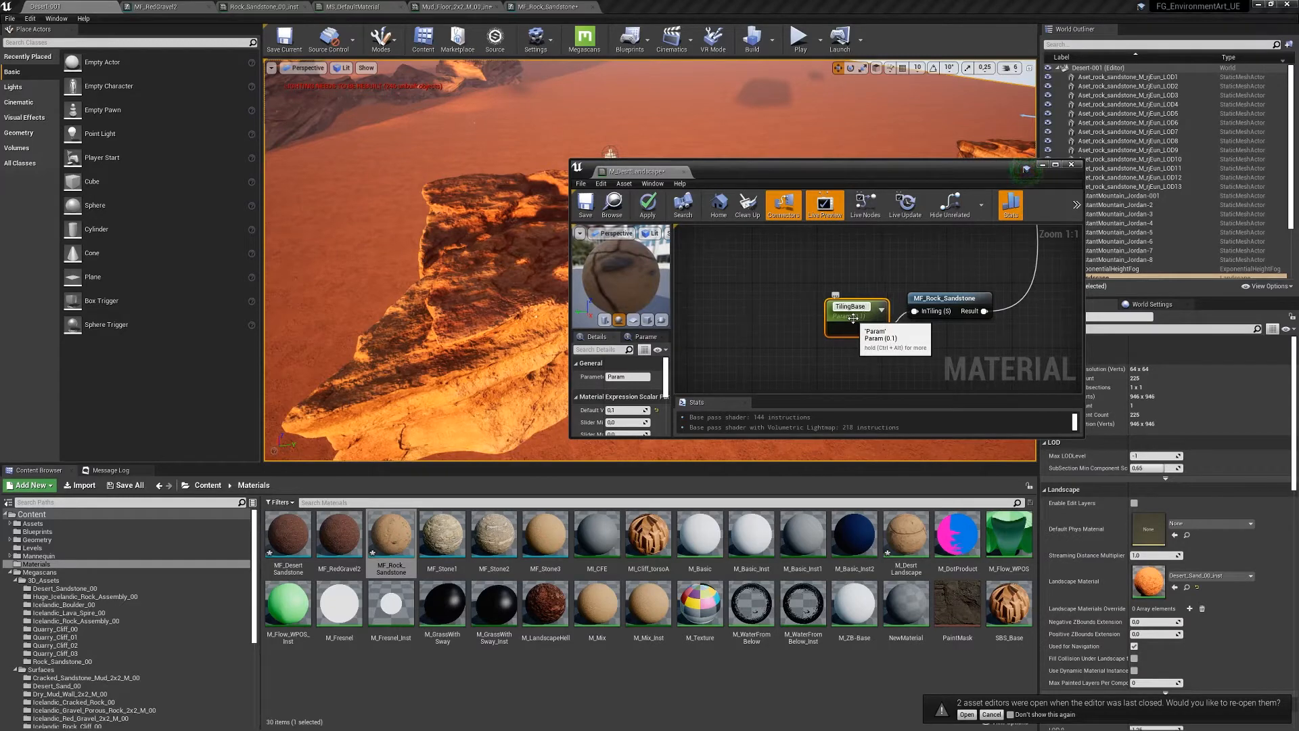
{"action": "type", "text": "Layer"}
{"action": "key", "text": "Return"}
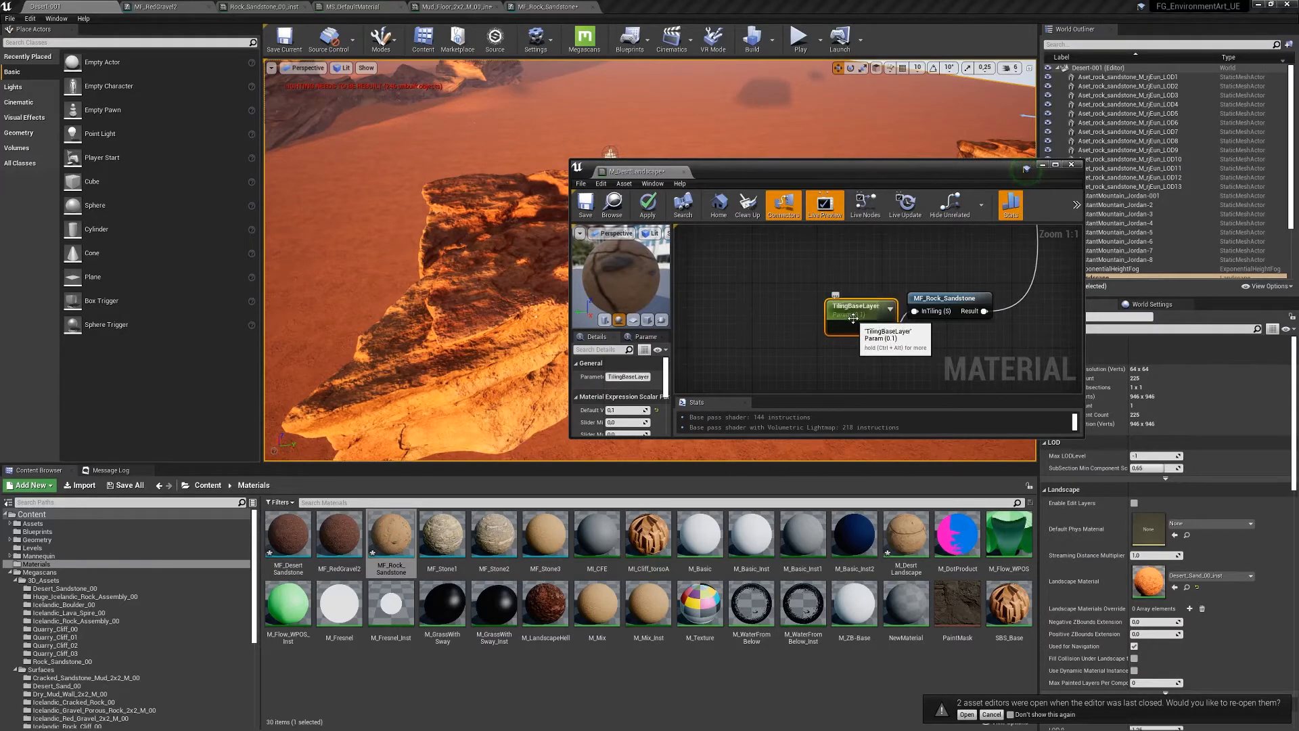
- Shift the TilingBaseLayer node left and open the MF_Rock_Sandstone function
{"action": "left_click_drag", "start_coordinate": [854, 318], "coordinate": [813, 311]}
{"action": "left_click_drag", "start_coordinate": [937, 315], "coordinate": [937, 323]}
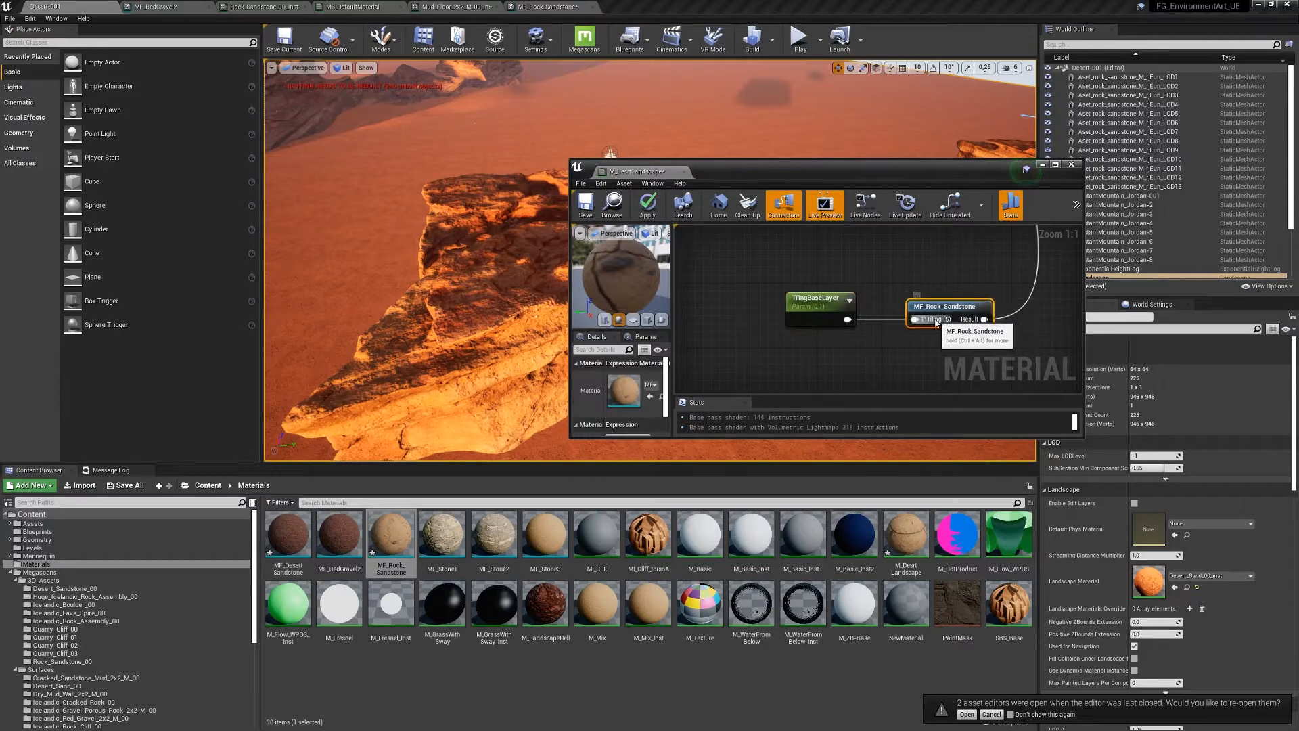
{"action": "double_click", "coordinate": [937, 323]}
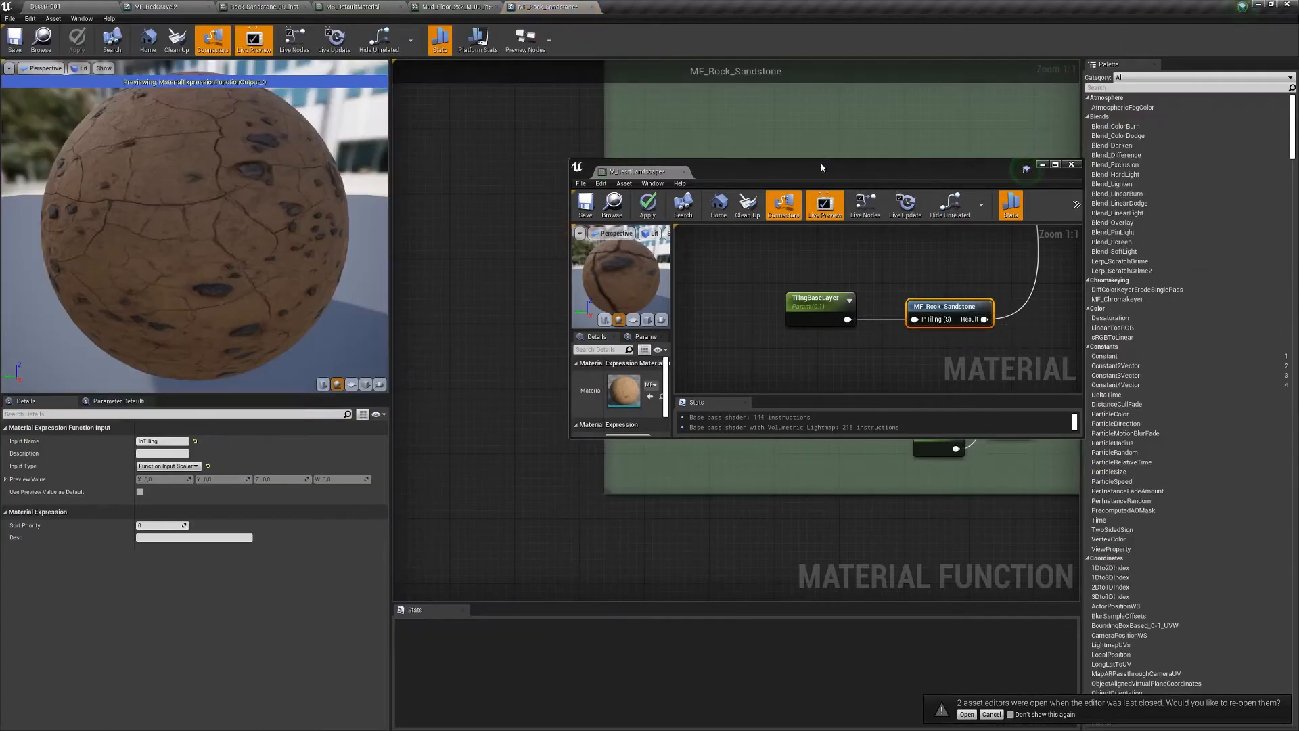
- Place a FunctionInput node named In above TexCoord[0], keeping Vector 3 as its input type
{"action": "left_click_drag", "start_coordinate": [821, 167], "coordinate": [683, 545]}
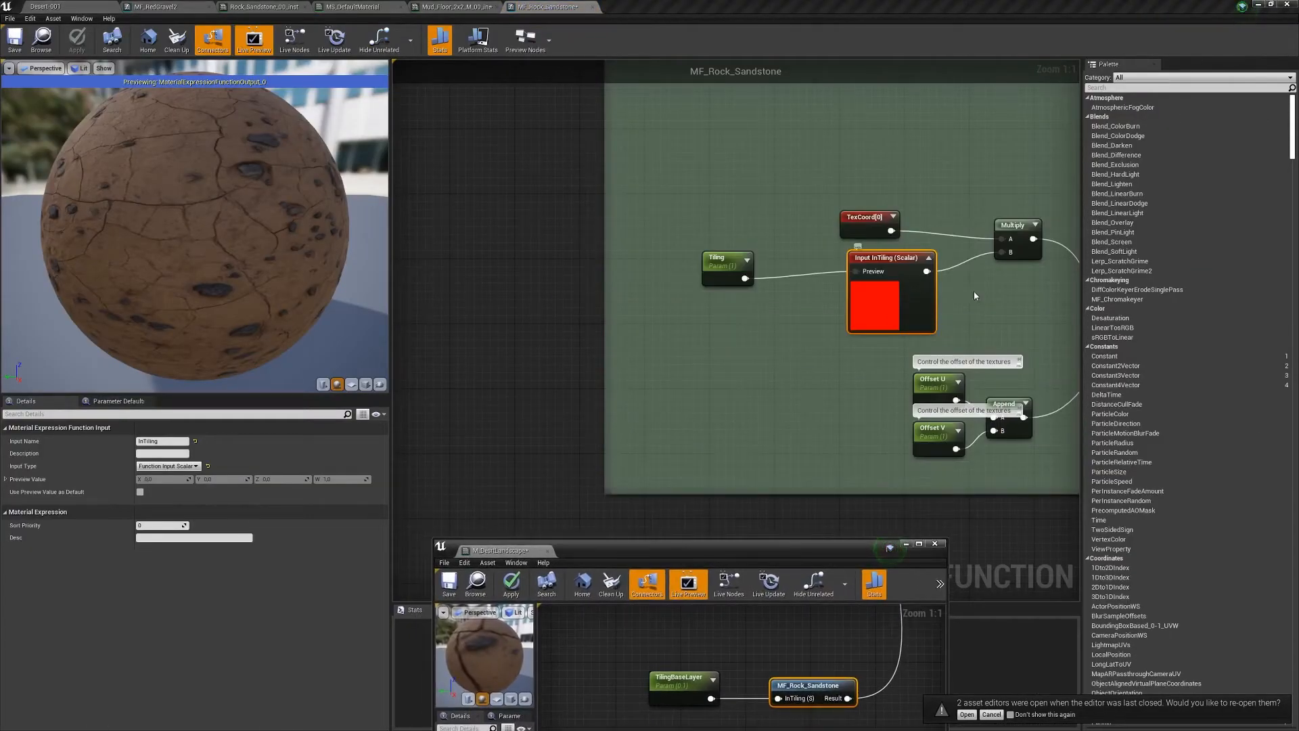
{"action": "right_click_drag", "start_coordinate": [975, 295], "coordinate": [797, 317]}
{"action": "right_click", "coordinate": [716, 172]}
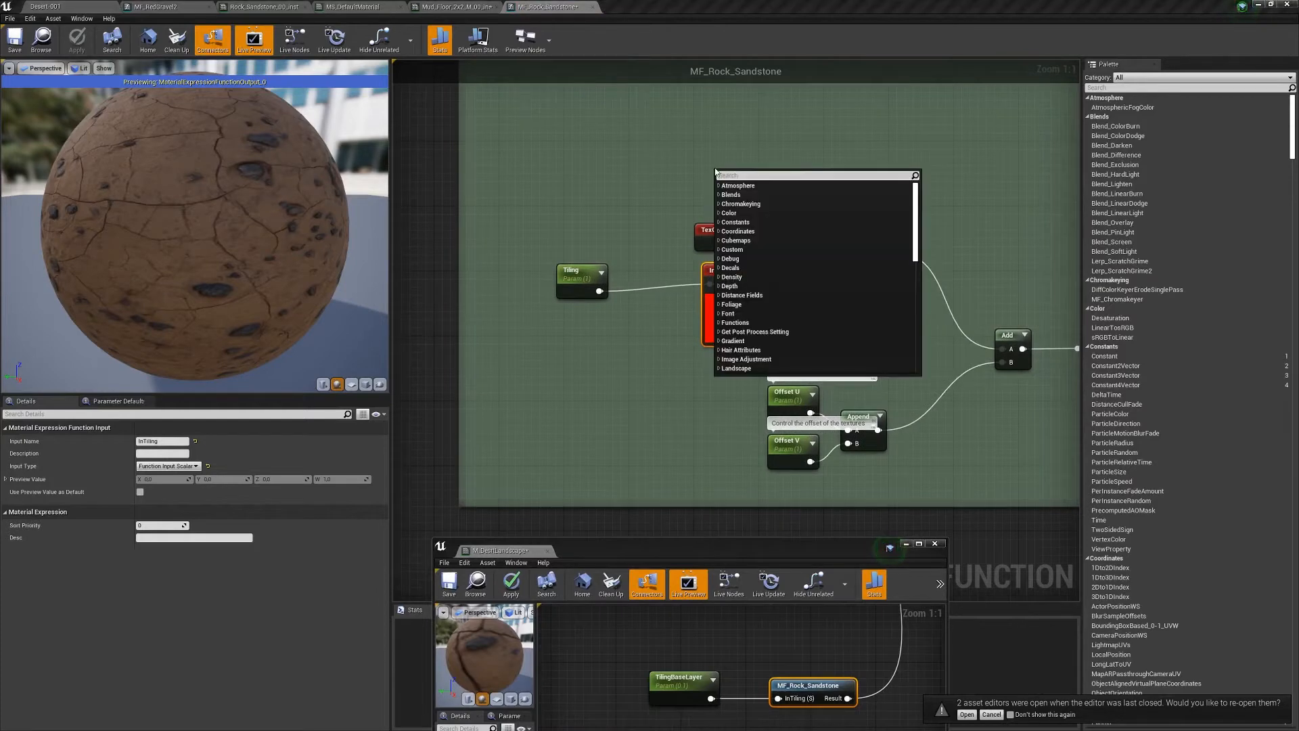
{"action": "type", "text": "functi"}
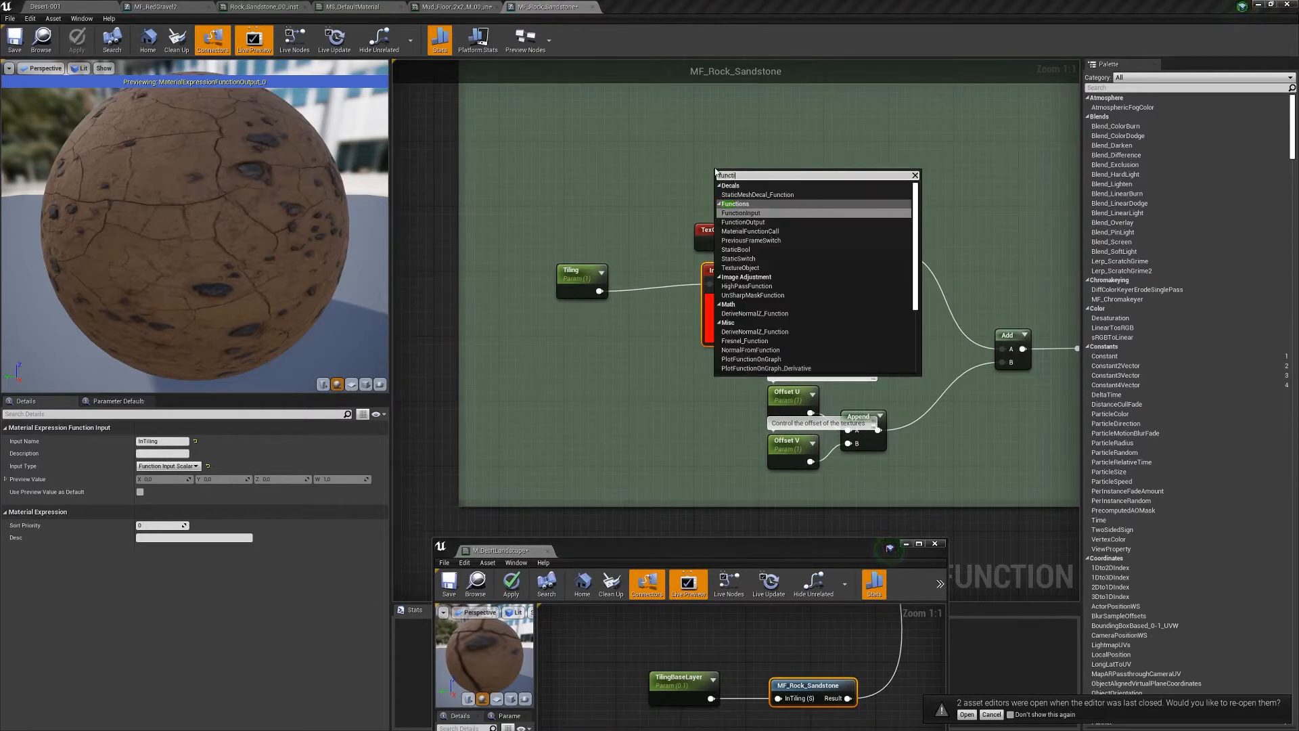
{"action": "type", "text": "n"}
{"action": "key", "text": "BackSpace"}
{"action": "key", "text": "Return"}
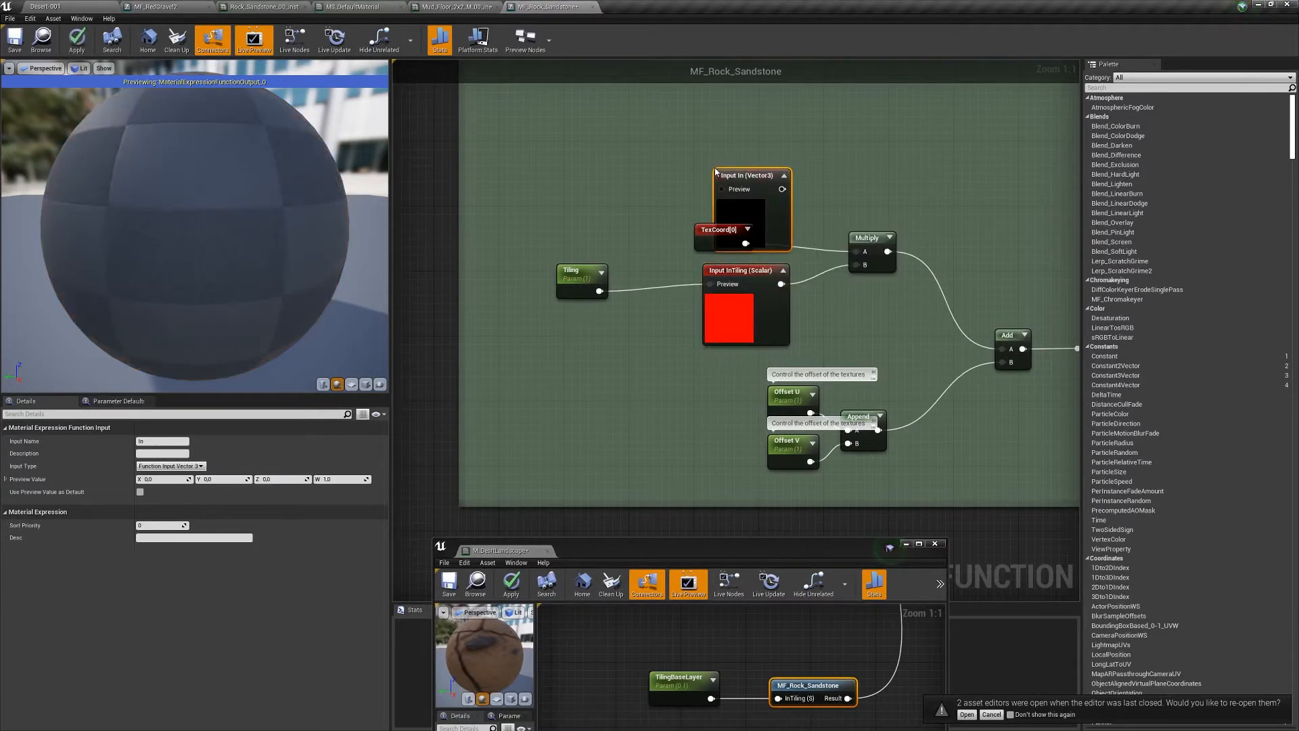
{"action": "left_click_drag", "start_coordinate": [746, 172], "coordinate": [715, 158]}
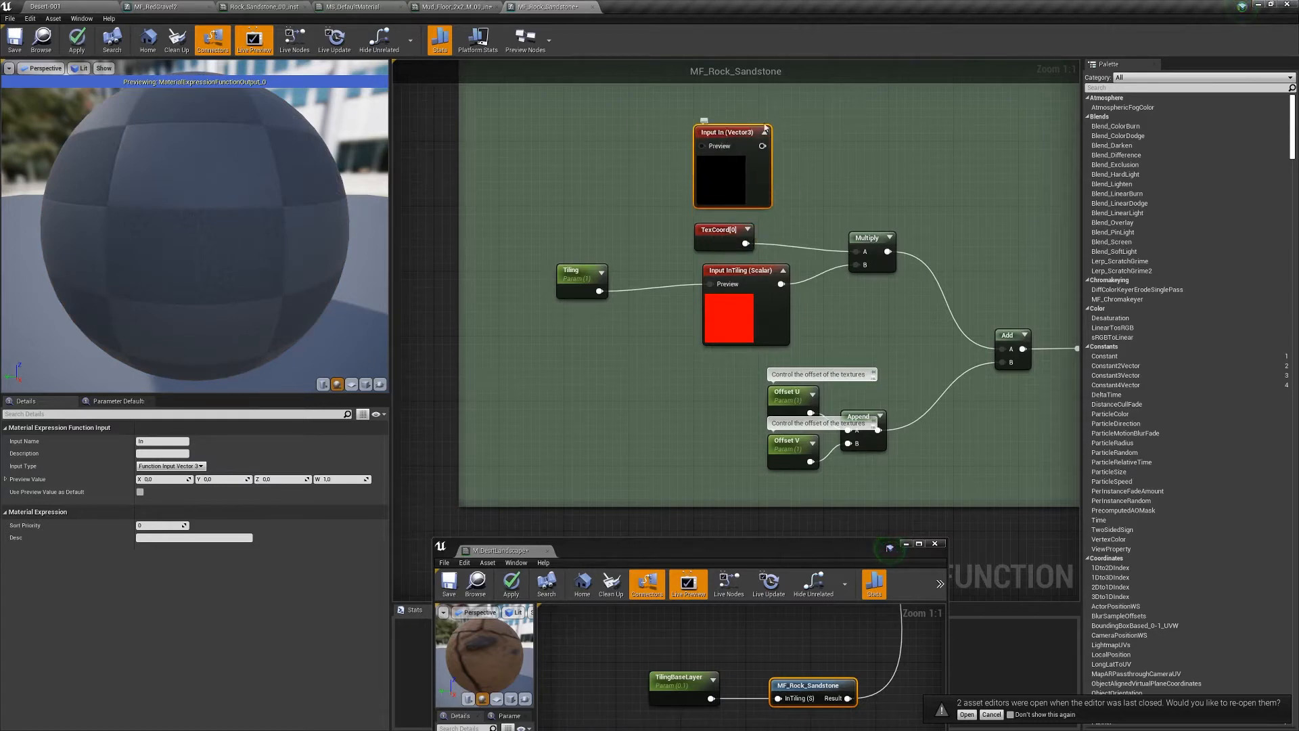
{"action": "left_click", "coordinate": [171, 466]}
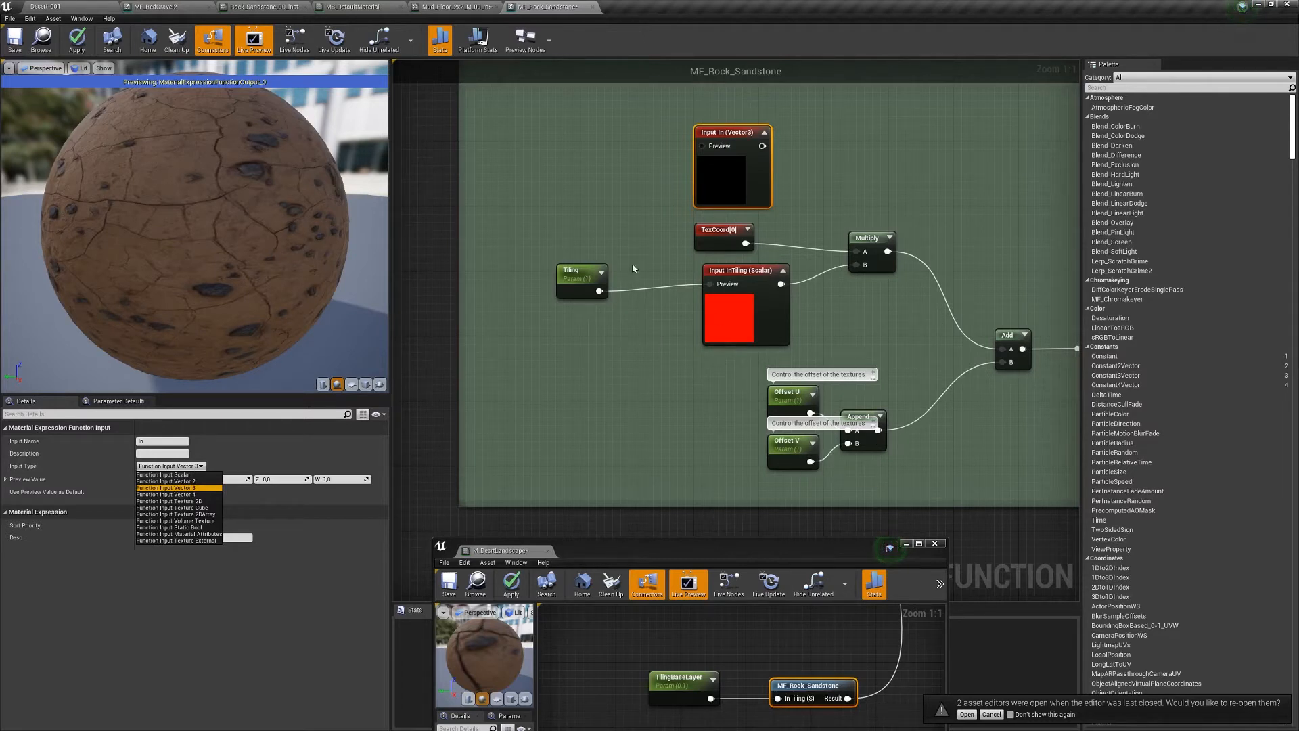
{"action": "left_click", "coordinate": [667, 129]}
- Delete the In function input node, confirming Yes in the deletion dialog
{"action": "key", "text": "Delete"}
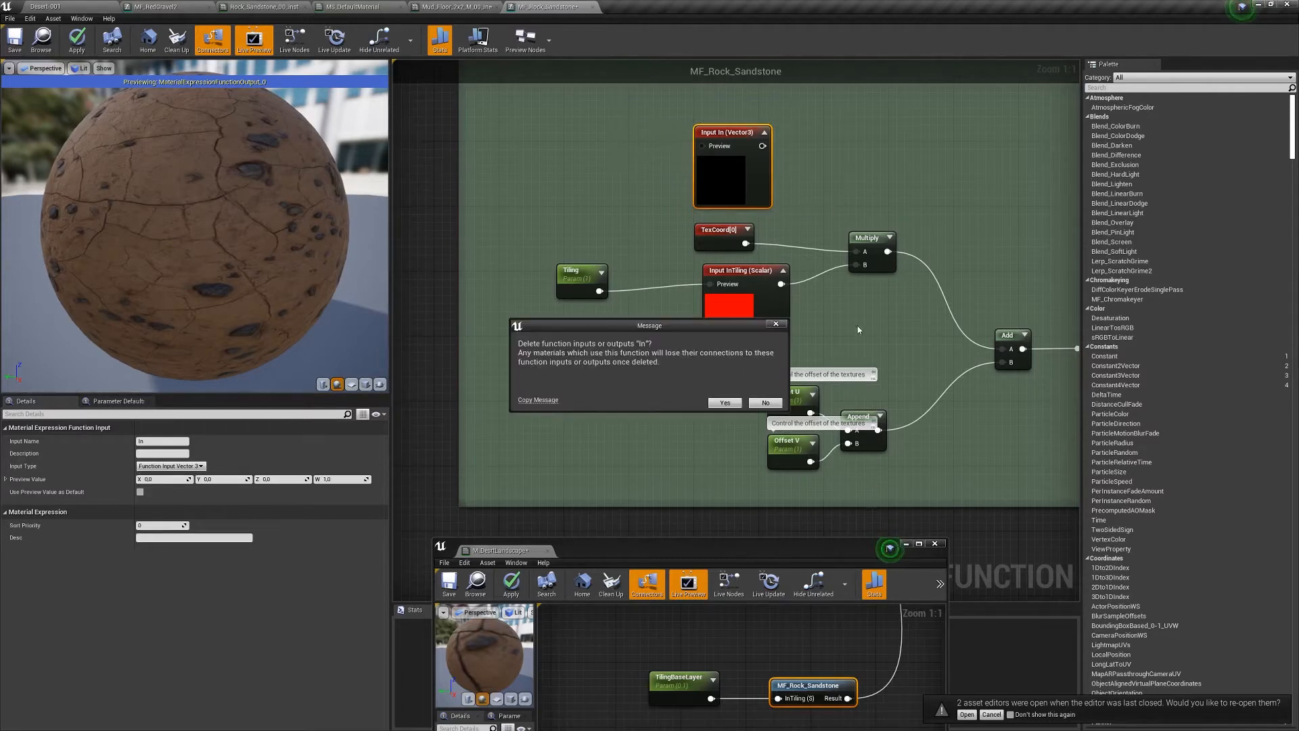
{"action": "left_click", "coordinate": [765, 404]}
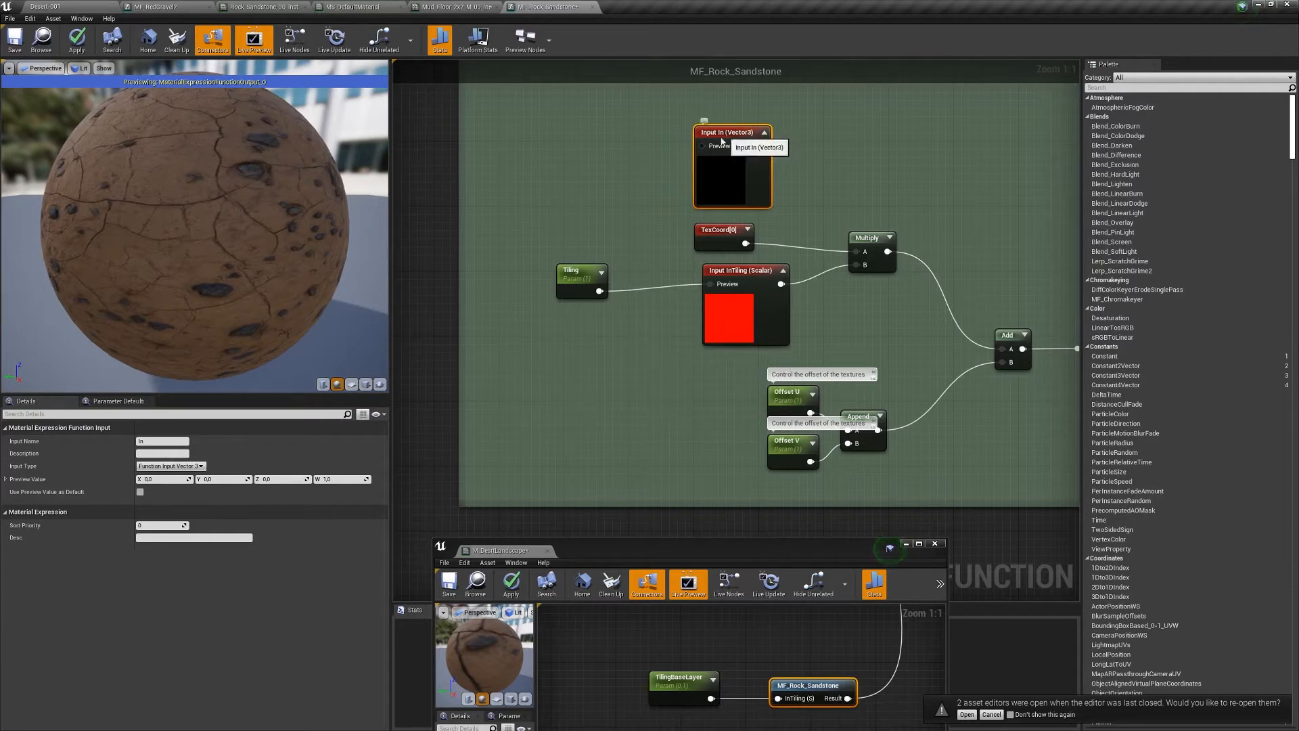
{"action": "left_click_drag", "start_coordinate": [729, 131], "coordinate": [737, 115]}
{"action": "key", "text": "Delete"}
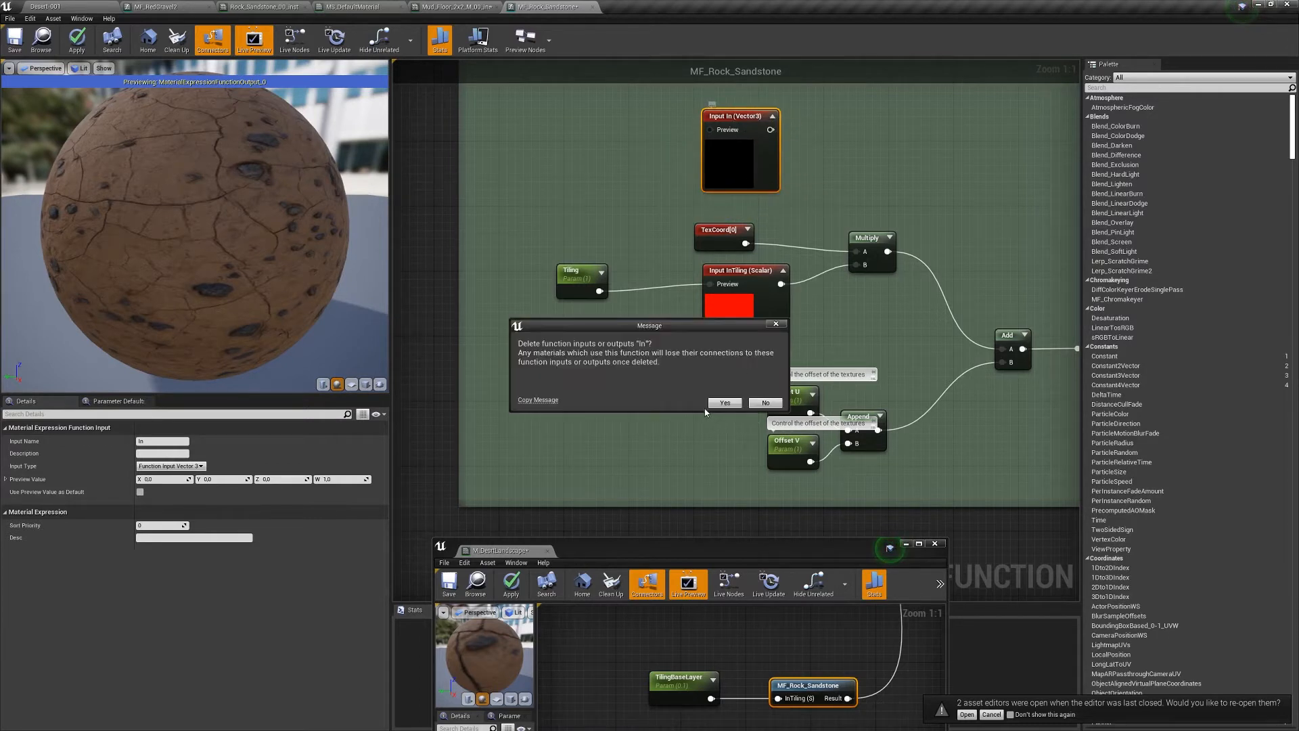
{"action": "left_click", "coordinate": [724, 403]}
- Bring the Roughness group into view and apply the MF_Rock_Sandstone changes
{"action": "right_click_drag", "start_coordinate": [720, 460], "coordinate": [578, 430]}
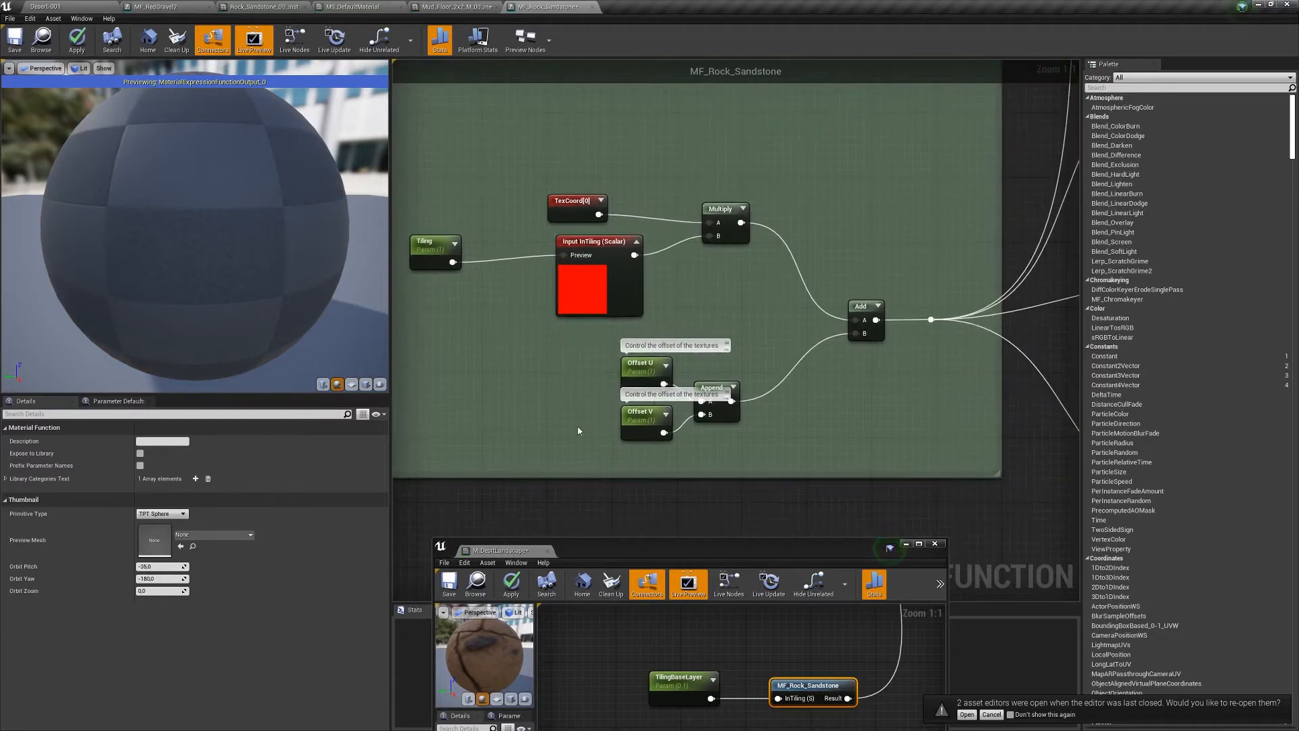
{"action": "right_click_drag", "start_coordinate": [802, 316], "coordinate": [558, 359]}
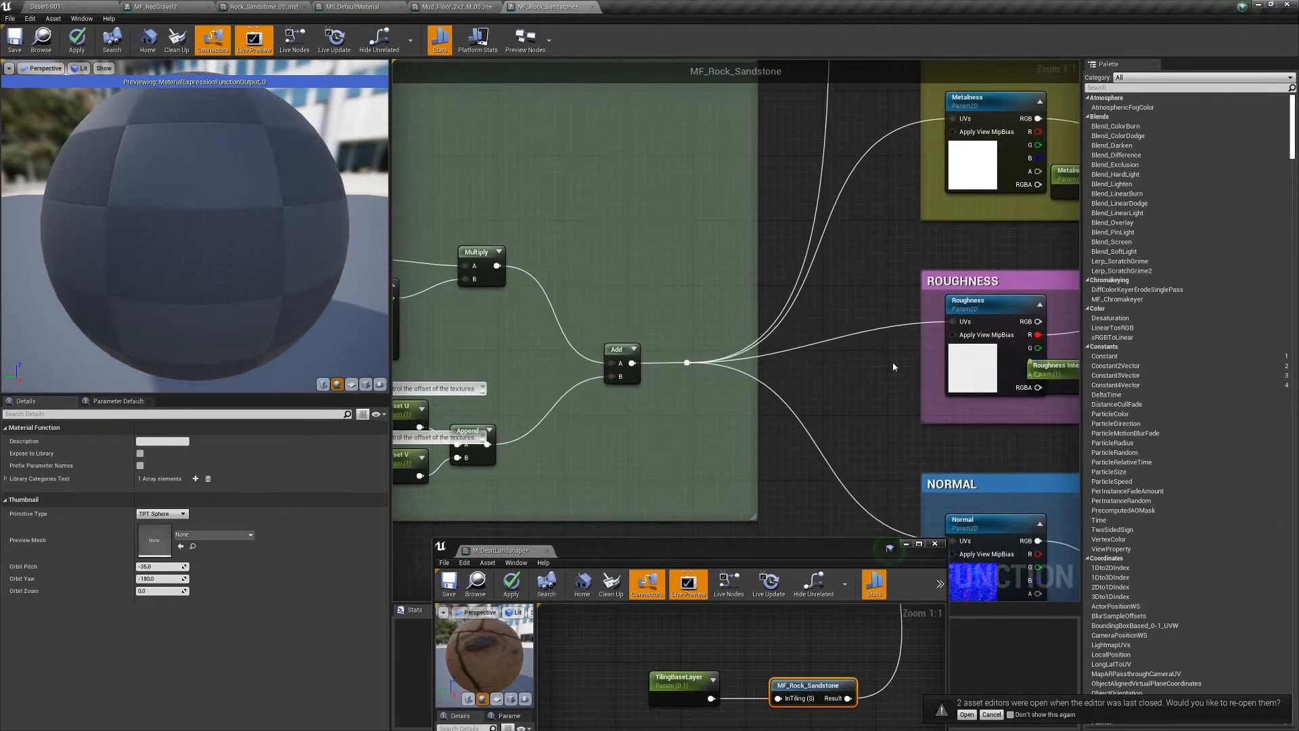
{"action": "right_click_drag", "start_coordinate": [892, 363], "coordinate": [659, 366]}
{"action": "left_click_drag", "start_coordinate": [823, 370], "coordinate": [854, 388]}
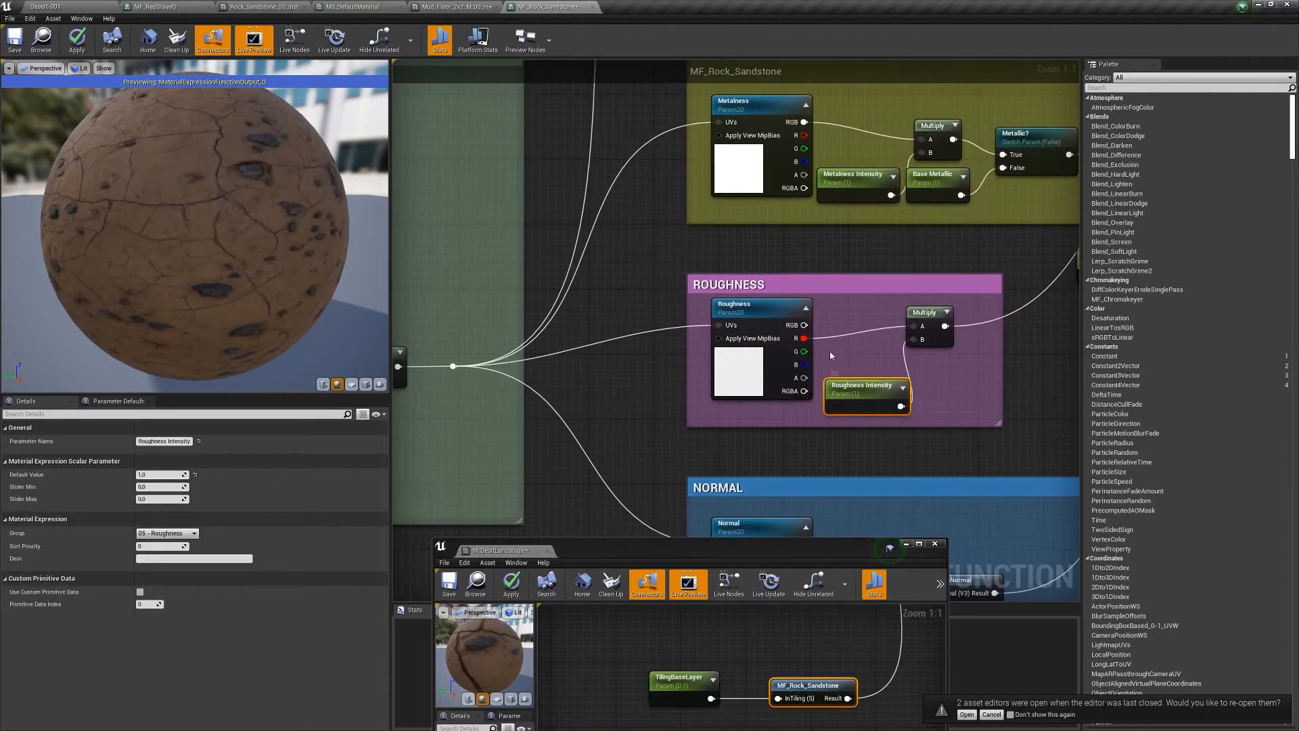
{"action": "left_click", "coordinate": [77, 39]}
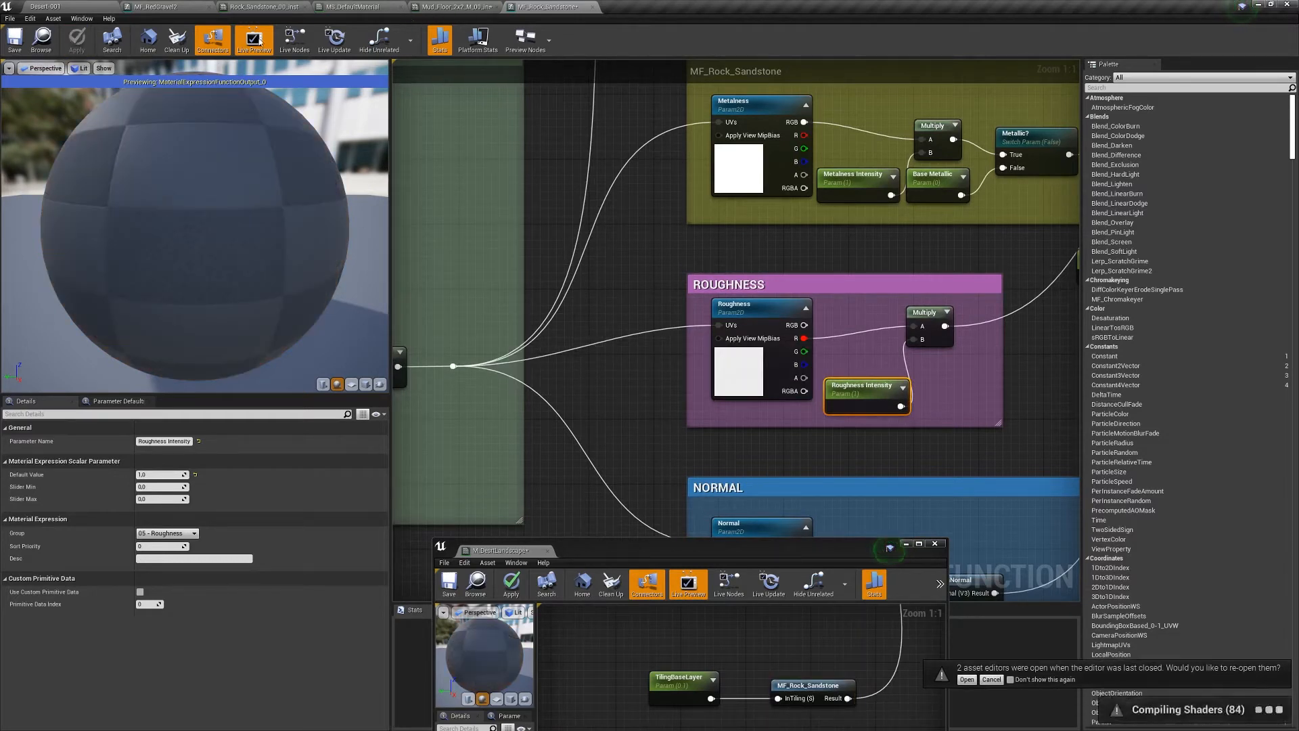
- Back in Desert-001, recompile and save the M_DesrtLandscape material
{"action": "left_click", "coordinate": [71, 8]}
{"action": "left_click_drag", "start_coordinate": [715, 558], "coordinate": [686, 229]}
{"action": "left_click", "coordinate": [481, 257]}
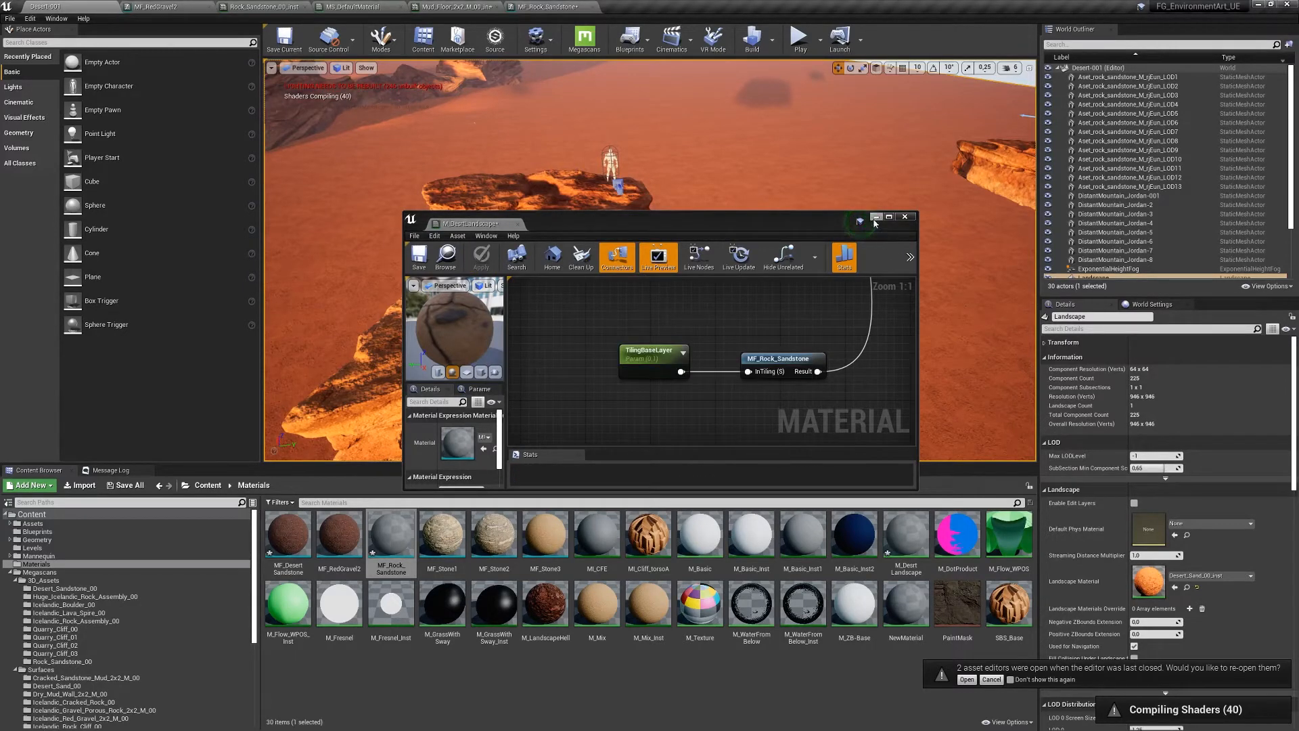
{"action": "left_click_drag", "start_coordinate": [836, 220], "coordinate": [799, 396]}
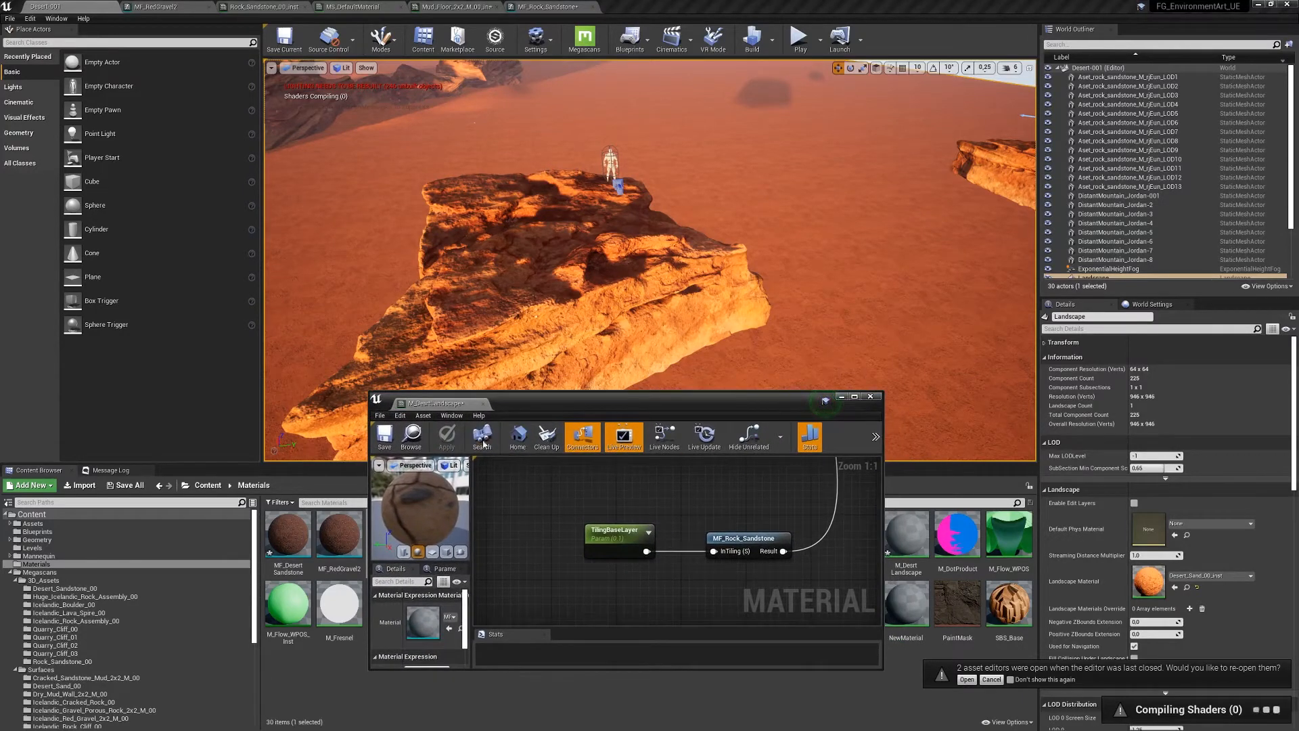
{"action": "left_click", "coordinate": [384, 437]}
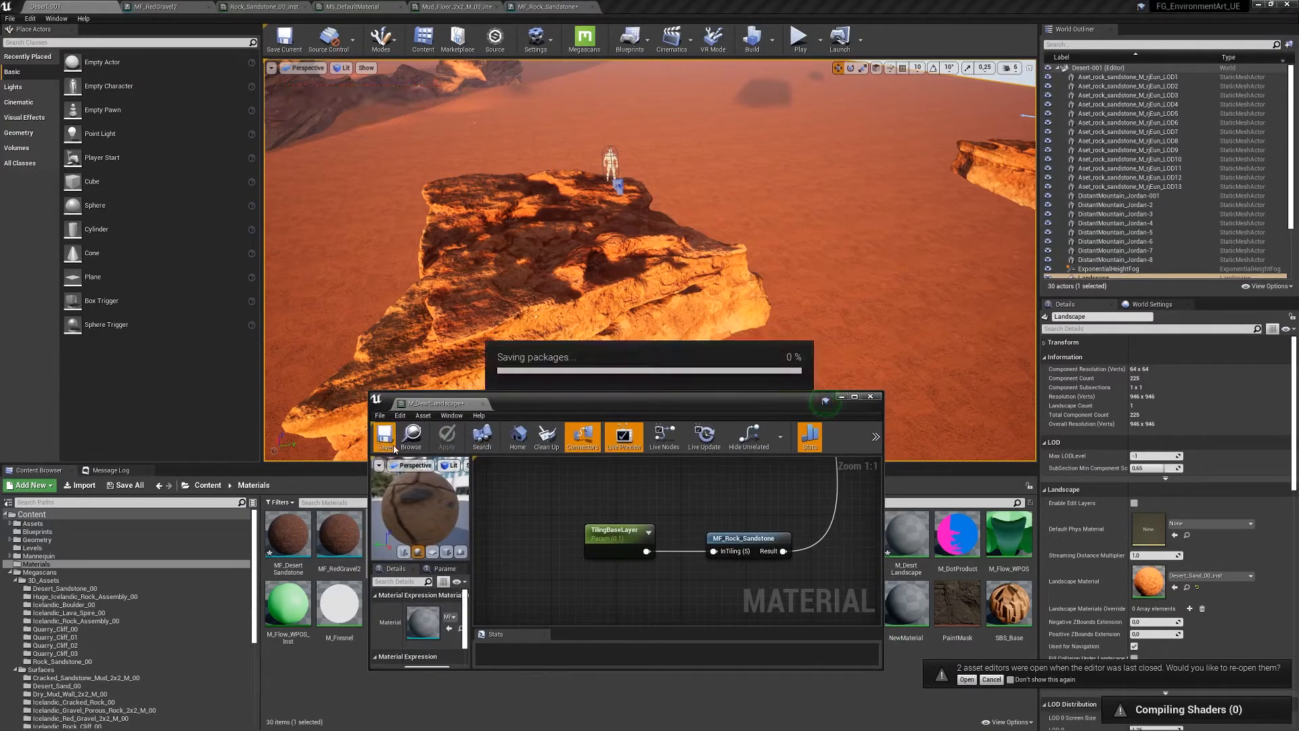
- Turn on live node updates and rearrange the material editor and level viewport windows
{"action": "left_click_drag", "start_coordinate": [624, 403], "coordinate": [774, 187]}
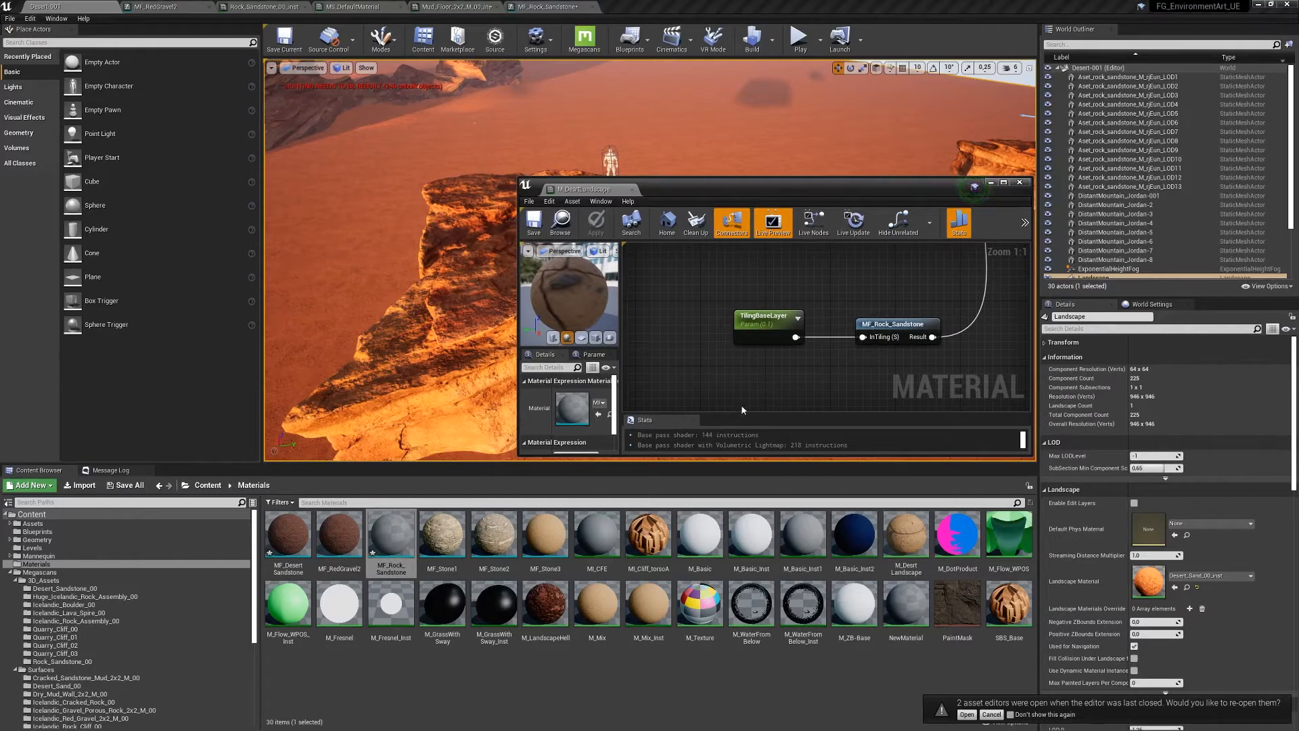
{"action": "left_click", "coordinate": [813, 221]}
{"action": "left_click_drag", "start_coordinate": [785, 177], "coordinate": [787, 150]}
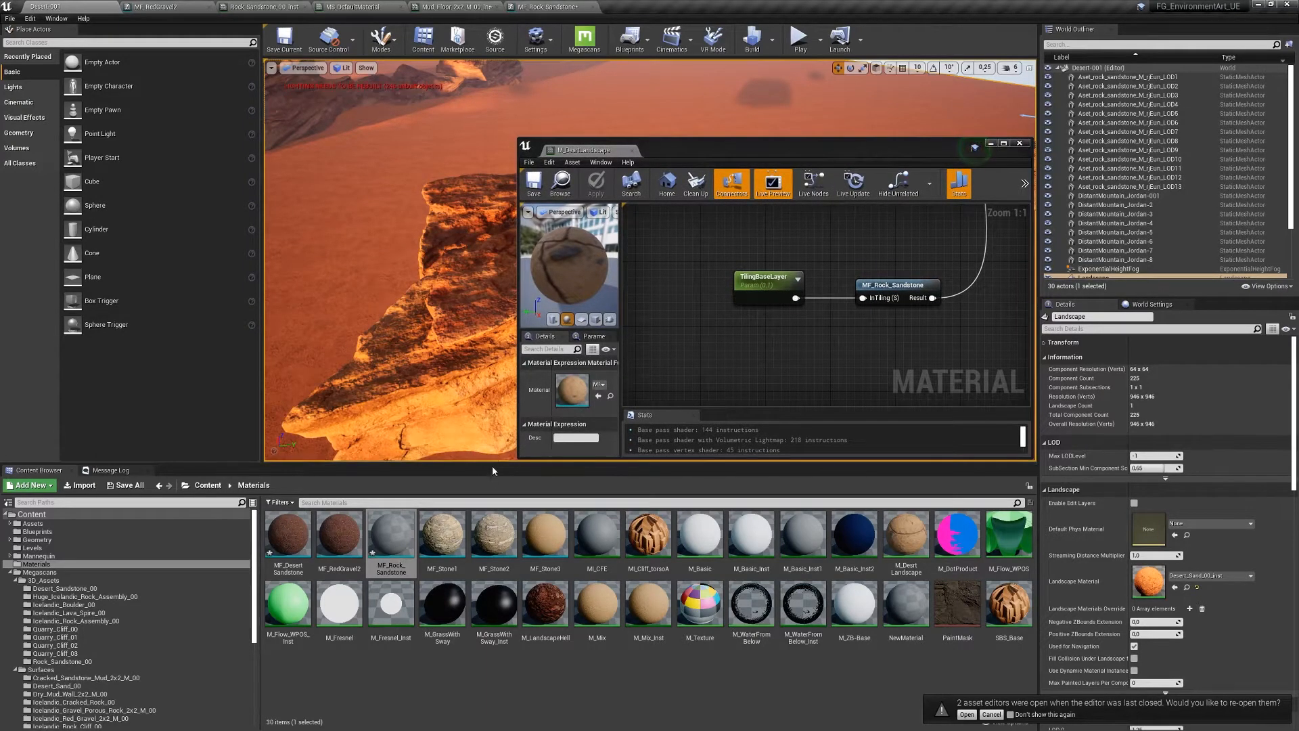
{"action": "left_click_drag", "start_coordinate": [494, 466], "coordinate": [487, 519]}
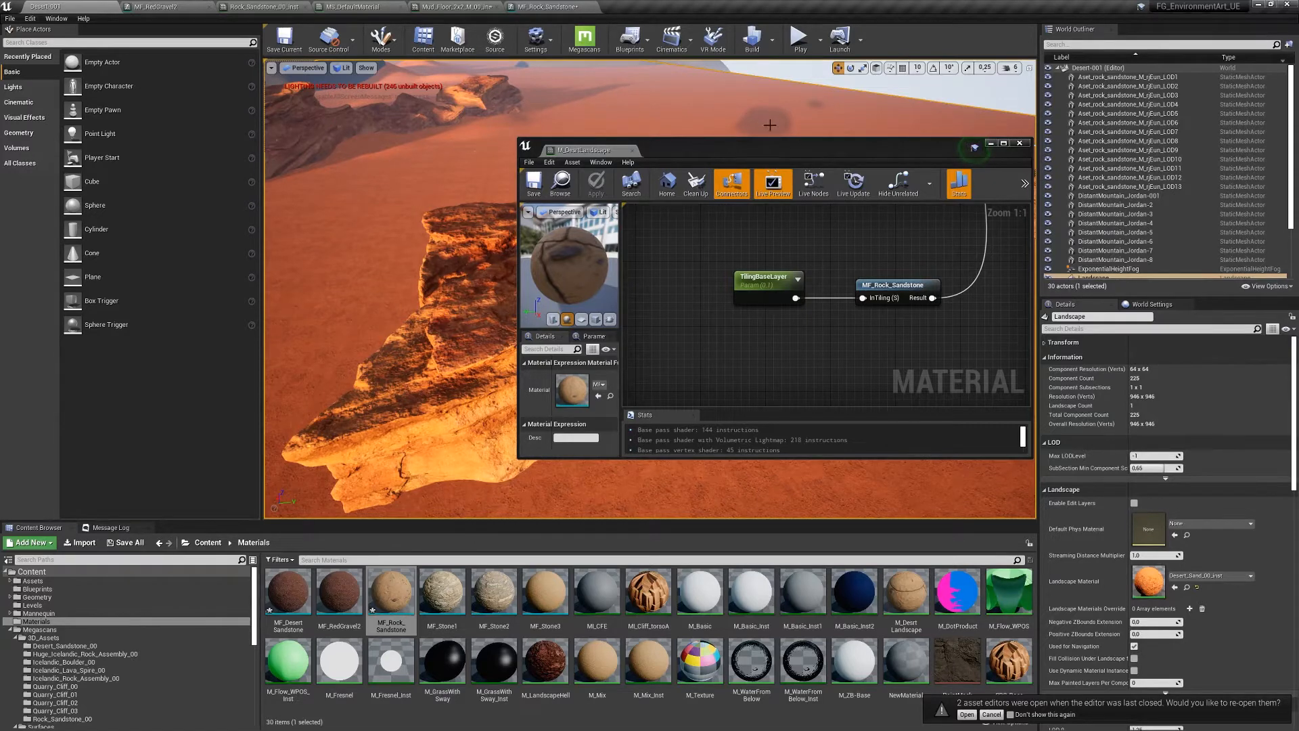
{"action": "left_click_drag", "start_coordinate": [799, 152], "coordinate": [359, 209]}
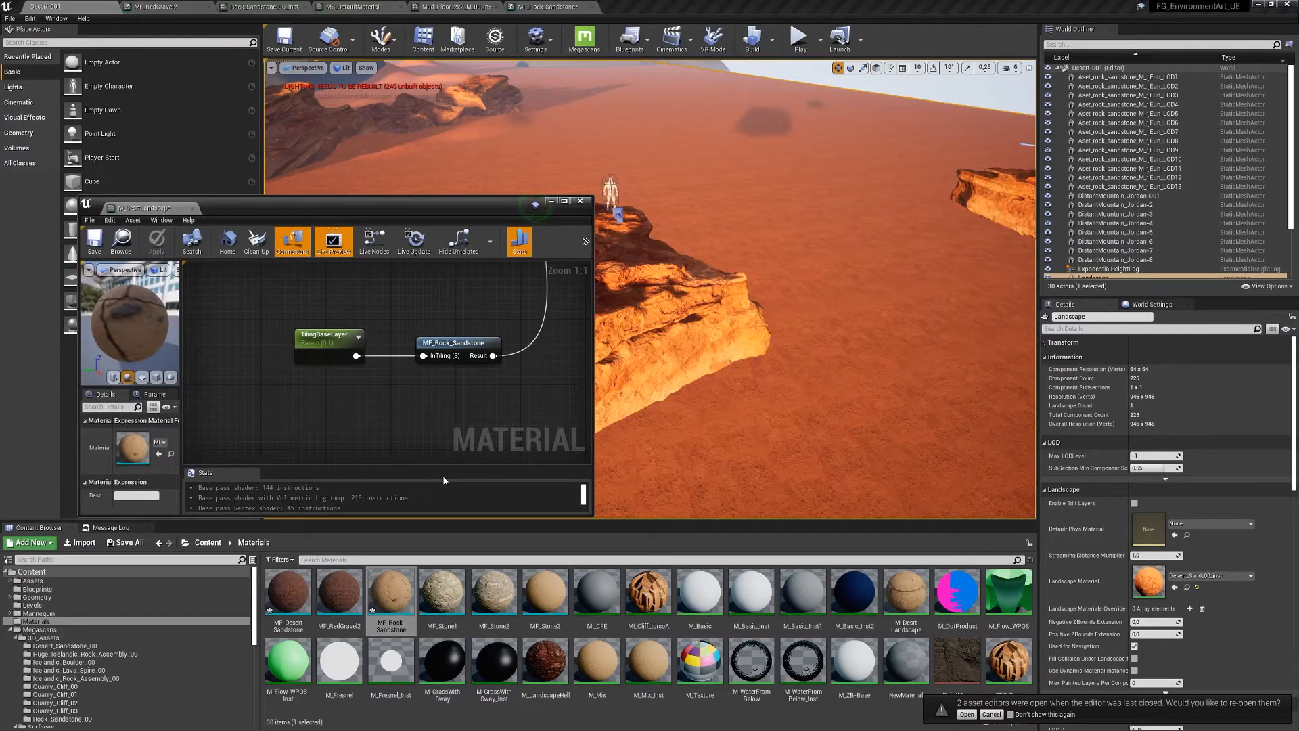
{"action": "scroll", "coordinate": [458, 389], "scroll_direction": "down", "scroll_amount": 4}
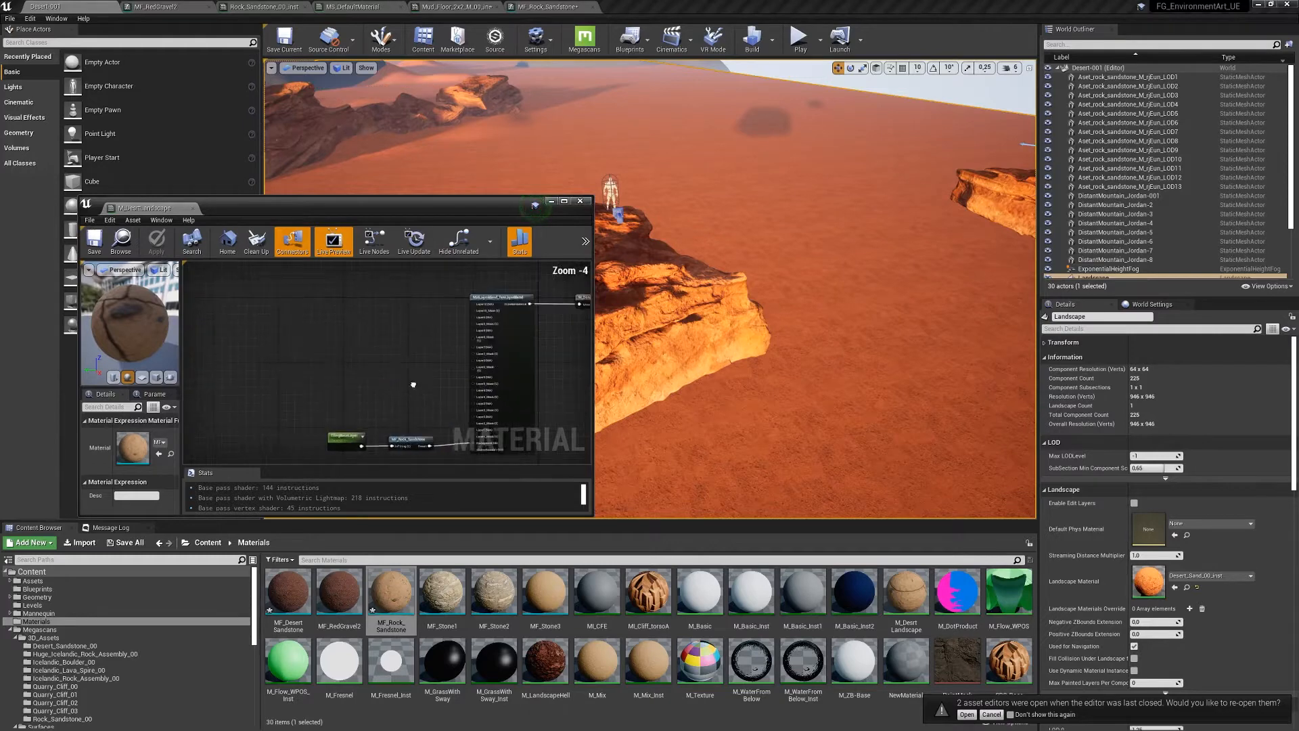
- Open MF_Rock_Sandstone and delete the nodes in its METALLIC group
{"action": "right_click_drag", "start_coordinate": [413, 385], "coordinate": [467, 276]}
{"action": "double_click", "coordinate": [443, 331]}
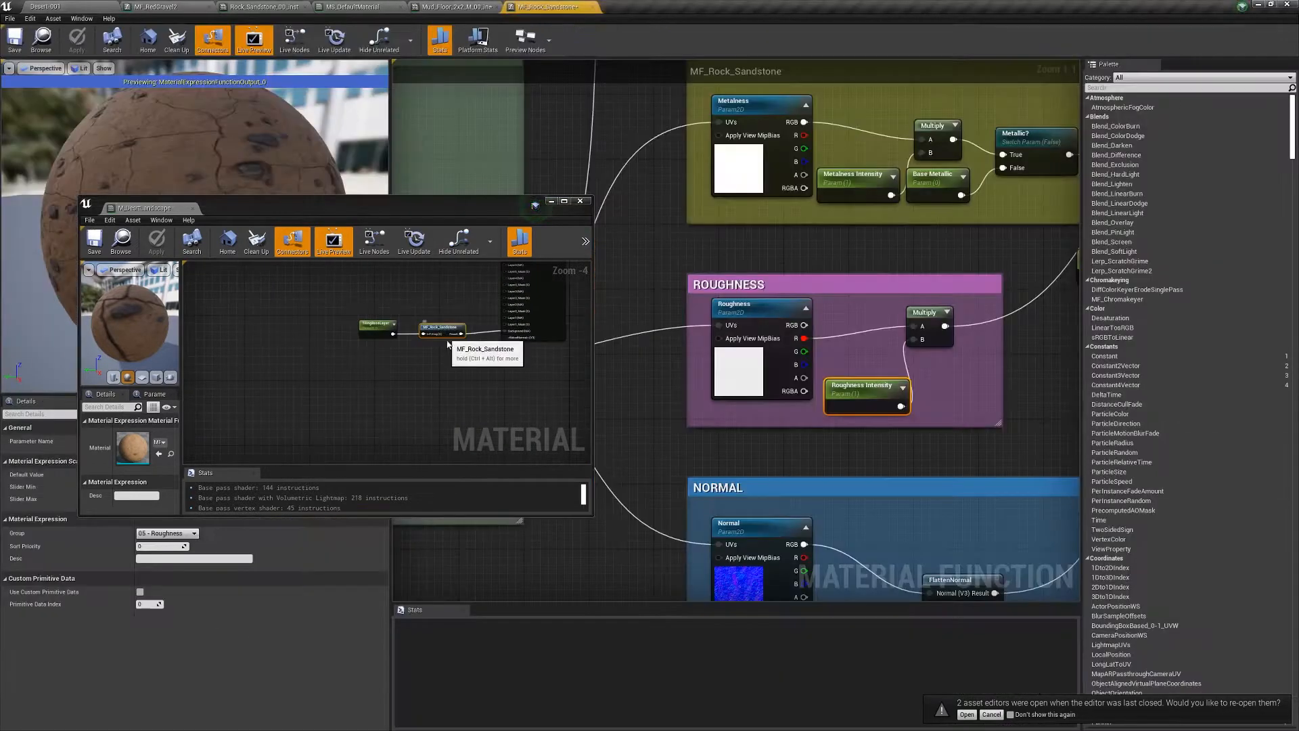
{"action": "scroll", "coordinate": [817, 299], "scroll_direction": "down", "scroll_amount": 4}
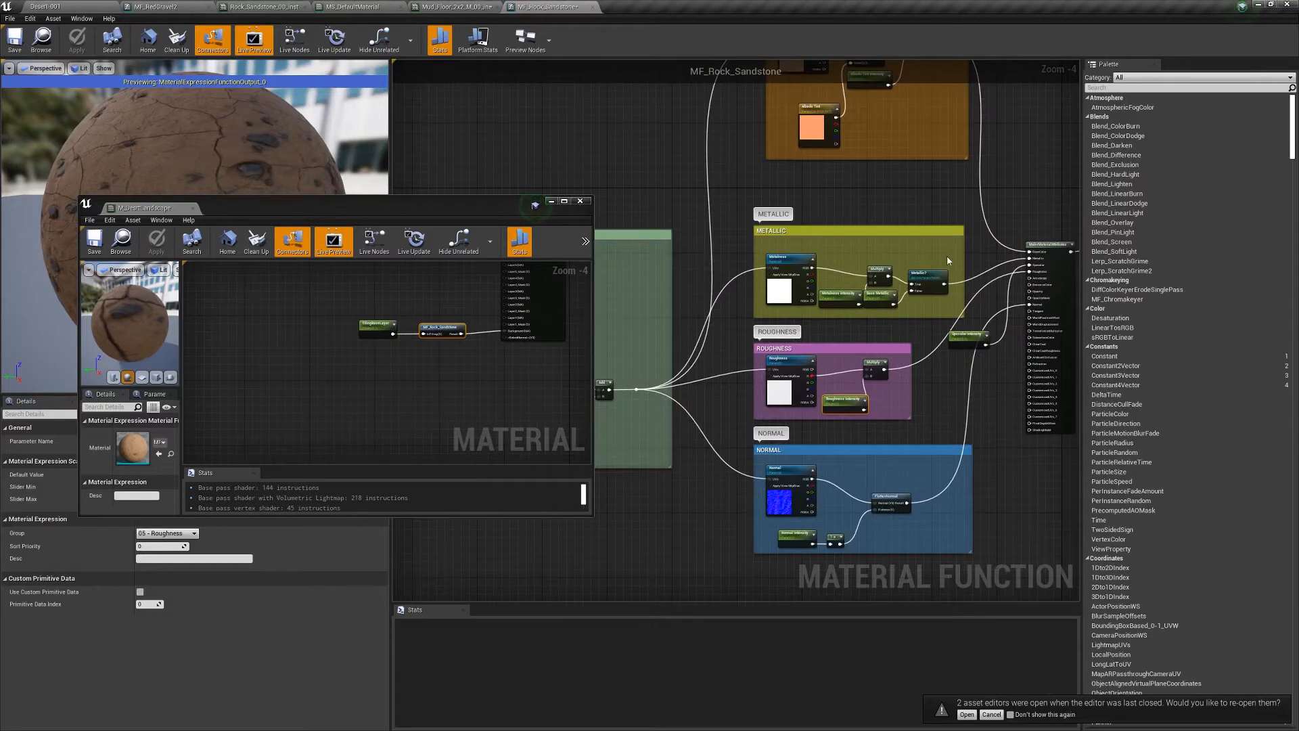
{"action": "left_click_drag", "start_coordinate": [948, 246], "coordinate": [777, 318]}
{"action": "key", "text": "Delete"}
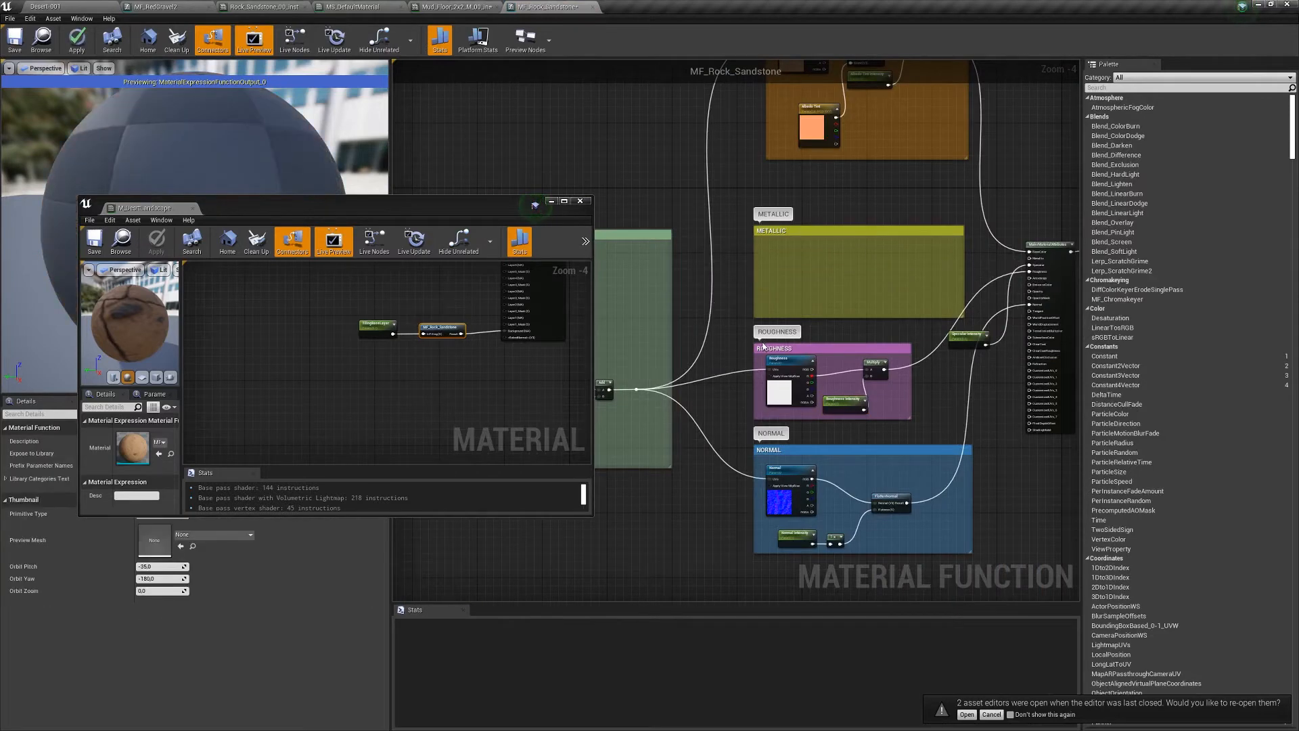
{"action": "right_click_drag", "start_coordinate": [889, 266], "coordinate": [842, 250]}
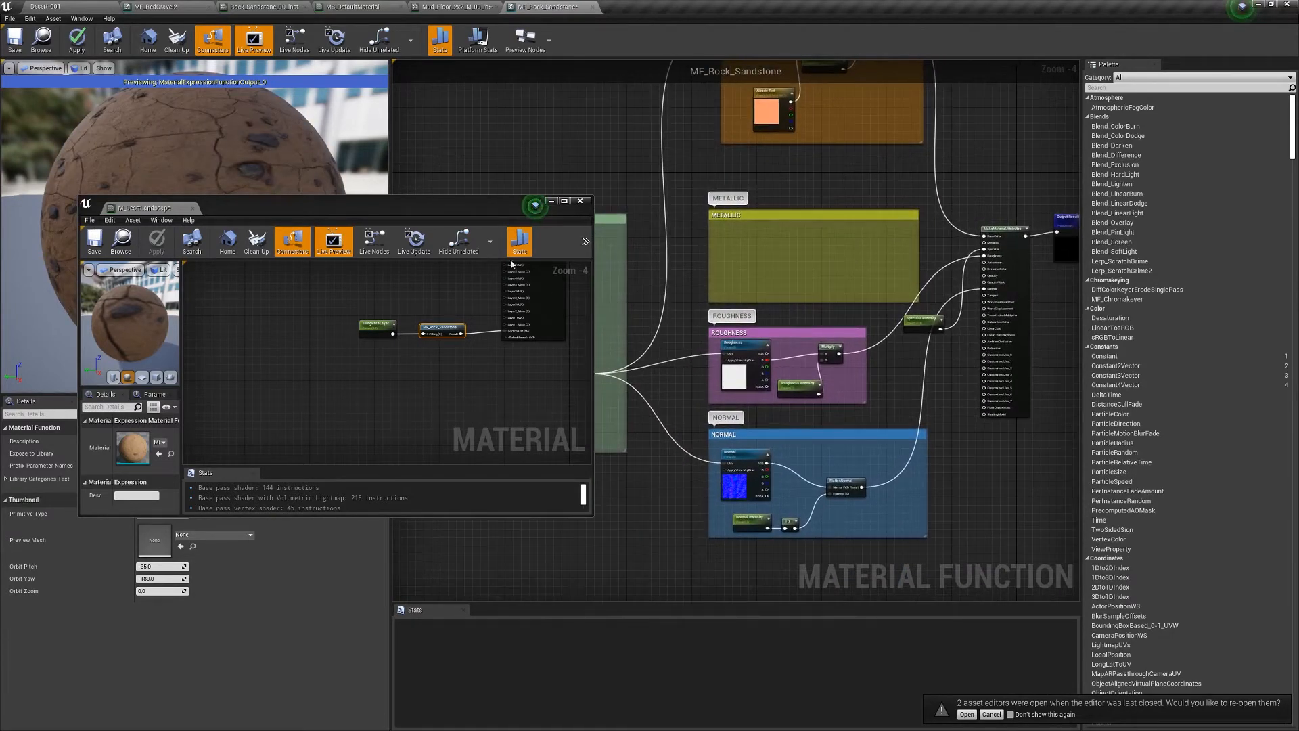
- Close the floating M_DesrtLandscape window, then apply and save MF_Rock_Sandstone
{"action": "left_click", "coordinate": [193, 209]}
{"action": "left_click", "coordinate": [80, 42]}
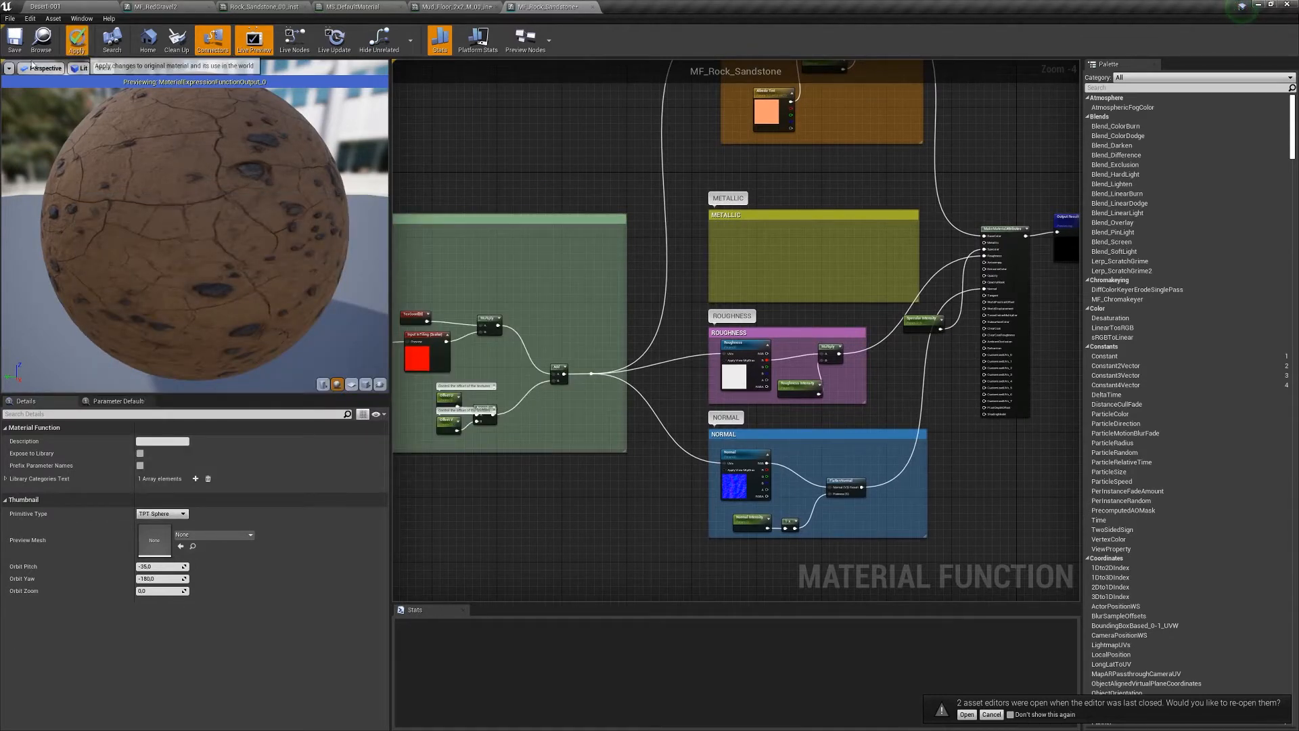
{"action": "left_click", "coordinate": [10, 46]}
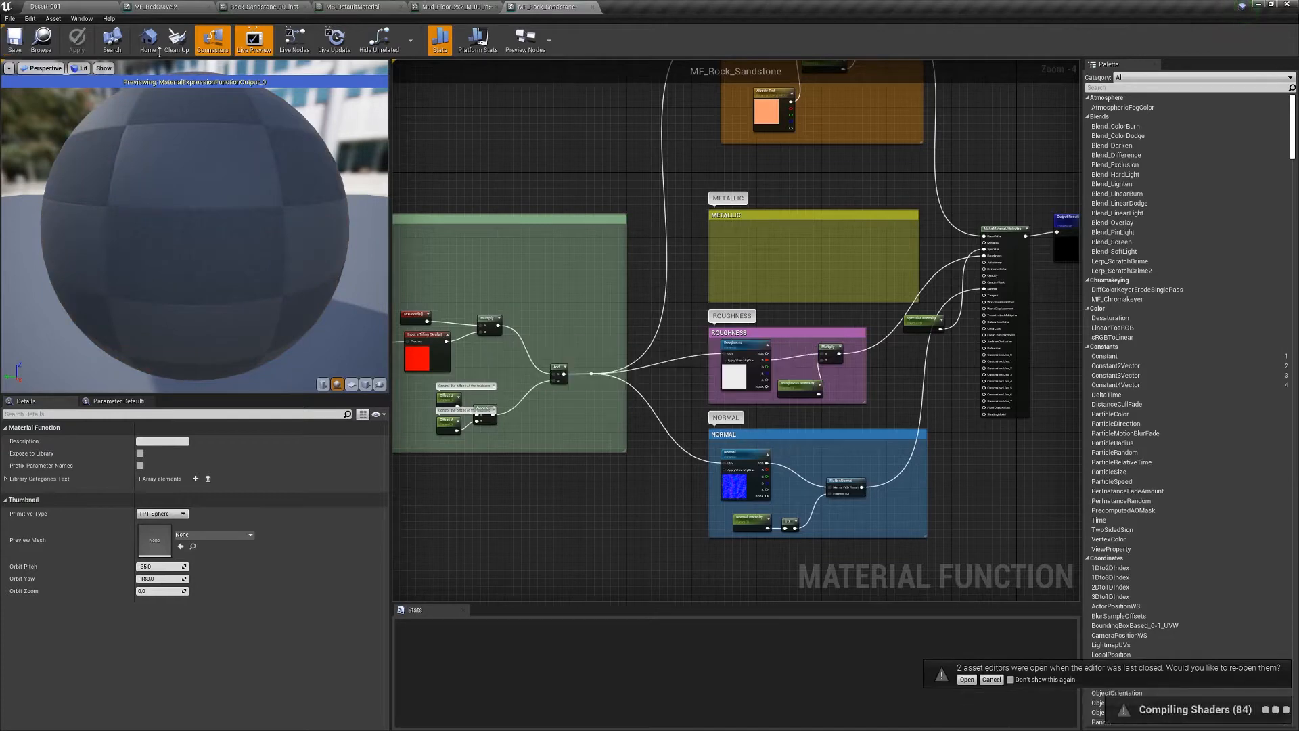
- Assign M_DesrtLandscape as the Landscape Material from the Content Browser
{"action": "left_click", "coordinate": [69, 10]}
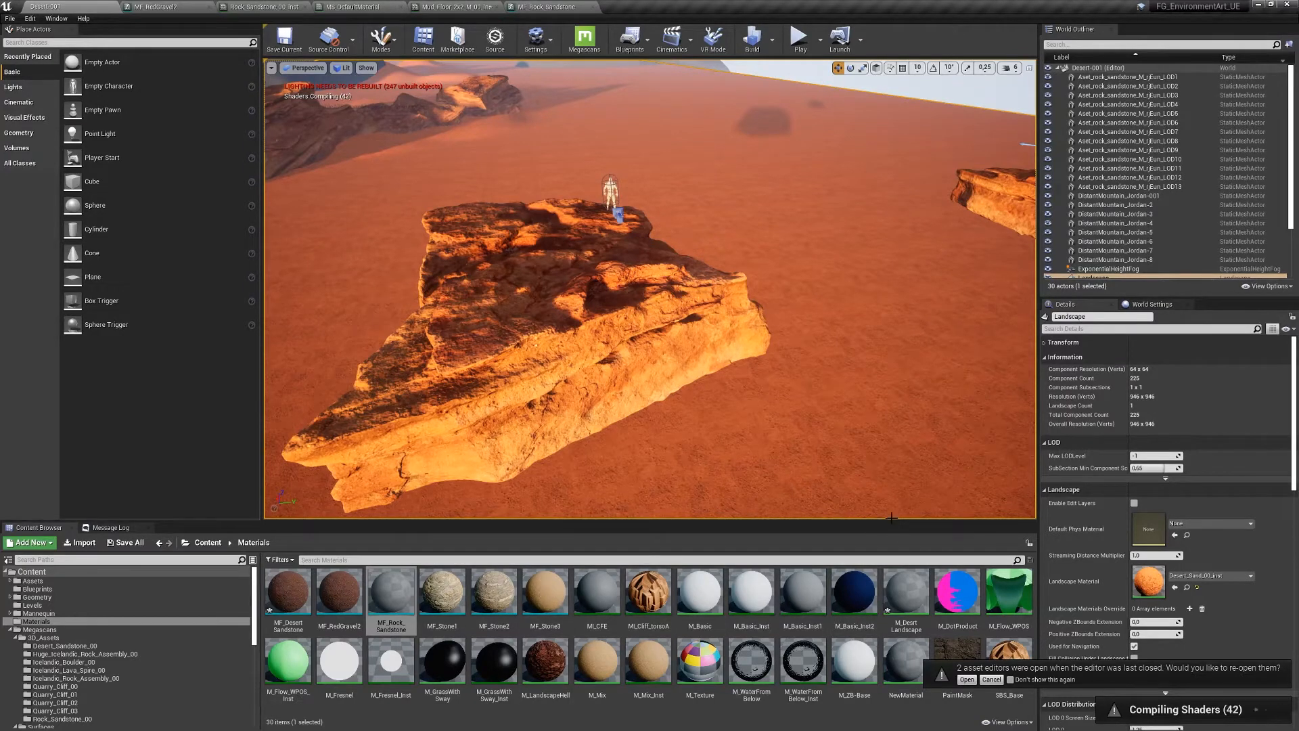
{"action": "left_click_drag", "start_coordinate": [888, 521], "coordinate": [867, 369]}
{"action": "left_click", "coordinate": [896, 438]}
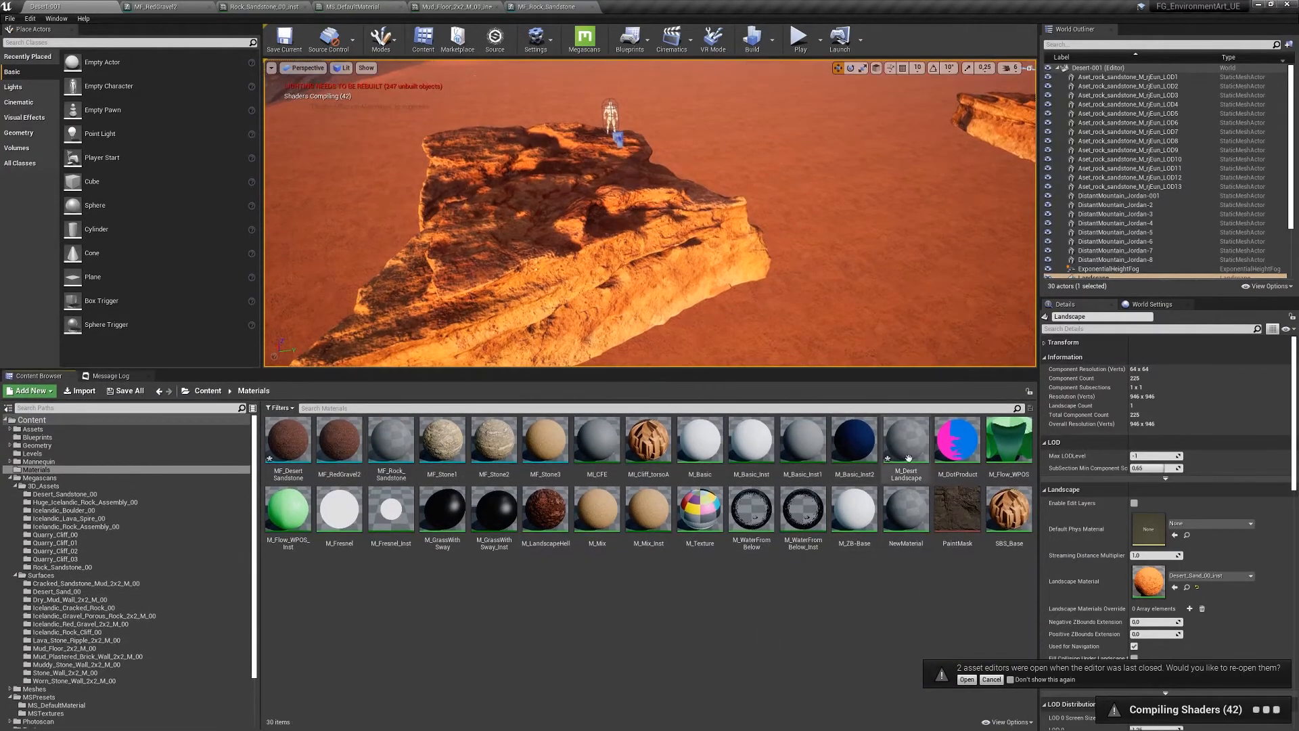
{"action": "left_click_drag", "start_coordinate": [896, 439], "coordinate": [902, 440]}
{"action": "left_click", "coordinate": [1174, 588]}
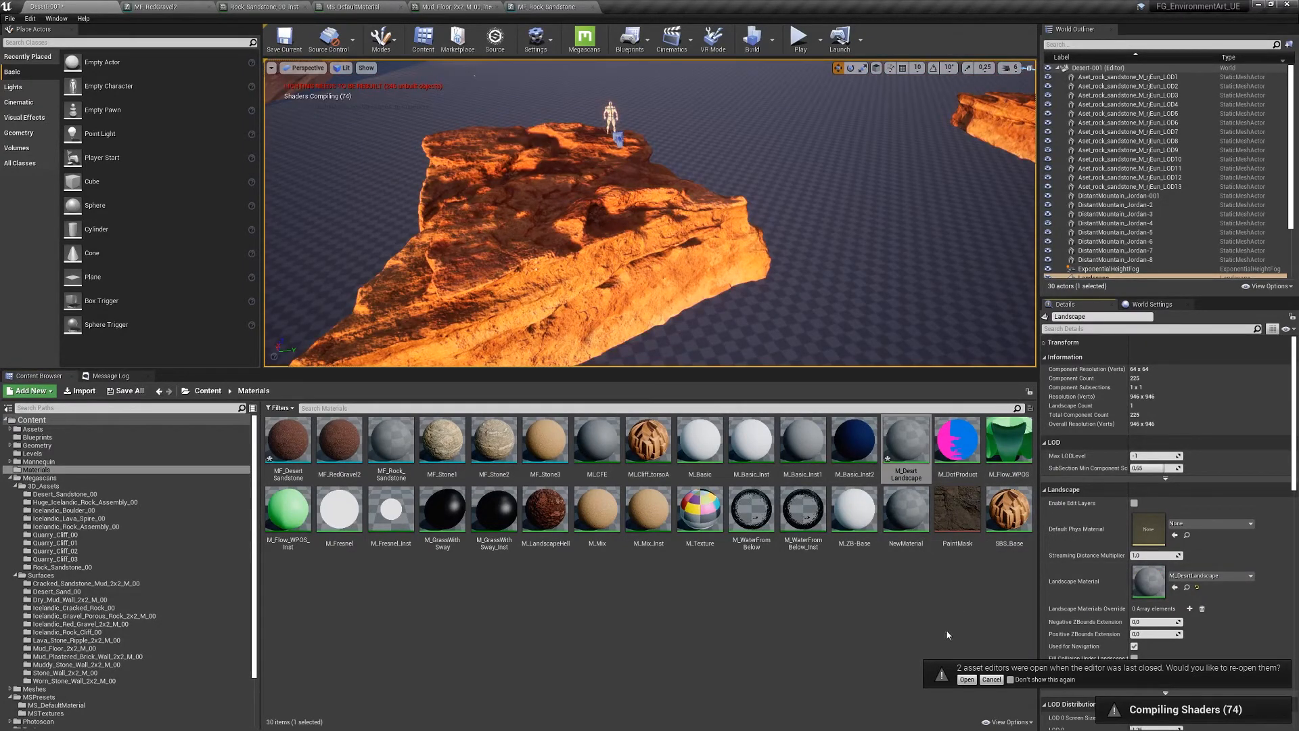
{"action": "left_click", "coordinate": [992, 679]}
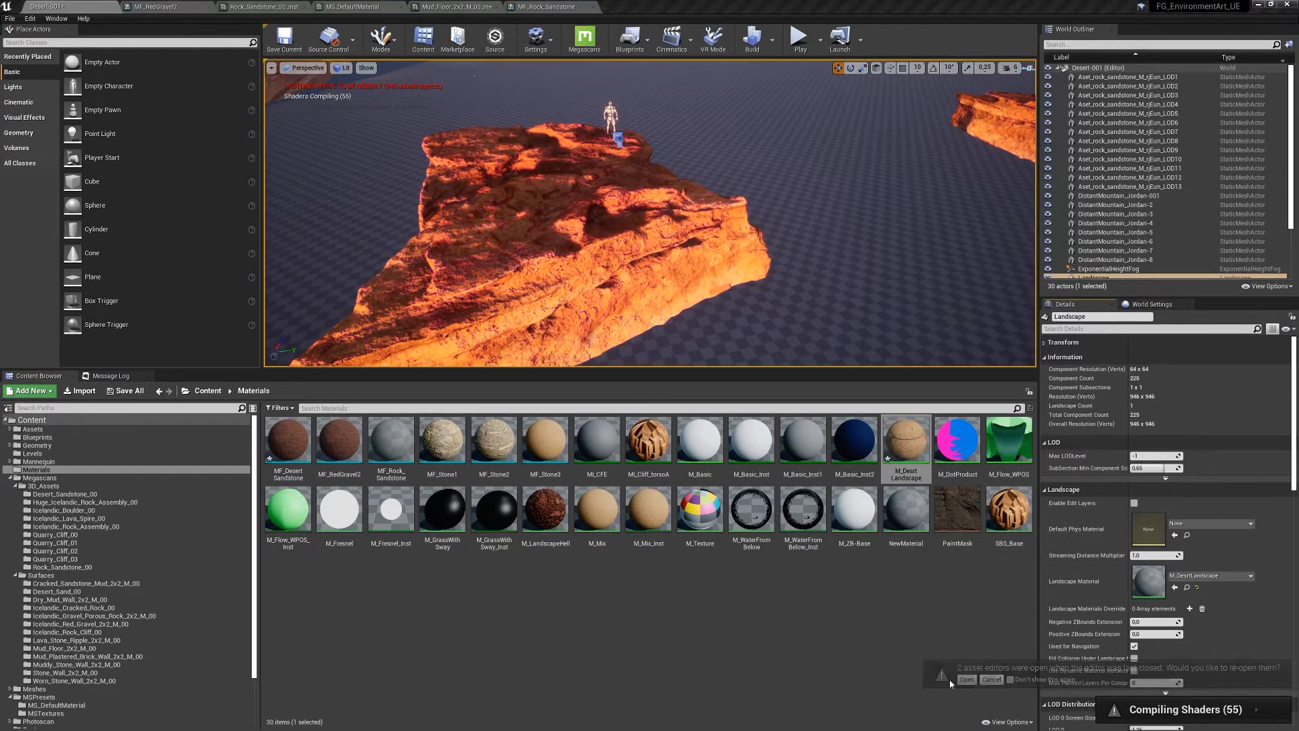
- Fly the camera over the landscape to inspect the newly applied material
{"action": "right_click_drag", "start_coordinate": [796, 224], "coordinate": [802, 192]}
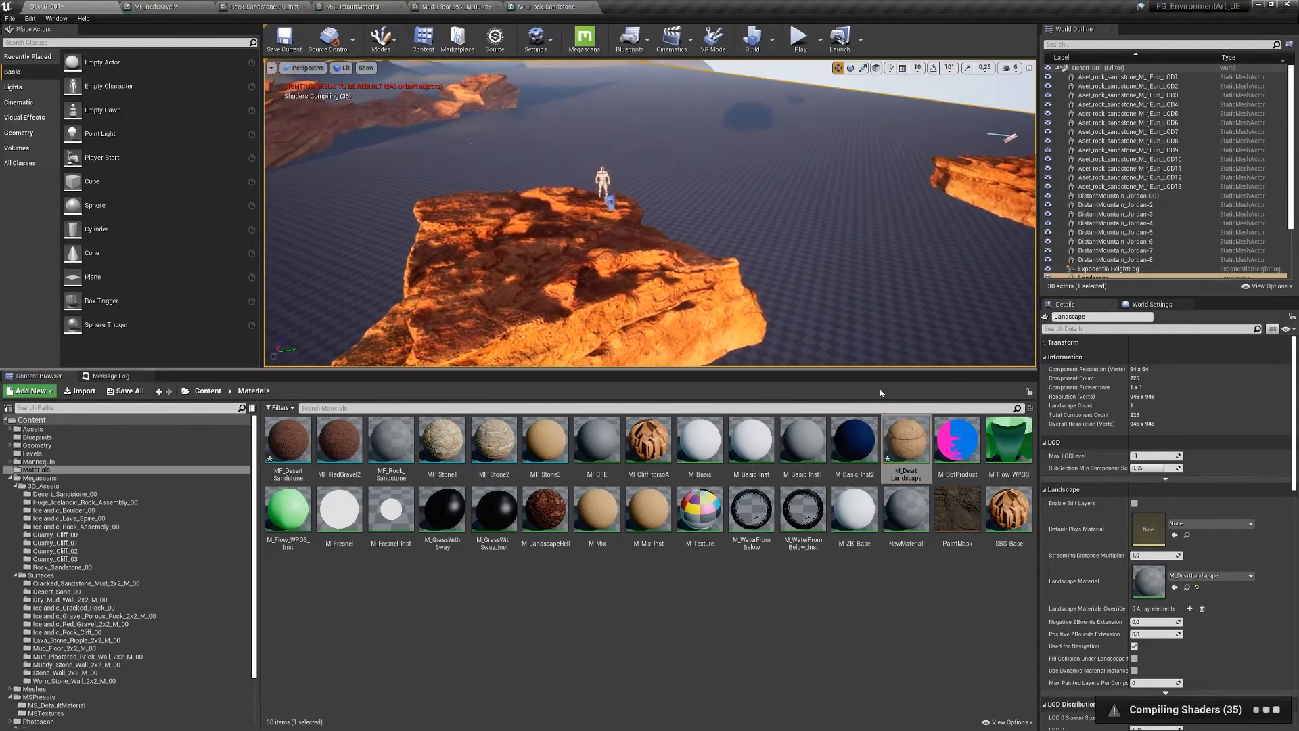
{"action": "key", "text": "w"}
{"action": "right_click_drag", "start_coordinate": [879, 270], "coordinate": [738, 270]}
{"action": "key", "text": "s"}
{"action": "key", "text": "w"}
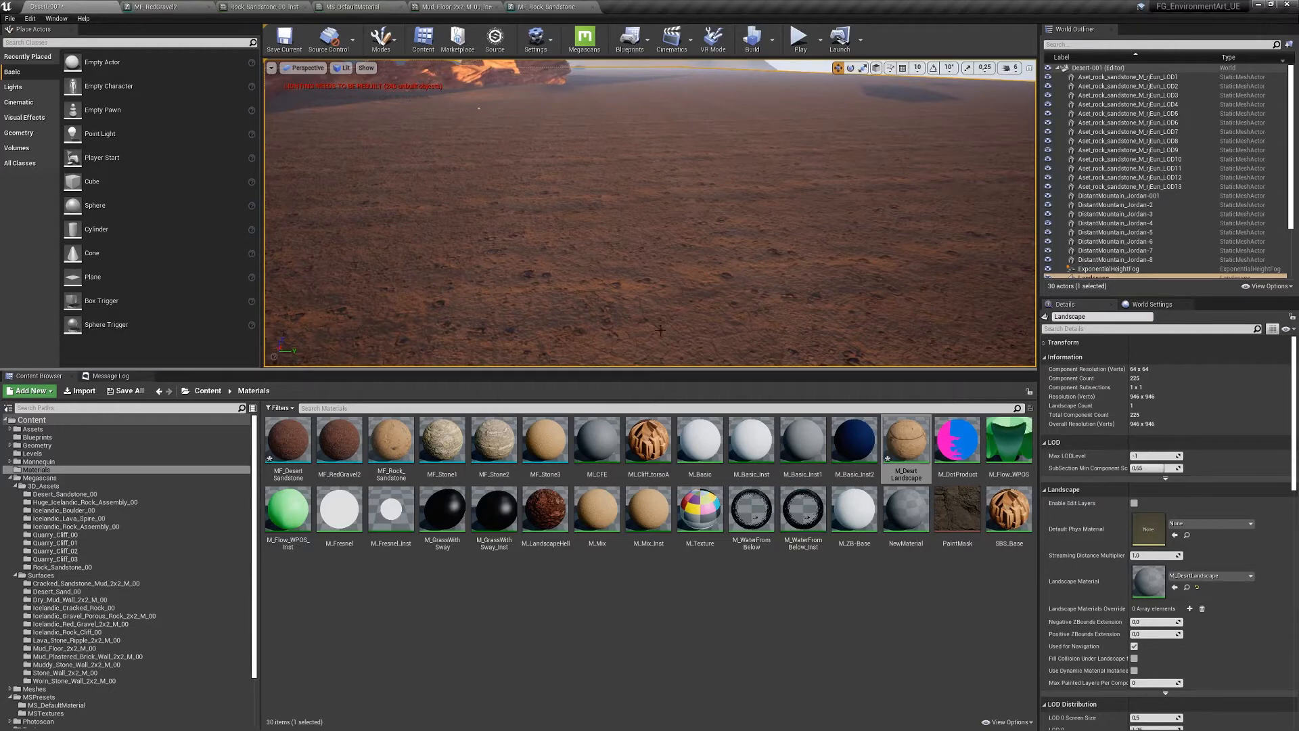
- Look over the MF_Desert_Sandstone and MF_RedGravel2 functions, then open M_DesrtLandscape for editing
{"action": "left_click", "coordinate": [711, 652]}
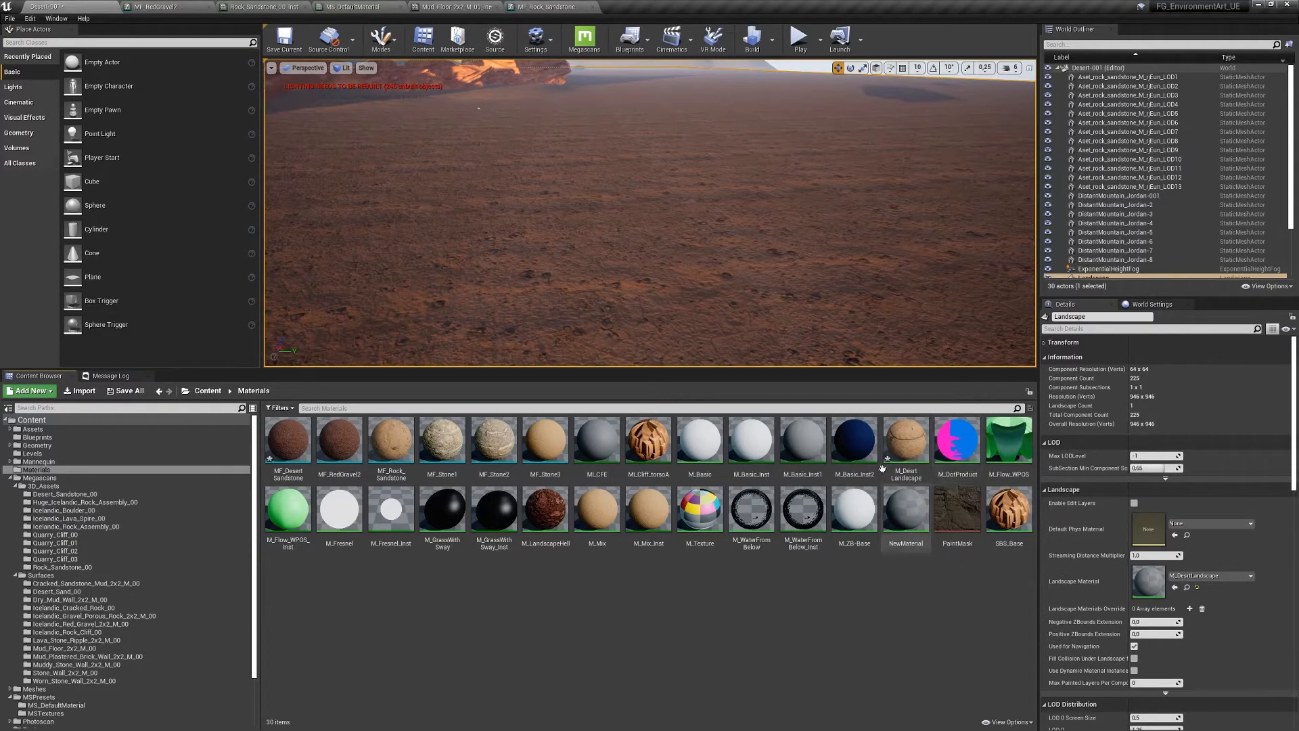
{"action": "right_click_drag", "start_coordinate": [732, 209], "coordinate": [684, 168]}
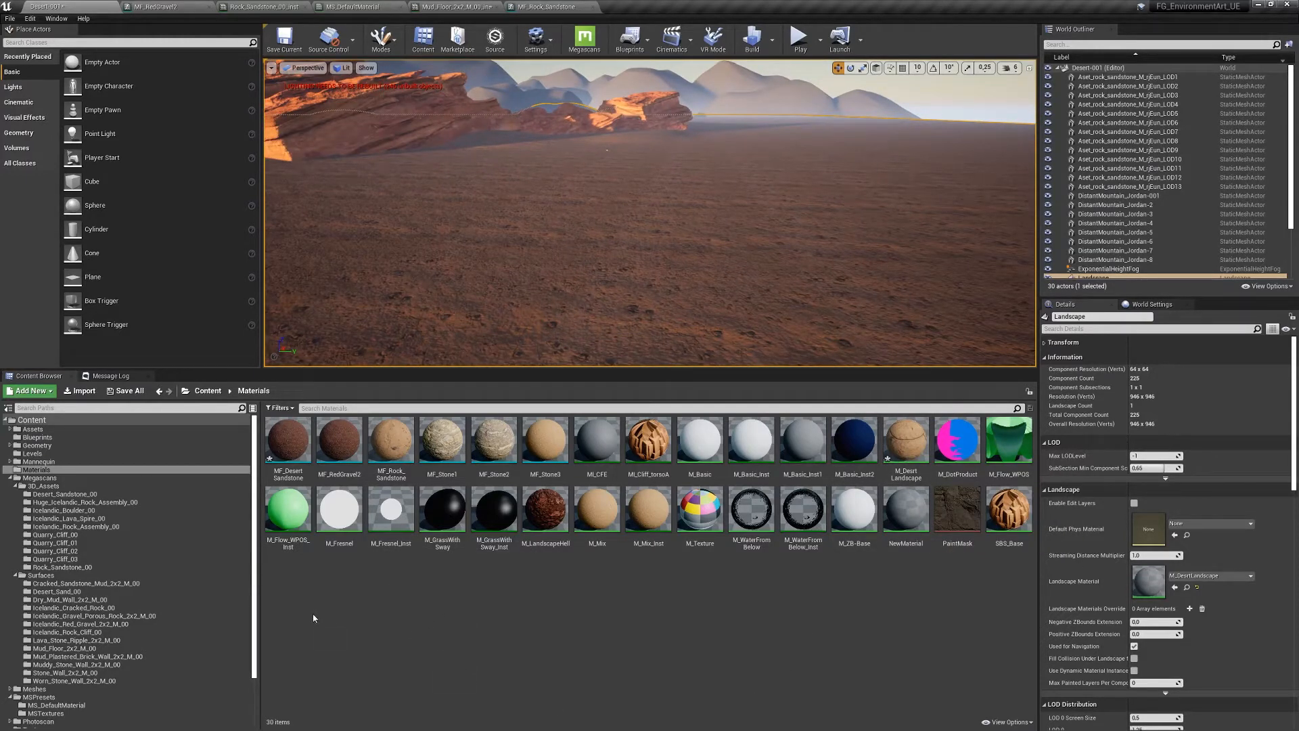
{"action": "left_click", "coordinate": [288, 443]}
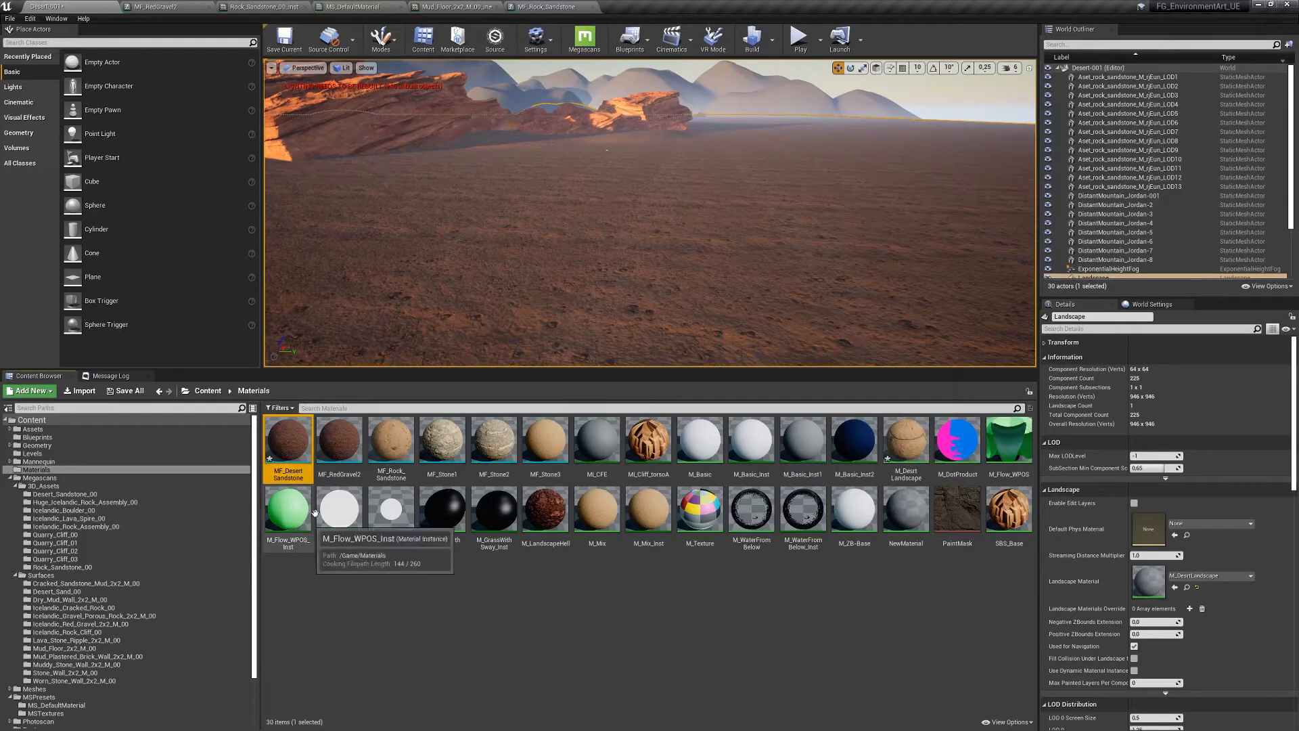
{"action": "left_click", "coordinate": [335, 467]}
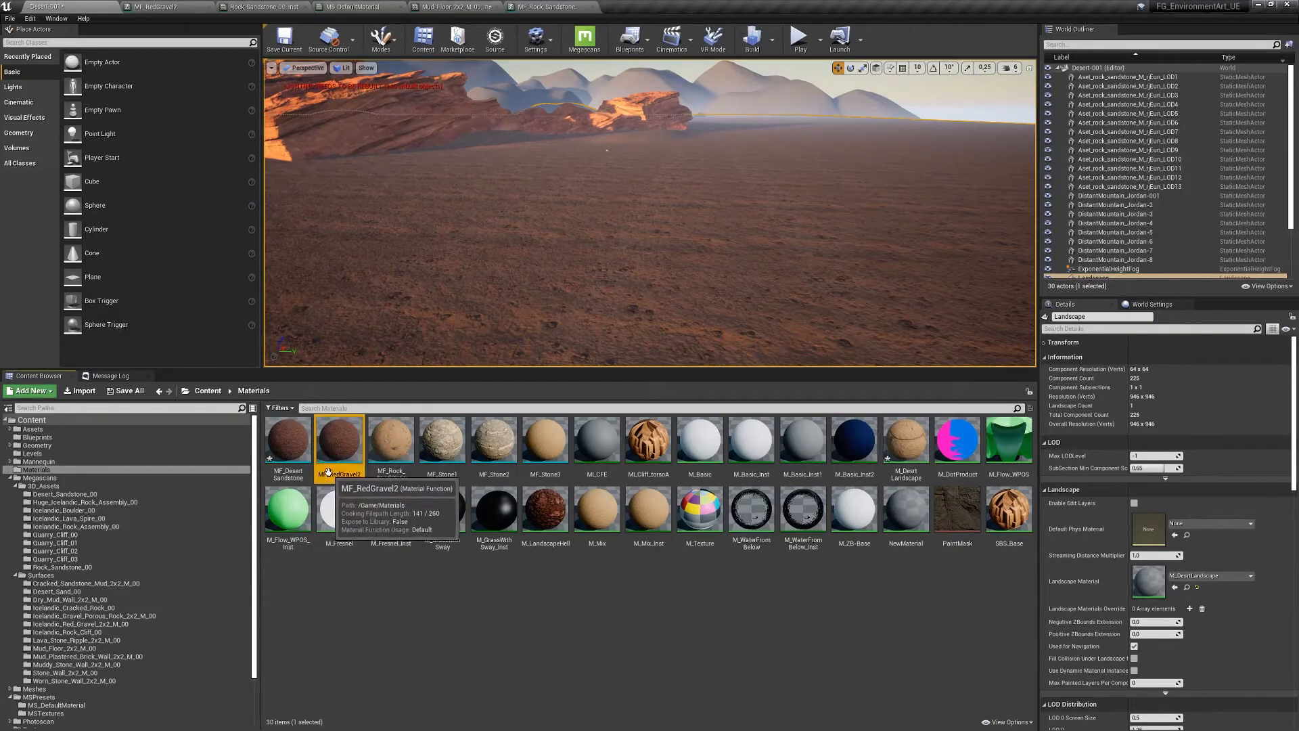
{"action": "right_click_drag", "start_coordinate": [464, 238], "coordinate": [793, 87]}
{"action": "double_click", "coordinate": [909, 463]}
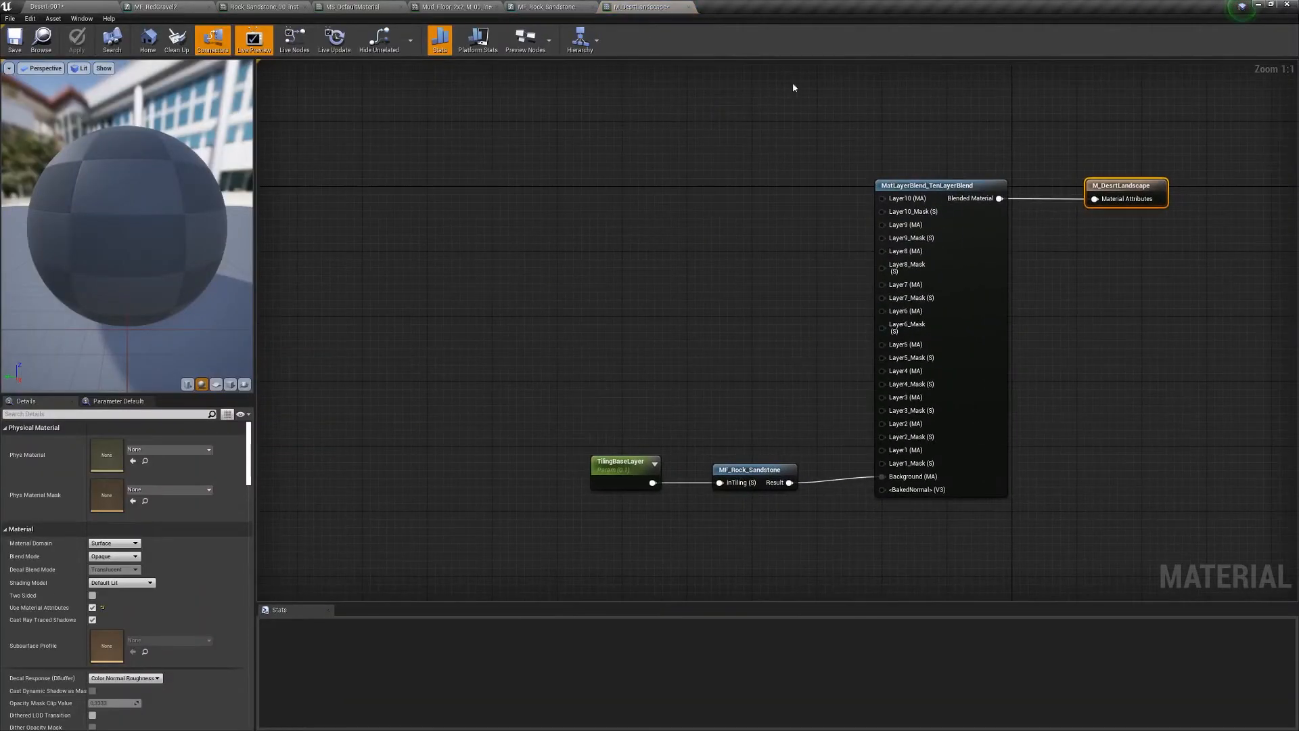
- Float the M_DesrtLandscape editor and place an MF_RedGravel2 node above TilingBaseLayer, feeding Layer1
{"action": "left_click", "coordinate": [83, 8]}
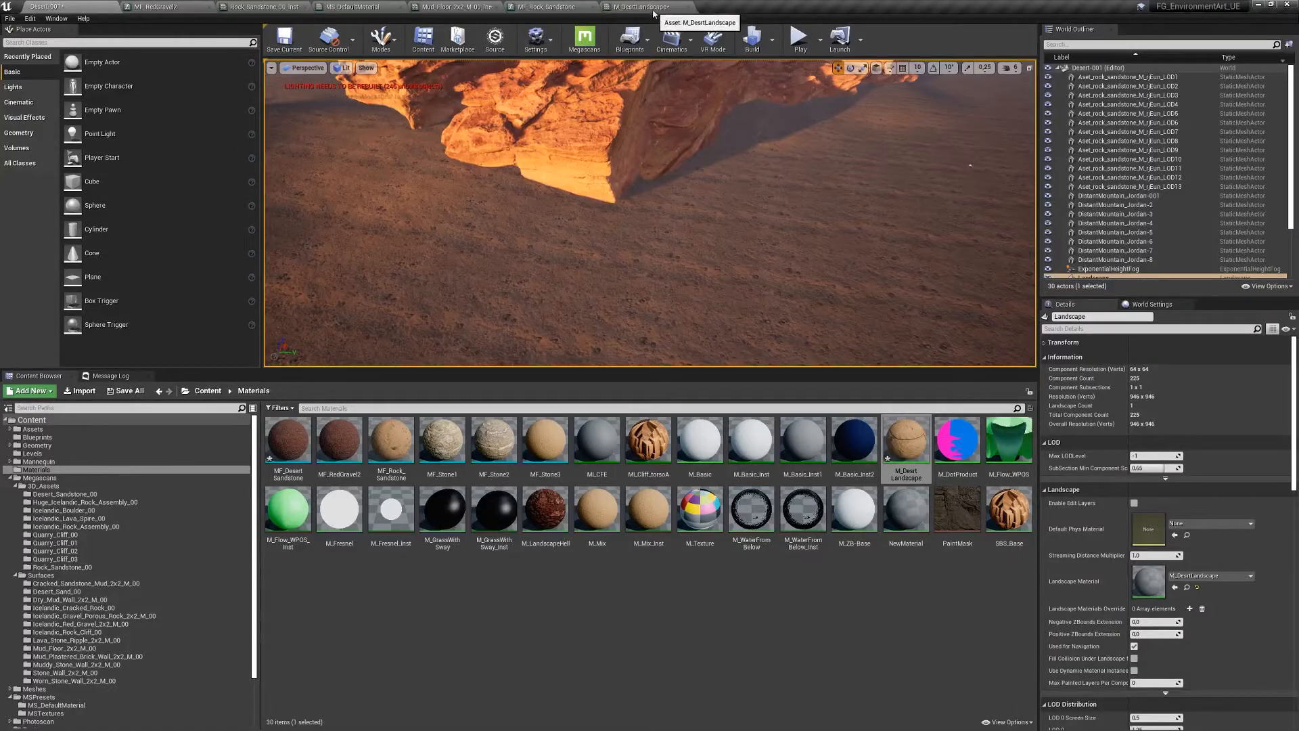
{"action": "left_click_drag", "start_coordinate": [653, 7], "coordinate": [802, 79]}
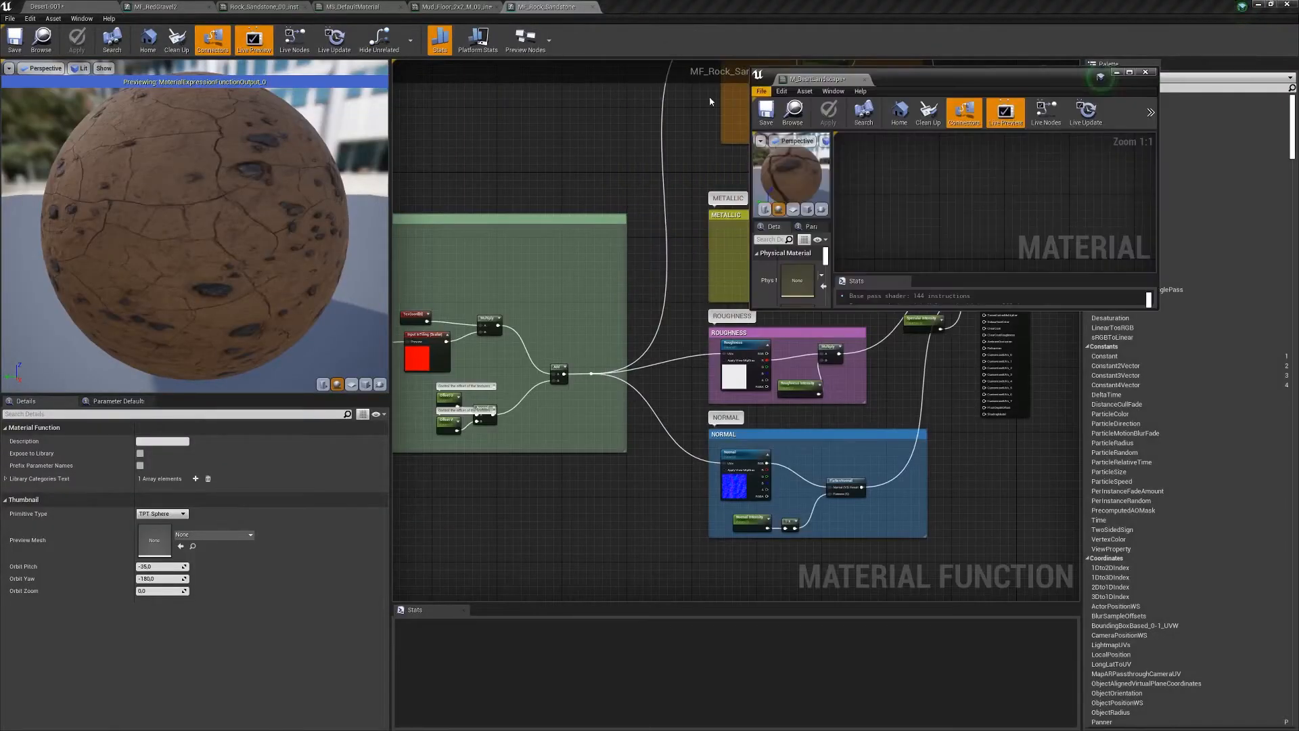
{"action": "left_click", "coordinate": [51, 6]}
{"action": "left_click", "coordinate": [338, 437]}
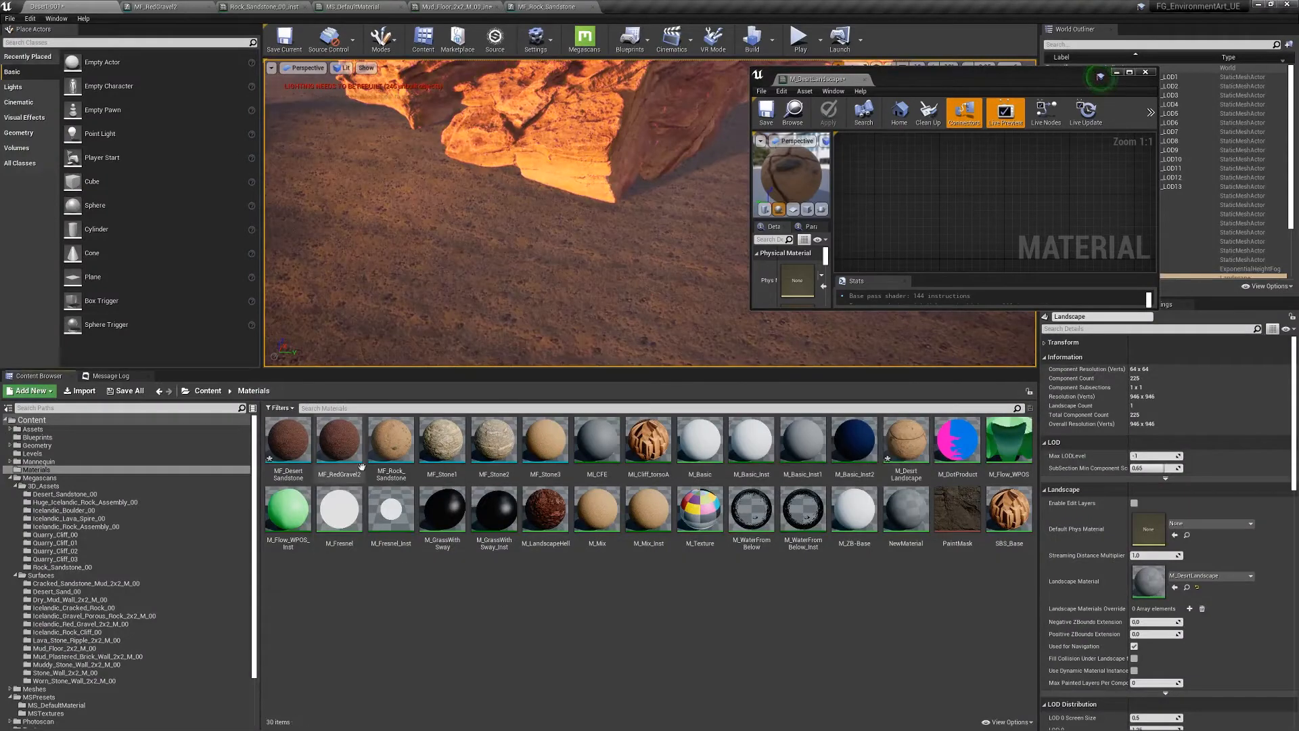
{"action": "left_click_drag", "start_coordinate": [338, 437], "coordinate": [998, 196]}
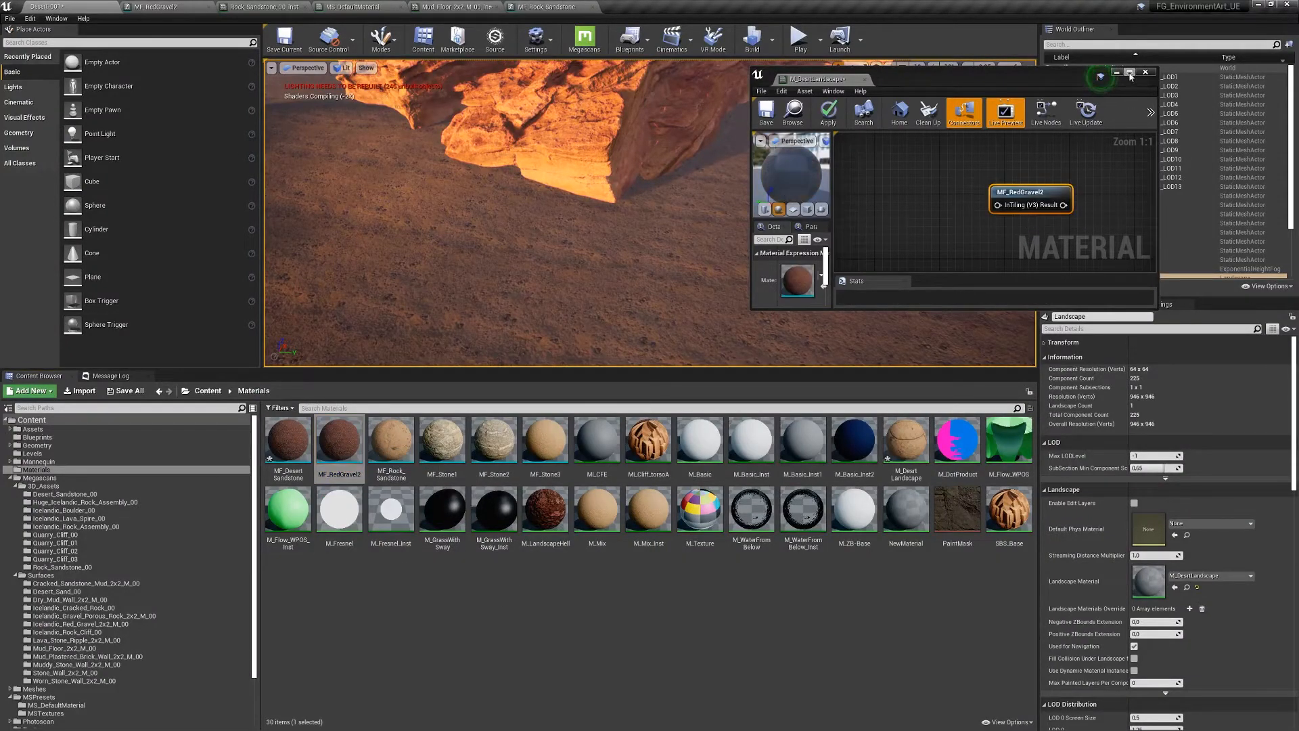
{"action": "left_click", "coordinate": [1129, 72]}
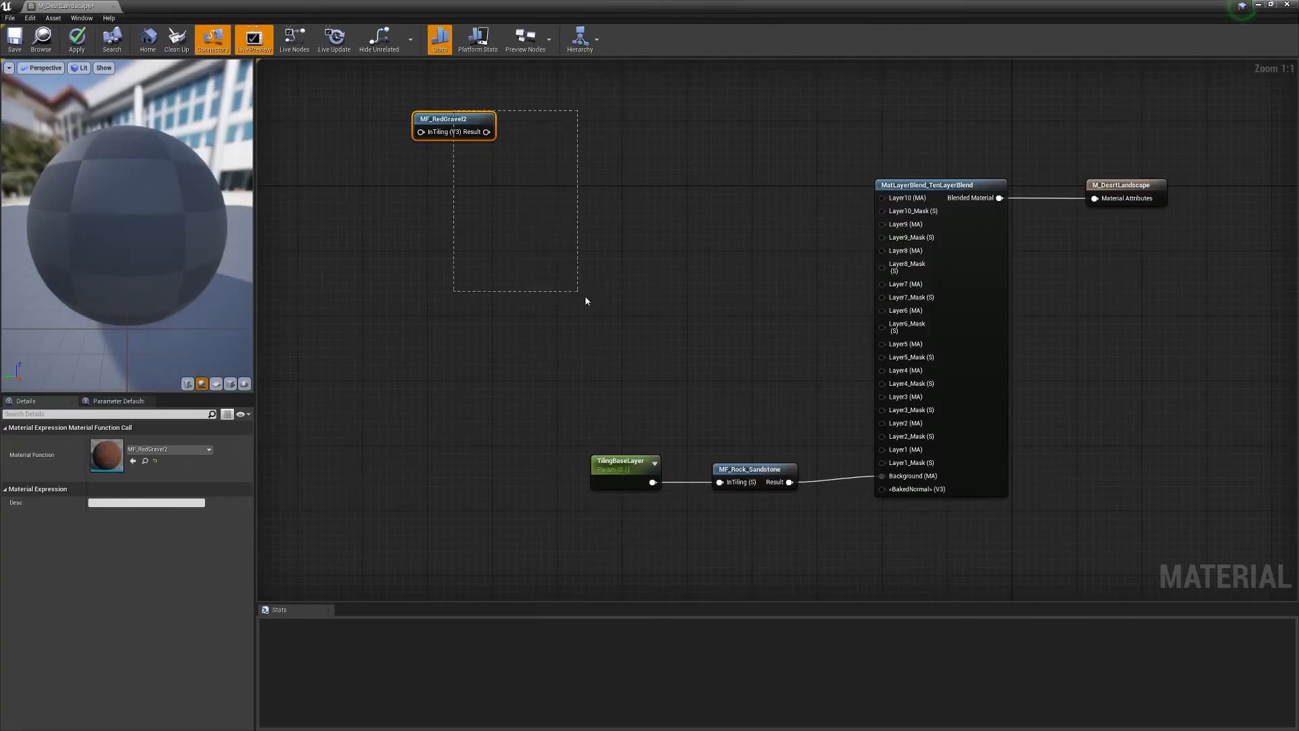
{"action": "left_click_drag", "start_coordinate": [444, 120], "coordinate": [884, 450]}
{"action": "left_click", "coordinate": [485, 401]}
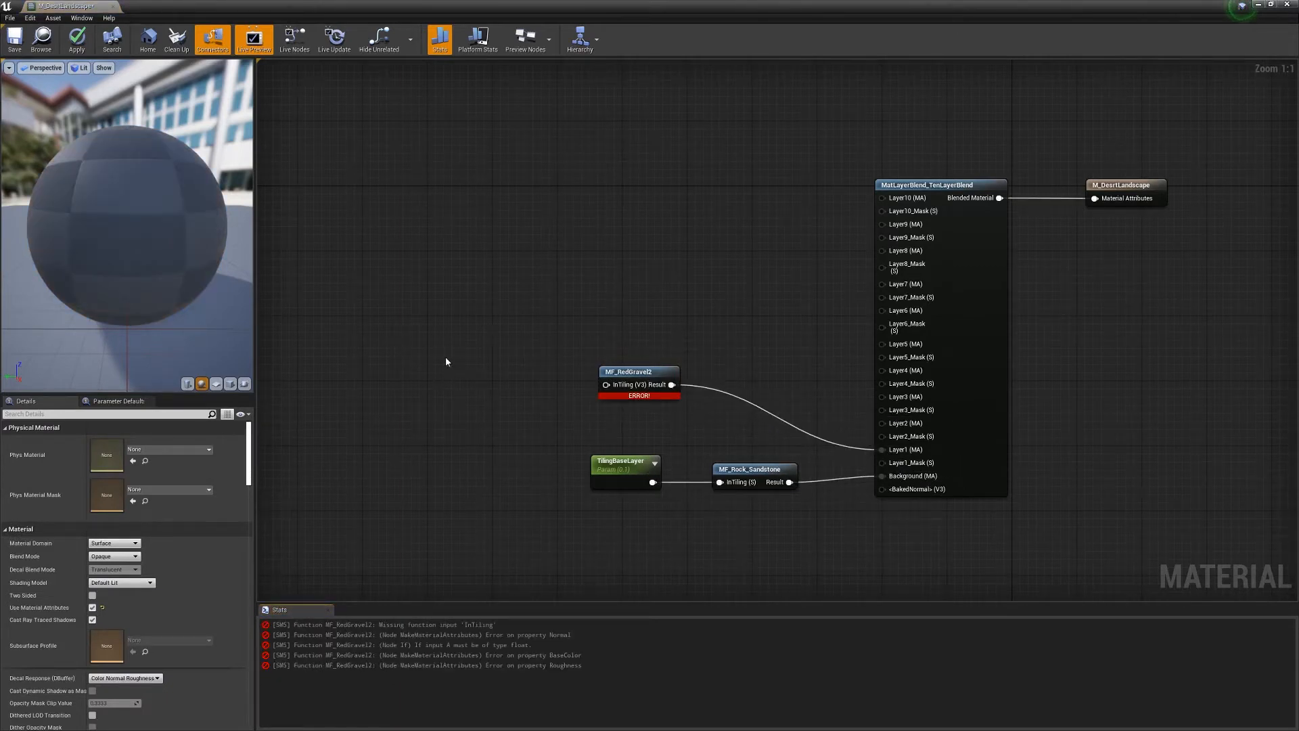
- Add a Constant and convert it into a TilingLayer1 parameter with default value 0.12
{"action": "key", "text": "1"}
{"action": "left_click", "coordinate": [466, 382]}
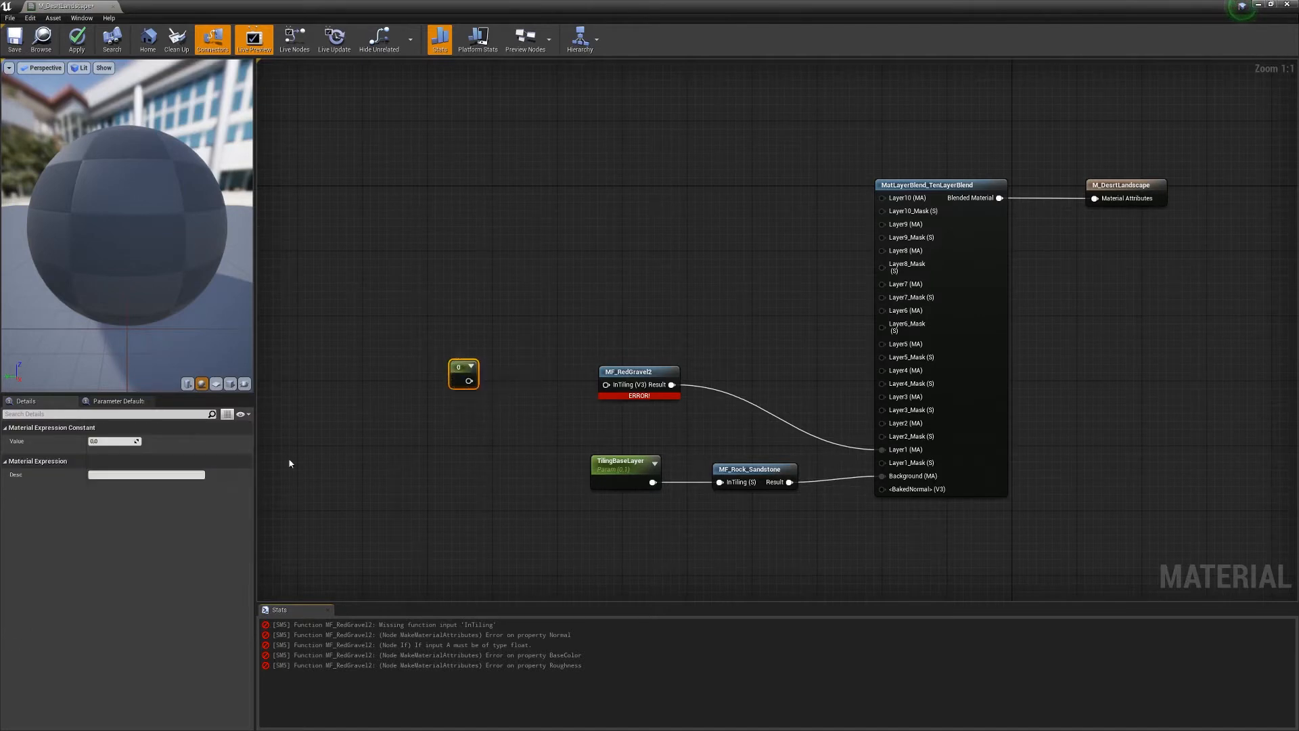
{"action": "right_click", "coordinate": [453, 367]}
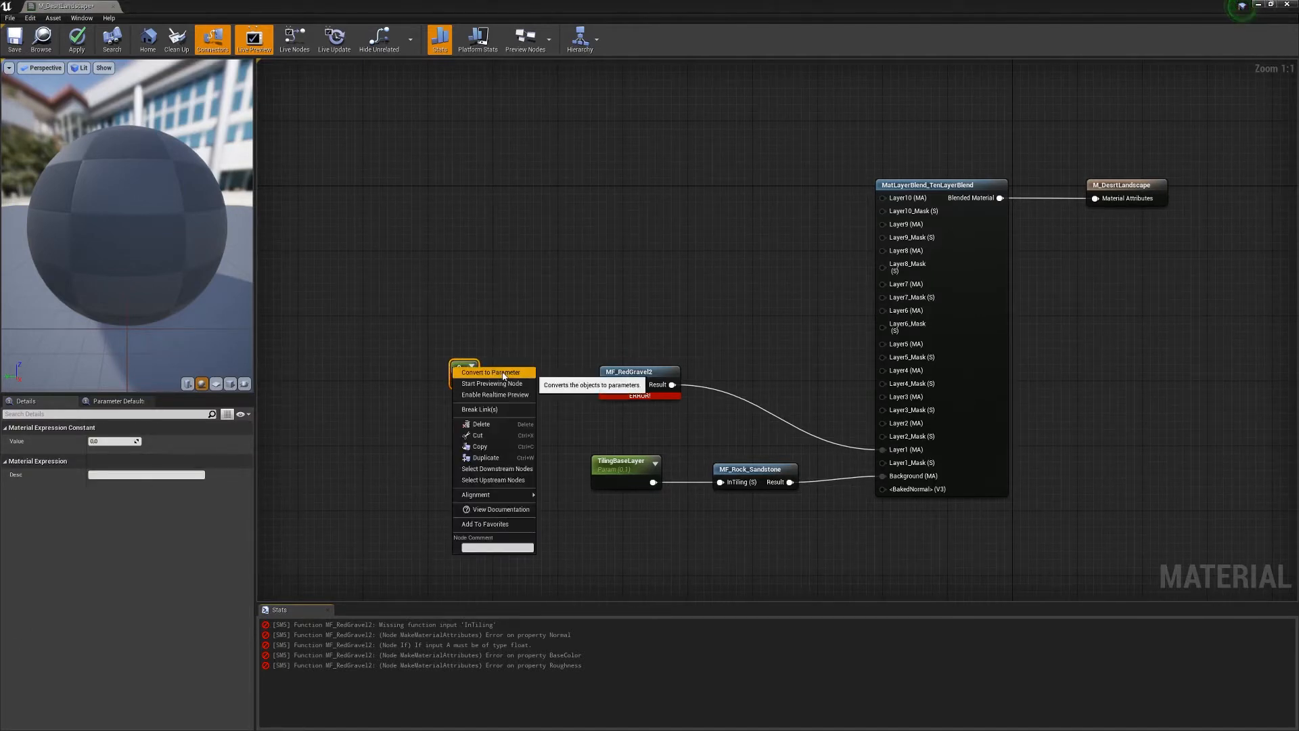
{"action": "left_click", "coordinate": [504, 377]}
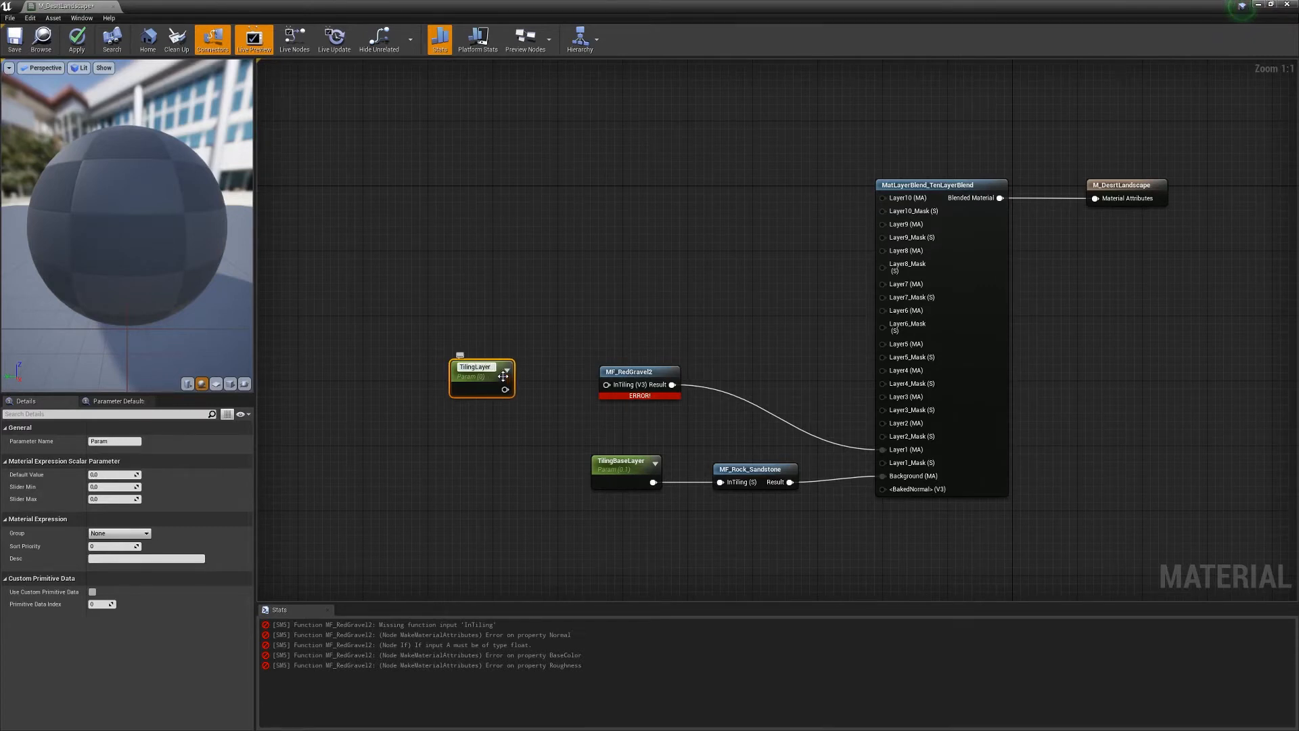
{"action": "type", "text": "TilingLayer1"}
{"action": "key", "text": "Return"}
{"action": "left_click", "coordinate": [128, 475]}
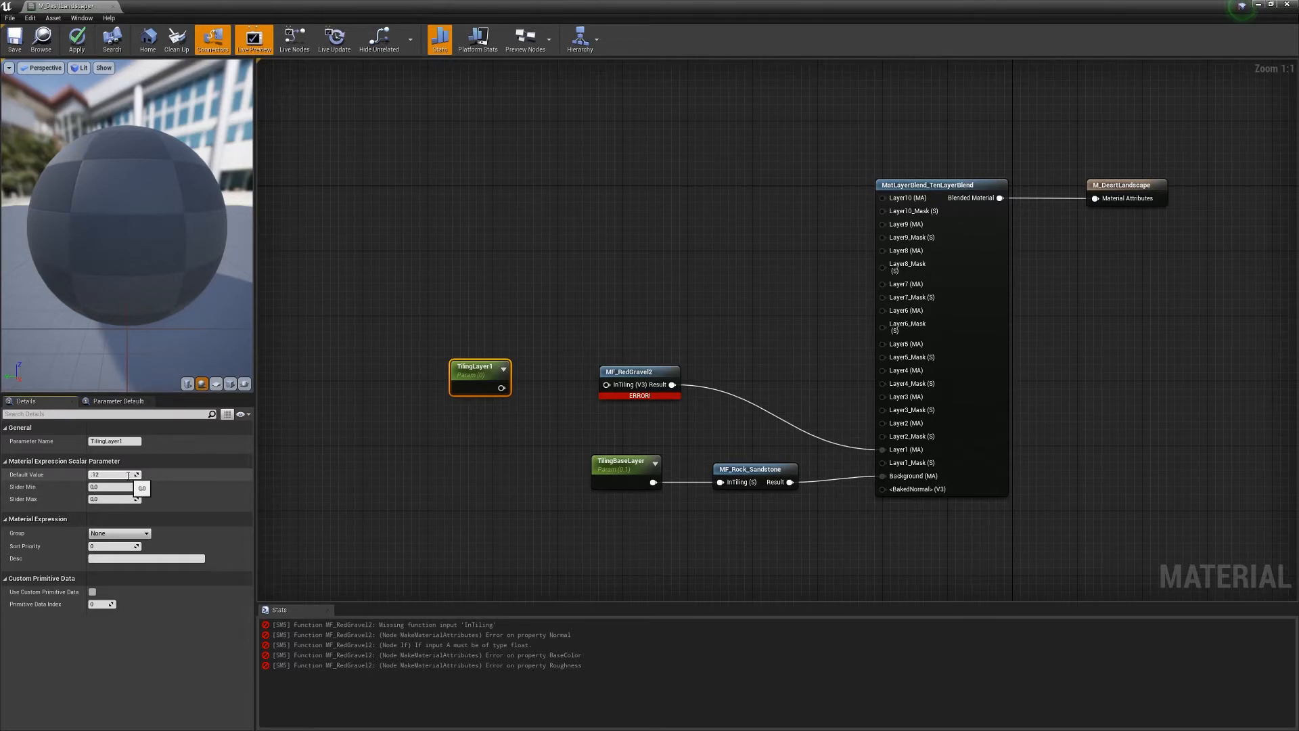
- Wire TilingLayer1 into MF_RedGravel2's InTiling, apply, and shift the base layer nodes
{"action": "left_click_drag", "start_coordinate": [501, 388], "coordinate": [606, 385]}
{"action": "left_click", "coordinate": [77, 40]}
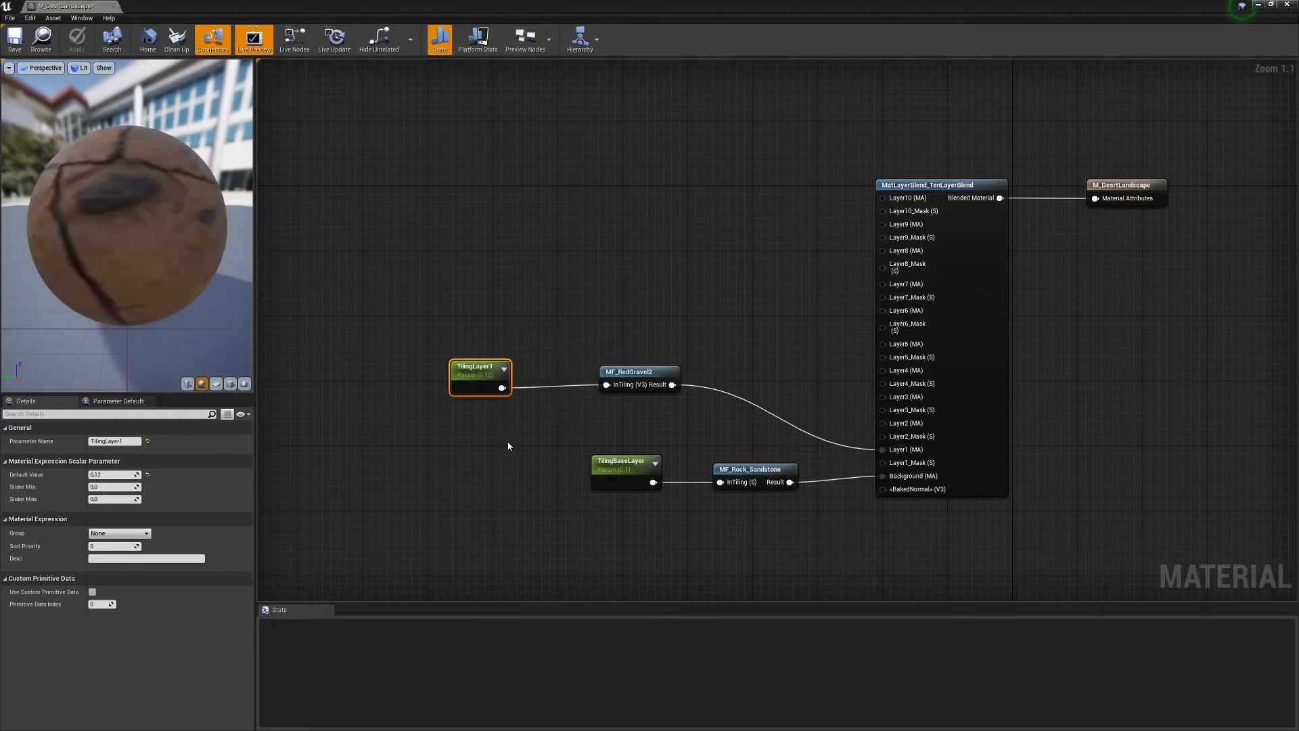
{"action": "left_click_drag", "start_coordinate": [577, 482], "coordinate": [656, 479]}
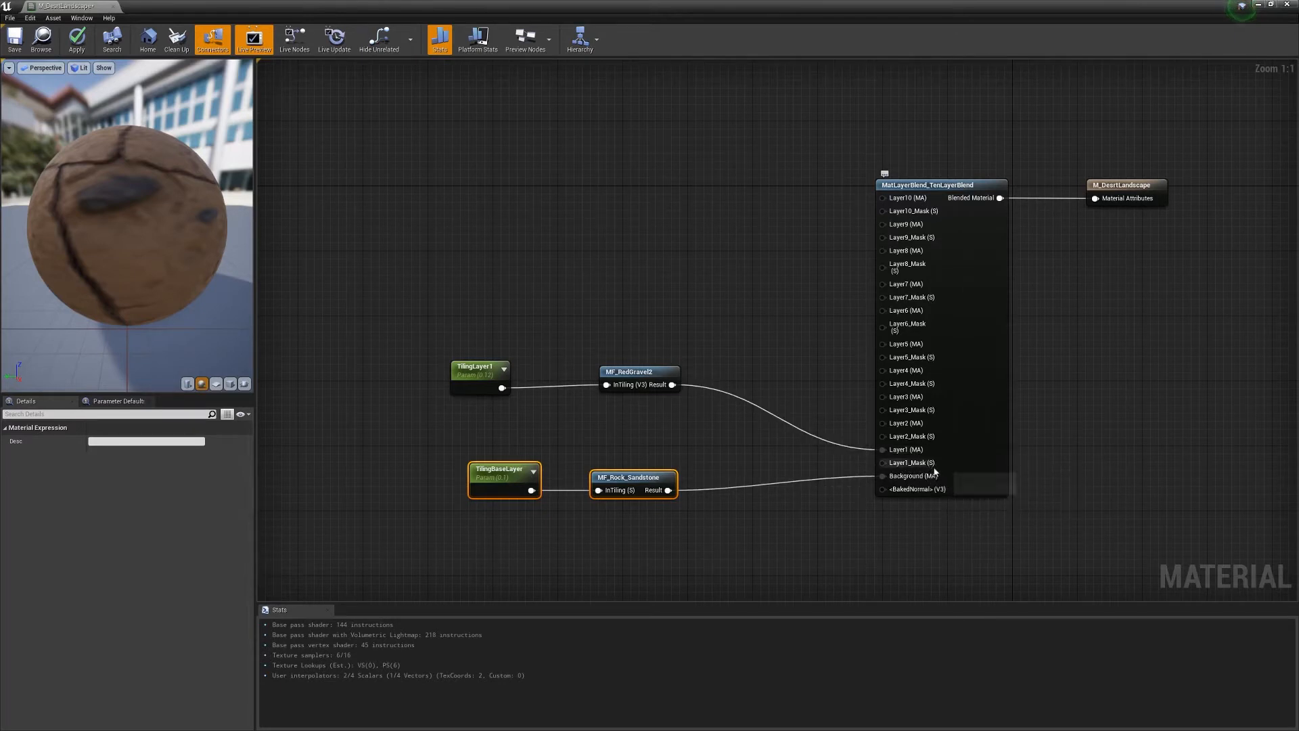
{"action": "left_click_drag", "start_coordinate": [470, 565], "coordinate": [630, 517]}
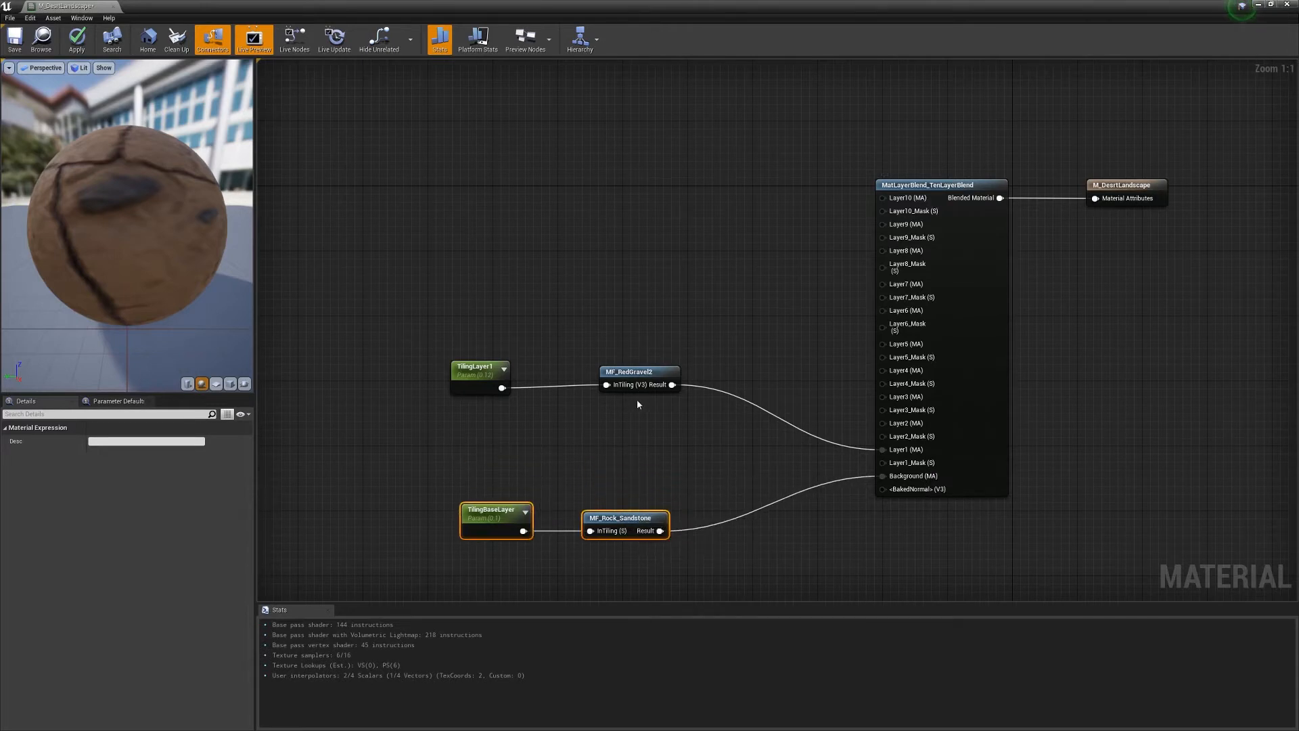
- Add a LandscapeLayerSample node, discarding a stray Layer Weight node, and name its parameter Layer1
{"action": "right_click", "coordinate": [636, 443]}
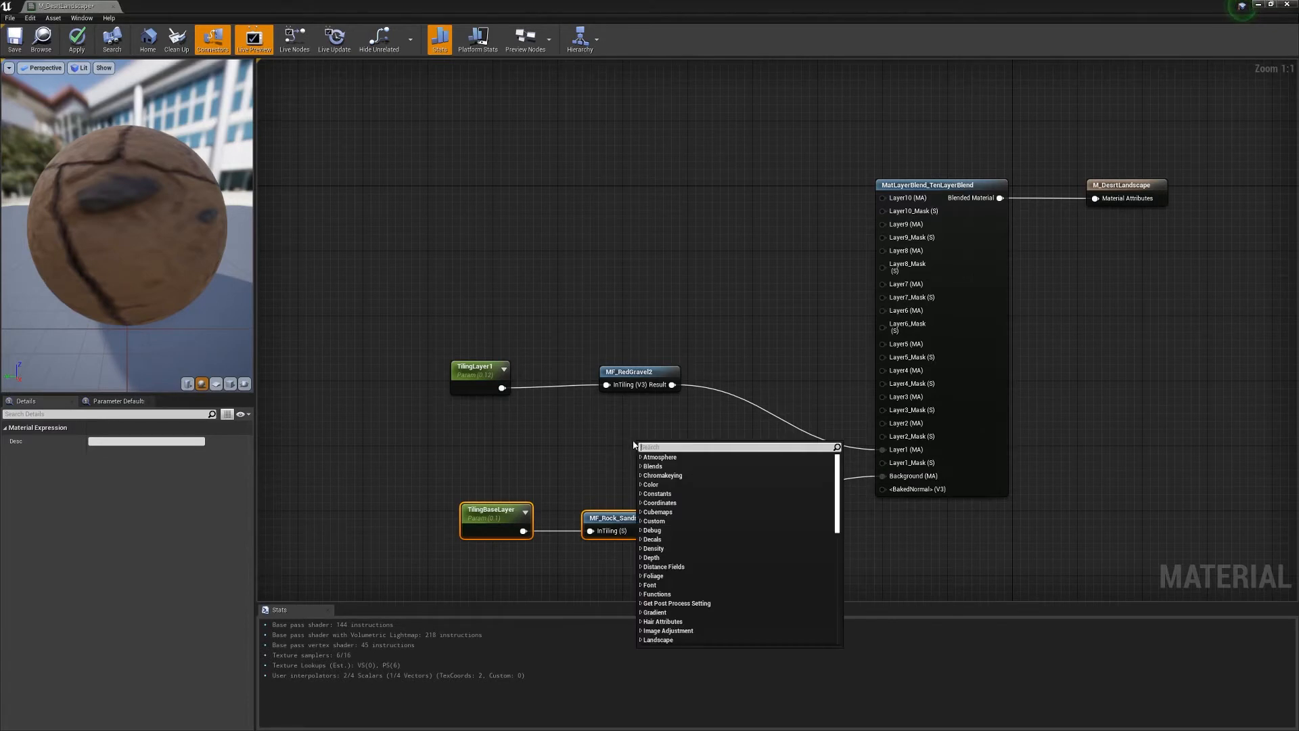
{"action": "type", "text": "layer"}
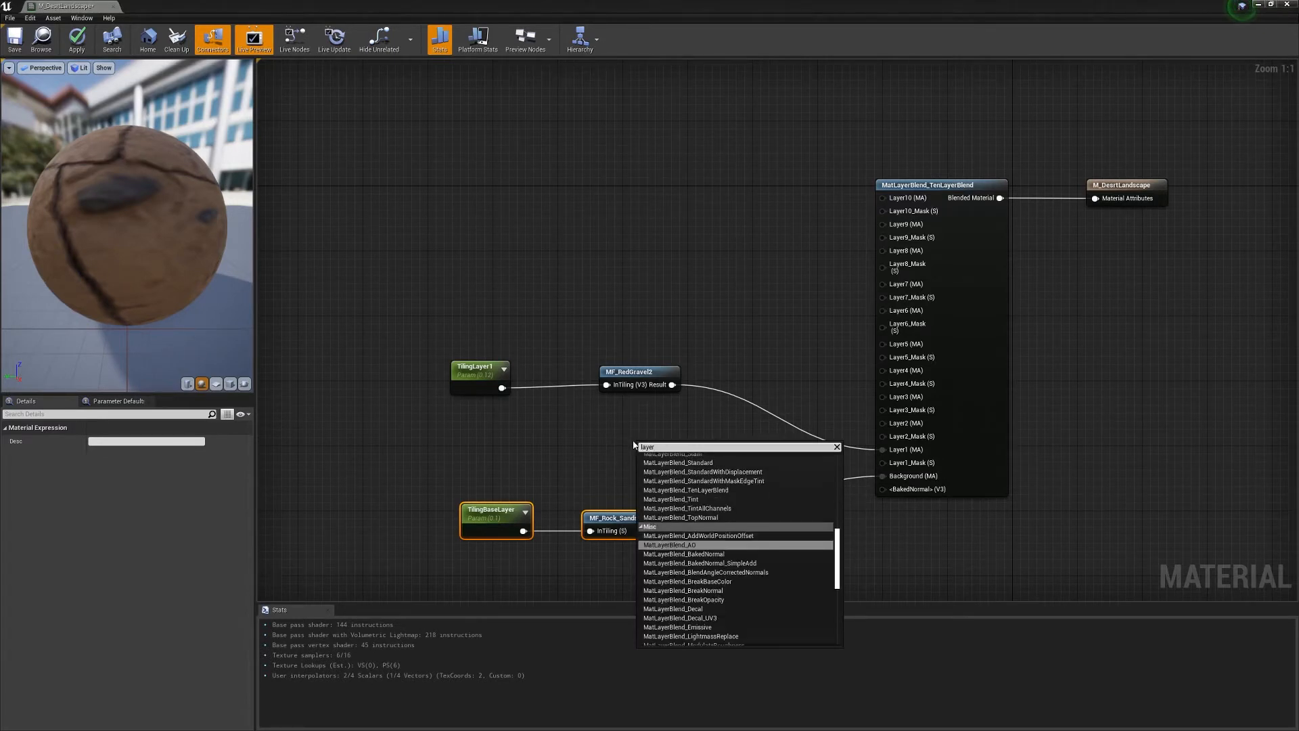
{"action": "type", "text": " wei"}
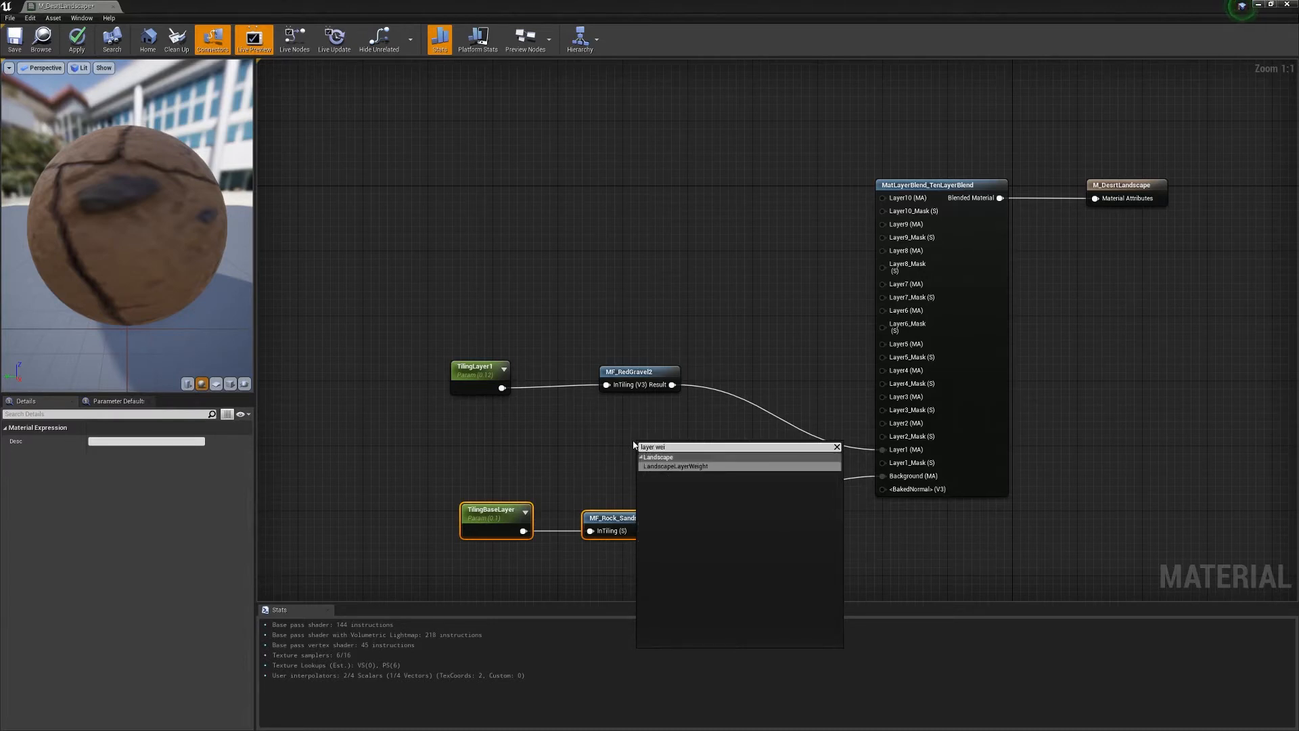
{"action": "key", "text": "Return"}
{"action": "key", "text": "Delete"}
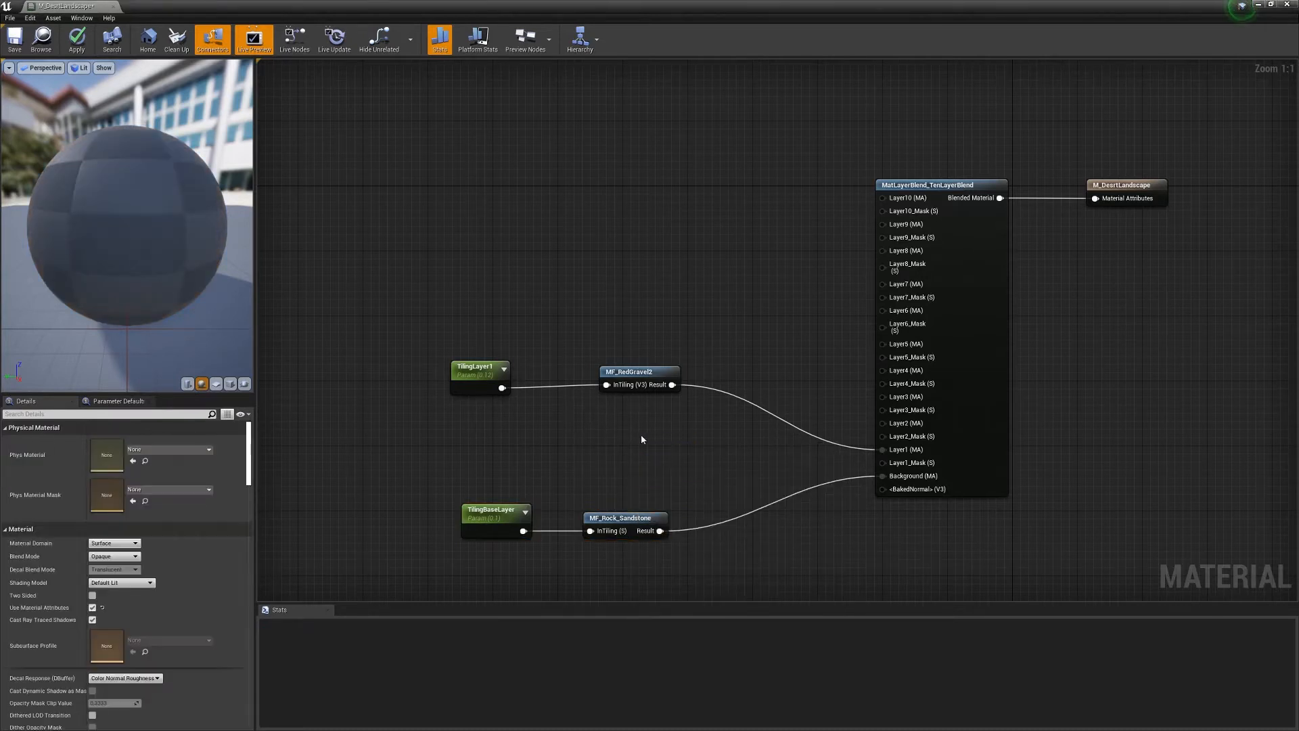
{"action": "right_click", "coordinate": [640, 434]}
{"action": "type", "text": "lay"}
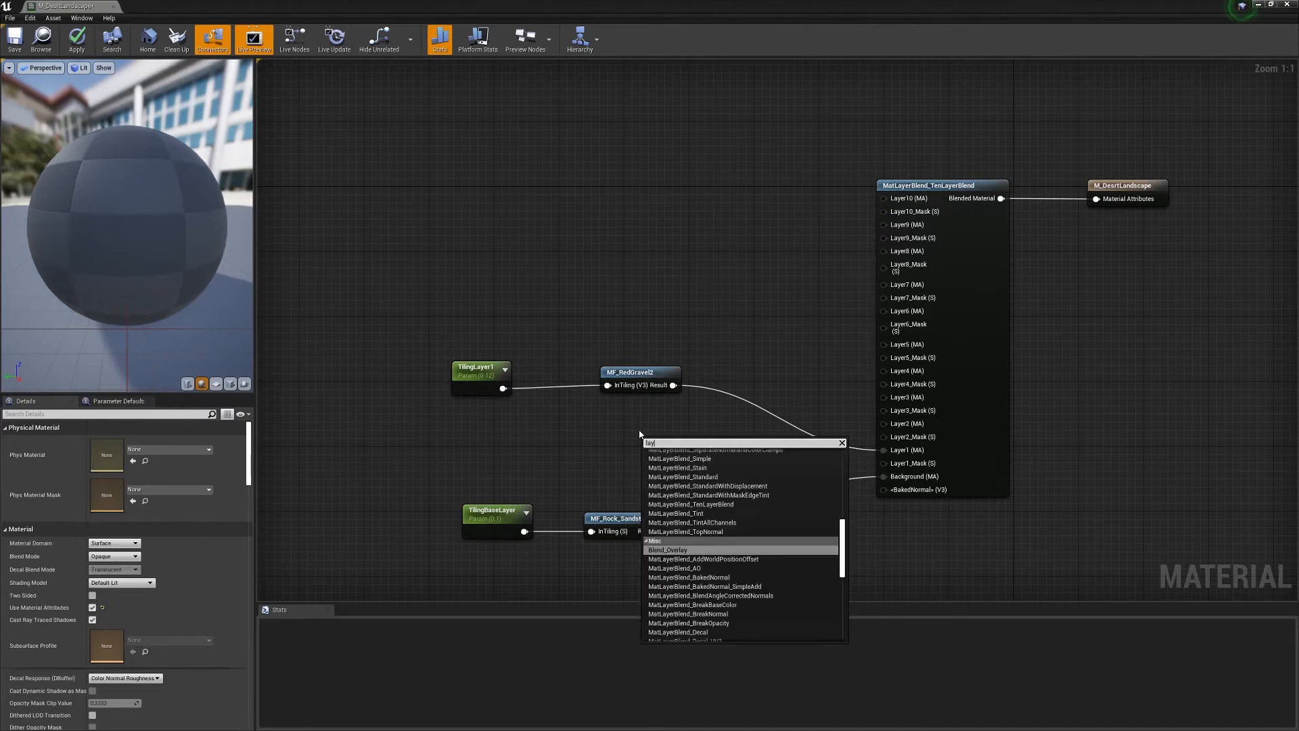
{"action": "type", "text": " sa"}
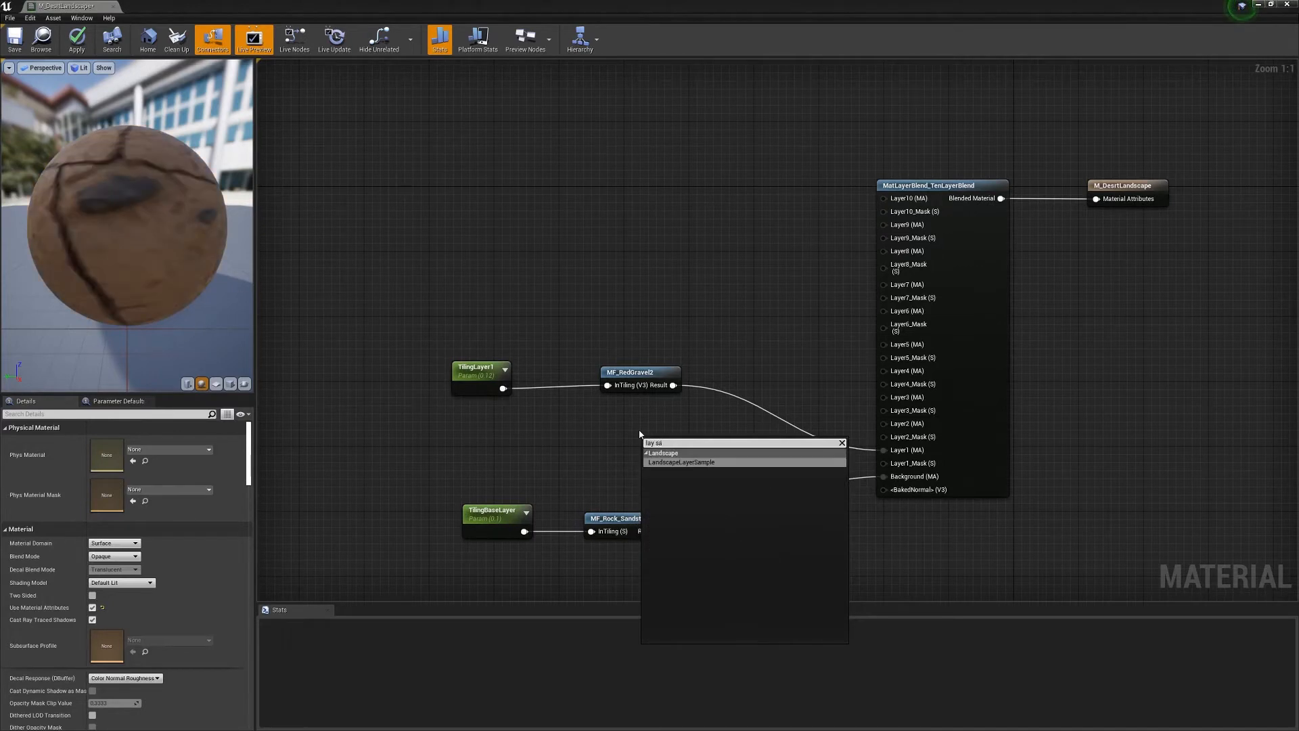
{"action": "type", "text": "m"}
{"action": "key", "text": "Return"}
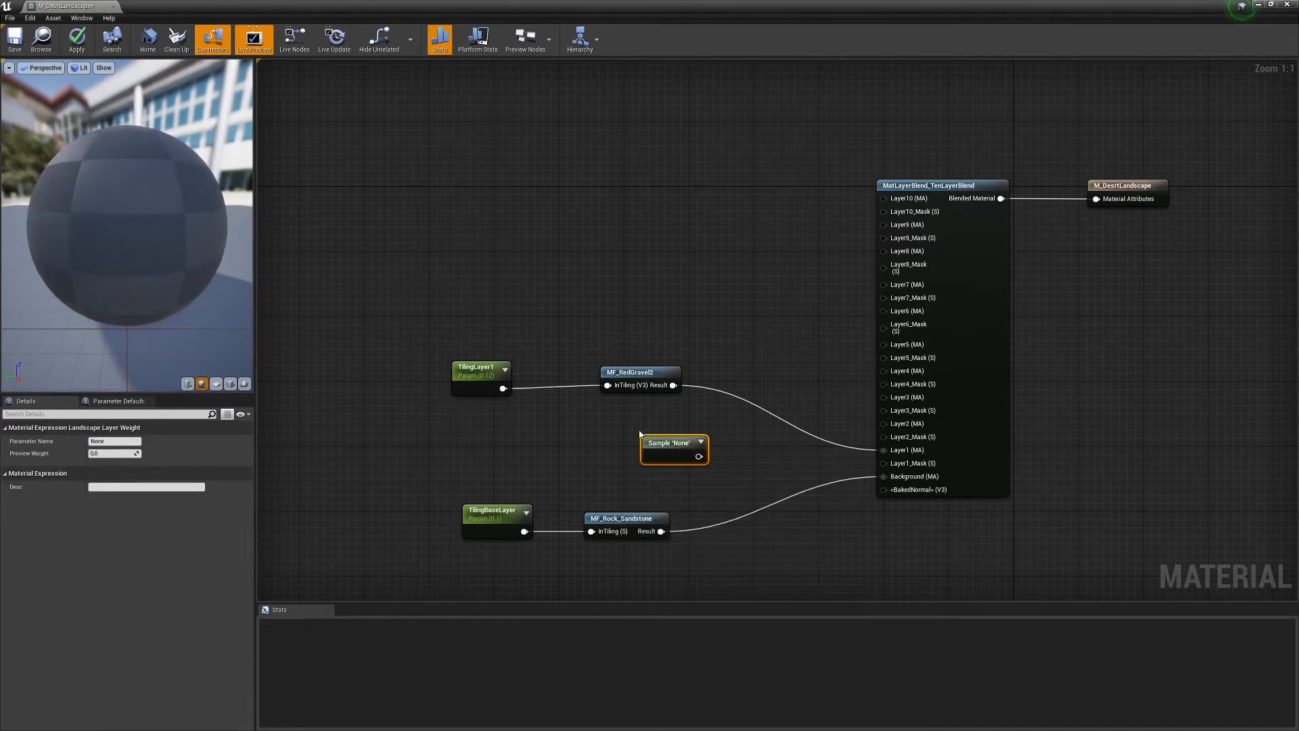
{"action": "left_click_drag", "start_coordinate": [680, 456], "coordinate": [636, 441]}
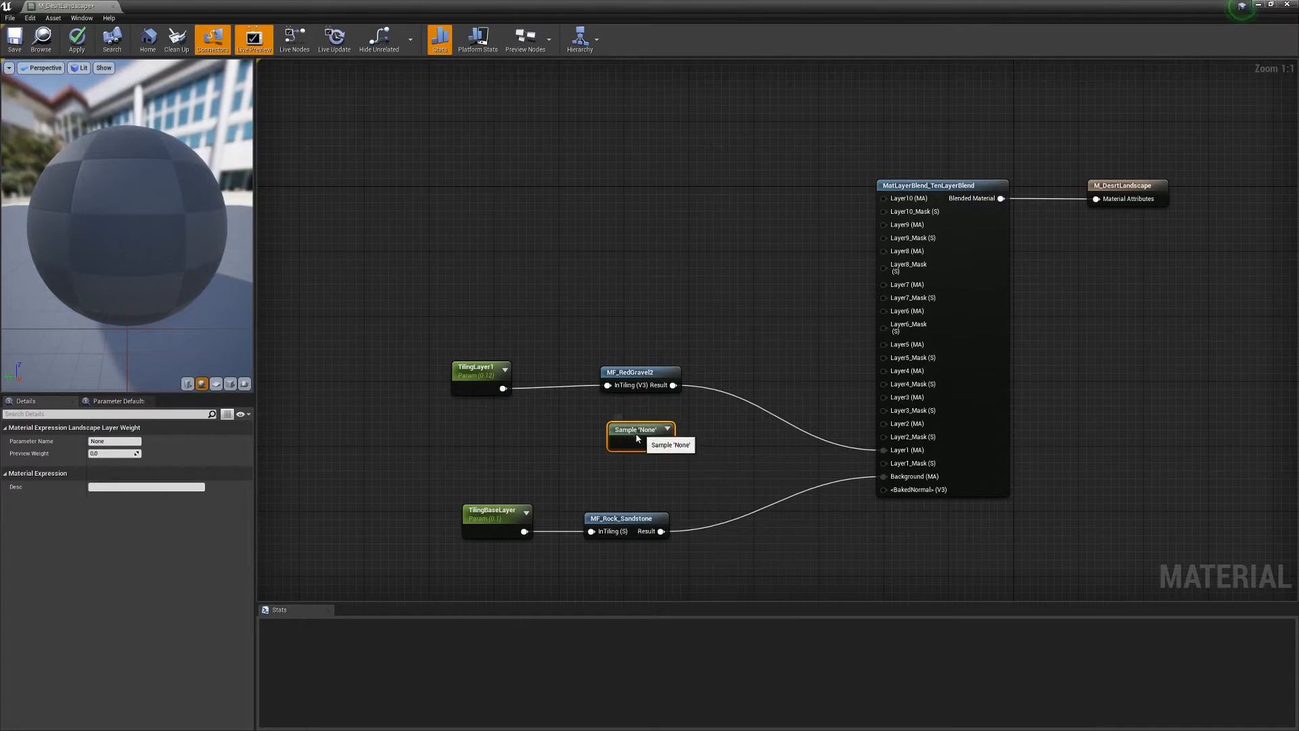
{"action": "left_click", "coordinate": [113, 441]}
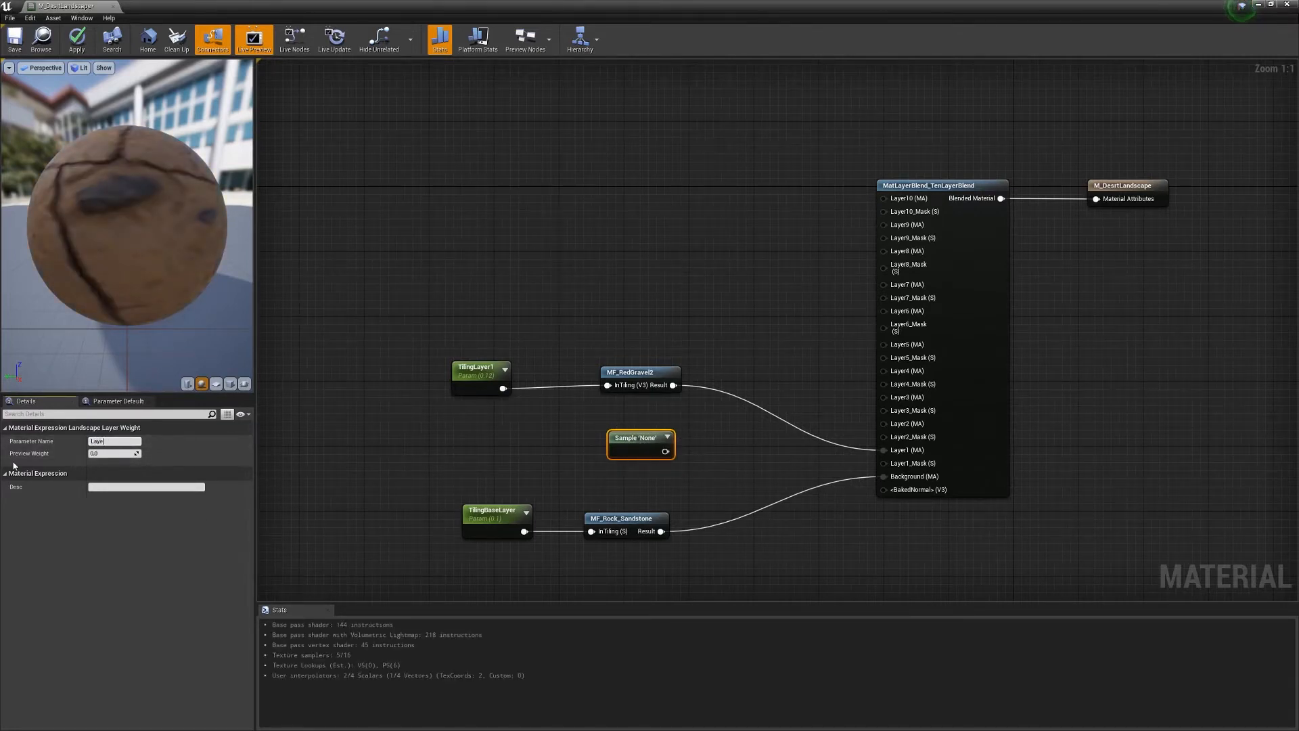
{"action": "key", "text": "Return"}
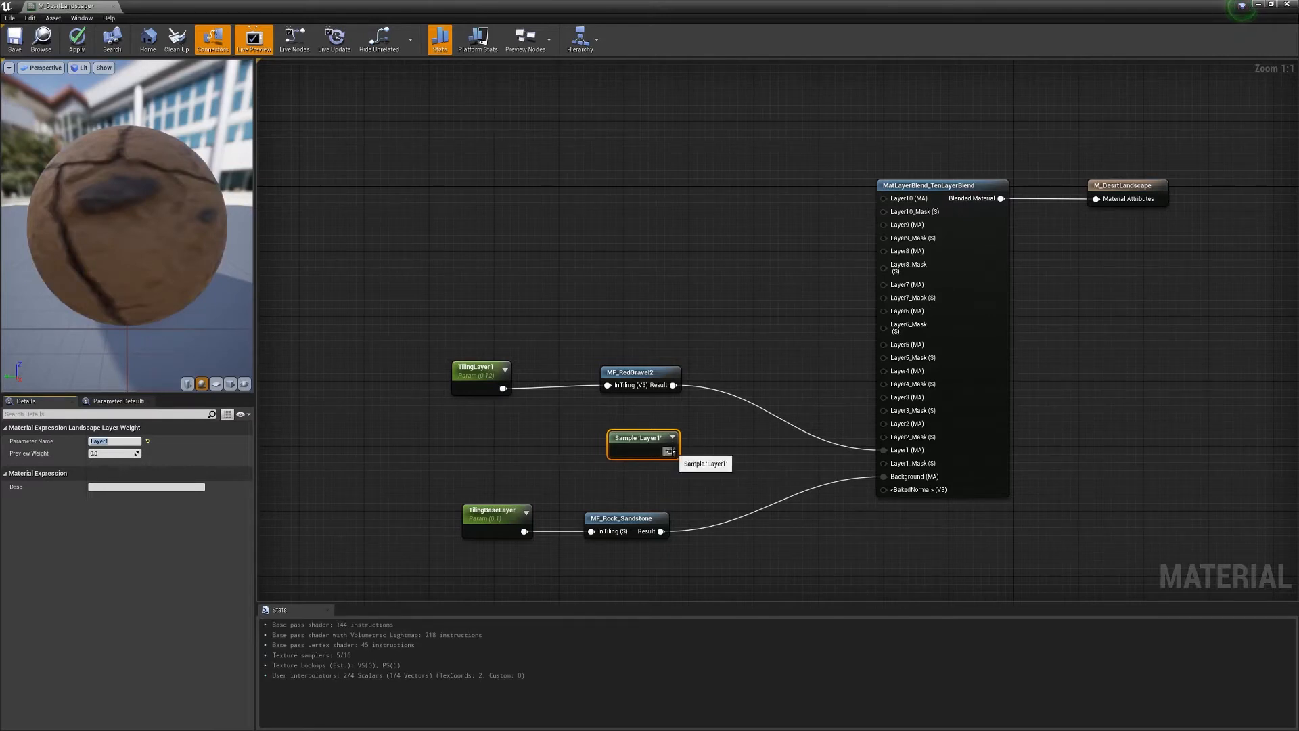
- Wire Sample 'Layer1' into TenLayerBlend's Layer1_Mask, apply, and return to Desert-001
{"action": "left_click_drag", "start_coordinate": [670, 451], "coordinate": [884, 463]}
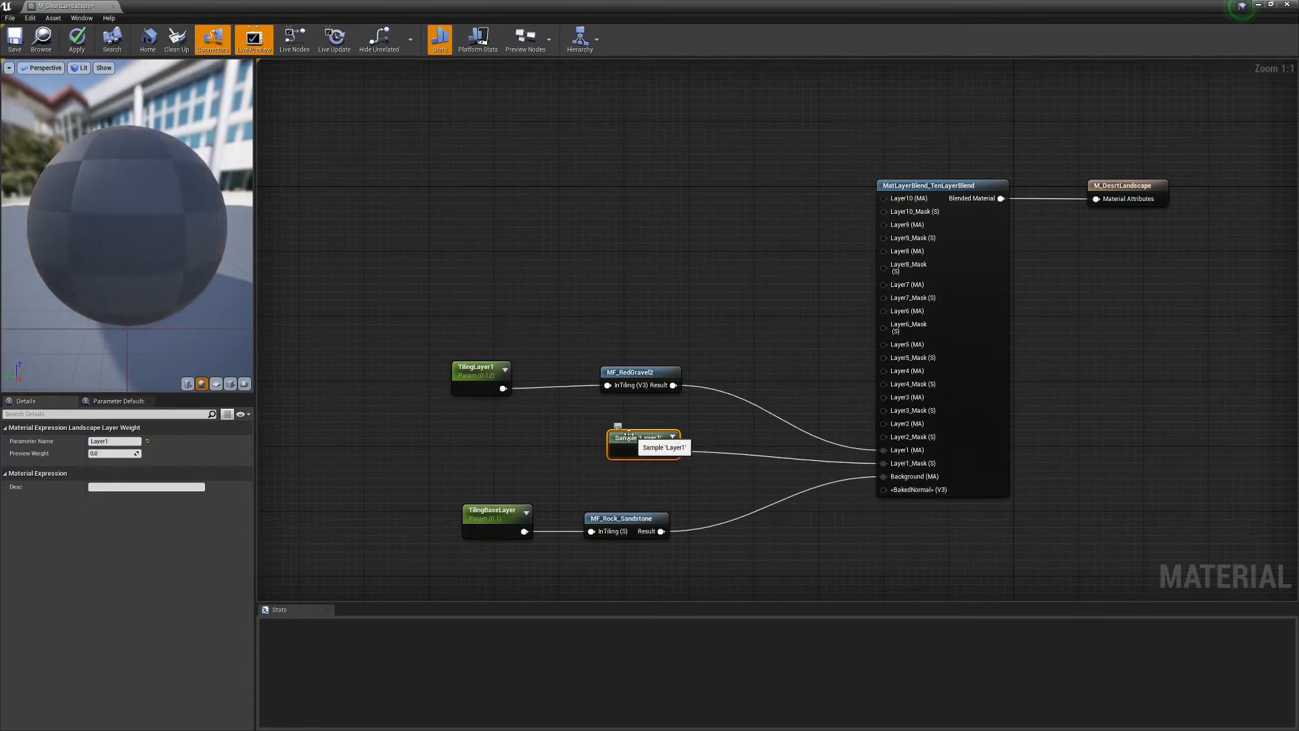
{"action": "left_click", "coordinate": [84, 48]}
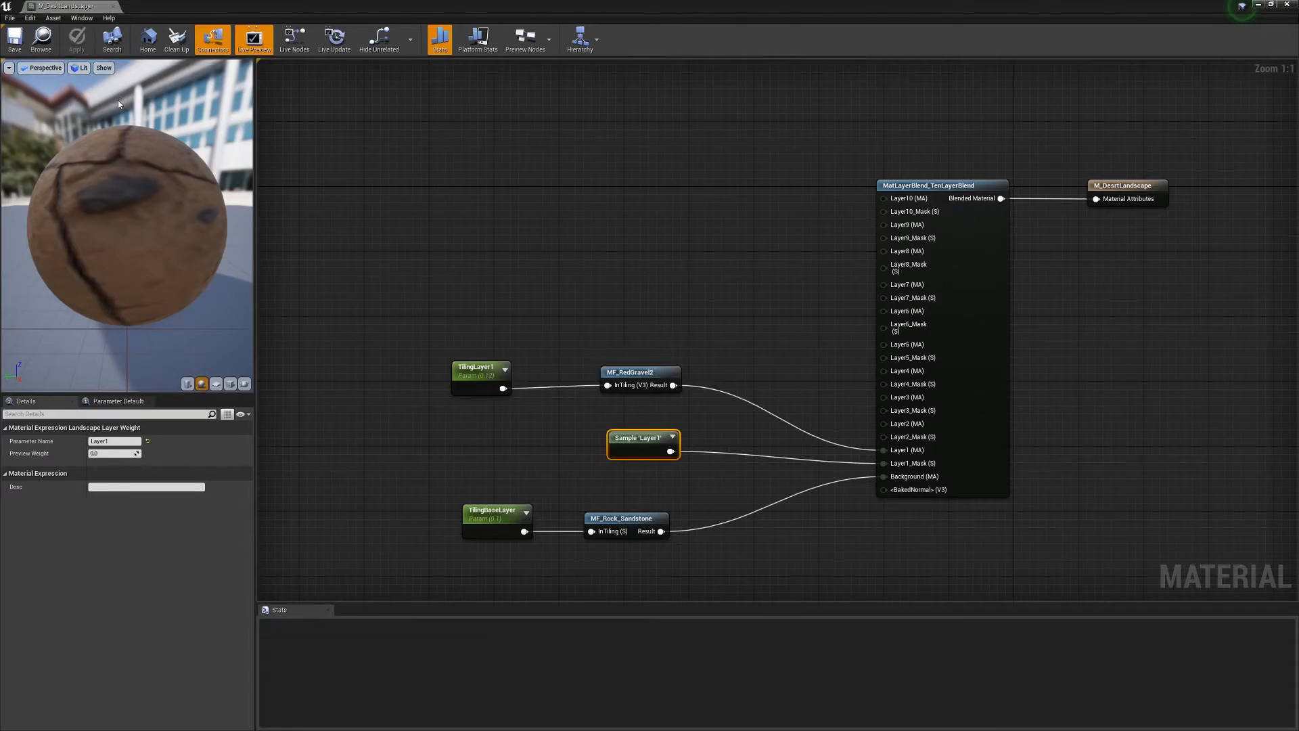
{"action": "left_click_drag", "start_coordinate": [69, 8], "coordinate": [642, 8]}
{"action": "left_click", "coordinate": [66, 8]}
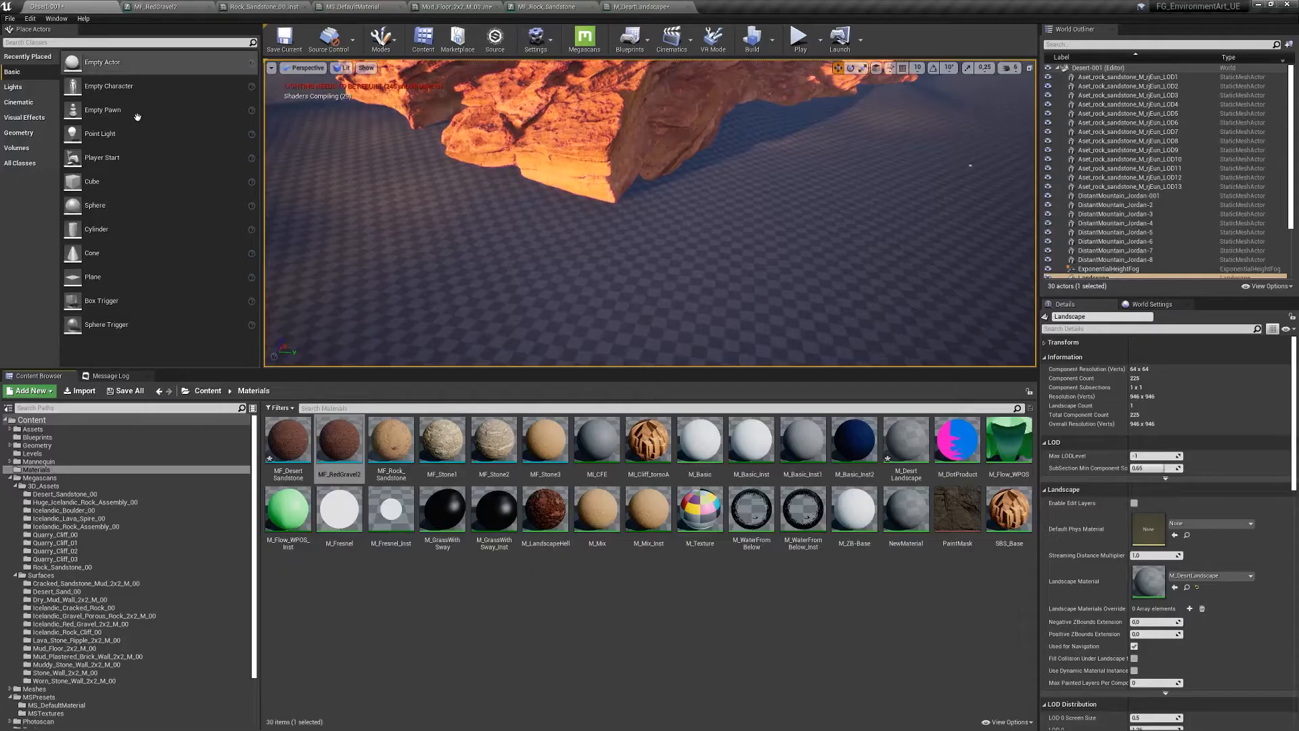
- Switch to Landscape Paint mode with Brush Settings expanded, then reopen the M_DesertLandscape graph
{"action": "right_click_drag", "start_coordinate": [647, 250], "coordinate": [675, 282]}
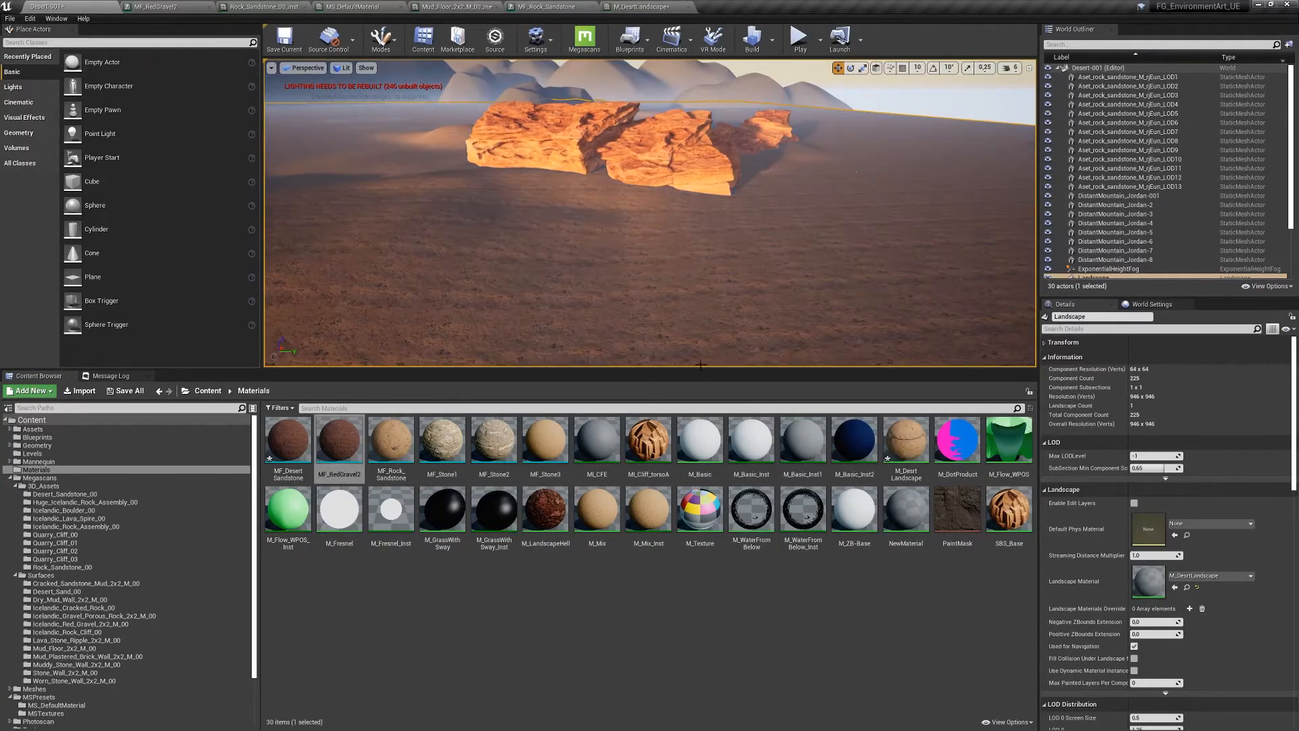
{"action": "left_click", "coordinate": [391, 35]}
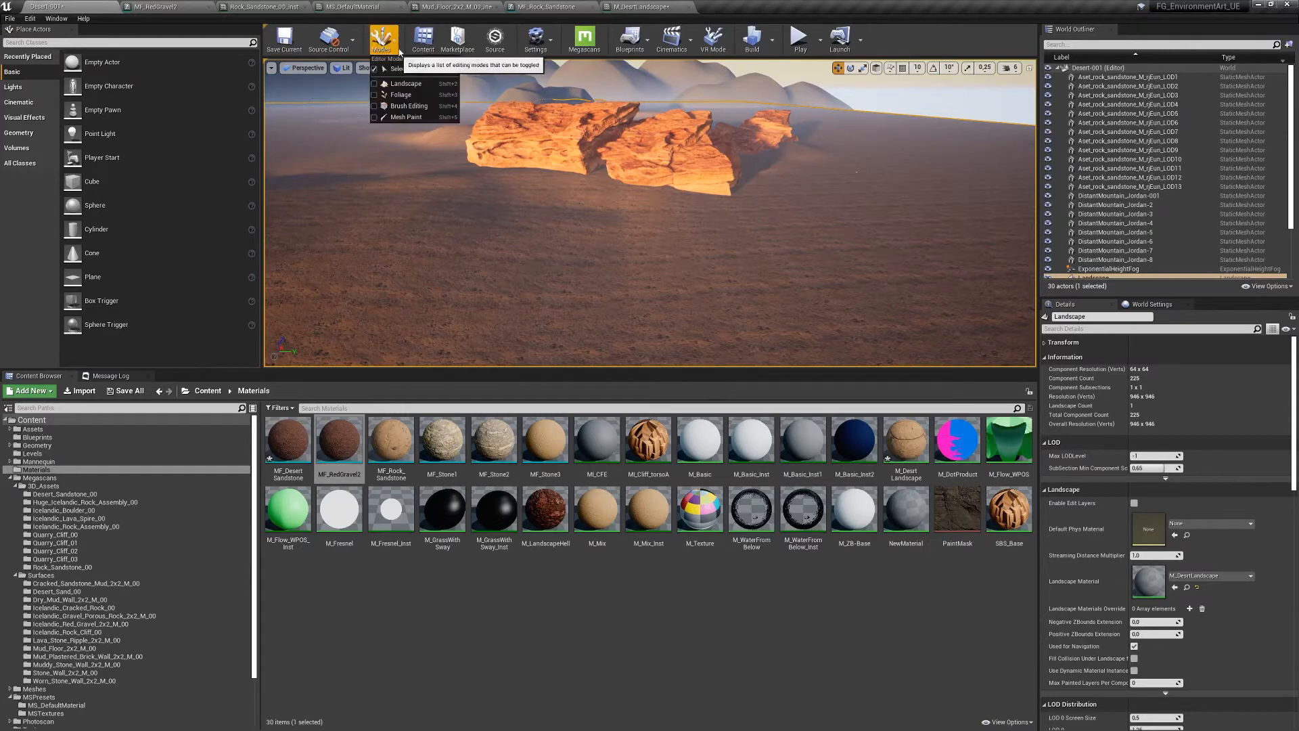
{"action": "left_click", "coordinate": [414, 86]}
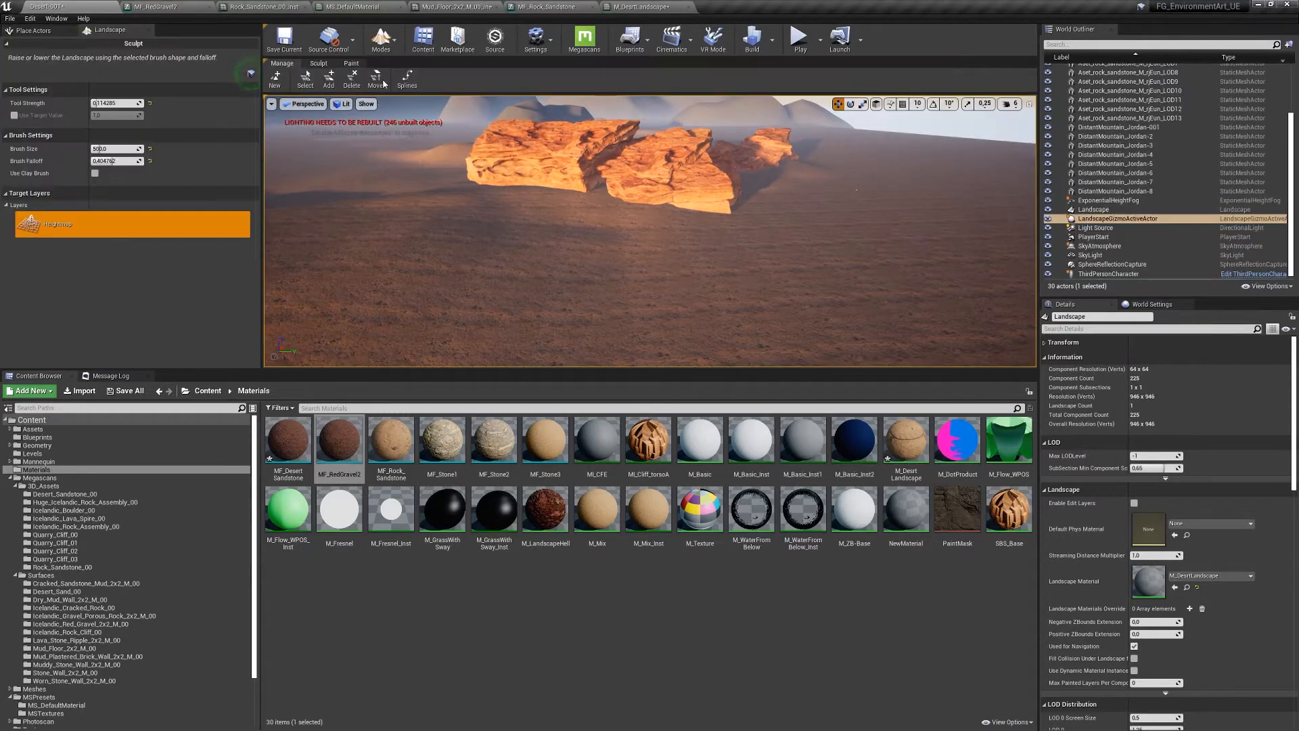
{"action": "left_click", "coordinate": [349, 64]}
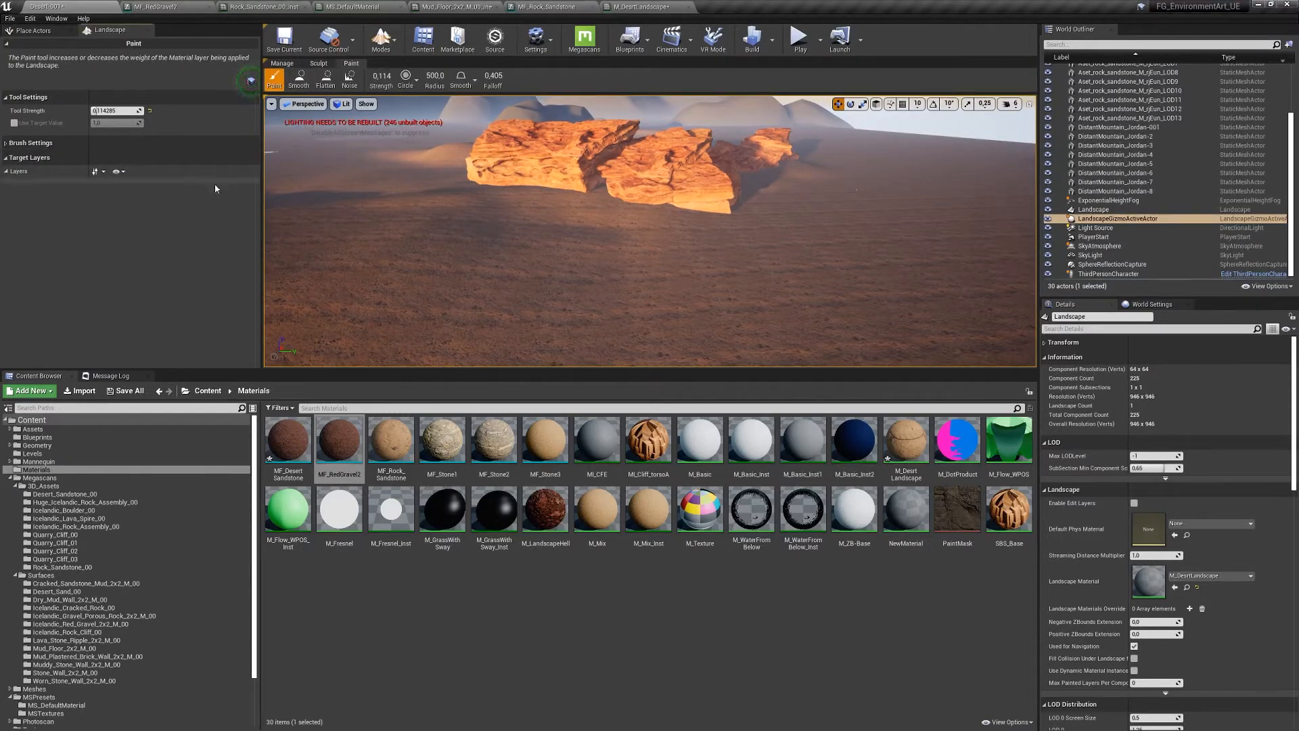
{"action": "left_click", "coordinate": [5, 173]}
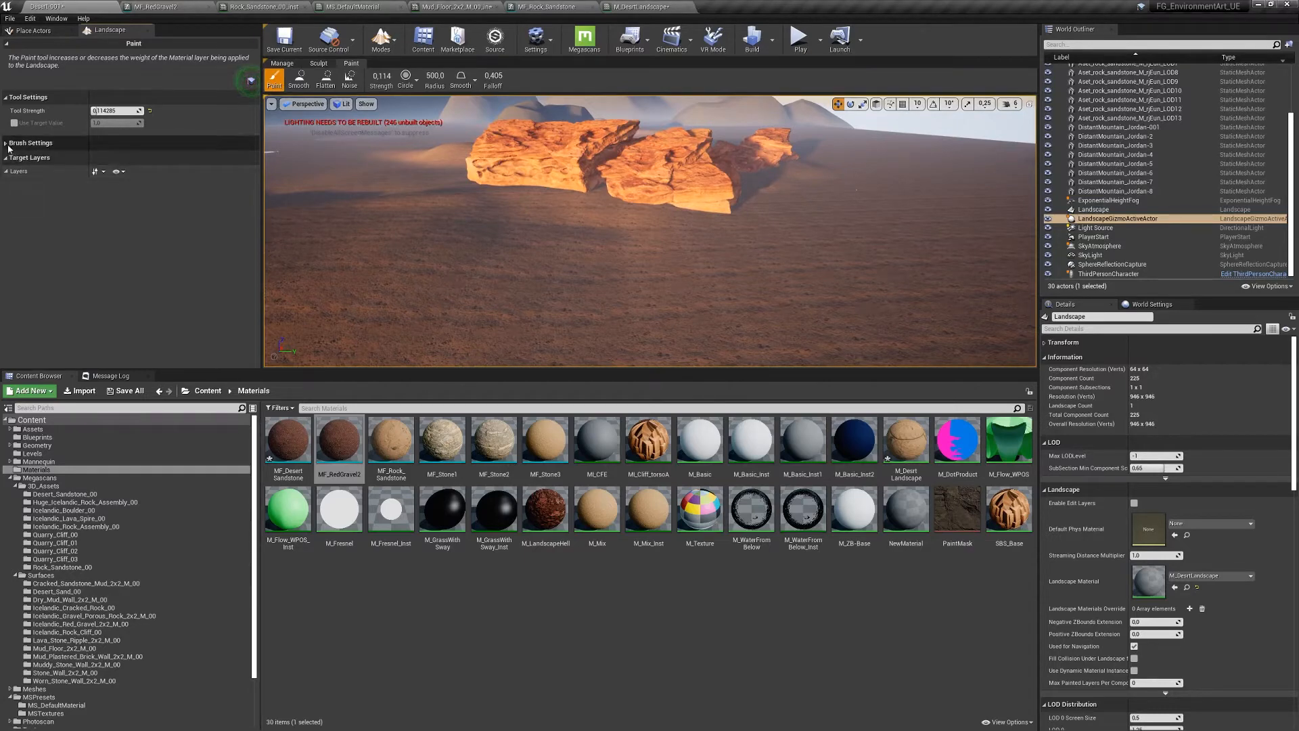
{"action": "left_click", "coordinate": [8, 144]}
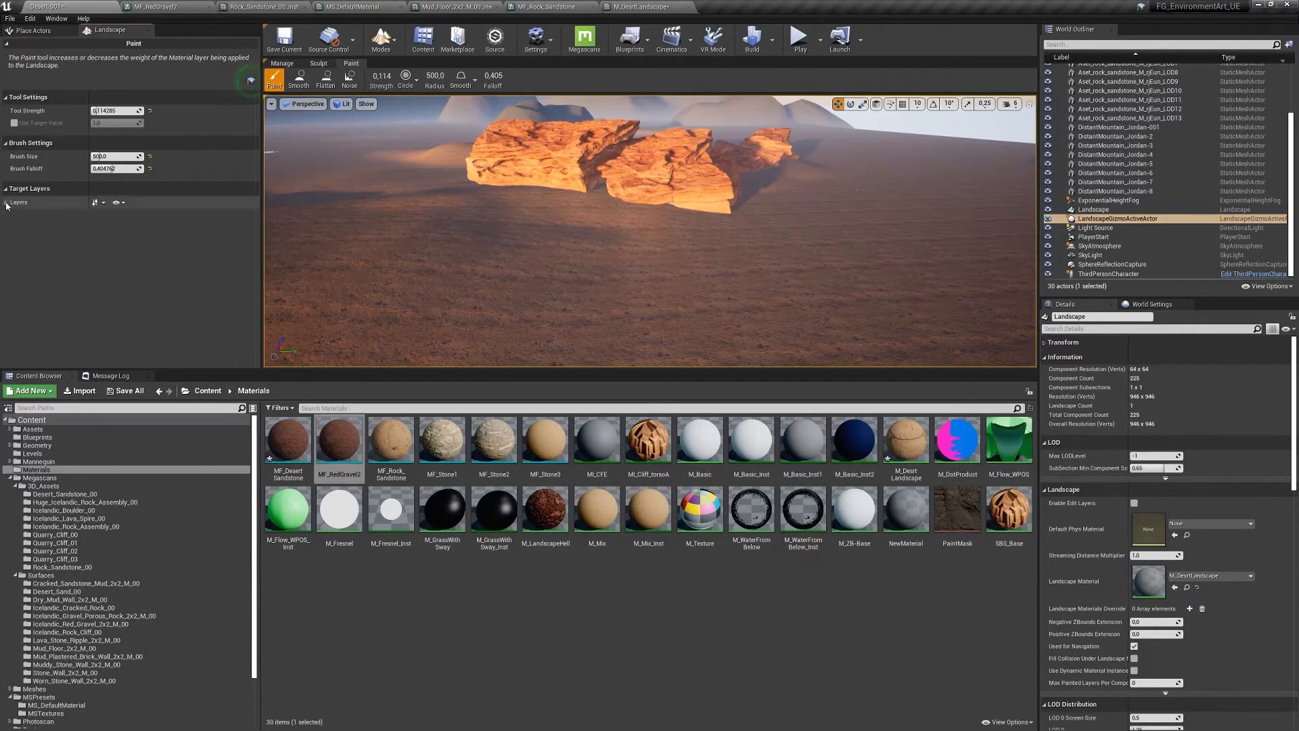
{"action": "left_click", "coordinate": [731, 704]}
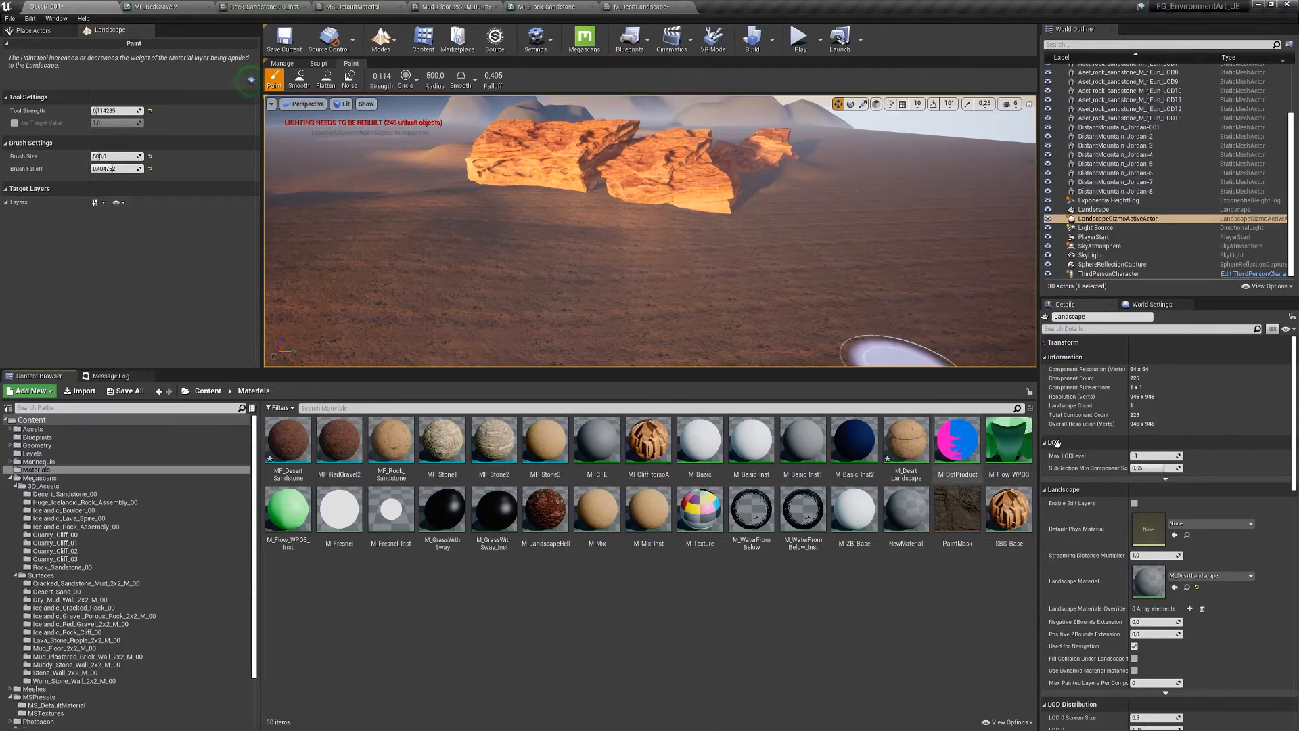
{"action": "double_click", "coordinate": [908, 441]}
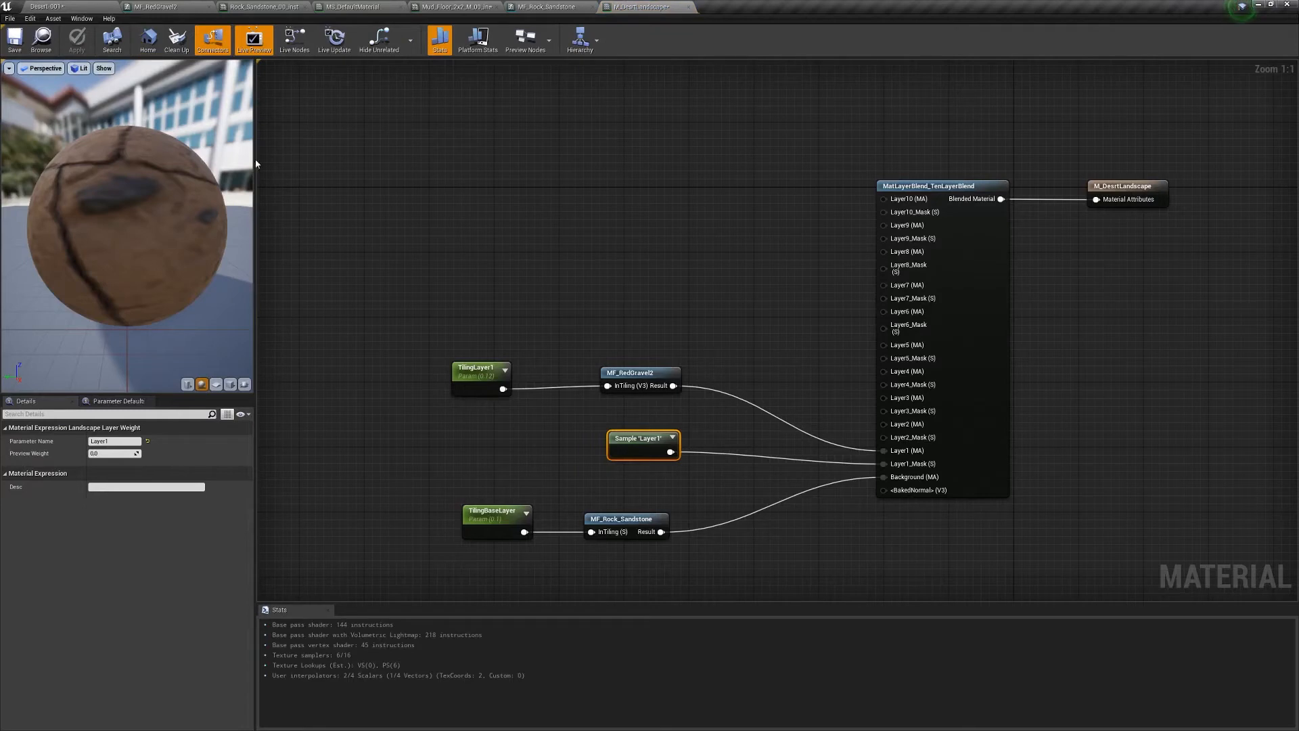
- Nudge the material graph up, then return to the Desert-001 level editor in Landscape Paint mode
{"action": "right_click_drag", "start_coordinate": [753, 300], "coordinate": [760, 255]}
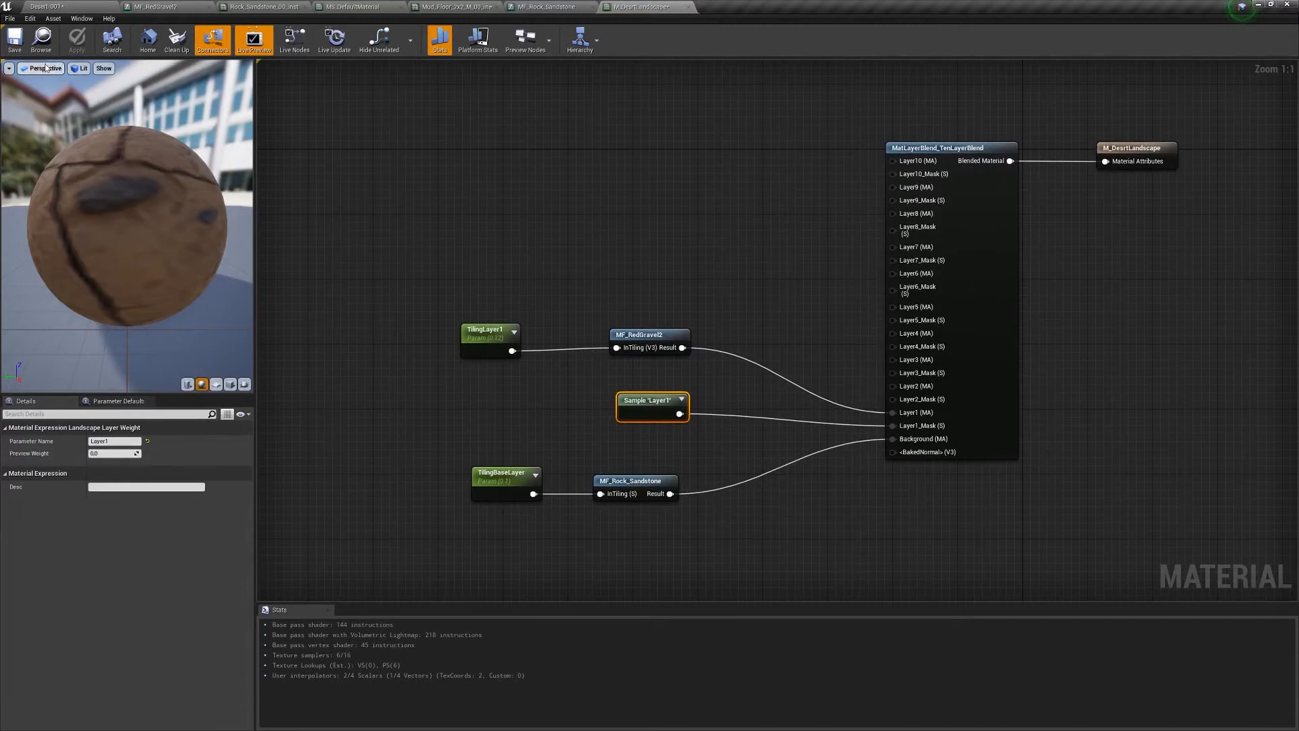
{"action": "left_click", "coordinate": [40, 39]}
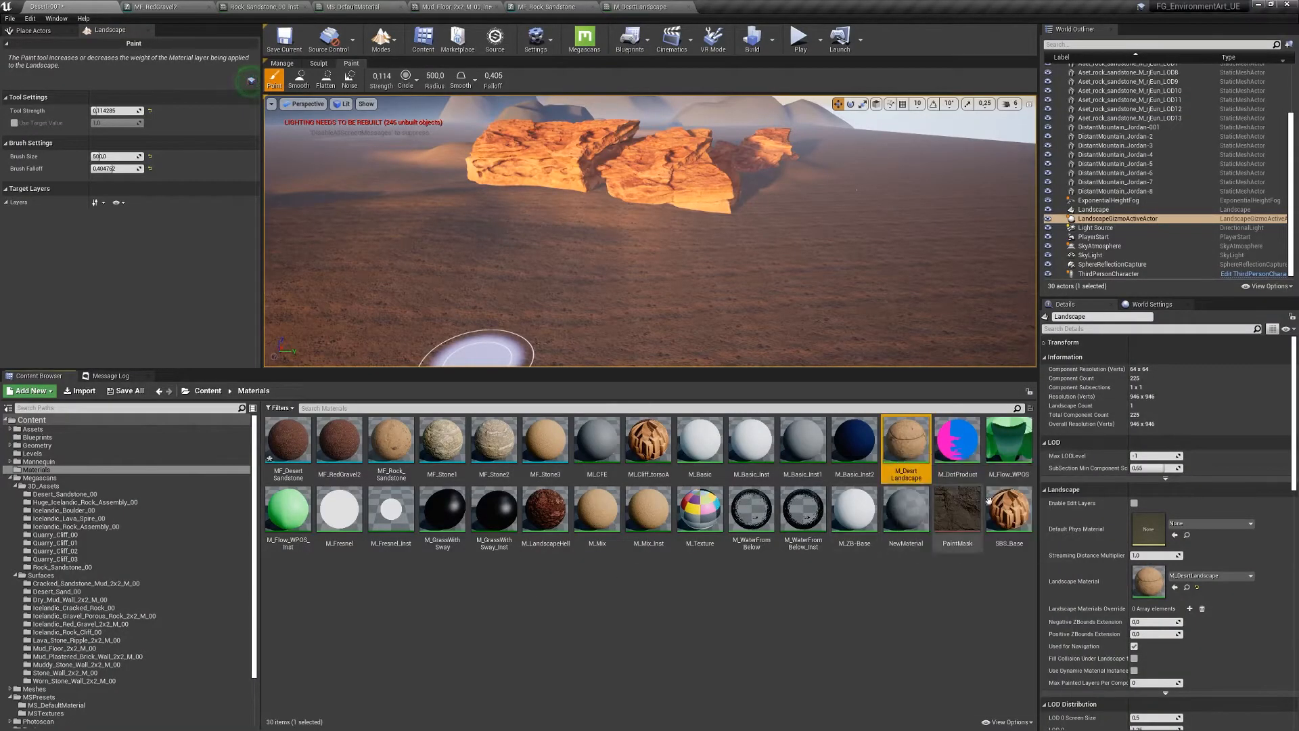
- Assign M_DesertLandscape as the landscape material, expand Target Layers, and start a new level from File
{"action": "left_click", "coordinate": [1175, 589]}
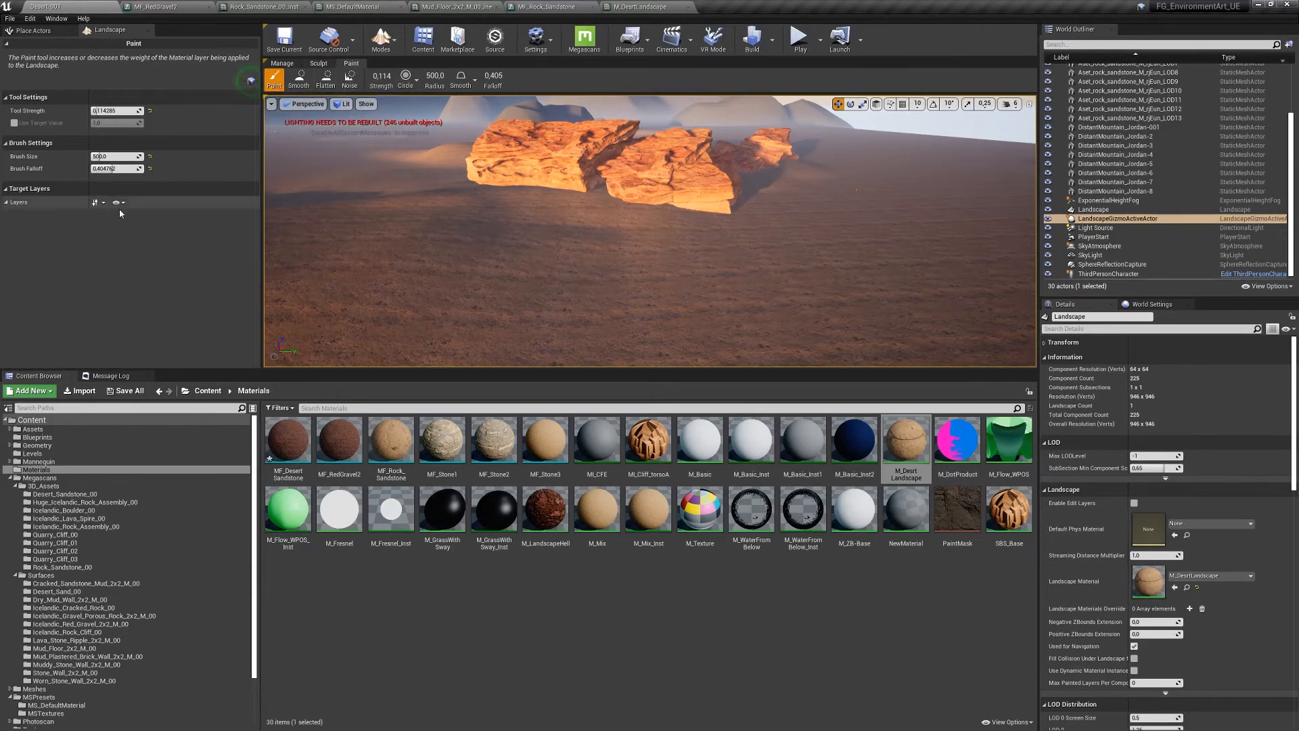
{"action": "left_click", "coordinate": [6, 202]}
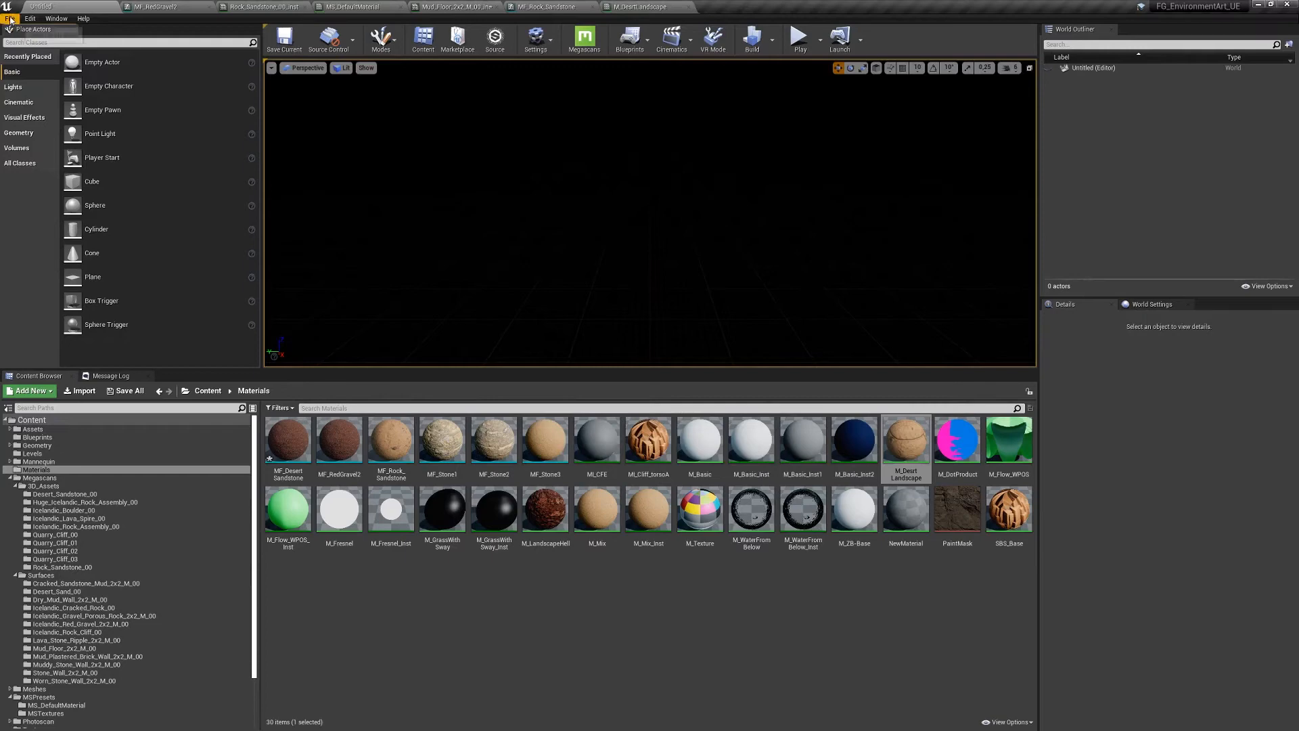
{"action": "left_click", "coordinate": [10, 18]}
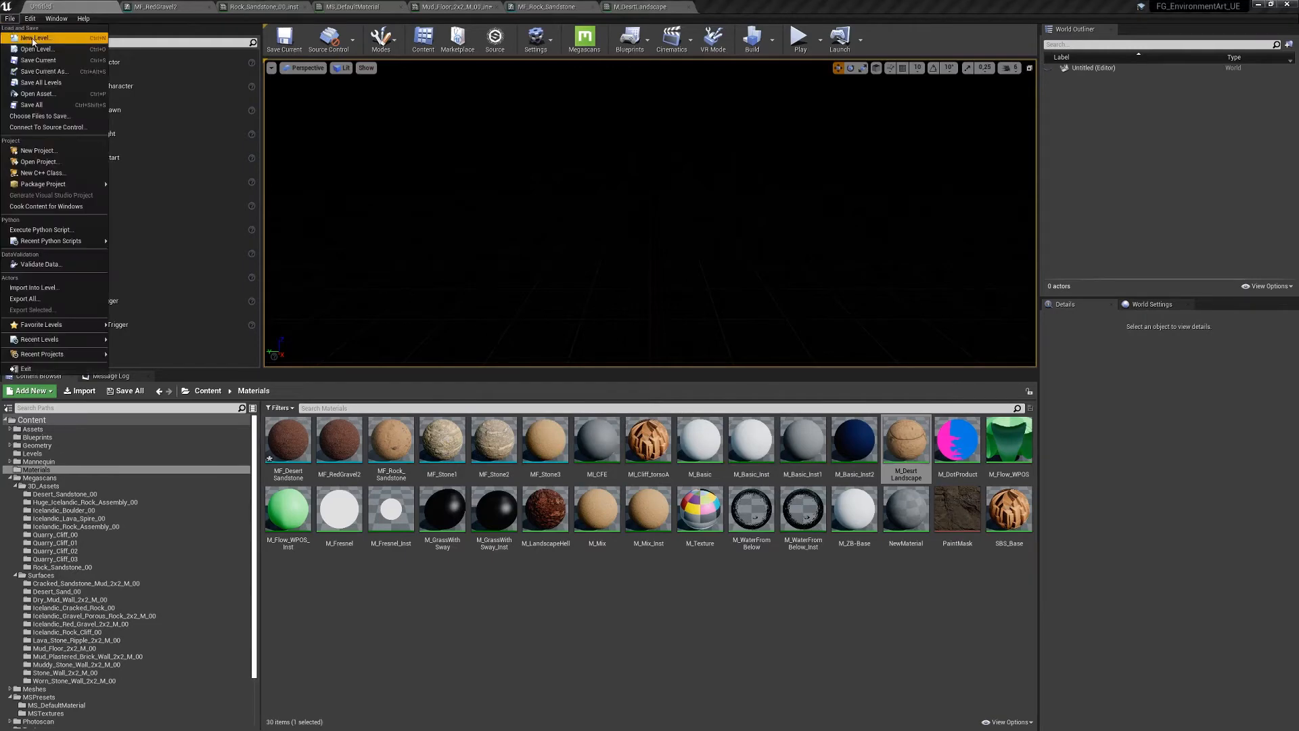
- Create a new level from the Default template and delete its Floor
{"action": "left_click", "coordinate": [32, 39]}
{"action": "left_click", "coordinate": [579, 342]}
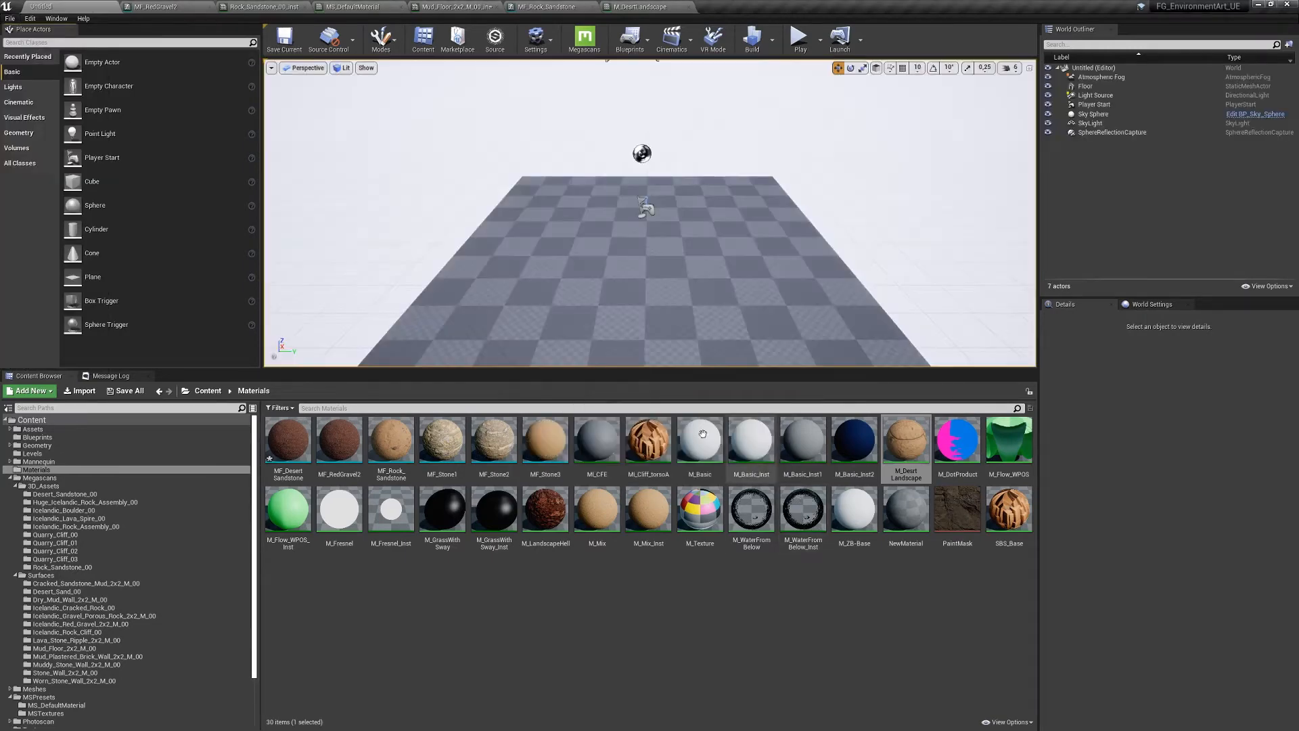
{"action": "left_click", "coordinate": [594, 262]}
{"action": "key", "text": "Delete"}
- Create a new 505×505 landscape and assign it the M_DesertLandscape material
{"action": "left_click", "coordinate": [382, 39]}
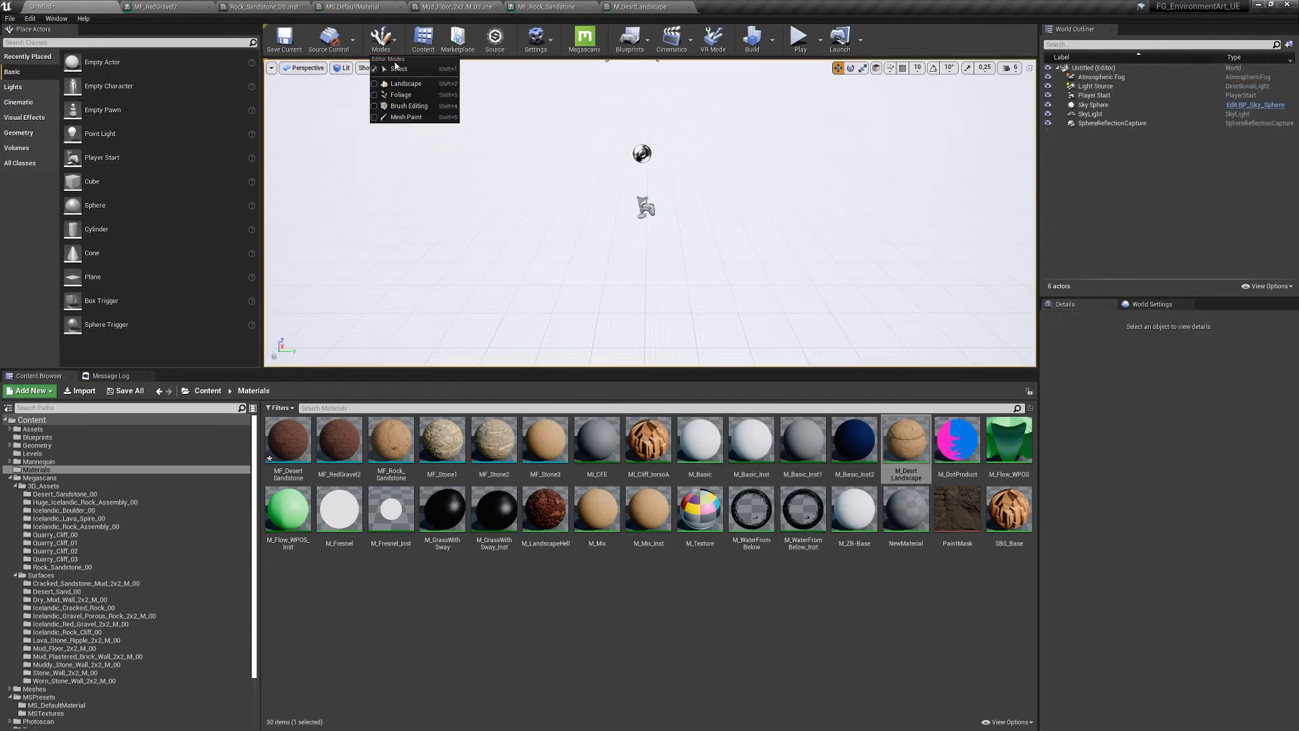
{"action": "left_click", "coordinate": [404, 83]}
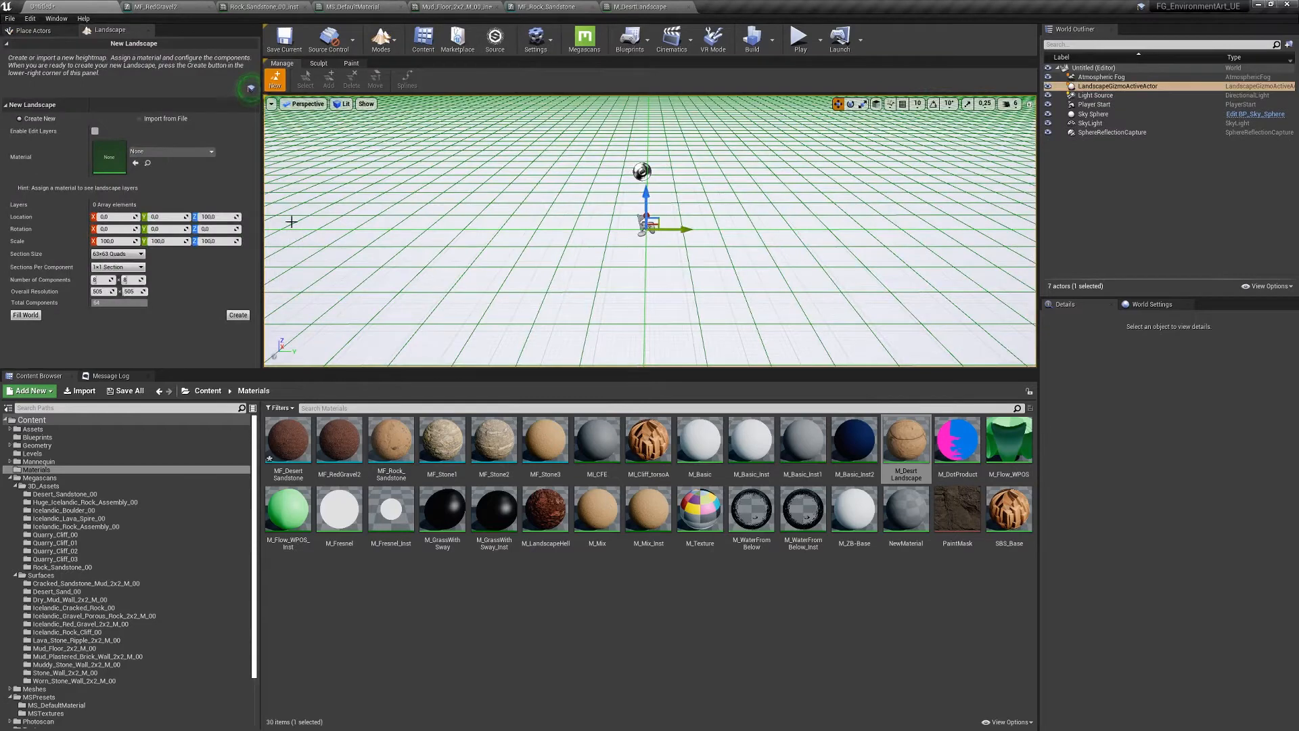
{"action": "left_click", "coordinate": [238, 315]}
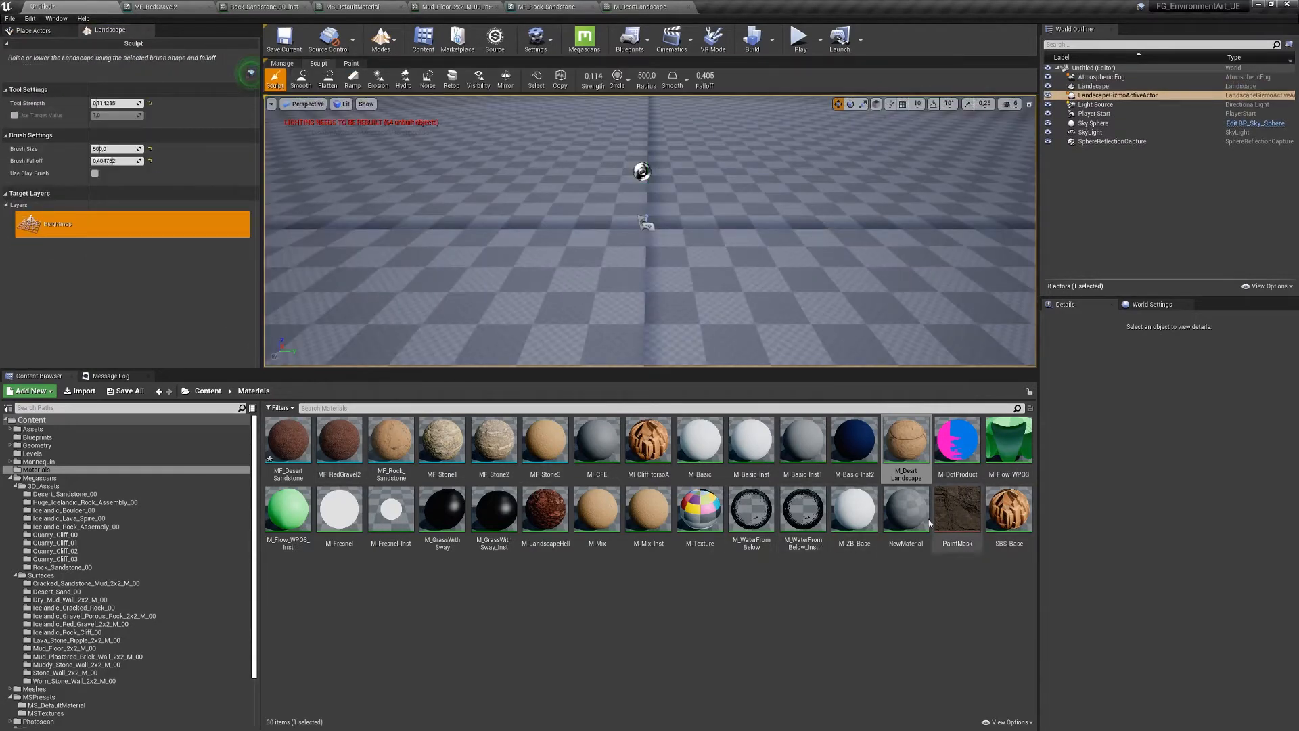
{"action": "left_click", "coordinate": [906, 440]}
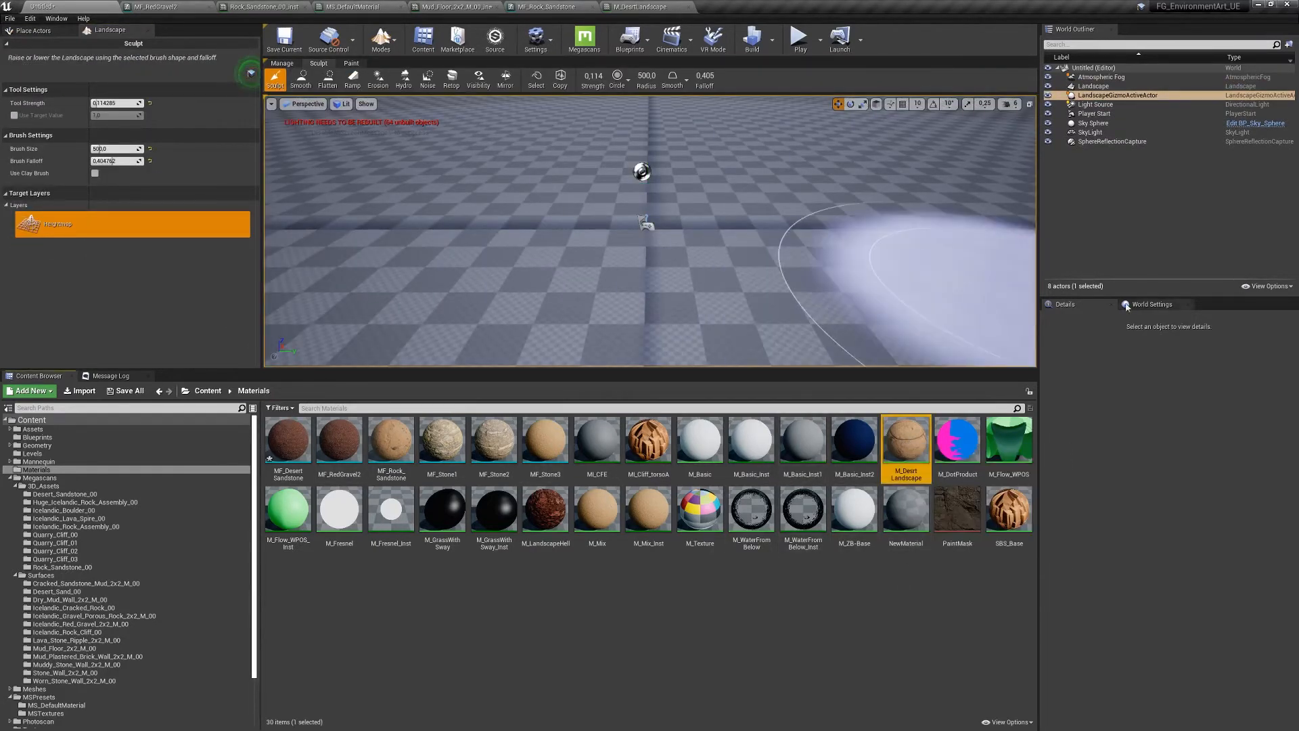
{"action": "left_click", "coordinate": [1094, 86]}
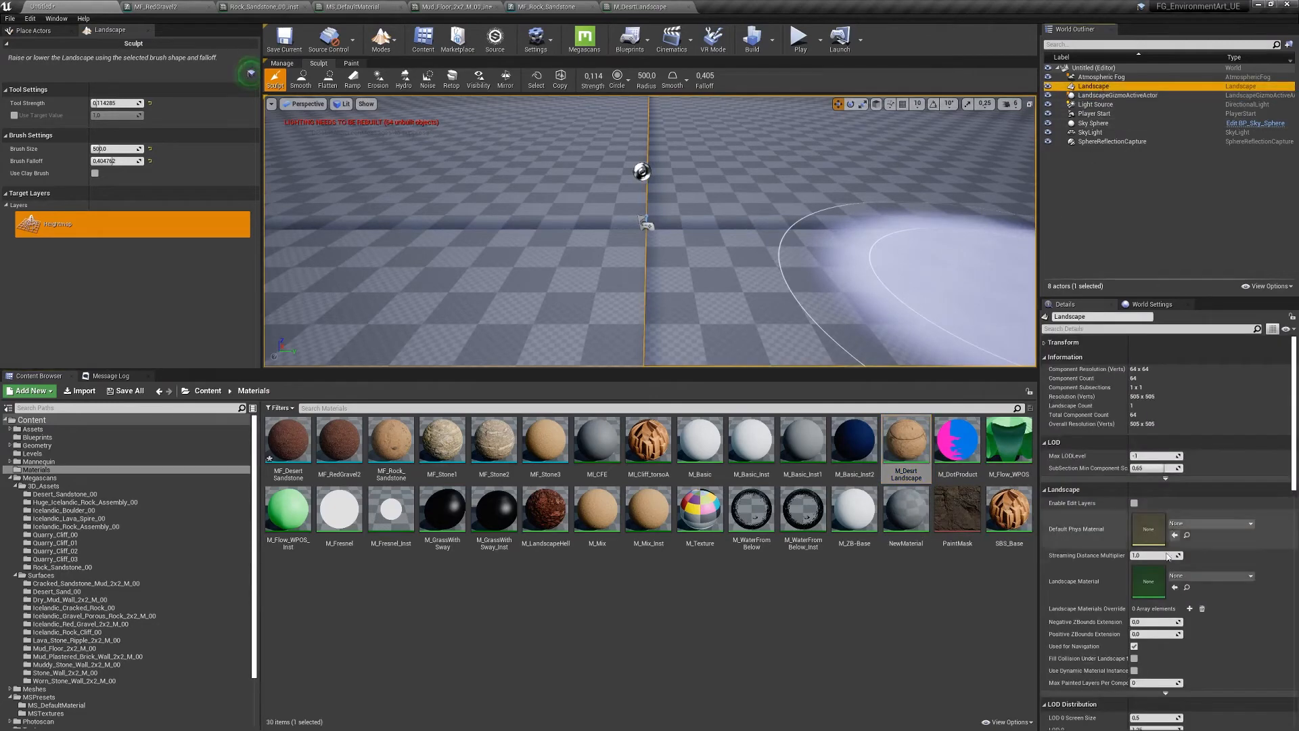
{"action": "left_click", "coordinate": [1175, 587]}
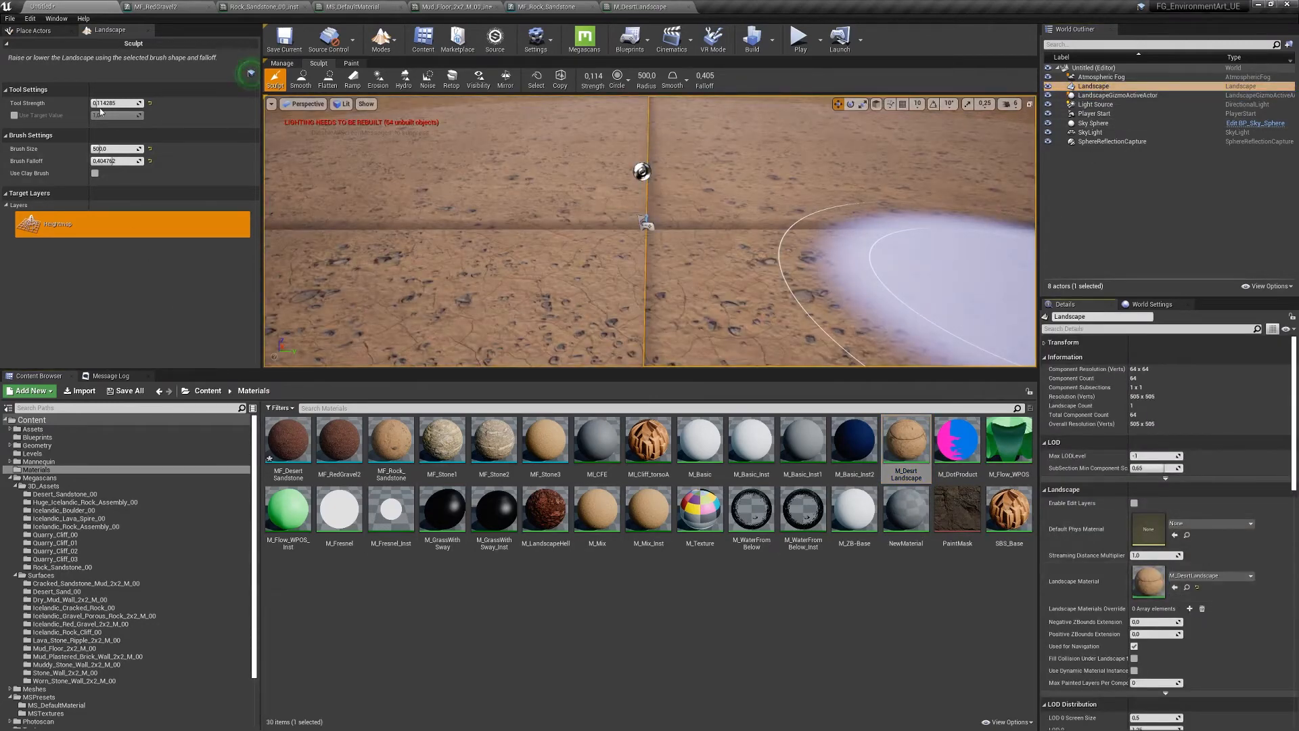
- Switch the landscape tools to Paint and fly the camera back to frame the new desert landscape
{"action": "left_click", "coordinate": [352, 63]}
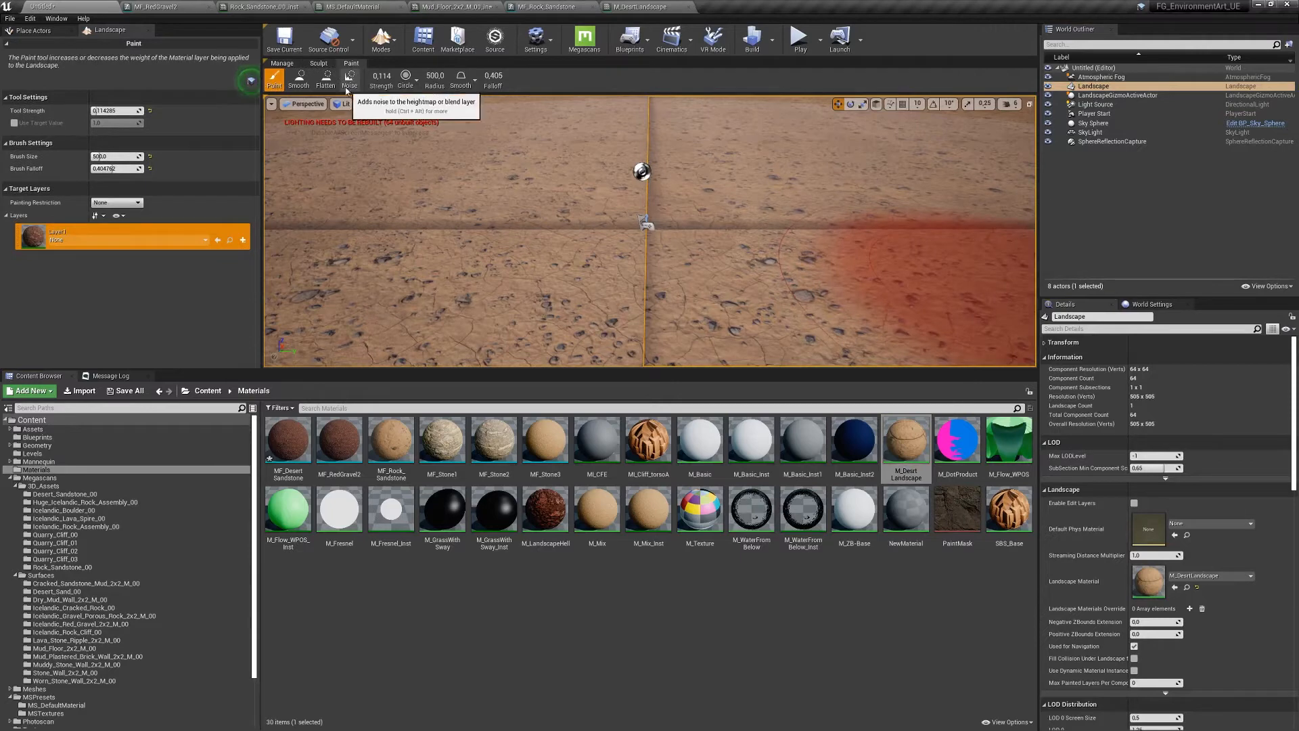
{"action": "key", "text": "s"}
{"action": "mouse_move", "coordinate": [517, 266]}
{"action": "right_mouse_down"}
{"action": "mouse_move", "coordinate": [548, 257]}
{"action": "mouse_move", "coordinate": [504, 247]}
{"action": "mouse_move", "coordinate": [521, 244]}
{"action": "right_mouse_up"}
{"action": "key", "text": "s"}
{"action": "mouse_move", "coordinate": [615, 270]}
{"action": "right_mouse_down"}
{"action": "mouse_move", "coordinate": [632, 271]}
{"action": "mouse_move", "coordinate": [630, 247]}
{"action": "mouse_move", "coordinate": [649, 261]}
{"action": "mouse_move", "coordinate": [640, 250]}
{"action": "mouse_move", "coordinate": [655, 230]}
{"action": "mouse_move", "coordinate": [660, 251]}
{"action": "mouse_move", "coordinate": [650, 226]}
{"action": "mouse_move", "coordinate": [675, 172]}
{"action": "mouse_move", "coordinate": [561, 135]}
{"action": "mouse_move", "coordinate": [637, 237]}
{"action": "mouse_move", "coordinate": [641, 252]}
{"action": "mouse_move", "coordinate": [619, 267]}
{"action": "right_mouse_up"}
{"action": "key", "text": "w"}
{"action": "key", "text": "s"}
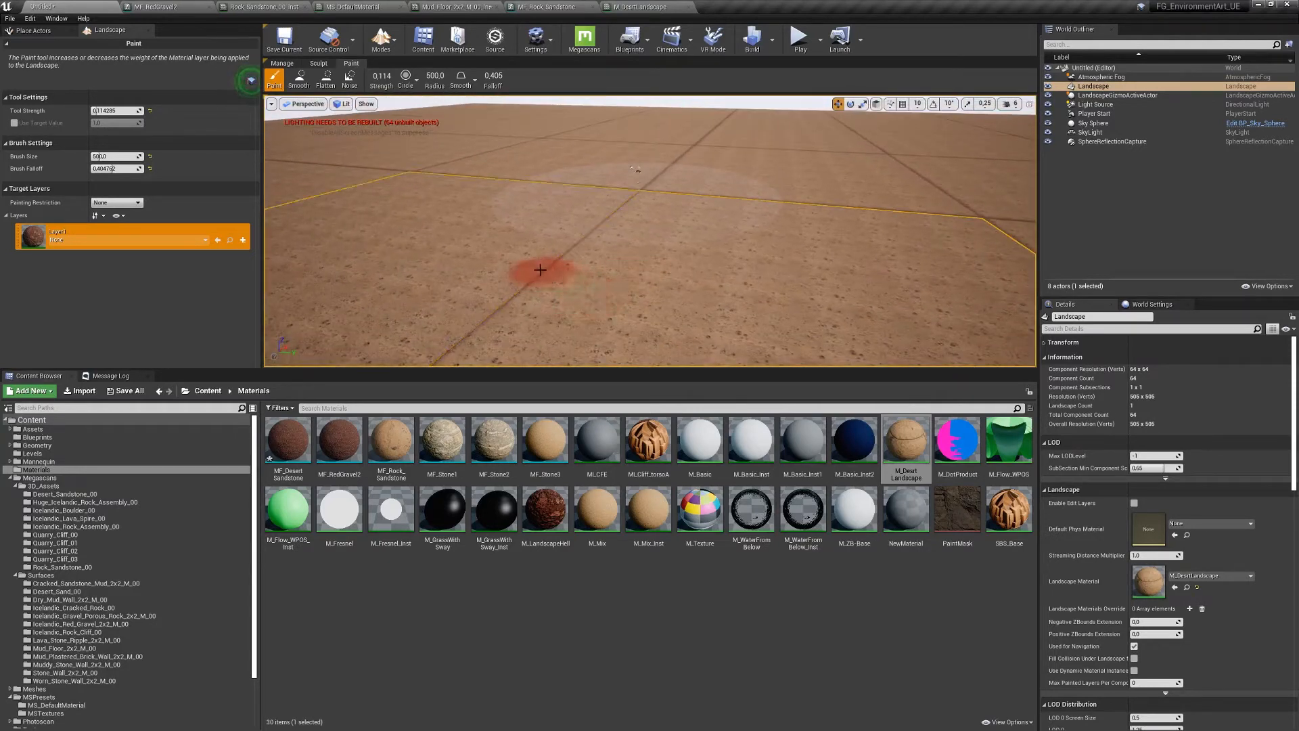
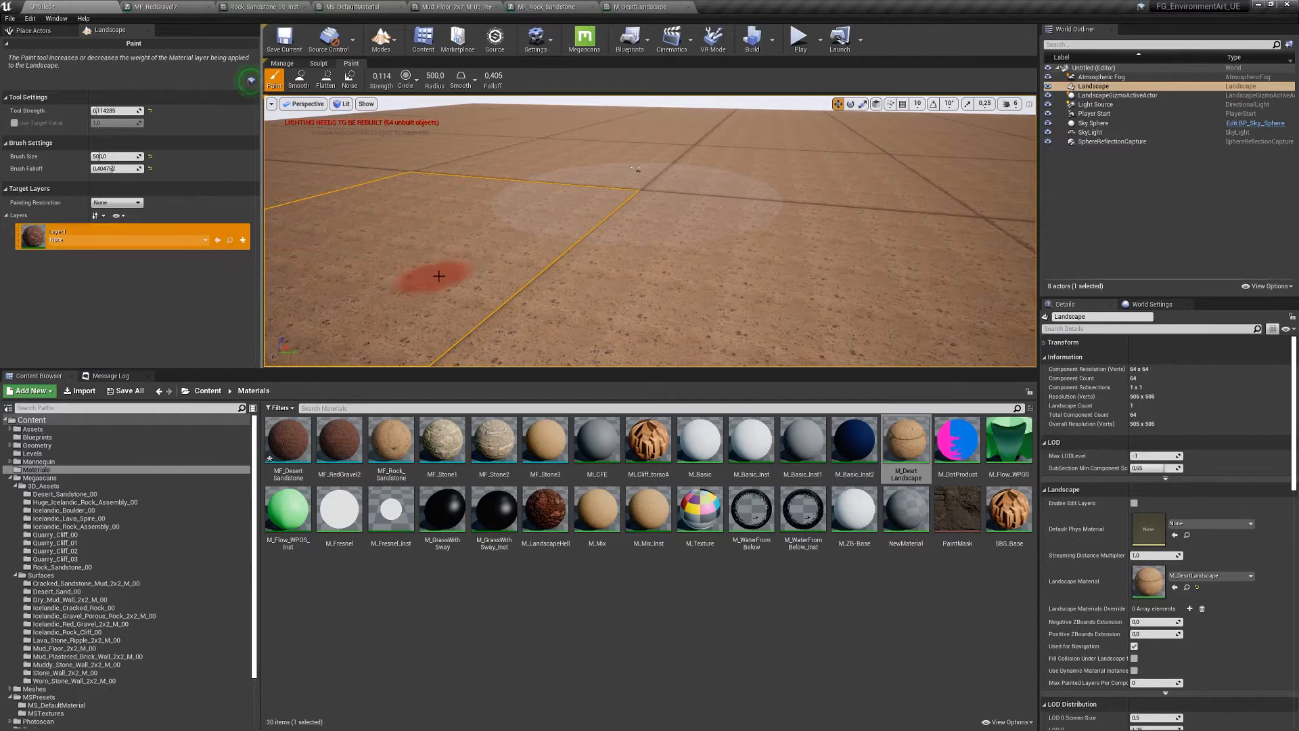
- Save the current level under the new map name MatMix using Save Current As
{"action": "left_click", "coordinate": [10, 19]}
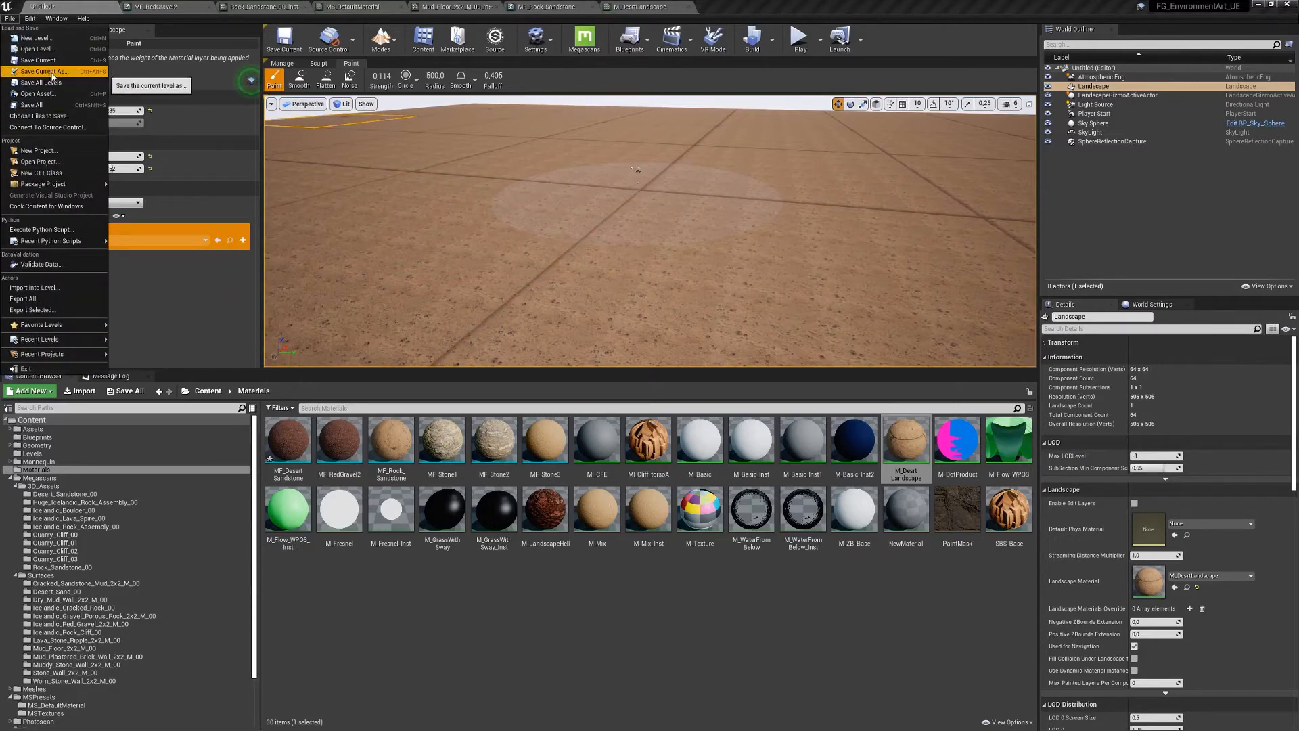
{"action": "left_click", "coordinate": [52, 72]}
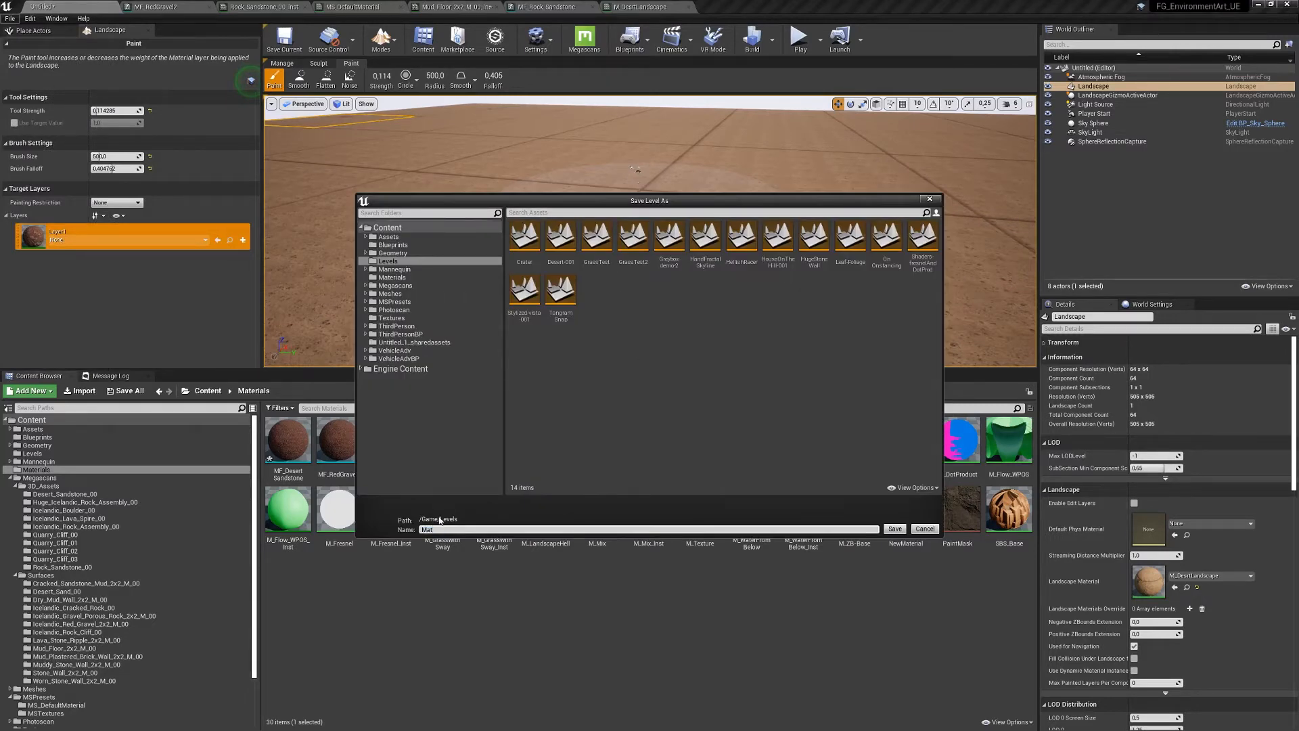
{"action": "key", "text": "Return"}
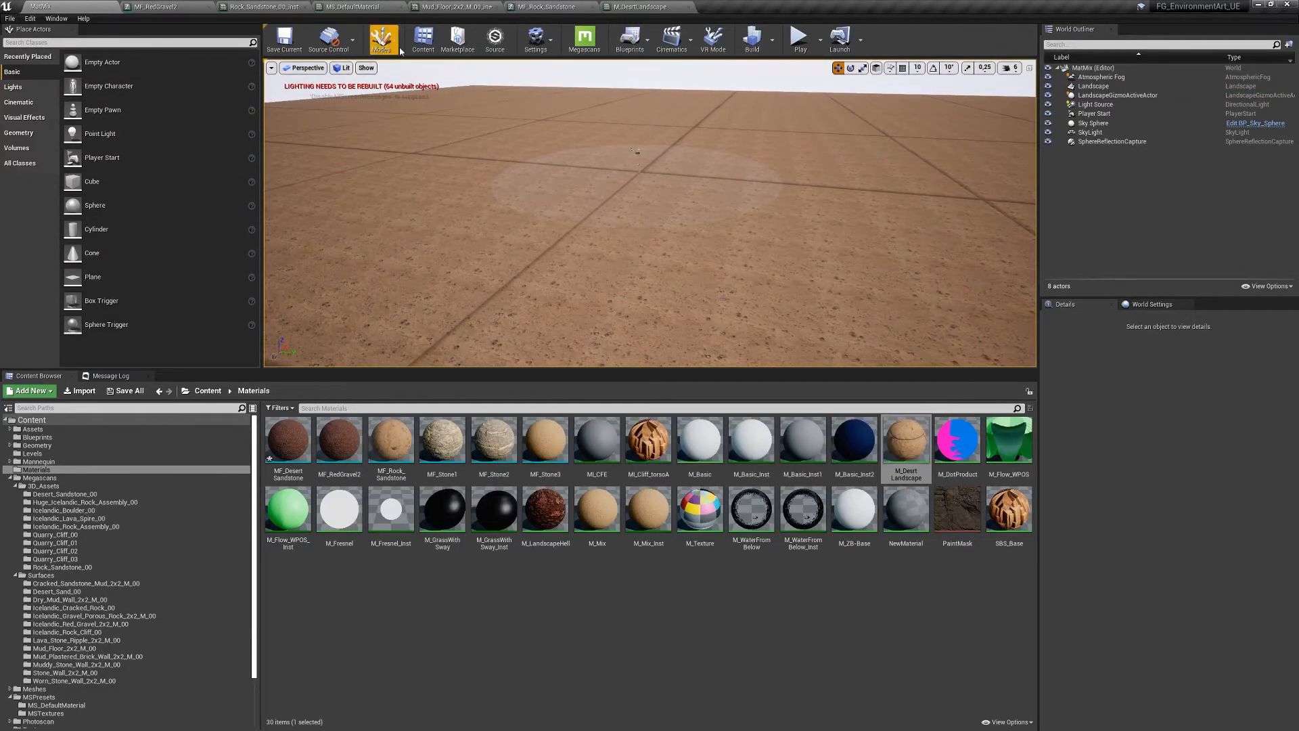
- In Landscape Paint mode, create a weight-blended Layer1_LayerInfo for Layer1
{"action": "left_click", "coordinate": [381, 37]}
{"action": "left_click", "coordinate": [405, 95]}
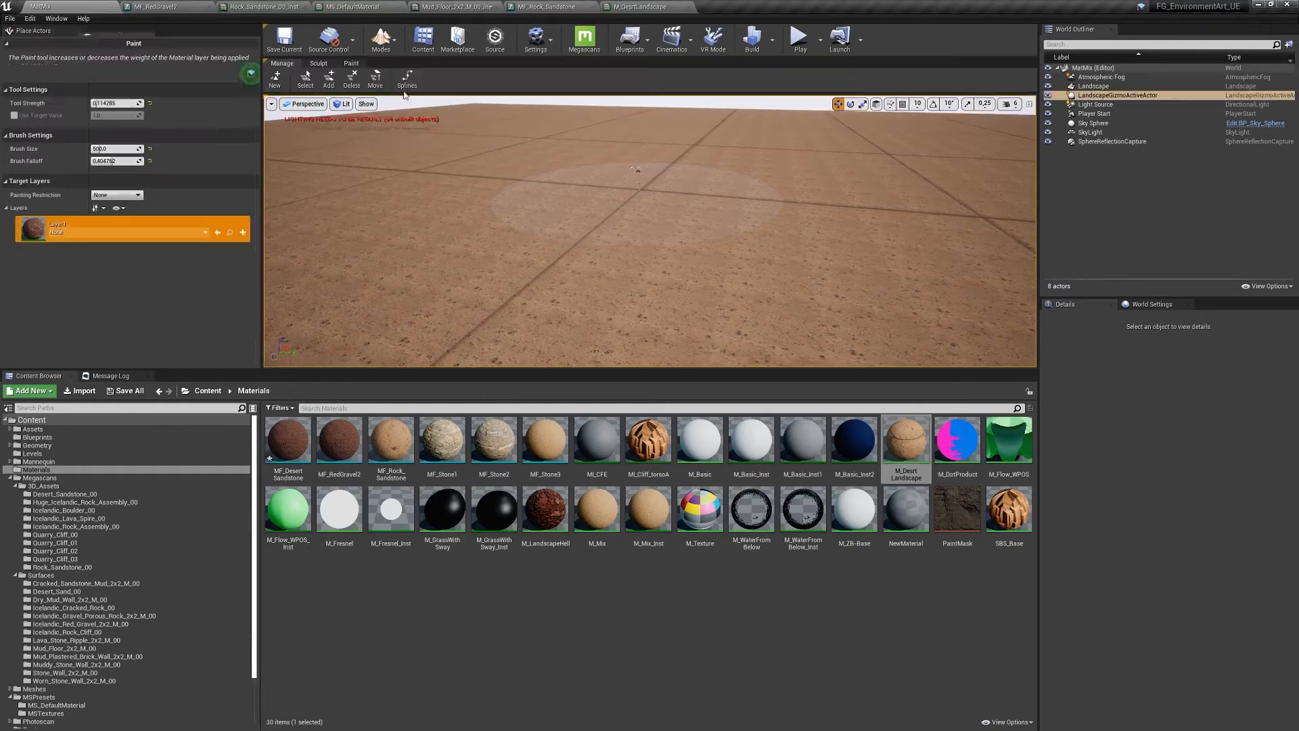
{"action": "left_click", "coordinate": [243, 240]}
{"action": "left_click", "coordinate": [290, 251]}
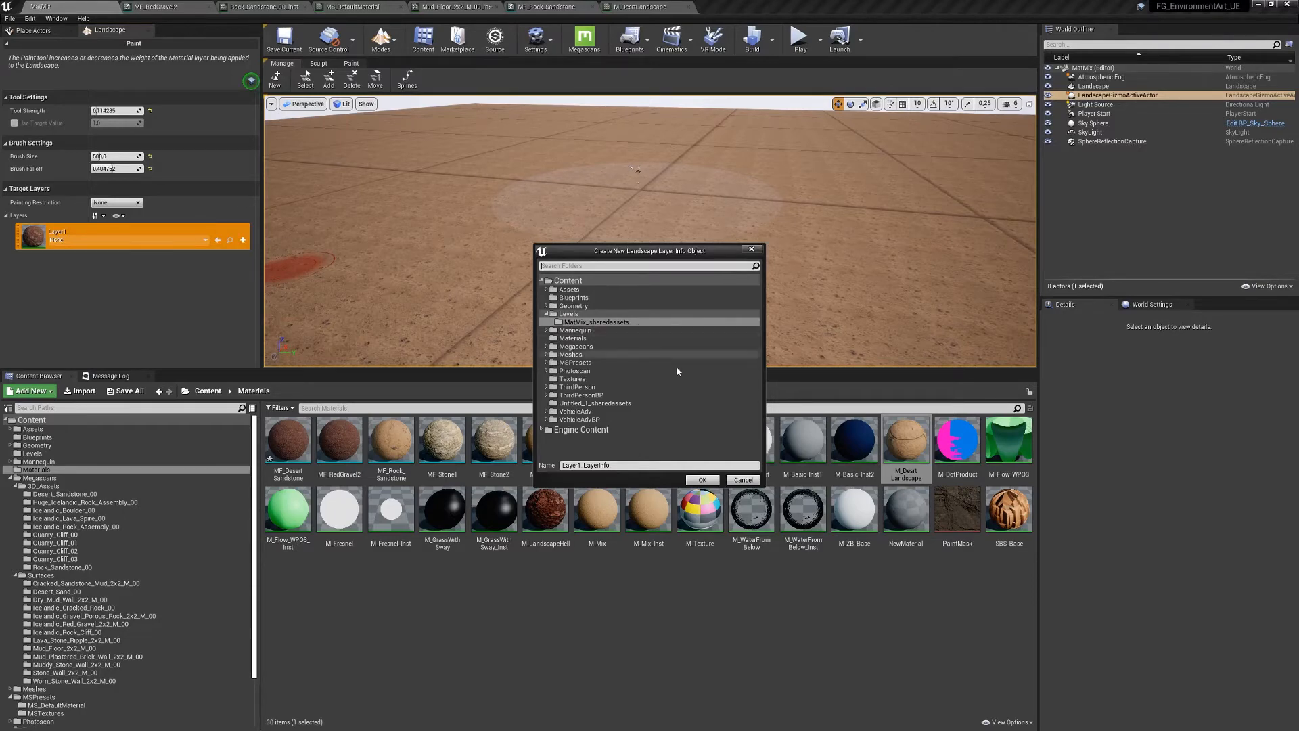
{"action": "left_click", "coordinate": [703, 480]}
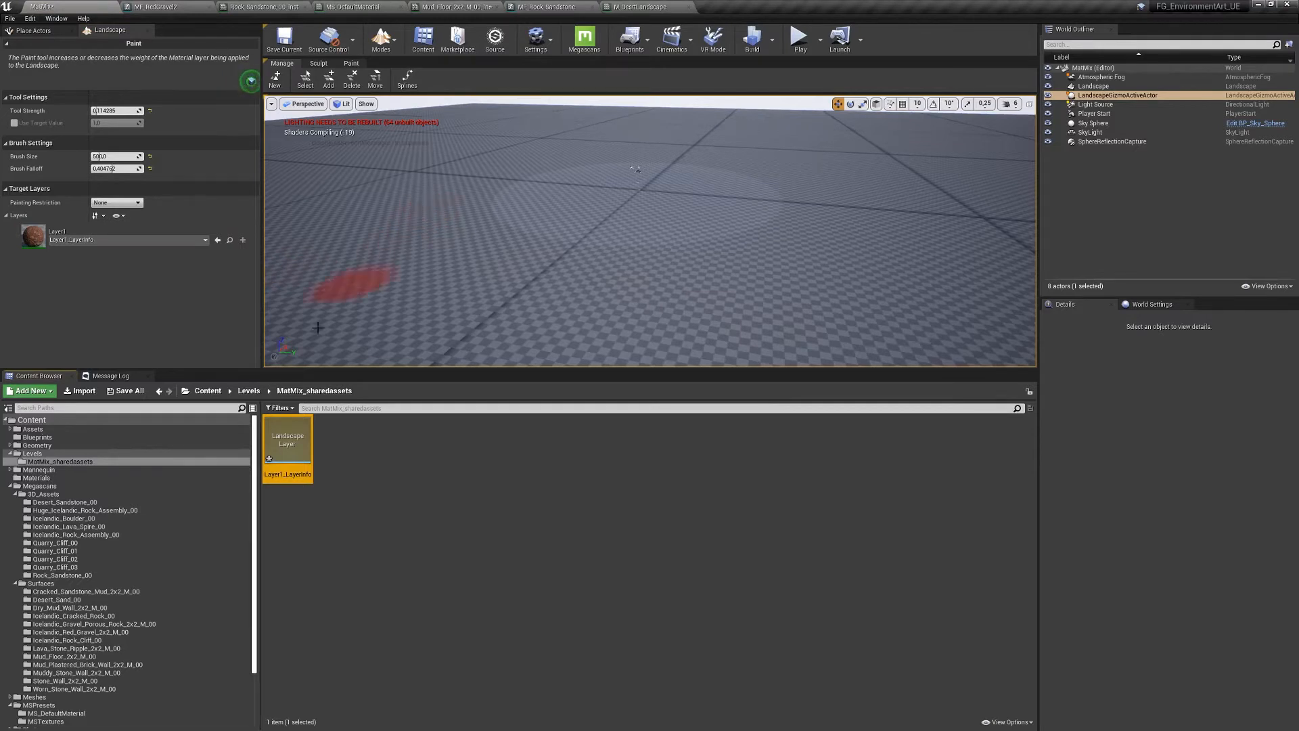
- Select Layer1 for painting and fly the camera down close to the landscape
{"action": "left_click", "coordinate": [39, 244]}
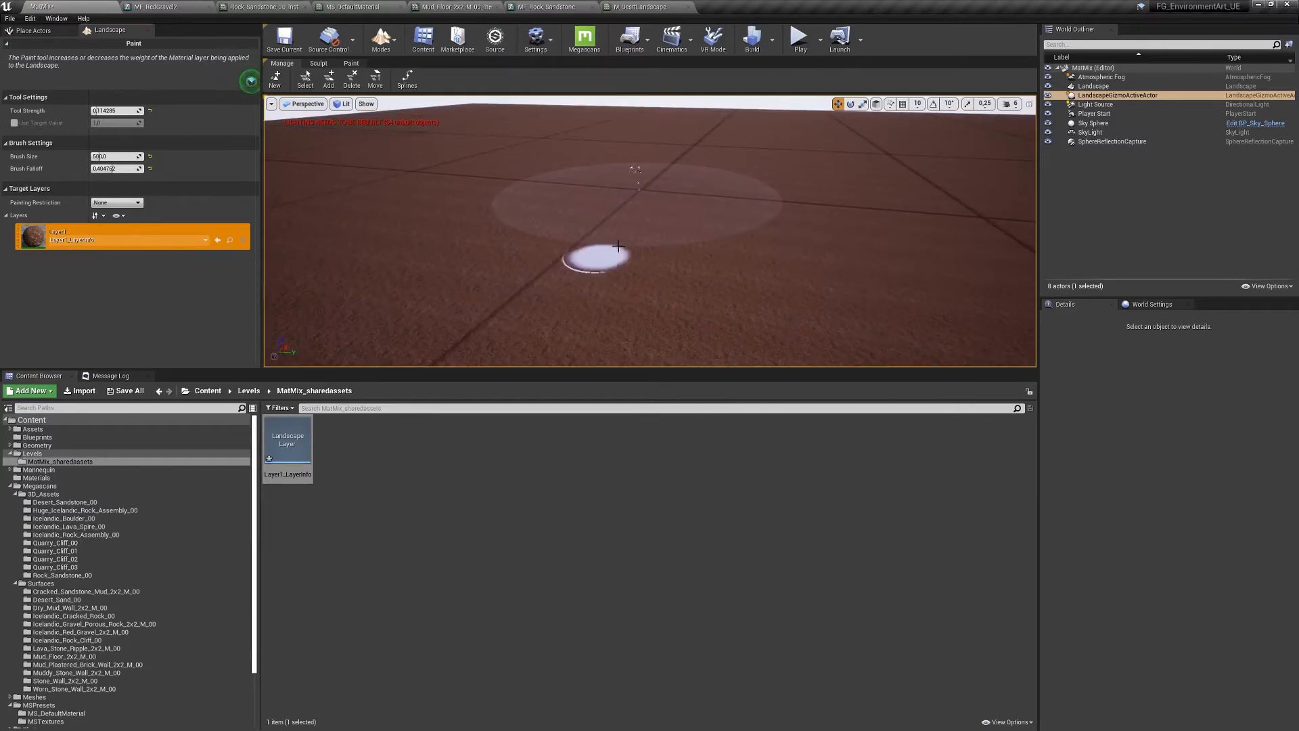
{"action": "key", "text": "w"}
{"action": "mouse_move", "coordinate": [618, 246]}
{"action": "right_mouse_down"}
{"action": "mouse_move", "coordinate": [629, 291]}
{"action": "mouse_move", "coordinate": [660, 298]}
{"action": "mouse_move", "coordinate": [667, 220]}
{"action": "mouse_move", "coordinate": [633, 233]}
{"action": "mouse_move", "coordinate": [579, 289]}
{"action": "right_mouse_up"}
{"action": "key", "text": "d"}
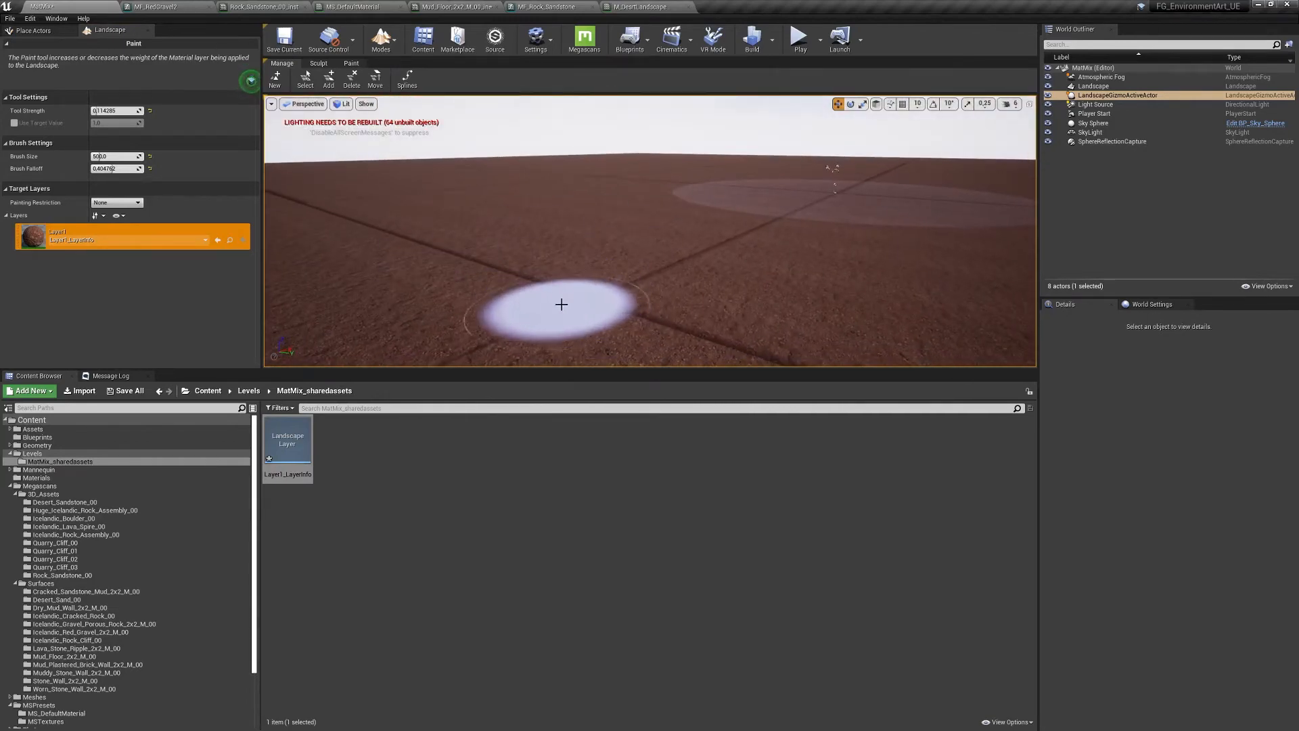
- Fill the whole landscape with Layer1 and paint a dark reddish stroke across the sand
{"action": "right_click", "coordinate": [26, 245]}
{"action": "left_click", "coordinate": [66, 290]}
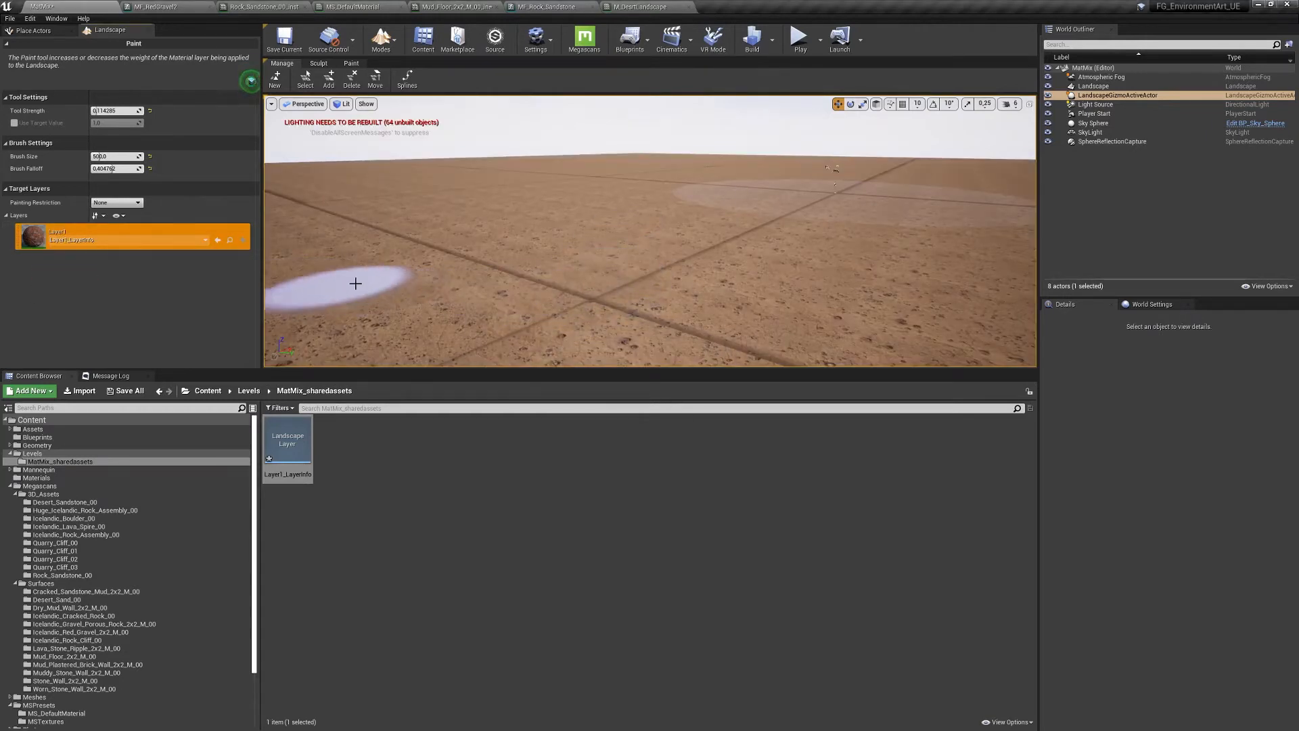
{"action": "mouse_move", "coordinate": [502, 279]}
{"action": "left_mouse_down"}
{"action": "mouse_move", "coordinate": [622, 241]}
{"action": "mouse_move", "coordinate": [974, 281]}
{"action": "mouse_move", "coordinate": [681, 337]}
{"action": "mouse_move", "coordinate": [691, 270]}
{"action": "mouse_move", "coordinate": [557, 203]}
{"action": "mouse_move", "coordinate": [392, 196]}
{"action": "mouse_move", "coordinate": [777, 212]}
{"action": "mouse_move", "coordinate": [643, 278]}
{"action": "mouse_move", "coordinate": [666, 286]}
{"action": "left_mouse_up"}
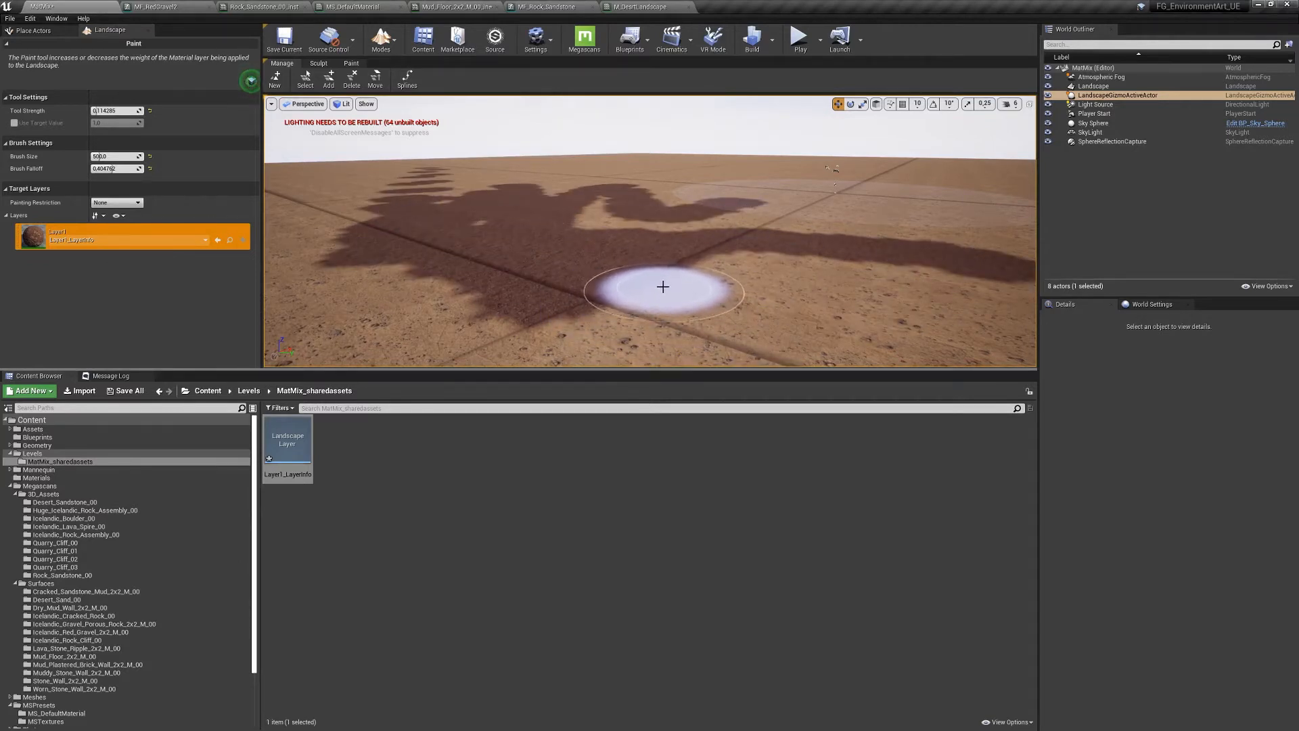
{"action": "key", "text": "alt+Tab"}
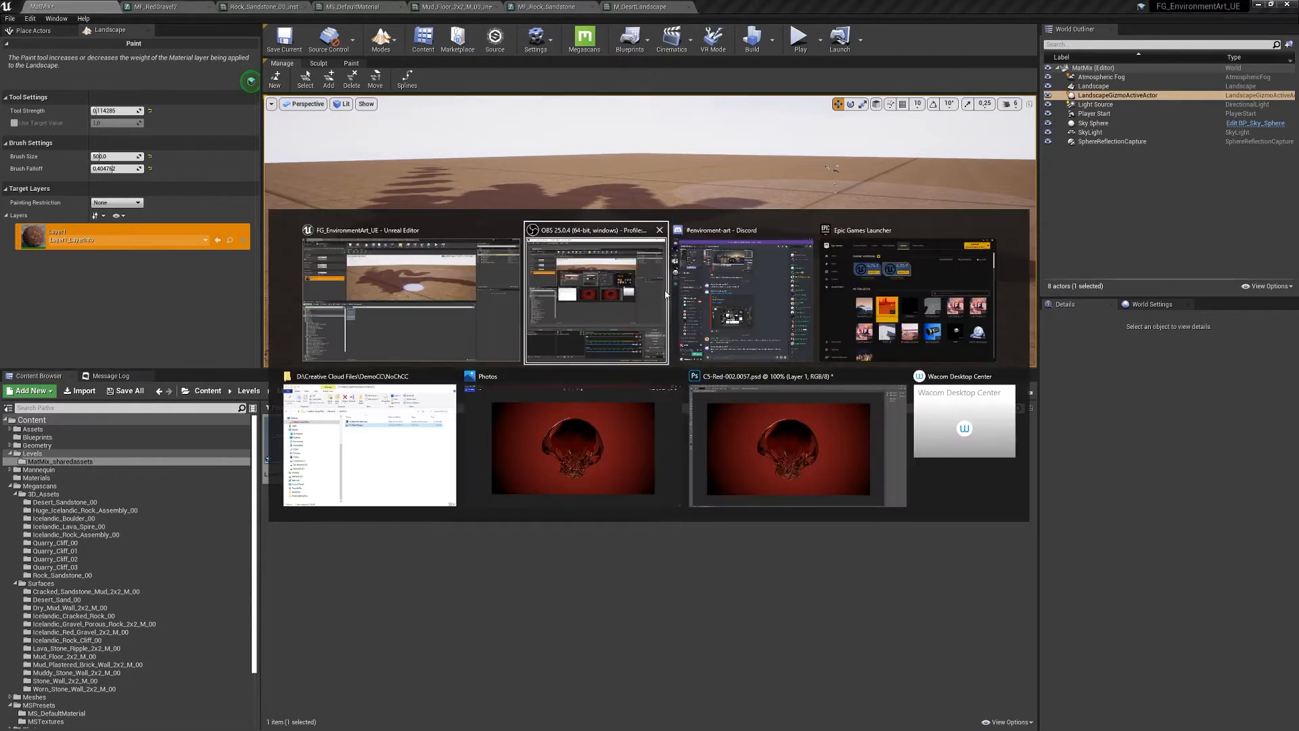
- Minimize Discord and the OBS recording window to bring the Unreal landscape editor back into view
{"action": "key", "text": "alt+Tab"}
{"action": "key", "text": "Tab"}
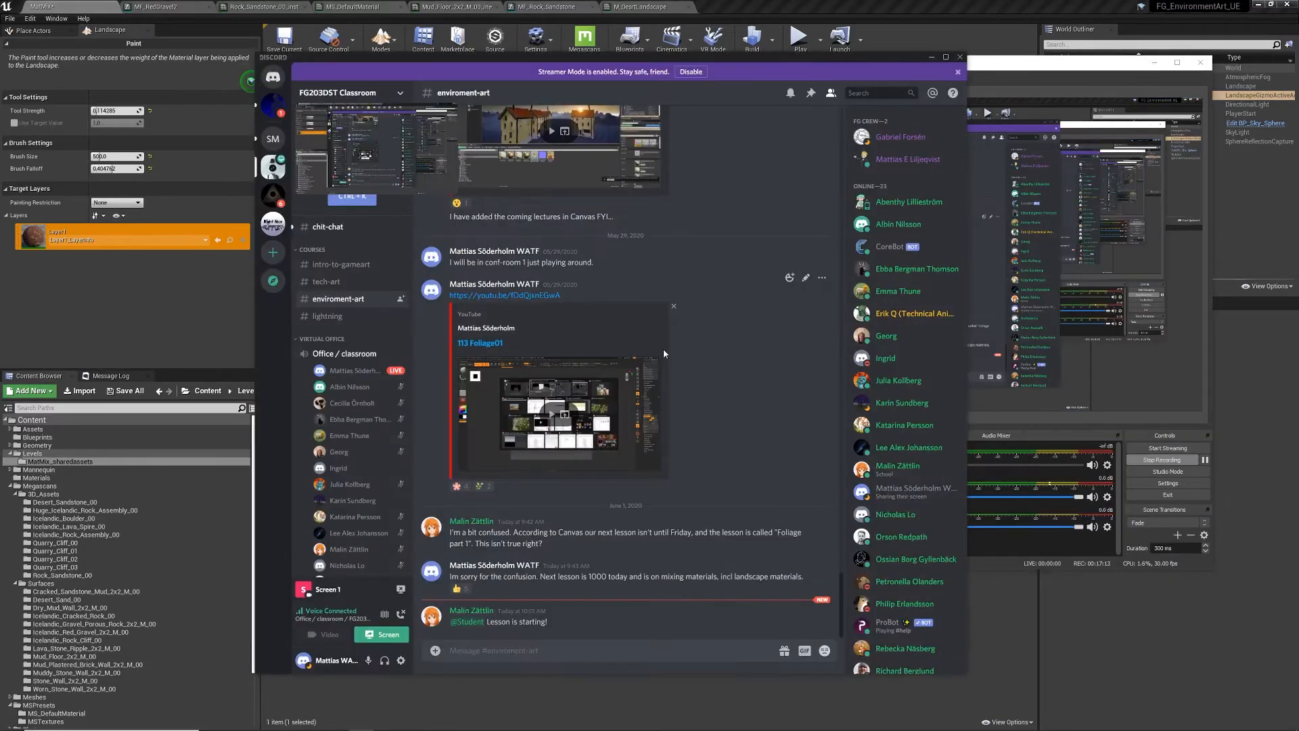
{"action": "left_click", "coordinate": [388, 640]}
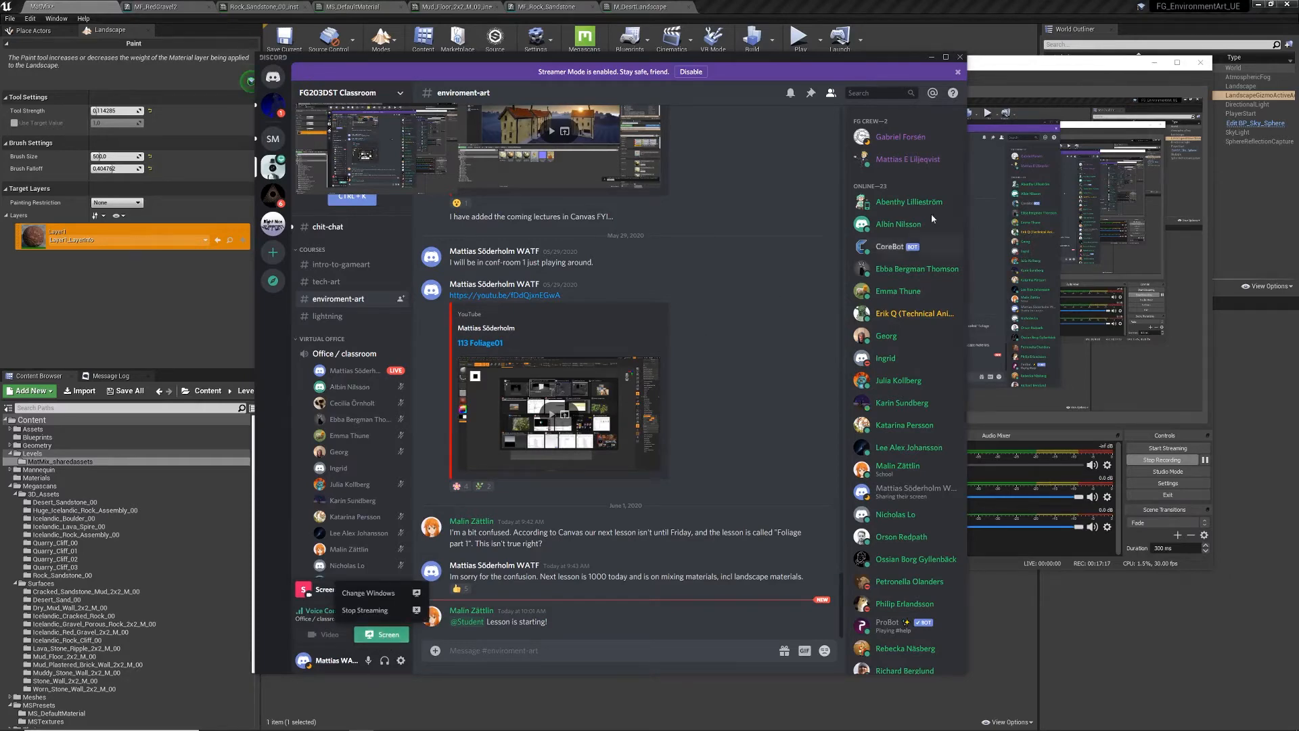
{"action": "left_click_drag", "start_coordinate": [850, 56], "coordinate": [852, 53]}
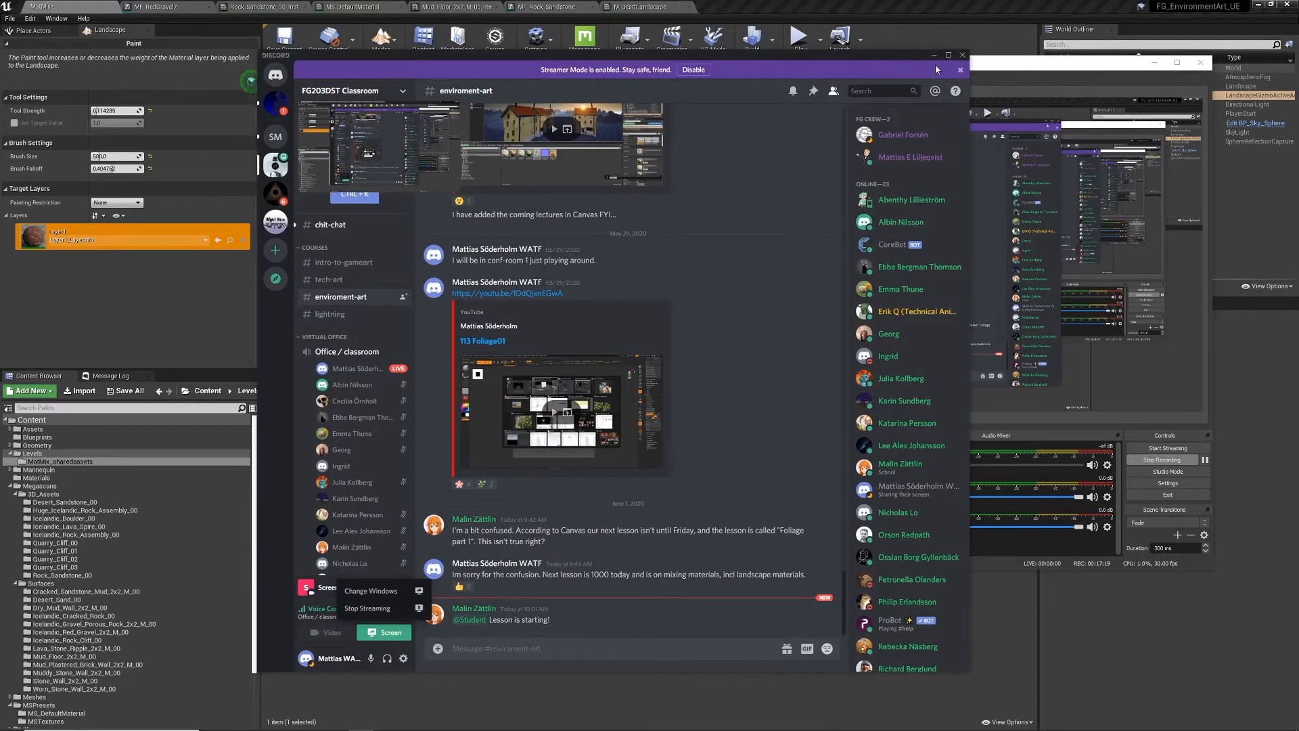
{"action": "left_click", "coordinate": [934, 55]}
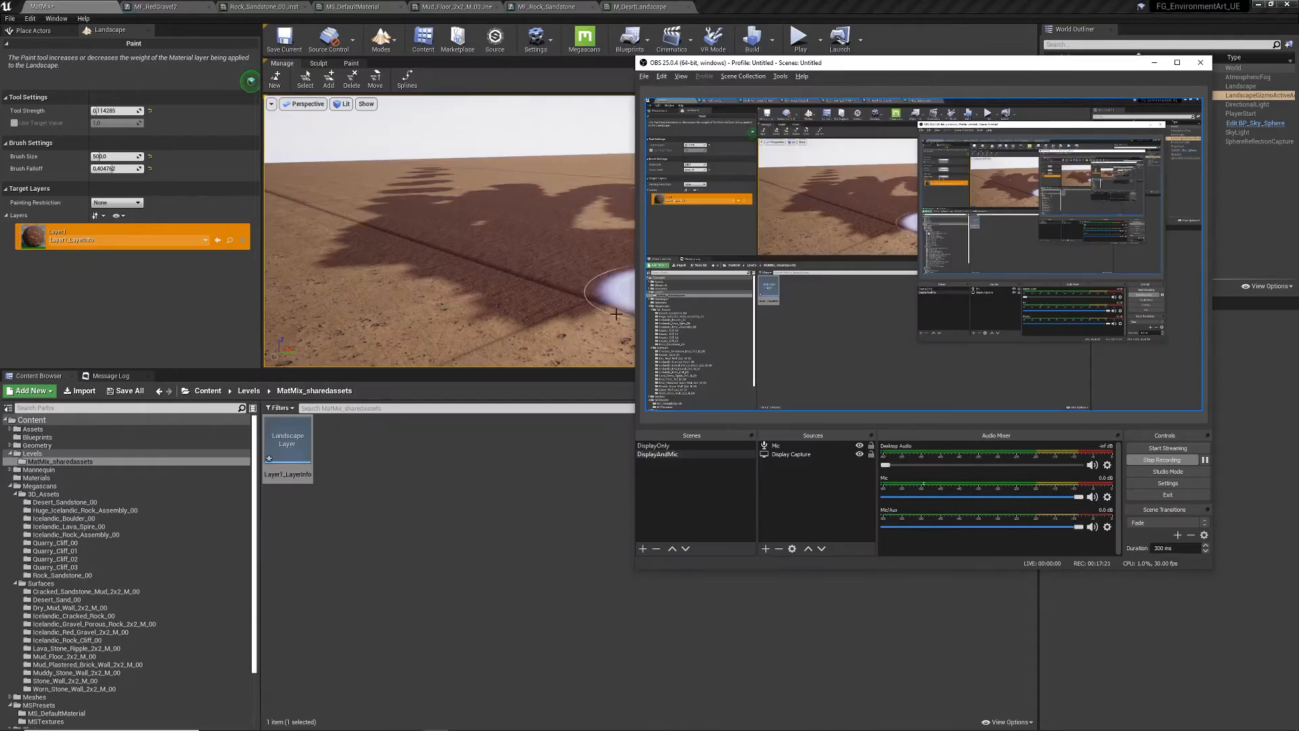
{"action": "left_click_drag", "start_coordinate": [1083, 63], "coordinate": [1050, 105]}
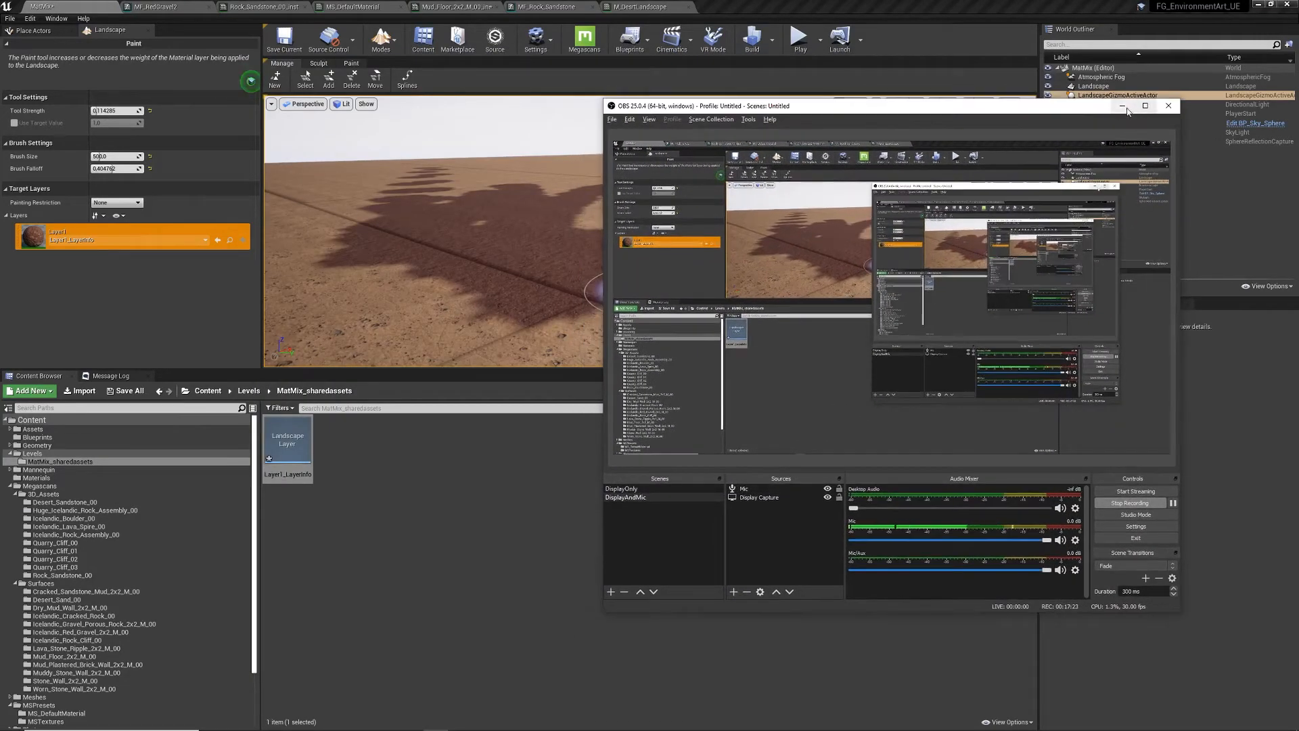
{"action": "left_click", "coordinate": [1125, 108]}
{"action": "mouse_move", "coordinate": [566, 286]}
{"action": "right_mouse_down"}
{"action": "mouse_move", "coordinate": [646, 284]}
{"action": "mouse_move", "coordinate": [531, 305]}
{"action": "right_mouse_up"}
- Paint more dark Layer1 strokes extending left and right across the sand
{"action": "key", "text": "s"}
{"action": "key", "text": "w"}
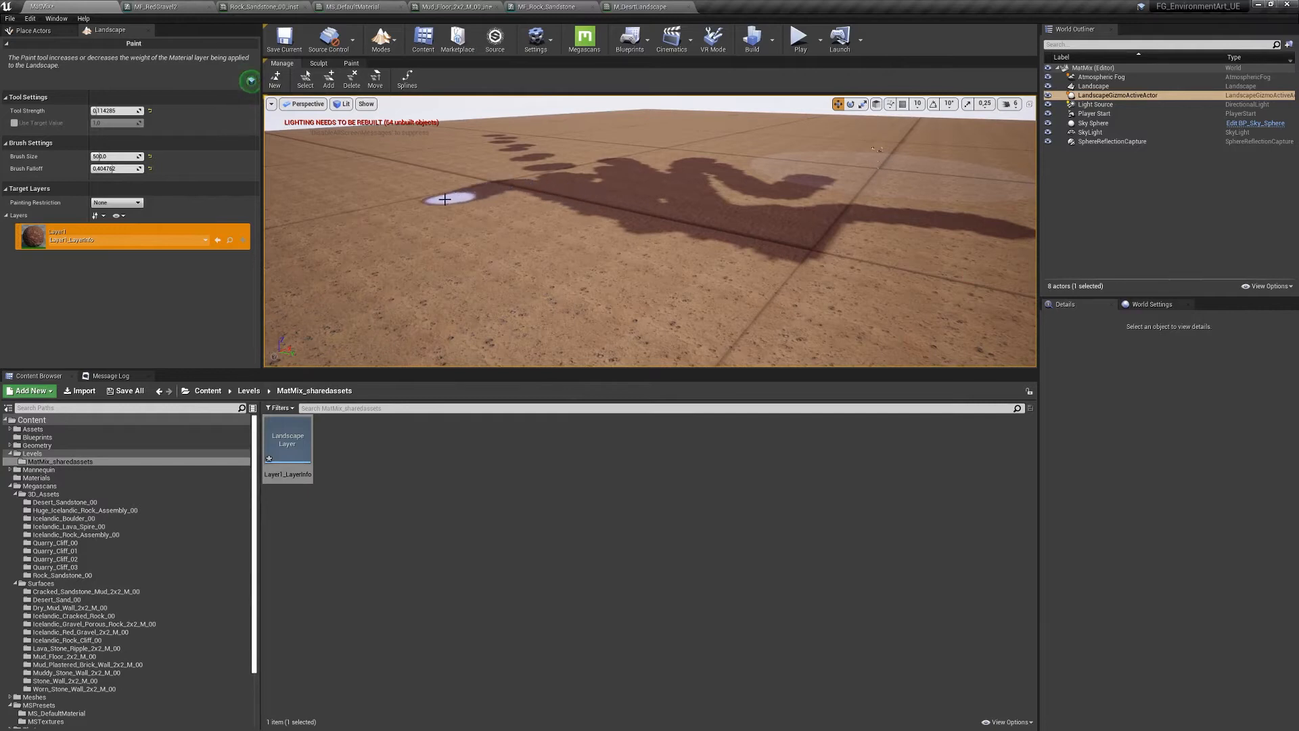
{"action": "mouse_move", "coordinate": [445, 199]}
{"action": "left_mouse_down"}
{"action": "mouse_move", "coordinate": [354, 214]}
{"action": "mouse_move", "coordinate": [415, 193]}
{"action": "left_mouse_up"}
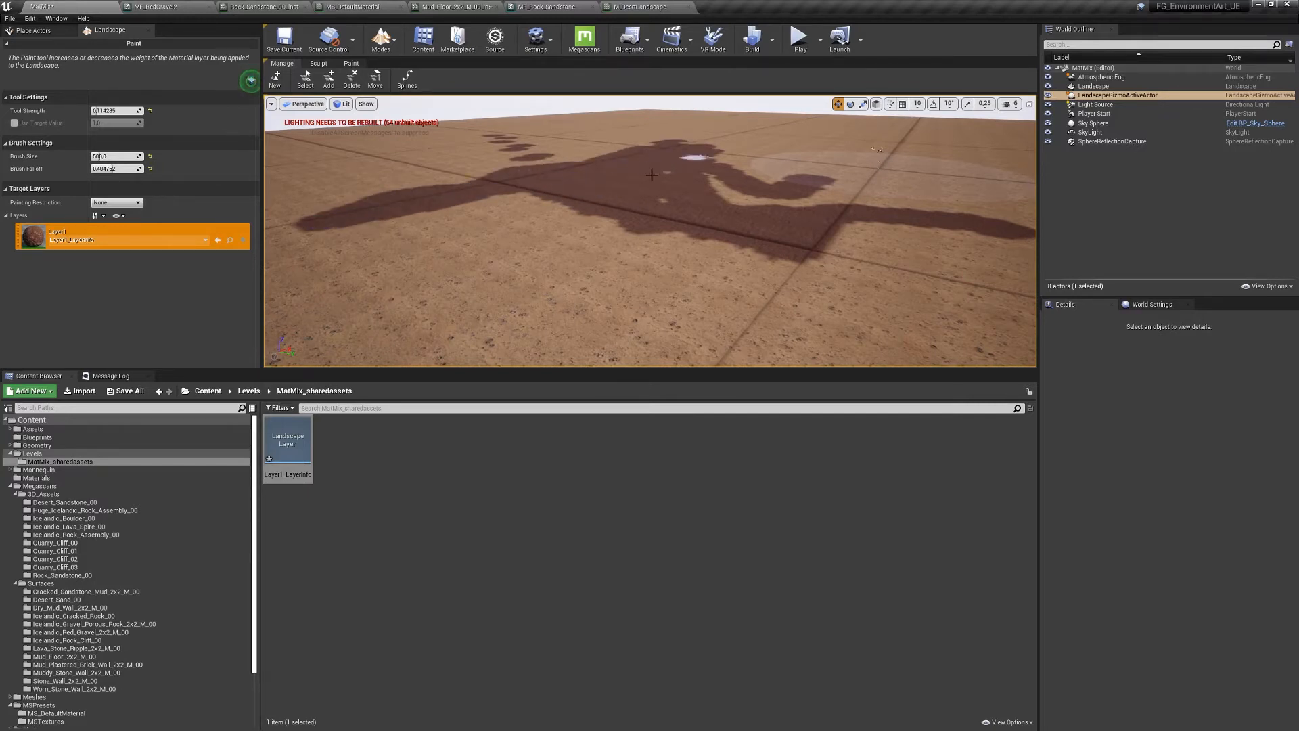
{"action": "mouse_move", "coordinate": [774, 183]}
{"action": "left_mouse_down"}
{"action": "mouse_move", "coordinate": [777, 226]}
{"action": "mouse_move", "coordinate": [869, 163]}
{"action": "left_mouse_up"}
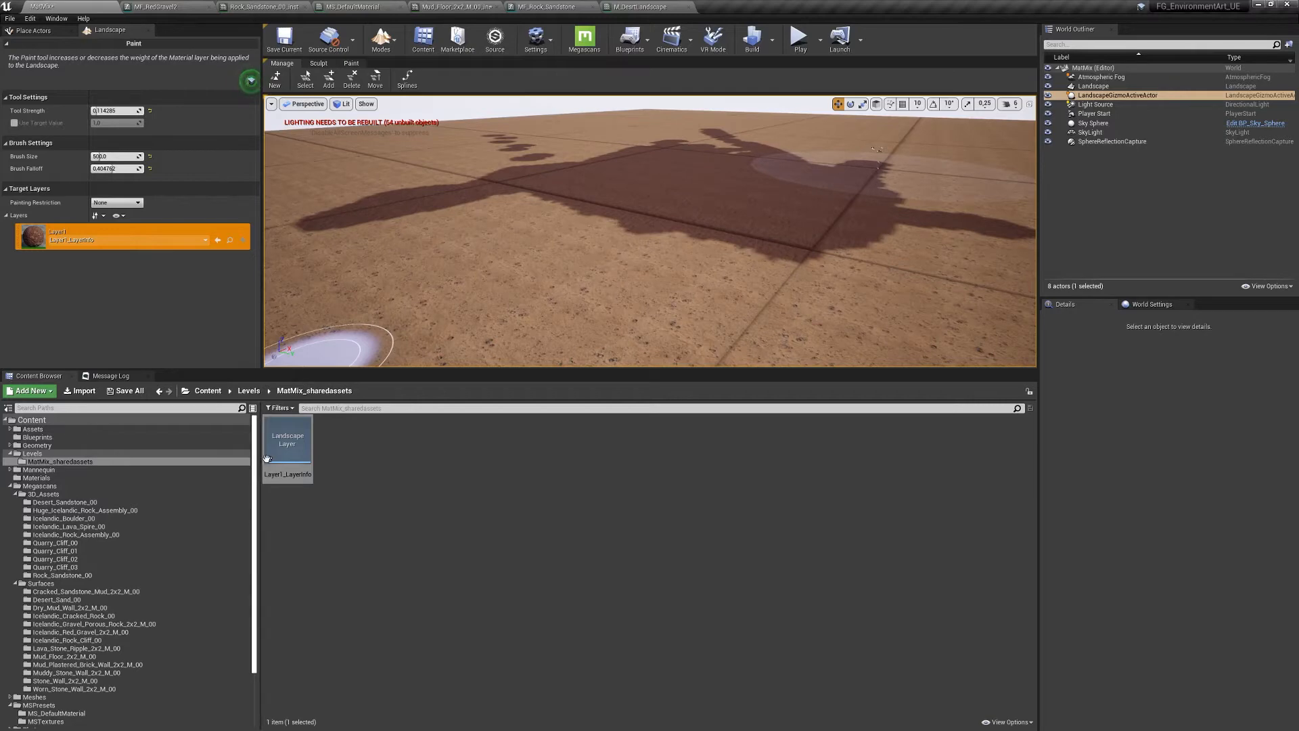
{"action": "mouse_move", "coordinate": [577, 191]}
{"action": "right_mouse_down"}
{"action": "mouse_move", "coordinate": [578, 251]}
{"action": "mouse_move", "coordinate": [566, 255]}
{"action": "right_mouse_up"}
{"action": "key", "text": "s"}
{"action": "key", "text": "s"}
{"action": "mouse_move", "coordinate": [685, 250]}
{"action": "left_mouse_down"}
{"action": "mouse_move", "coordinate": [588, 336]}
{"action": "mouse_move", "coordinate": [679, 238]}
{"action": "mouse_move", "coordinate": [551, 356]}
{"action": "mouse_move", "coordinate": [722, 216]}
{"action": "left_mouse_up"}
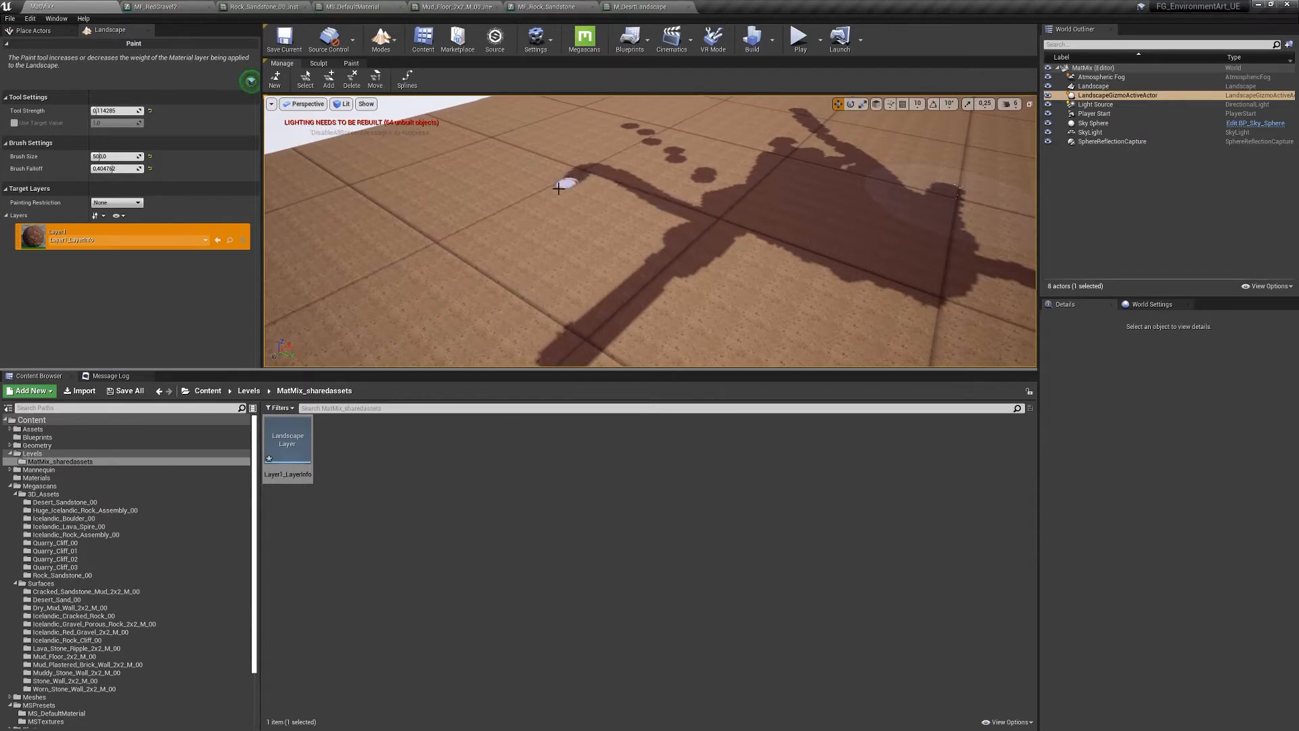
- Paint a square loop, fill the lower-right patch, and lower Tool Strength to 0.066666
{"action": "mouse_move", "coordinate": [559, 188]}
{"action": "left_mouse_down"}
{"action": "mouse_move", "coordinate": [414, 252]}
{"action": "mouse_move", "coordinate": [522, 304]}
{"action": "mouse_move", "coordinate": [722, 253]}
{"action": "left_mouse_up"}
{"action": "right_click_drag", "start_coordinate": [722, 253], "coordinate": [707, 302]}
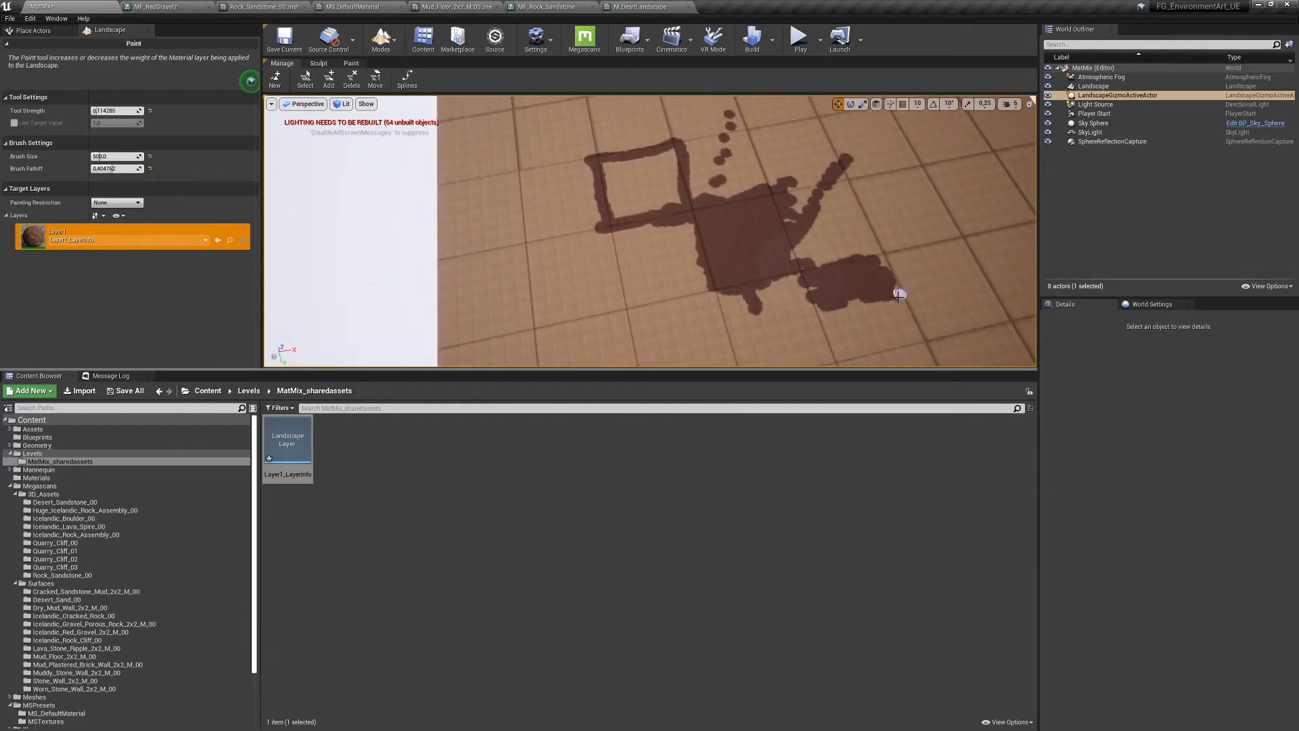
{"action": "left_click_drag", "start_coordinate": [899, 296], "coordinate": [782, 275]}
{"action": "mouse_move", "coordinate": [781, 275]}
{"action": "right_mouse_down"}
{"action": "mouse_move", "coordinate": [784, 261]}
{"action": "mouse_move", "coordinate": [789, 287]}
{"action": "mouse_move", "coordinate": [772, 287]}
{"action": "mouse_move", "coordinate": [792, 279]}
{"action": "right_mouse_up"}
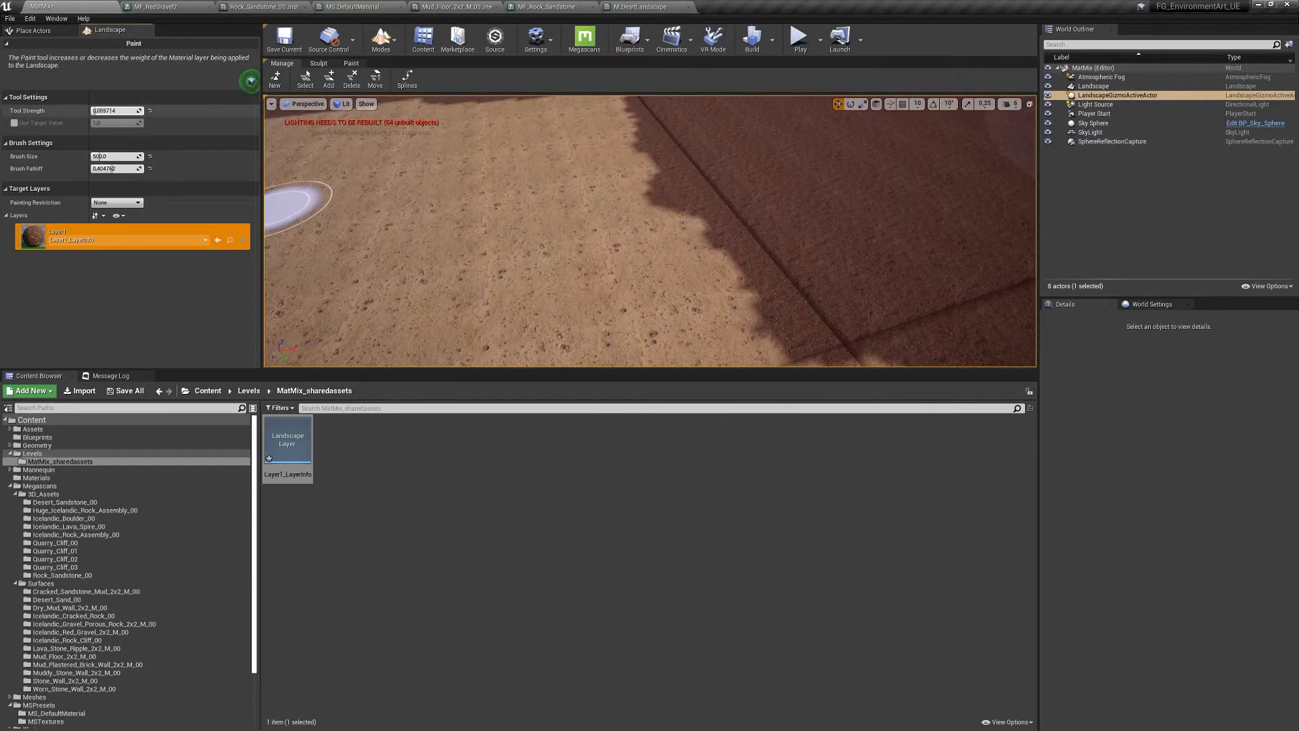
{"action": "left_click_drag", "start_coordinate": [96, 111], "coordinate": [95, 111]}
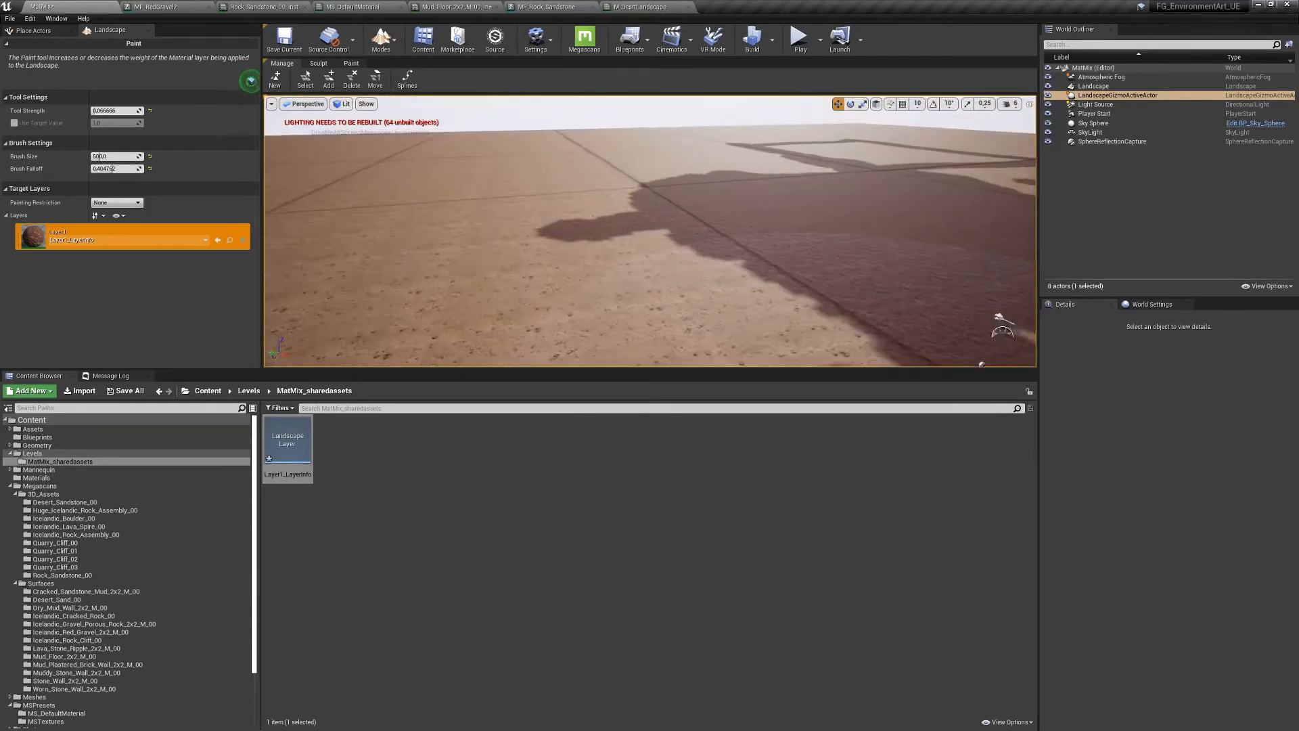
{"action": "mouse_move", "coordinate": [650, 230]}
{"action": "right_mouse_down"}
{"action": "mouse_move", "coordinate": [731, 244]}
{"action": "mouse_move", "coordinate": [623, 227]}
{"action": "mouse_move", "coordinate": [680, 232]}
{"action": "mouse_move", "coordinate": [656, 245]}
{"action": "right_mouse_up"}
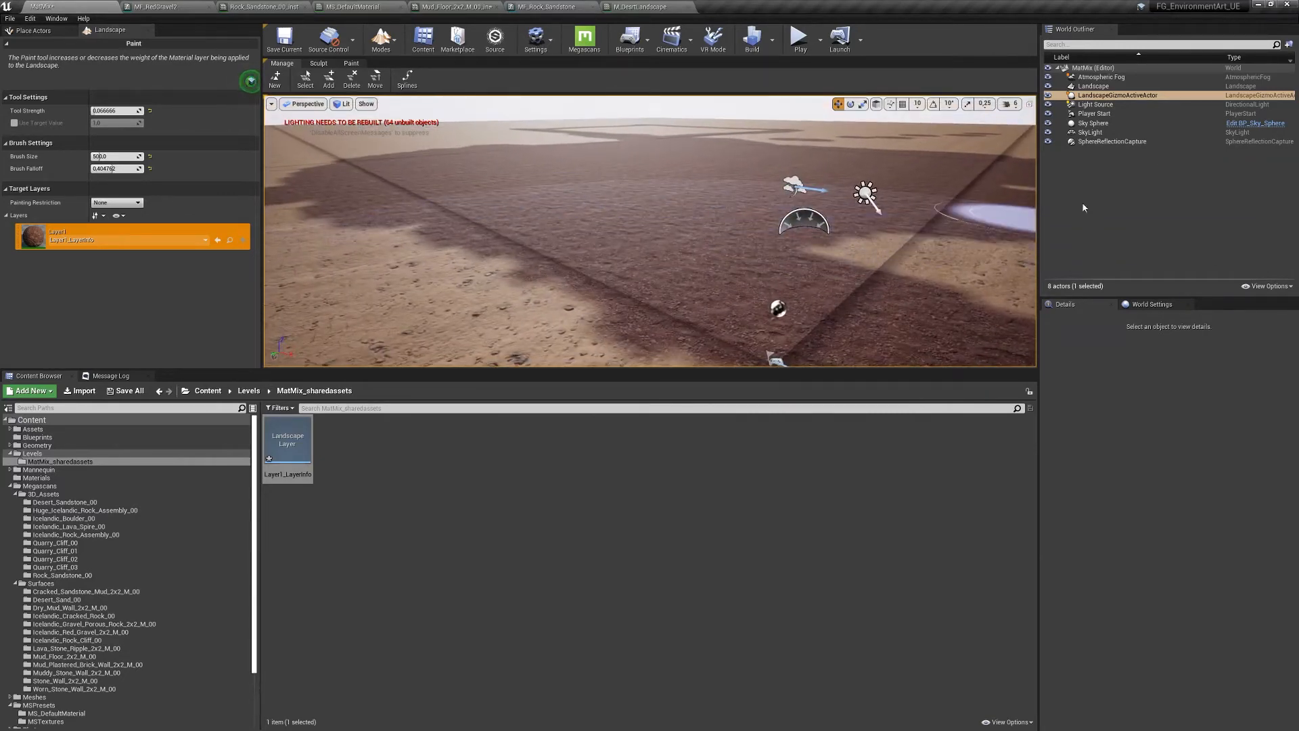
- Delete the SphereReflectionCapture actor from the level via the World Outliner
{"action": "left_click", "coordinate": [1086, 123]}
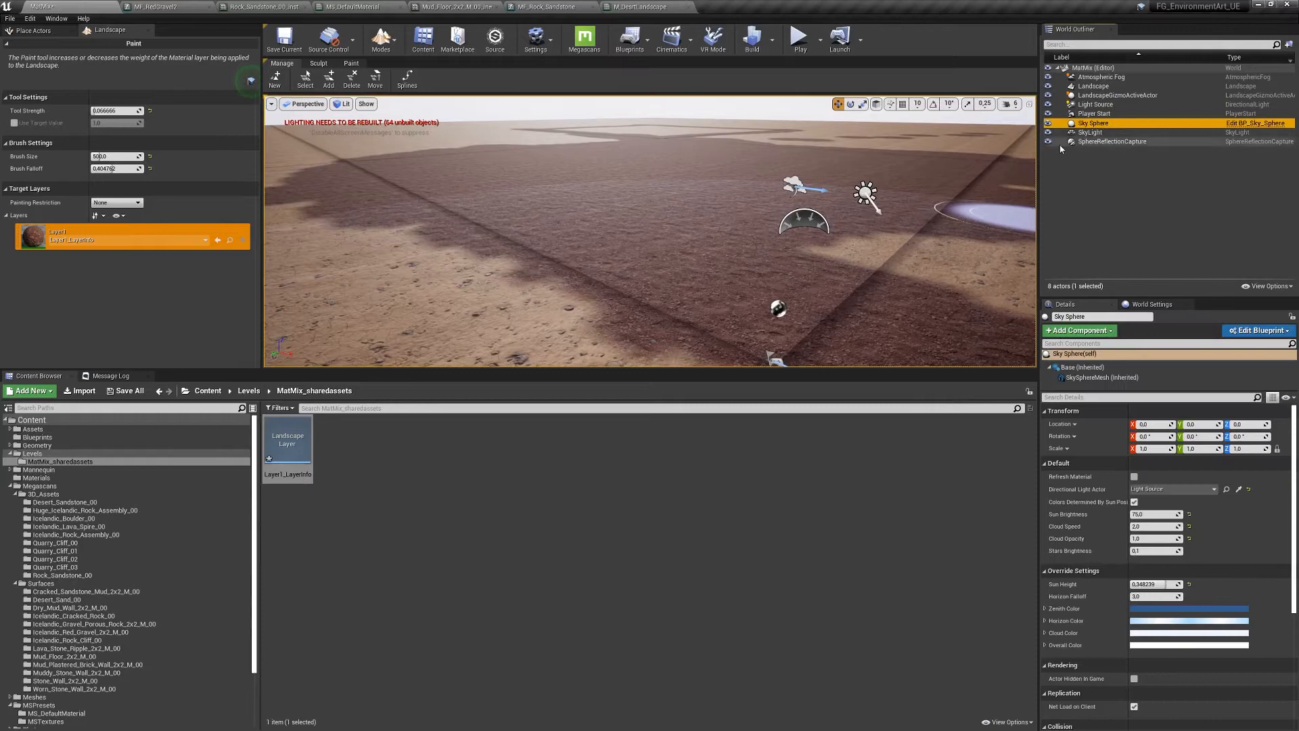
{"action": "left_click", "coordinate": [1097, 142]}
{"action": "key", "text": "Delete"}
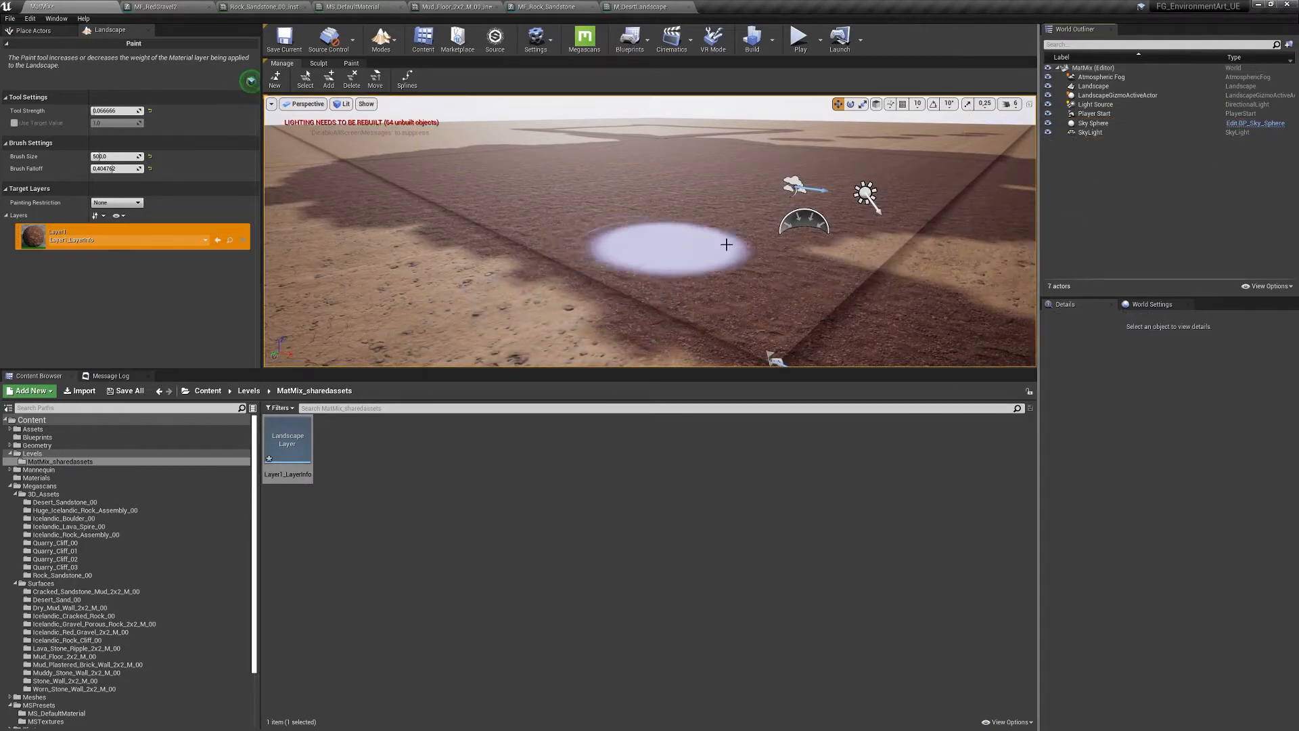
{"action": "mouse_move", "coordinate": [613, 258]}
{"action": "right_mouse_down"}
{"action": "mouse_move", "coordinate": [582, 305]}
{"action": "mouse_move", "coordinate": [602, 291]}
{"action": "right_mouse_up"}
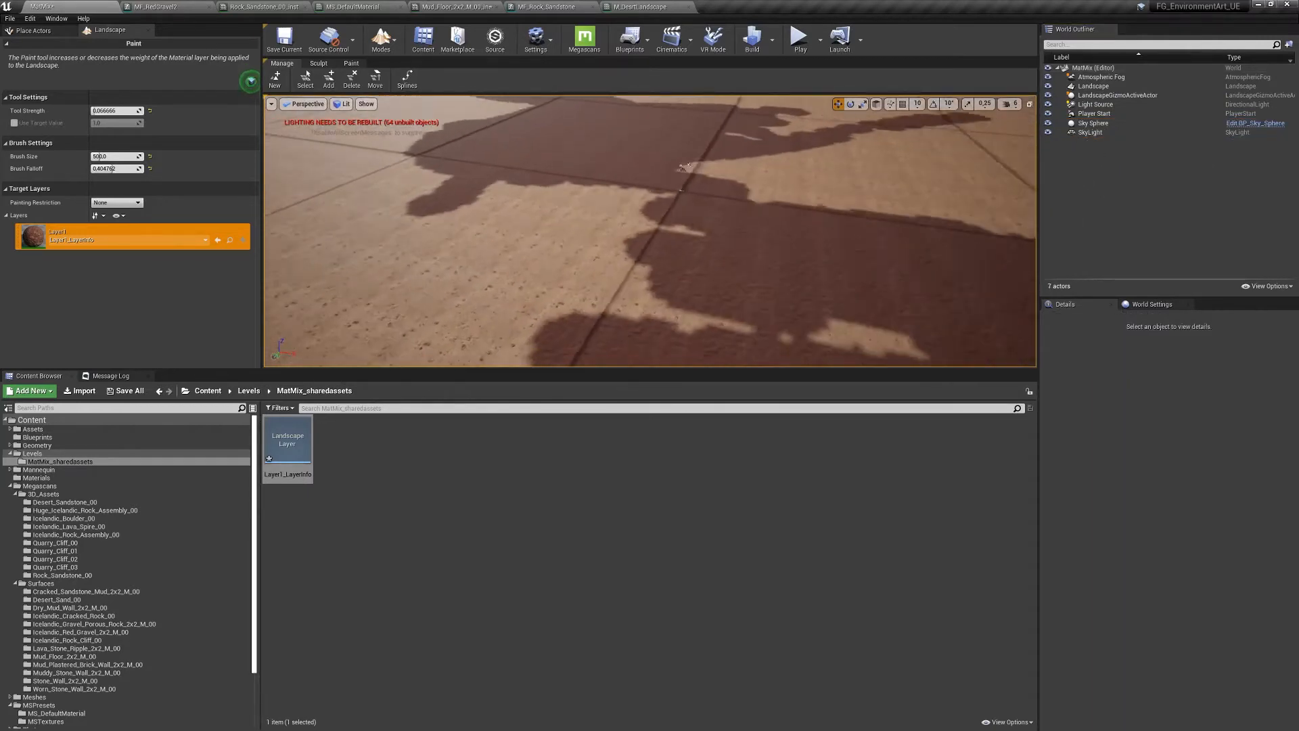
{"action": "right_click_drag", "start_coordinate": [684, 165], "coordinate": [536, 334]}
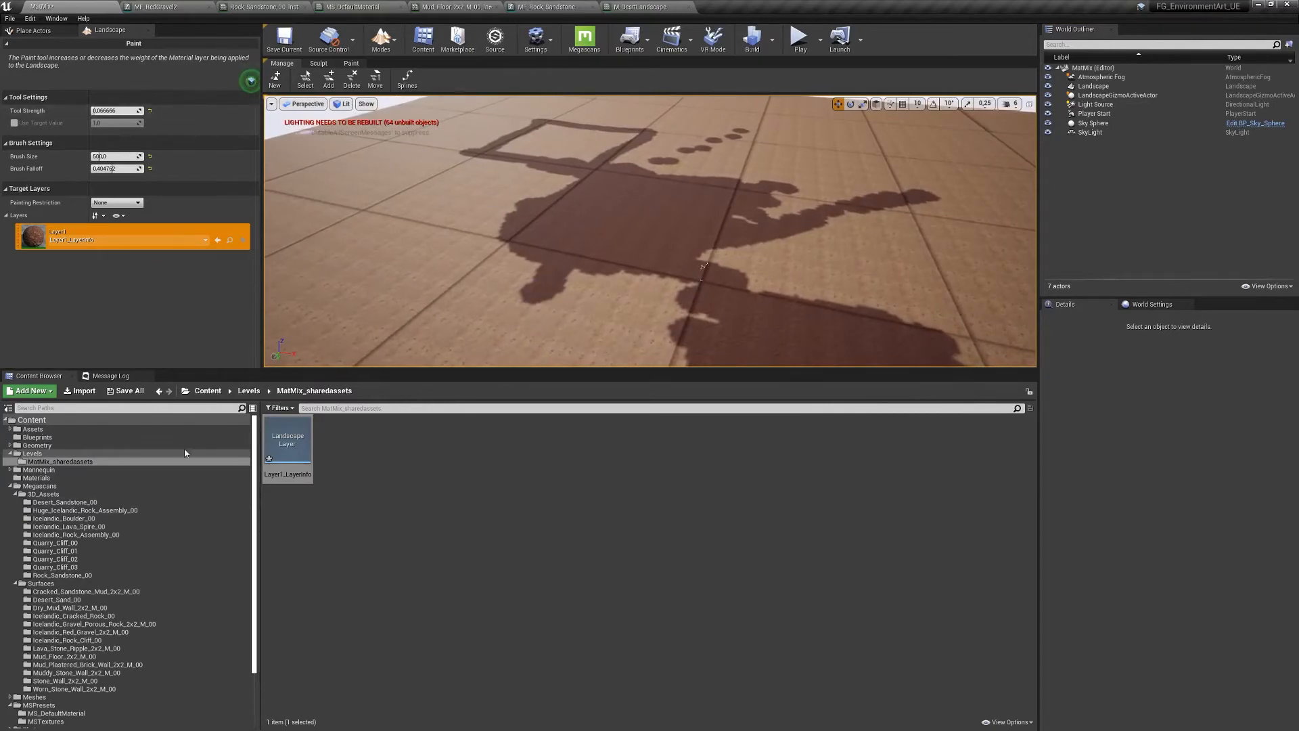
{"action": "left_click", "coordinate": [640, 6]}
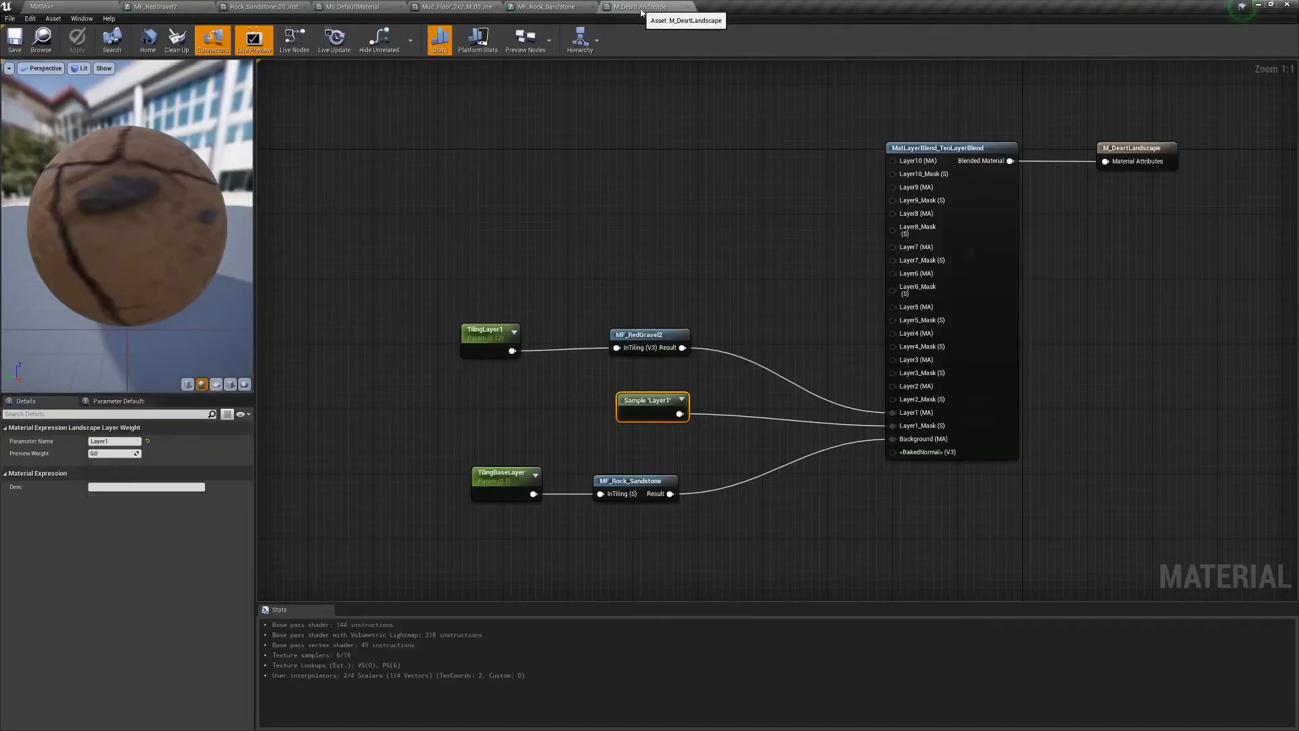
{"action": "right_click_drag", "start_coordinate": [623, 258], "coordinate": [671, 255]}
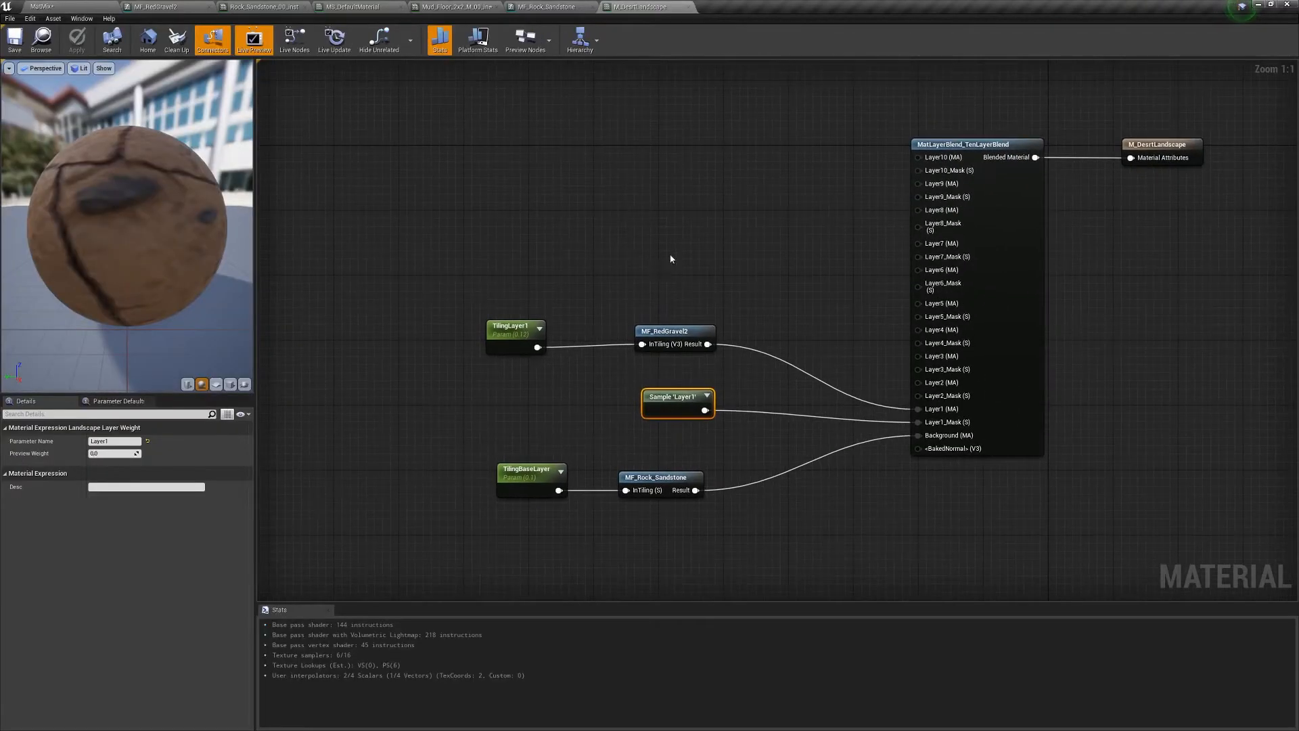
{"action": "scroll", "coordinate": [697, 285], "scroll_direction": "down", "scroll_amount": 2}
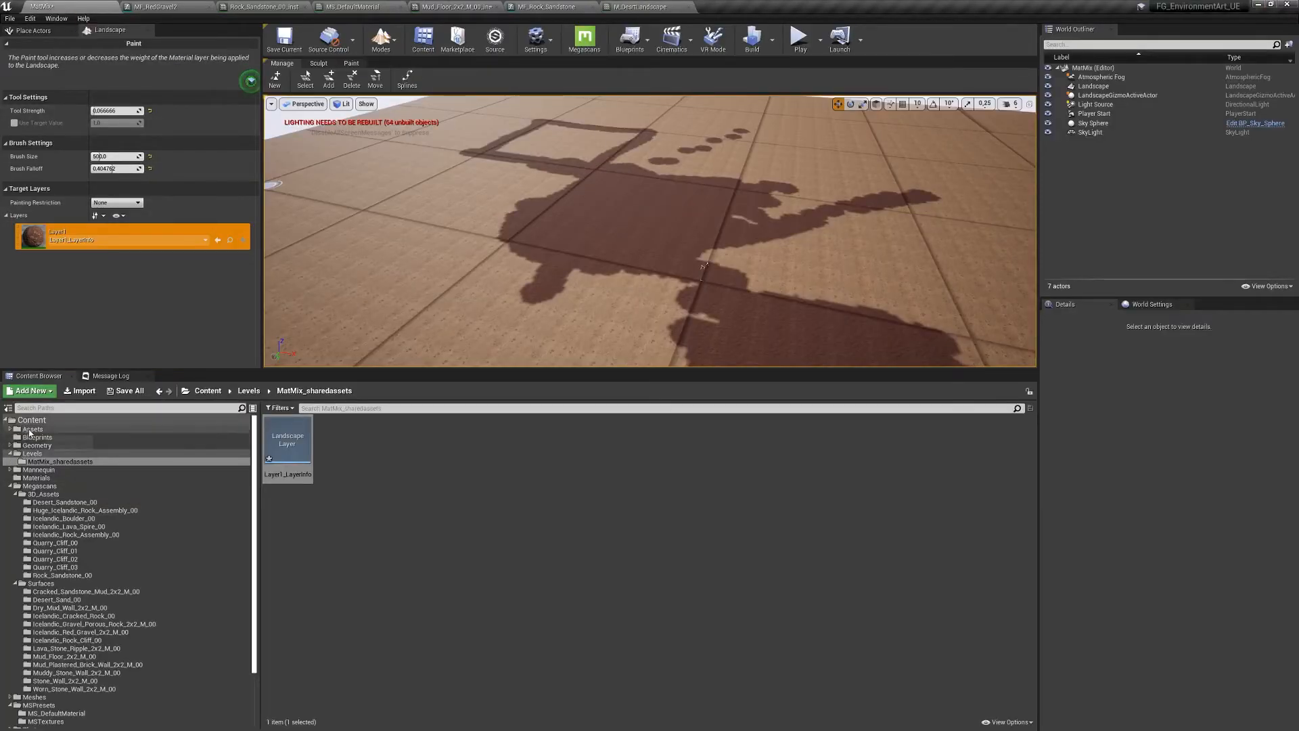
- Collapse the 3D_Assets and Megascans folders in the Content Browser asset tree
{"action": "left_click", "coordinate": [32, 429]}
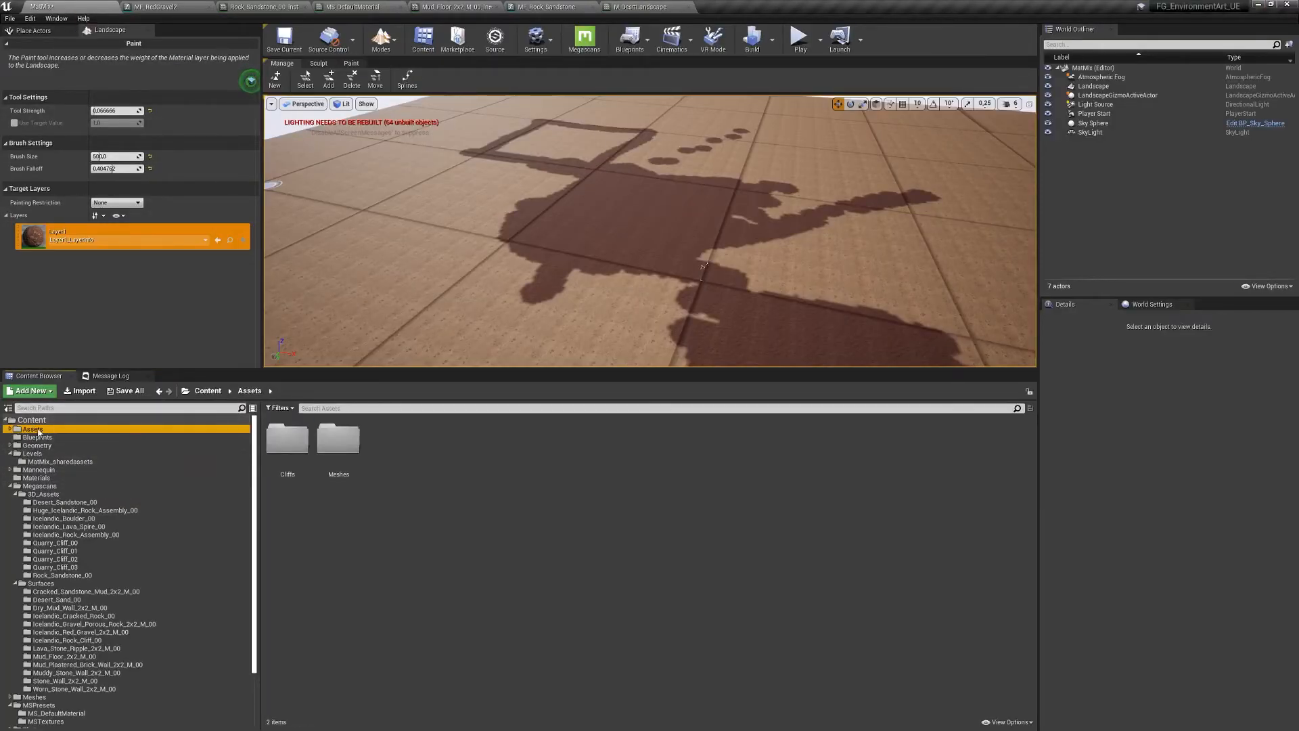
{"action": "left_click", "coordinate": [15, 494]}
{"action": "left_click", "coordinate": [10, 486]}
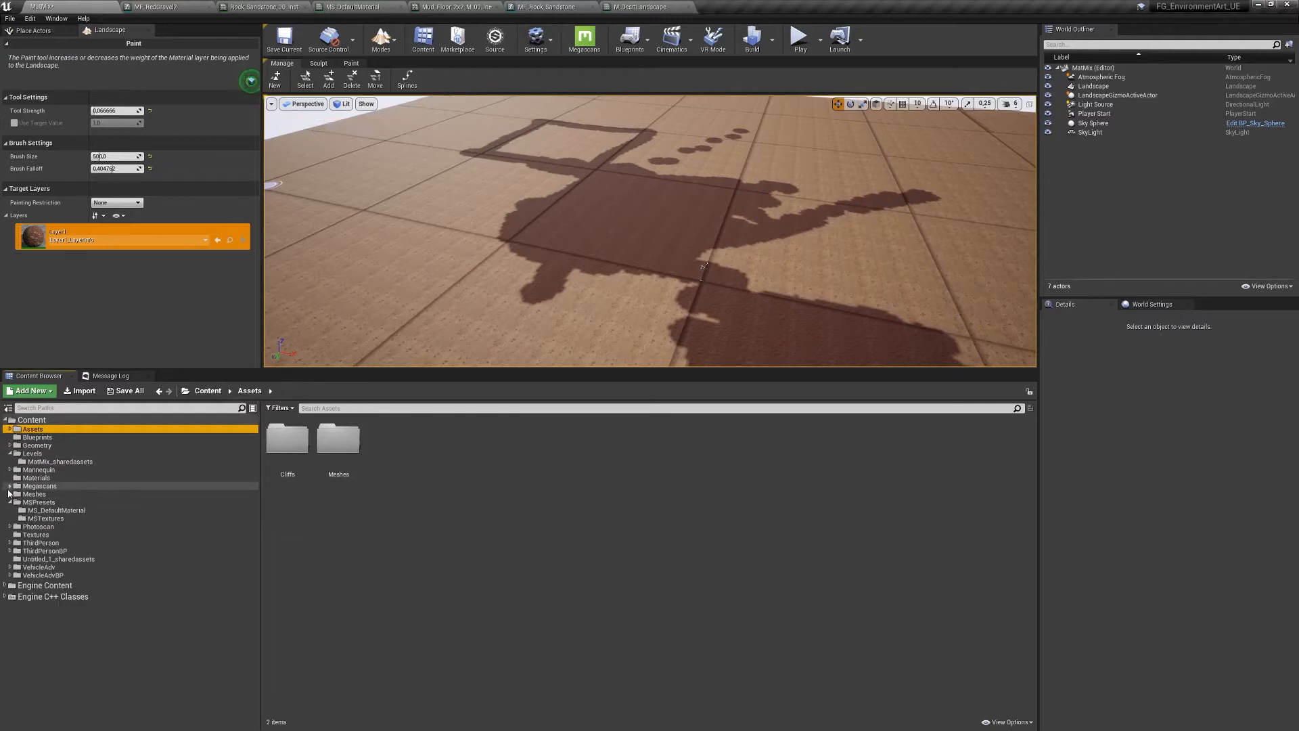
{"action": "mouse_move", "coordinate": [513, 254]}
{"action": "right_mouse_down"}
{"action": "mouse_move", "coordinate": [509, 268]}
{"action": "mouse_move", "coordinate": [452, 283]}
{"action": "mouse_move", "coordinate": [401, 251]}
{"action": "mouse_move", "coordinate": [566, 235]}
{"action": "right_mouse_up"}
{"action": "key", "text": "w"}
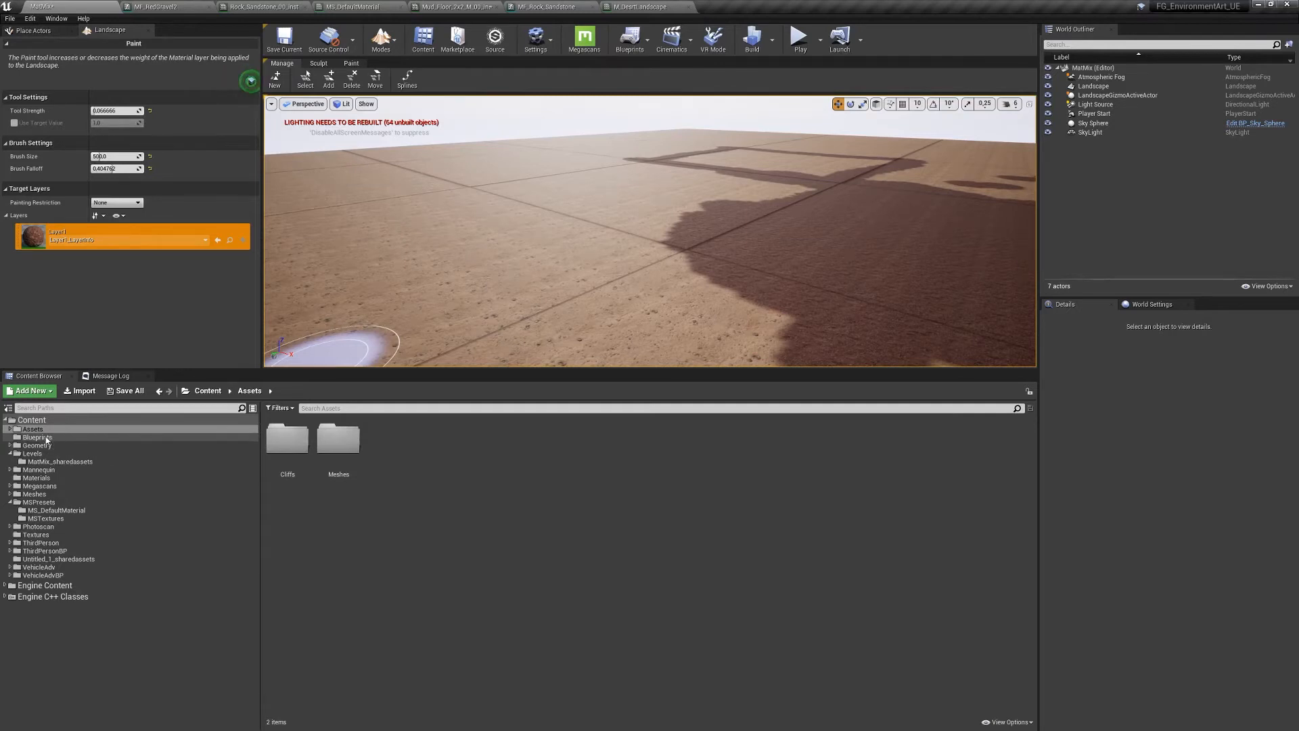
- Create a new material M_LanscapeOldSkool in the Materials folder and open it
{"action": "left_click", "coordinate": [40, 478]}
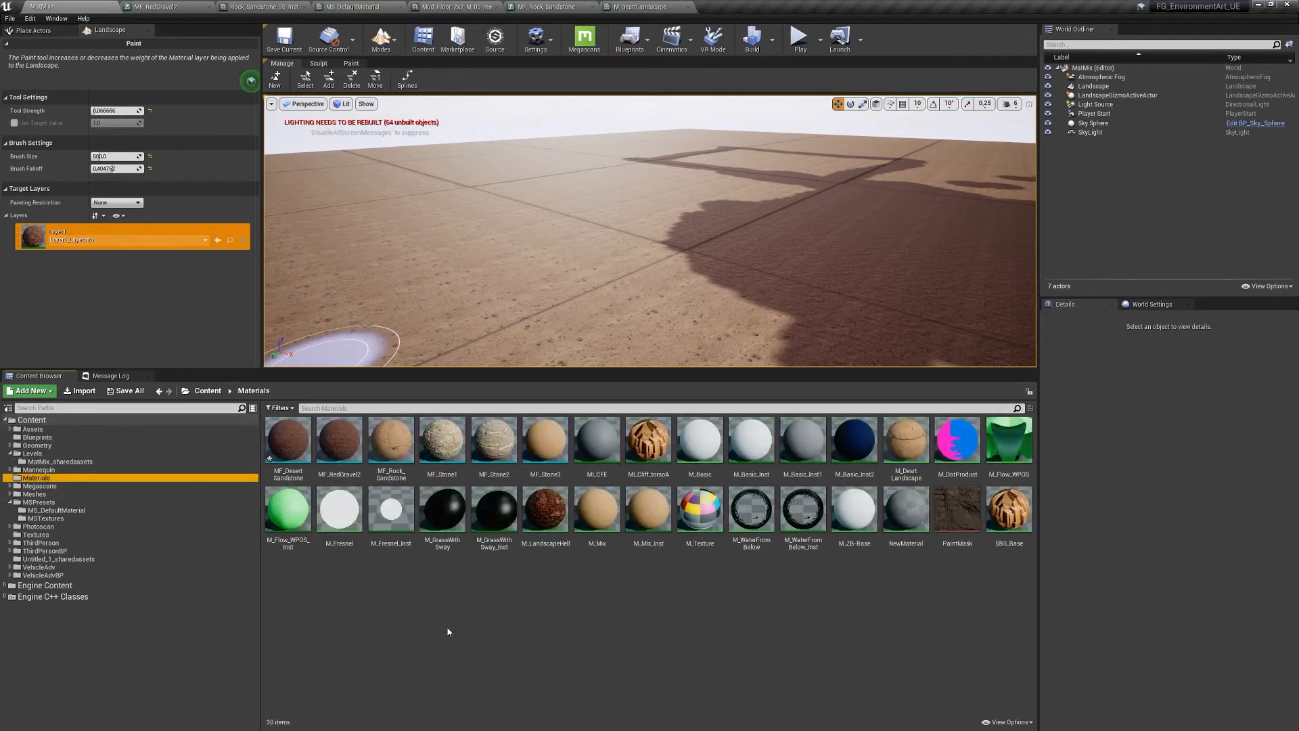
{"action": "right_click", "coordinate": [489, 610]}
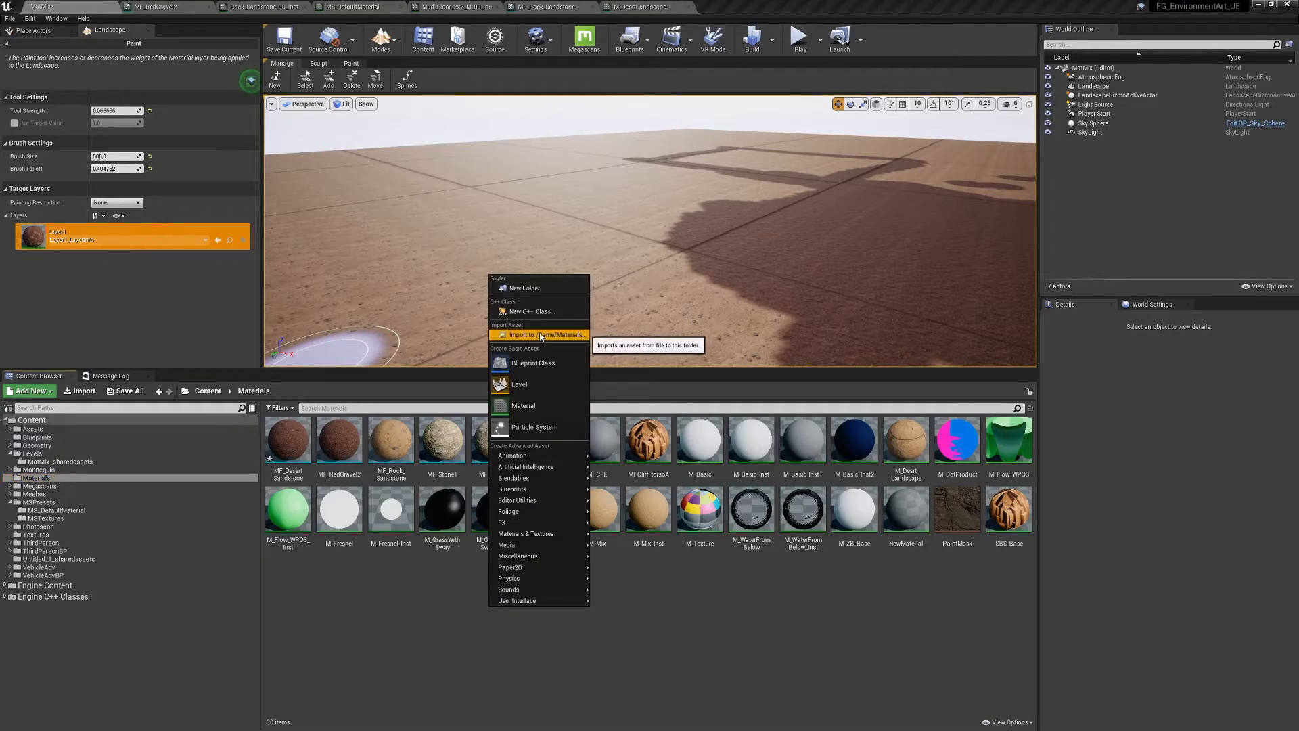
{"action": "left_click", "coordinate": [524, 405]}
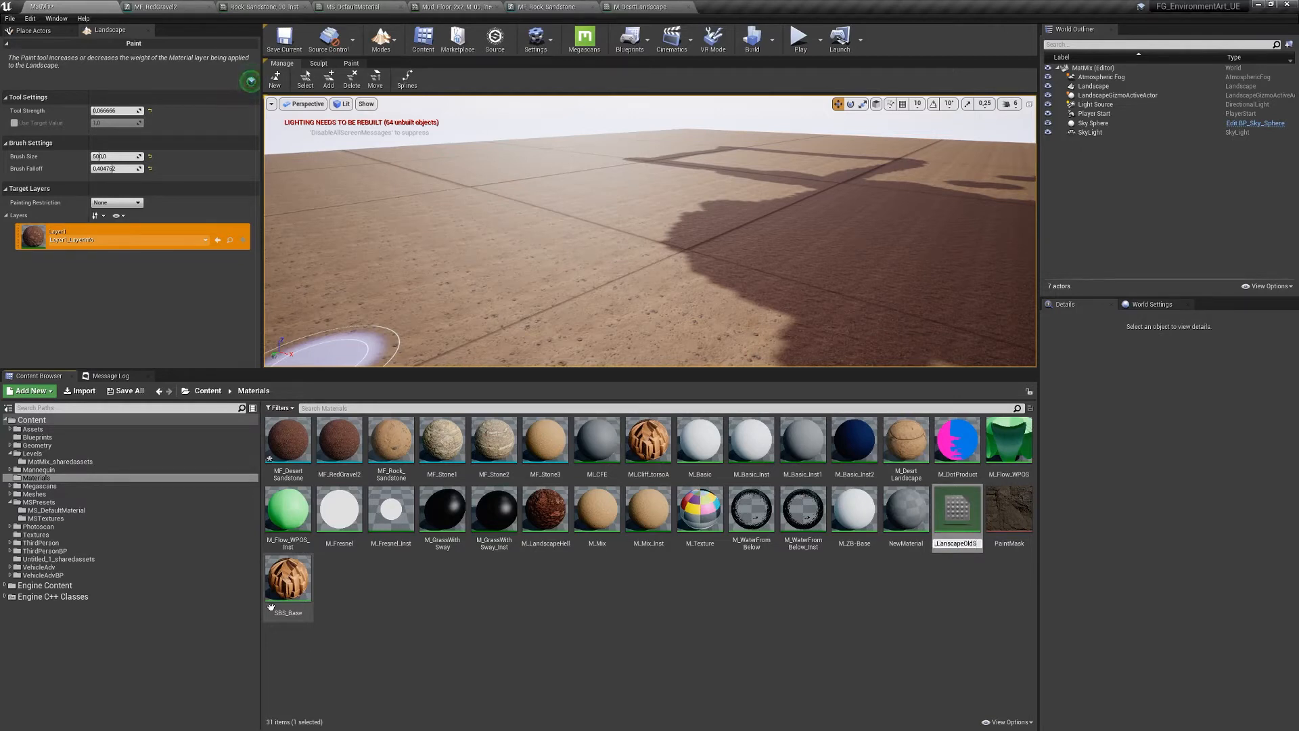
{"action": "key", "text": "Return"}
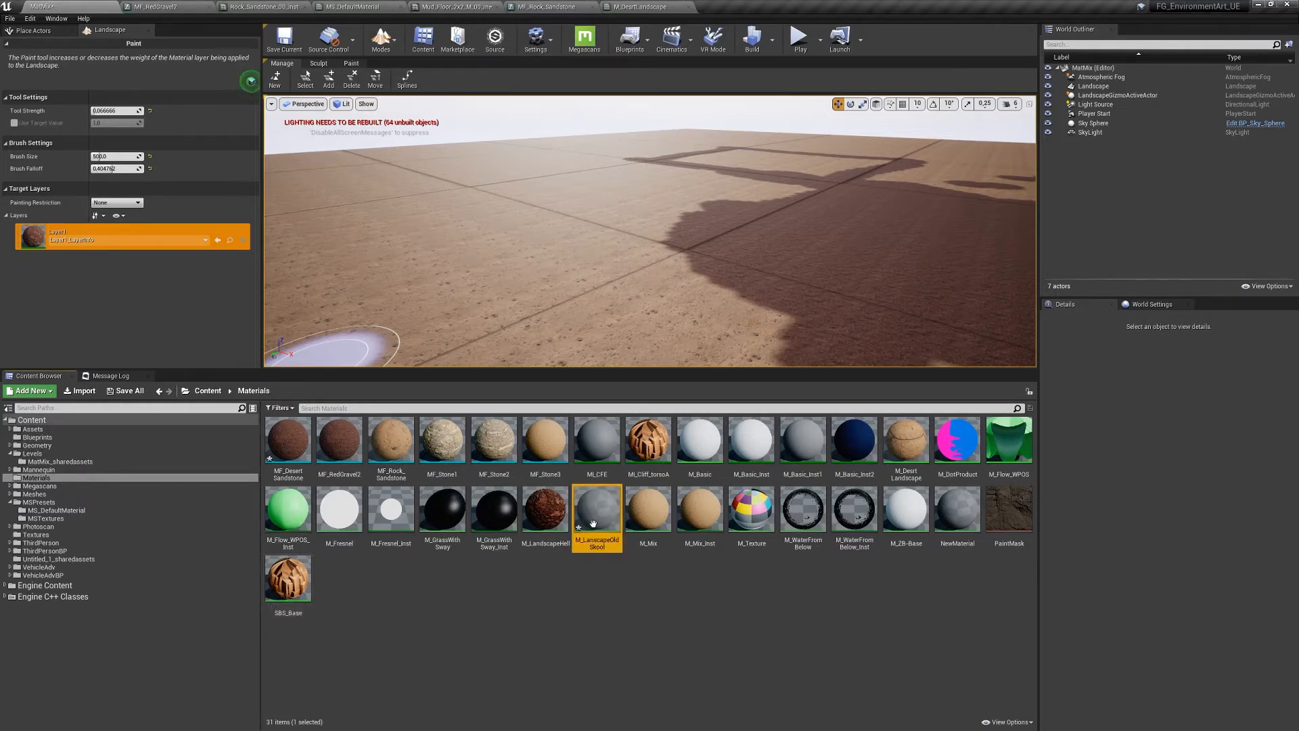
{"action": "double_click", "coordinate": [592, 522]}
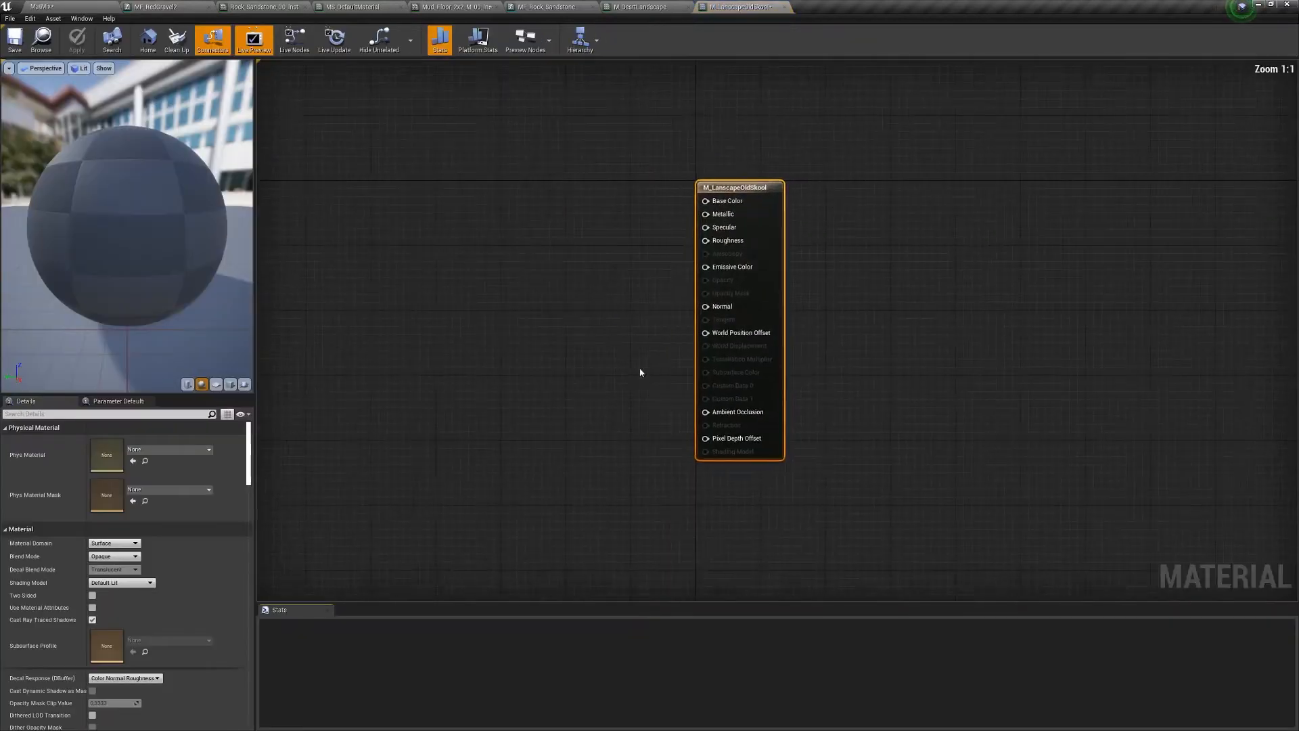
- Place a Landscape Layer Blend node in the graph and add several Layers entries
{"action": "right_click", "coordinate": [714, 265]}
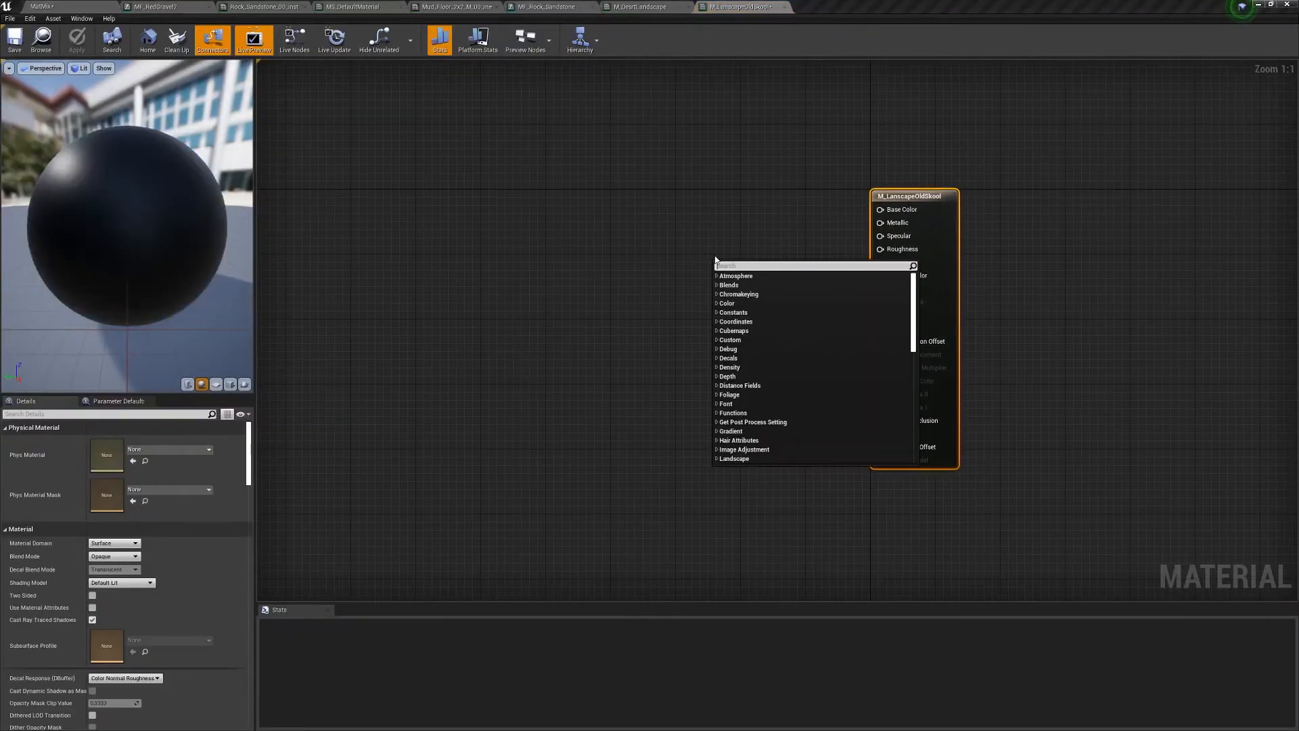
{"action": "type", "text": "lban"}
{"action": "key", "text": "BackSpace"}
{"action": "key", "text": "BackSpace"}
{"action": "key", "text": "BackSpace"}
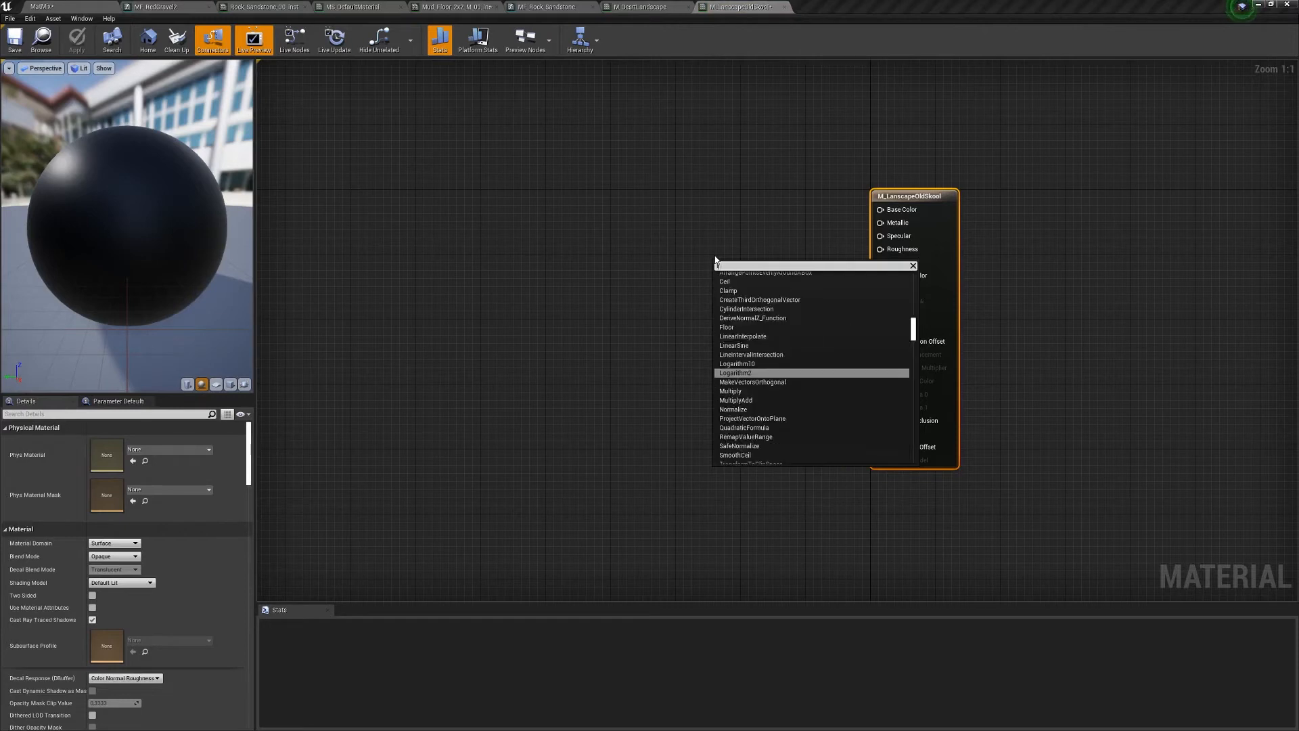
{"action": "type", "text": "ans"}
{"action": "key", "text": "BackSpace"}
{"action": "type", "text": "dscs"}
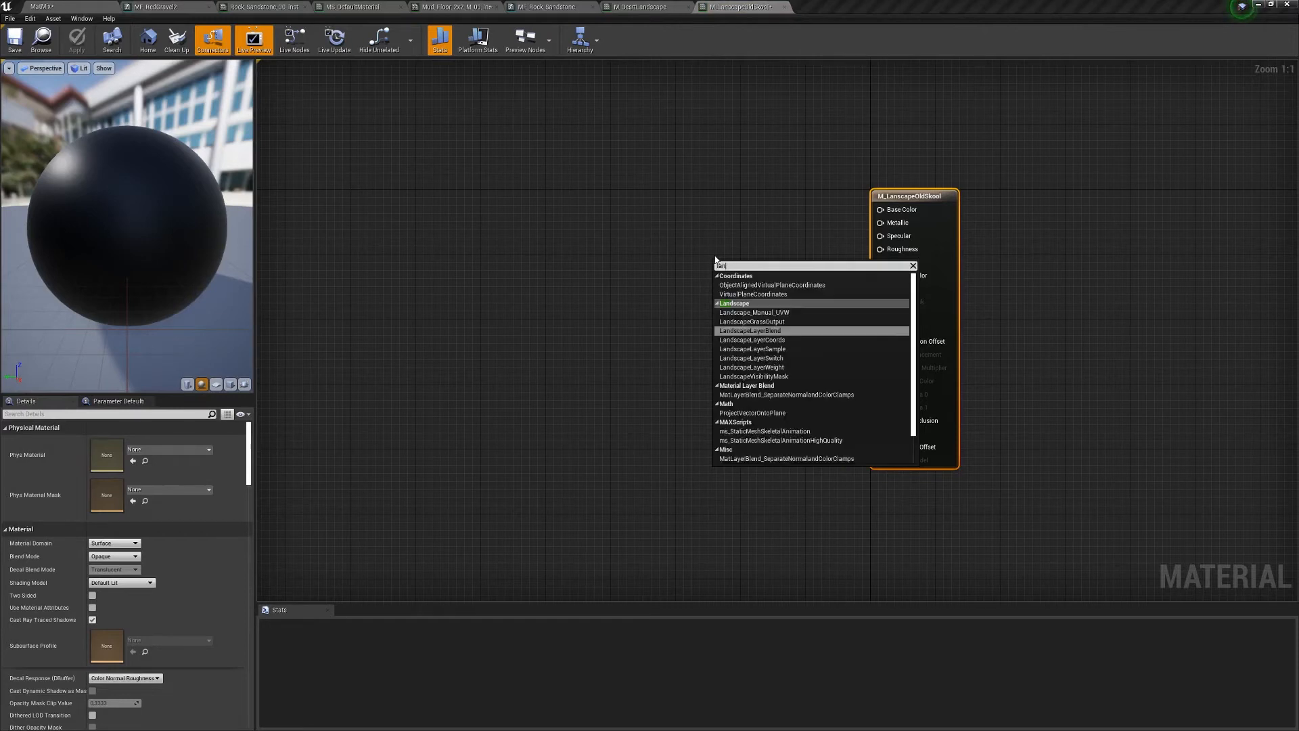
{"action": "key", "text": "BackSpace"}
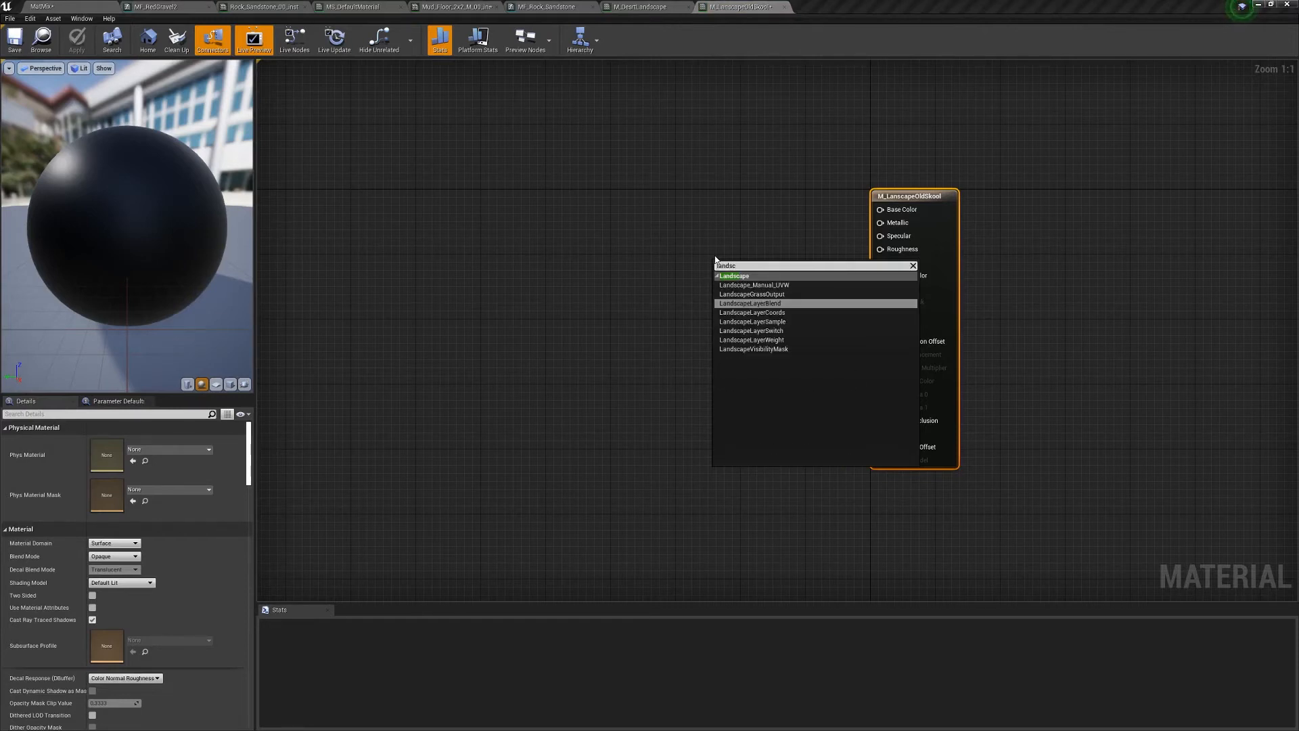
{"action": "key", "text": "Return"}
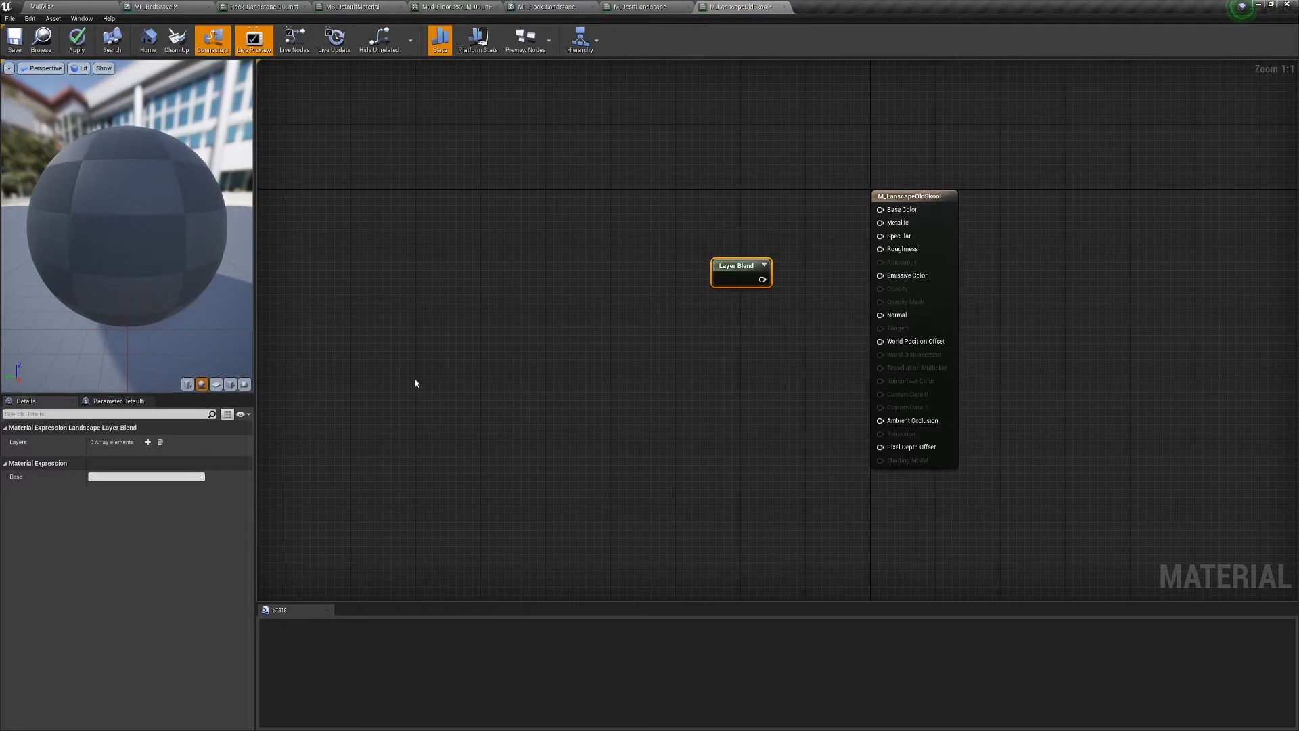
{"action": "left_click", "coordinate": [147, 442]}
{"action": "left_click", "coordinate": [148, 442]}
{"action": "left_click", "coordinate": [148, 442]}
{"action": "left_click", "coordinate": [147, 442]}
{"action": "left_click", "coordinate": [148, 442]}
{"action": "left_click", "coordinate": [147, 442]}
{"action": "left_click", "coordinate": [148, 441]}
{"action": "left_click", "coordinate": [147, 442]}
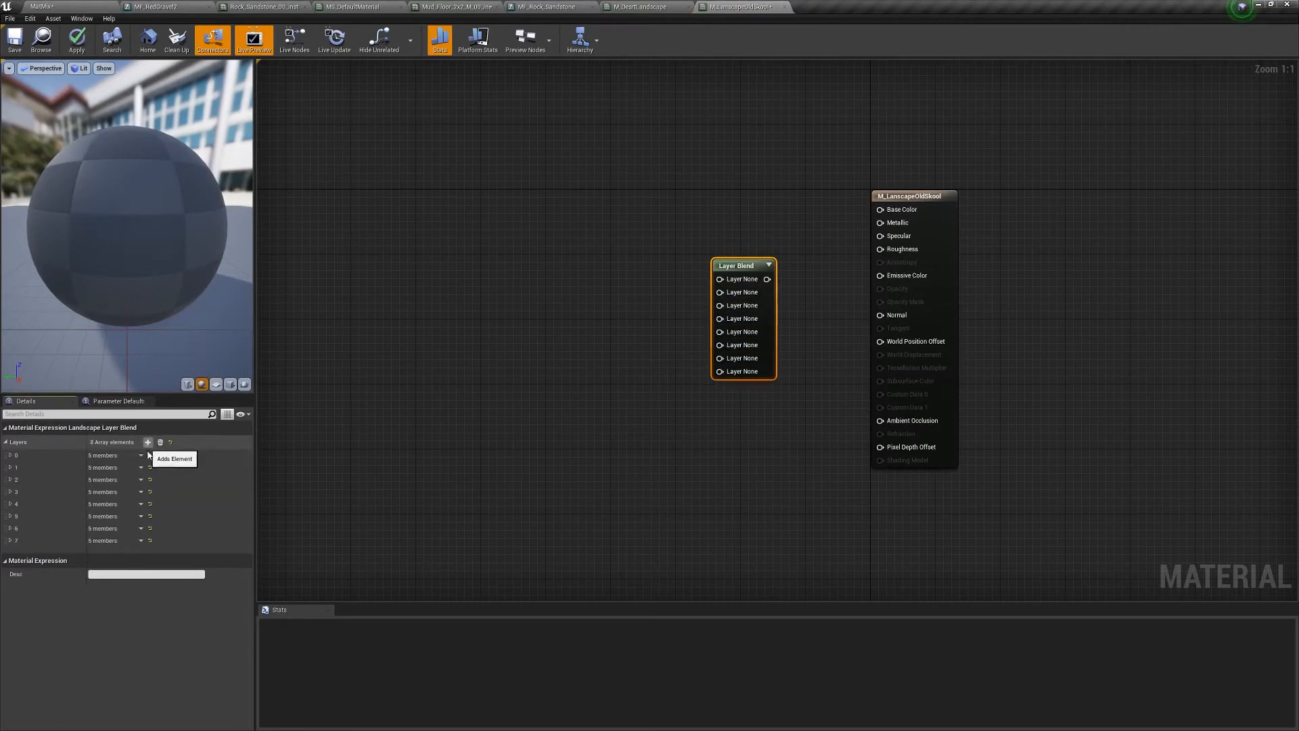
{"action": "left_click", "coordinate": [148, 443]}
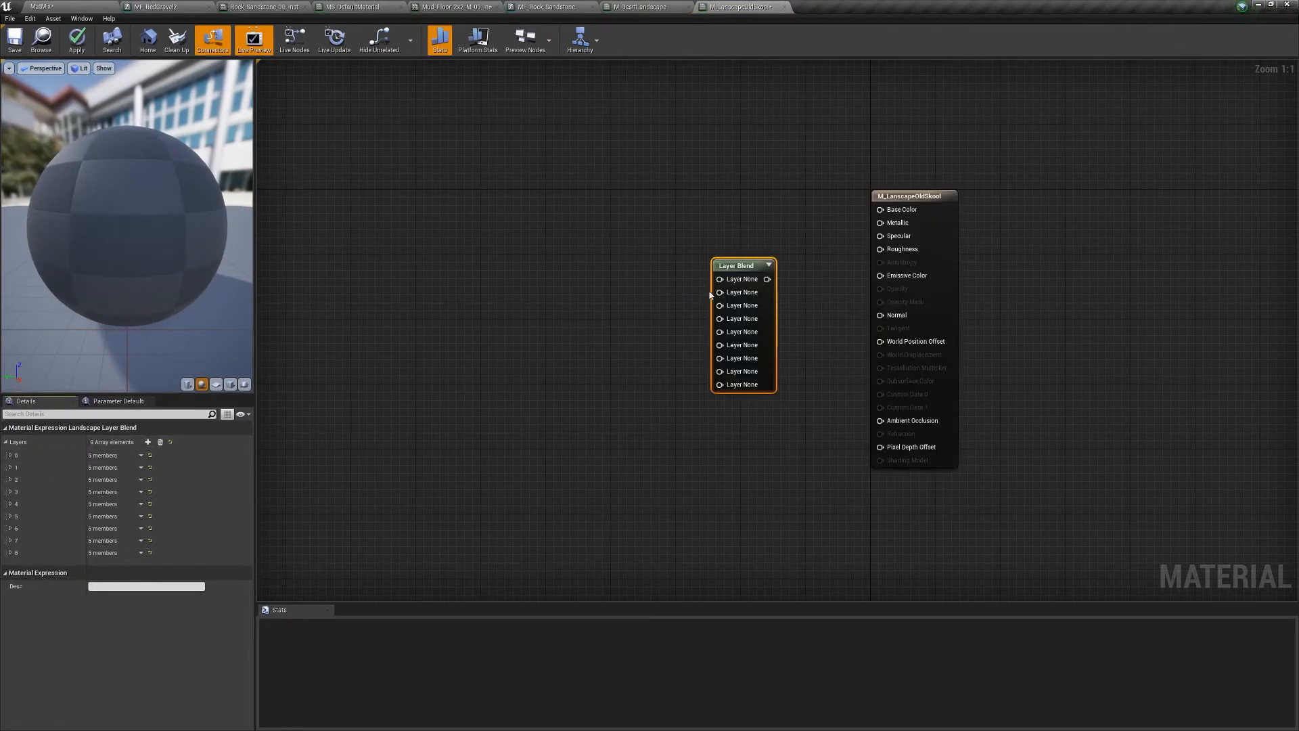
- Name the first two blend layers grass and dirt
{"action": "left_click", "coordinate": [10, 456]}
{"action": "type", "text": "fdshf"}
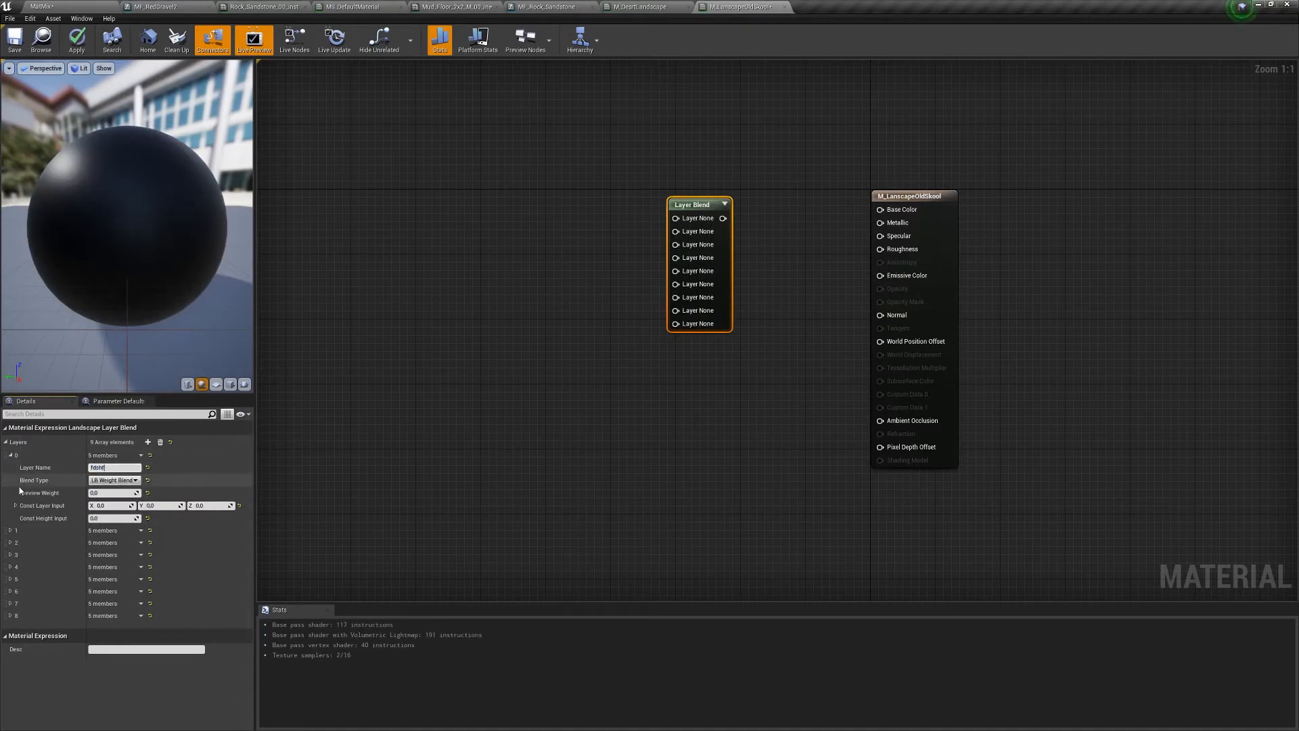
{"action": "type", "text": "gj"}
{"action": "key", "text": "Return"}
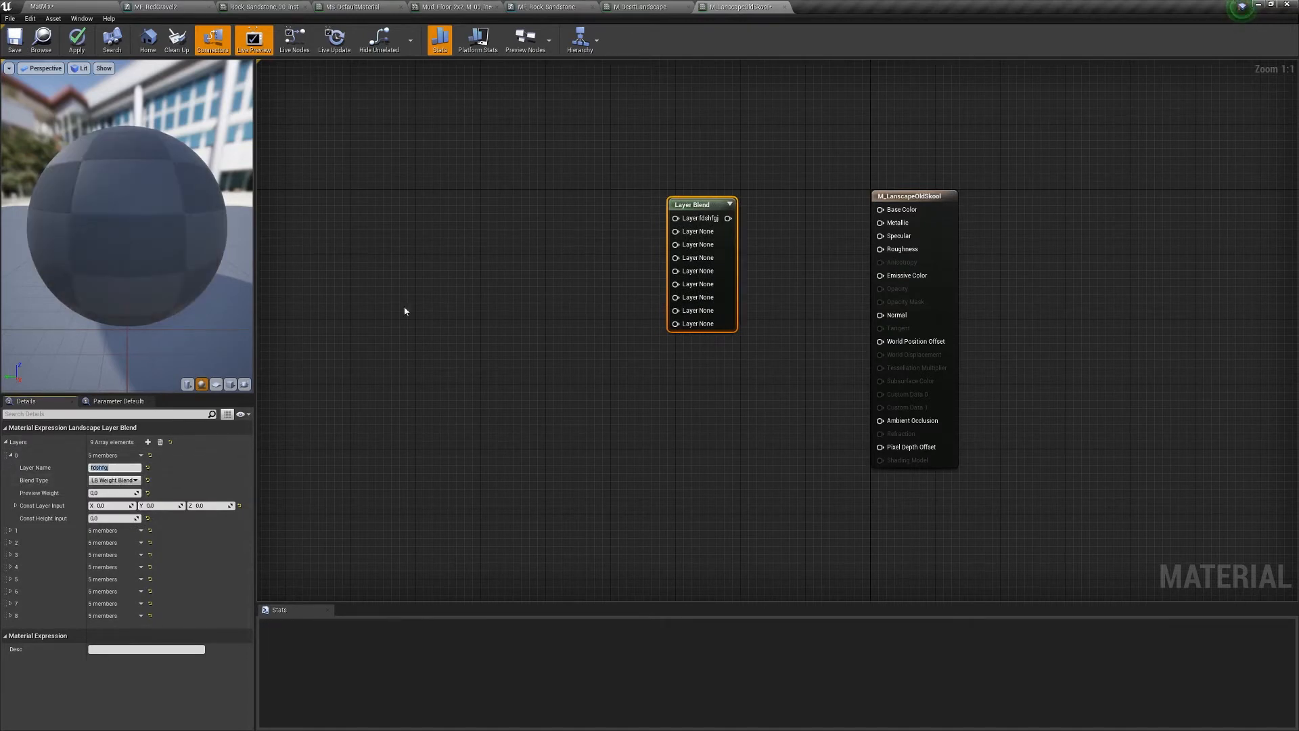
{"action": "left_click", "coordinate": [10, 456]}
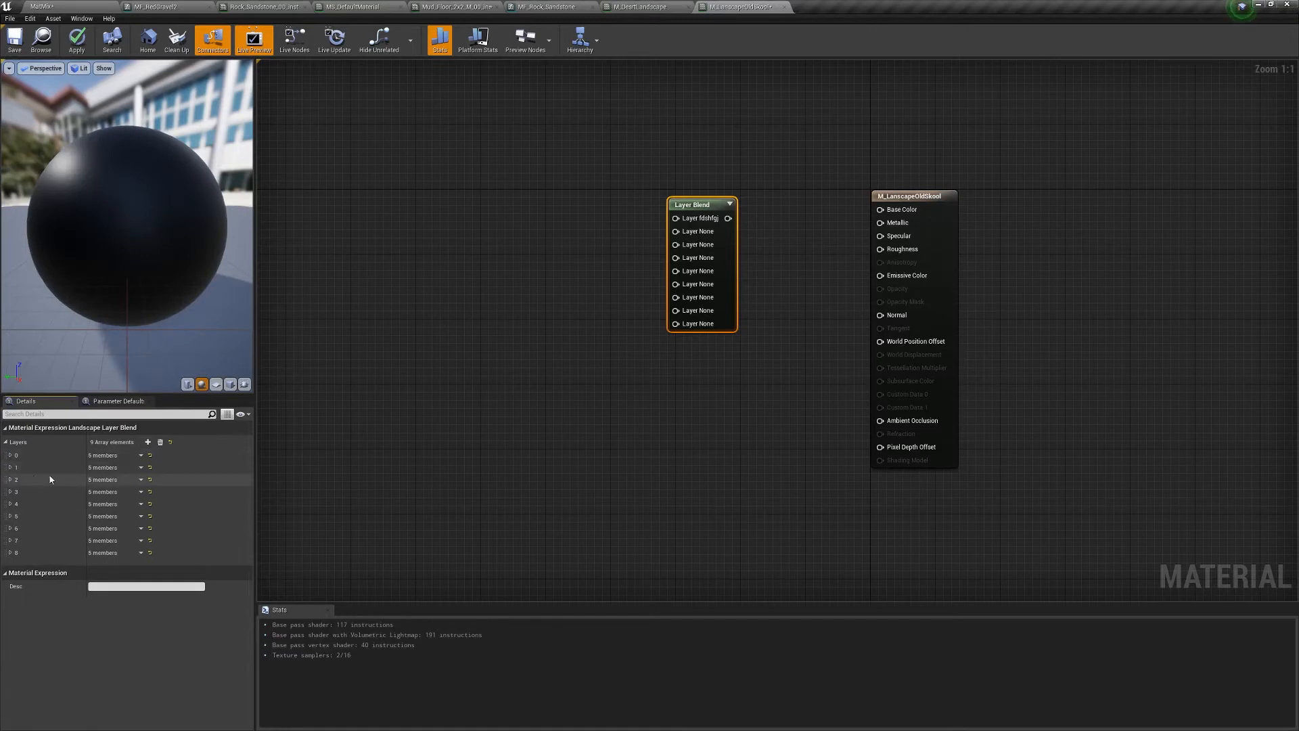
{"action": "left_click", "coordinate": [10, 468]}
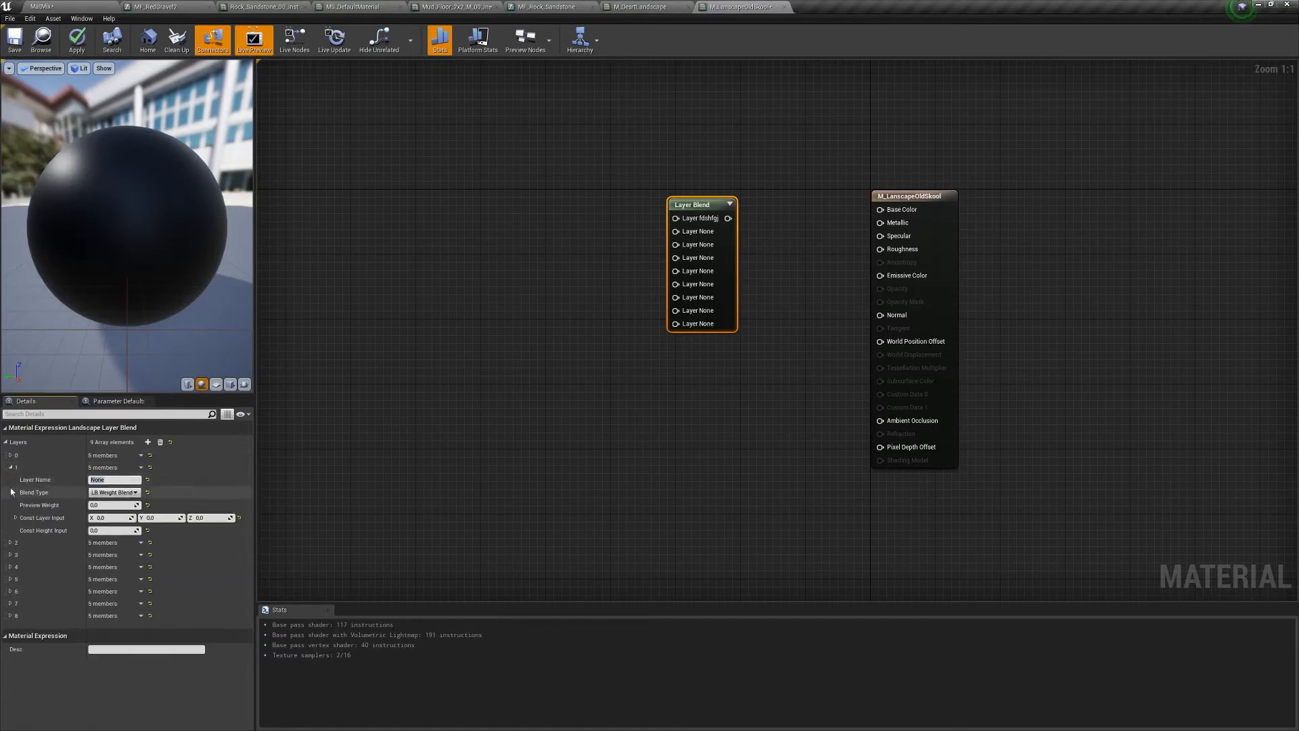
{"action": "type", "text": "bbndjbnkf"}
{"action": "key", "text": "Return"}
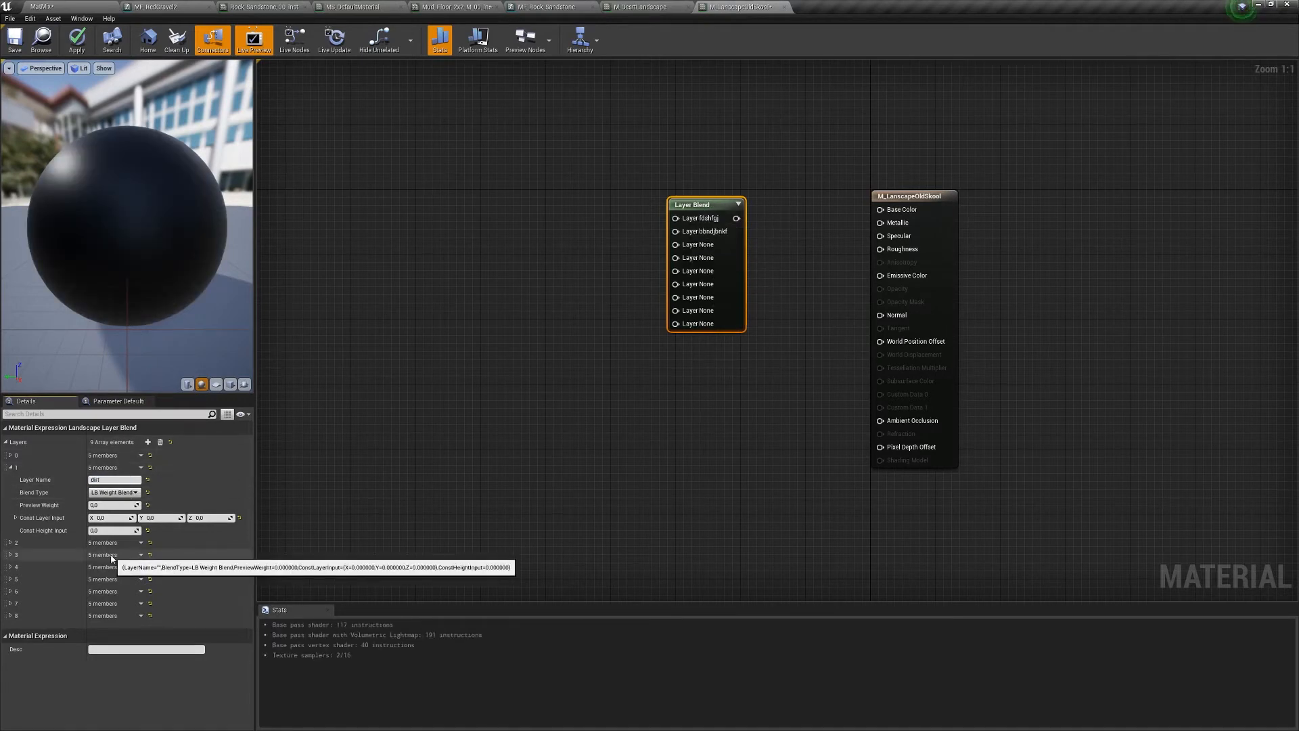
{"action": "type", "text": "dirt"}
{"action": "key", "text": "Return"}
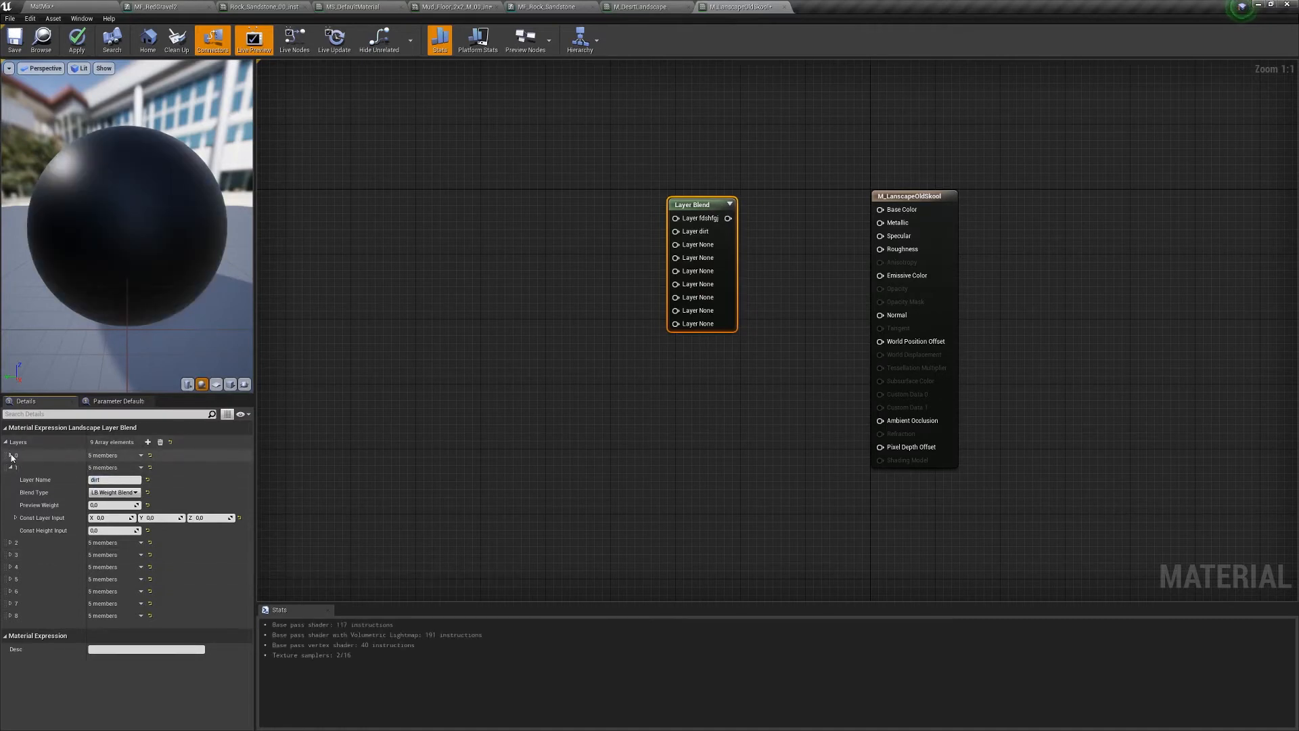
{"action": "left_click", "coordinate": [11, 456]}
{"action": "left_click", "coordinate": [99, 468]}
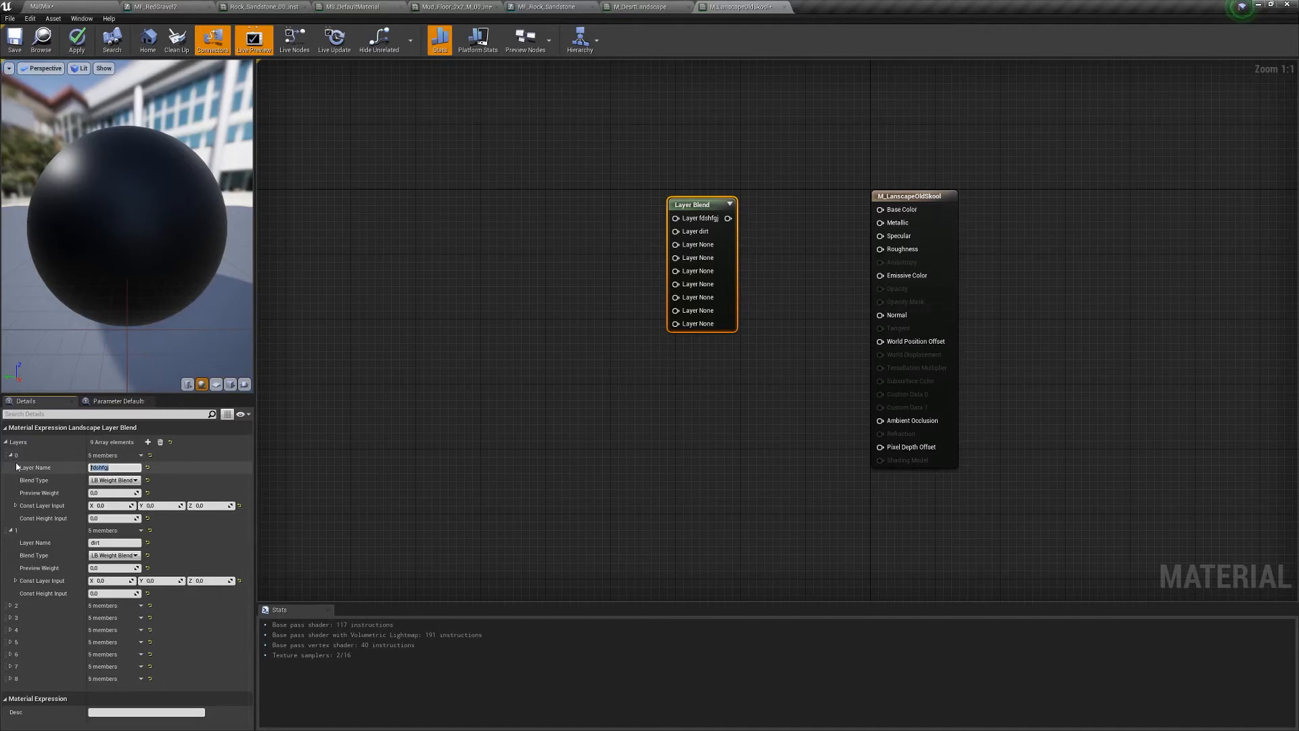
{"action": "key", "text": "Return"}
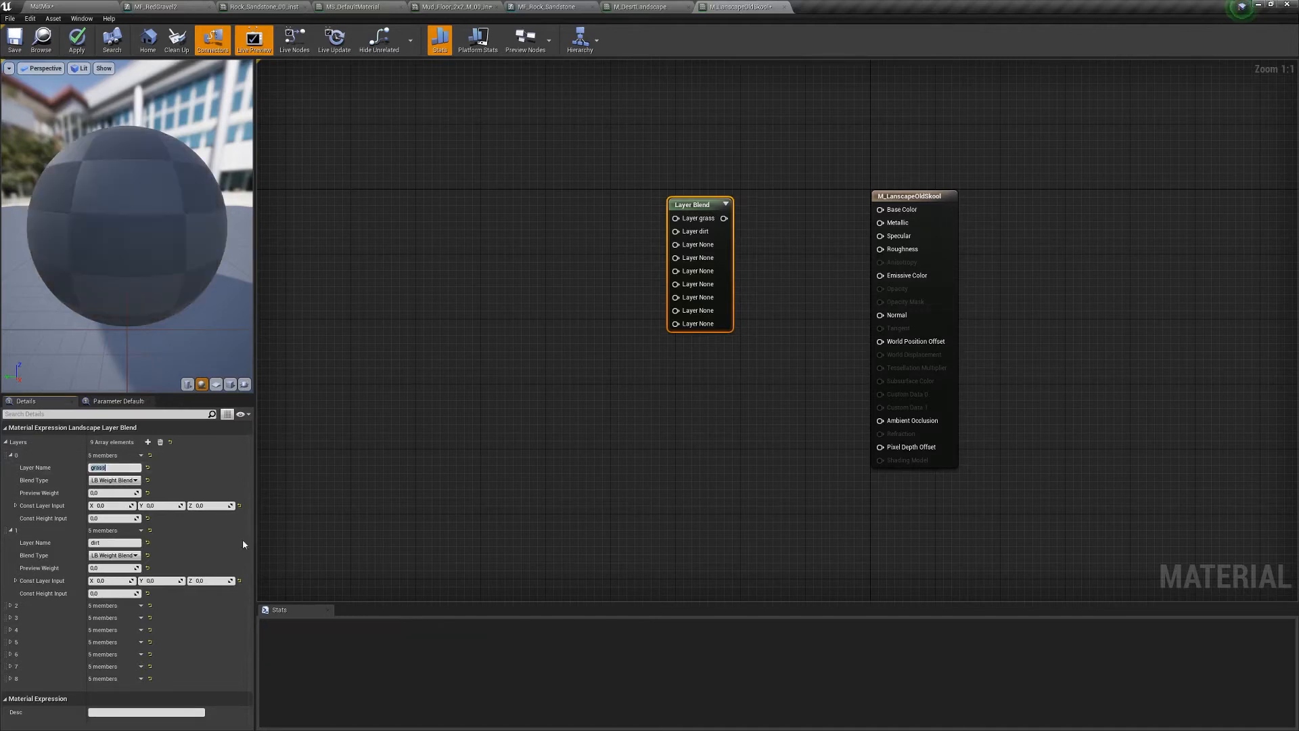
{"action": "left_click", "coordinate": [141, 678]}
- Delete the extra Layers entries so only grass and dirt remain
{"action": "left_click", "coordinate": [151, 702]}
{"action": "left_click", "coordinate": [140, 666]}
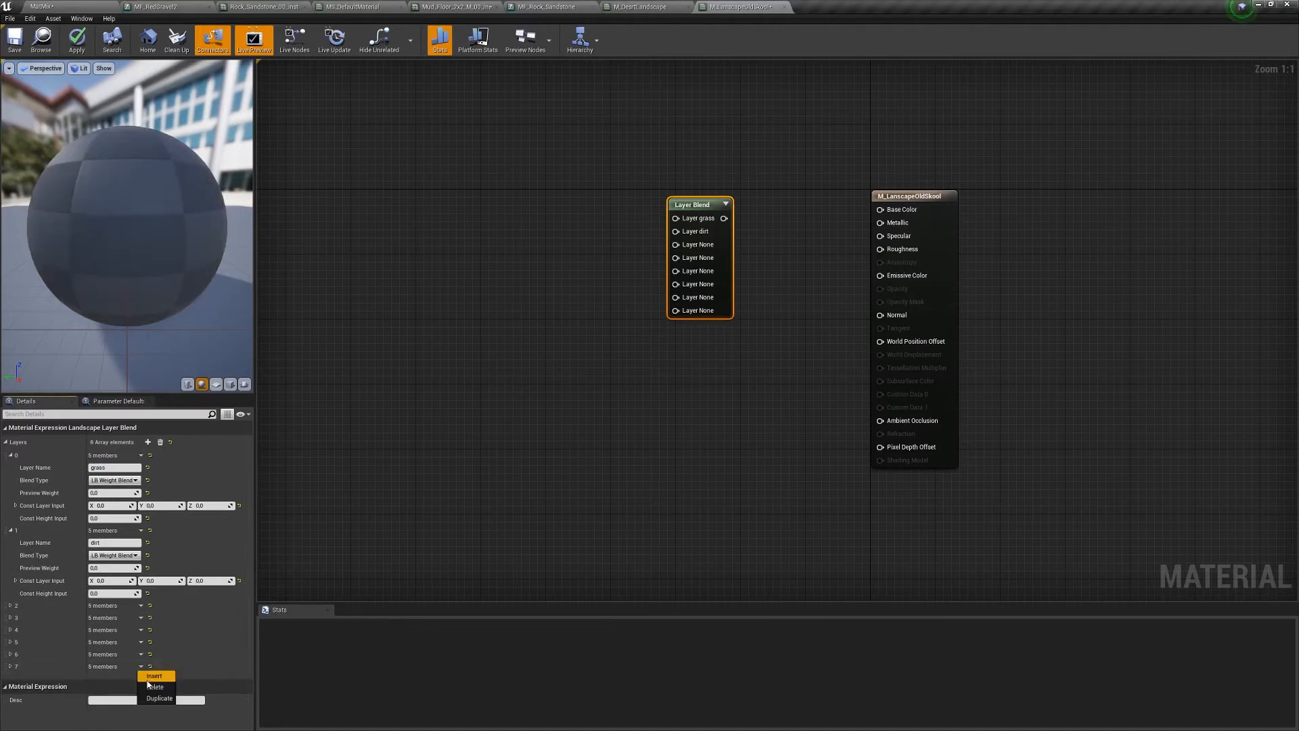
{"action": "left_click", "coordinate": [153, 687]}
{"action": "left_click", "coordinate": [141, 654]}
{"action": "left_click", "coordinate": [154, 674]}
{"action": "left_click", "coordinate": [141, 641]}
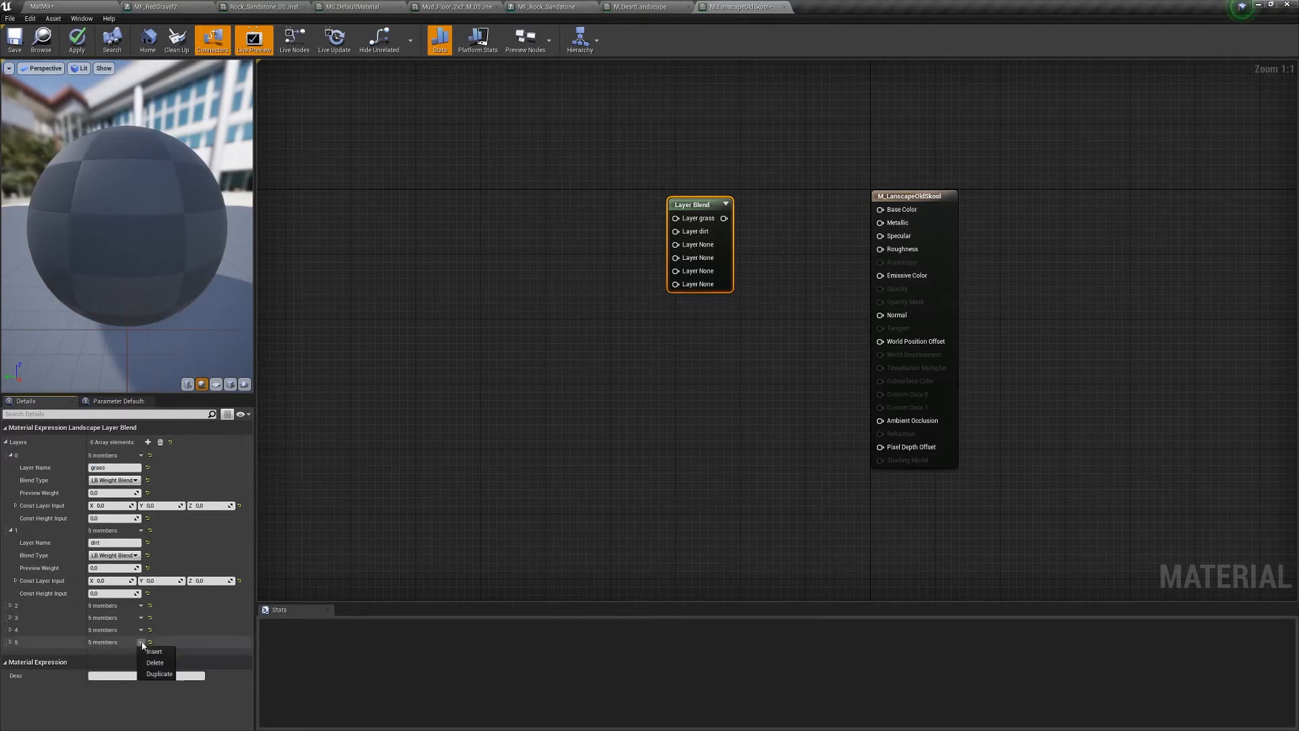
{"action": "left_click", "coordinate": [154, 662]}
{"action": "left_click", "coordinate": [141, 630]}
{"action": "left_click", "coordinate": [153, 651]}
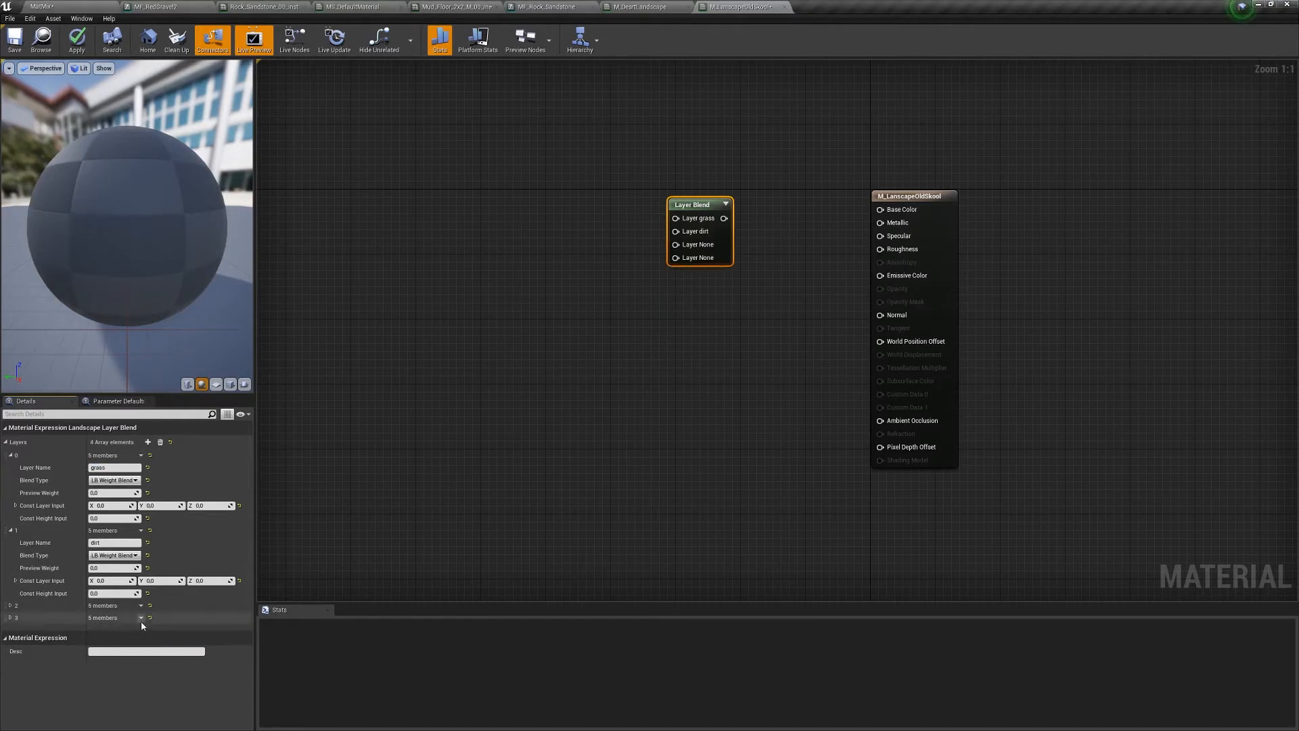
{"action": "left_click", "coordinate": [150, 649]}
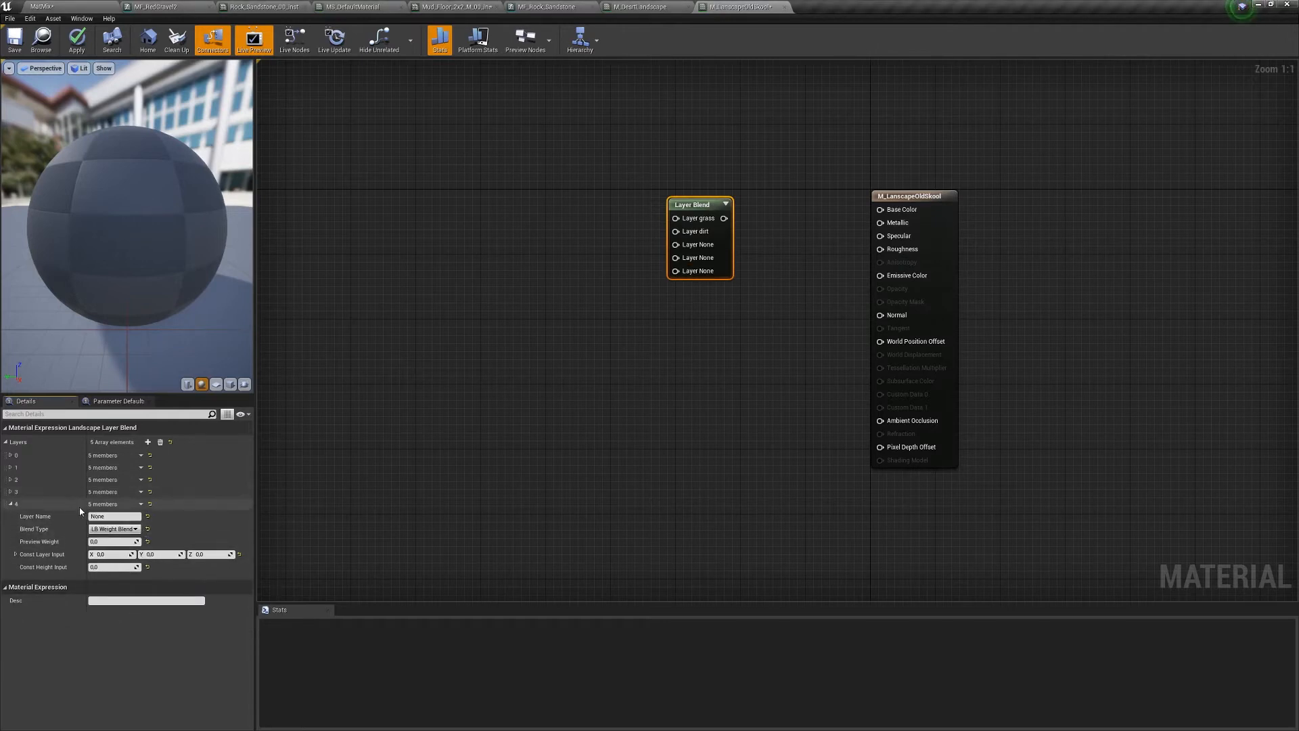
{"action": "left_click", "coordinate": [141, 505]}
{"action": "left_click", "coordinate": [155, 525]}
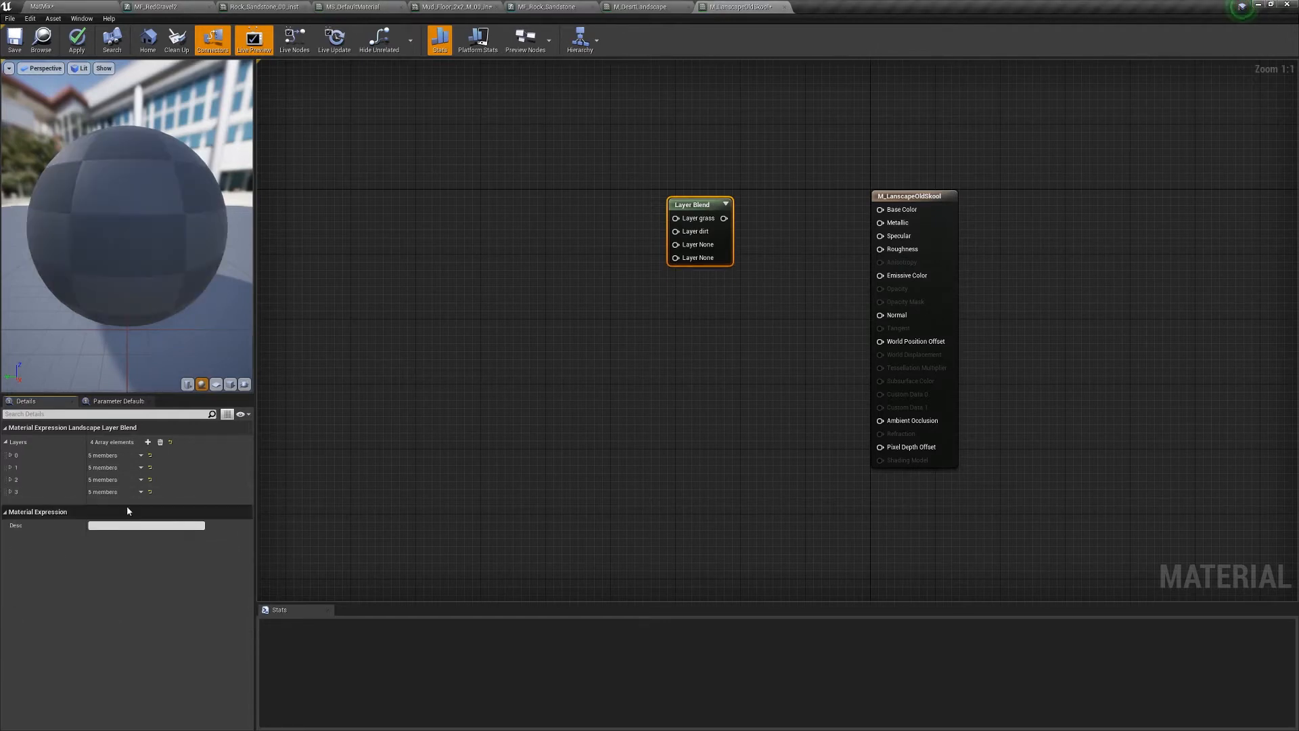
{"action": "left_click", "coordinate": [141, 492]}
{"action": "left_click", "coordinate": [155, 512]}
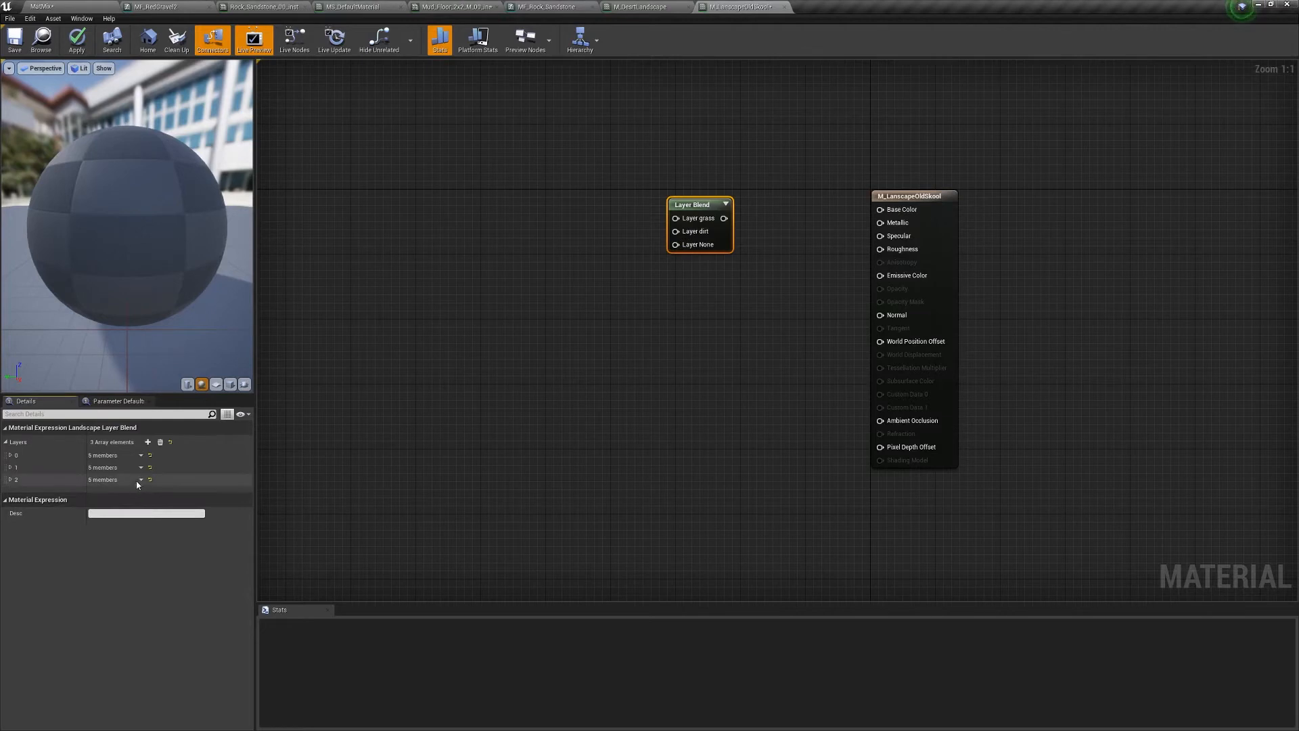
{"action": "left_click", "coordinate": [155, 500]}
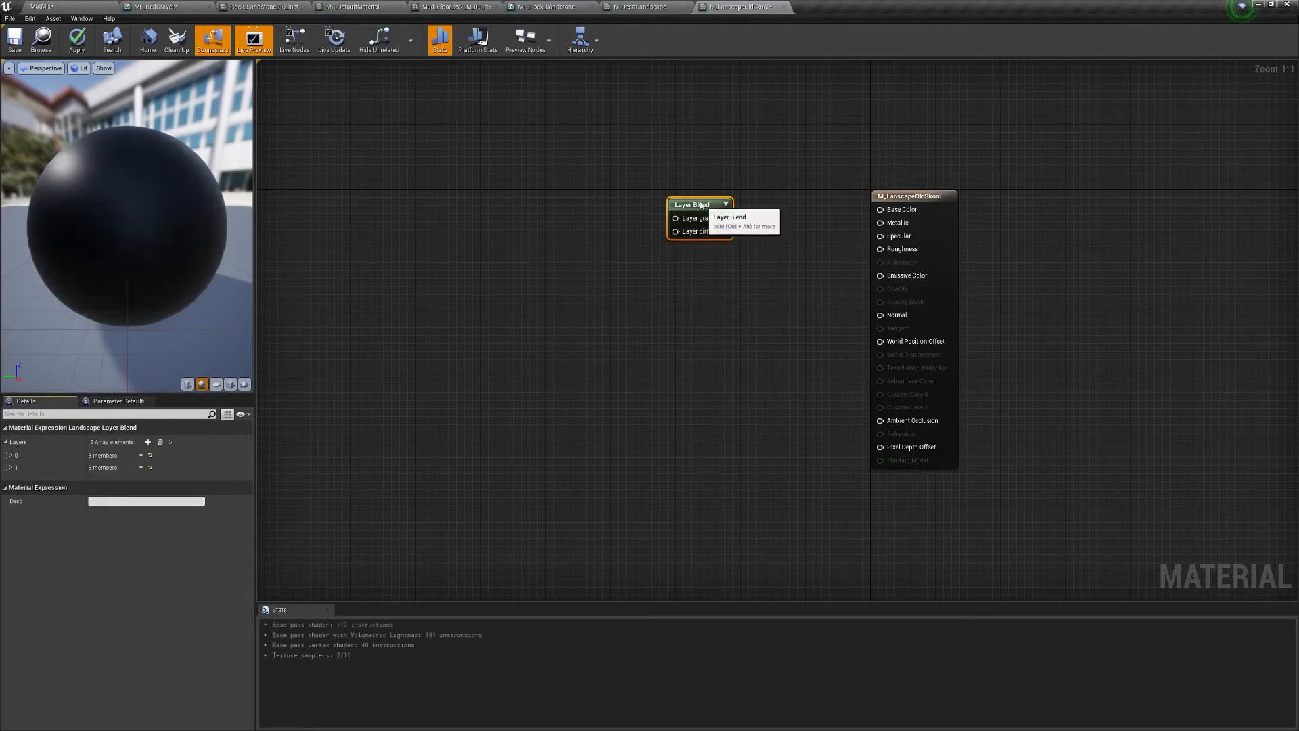
- Wire the Layer Blend output into Base Color and frame both nodes
{"action": "left_click_drag", "start_coordinate": [713, 201], "coordinate": [880, 210]}
{"action": "left_click_drag", "start_coordinate": [640, 177], "coordinate": [660, 192]}
{"action": "right_click_drag", "start_coordinate": [631, 276], "coordinate": [799, 285]}
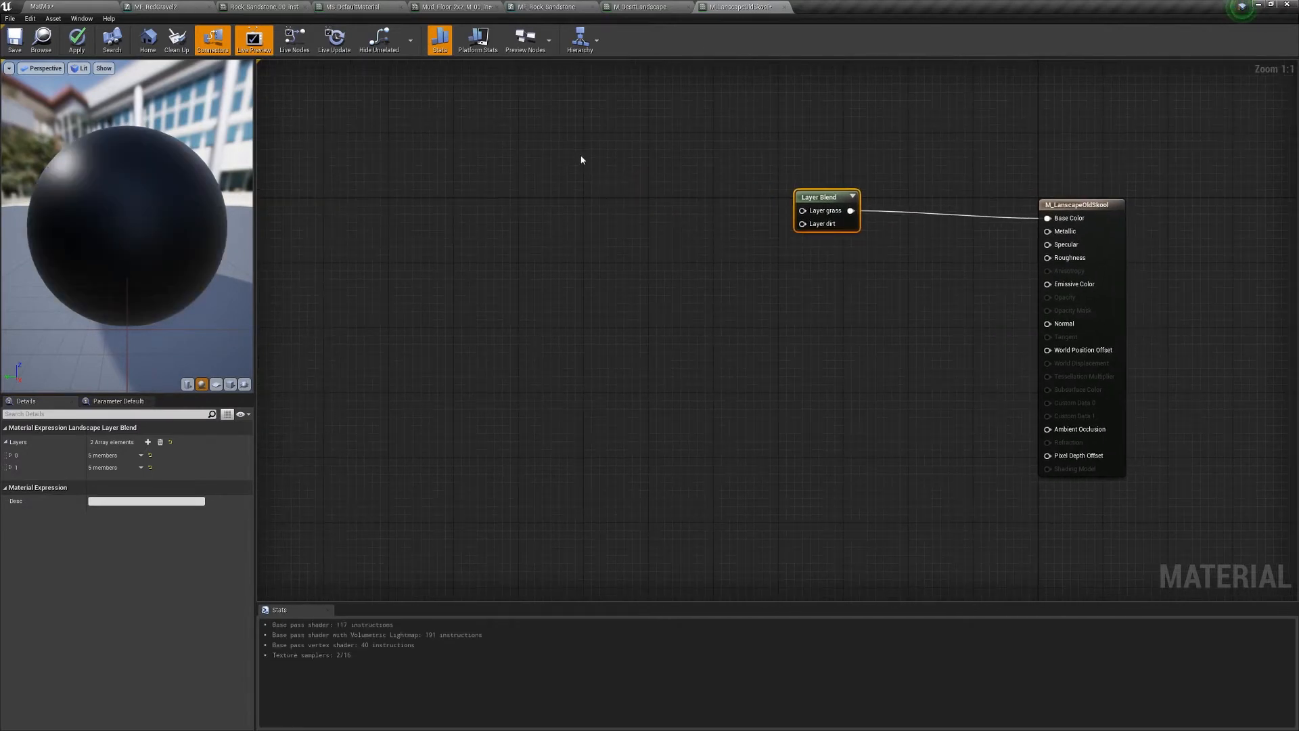
- Add two Texture Sample nodes, one above the other, to the material graph
{"action": "left_click", "coordinate": [554, 135]}
{"action": "left_click", "coordinate": [561, 263]}
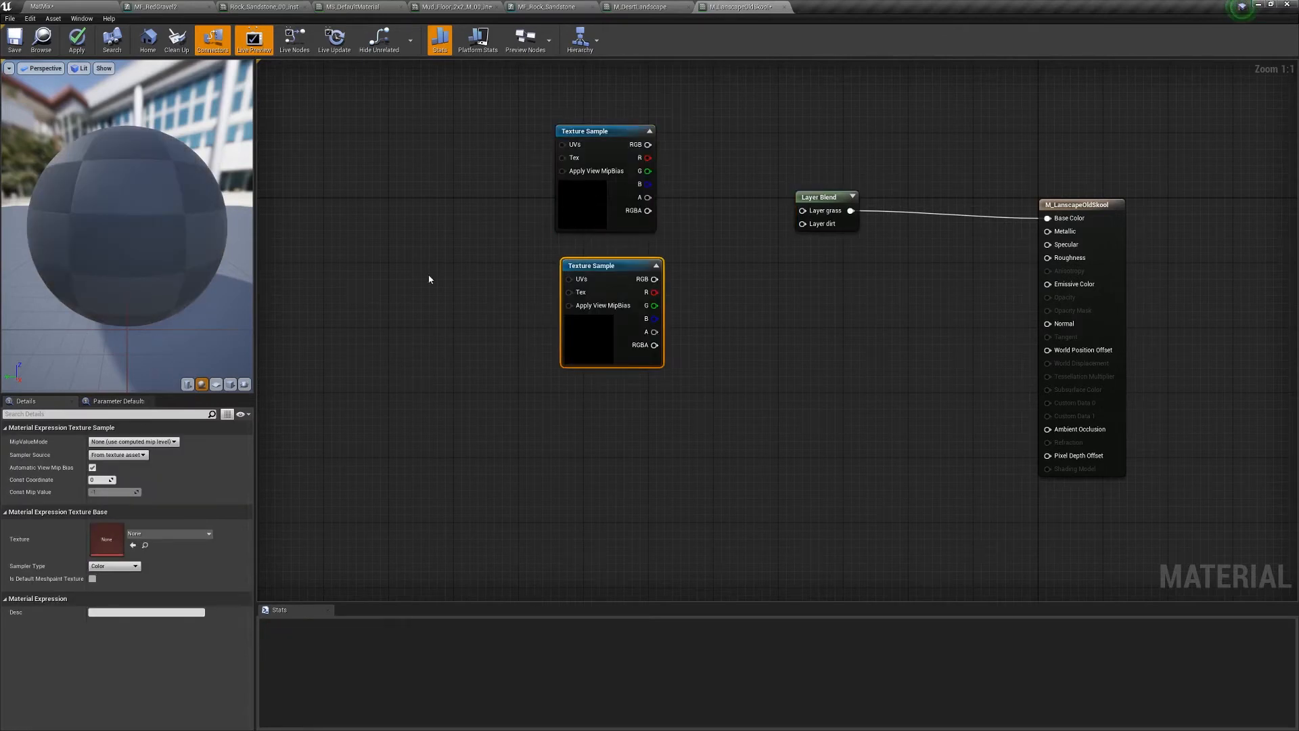
{"action": "left_click", "coordinate": [616, 133]}
- Float and enlarge the material editor window, then show the Textures folder in the level editor
{"action": "left_click_drag", "start_coordinate": [751, 9], "coordinate": [812, 73]}
{"action": "left_click_drag", "start_coordinate": [1000, 315], "coordinate": [1015, 572]}
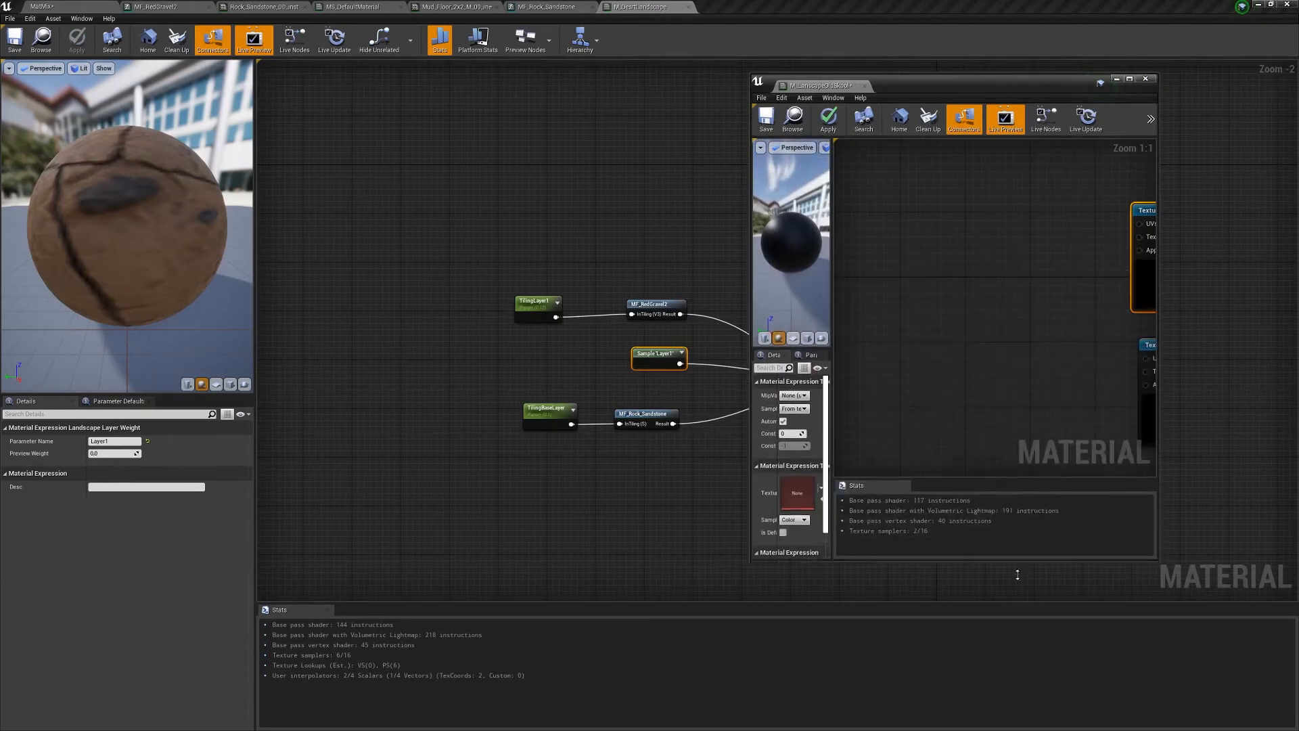
{"action": "left_click_drag", "start_coordinate": [979, 95], "coordinate": [998, 77]}
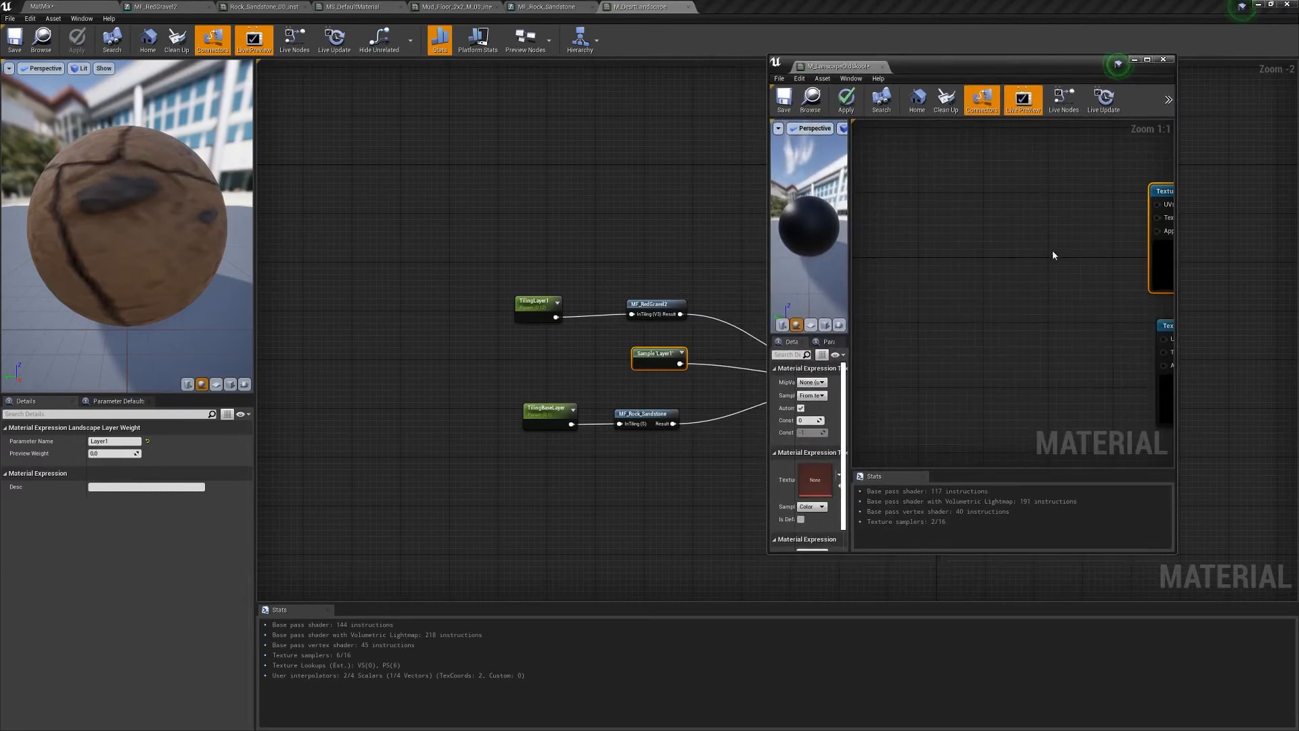
{"action": "right_click_drag", "start_coordinate": [1053, 255], "coordinate": [870, 233]}
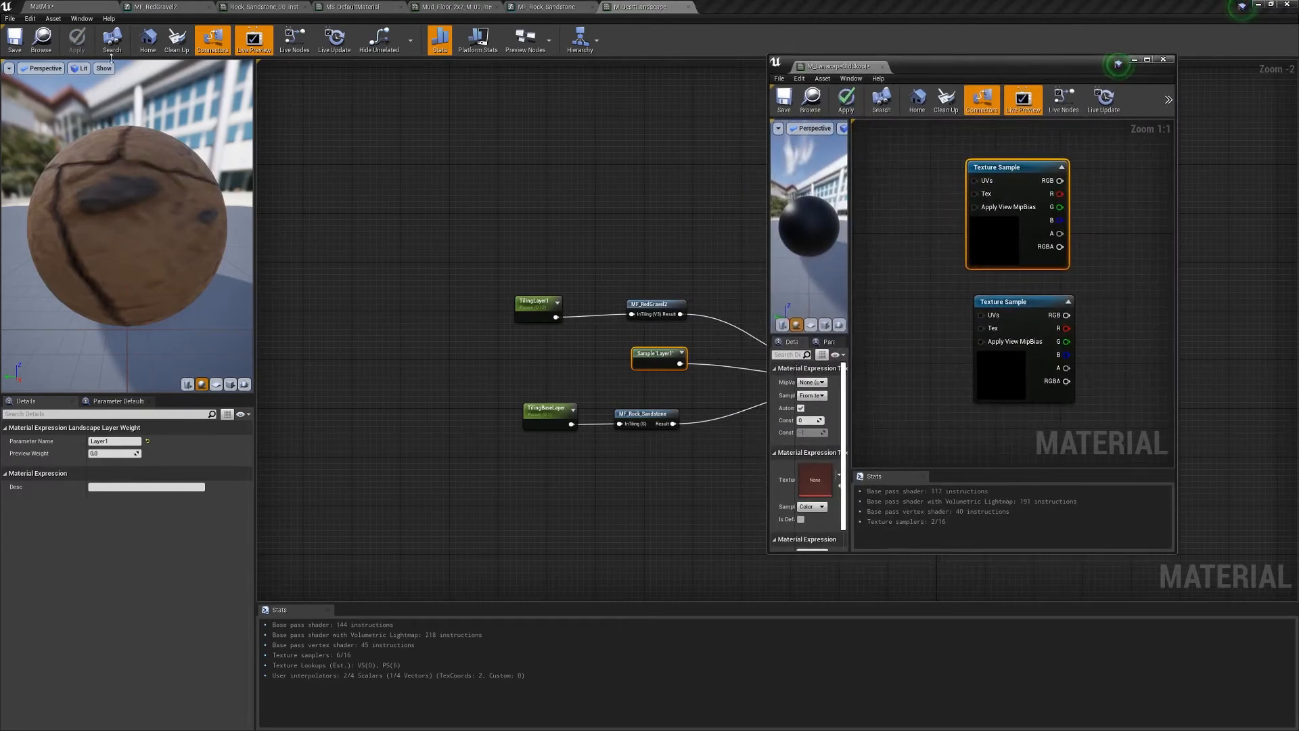
{"action": "left_click", "coordinate": [54, 9]}
{"action": "left_click", "coordinate": [40, 535]}
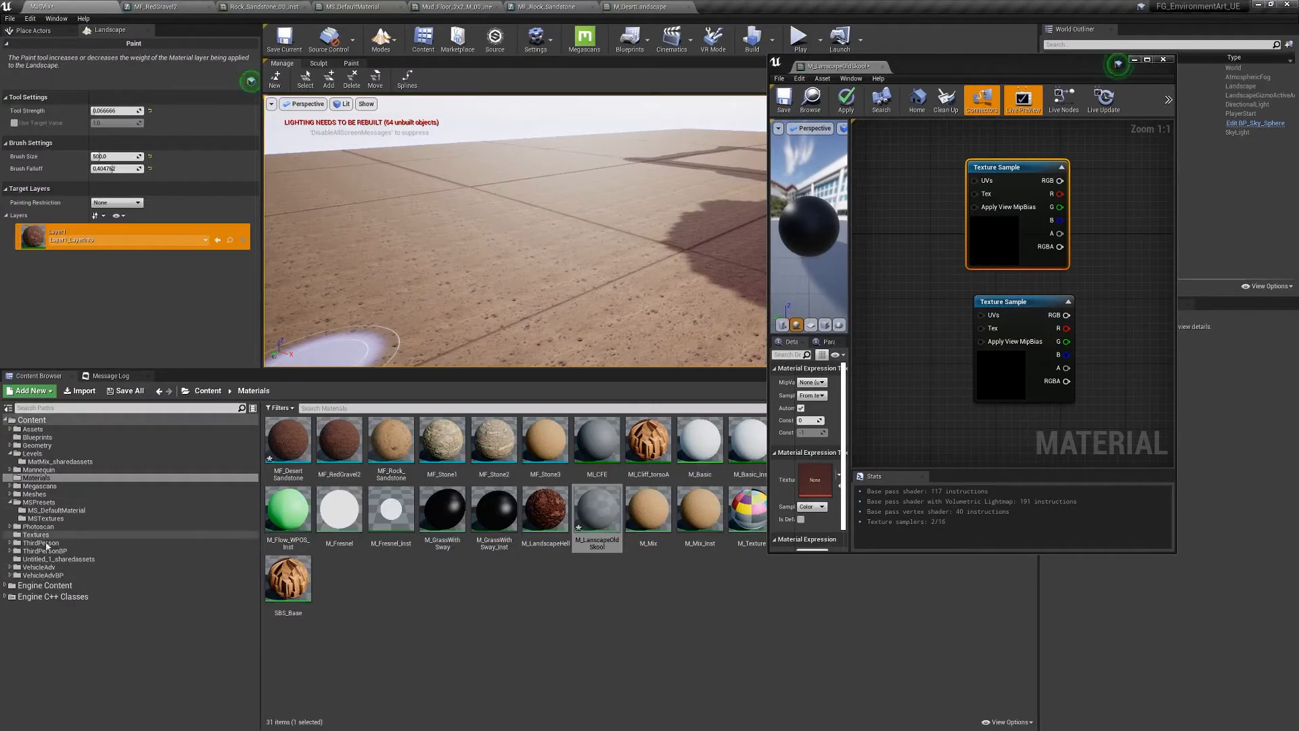
- Assign the Desert_Sand_00 albedo texture to the upper Texture Sample
{"action": "left_click", "coordinate": [10, 487]}
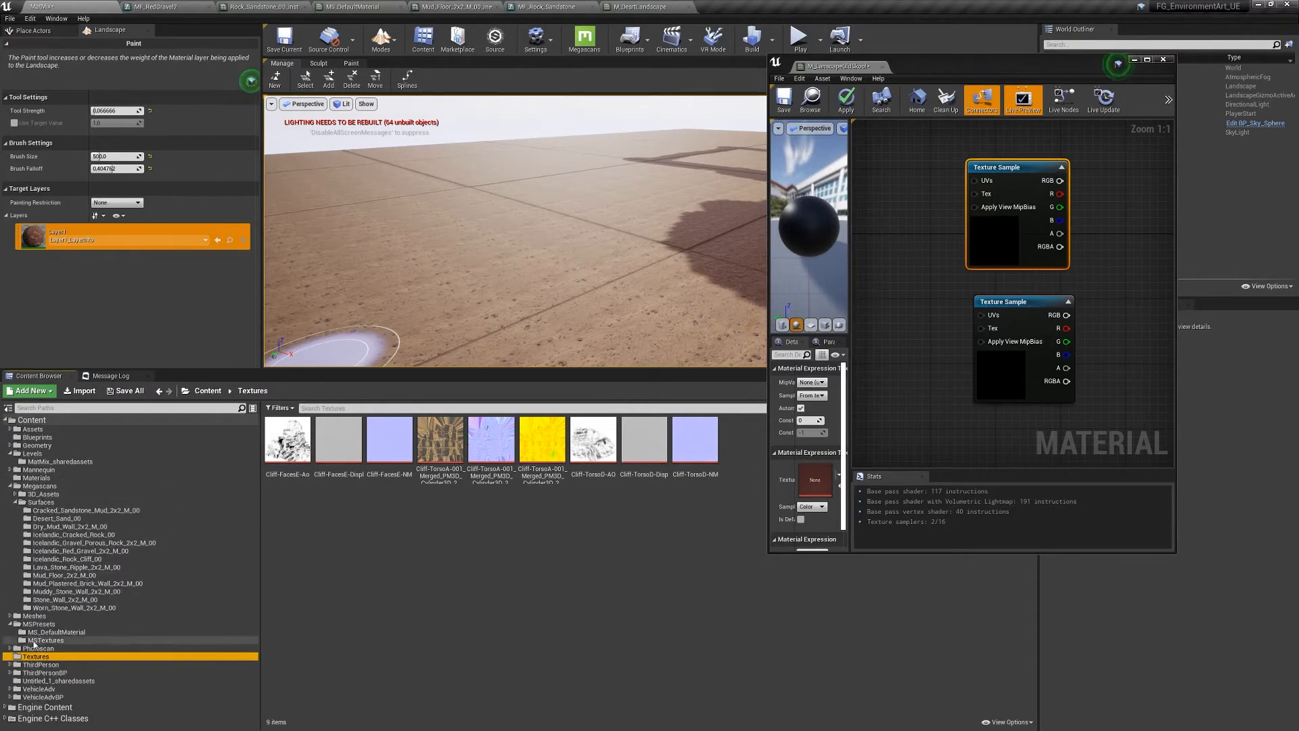
{"action": "left_click", "coordinate": [57, 520]}
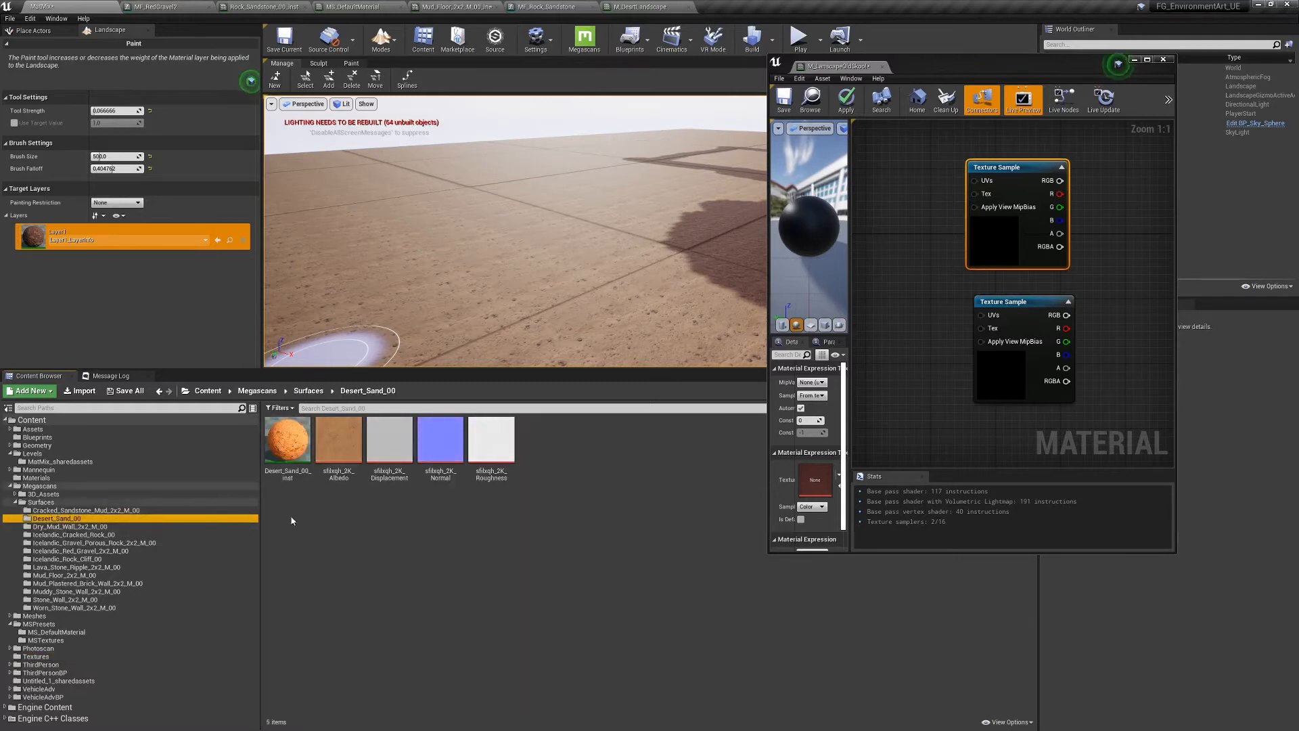
{"action": "left_click", "coordinate": [338, 443]}
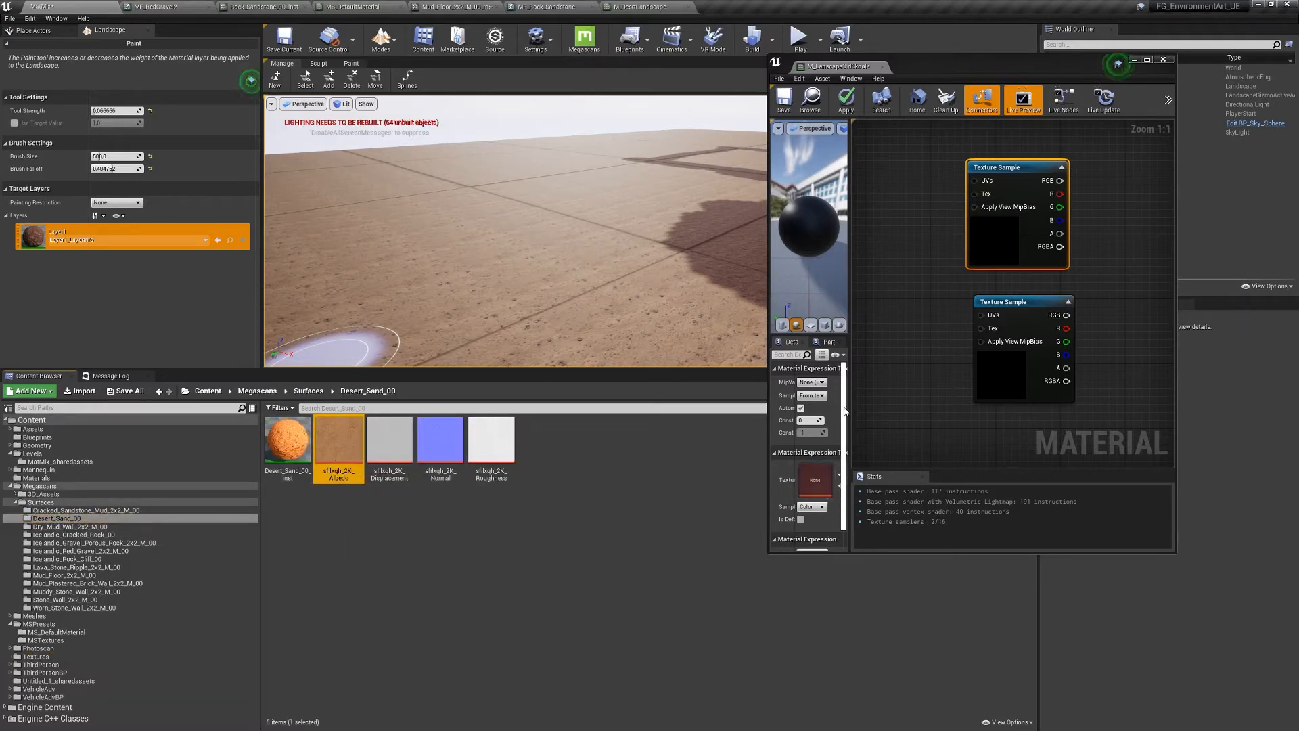
{"action": "left_click_drag", "start_coordinate": [845, 410], "coordinate": [940, 415]}
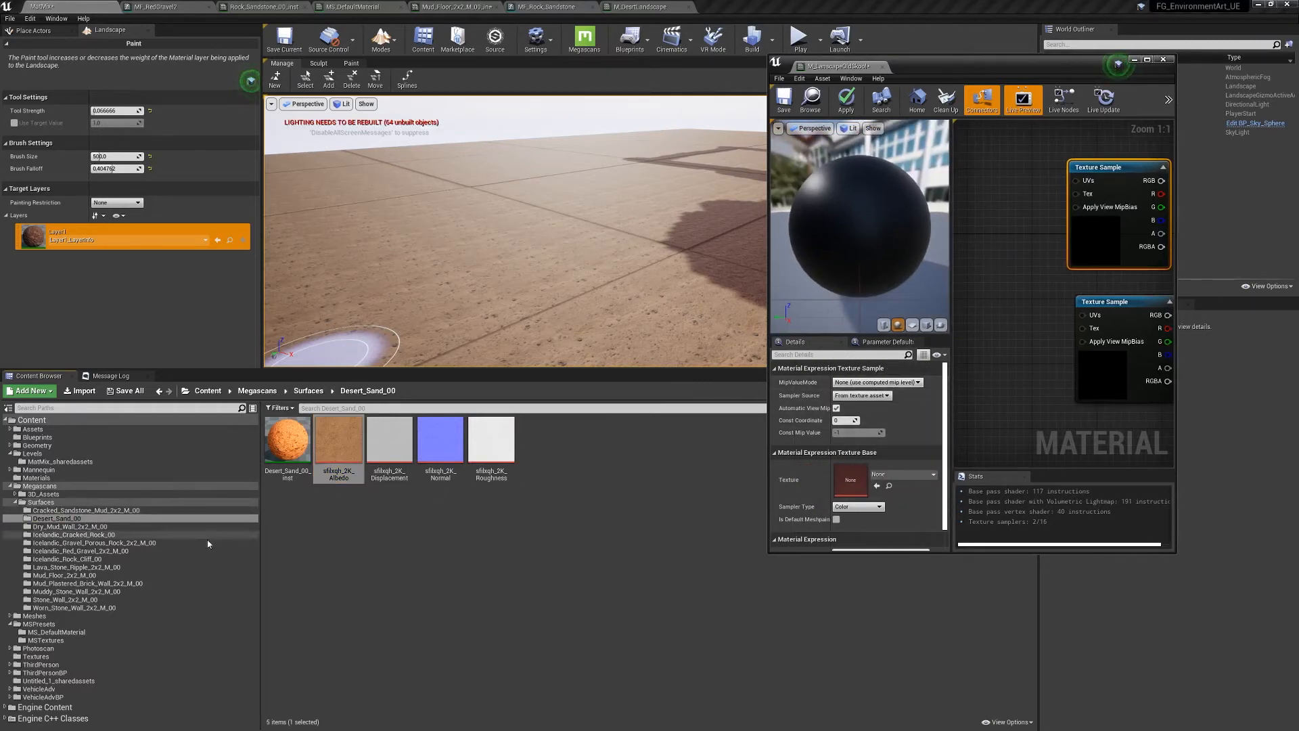
{"action": "left_click", "coordinate": [877, 486]}
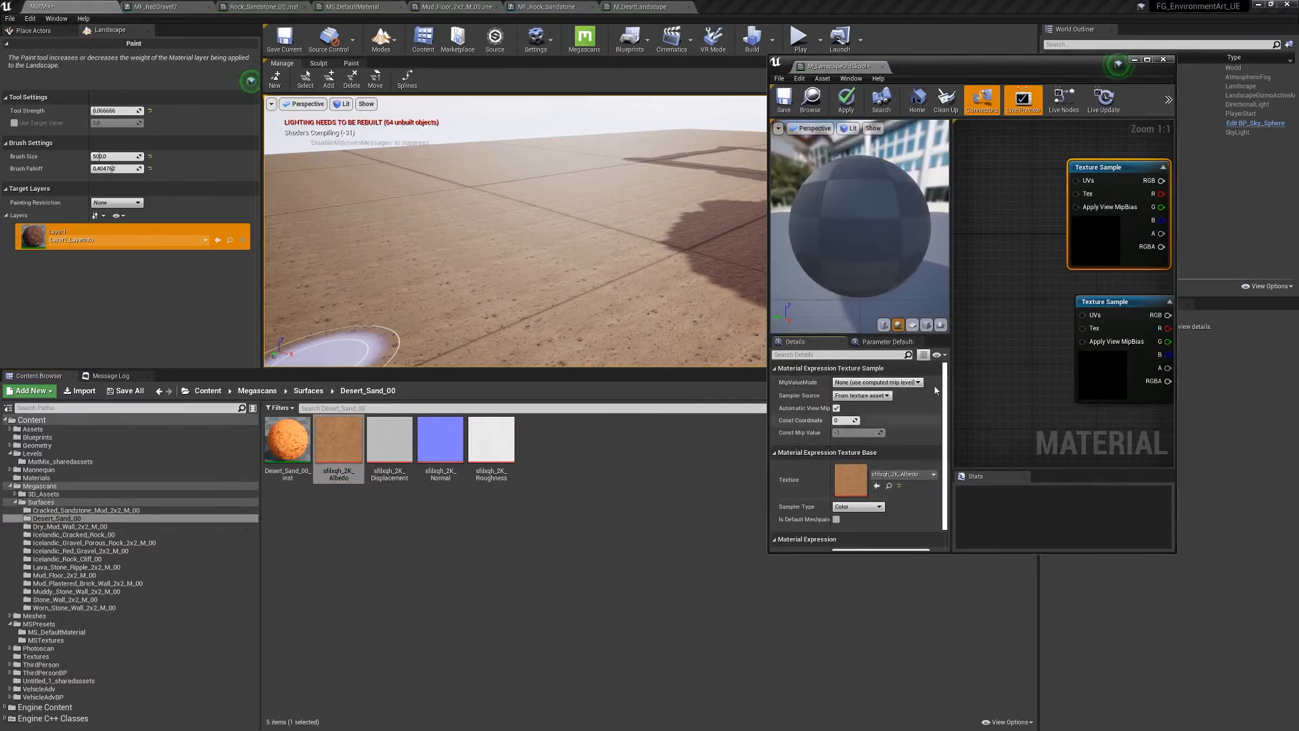
- Assign the Icelandic_Cracked_Rock_00 albedo to the lower Texture Sample and dock the material editor
{"action": "right_click_drag", "start_coordinate": [1033, 304], "coordinate": [967, 285]}
{"action": "left_click", "coordinate": [1045, 287]}
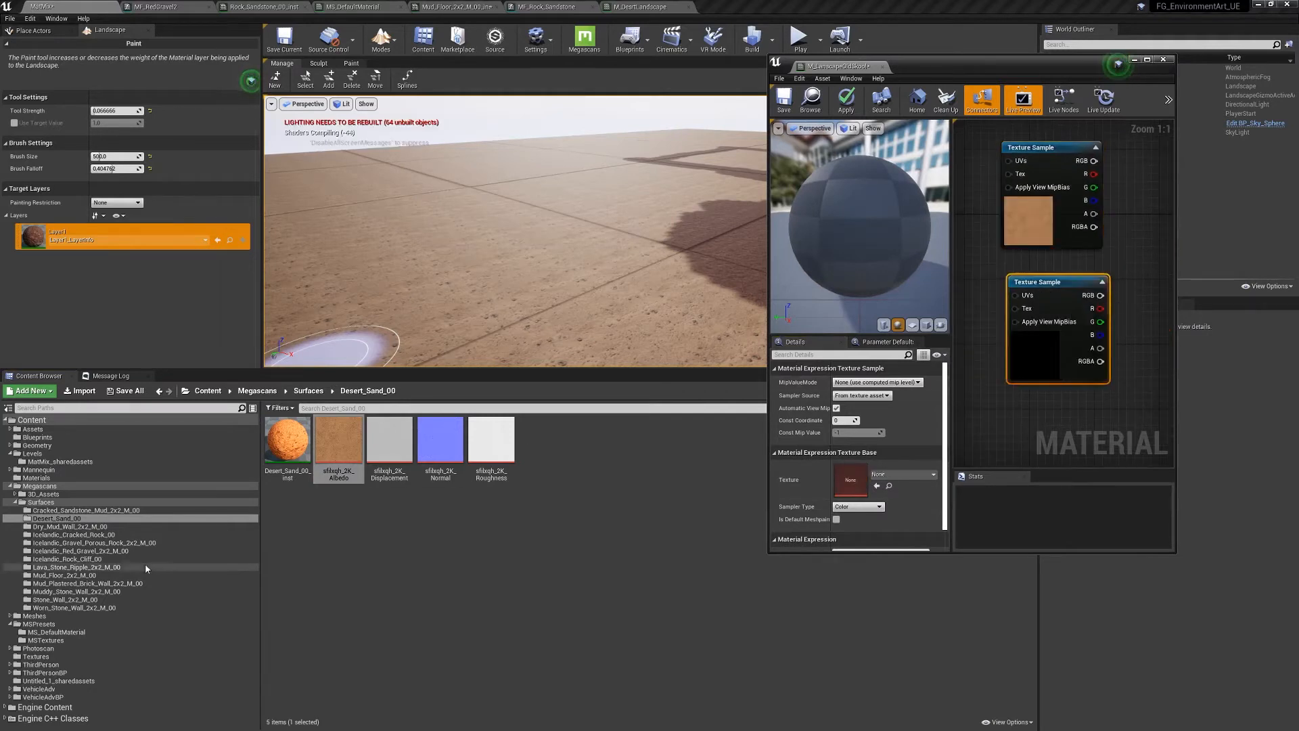
{"action": "left_click", "coordinate": [71, 535]}
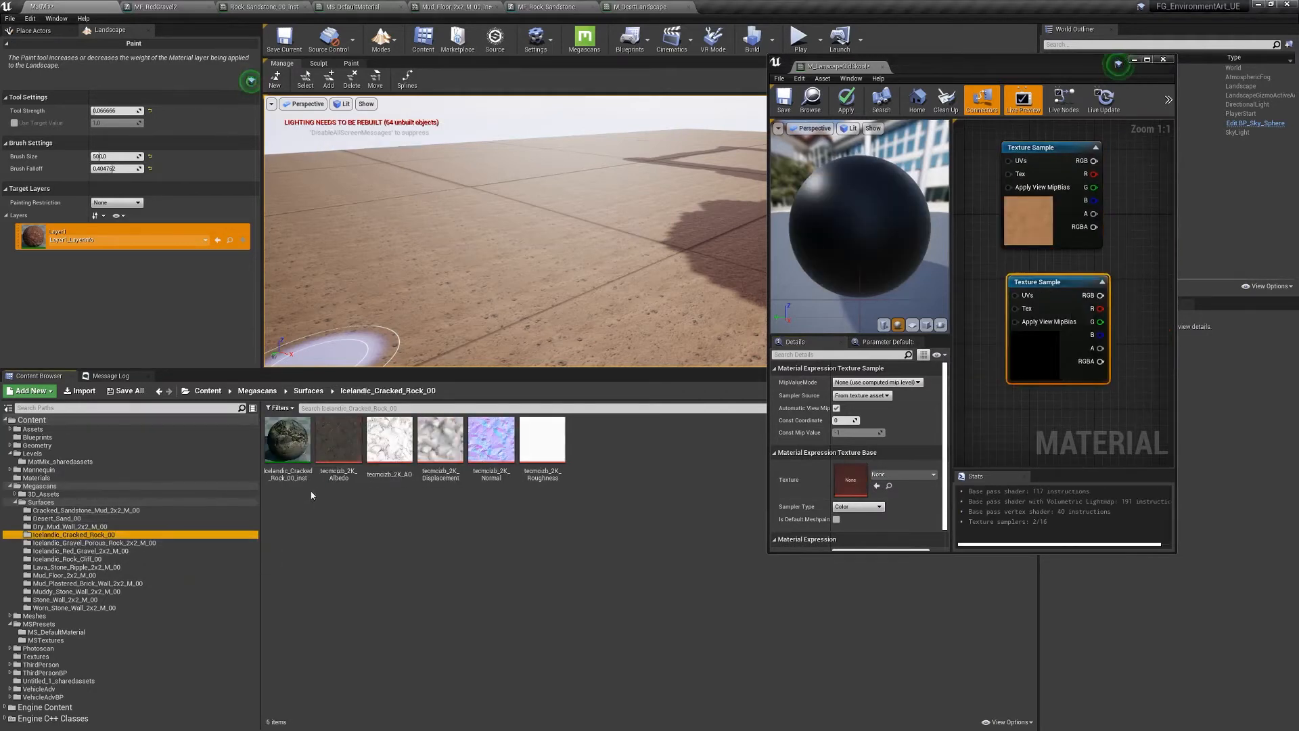
{"action": "left_click", "coordinate": [339, 440]}
{"action": "left_click", "coordinate": [877, 486]}
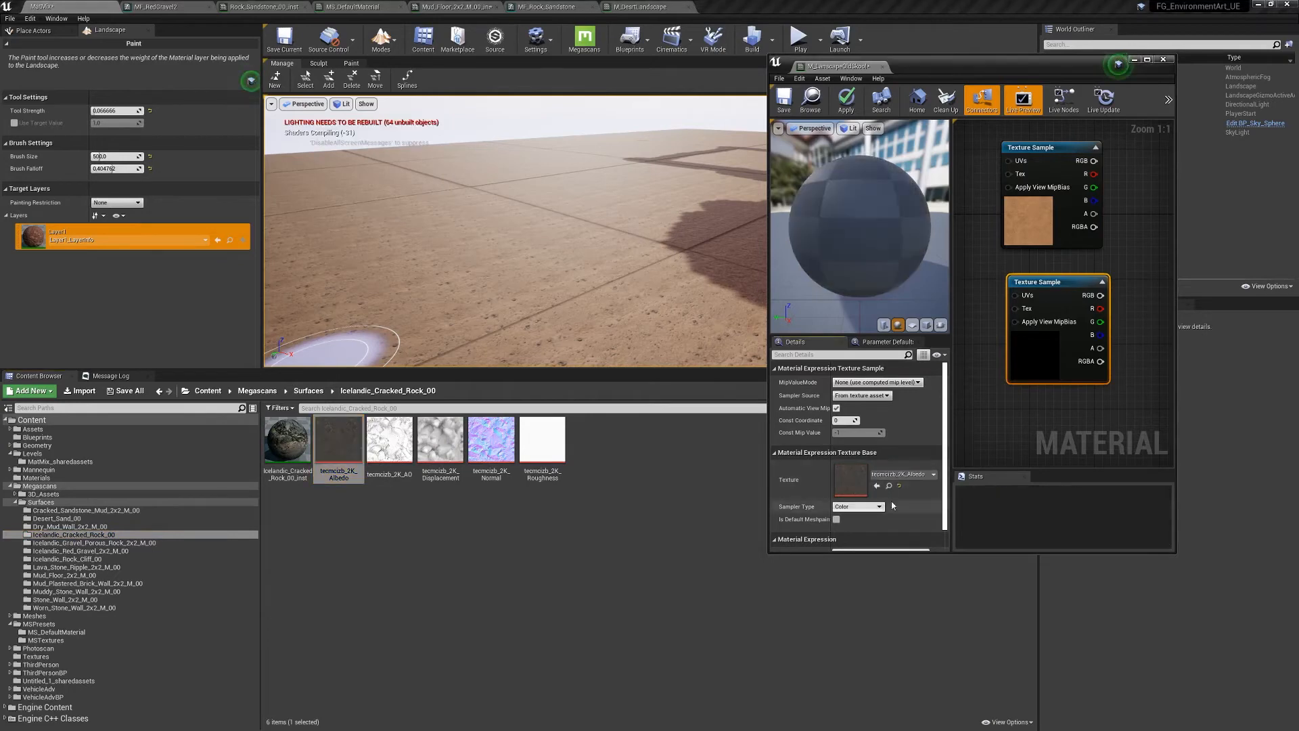
{"action": "right_click_drag", "start_coordinate": [1113, 254], "coordinate": [1060, 277]}
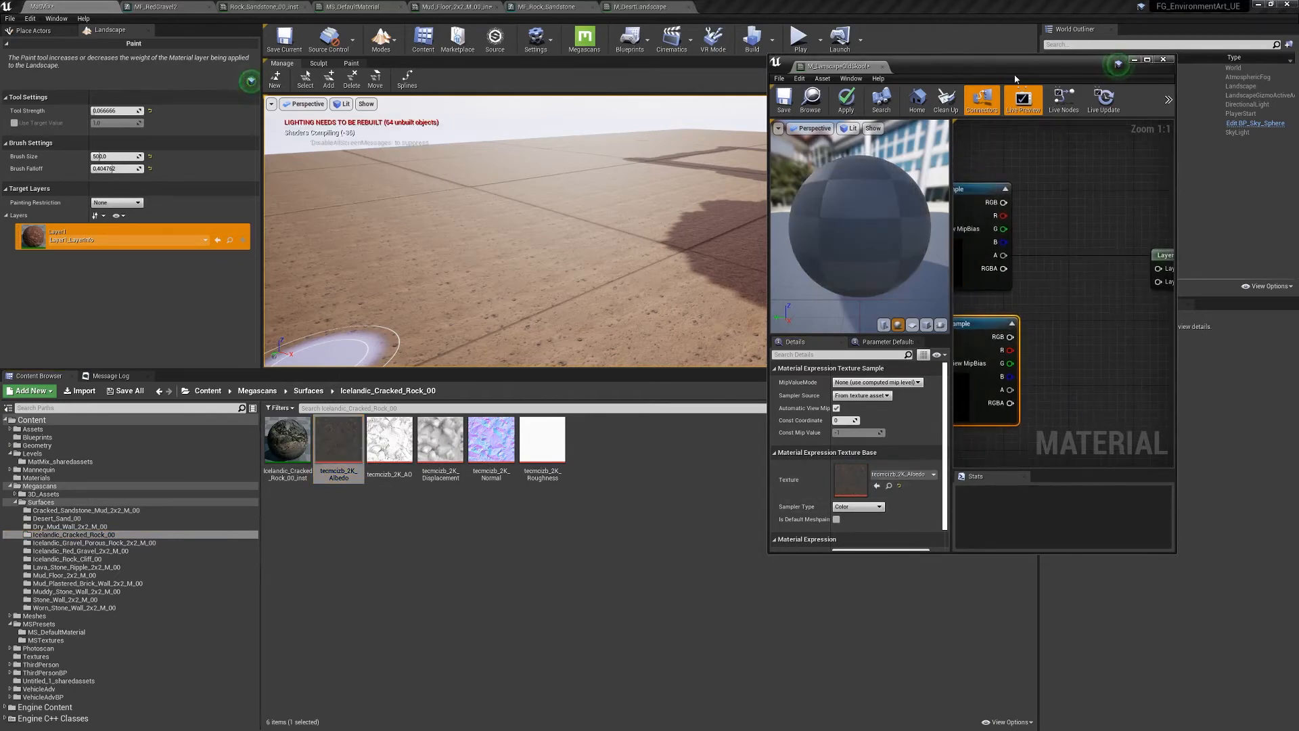
{"action": "left_click_drag", "start_coordinate": [839, 67], "coordinate": [758, 10]}
{"action": "right_click_drag", "start_coordinate": [690, 197], "coordinate": [802, 224]}
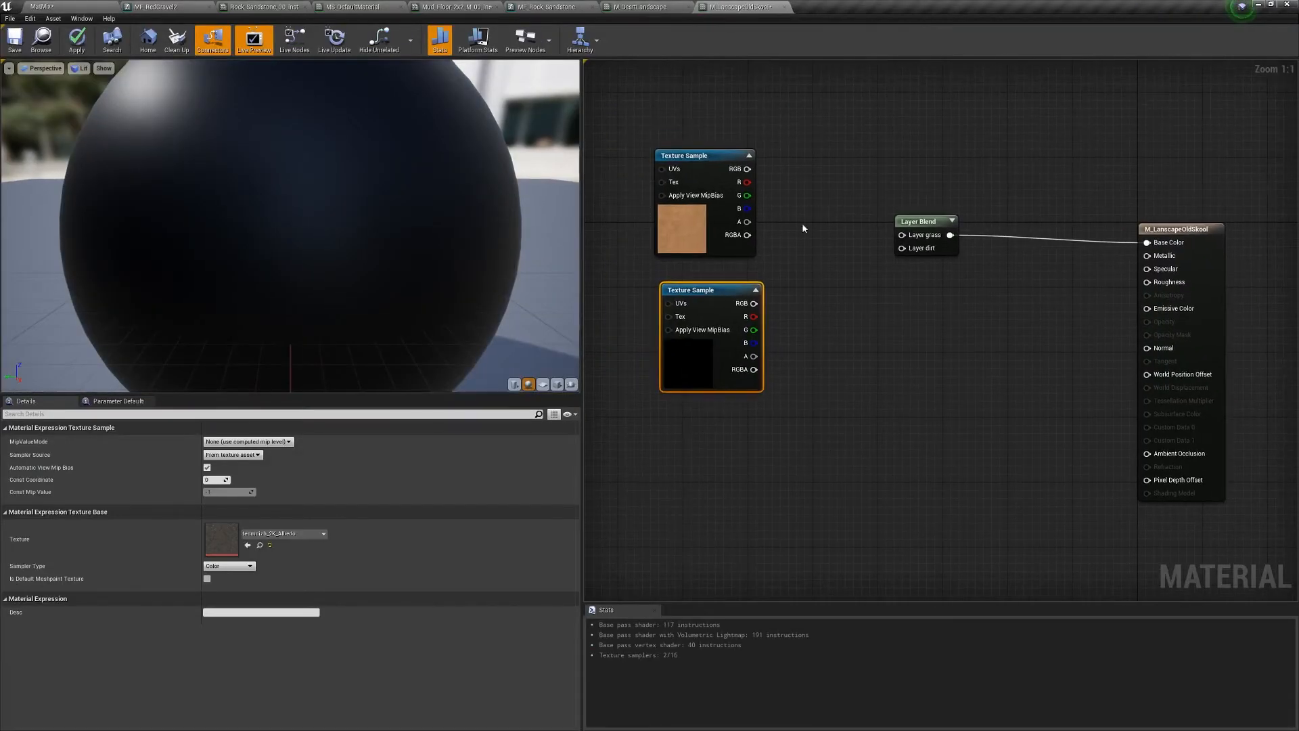
- Wire the sand texture into Layer Blend's grass input and cracked rock into dirt, then apply
{"action": "left_click_drag", "start_coordinate": [747, 169], "coordinate": [902, 235]}
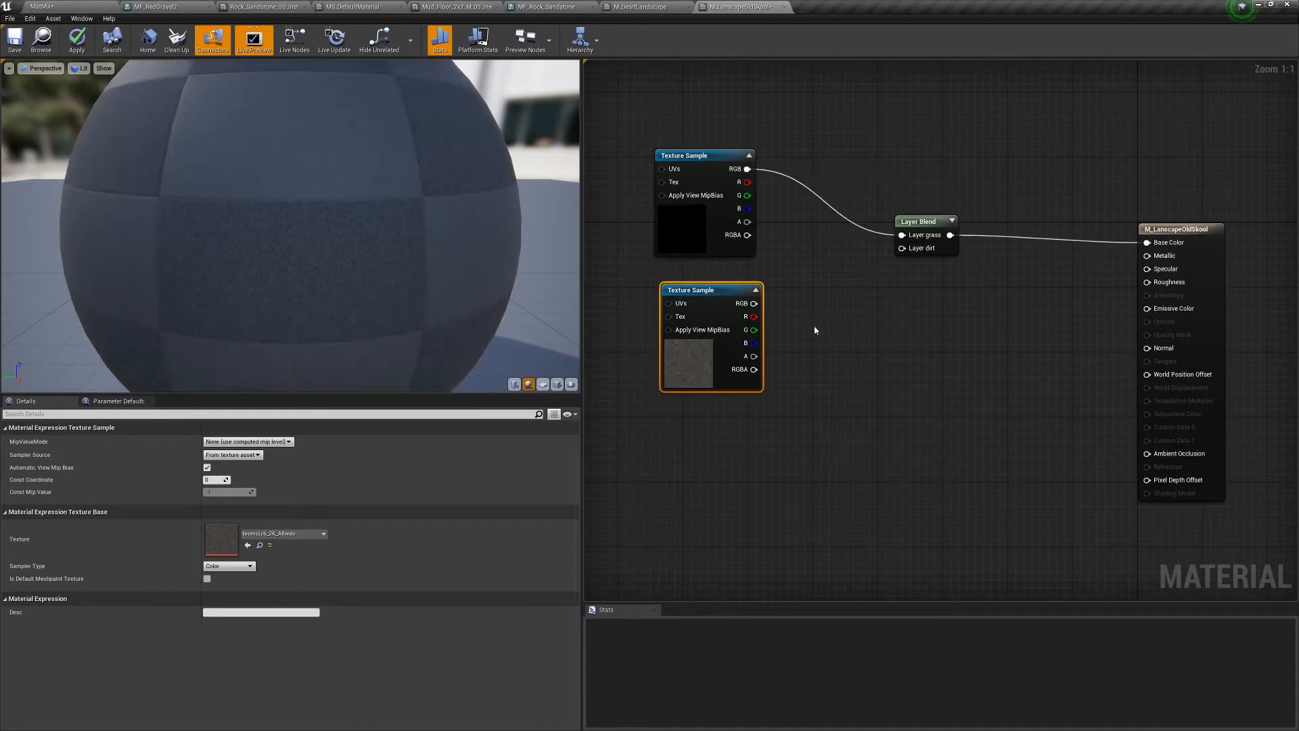
{"action": "left_click_drag", "start_coordinate": [754, 303], "coordinate": [903, 248]}
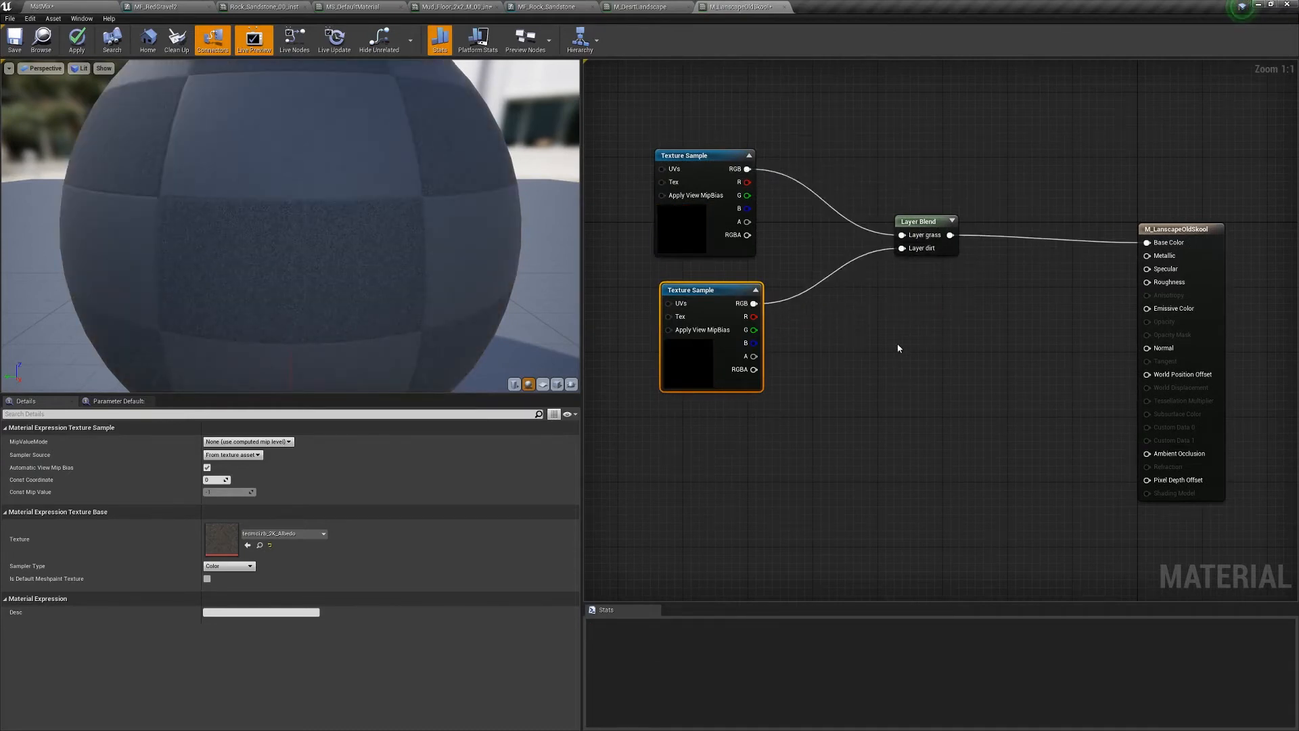
{"action": "scroll", "coordinate": [899, 348], "scroll_direction": "down", "scroll_amount": 1}
{"action": "left_click", "coordinate": [76, 54]}
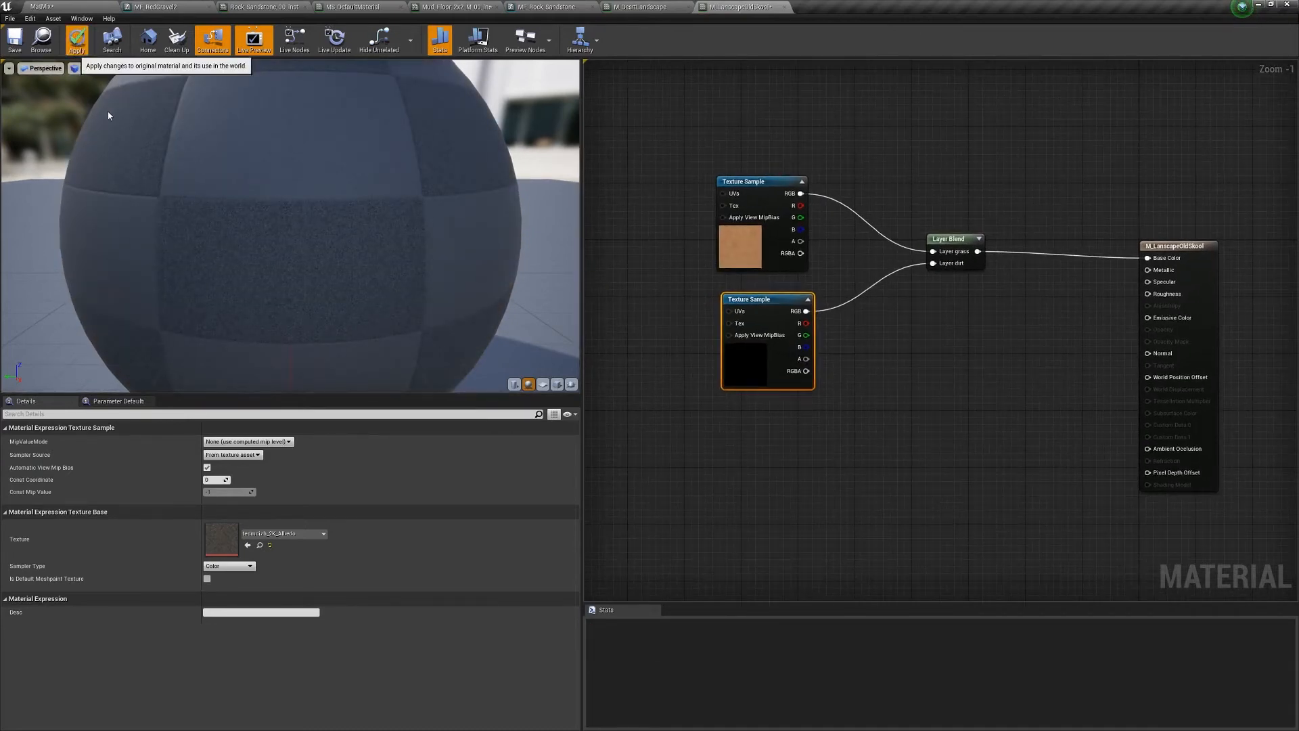
{"action": "left_click", "coordinate": [42, 6]}
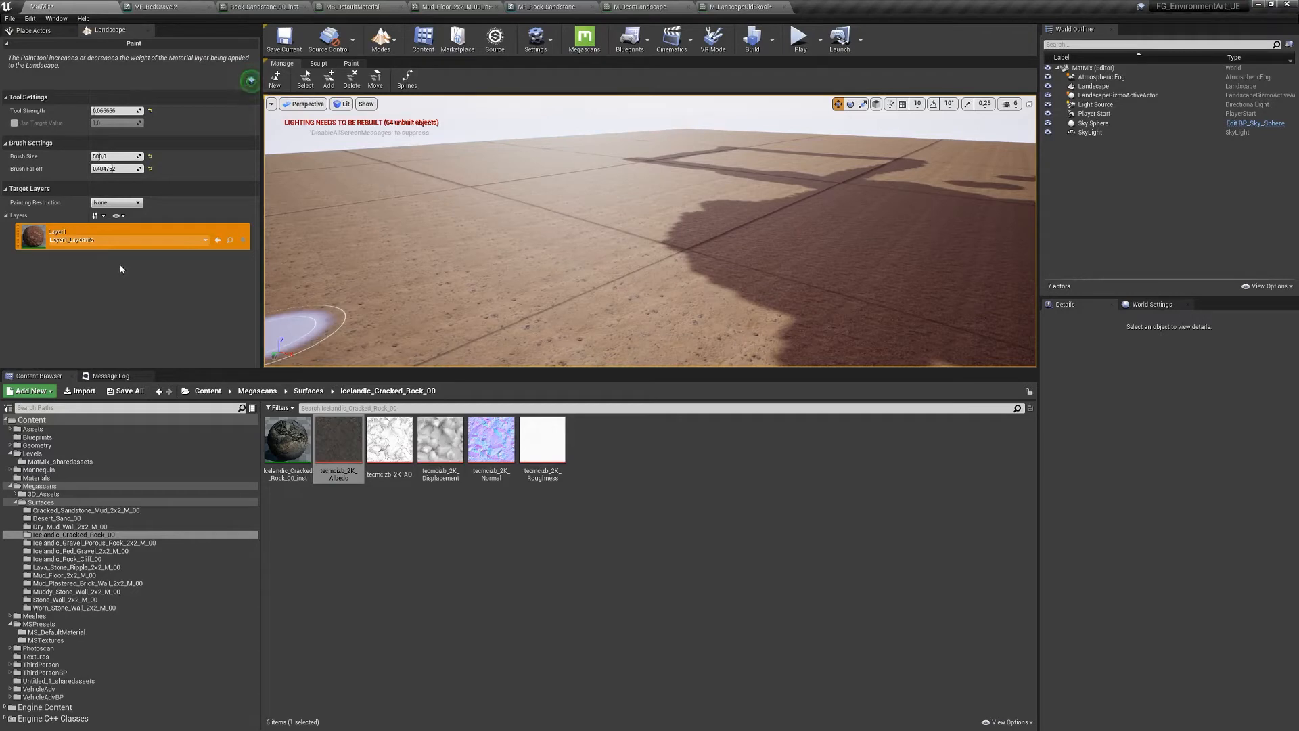
- Create a new level from the Default template, saving the old level first
{"action": "left_click", "coordinate": [11, 22]}
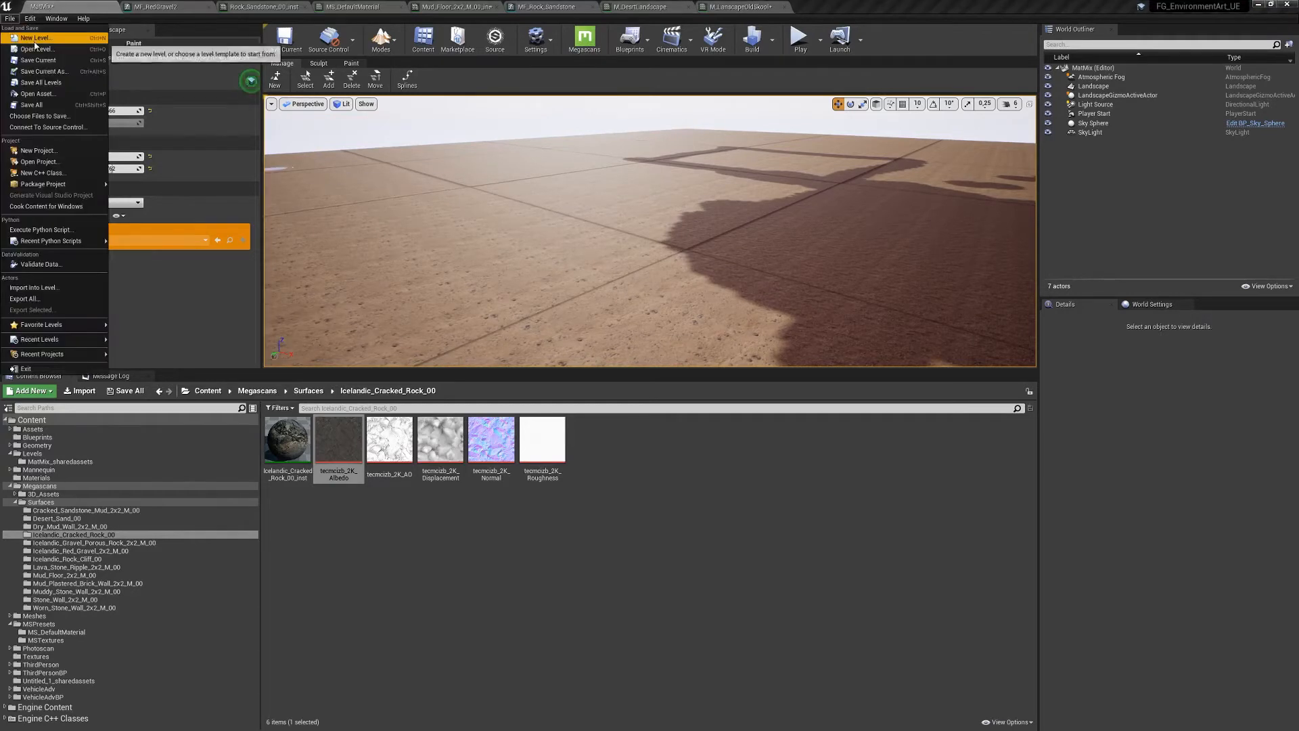
{"action": "left_click", "coordinate": [34, 39]}
{"action": "left_click", "coordinate": [572, 321]}
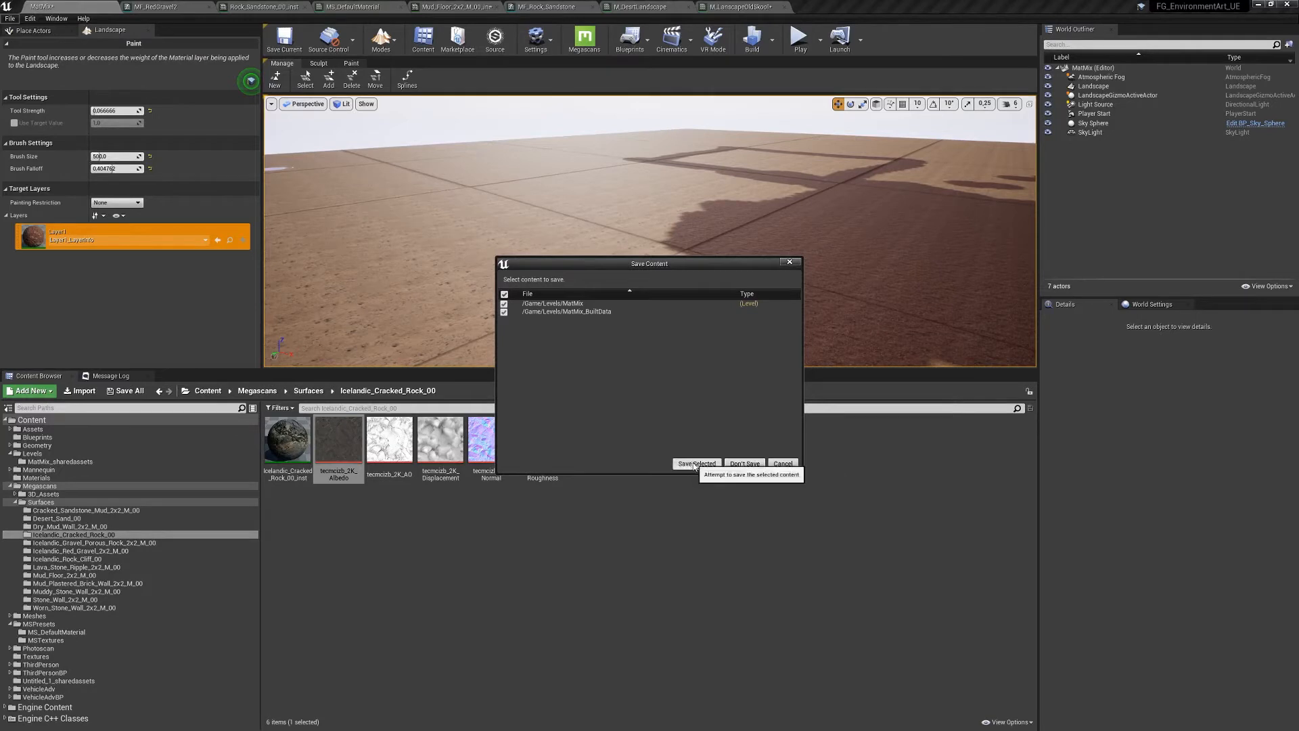
{"action": "left_click", "coordinate": [744, 463]}
- Delete the default Floor and switch the editor to Landscape mode
{"action": "key", "text": "Delete"}
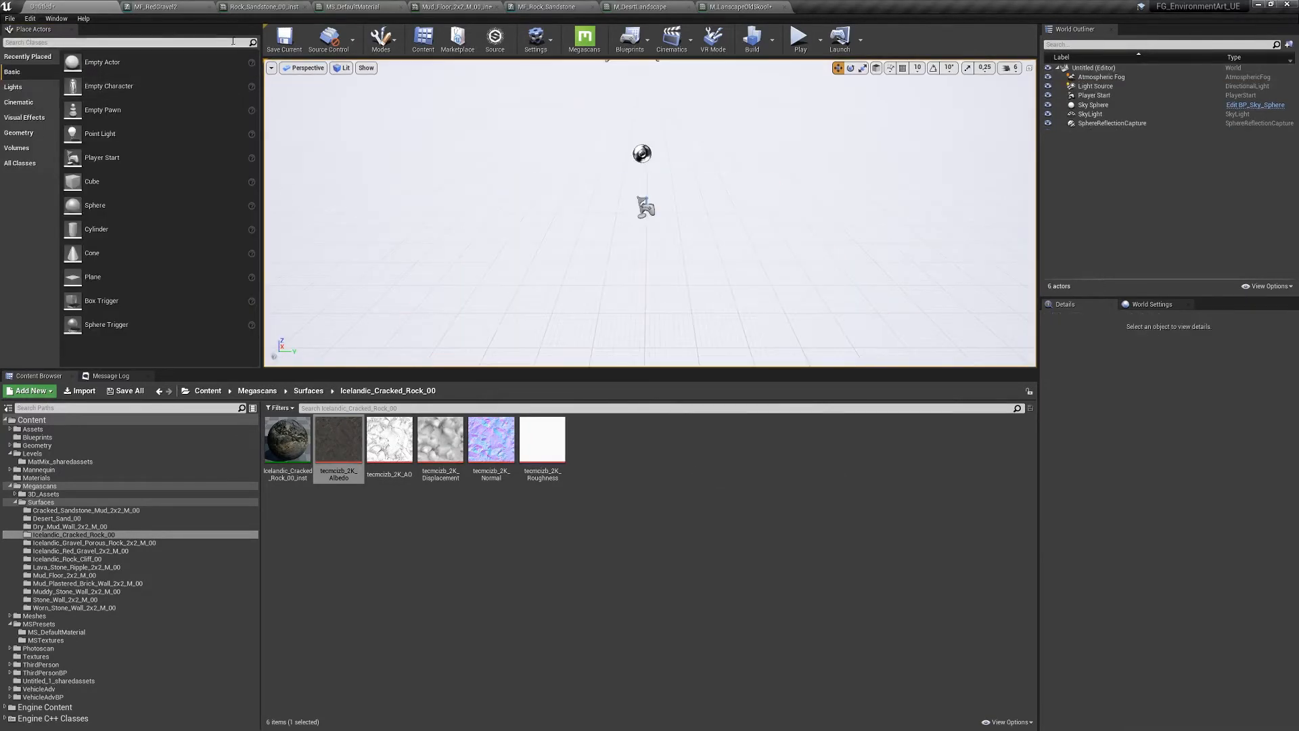
{"action": "left_click", "coordinate": [381, 39]}
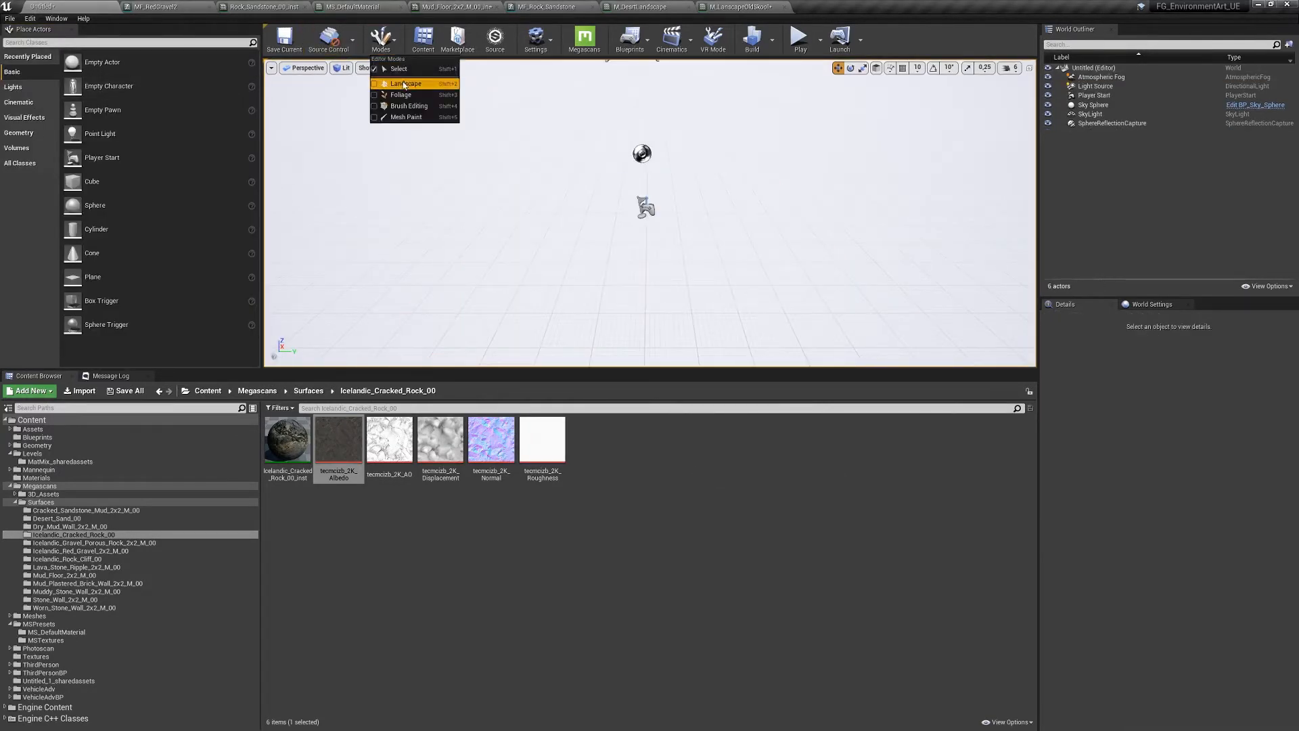
{"action": "left_click", "coordinate": [400, 84]}
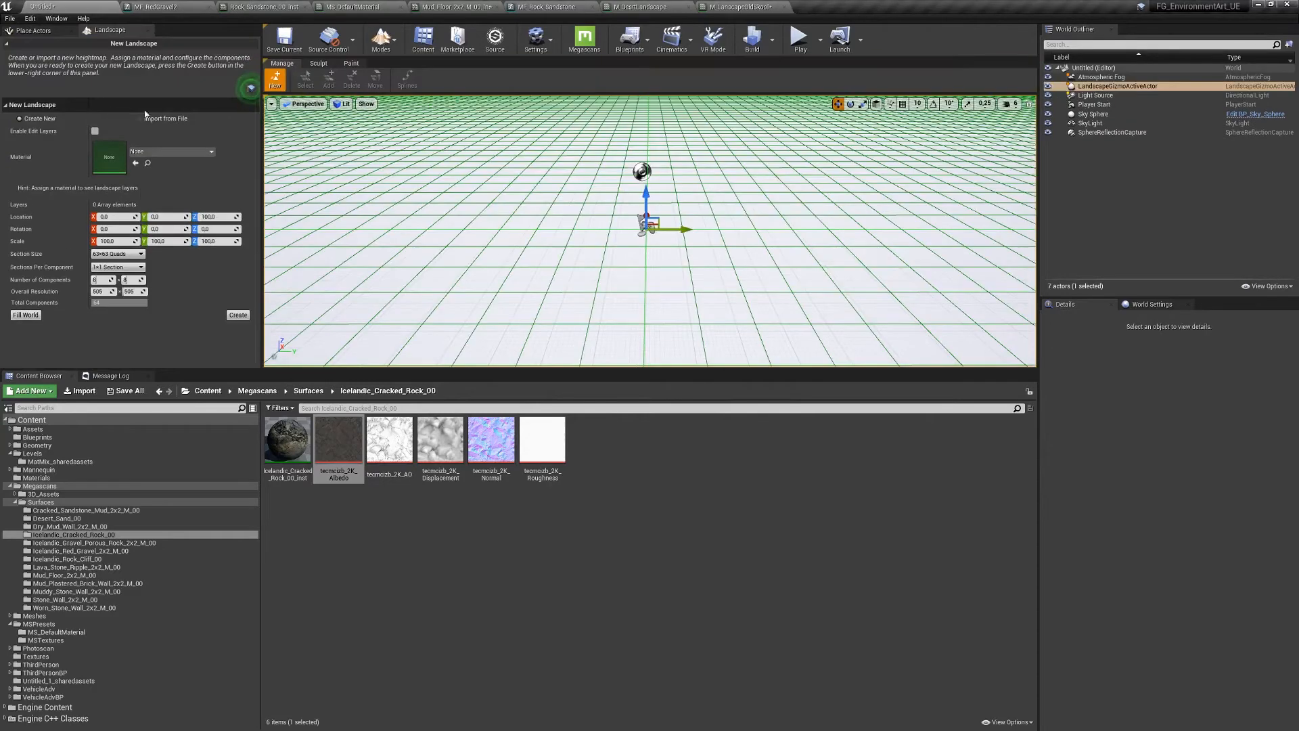
- Create the new landscape and fly the camera back over it
{"action": "left_click", "coordinate": [238, 314]}
{"action": "mouse_move", "coordinate": [667, 250]}
{"action": "right_mouse_down"}
{"action": "mouse_move", "coordinate": [667, 203]}
{"action": "mouse_move", "coordinate": [674, 217]}
{"action": "right_mouse_up"}
{"action": "key", "text": "s"}
{"action": "key", "text": "d"}
- Assign M_LandscapeOldSkool from Megascans Materials as the landscape material and open it for editing
{"action": "left_click", "coordinate": [1097, 87]}
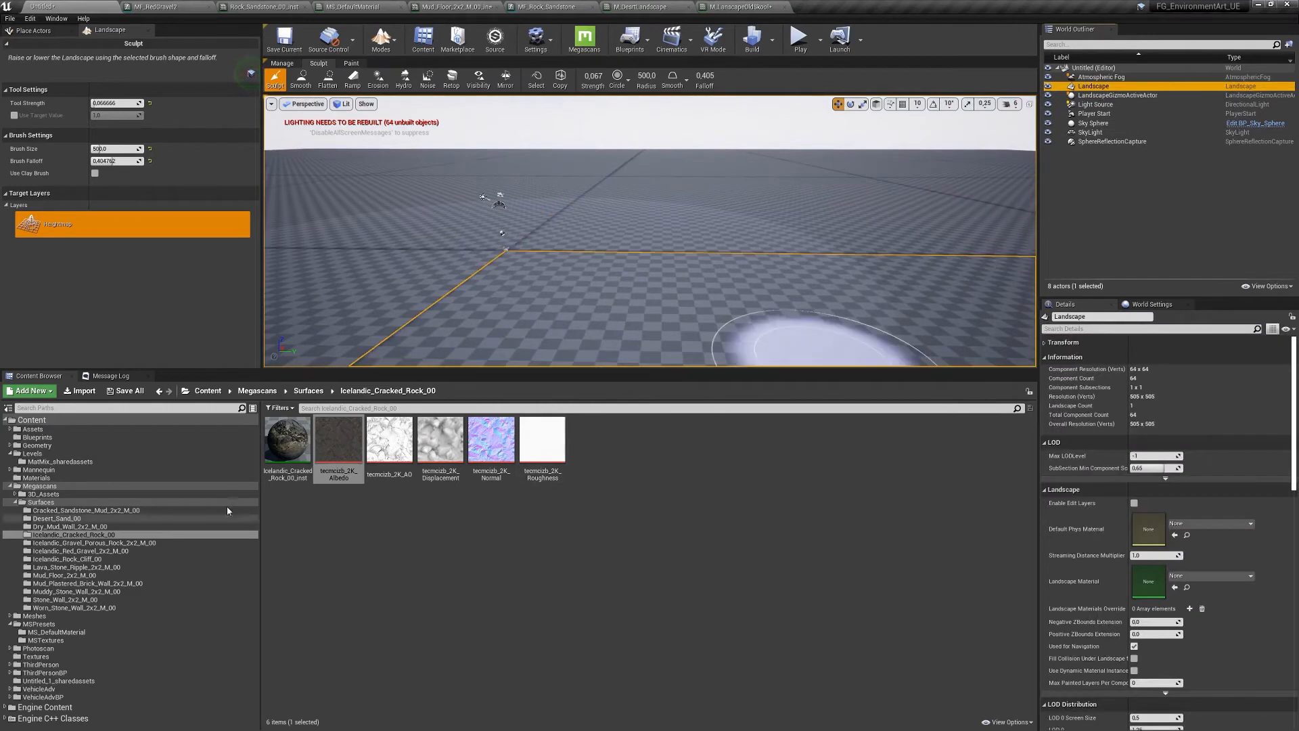
{"action": "left_click", "coordinate": [41, 486]}
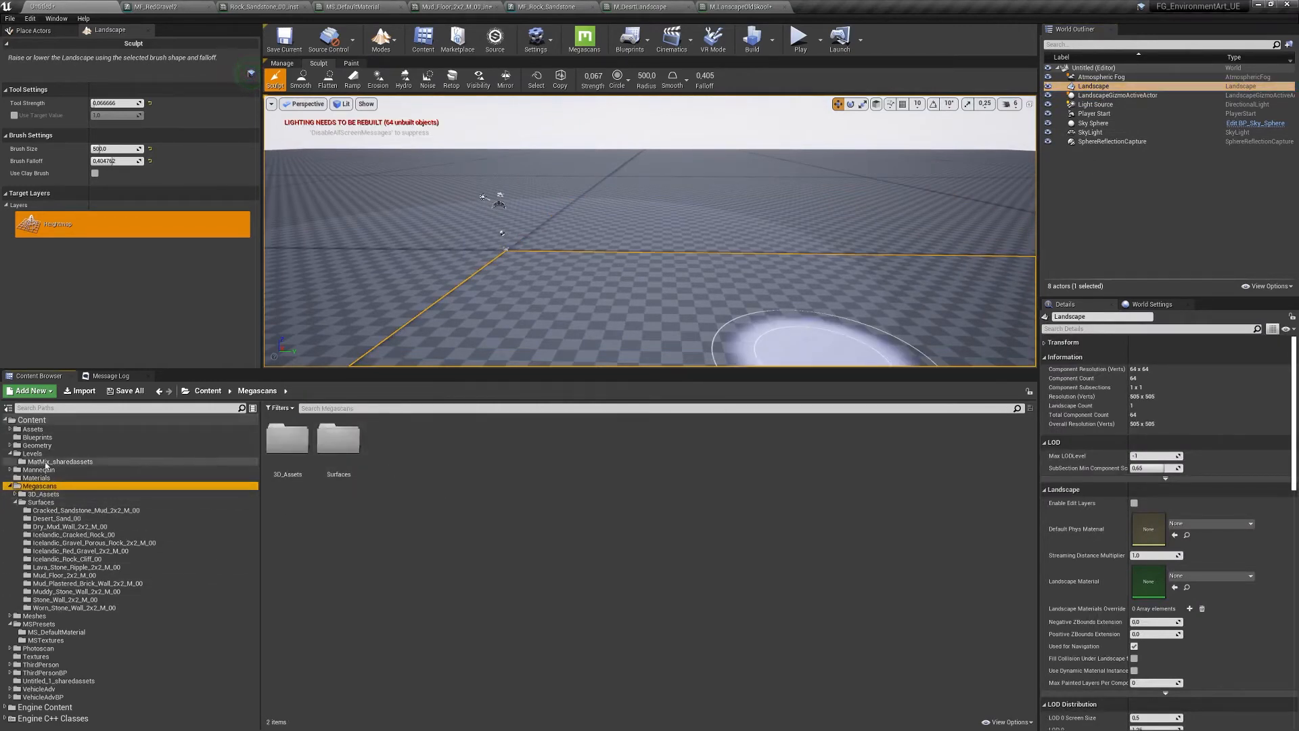
{"action": "left_click", "coordinate": [36, 478]}
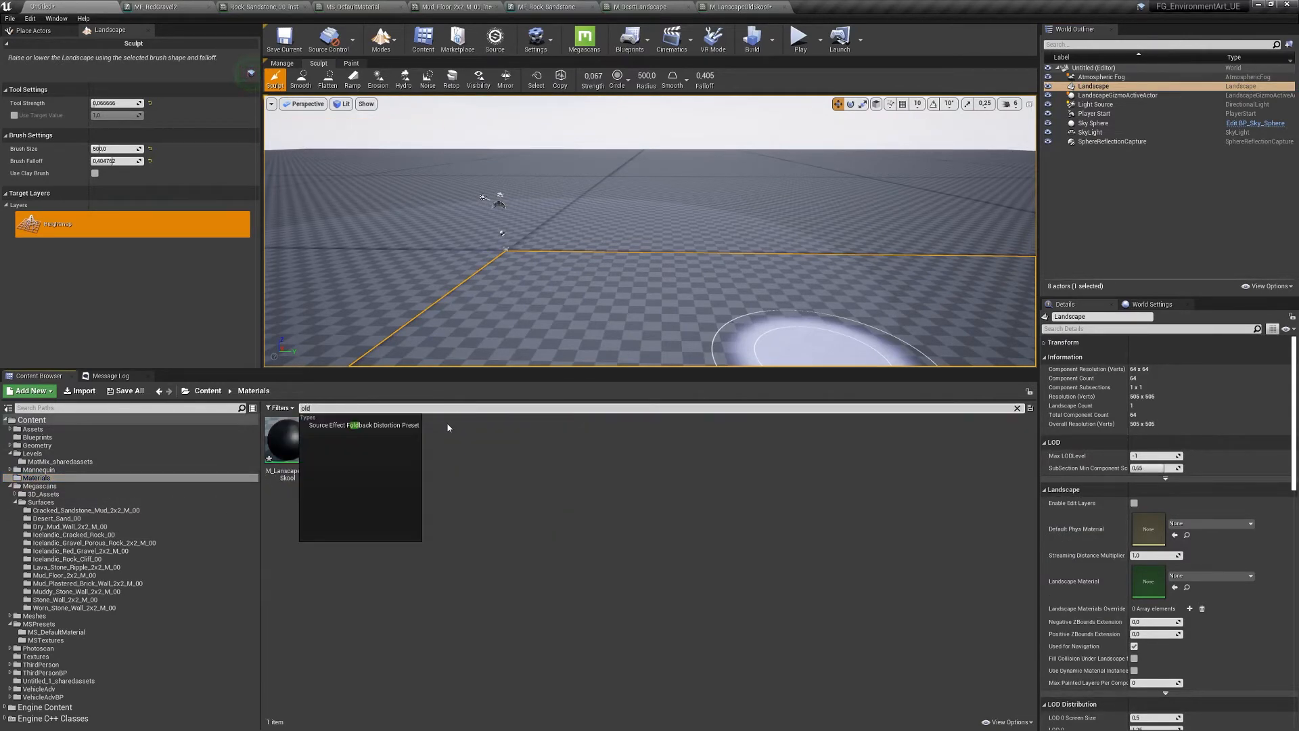
{"action": "left_click_drag", "start_coordinate": [287, 438], "coordinate": [1151, 580]}
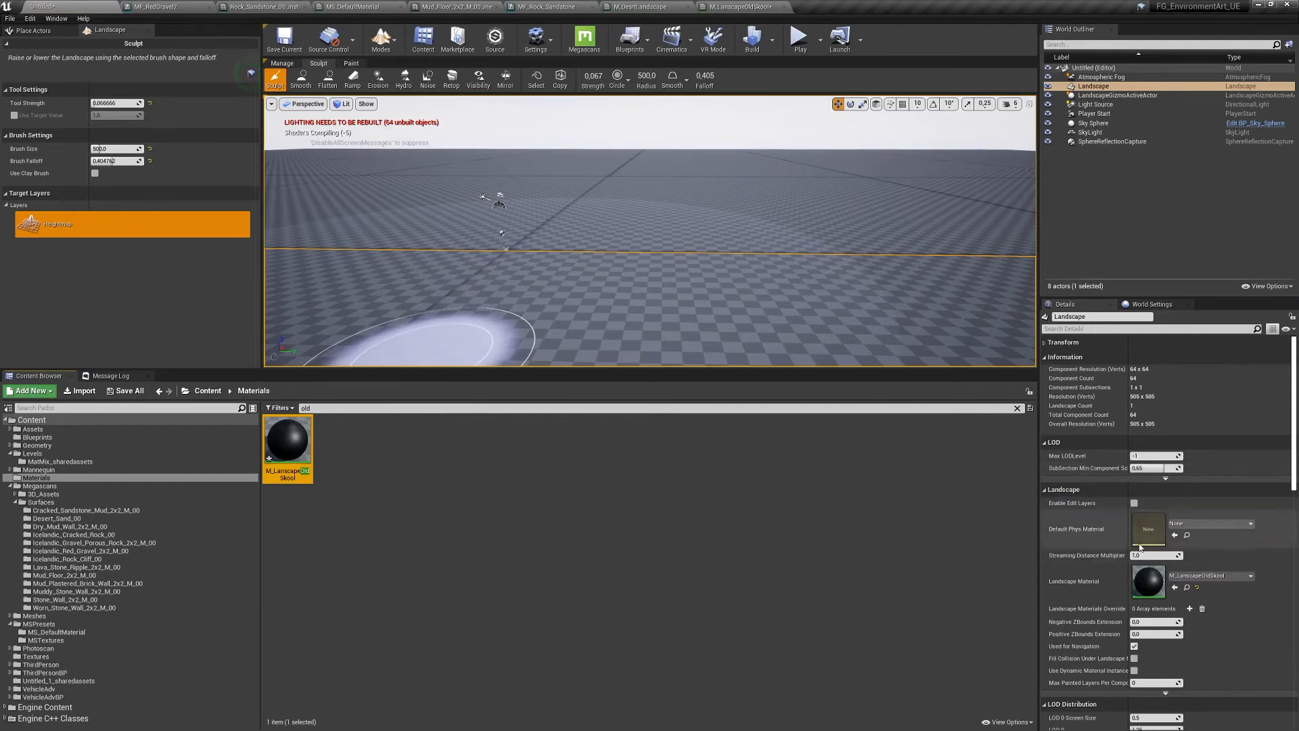
{"action": "double_click", "coordinate": [1151, 584]}
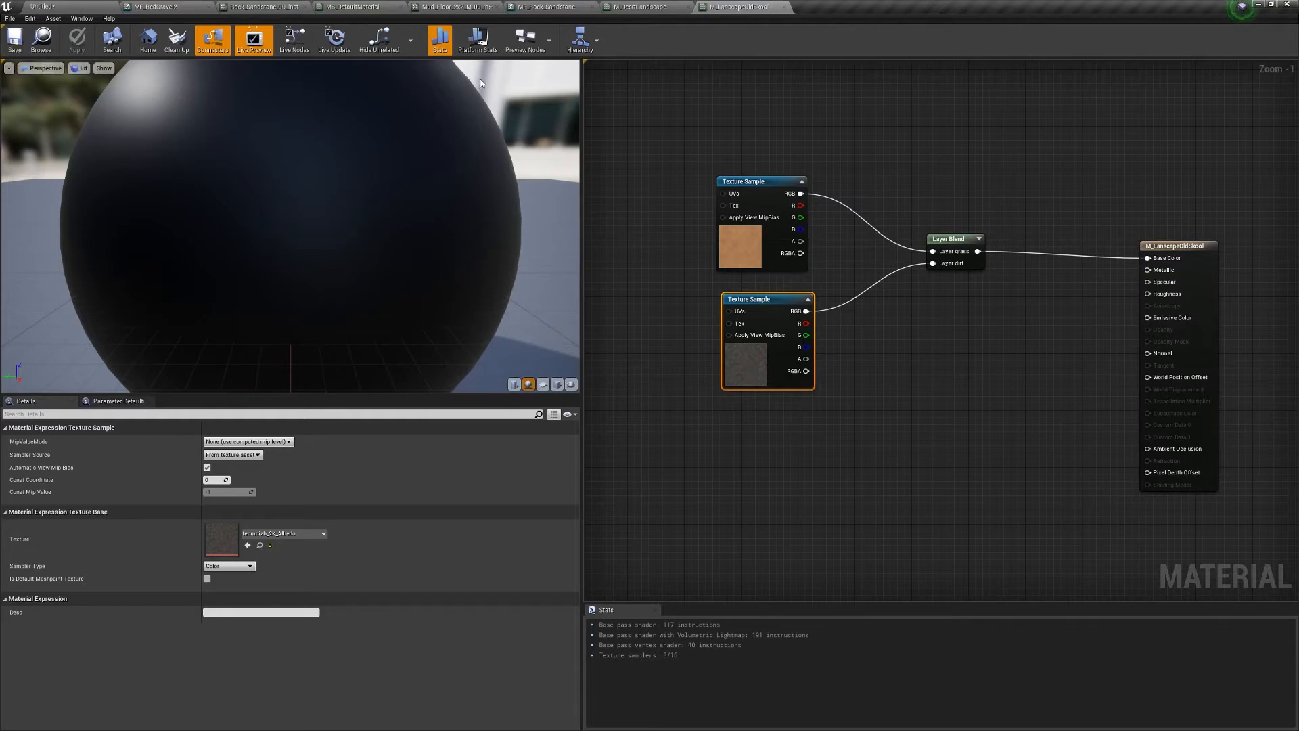
- Set the Layer Blend's grass layer Preview Weight to 1 and save the material
{"action": "left_click", "coordinate": [954, 239]}
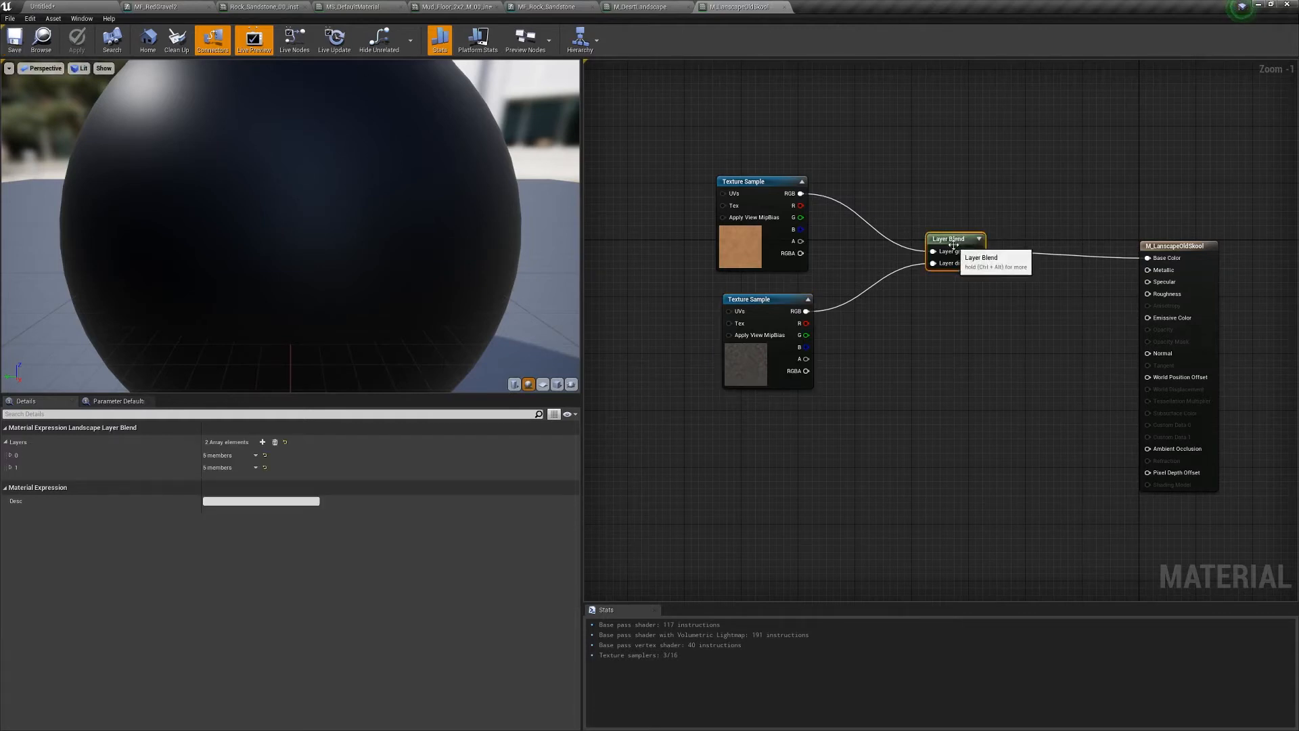
{"action": "left_click", "coordinate": [11, 456]}
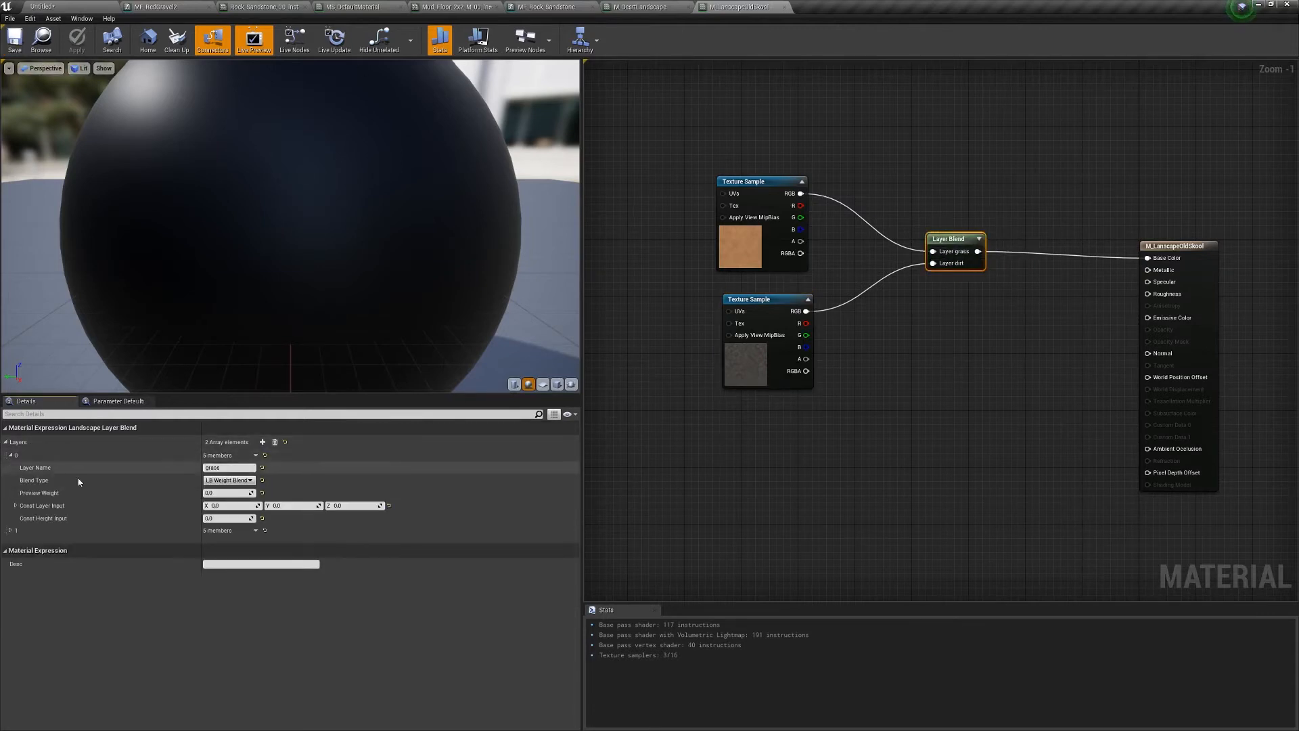
{"action": "type", "text": "1"}
{"action": "key", "text": "Return"}
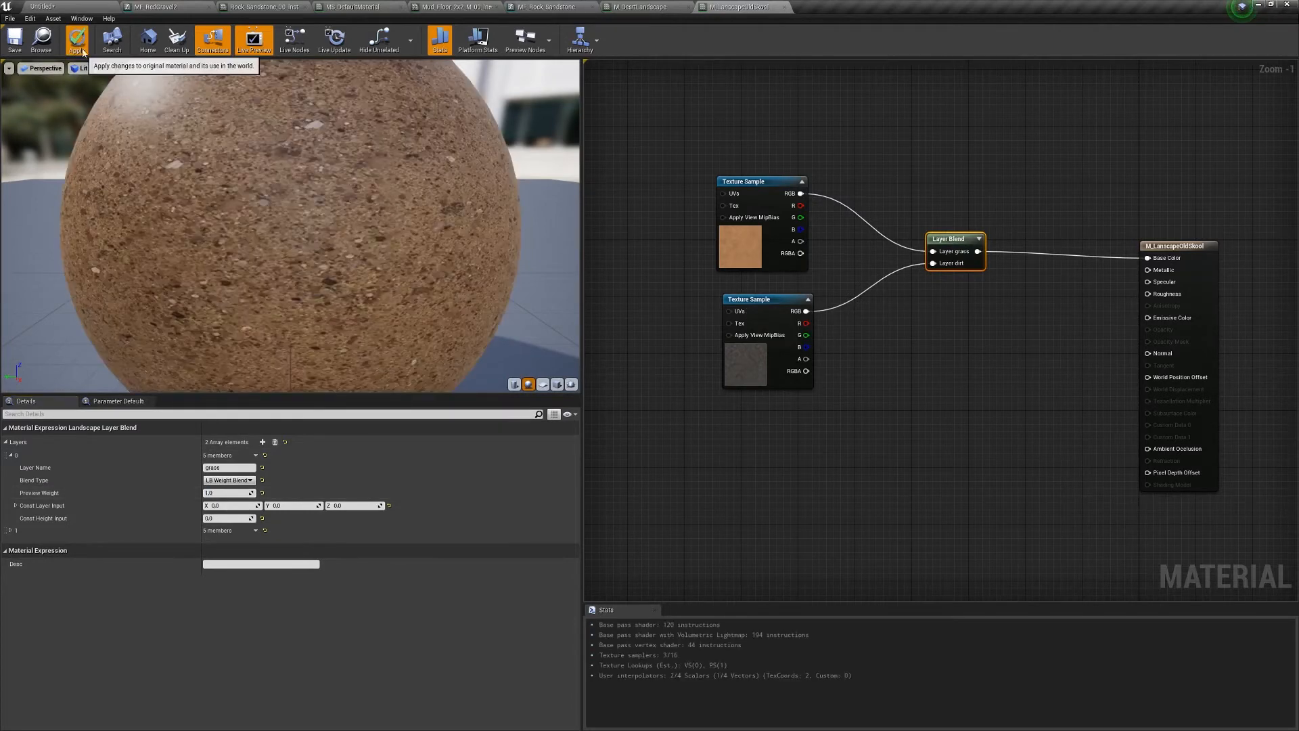
{"action": "left_click", "coordinate": [15, 41]}
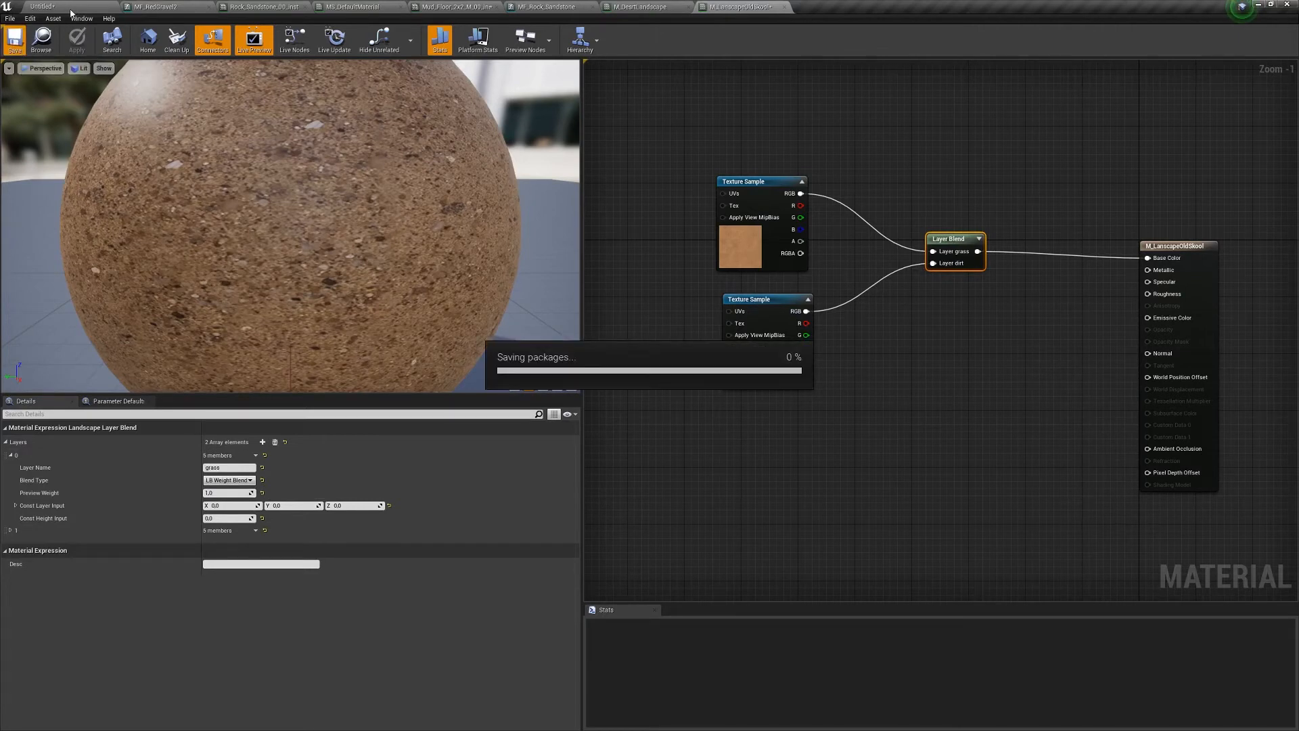
- Return to the landscape level and switch the Landscape tools to Paint
{"action": "left_click", "coordinate": [74, 9]}
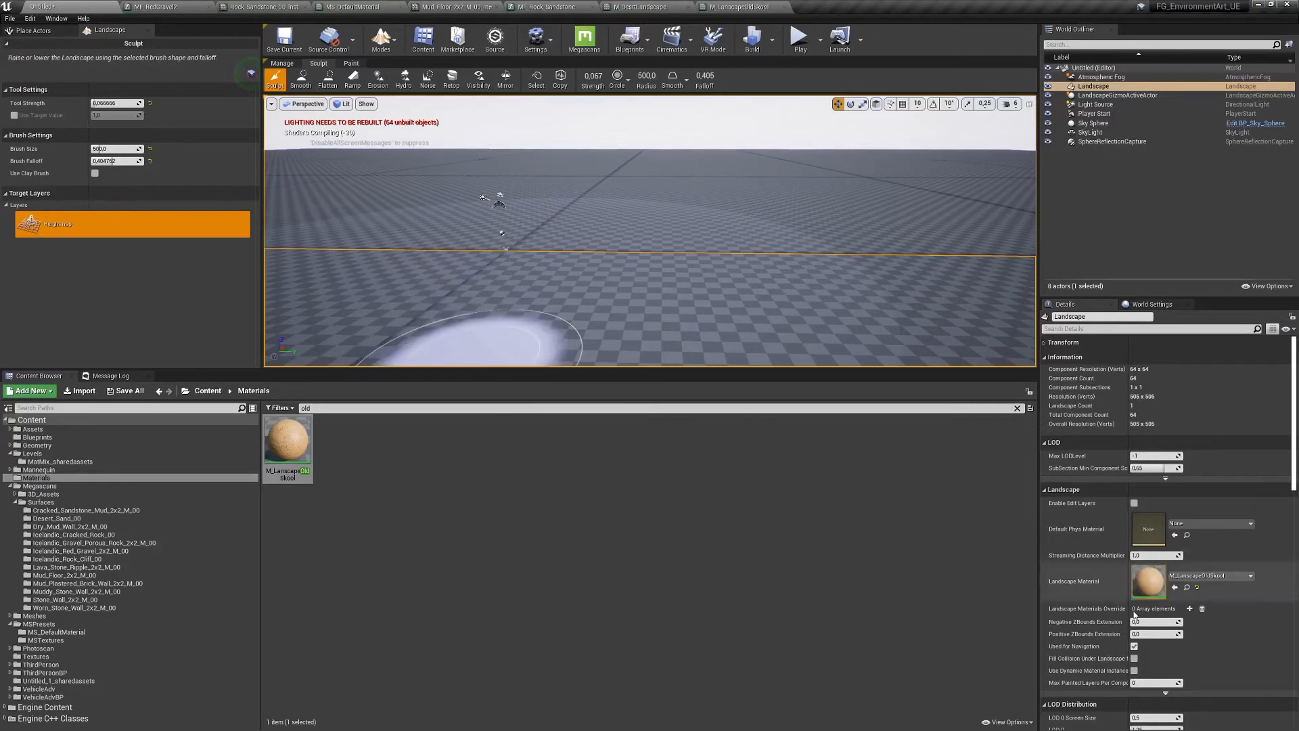
{"action": "mouse_move", "coordinate": [629, 260]}
{"action": "right_mouse_down"}
{"action": "mouse_move", "coordinate": [628, 291]}
{"action": "mouse_move", "coordinate": [599, 256]}
{"action": "mouse_move", "coordinate": [568, 262]}
{"action": "right_mouse_up"}
{"action": "right_click_drag", "start_coordinate": [448, 292], "coordinate": [501, 284]}
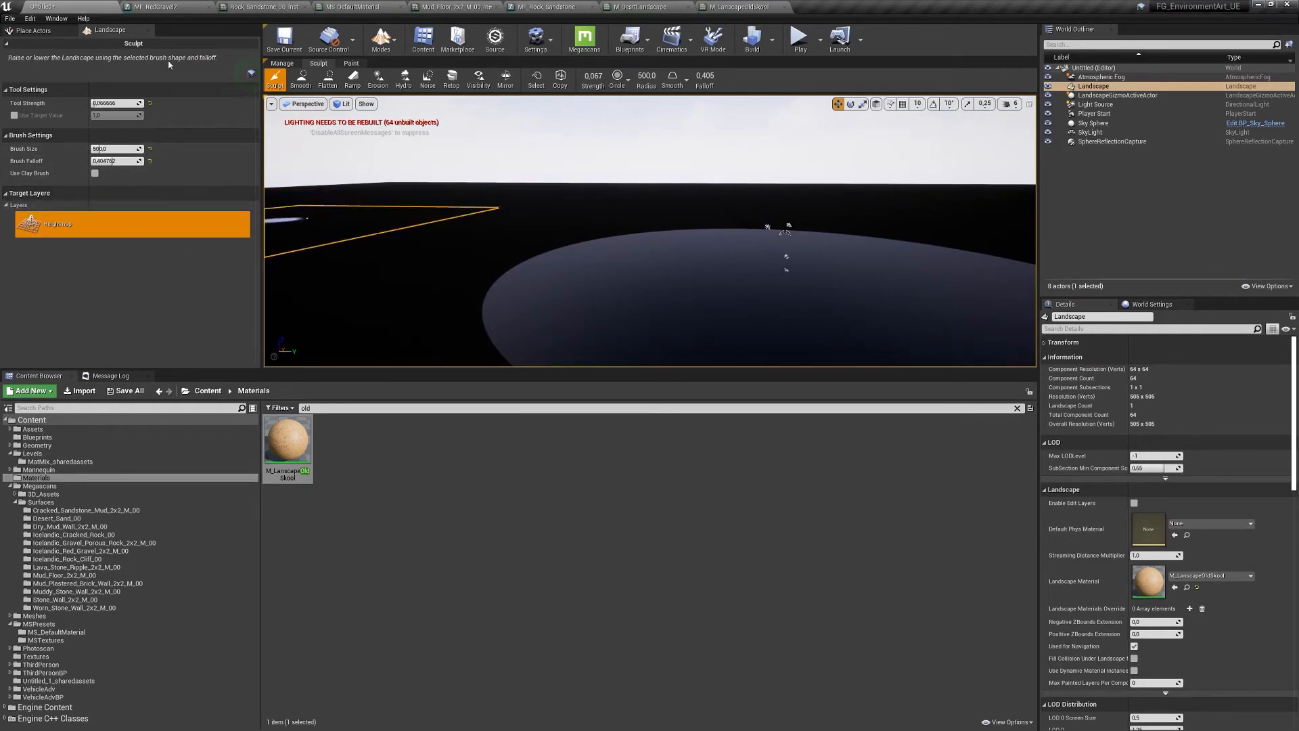
{"action": "left_click", "coordinate": [351, 63]}
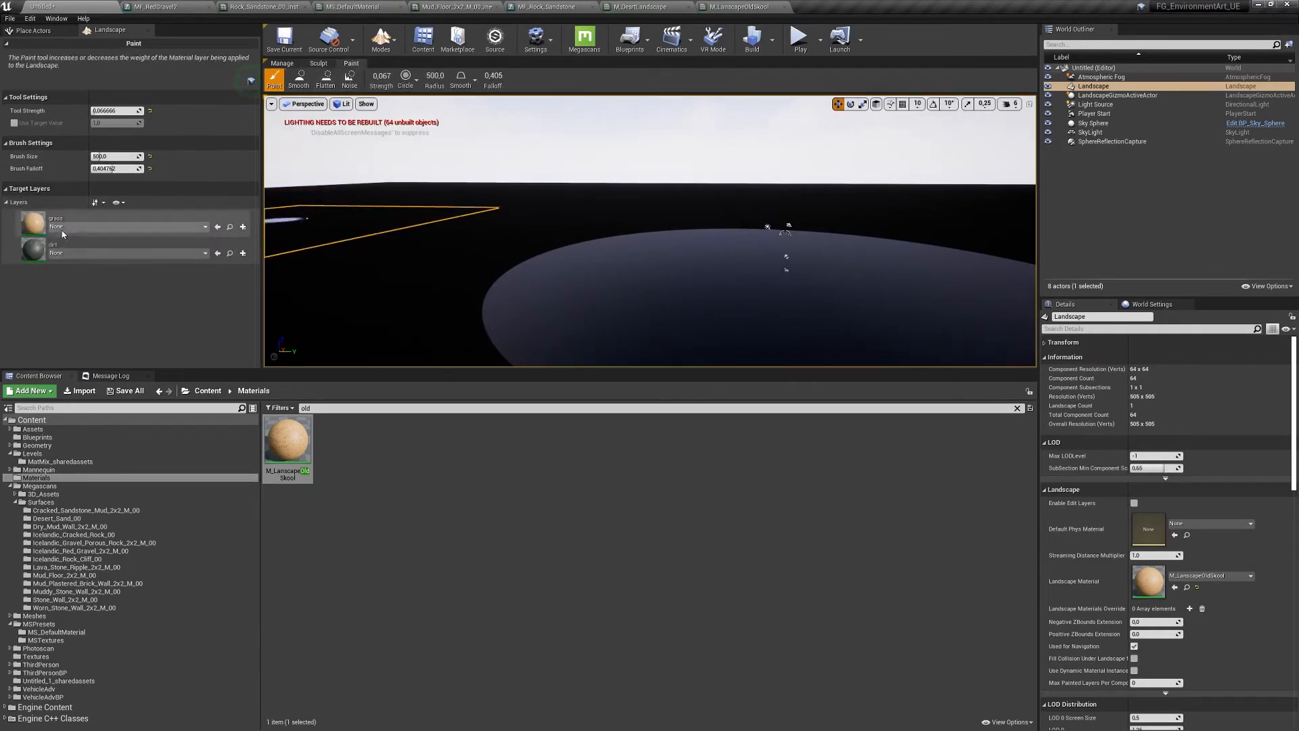
- Create grass_LayerInfo as a Weight-Blended Layer for the grass layer
{"action": "left_click", "coordinate": [129, 227]}
{"action": "left_click", "coordinate": [247, 216]}
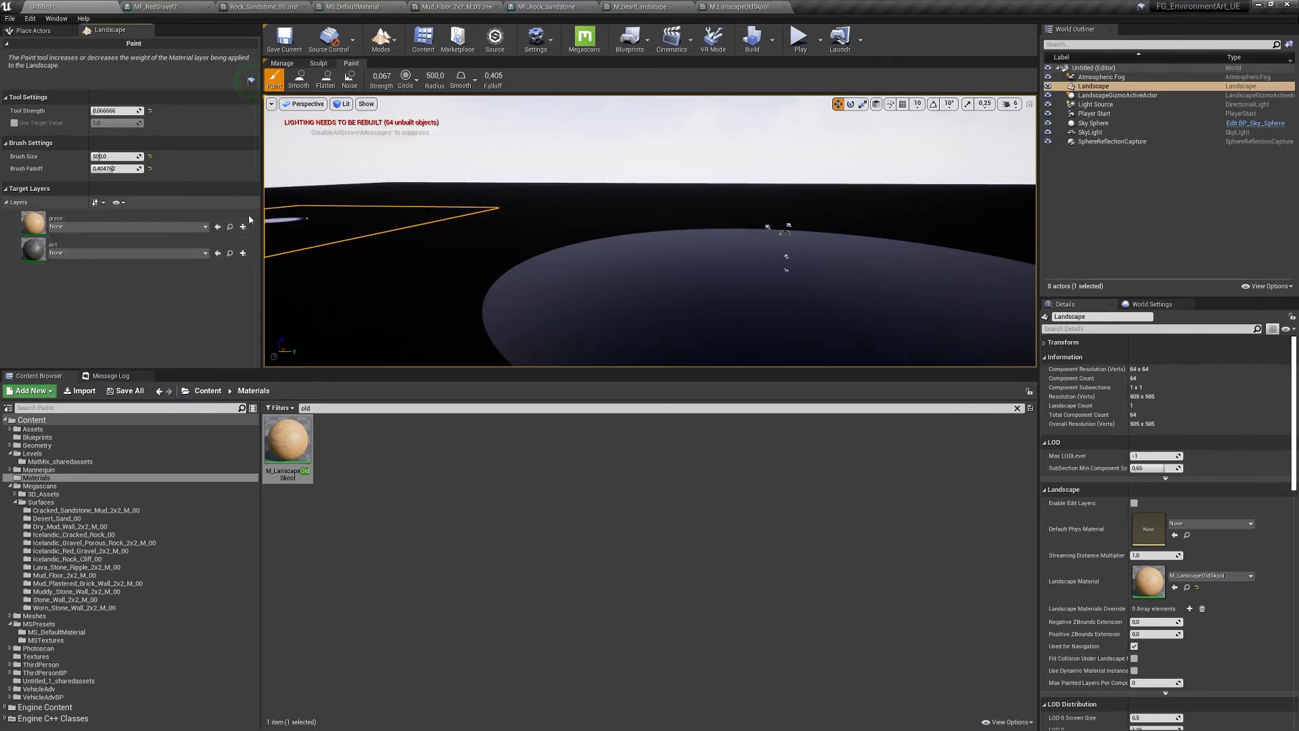
{"action": "left_click", "coordinate": [243, 227]}
{"action": "left_click", "coordinate": [261, 249]}
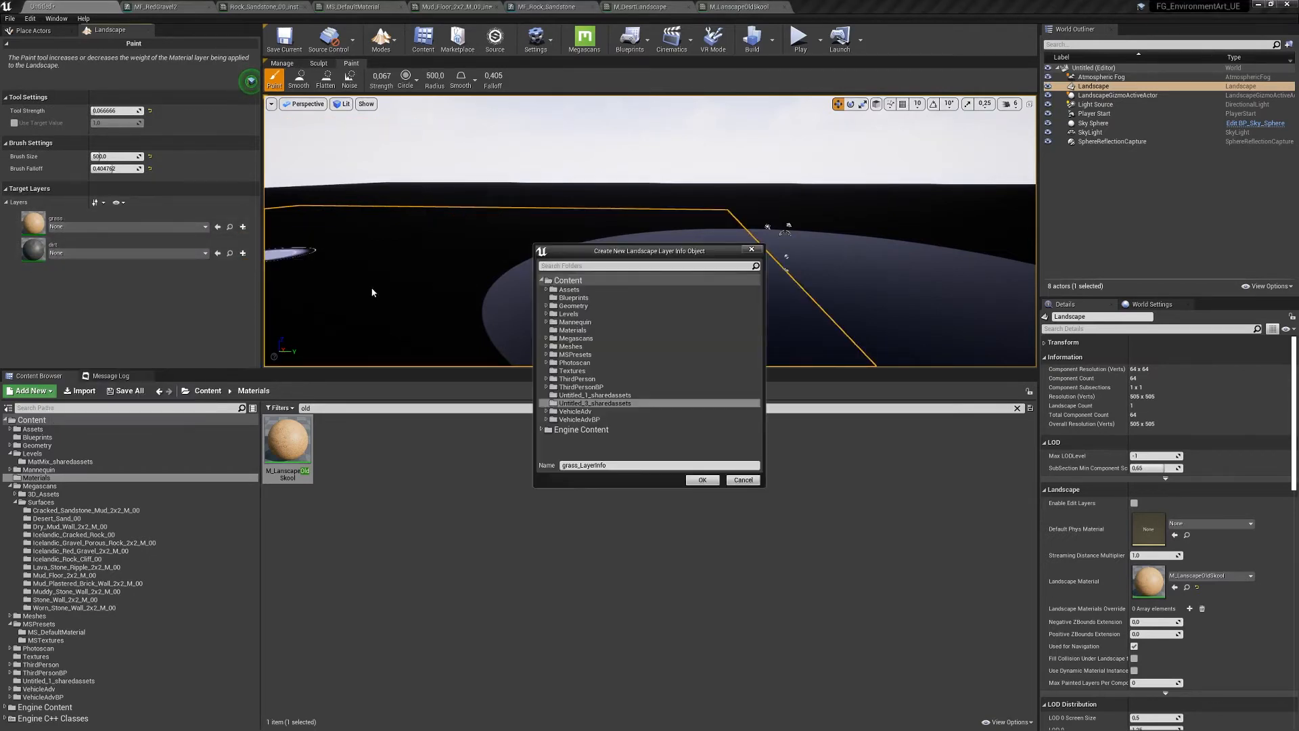
{"action": "left_click", "coordinate": [702, 480]}
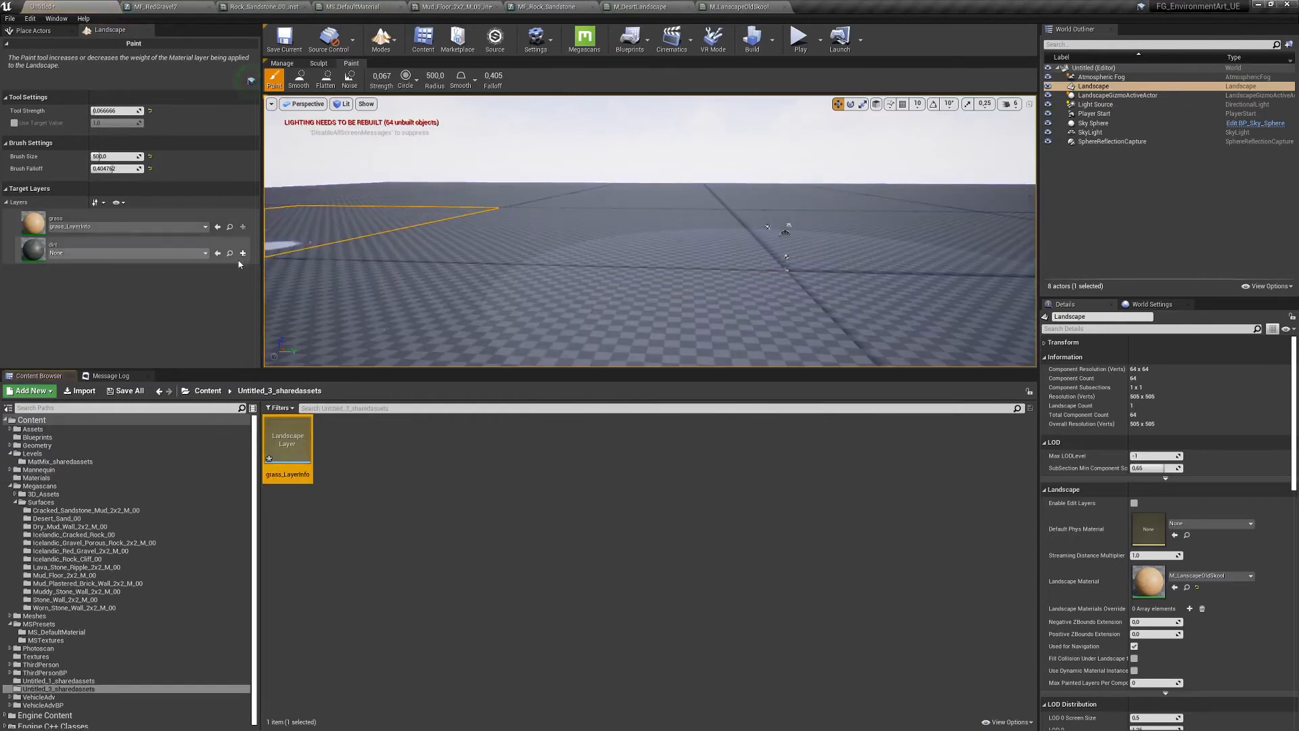
- Create dirt_LayerInfo as a Weight-Blended Layer, then paint dirt across the landscape
{"action": "left_click", "coordinate": [243, 253]}
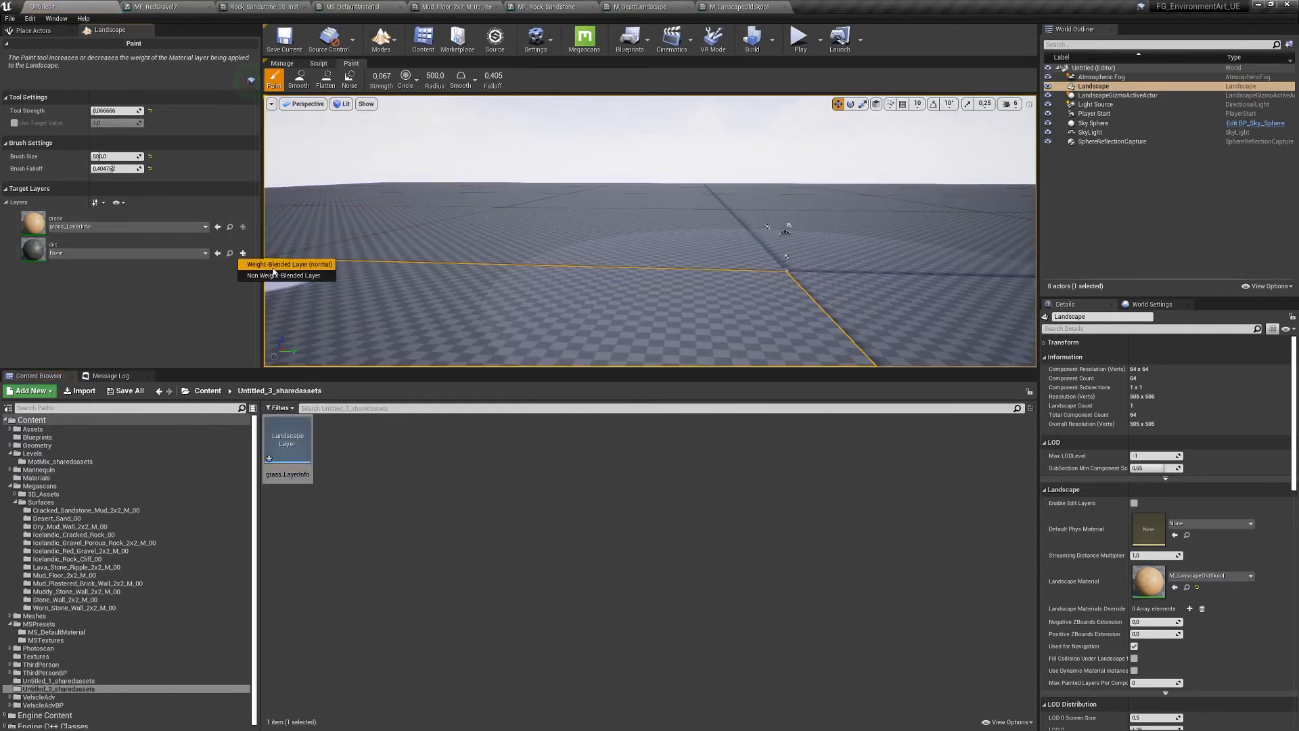
{"action": "left_click", "coordinate": [273, 265]}
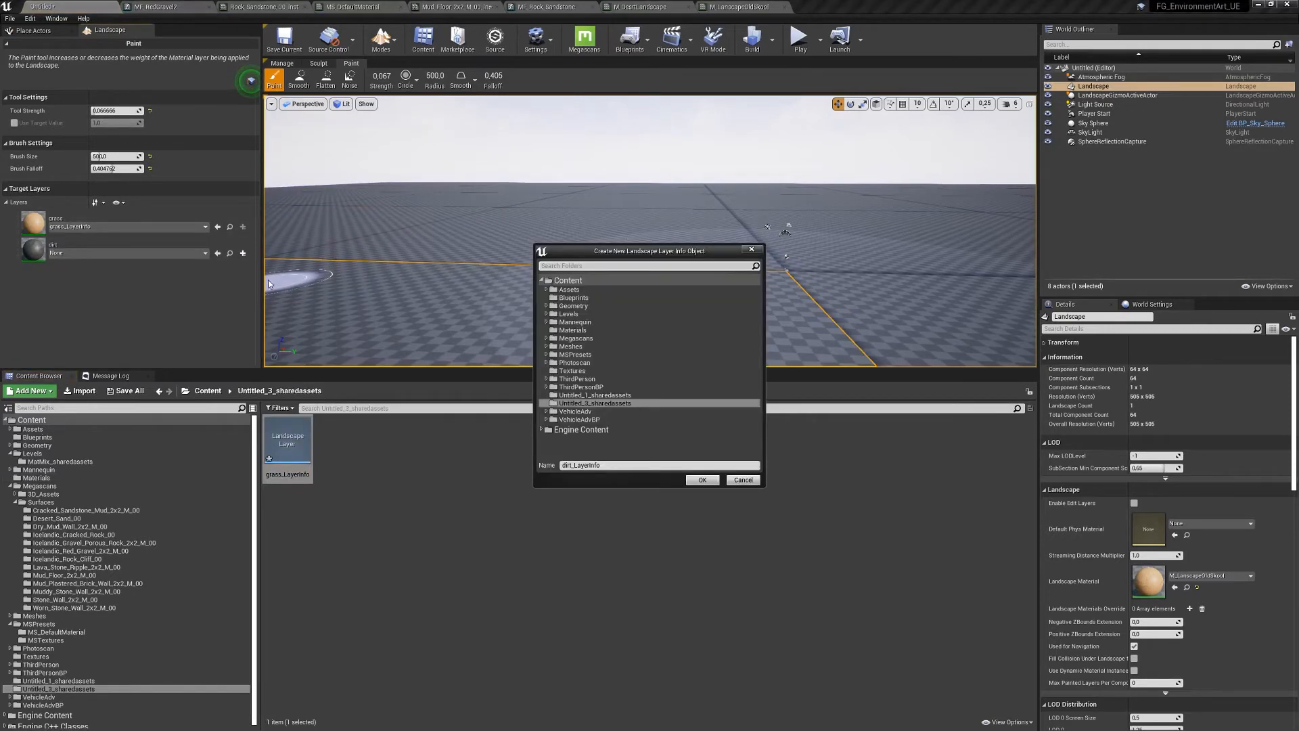
{"action": "left_click", "coordinate": [703, 481]}
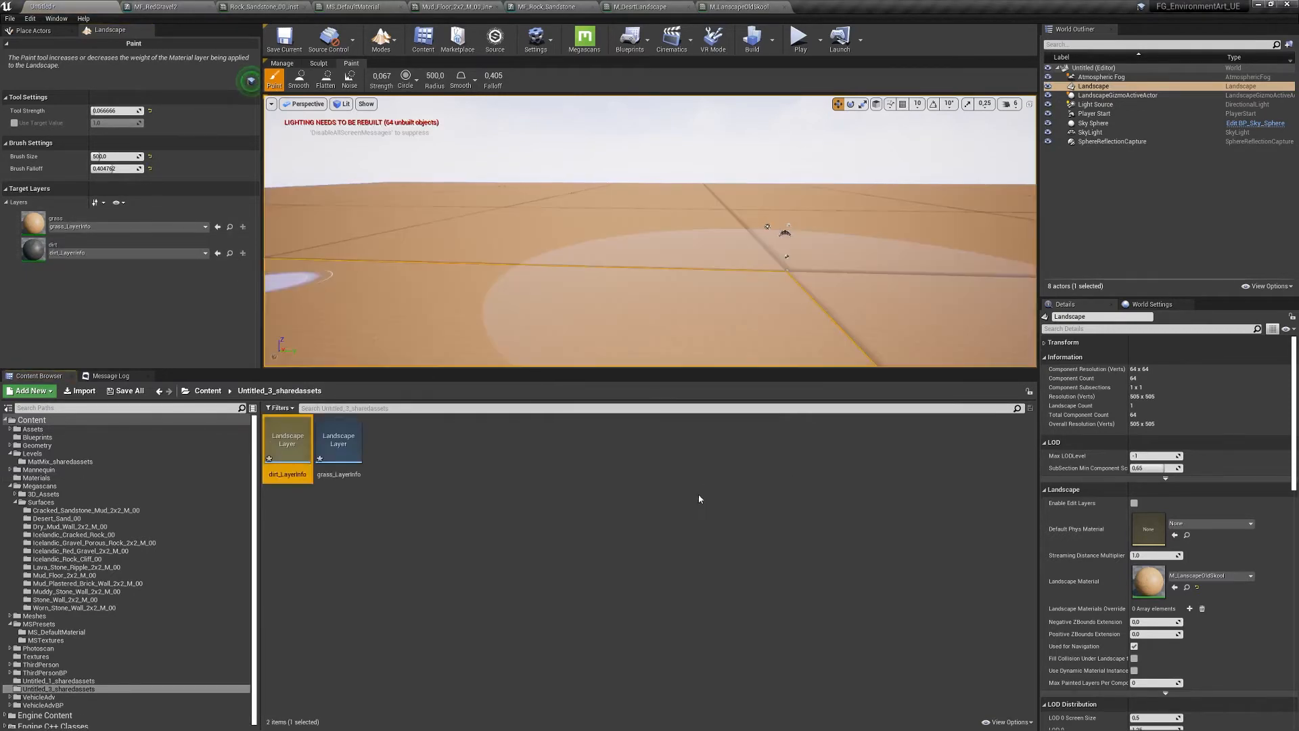
{"action": "left_click", "coordinate": [27, 251]}
{"action": "mouse_move", "coordinate": [615, 264]}
{"action": "left_mouse_down"}
{"action": "mouse_move", "coordinate": [697, 246]}
{"action": "mouse_move", "coordinate": [884, 247]}
{"action": "mouse_move", "coordinate": [677, 210]}
{"action": "left_mouse_up"}
{"action": "mouse_move", "coordinate": [677, 209]}
{"action": "right_mouse_down"}
{"action": "mouse_move", "coordinate": [684, 271]}
{"action": "mouse_move", "coordinate": [680, 237]}
{"action": "right_mouse_up"}
{"action": "mouse_move", "coordinate": [681, 219]}
{"action": "left_mouse_down"}
{"action": "mouse_move", "coordinate": [783, 241]}
{"action": "mouse_move", "coordinate": [628, 148]}
{"action": "left_mouse_up"}
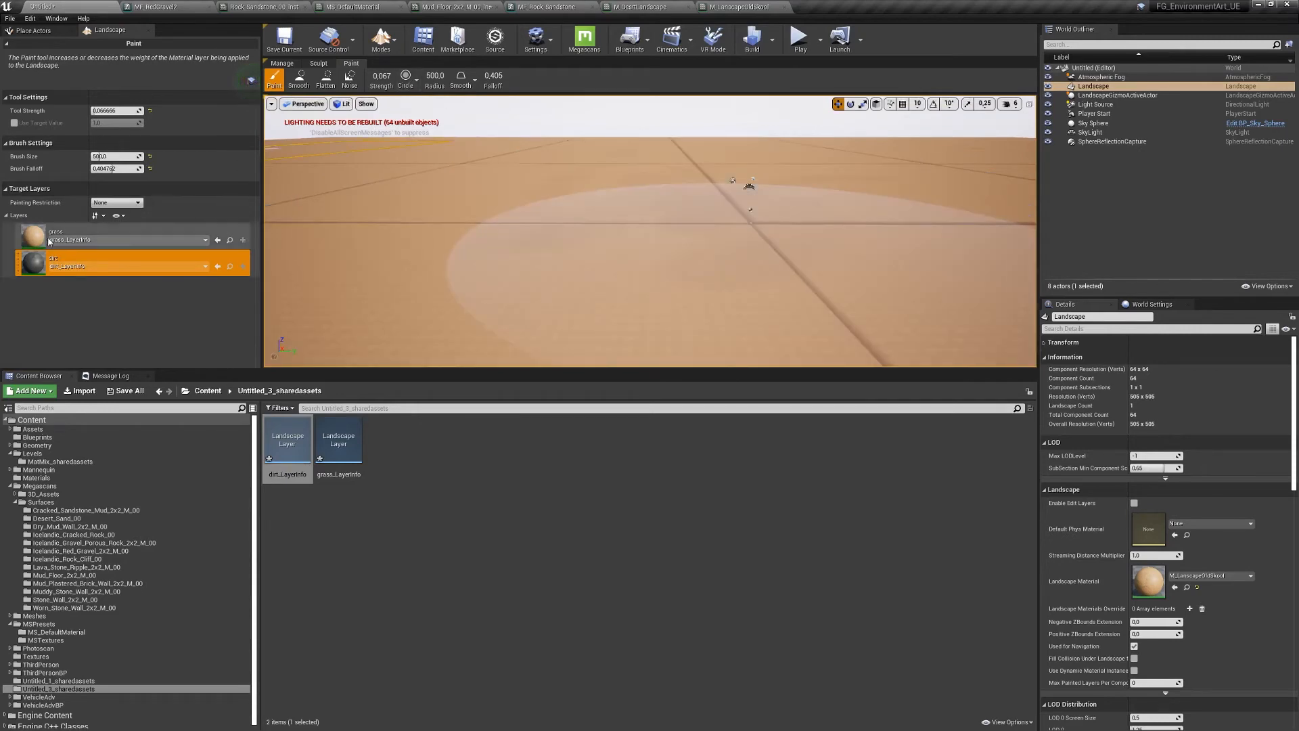
- Rearrange the M_LandscapeOldSkool graph nodes, apply the changes, and go back to the level
{"action": "left_click", "coordinate": [739, 7]}
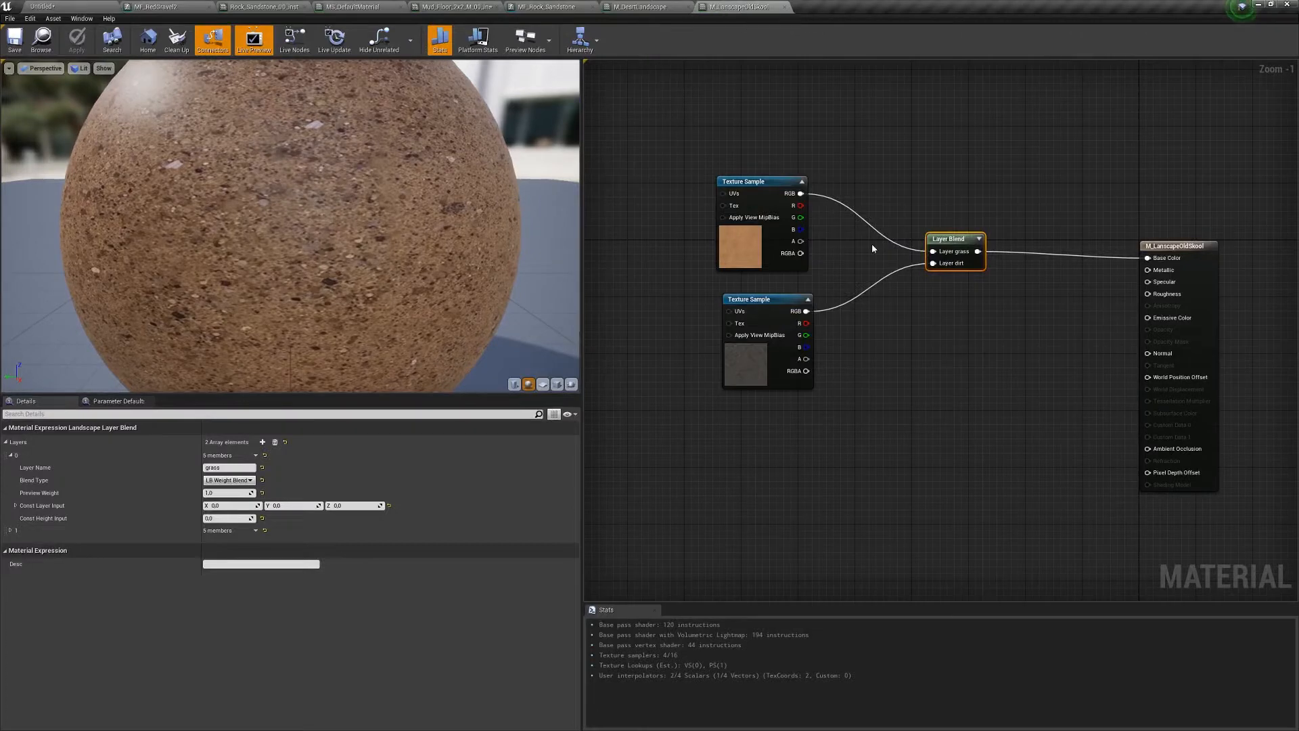
{"action": "scroll", "coordinate": [937, 361], "scroll_direction": "down", "scroll_amount": 5}
{"action": "left_click_drag", "start_coordinate": [852, 272], "coordinate": [814, 157]}
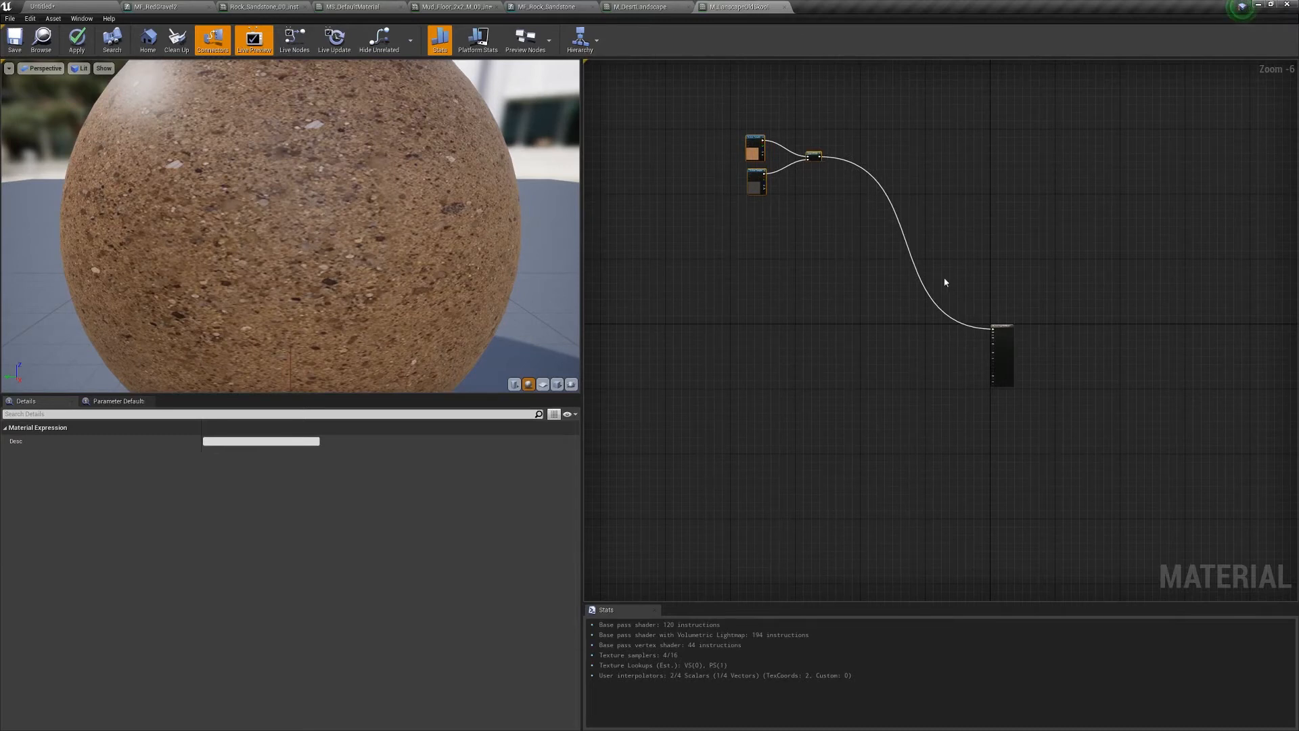
{"action": "scroll", "coordinate": [829, 305], "scroll_direction": "up", "scroll_amount": 2}
{"action": "right_click_drag", "start_coordinate": [859, 276], "coordinate": [883, 357]}
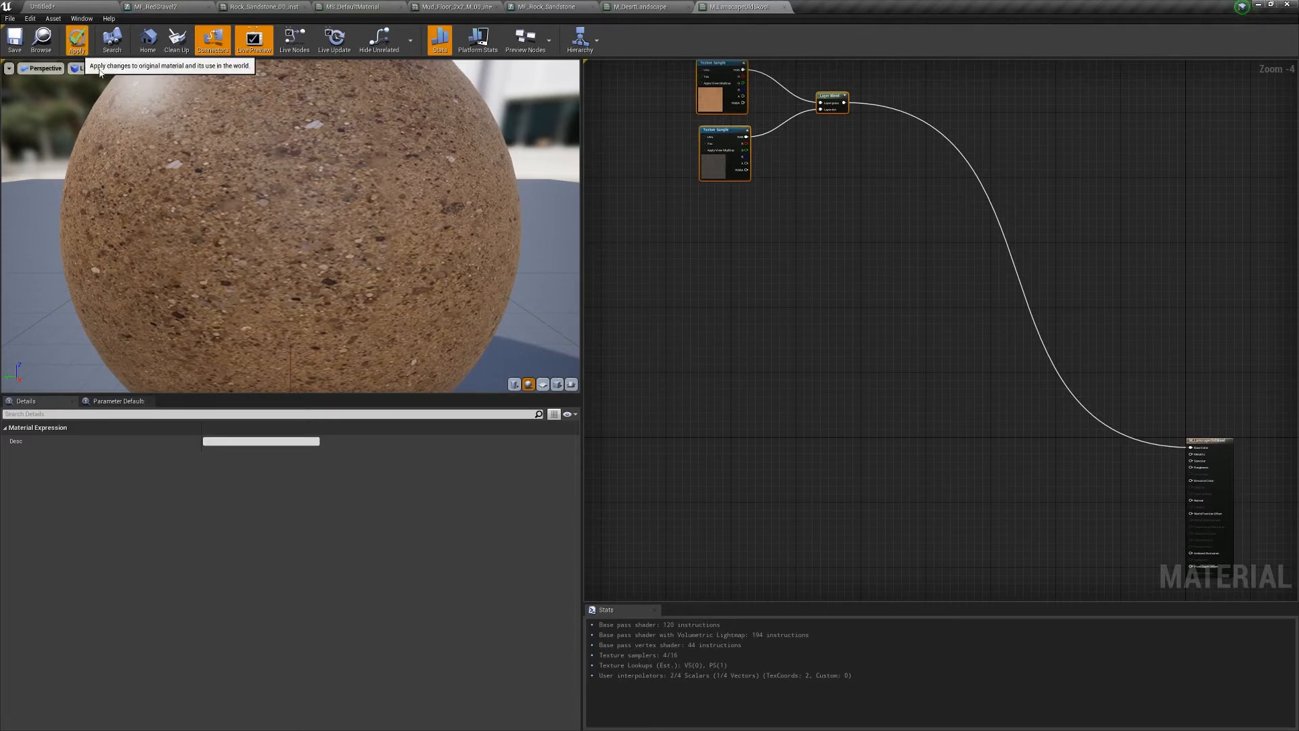
{"action": "left_click", "coordinate": [77, 39]}
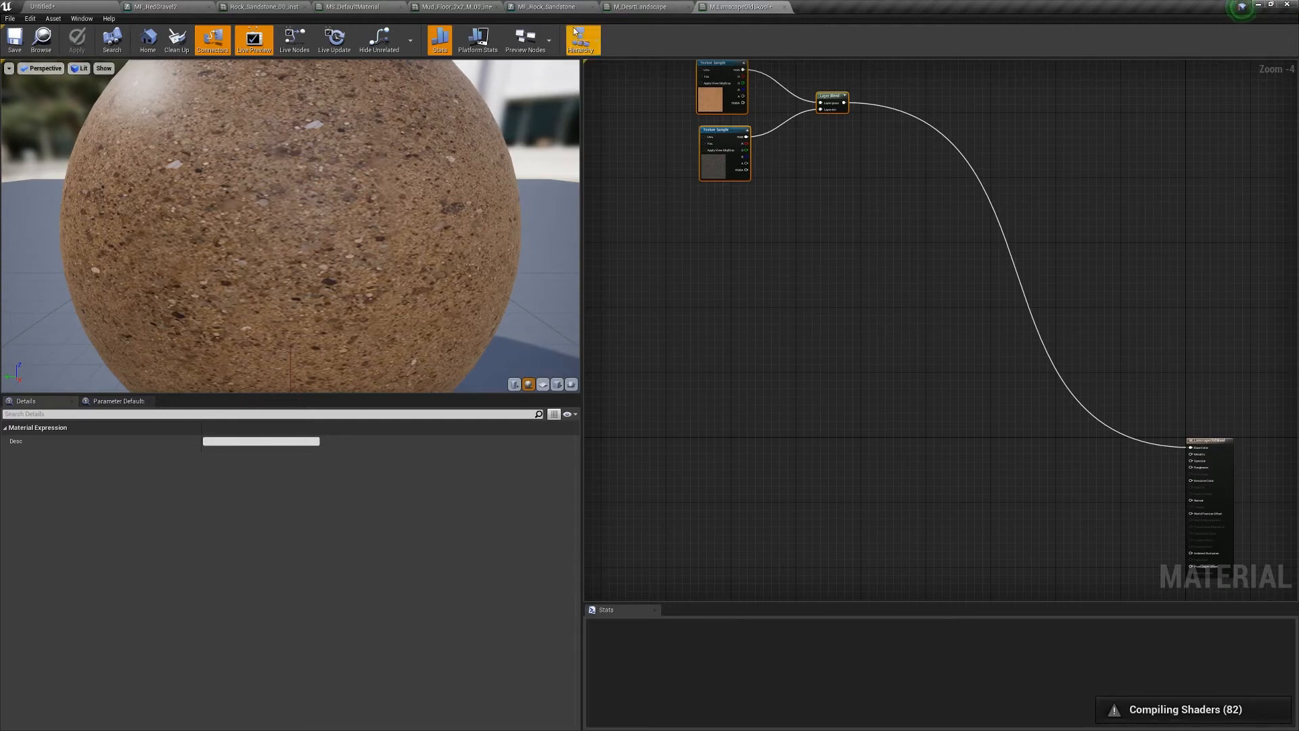
{"action": "left_click", "coordinate": [42, 6]}
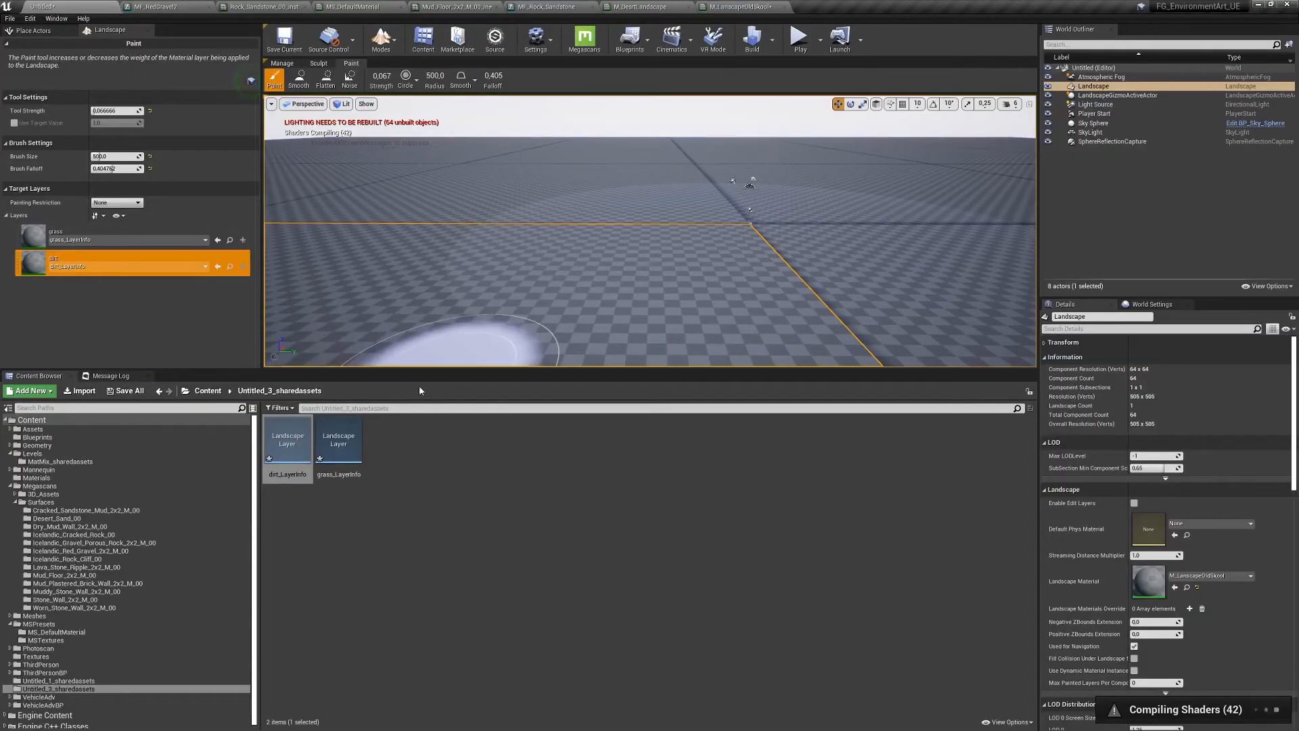
- Enlarge the viewport, show the Materials folder contents, and fly the camera around
{"action": "left_click_drag", "start_coordinate": [433, 368], "coordinate": [434, 408]}
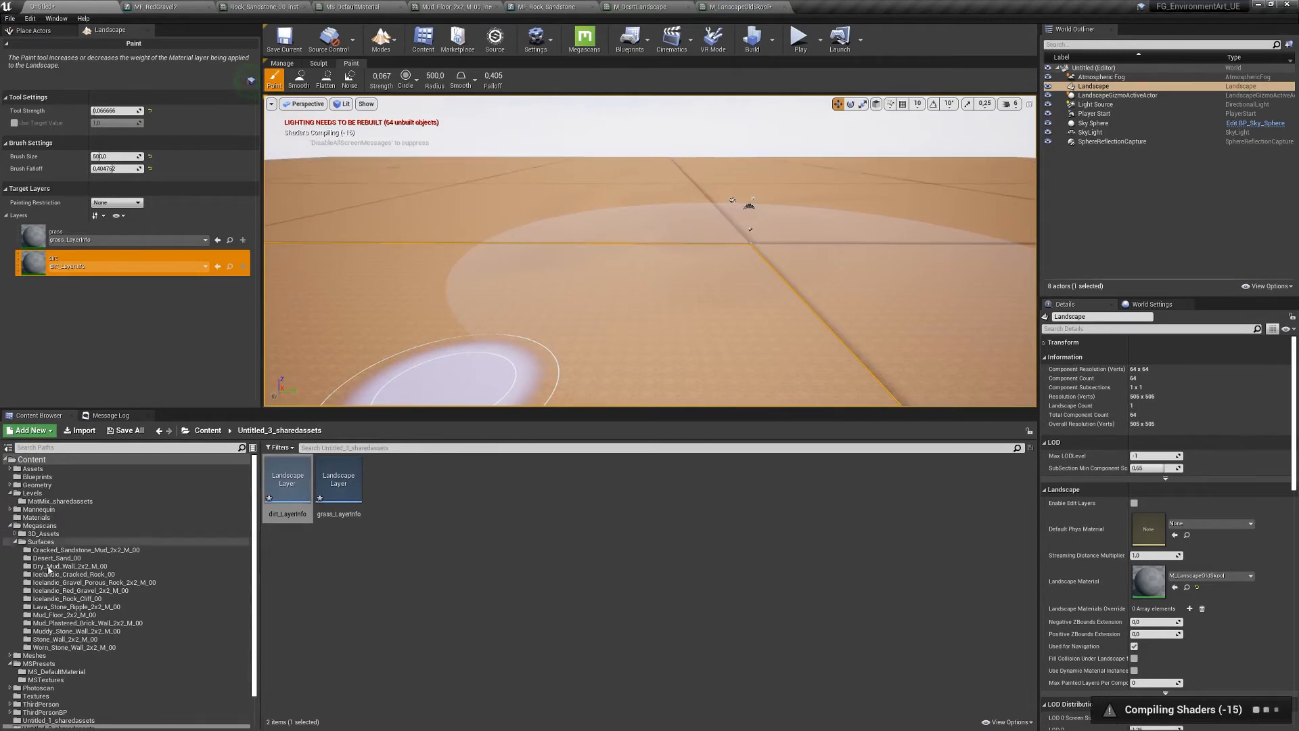
{"action": "left_click", "coordinate": [40, 518]}
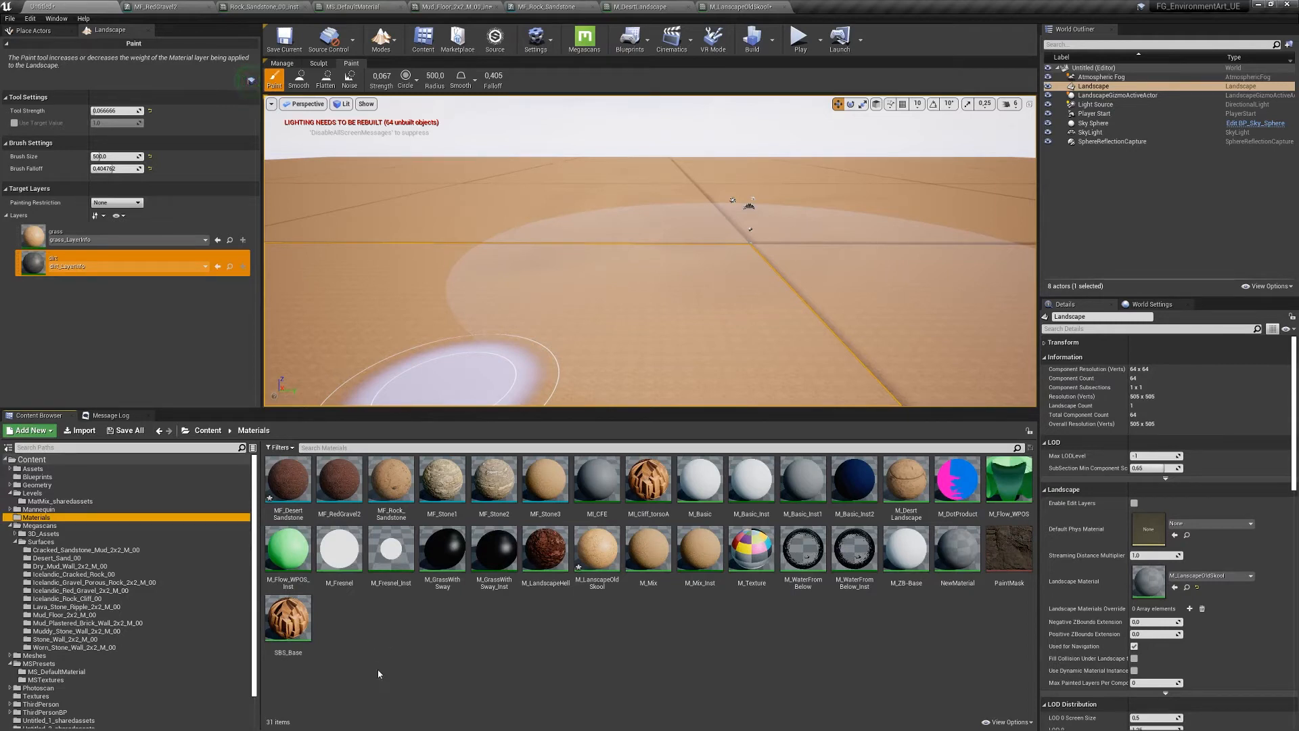
{"action": "mouse_move", "coordinate": [738, 257]}
{"action": "right_mouse_down"}
{"action": "mouse_move", "coordinate": [768, 278]}
{"action": "mouse_move", "coordinate": [731, 261]}
{"action": "right_mouse_up"}
{"action": "key", "text": "s"}
{"action": "key", "text": "w"}
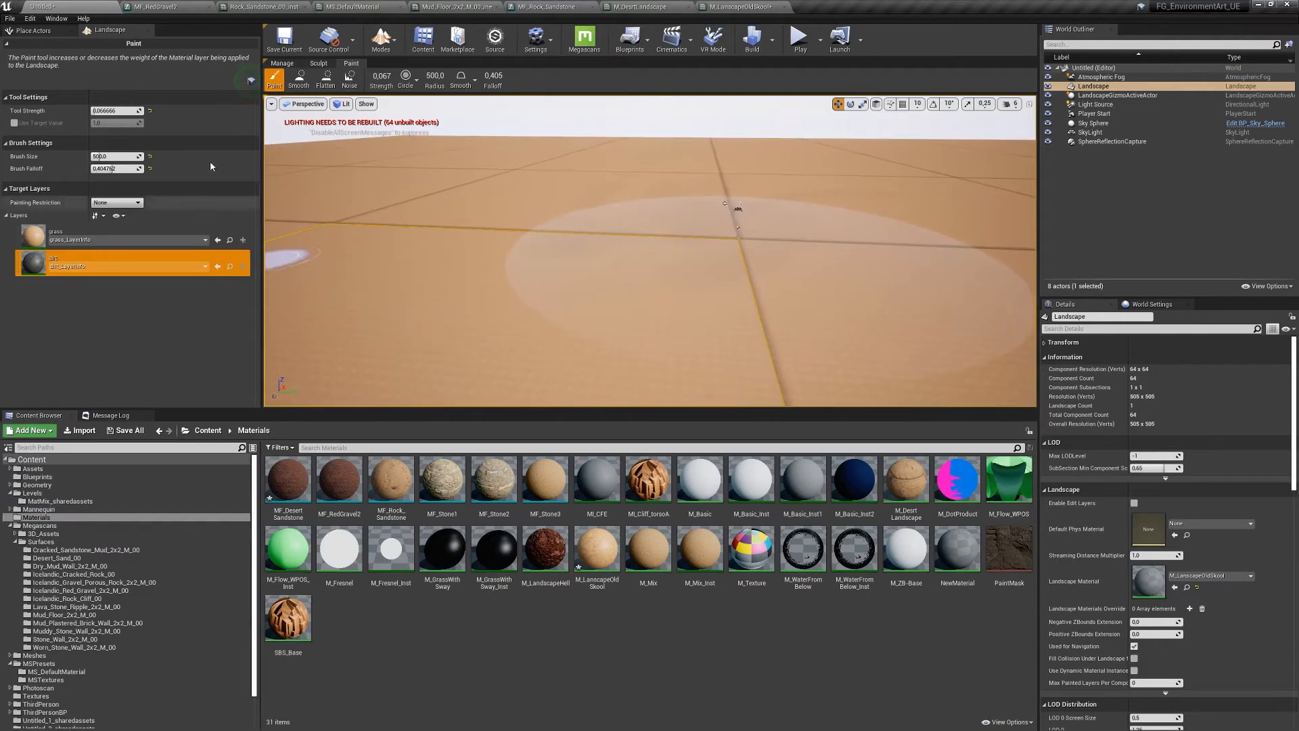
- Load a fresh Default level, cancelling the save prompt and choosing Don't Save
{"action": "left_click", "coordinate": [10, 18]}
{"action": "left_click", "coordinate": [41, 48]}
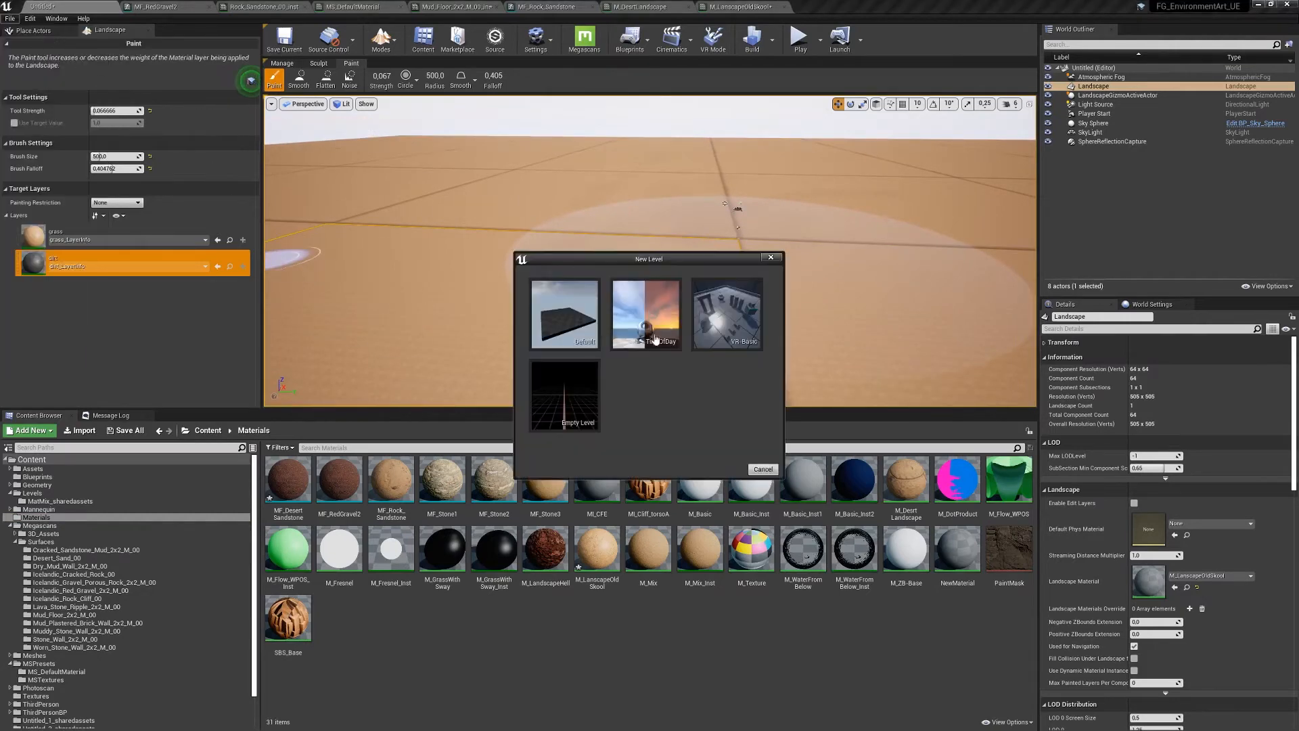
{"action": "left_click", "coordinate": [582, 359]}
{"action": "left_click", "coordinate": [697, 464]}
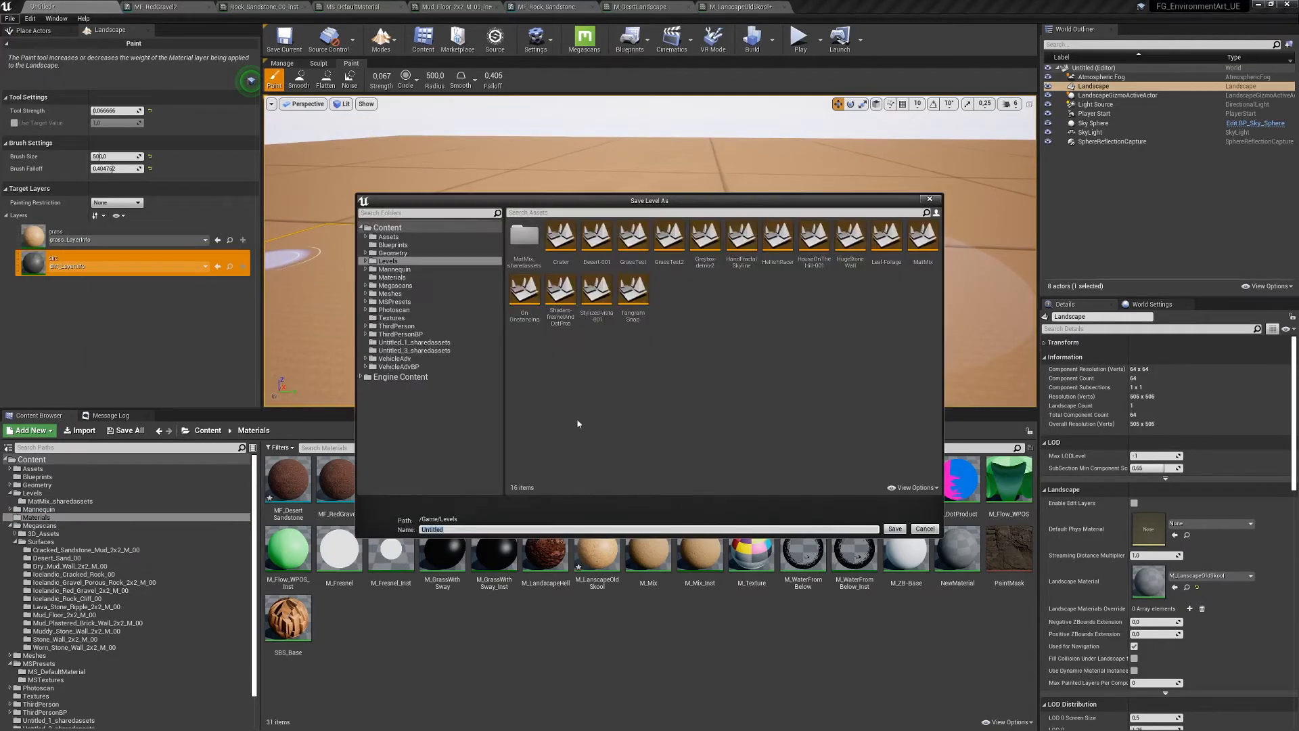
{"action": "left_click", "coordinate": [925, 530]}
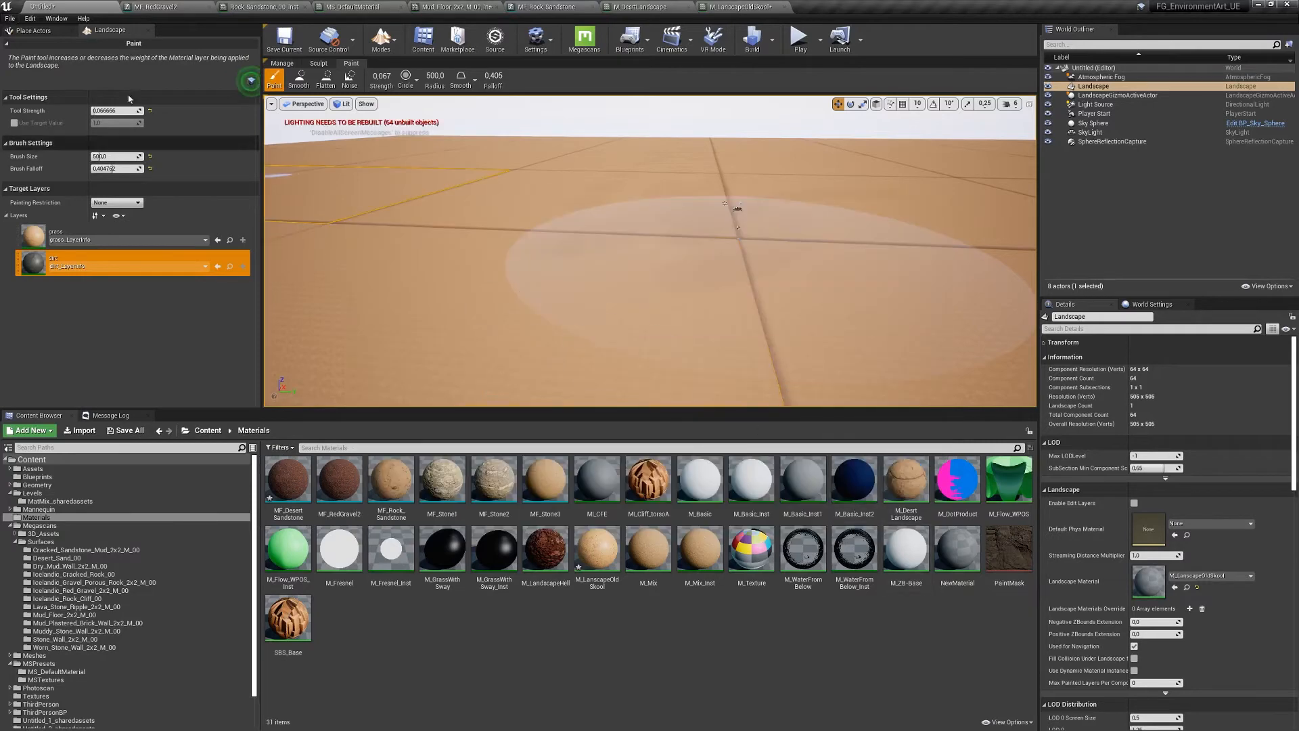
{"action": "left_click", "coordinate": [10, 19]}
{"action": "left_click", "coordinate": [40, 49]}
{"action": "left_click", "coordinate": [564, 314]}
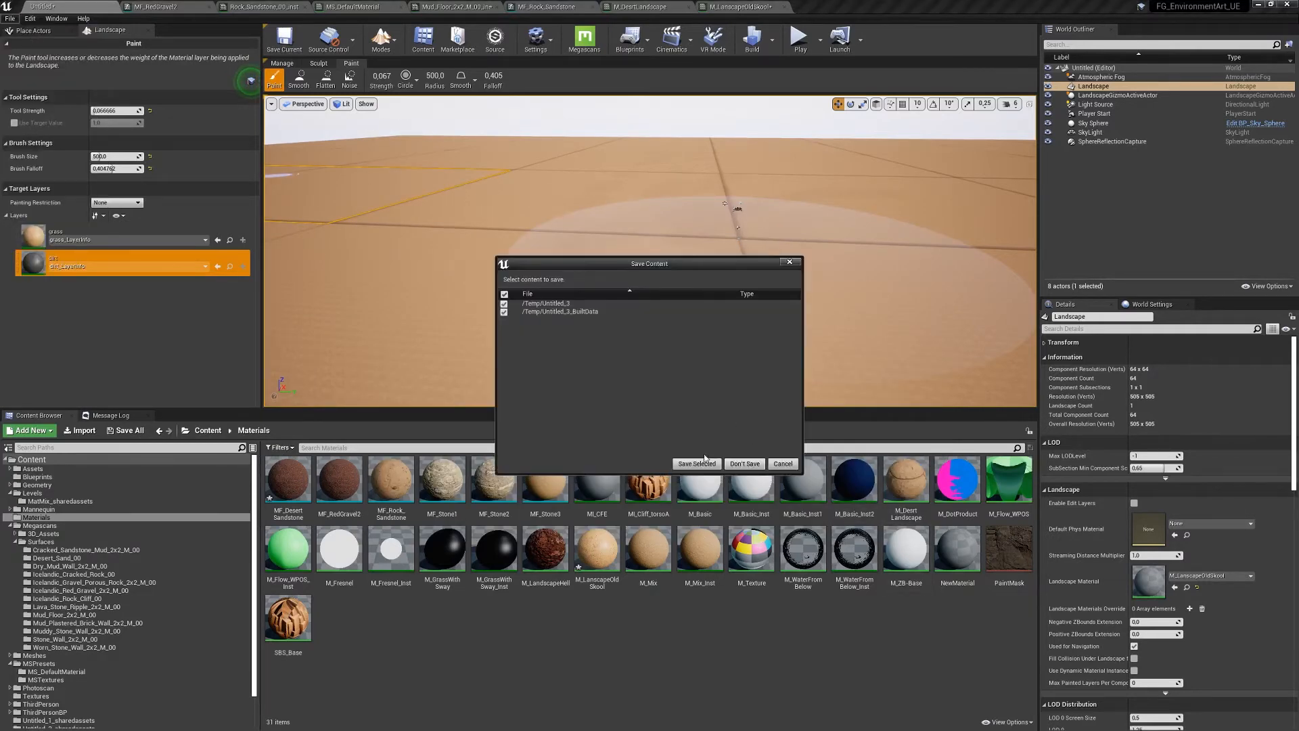
{"action": "left_click", "coordinate": [743, 465]}
{"action": "mouse_move", "coordinate": [724, 290]}
{"action": "right_mouse_down"}
{"action": "mouse_move", "coordinate": [717, 312]}
{"action": "mouse_move", "coordinate": [707, 278]}
{"action": "mouse_move", "coordinate": [711, 305]}
{"action": "mouse_move", "coordinate": [724, 291]}
{"action": "right_mouse_up"}
{"action": "left_click", "coordinate": [1011, 68]}
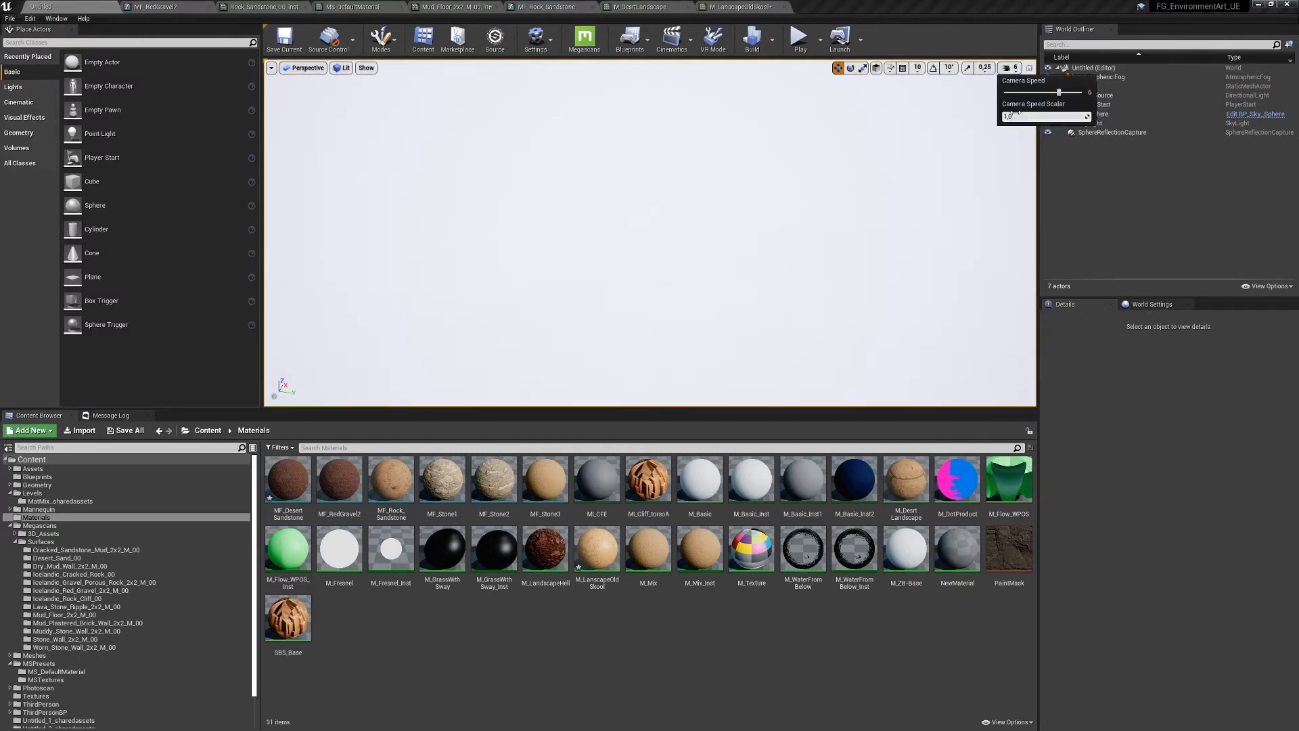
- Lower the camera speed, then select the Floor and frame it fully in view
{"action": "left_click_drag", "start_coordinate": [1039, 93], "coordinate": [1028, 92]}
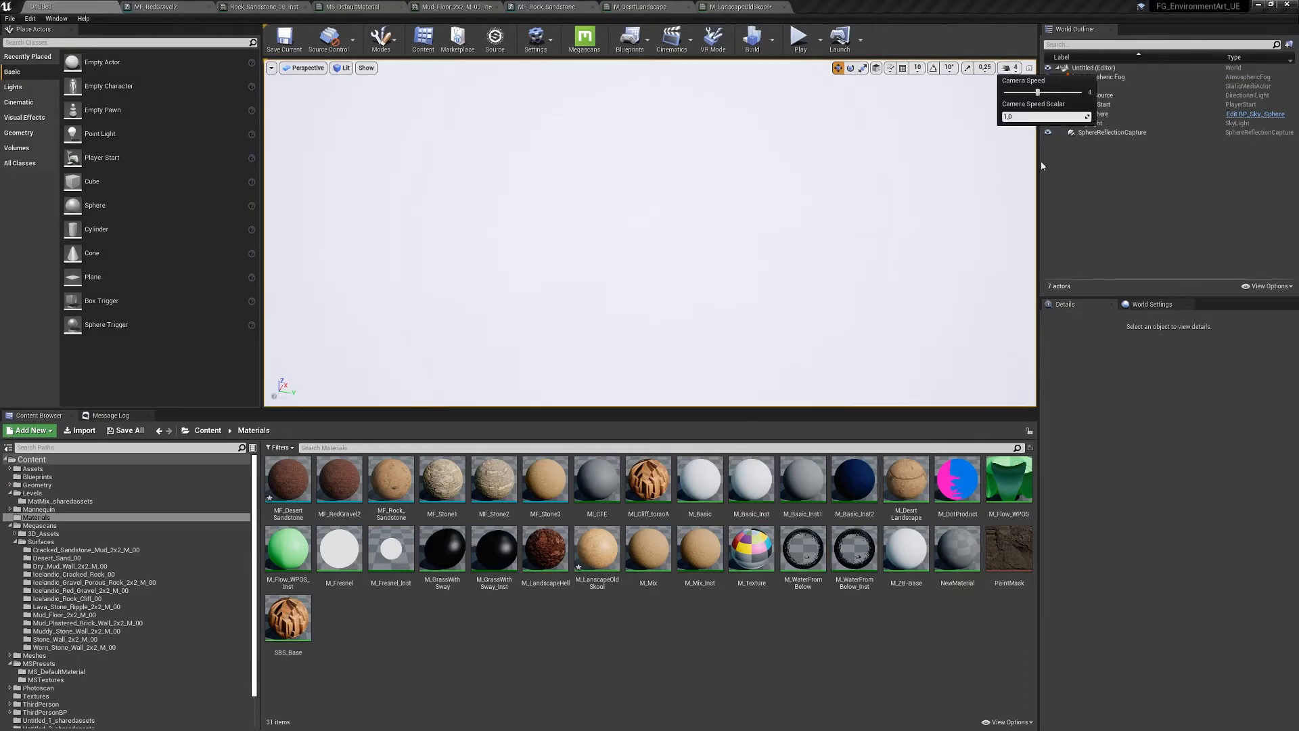
{"action": "left_click", "coordinate": [1094, 160]}
{"action": "left_click", "coordinate": [1086, 87]}
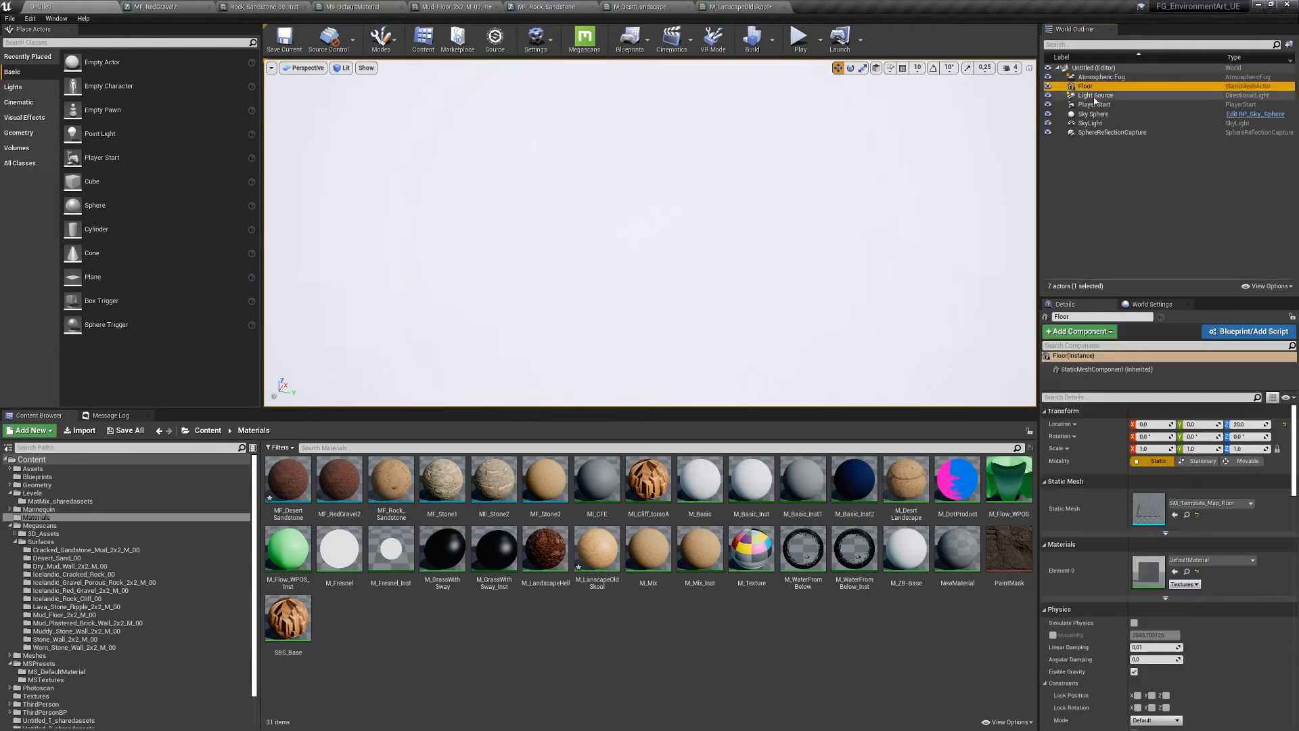
{"action": "right_click_drag", "start_coordinate": [647, 239], "coordinate": [639, 262]}
{"action": "key", "text": "f"}
{"action": "left_click_drag", "start_coordinate": [658, 242], "coordinate": [602, 242], "text": "alt"}
{"action": "right_click_drag", "start_coordinate": [602, 242], "coordinate": [710, 242], "text": "alt"}
{"action": "left_click_drag", "start_coordinate": [710, 242], "coordinate": [677, 250], "text": "alt"}
{"action": "right_click_drag", "start_coordinate": [677, 251], "coordinate": [609, 270], "text": "alt"}
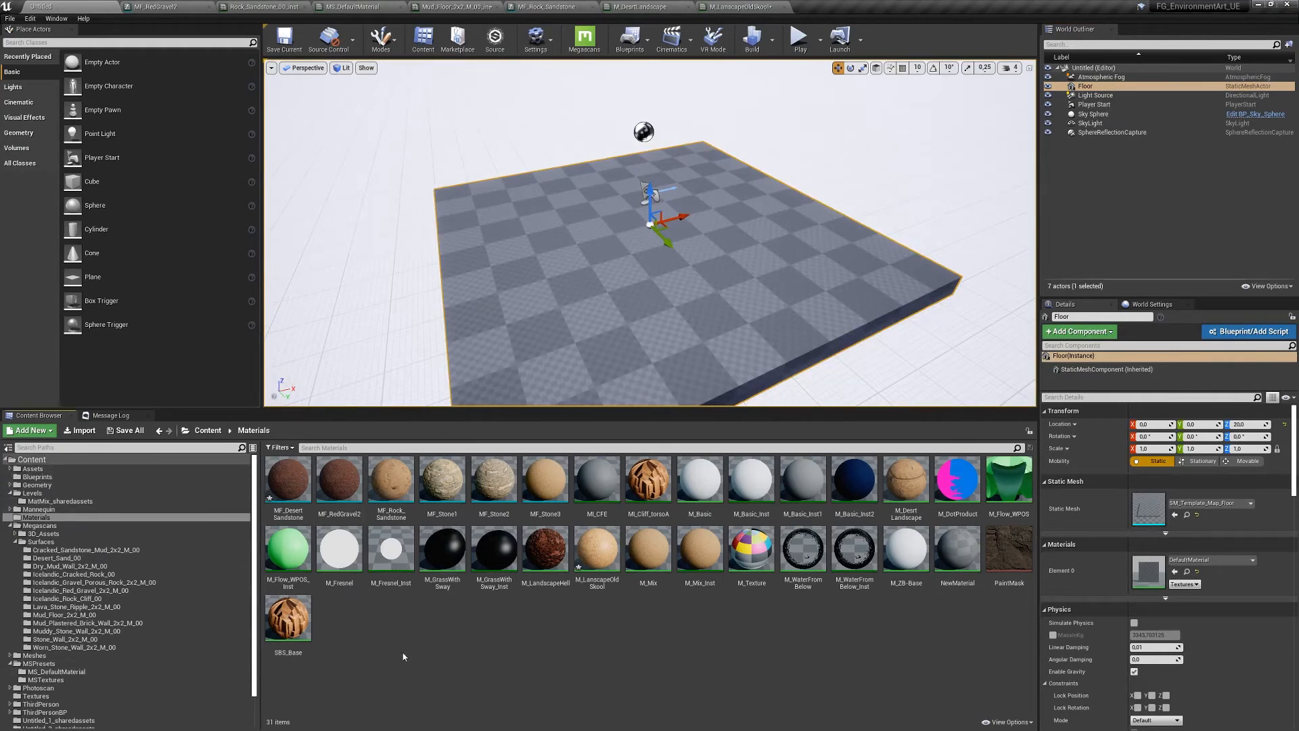
- Create a new material in Materials and name it M_RegularMix, correcting the typo
{"action": "right_click", "coordinate": [422, 649]}
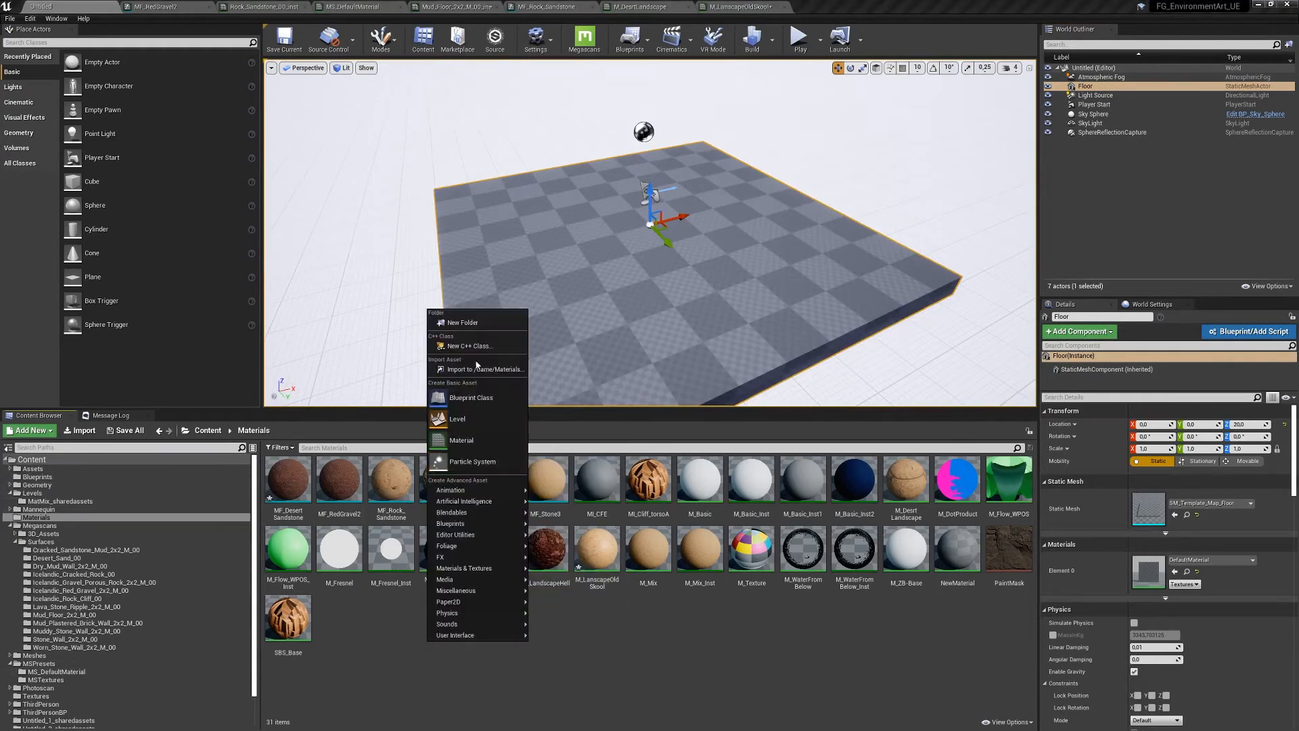
{"action": "left_click", "coordinate": [472, 442]}
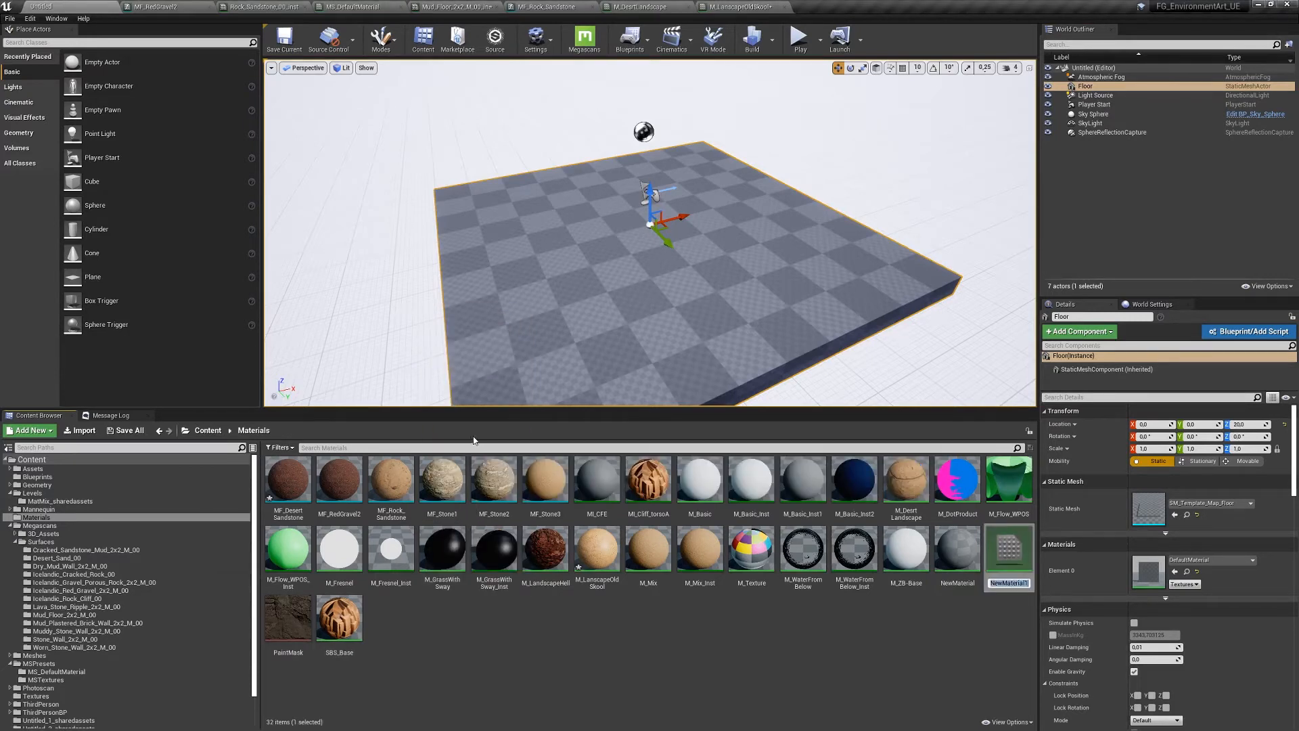
{"action": "type", "text": "M_RelularMix"}
{"action": "key", "text": "Return"}
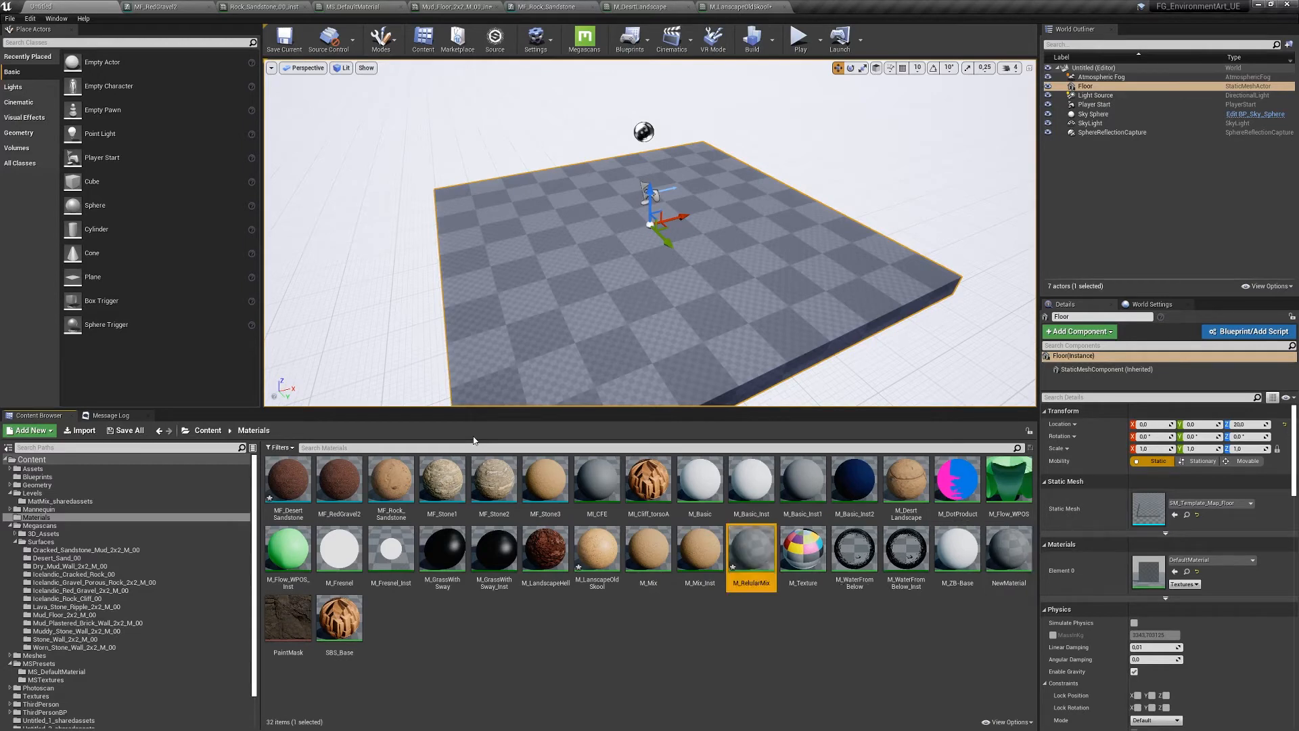
{"action": "left_click", "coordinate": [752, 582]}
{"action": "key", "text": "Left"}
{"action": "key", "text": "BackSpace"}
{"action": "type", "text": "g"}
{"action": "key", "text": "Return"}
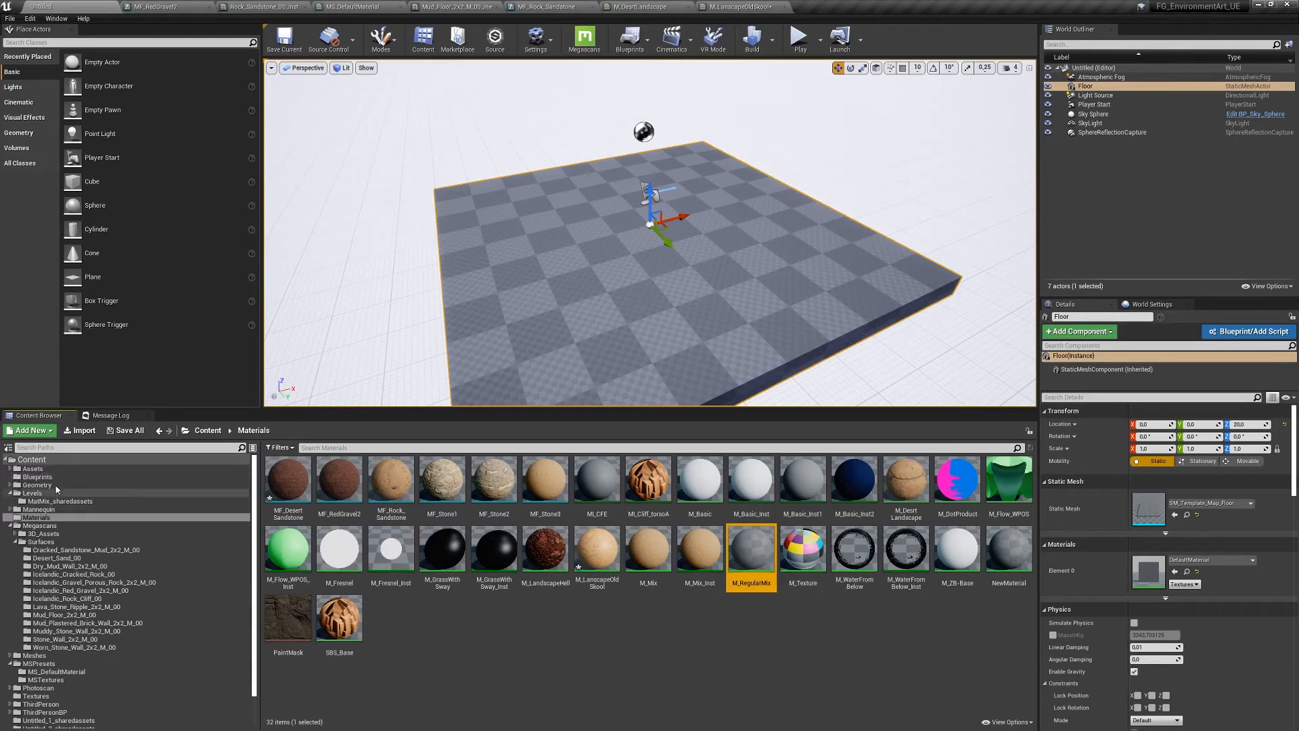
- Place Cliff-TorsoA-001 from Meshes/Cliffs into the level and set its scale to 0.5
{"action": "double_click", "coordinate": [27, 656]}
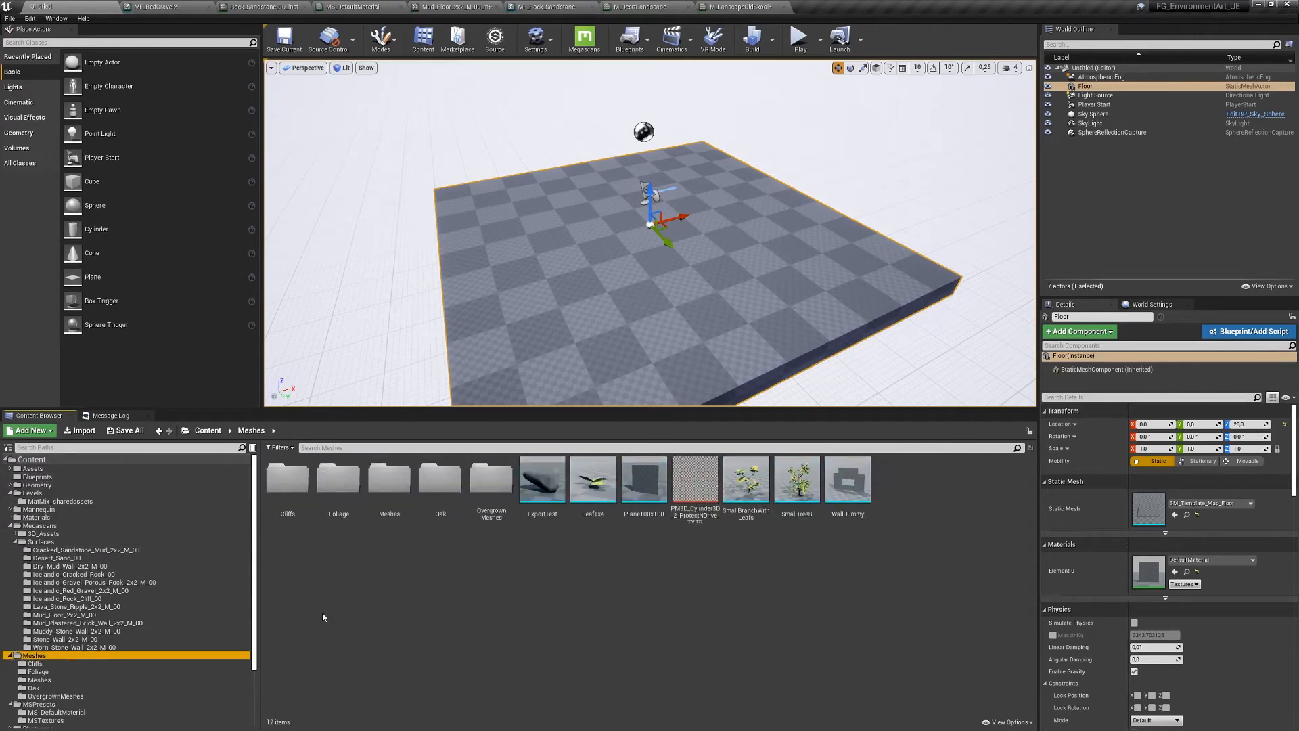
{"action": "double_click", "coordinate": [288, 481]}
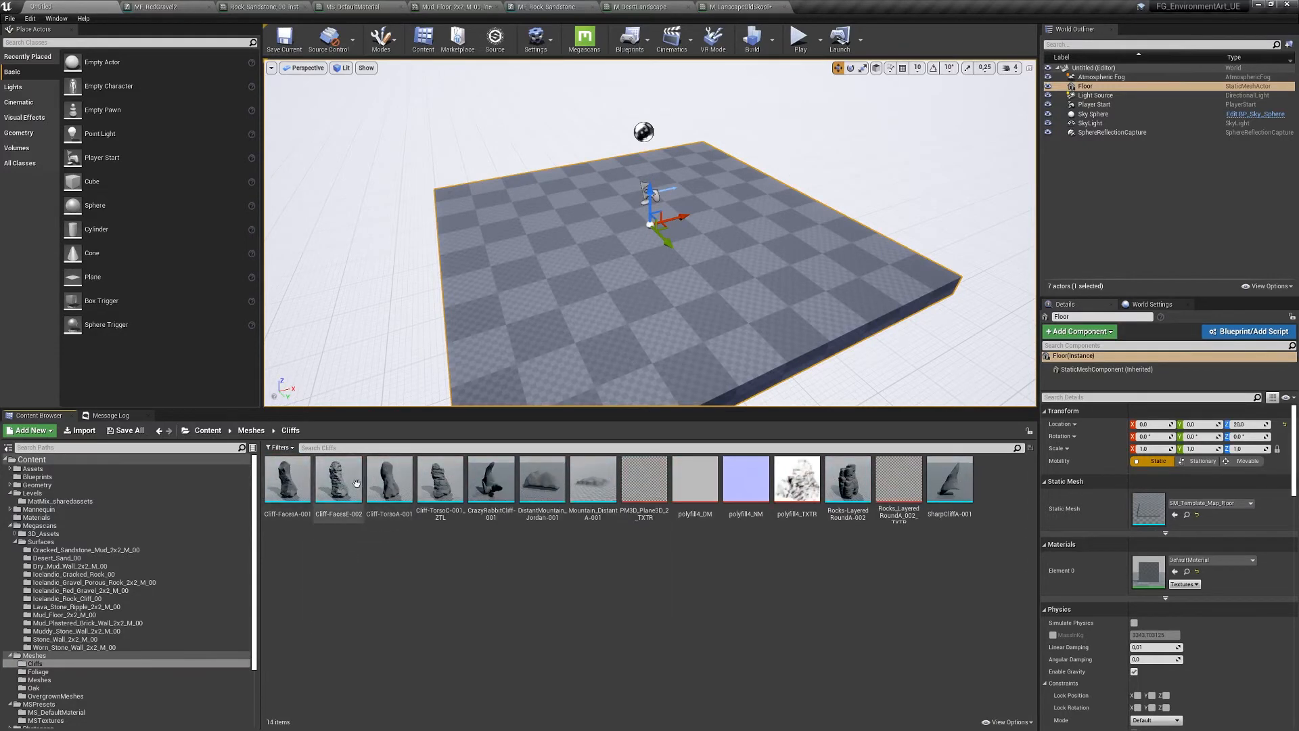
{"action": "left_click_drag", "start_coordinate": [380, 489], "coordinate": [647, 203]}
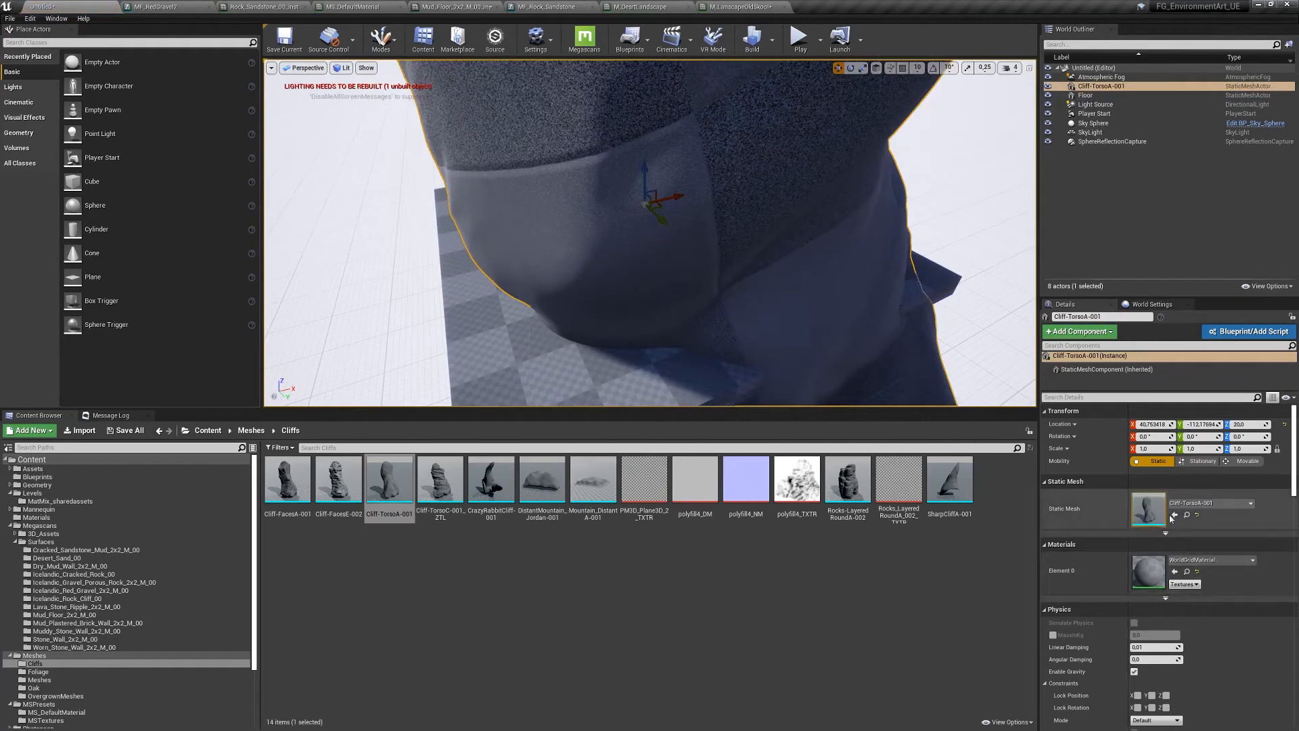
{"action": "left_click", "coordinate": [1151, 449]}
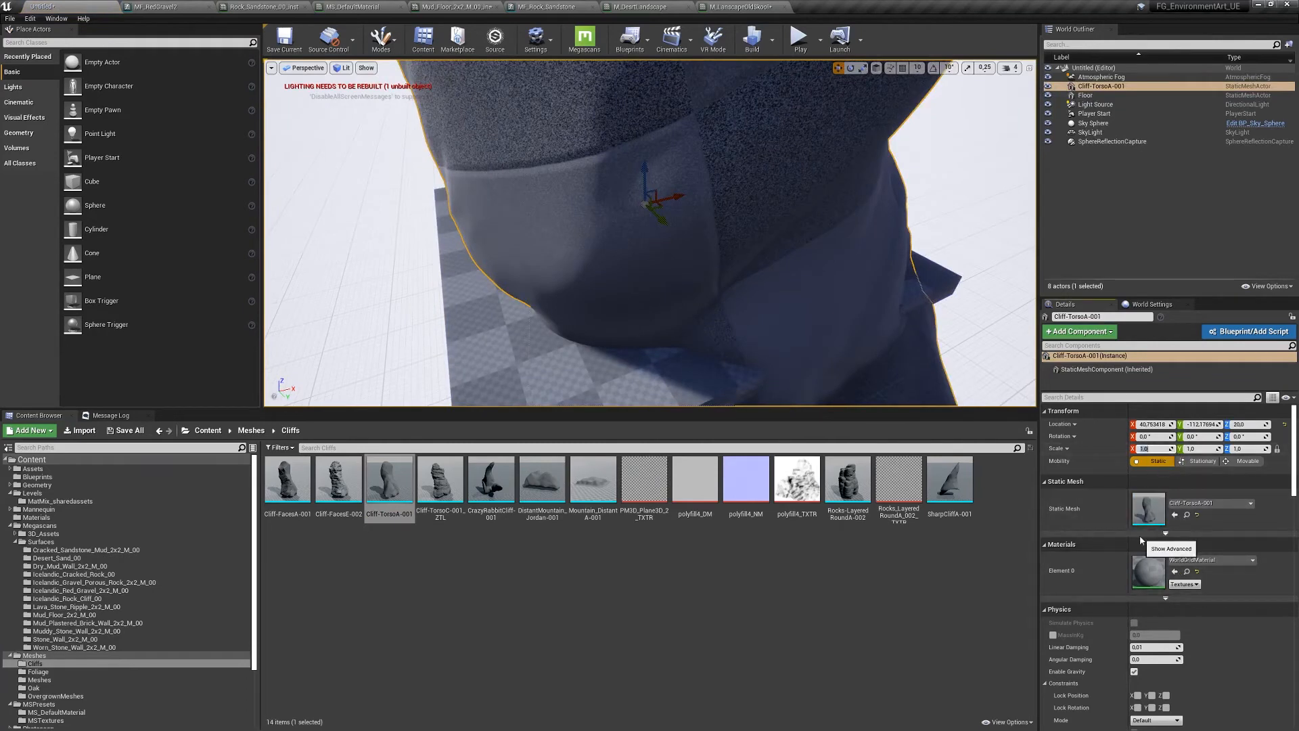
{"action": "type", "text": "0,5"}
{"action": "key", "text": "Return"}
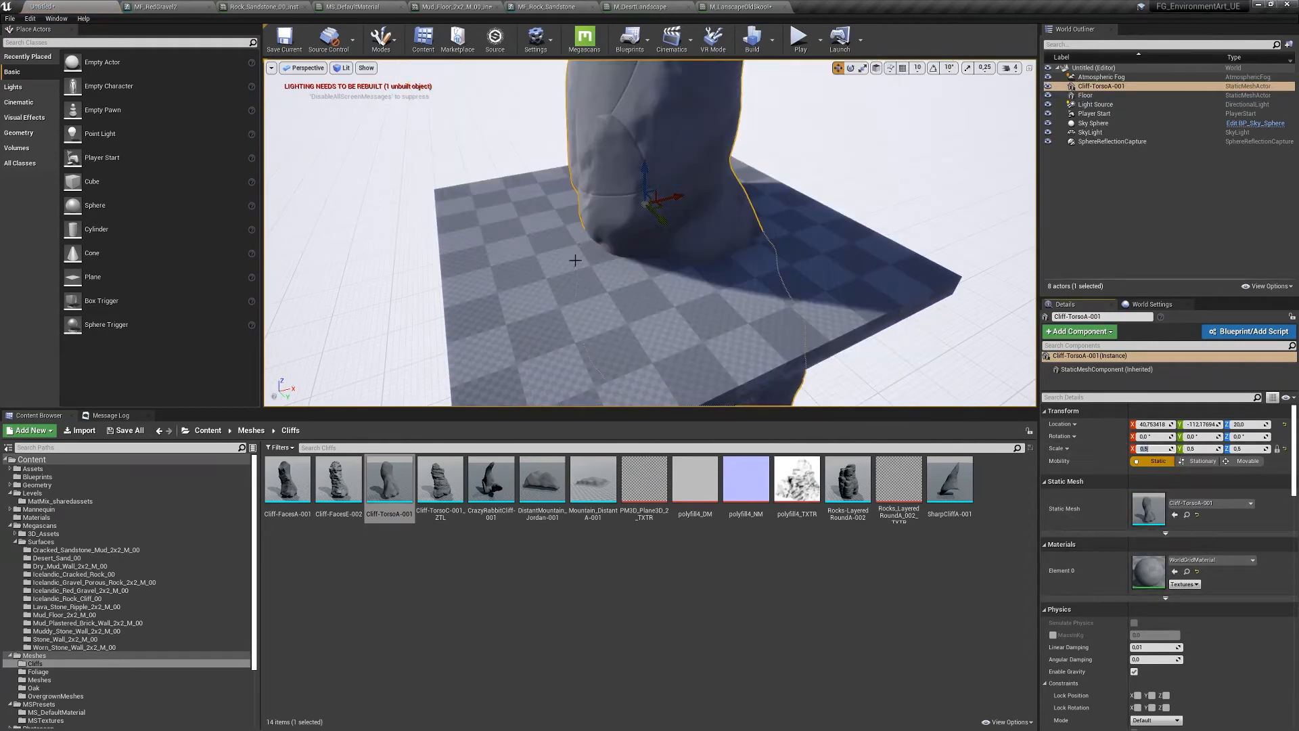
- Raise the cliff rock and slide it sideways, then deselect it
{"action": "left_click_drag", "start_coordinate": [575, 255], "coordinate": [607, 331]}
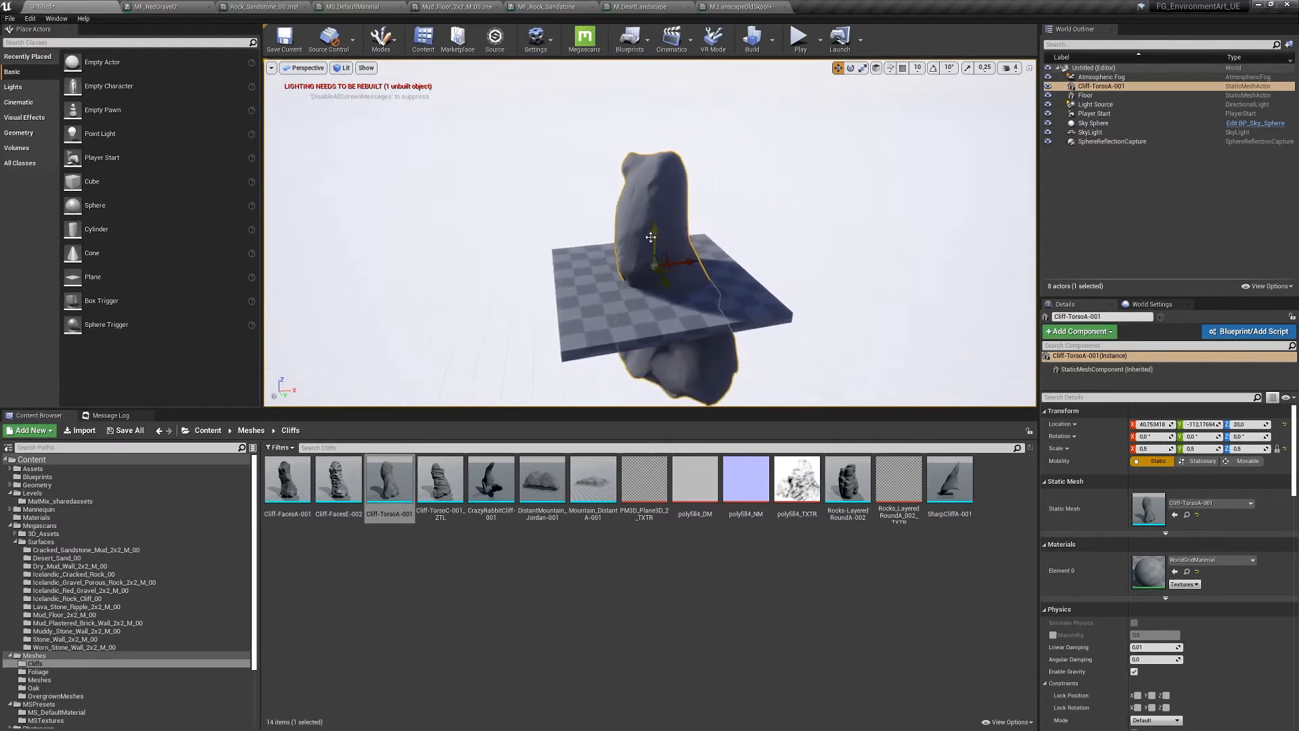
{"action": "left_click_drag", "start_coordinate": [654, 232], "coordinate": [634, 166]}
{"action": "left_click_drag", "start_coordinate": [634, 166], "coordinate": [751, 159], "text": "alt"}
{"action": "right_click_drag", "start_coordinate": [649, 233], "coordinate": [714, 237]}
{"action": "key", "text": "Escape"}
{"action": "mouse_move", "coordinate": [644, 272]}
{"action": "right_mouse_down"}
{"action": "mouse_move", "coordinate": [651, 257]}
{"action": "mouse_move", "coordinate": [644, 271]}
{"action": "right_mouse_up"}
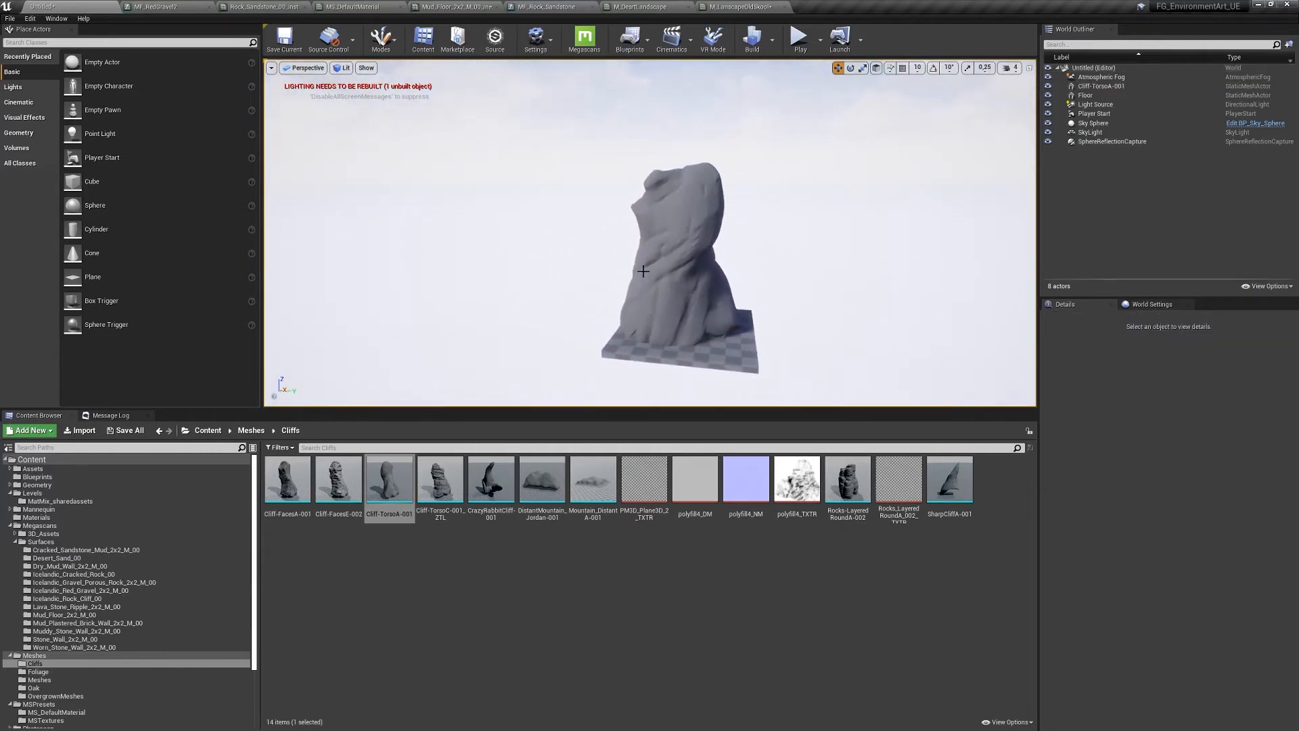
- Scale the floor under the rock up to about 8.42 times
{"action": "left_click", "coordinate": [731, 352]}
{"action": "key", "text": "r"}
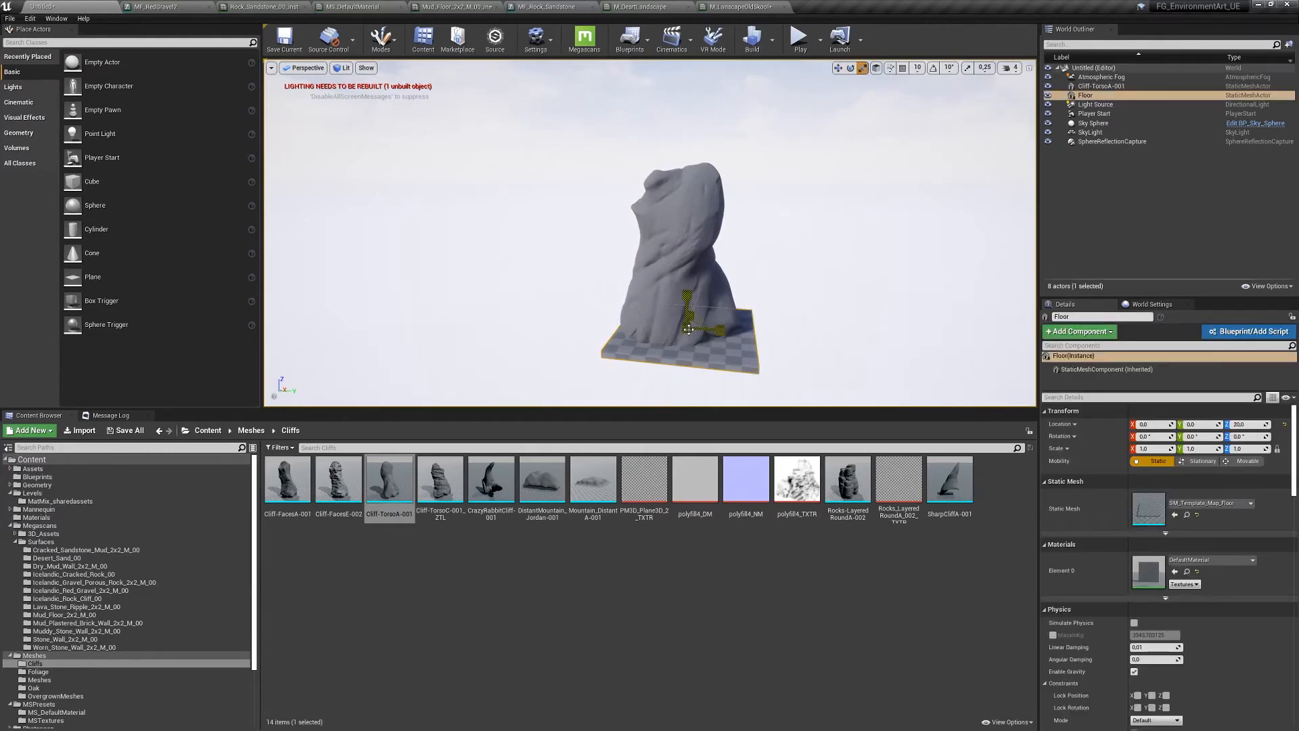
{"action": "left_click_drag", "start_coordinate": [688, 332], "coordinate": [717, 311]}
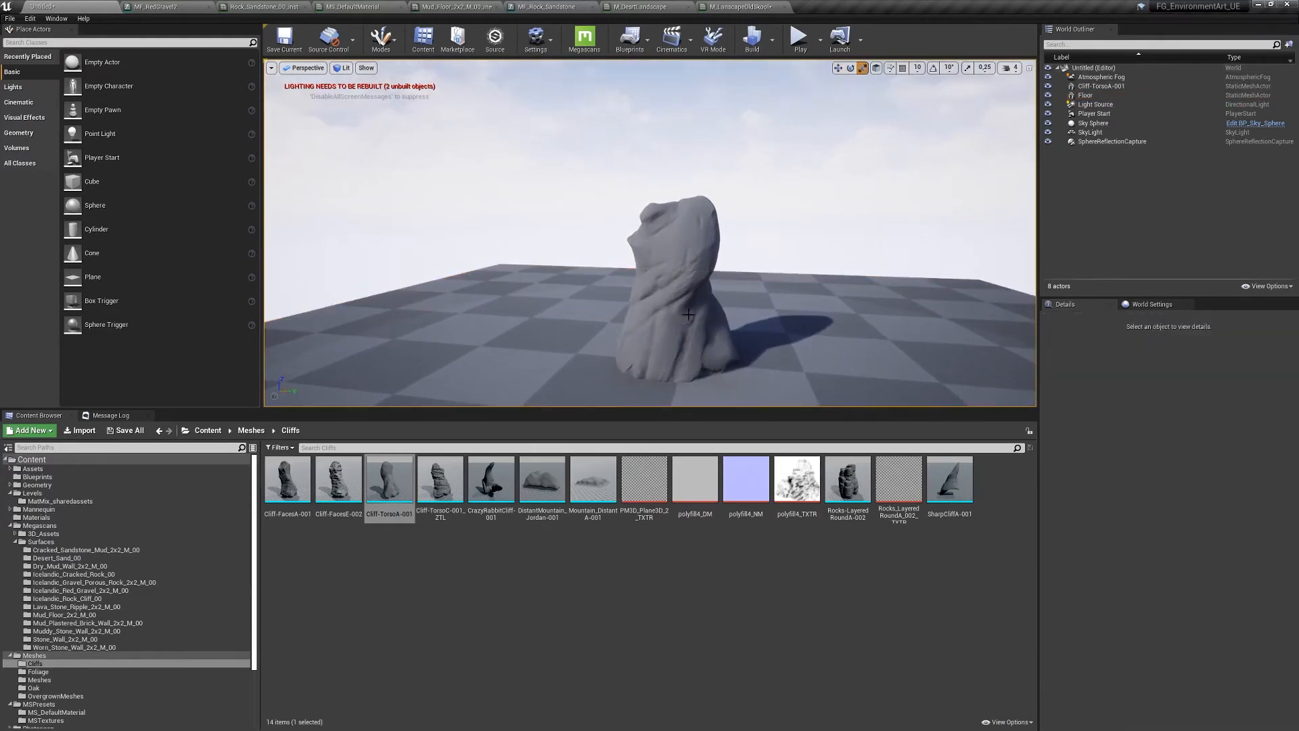
{"action": "right_click_drag", "start_coordinate": [688, 315], "coordinate": [679, 302]}
{"action": "key", "text": "w"}
{"action": "key", "text": "s"}
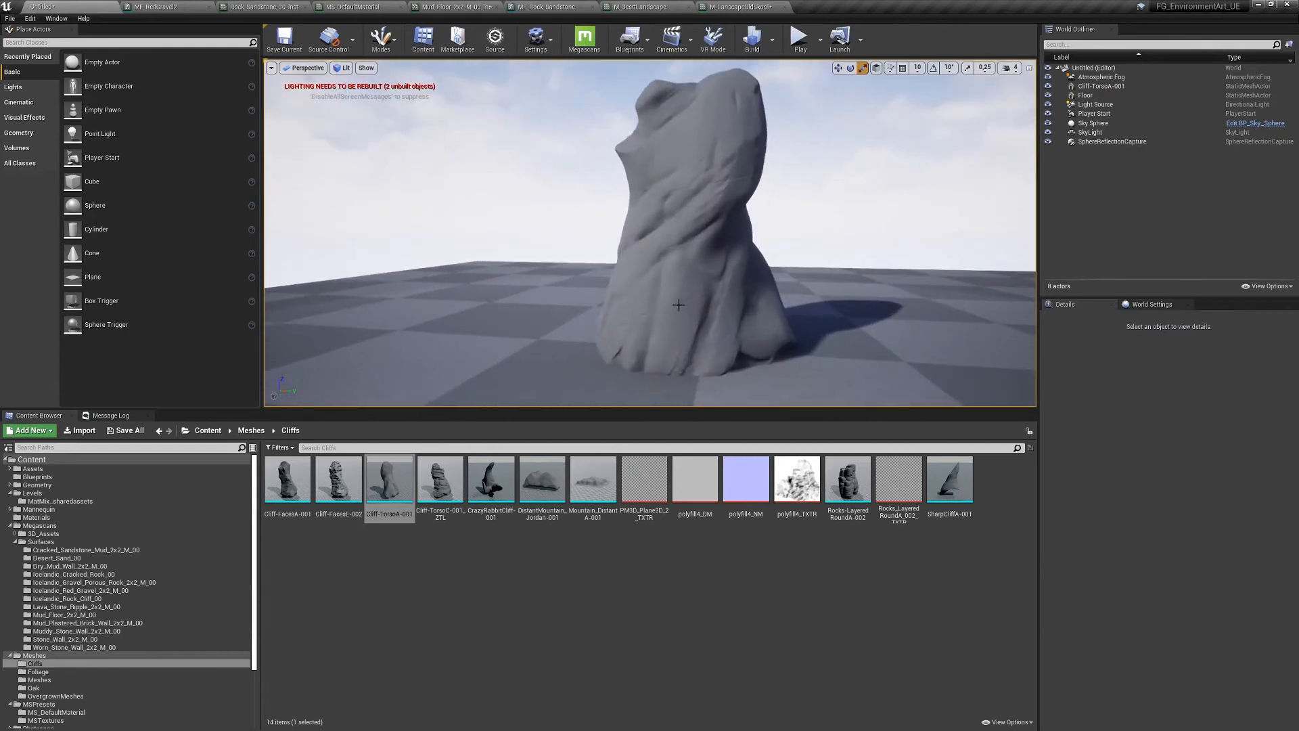
- Filter the Materials folder by 'reg' to pick M_RegularMix and select the cliff rock
{"action": "left_click", "coordinate": [36, 517]}
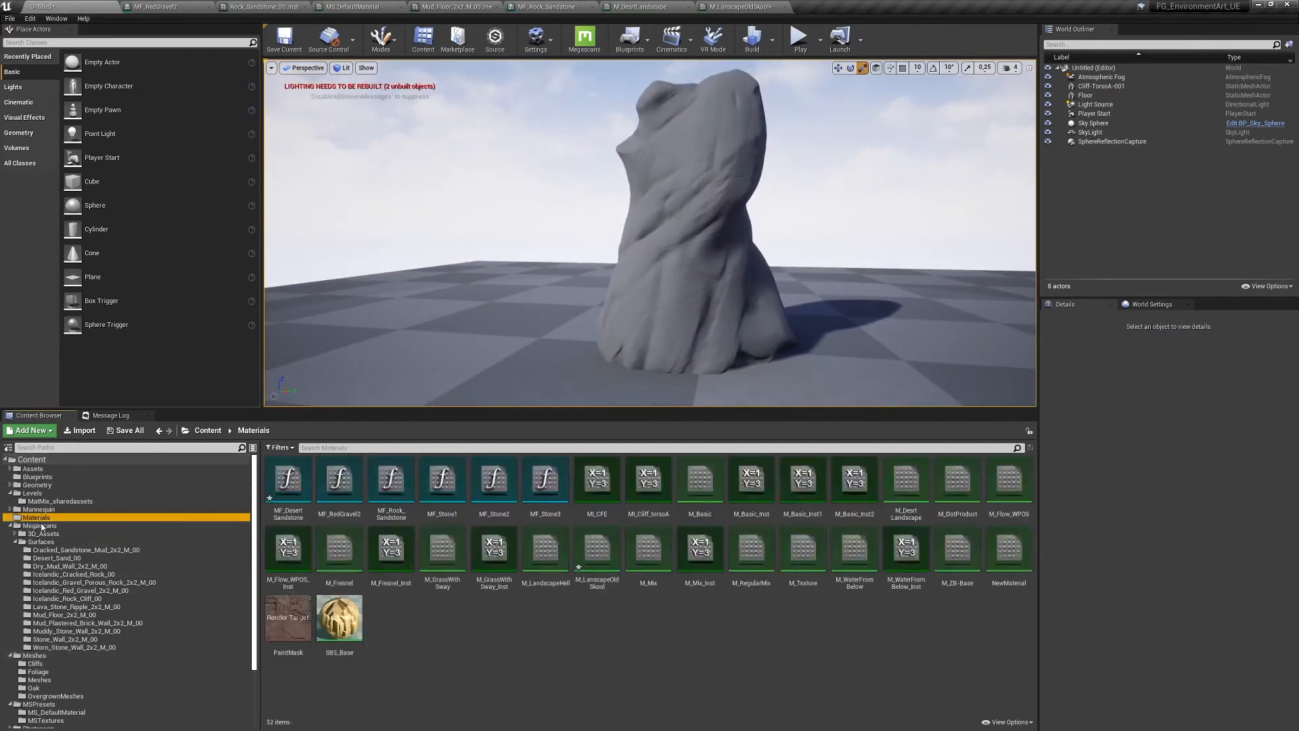
{"action": "left_click", "coordinate": [374, 448]}
{"action": "type", "text": "reg"}
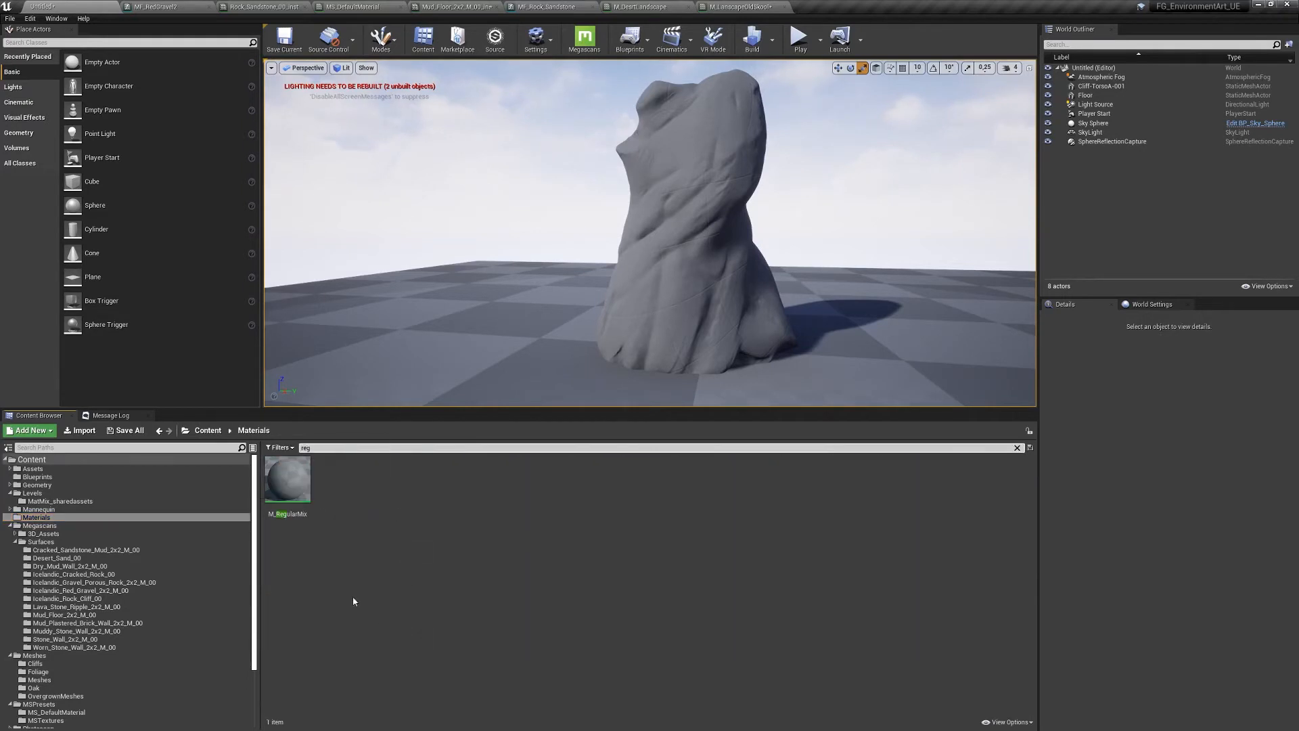
{"action": "left_click", "coordinate": [287, 480]}
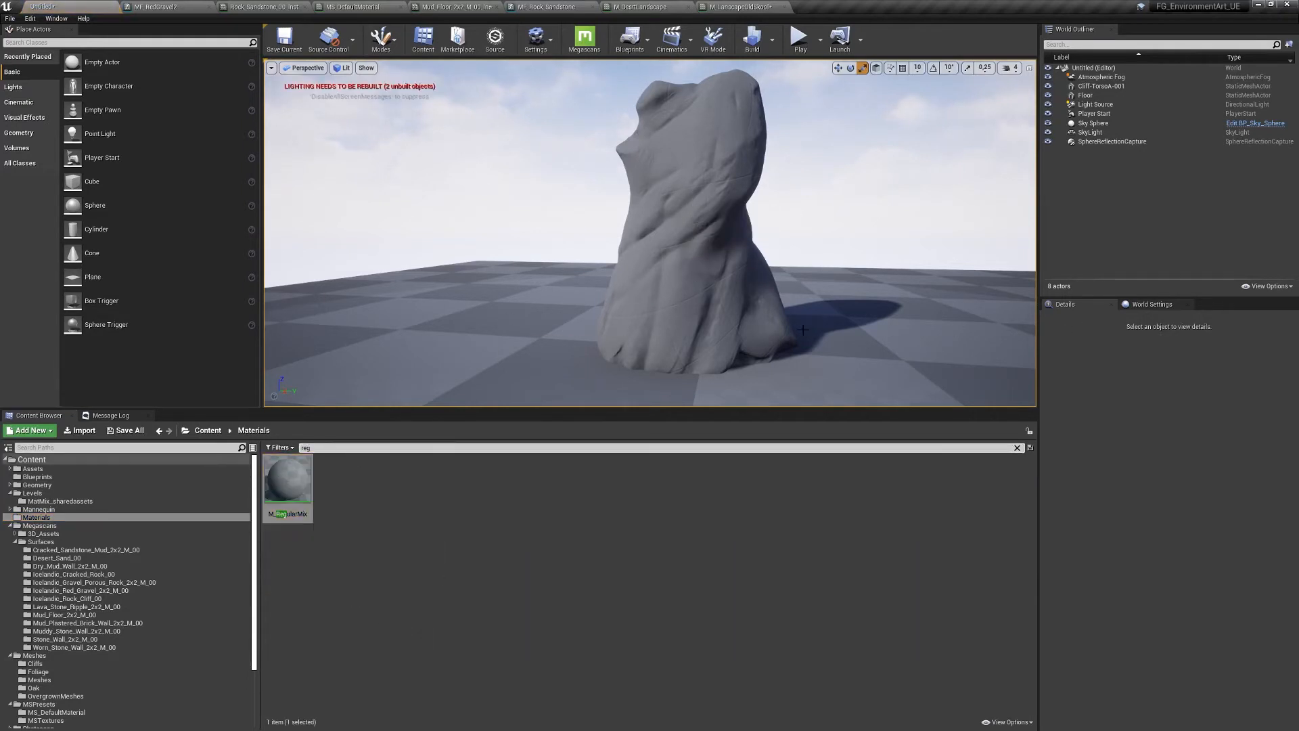
{"action": "left_click", "coordinate": [698, 214]}
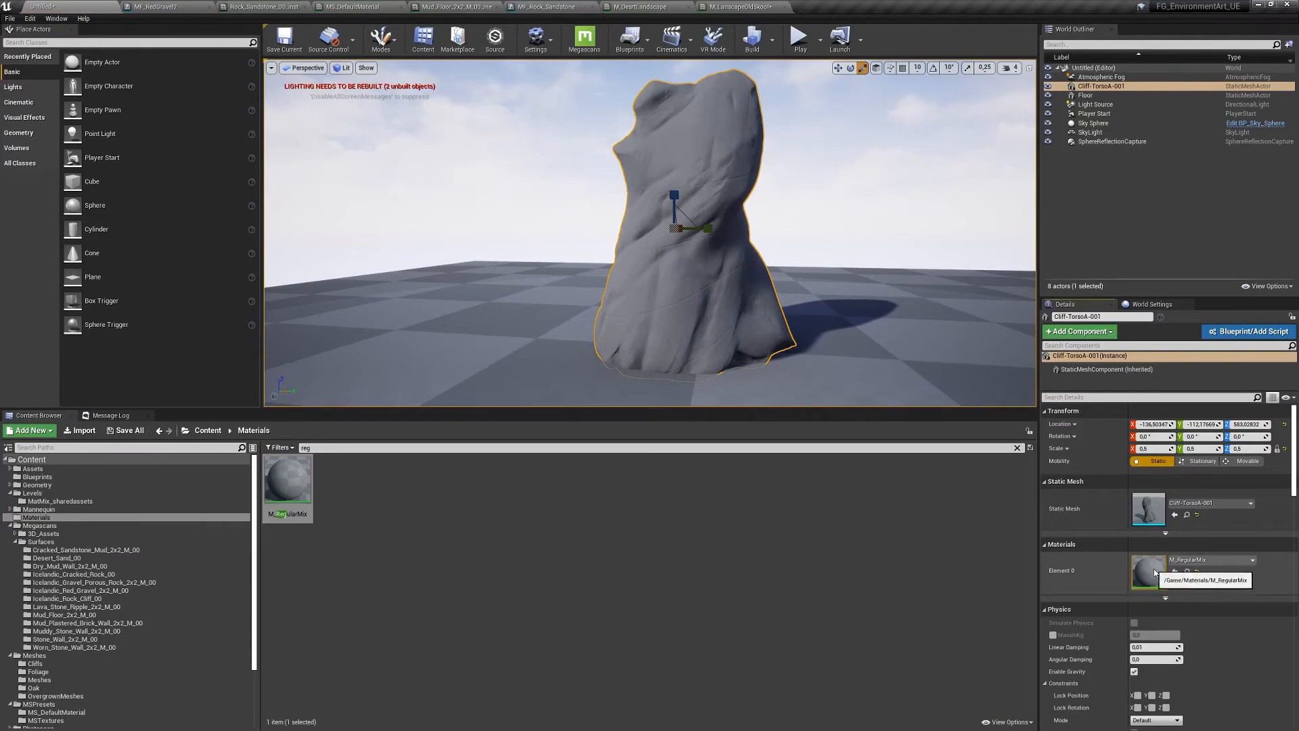
- Open M_RegularMix from the rock's Element 0 and add a Vertex Color node
{"action": "double_click", "coordinate": [1148, 571]}
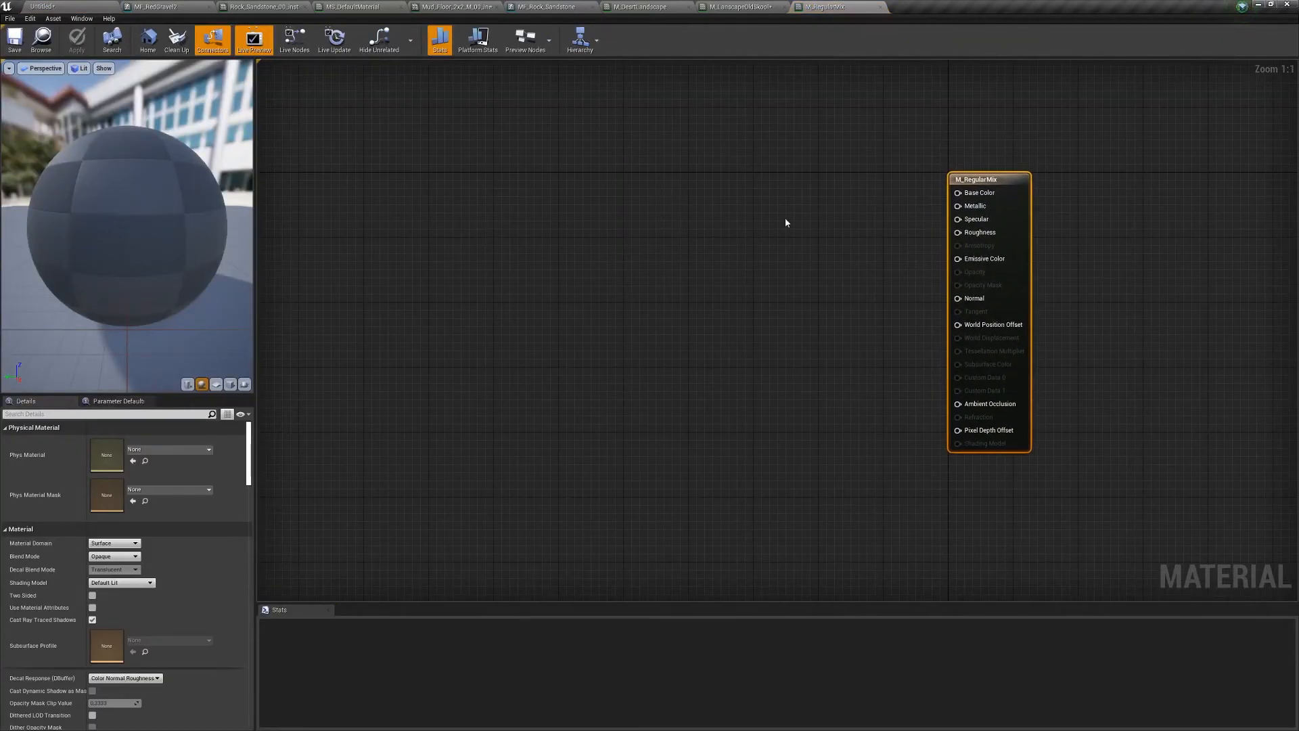
{"action": "scroll", "coordinate": [669, 243], "scroll_direction": "up", "scroll_amount": 2}
{"action": "scroll", "coordinate": [707, 265], "scroll_direction": "down", "scroll_amount": 3}
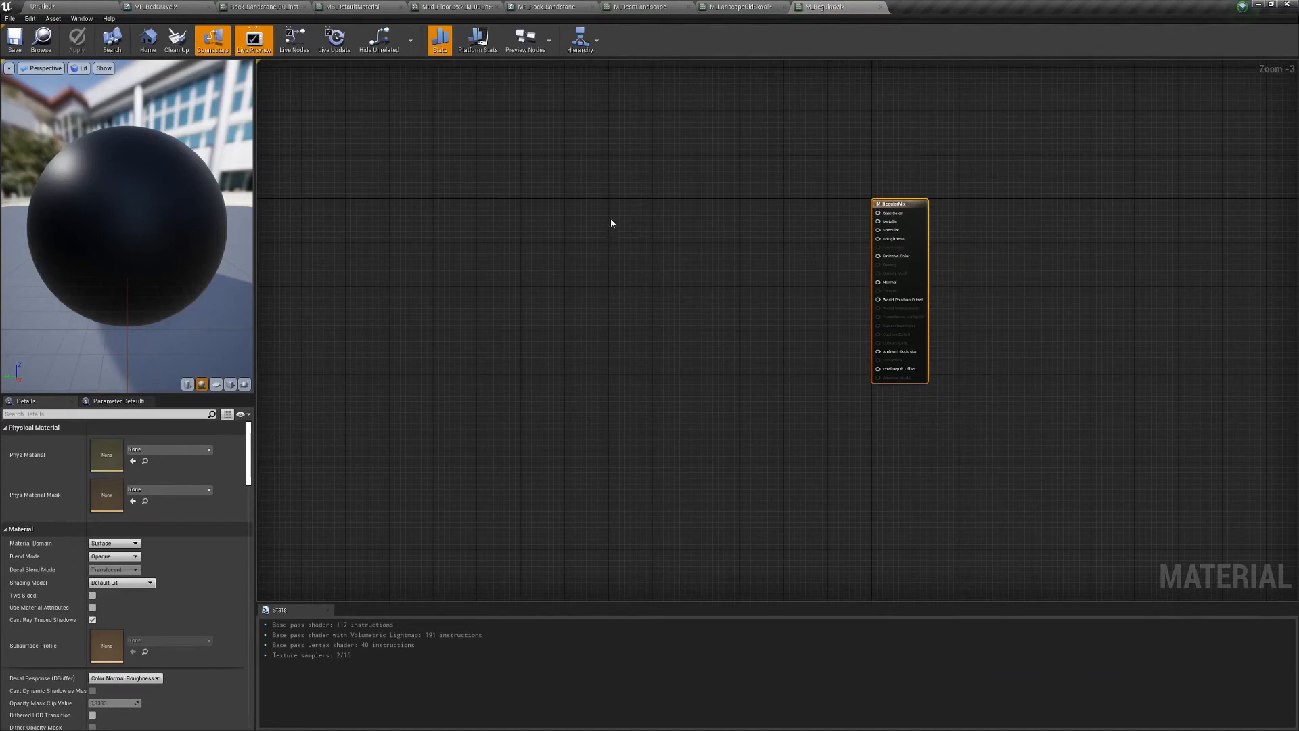
{"action": "right_click", "coordinate": [556, 287]}
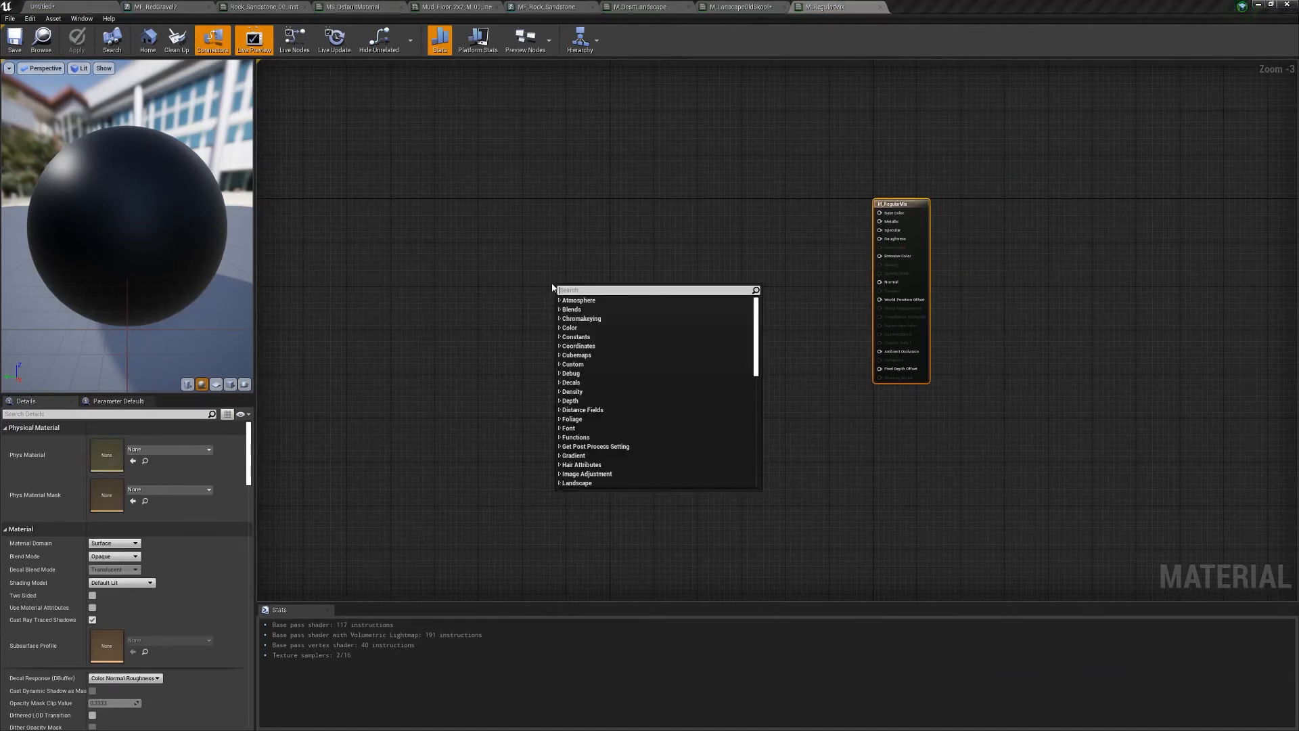
{"action": "type", "text": "vertex color"}
{"action": "key", "text": "Return"}
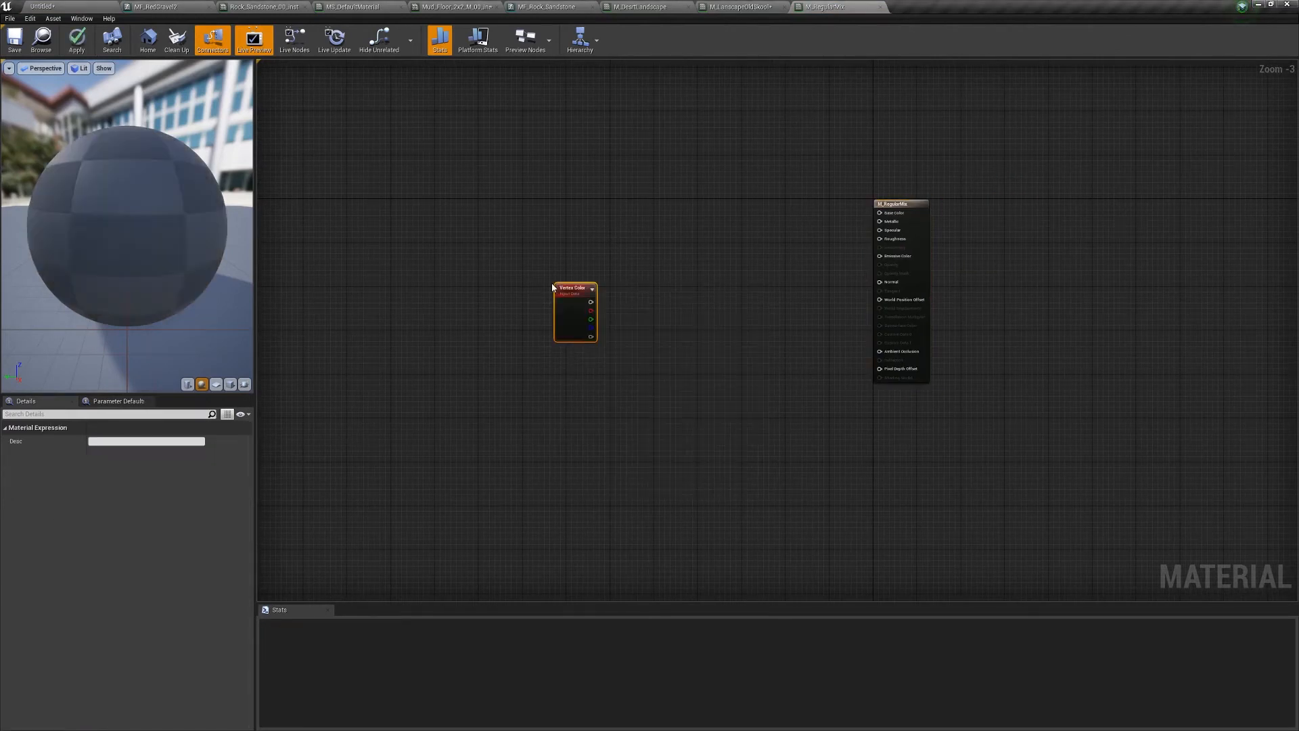
- Add two Constant3Vector colour nodes beside the Vertex Color node and select the top one
{"action": "mouse_move", "coordinate": [561, 286]}
{"action": "left_mouse_down"}
{"action": "mouse_move", "coordinate": [546, 312]}
{"action": "mouse_move", "coordinate": [556, 300]}
{"action": "left_mouse_up"}
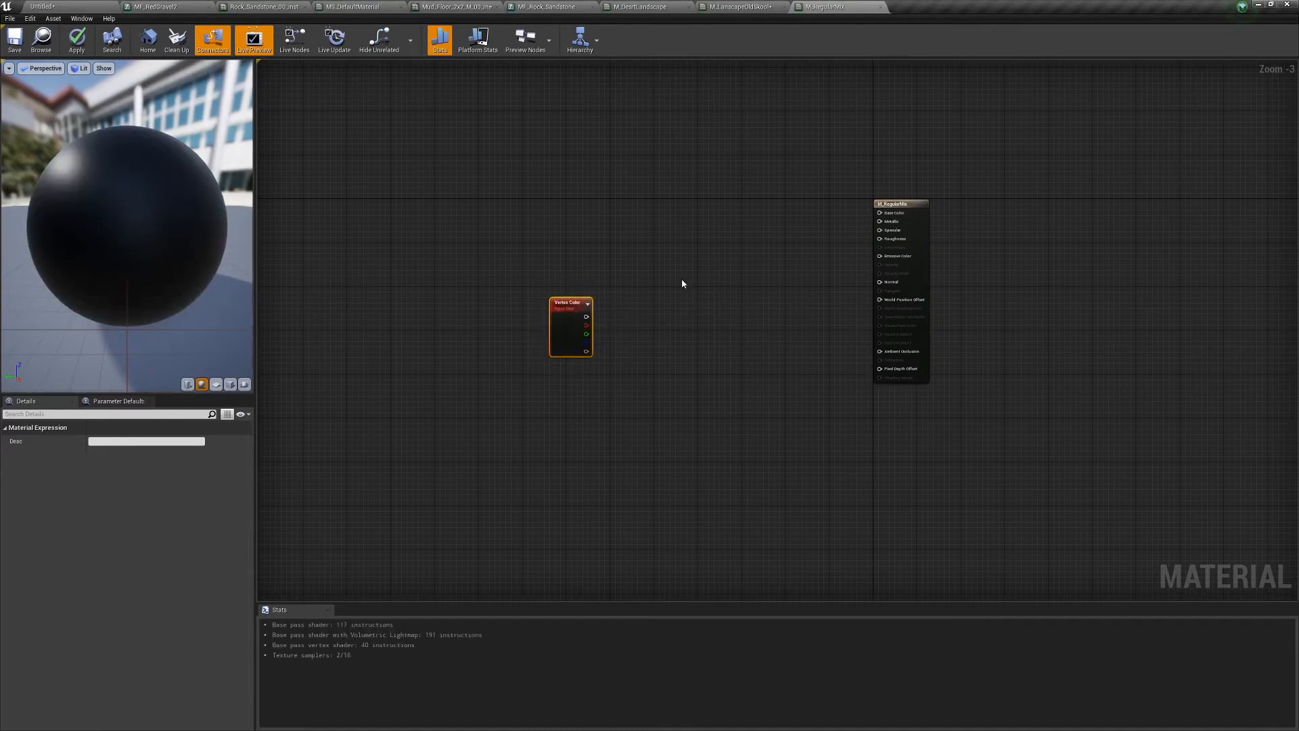
{"action": "right_click_drag", "start_coordinate": [630, 257], "coordinate": [671, 270]}
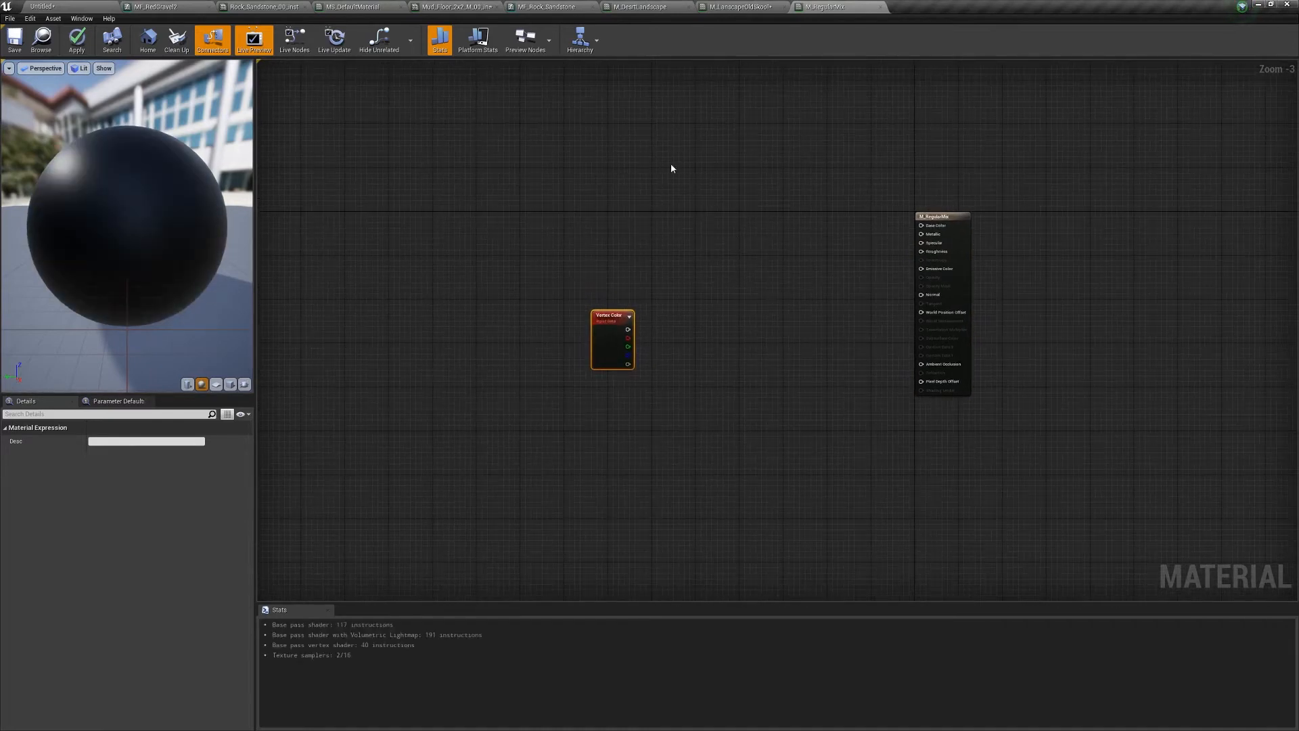
{"action": "left_click", "coordinate": [671, 169]}
{"action": "left_click", "coordinate": [674, 232]}
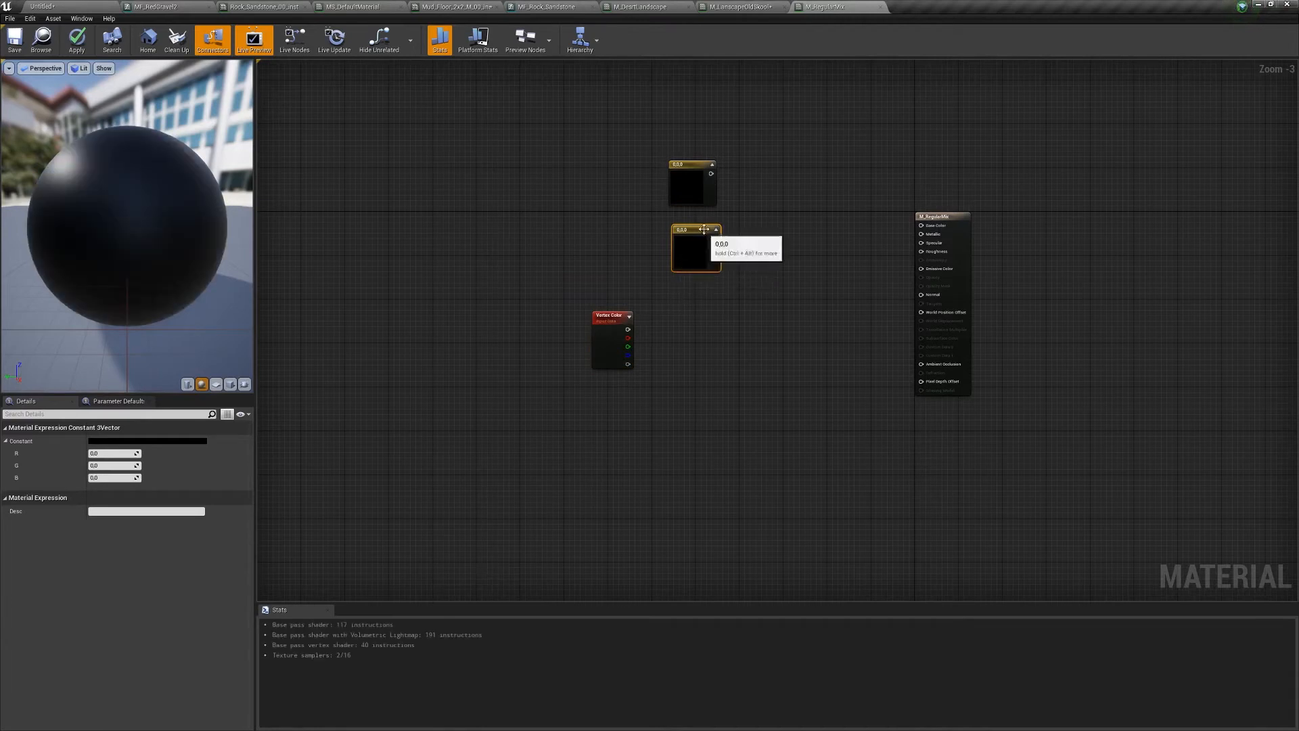
{"action": "left_click_drag", "start_coordinate": [637, 138], "coordinate": [756, 279]}
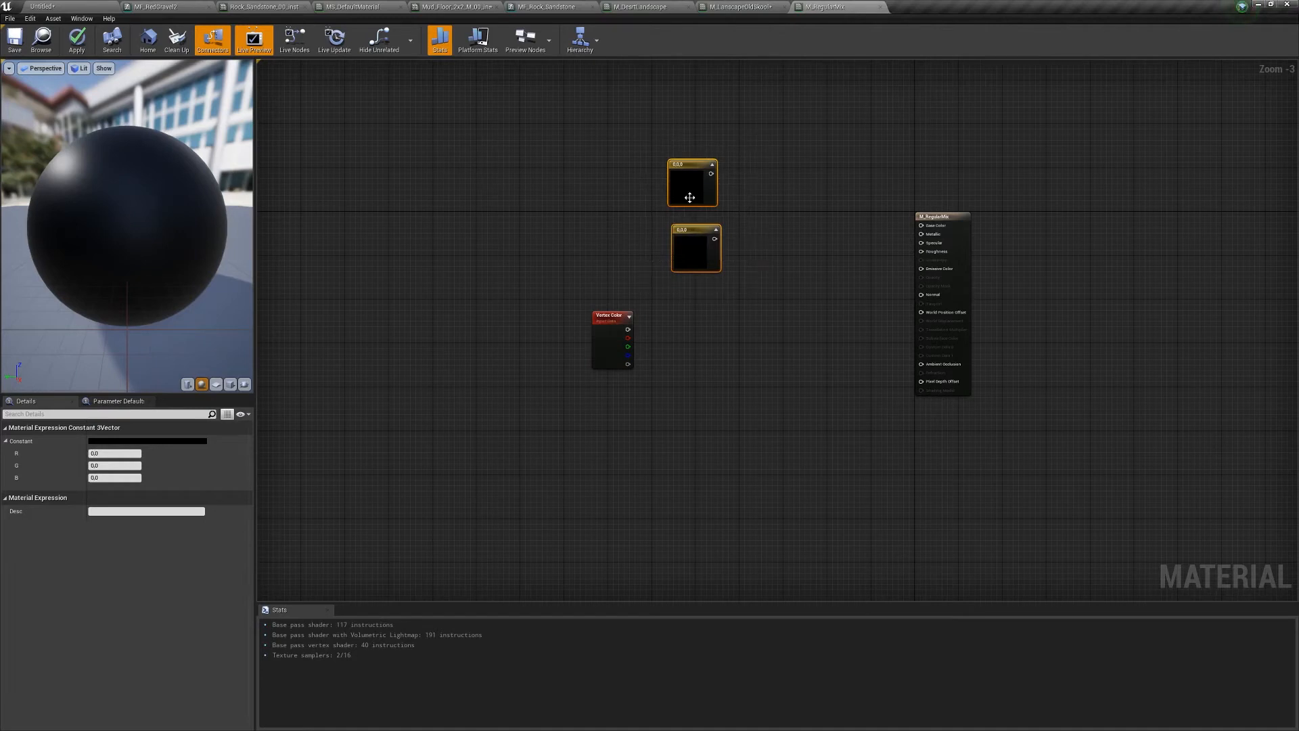
{"action": "left_click", "coordinate": [648, 215]}
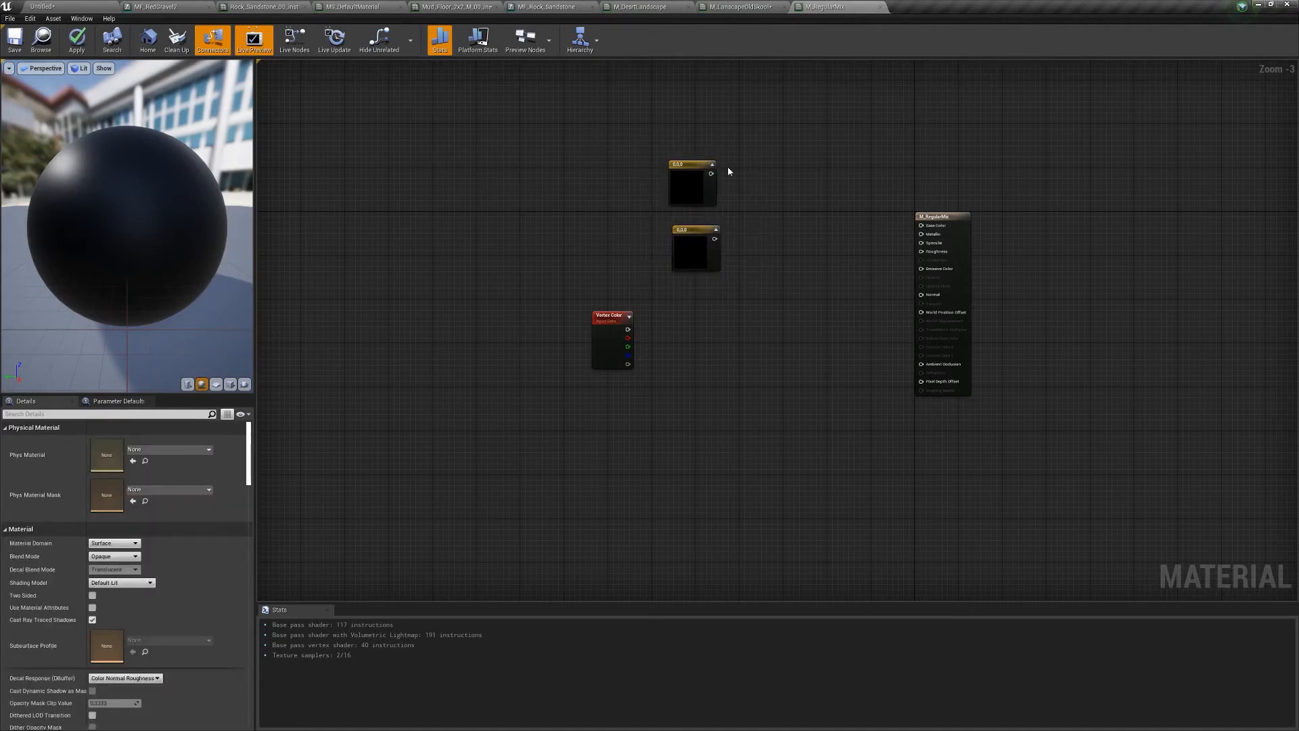
{"action": "left_click", "coordinate": [697, 181]}
- Set the top constant's colour to brown in the Color Picker
{"action": "left_click", "coordinate": [145, 440]}
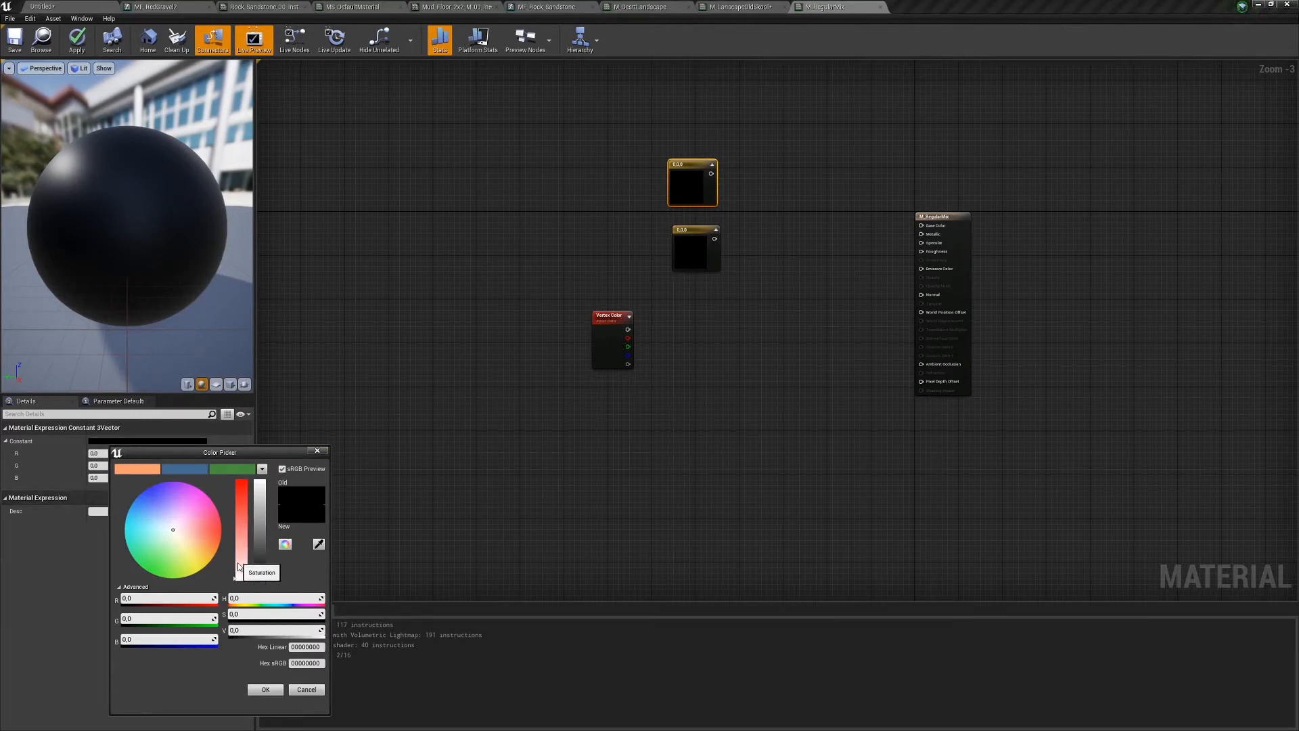
{"action": "left_click_drag", "start_coordinate": [241, 561], "coordinate": [242, 479]}
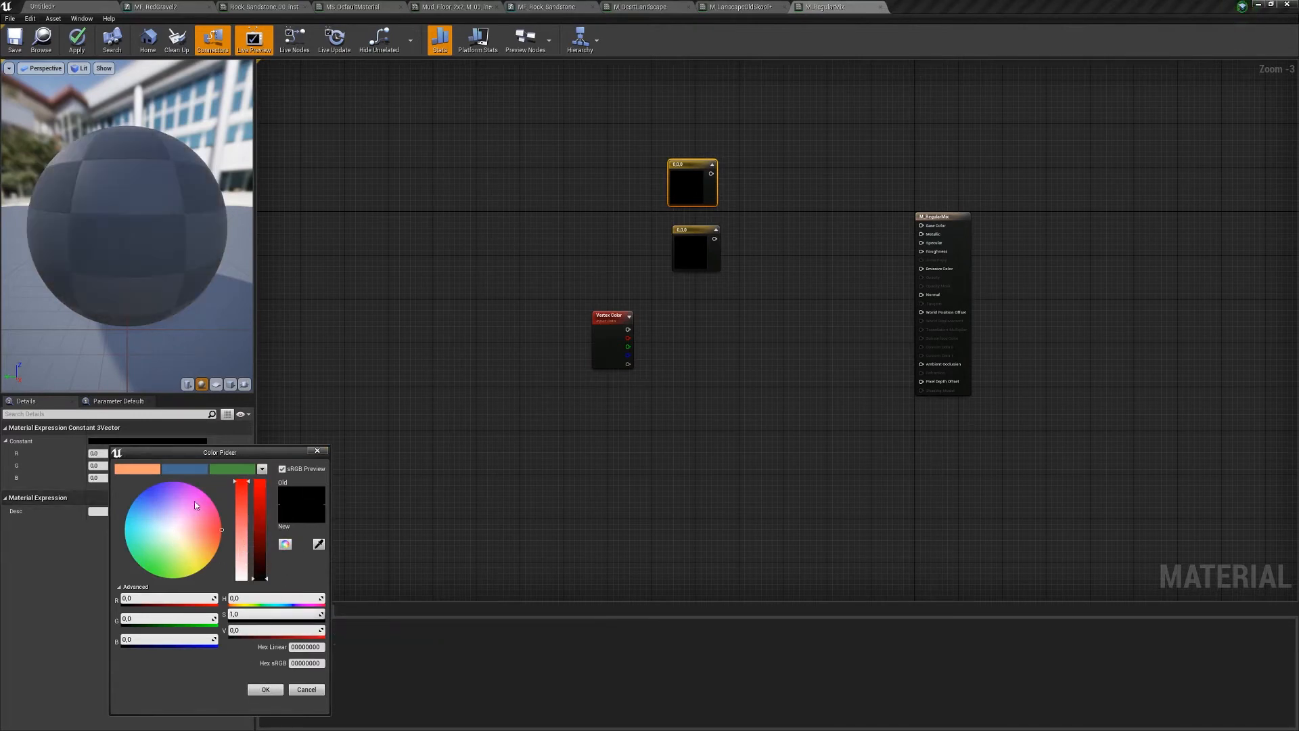
{"action": "mouse_move", "coordinate": [169, 521]}
{"action": "left_mouse_down"}
{"action": "mouse_move", "coordinate": [151, 512]}
{"action": "mouse_move", "coordinate": [180, 559]}
{"action": "left_mouse_up"}
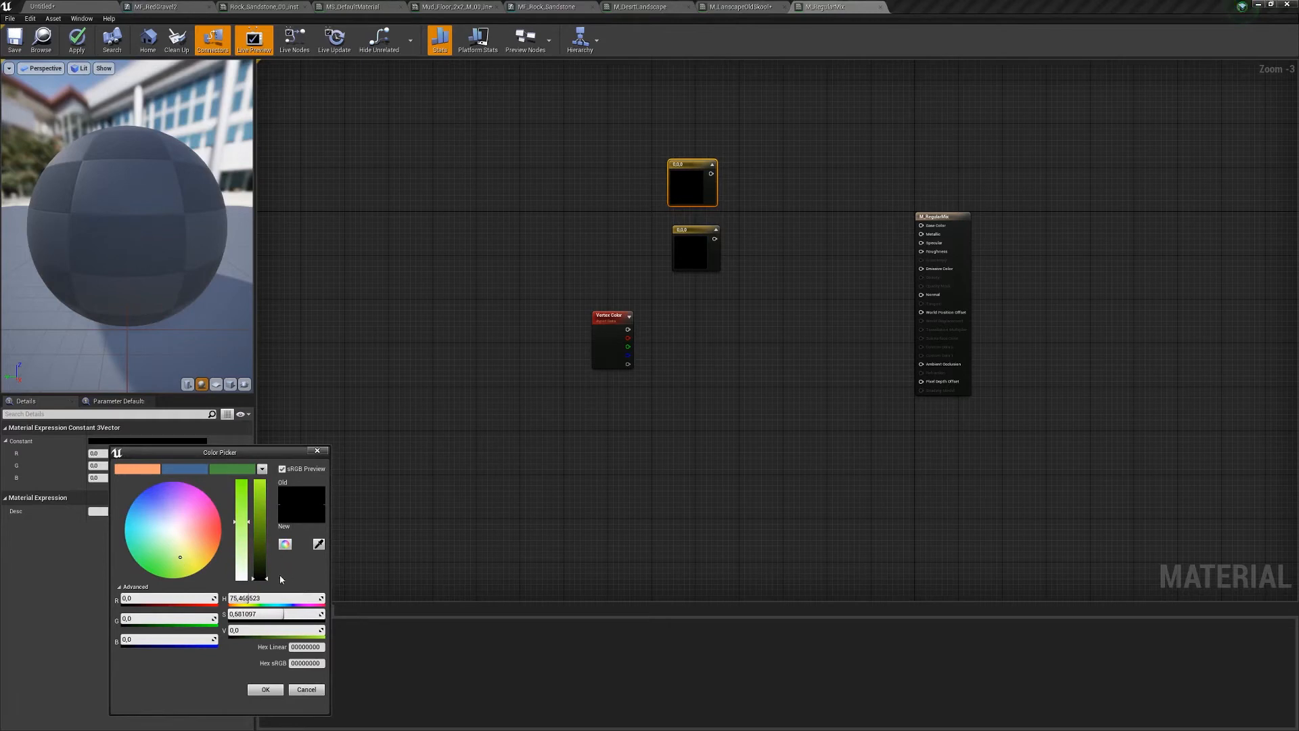
{"action": "mouse_move", "coordinate": [260, 578]}
{"action": "left_mouse_down"}
{"action": "mouse_move", "coordinate": [259, 520]}
{"action": "mouse_move", "coordinate": [259, 561]}
{"action": "left_mouse_up"}
{"action": "mouse_move", "coordinate": [161, 556]}
{"action": "left_mouse_down"}
{"action": "mouse_move", "coordinate": [148, 559]}
{"action": "mouse_move", "coordinate": [179, 567]}
{"action": "mouse_move", "coordinate": [203, 552]}
{"action": "mouse_move", "coordinate": [186, 565]}
{"action": "mouse_move", "coordinate": [204, 541]}
{"action": "mouse_move", "coordinate": [259, 567]}
{"action": "left_mouse_up"}
{"action": "left_click", "coordinate": [266, 689]}
- Convert the brown constant into a vector parameter named BaseColor
{"action": "right_click", "coordinate": [688, 164]}
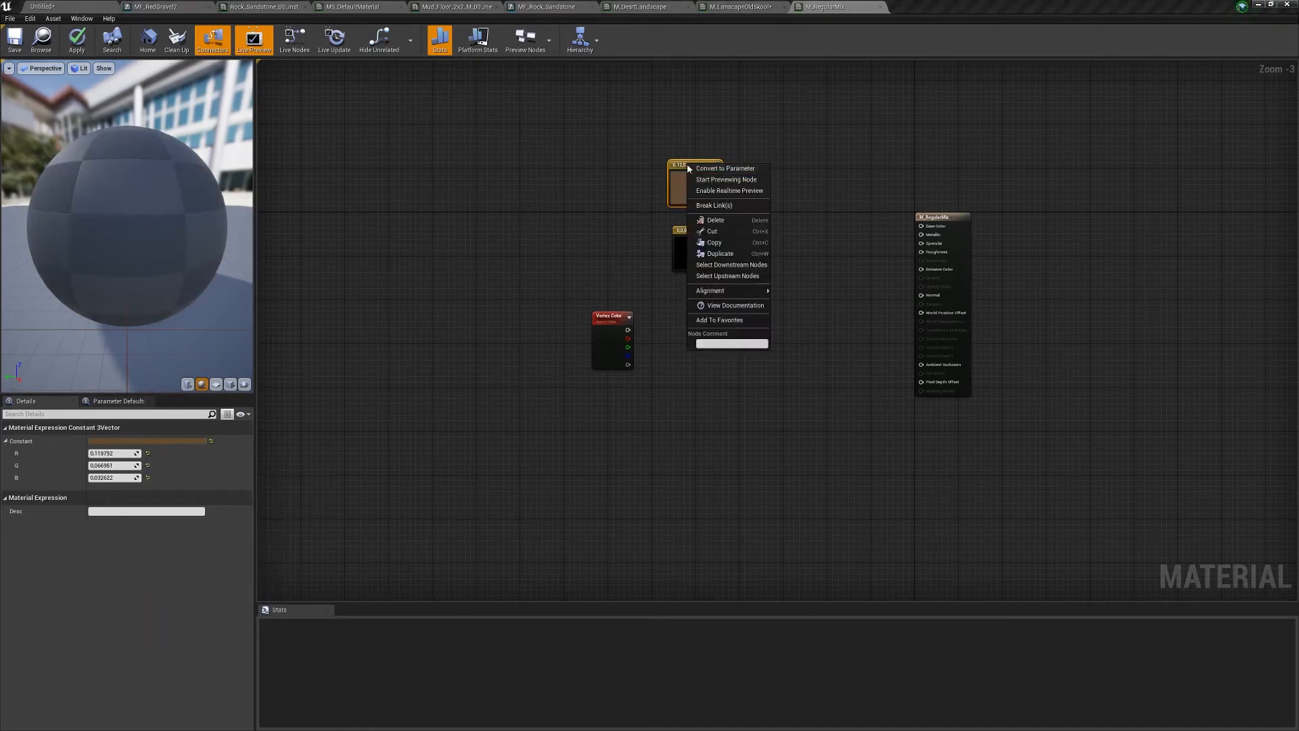
{"action": "left_click", "coordinate": [726, 169]}
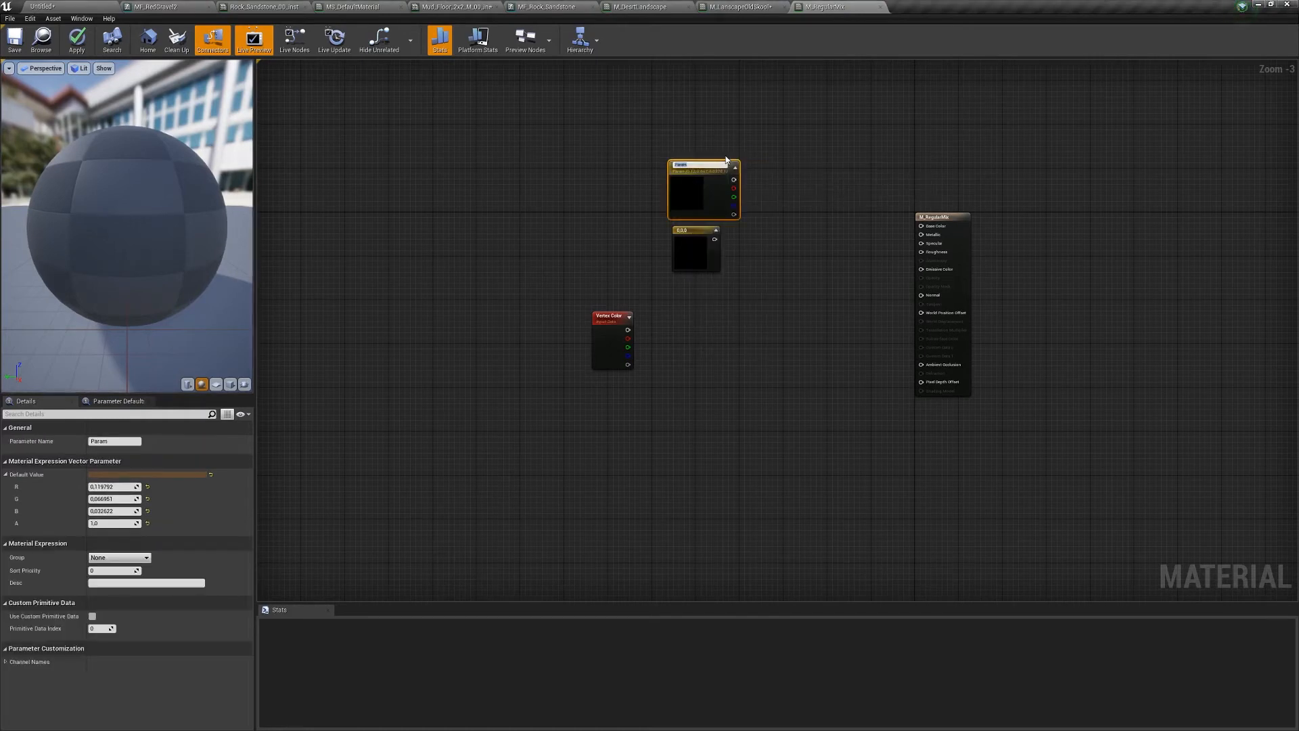
{"action": "type", "text": "Base"}
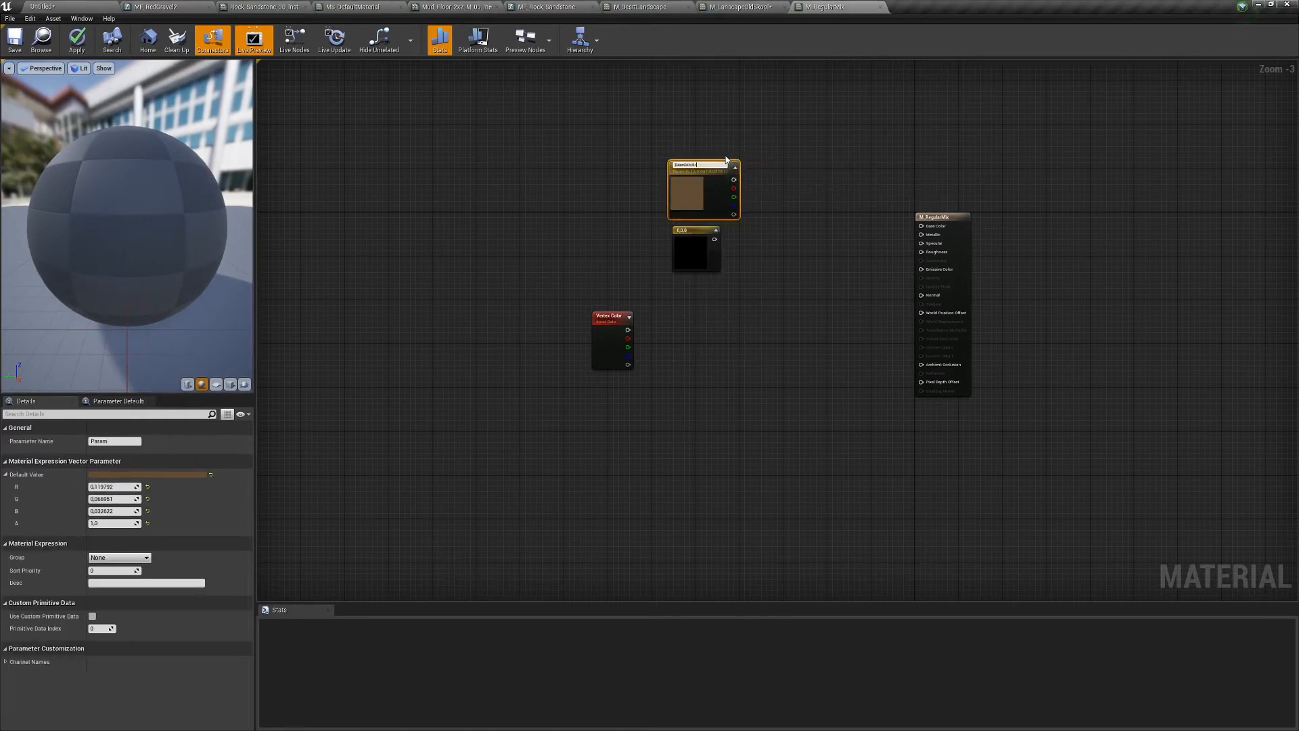
{"action": "type", "text": "Color"}
{"action": "key", "text": "Return"}
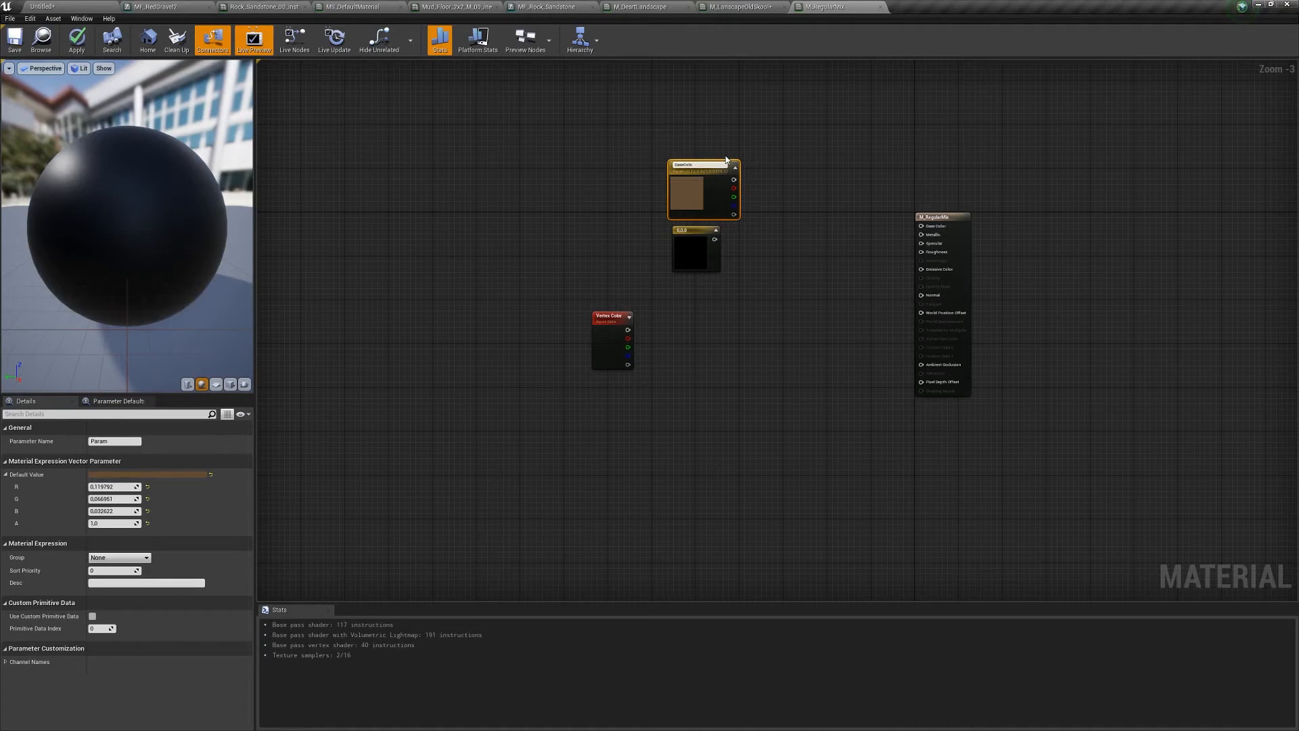
{"action": "scroll", "coordinate": [778, 331], "scroll_direction": "up", "scroll_amount": 2}
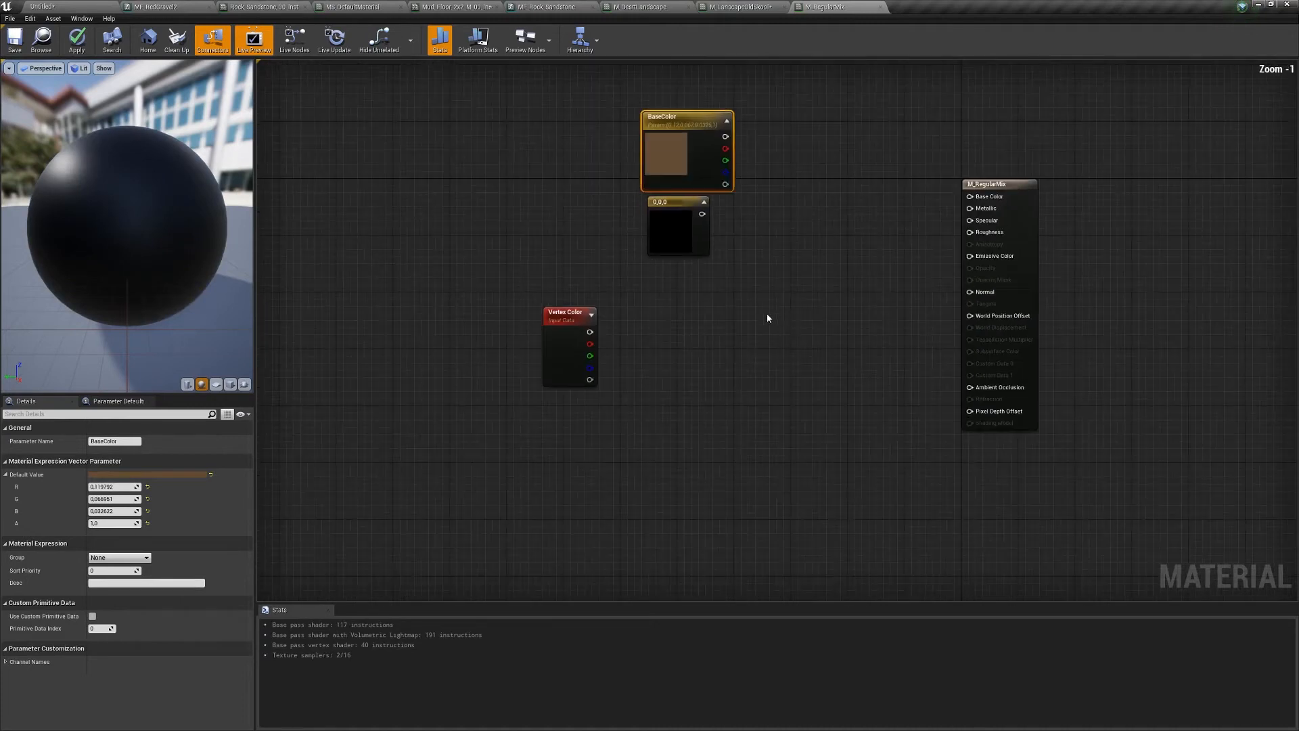
- Convert the black constant into a vector parameter named RedChannelColor
{"action": "right_click", "coordinate": [668, 201]}
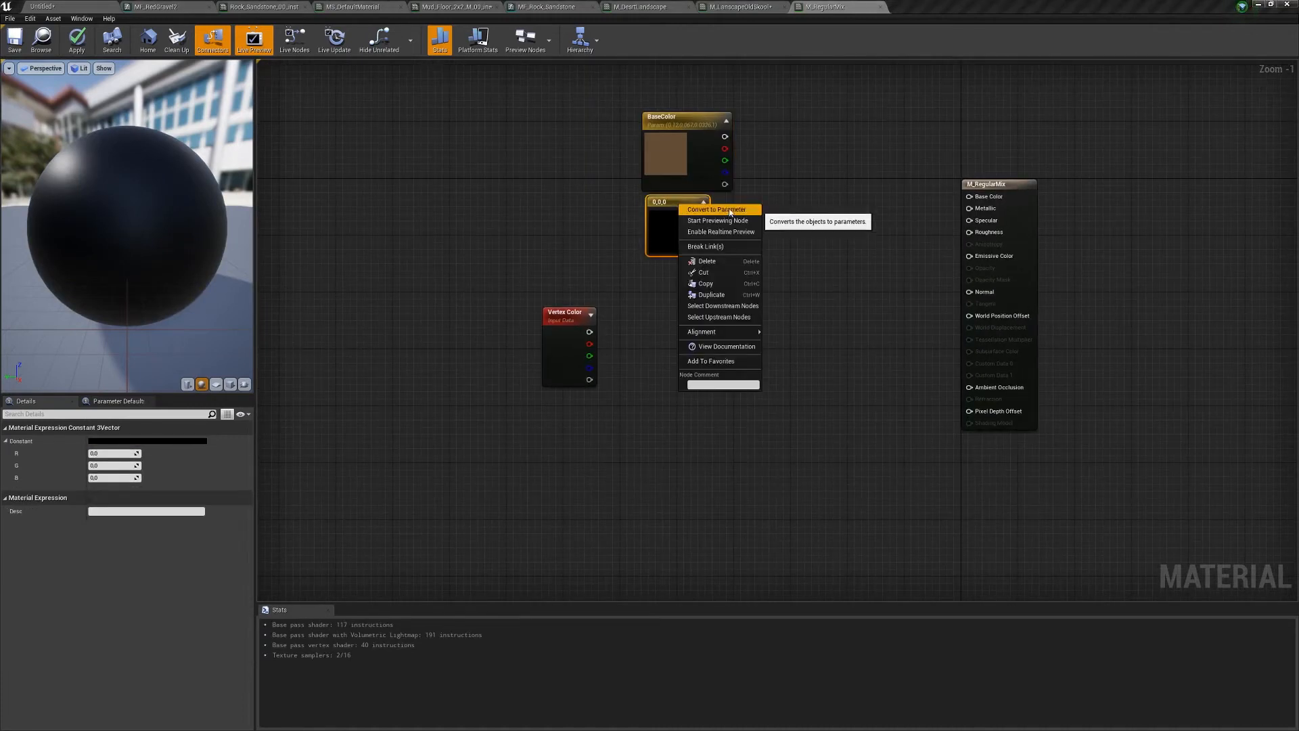
{"action": "left_click", "coordinate": [729, 213]}
{"action": "type", "text": "G"}
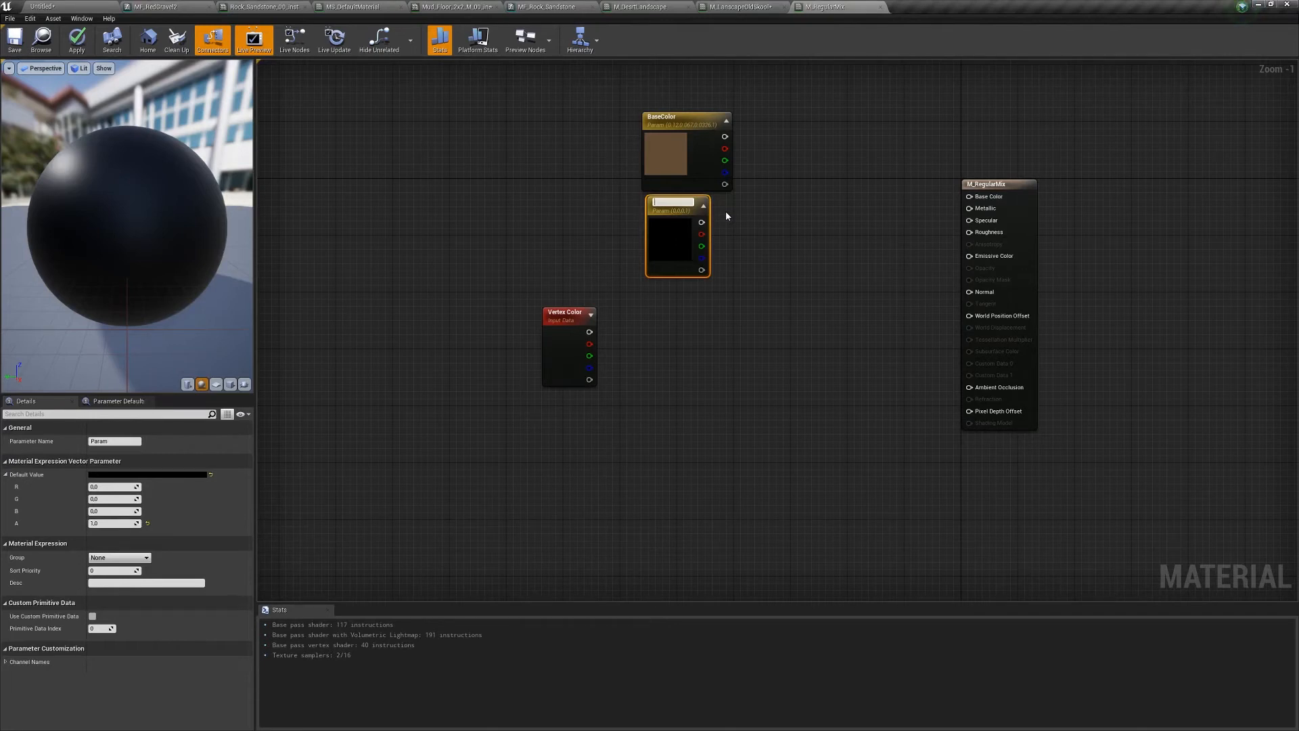
{"action": "type", "text": "RedChannel"}
{"action": "key", "text": "Return"}
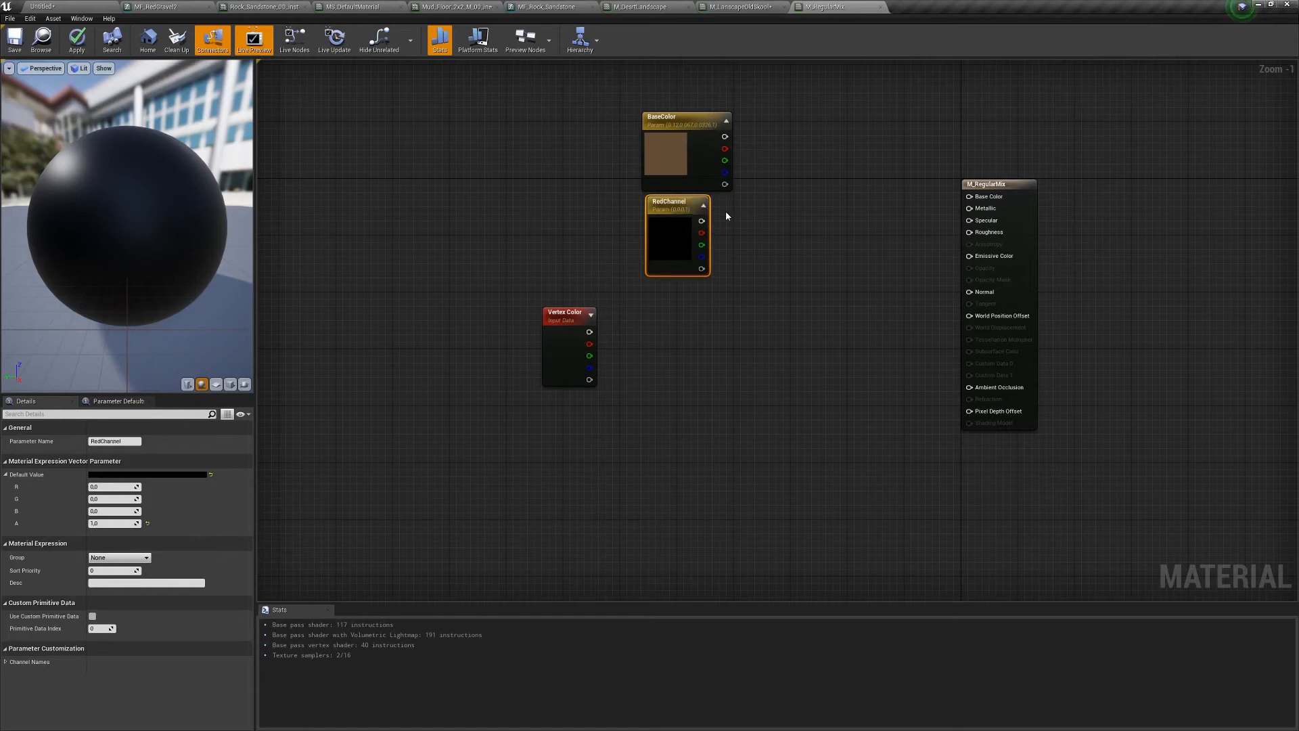
{"action": "double_click", "coordinate": [668, 198]}
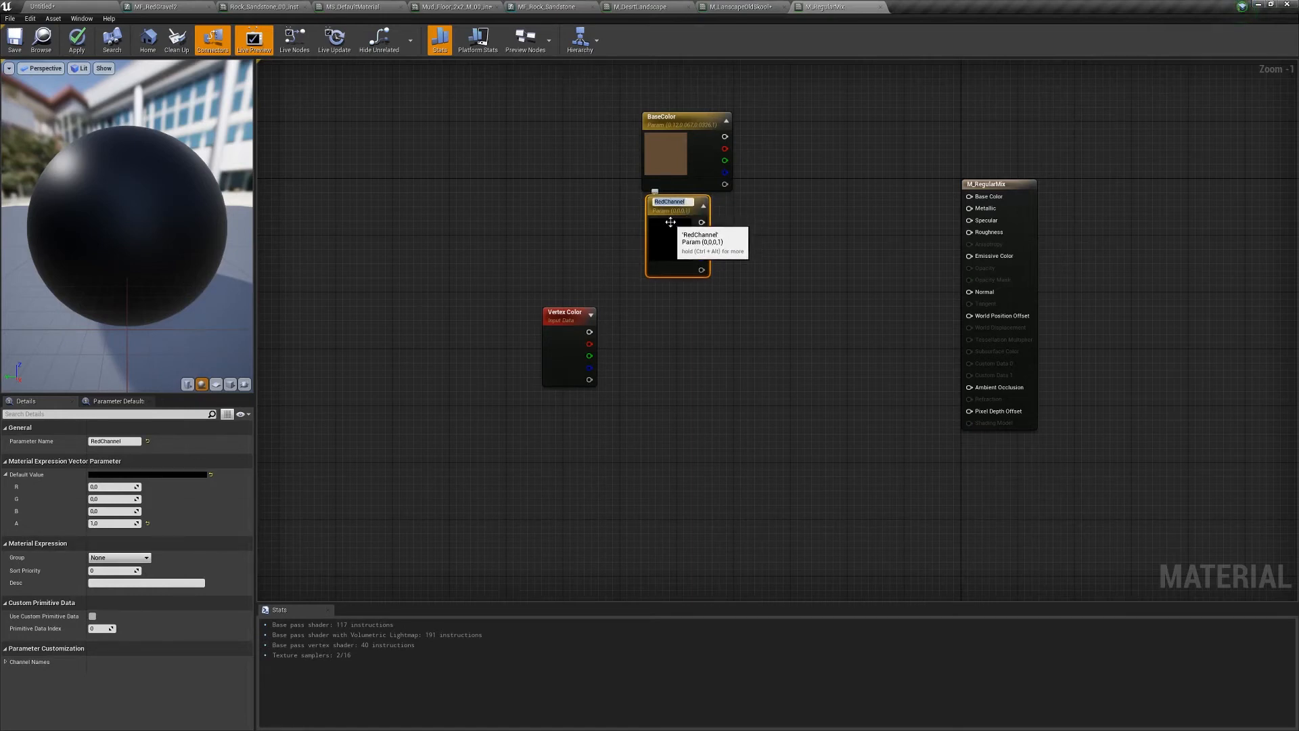
{"action": "type", "text": "Color"}
{"action": "key", "text": "Return"}
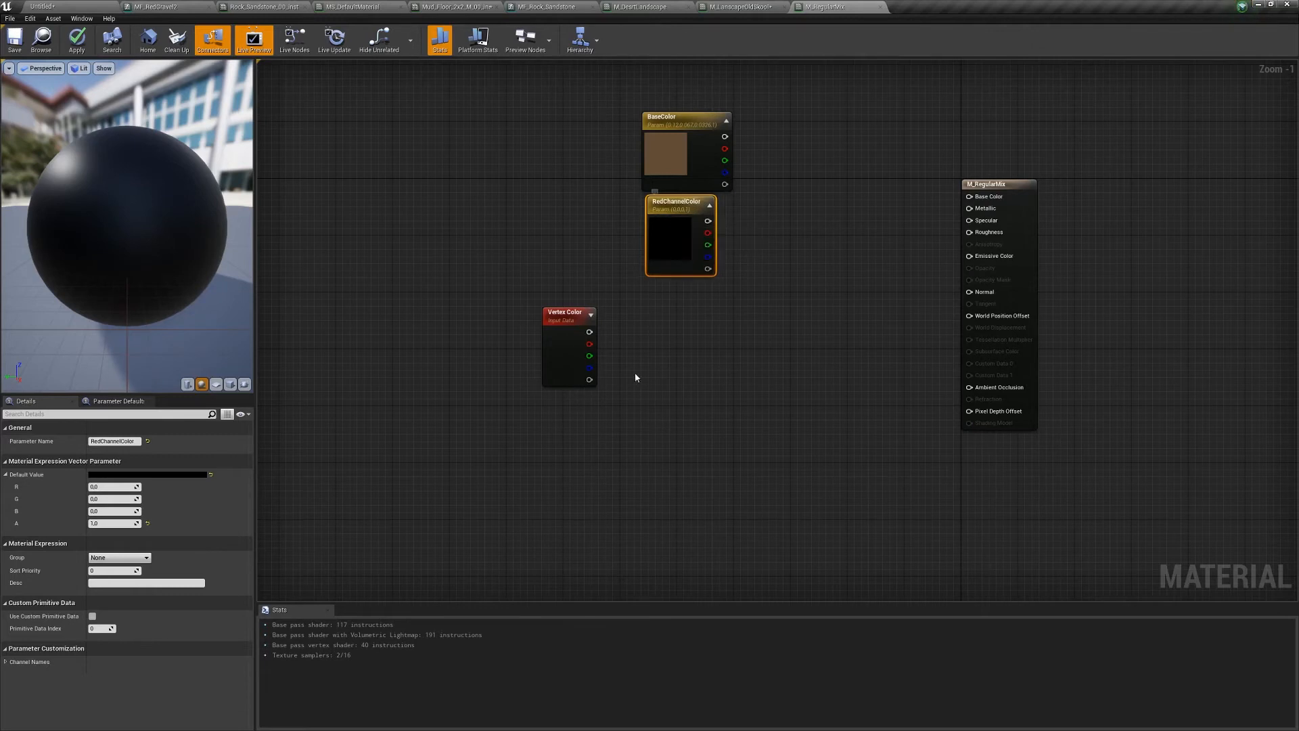
- Set RedChannelColor's default value to green, then drag a connection from BaseColor's output
{"action": "left_click", "coordinate": [100, 475]}
{"action": "left_click", "coordinate": [156, 527]}
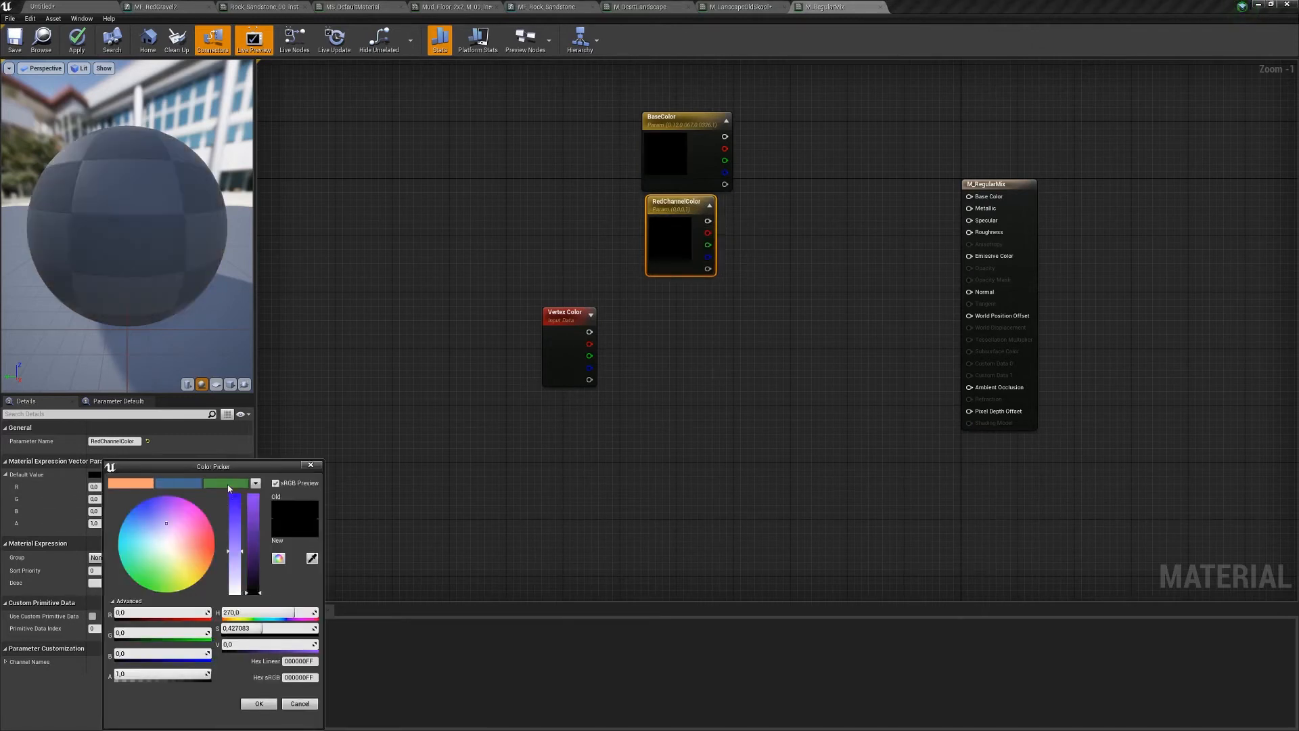
{"action": "left_click", "coordinate": [230, 485]}
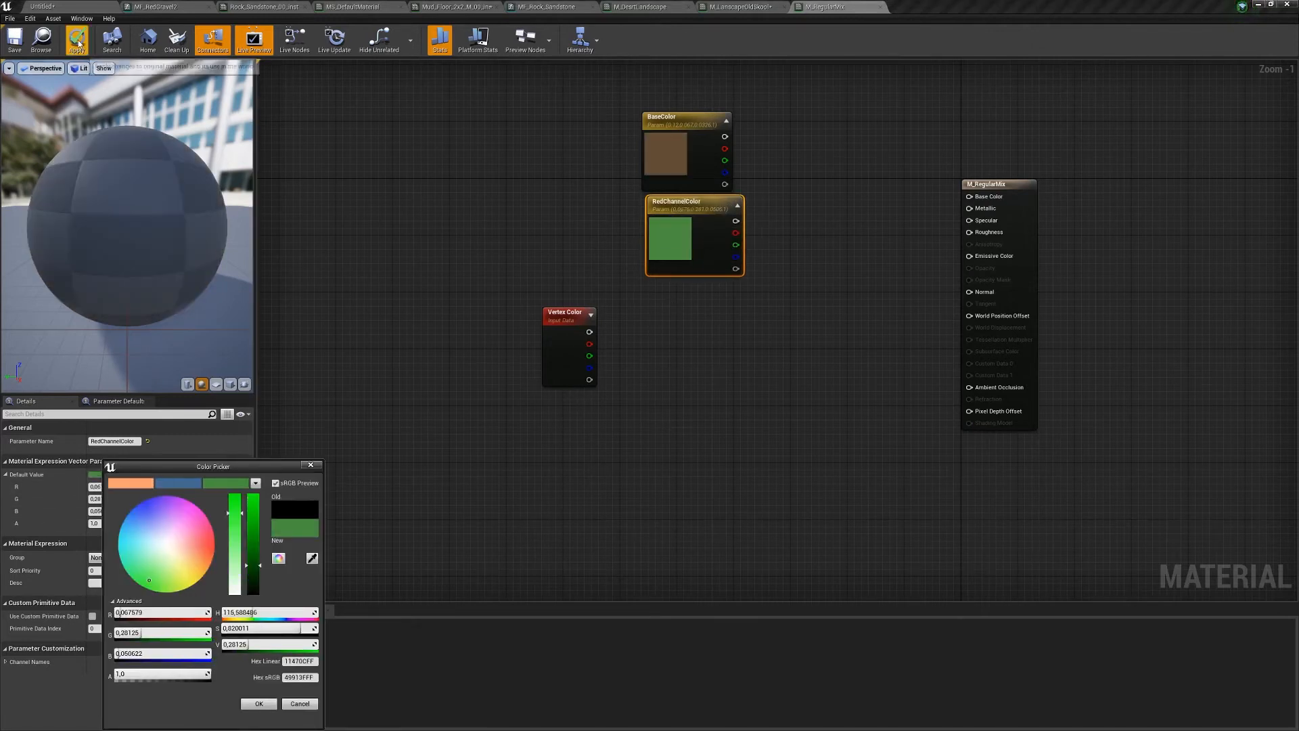
{"action": "right_click_drag", "start_coordinate": [761, 144], "coordinate": [695, 134]}
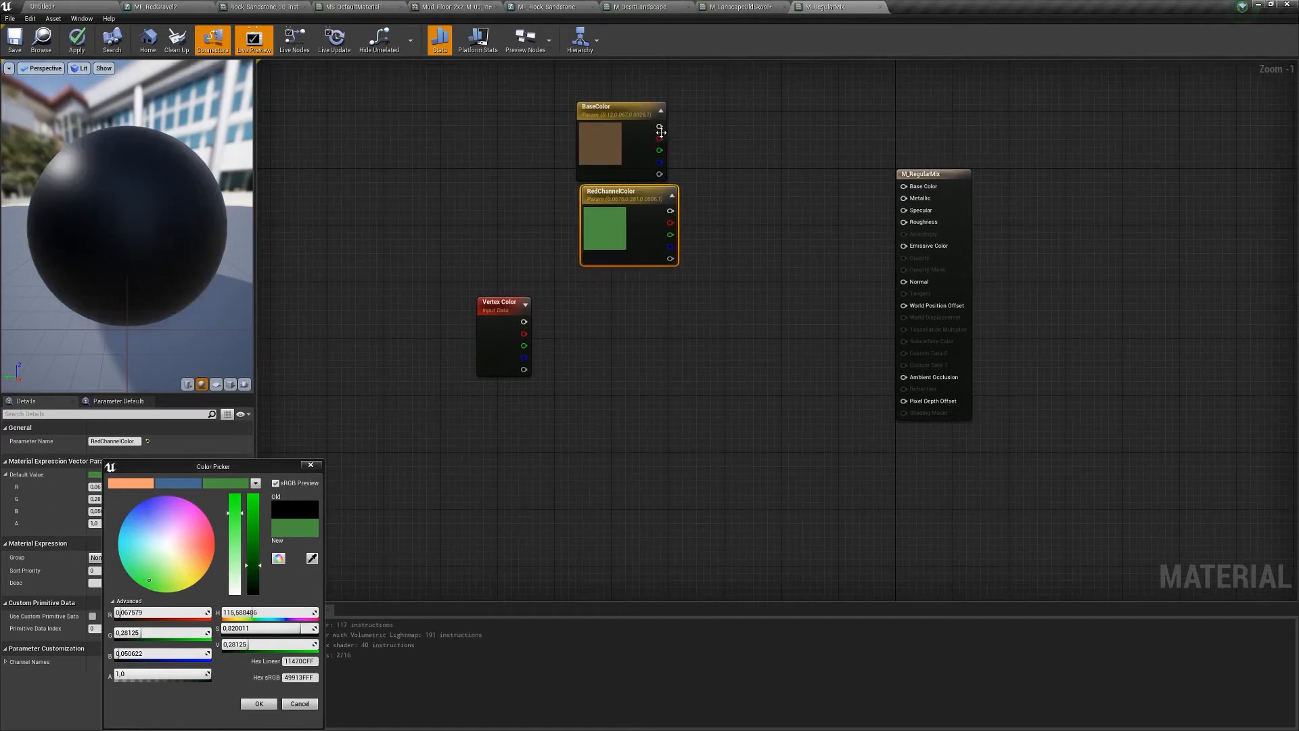
{"action": "left_click_drag", "start_coordinate": [660, 126], "coordinate": [793, 203]}
- Add a Lerp from BaseColor to RedChannelColor, driven by vertex red, into Base Color, and apply
{"action": "type", "text": "lerp"}
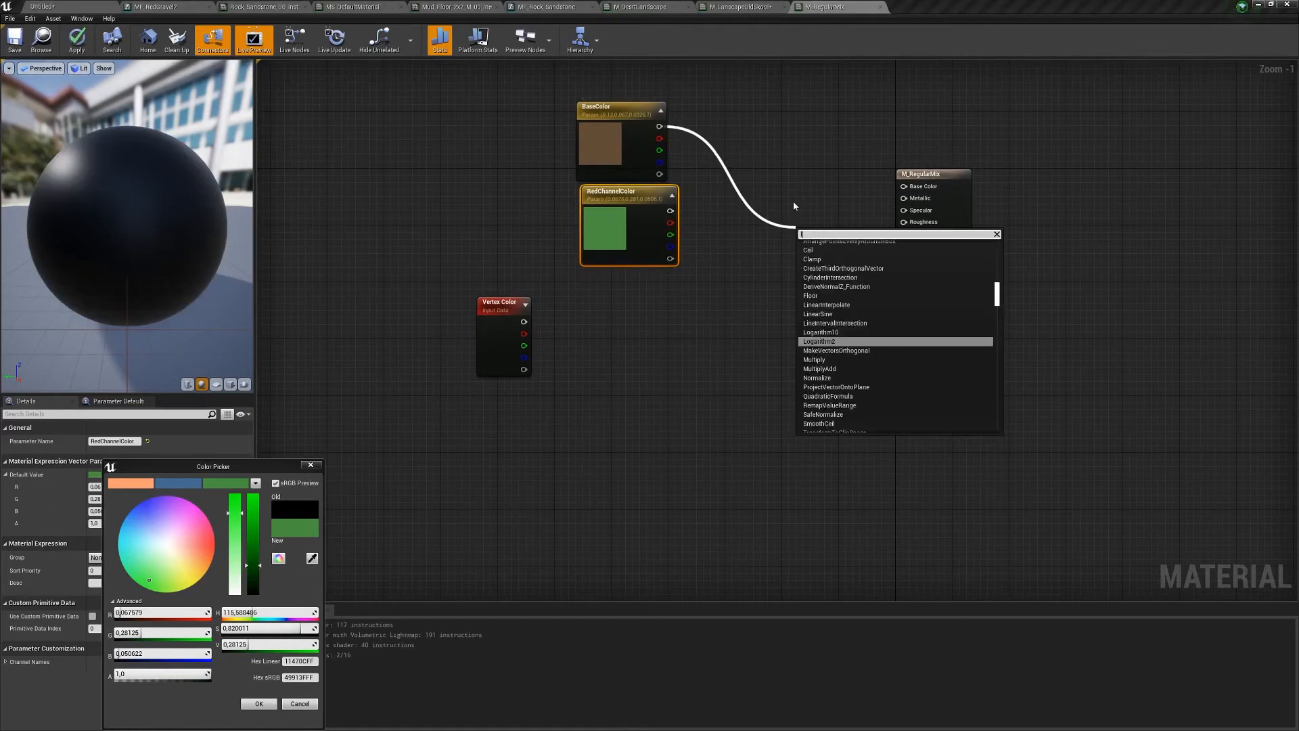
{"action": "key", "text": "Return"}
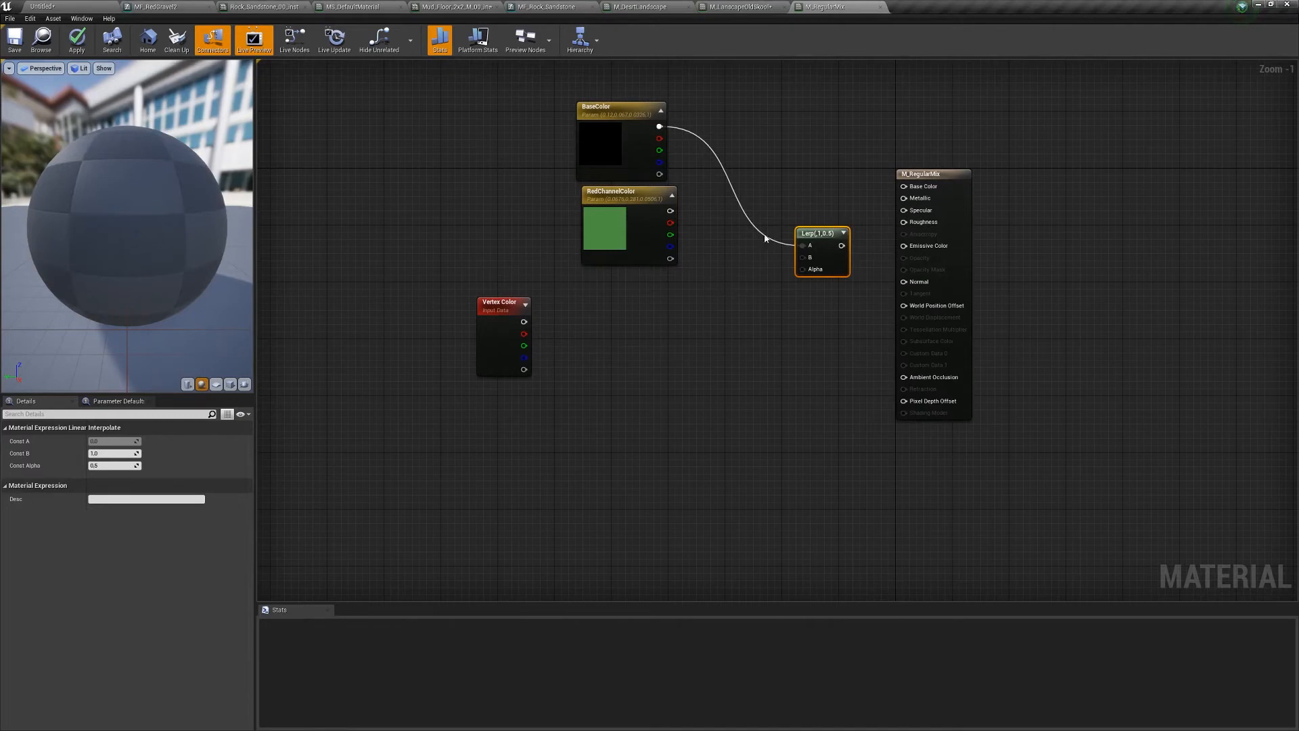
{"action": "left_click_drag", "start_coordinate": [498, 310], "coordinate": [804, 269]}
{"action": "left_click_drag", "start_coordinate": [670, 211], "coordinate": [863, 246]}
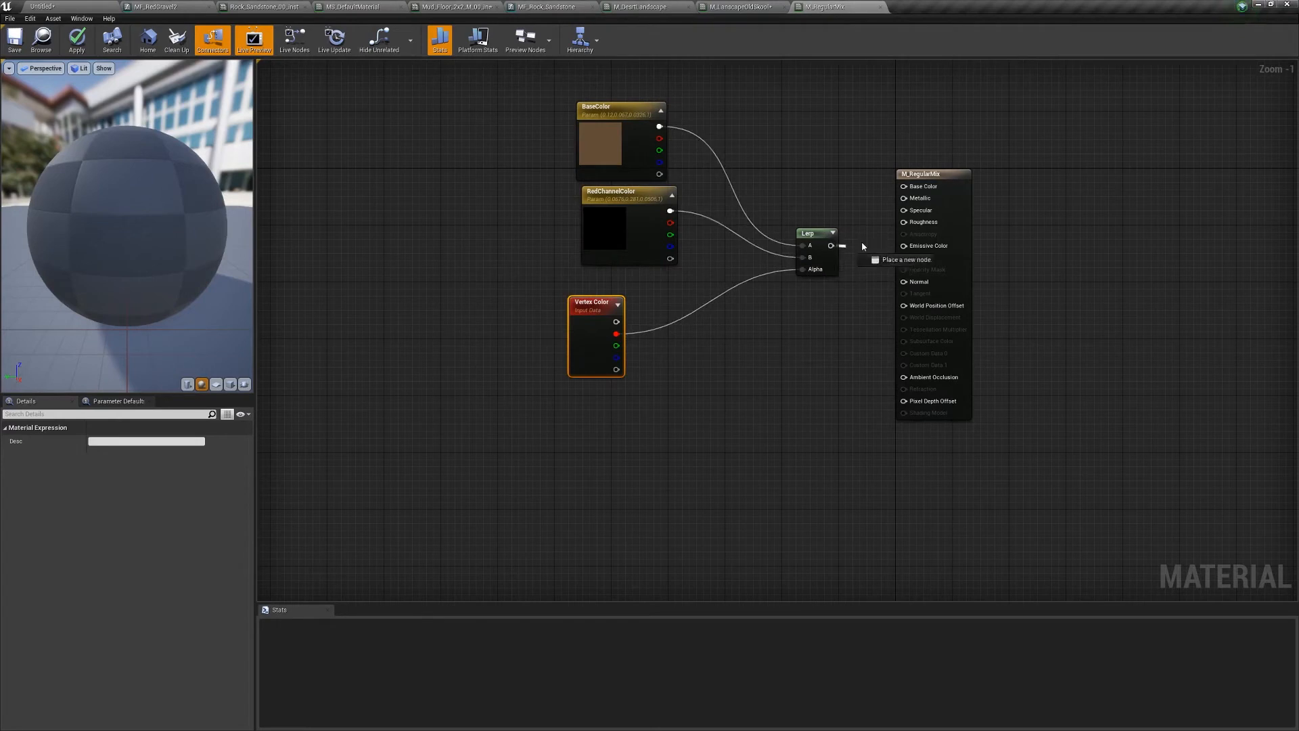
{"action": "left_click_drag", "start_coordinate": [848, 335], "coordinate": [904, 187]}
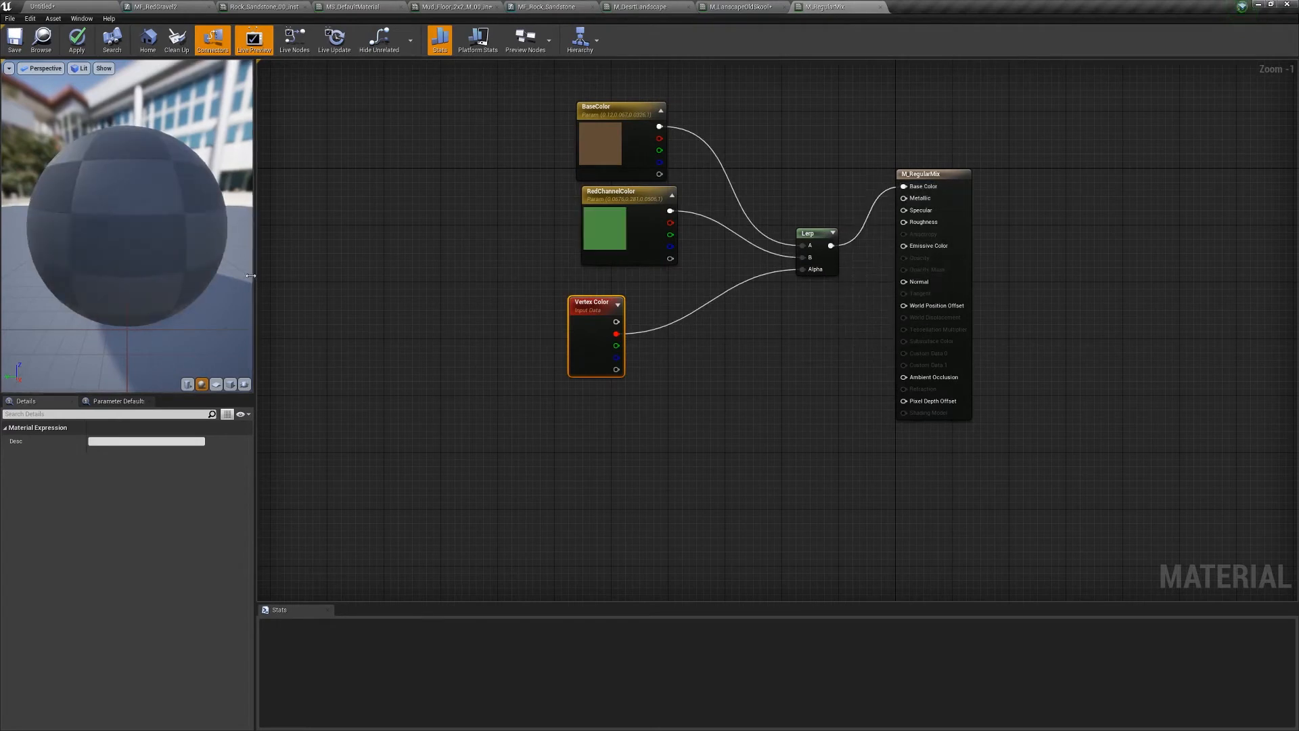
{"action": "left_click", "coordinate": [78, 41]}
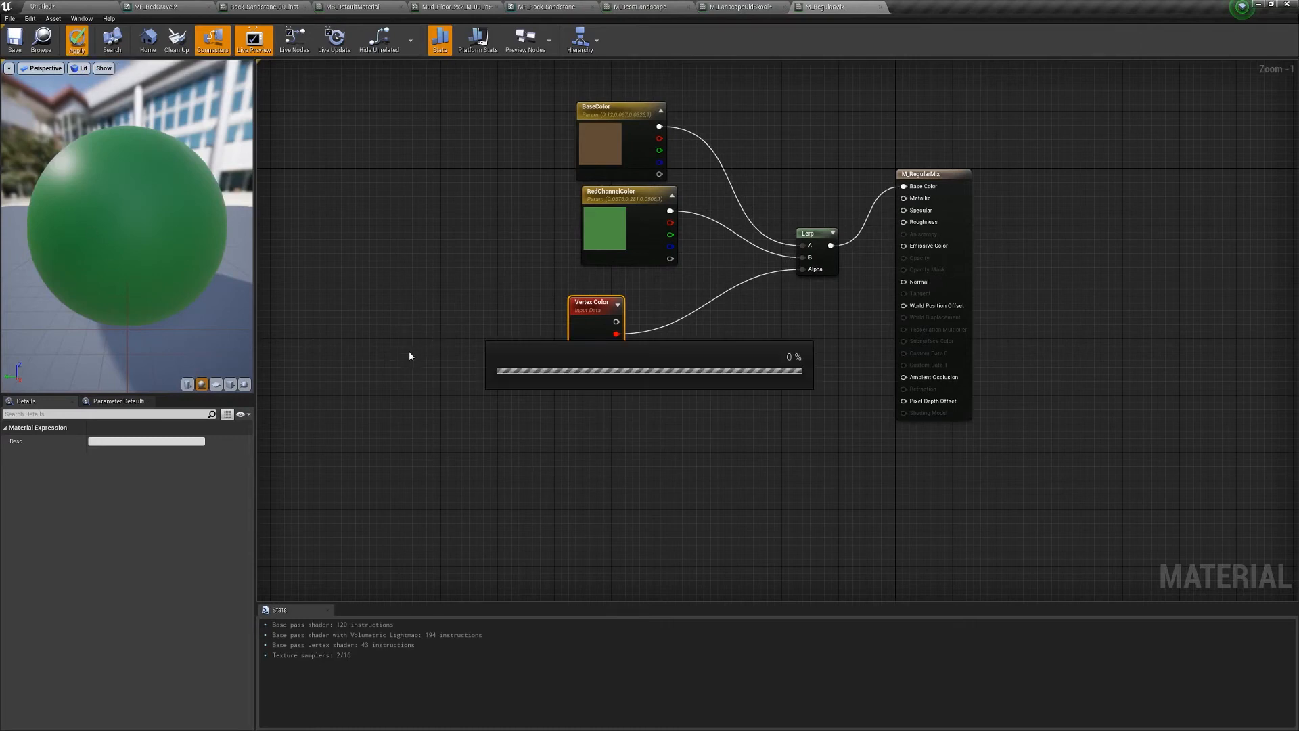
{"action": "left_click", "coordinate": [75, 7]}
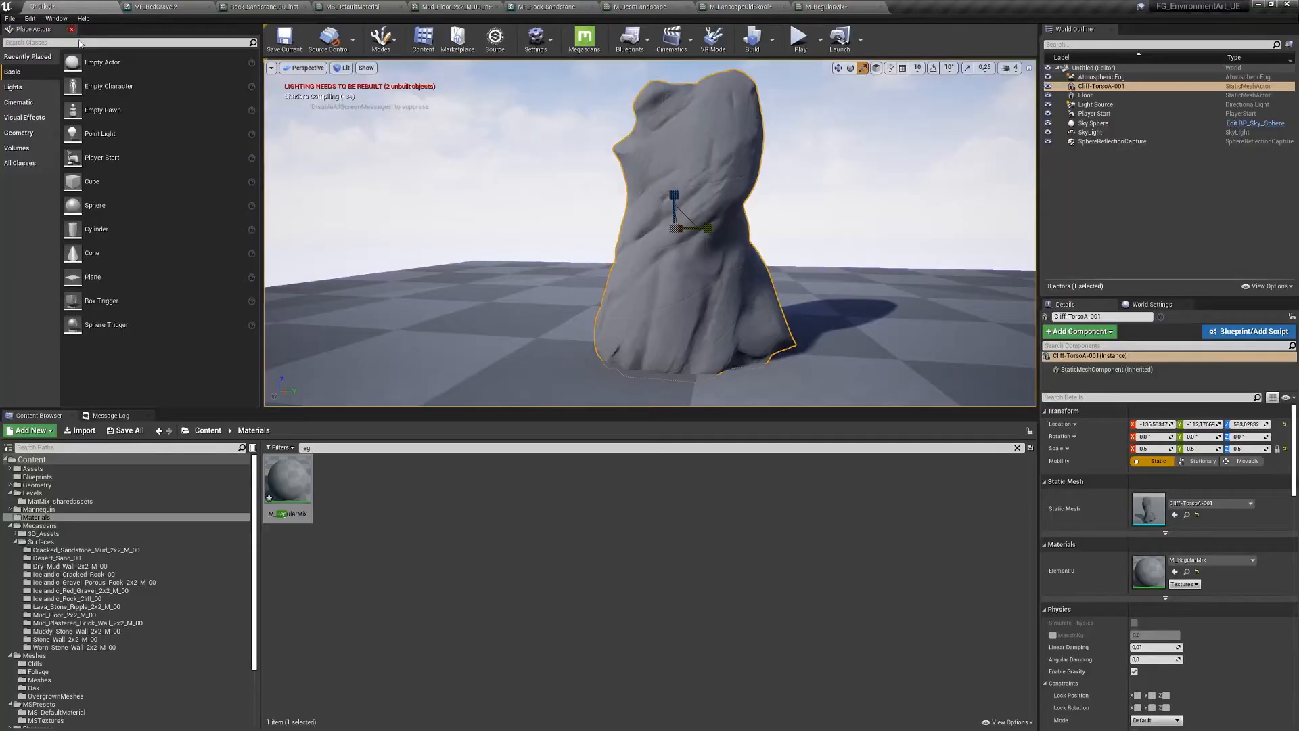
- Inspect the now green cliff rock, then choose Mesh Paint from the Modes list
{"action": "right_click_drag", "start_coordinate": [811, 261], "coordinate": [614, 201]}
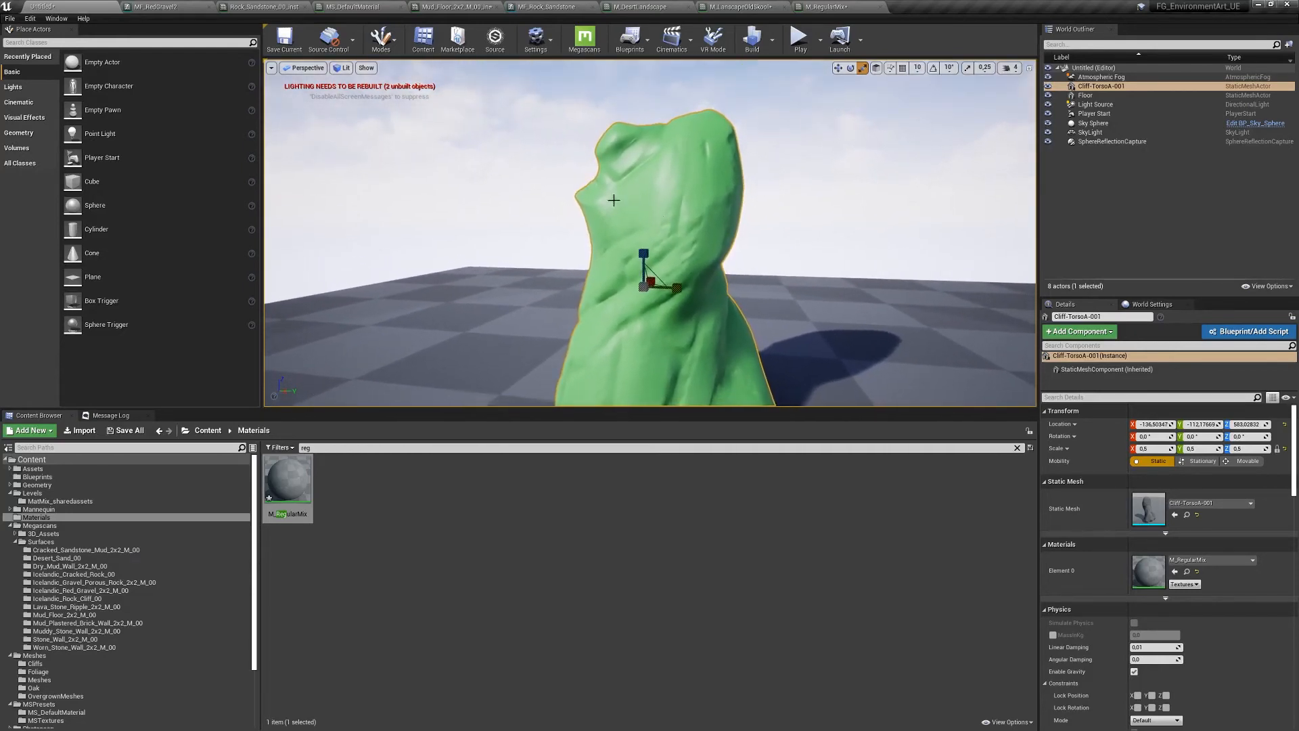
{"action": "left_click", "coordinate": [824, 8]}
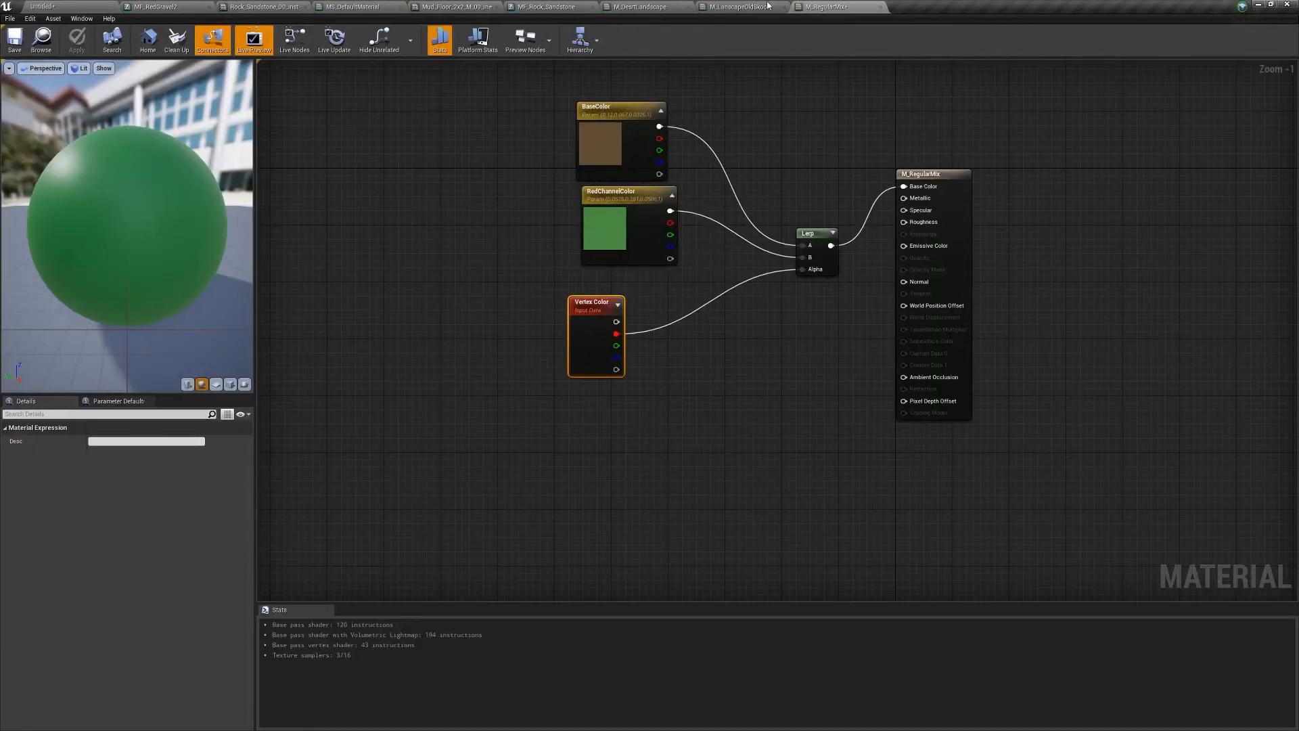
{"action": "left_click", "coordinate": [42, 7]}
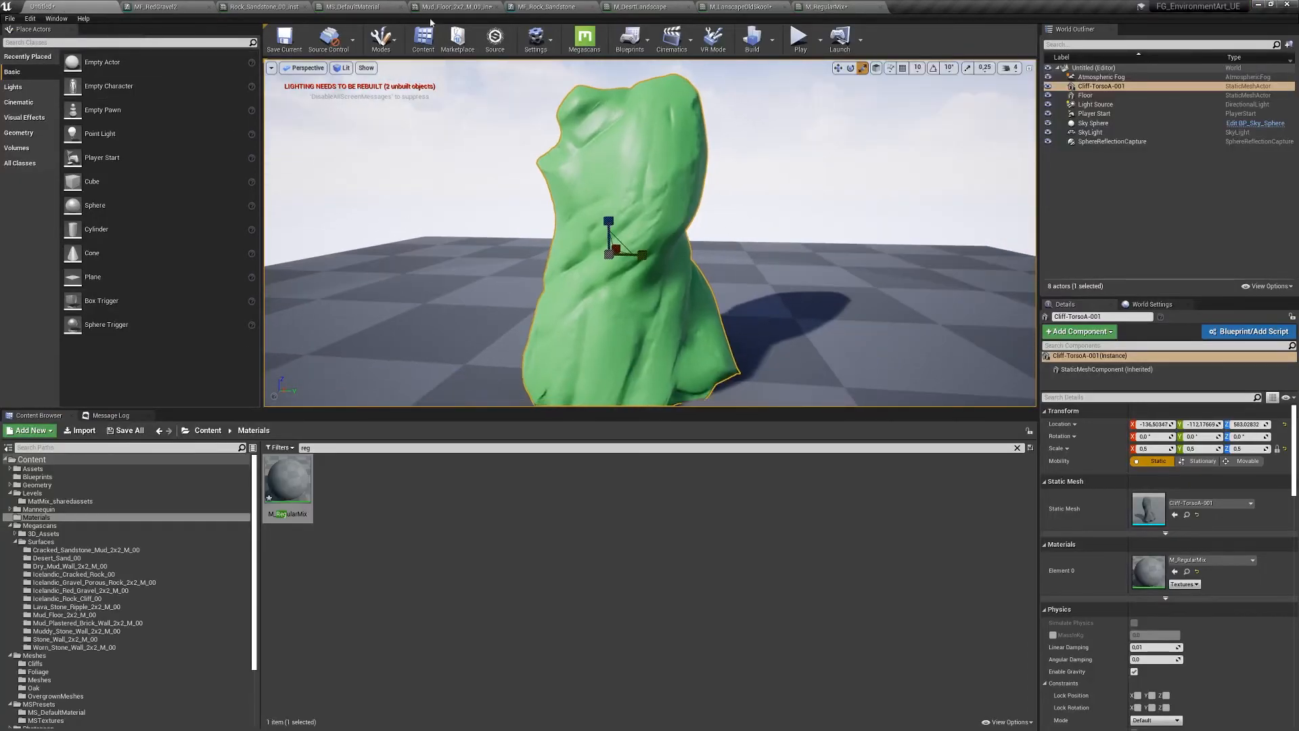
{"action": "left_click", "coordinate": [381, 38]}
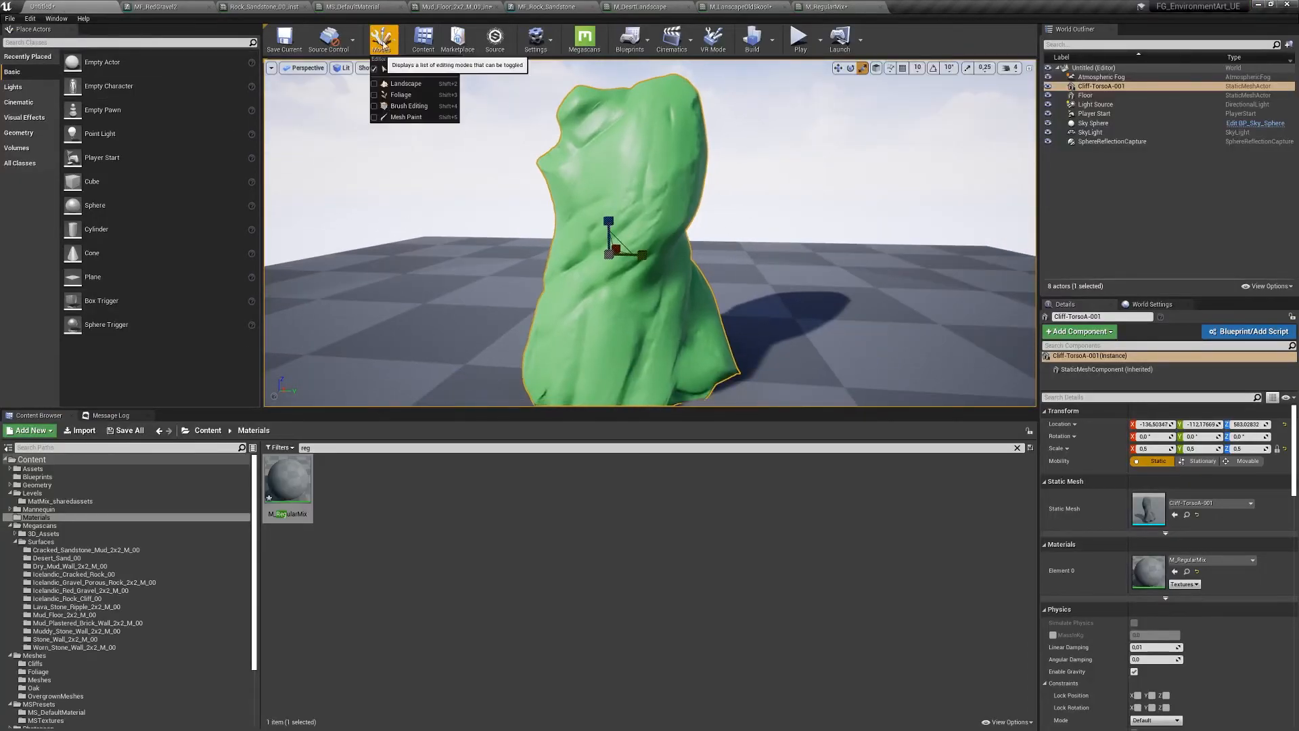
{"action": "left_click", "coordinate": [424, 117]}
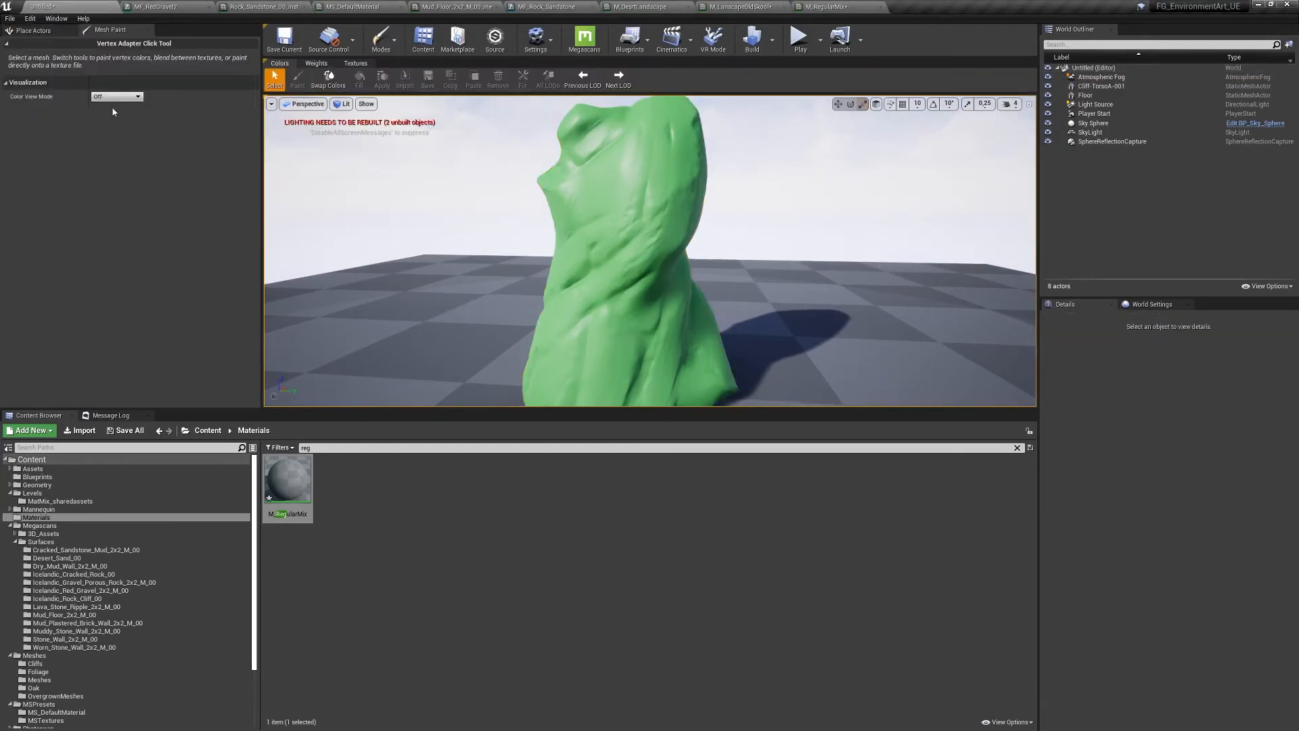
- Select the cliff rock and fill its vertex colour with black so it turns brown
{"action": "left_click", "coordinate": [606, 163]}
{"action": "left_click", "coordinate": [298, 80]}
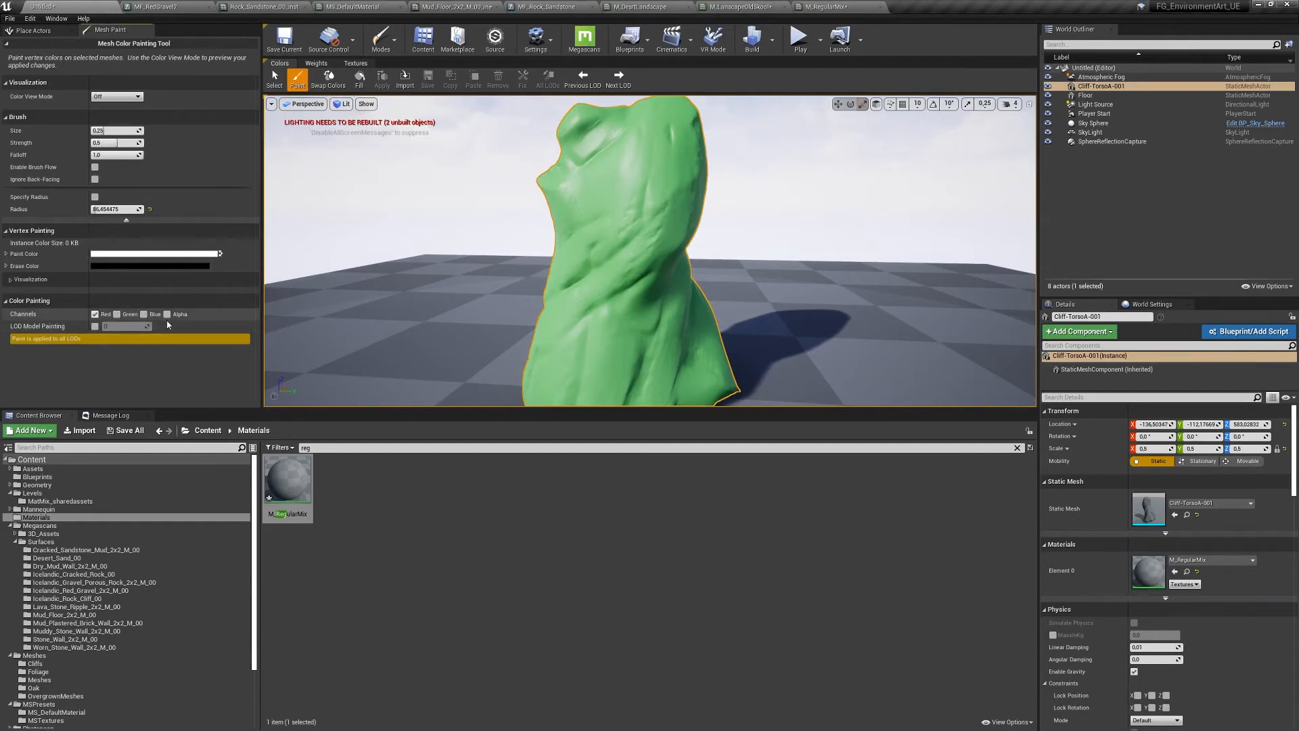
{"action": "left_click_drag", "start_coordinate": [670, 215], "coordinate": [575, 194]}
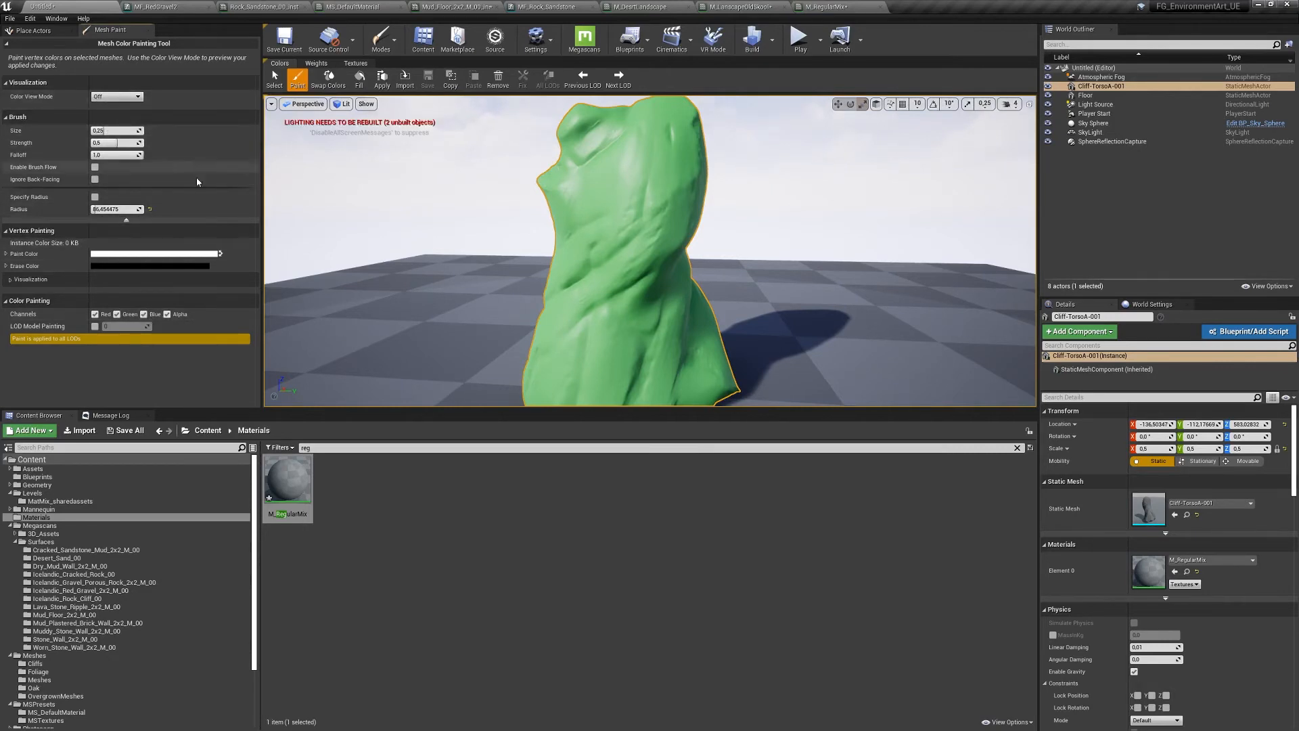
{"action": "right_click_drag", "start_coordinate": [572, 225], "coordinate": [577, 220]}
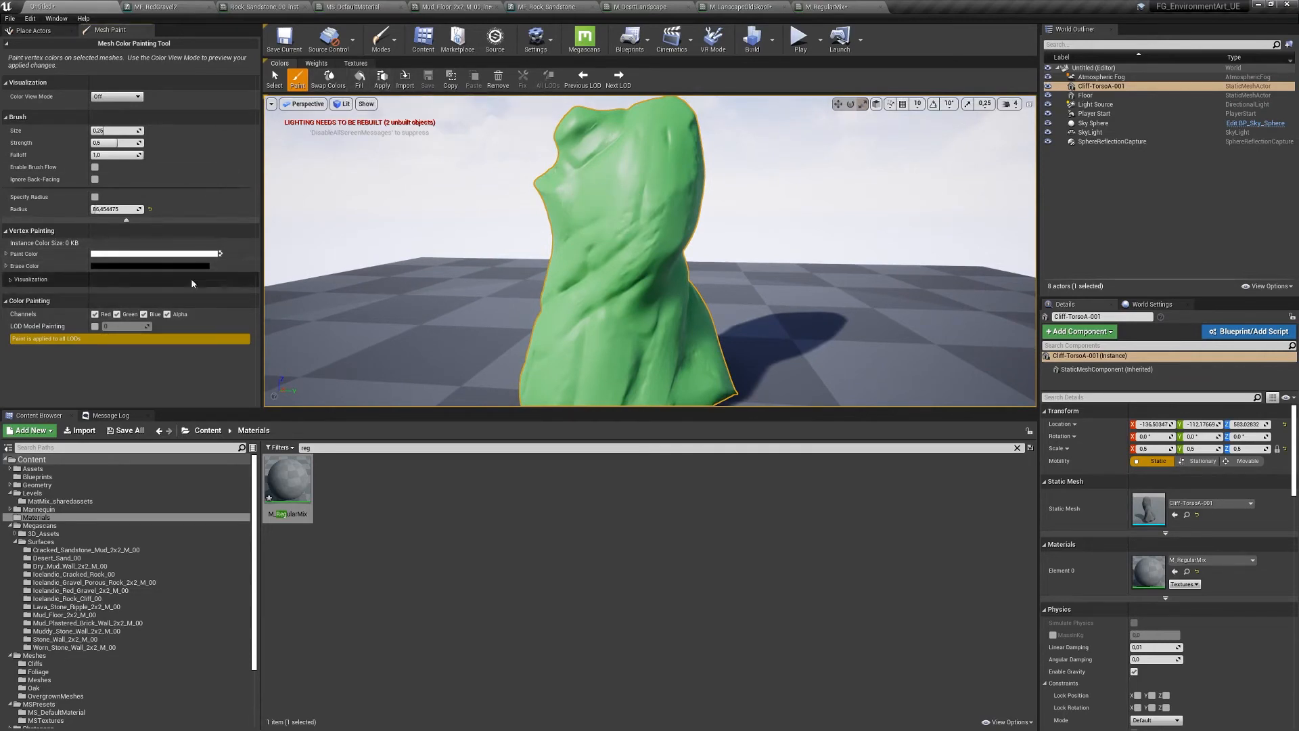
{"action": "left_click", "coordinate": [107, 256]}
{"action": "left_click", "coordinate": [257, 387]}
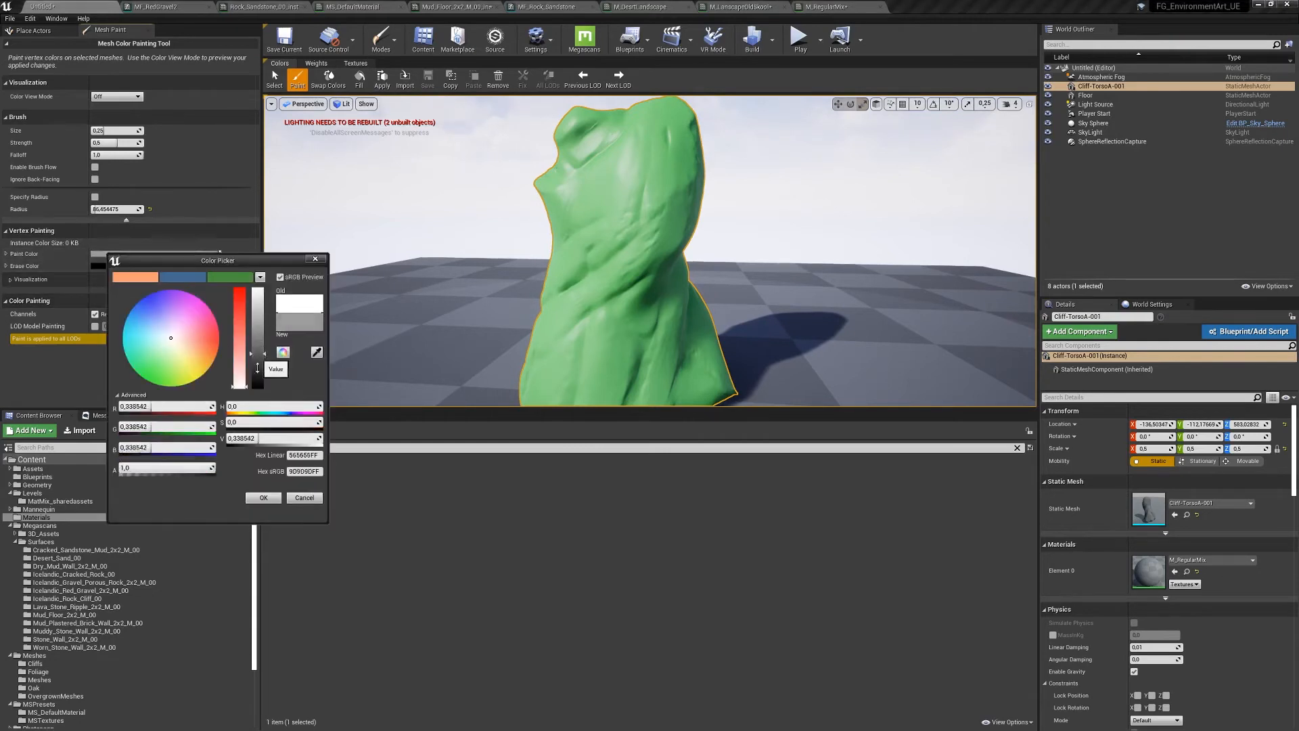
{"action": "left_click", "coordinate": [264, 498]}
{"action": "left_click", "coordinate": [360, 79]}
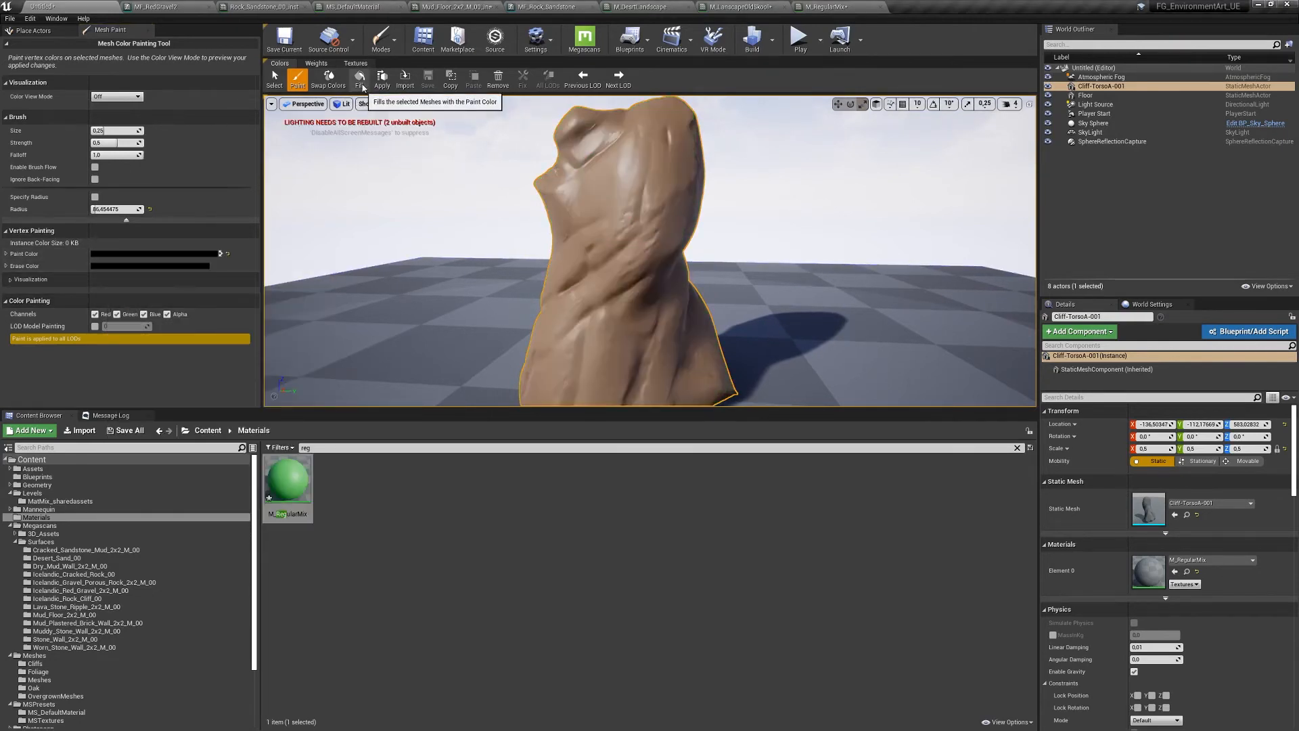
{"action": "left_click", "coordinate": [602, 237]}
{"action": "mouse_move", "coordinate": [602, 237]}
{"action": "right_mouse_down"}
{"action": "mouse_move", "coordinate": [508, 278]}
{"action": "mouse_move", "coordinate": [577, 269]}
{"action": "mouse_move", "coordinate": [499, 276]}
{"action": "right_mouse_up"}
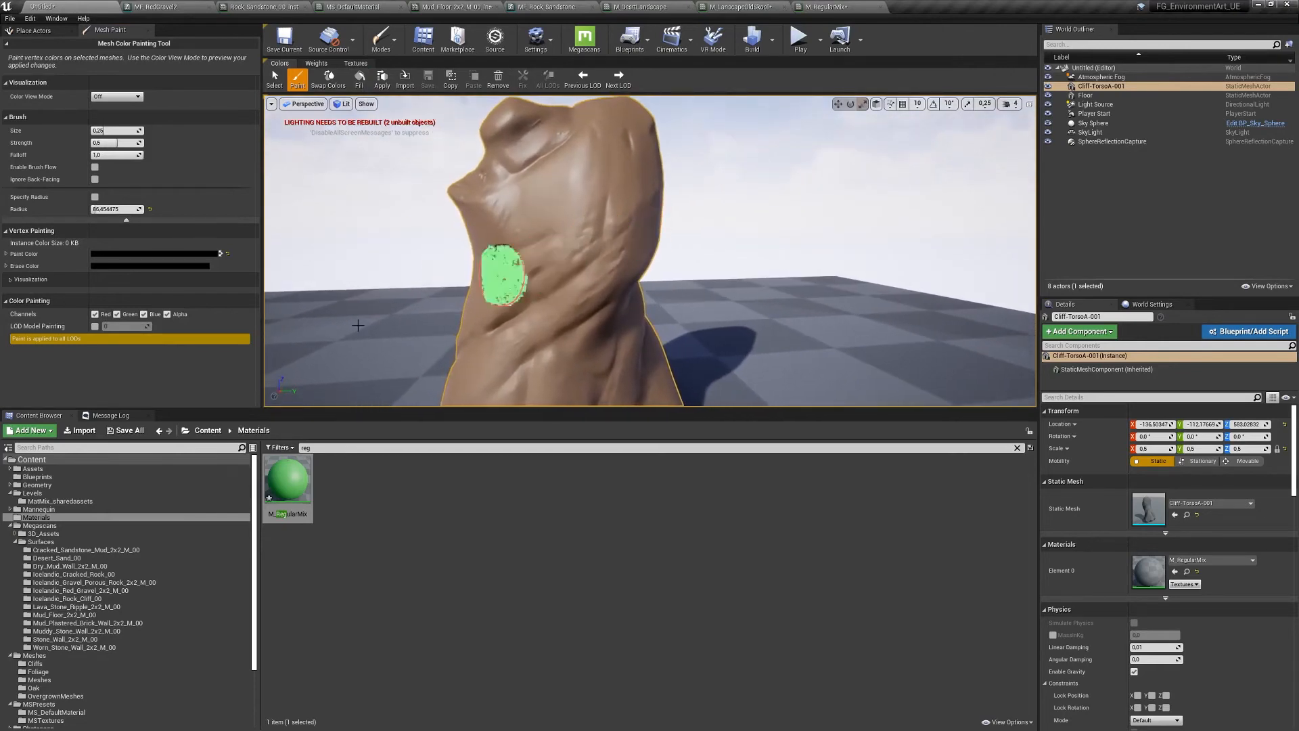
- Set the paint colour to white and paint on the red channel only, without alpha
{"action": "left_click", "coordinate": [105, 254]}
{"action": "left_click_drag", "start_coordinate": [251, 325], "coordinate": [257, 272]}
{"action": "left_click", "coordinate": [256, 498]}
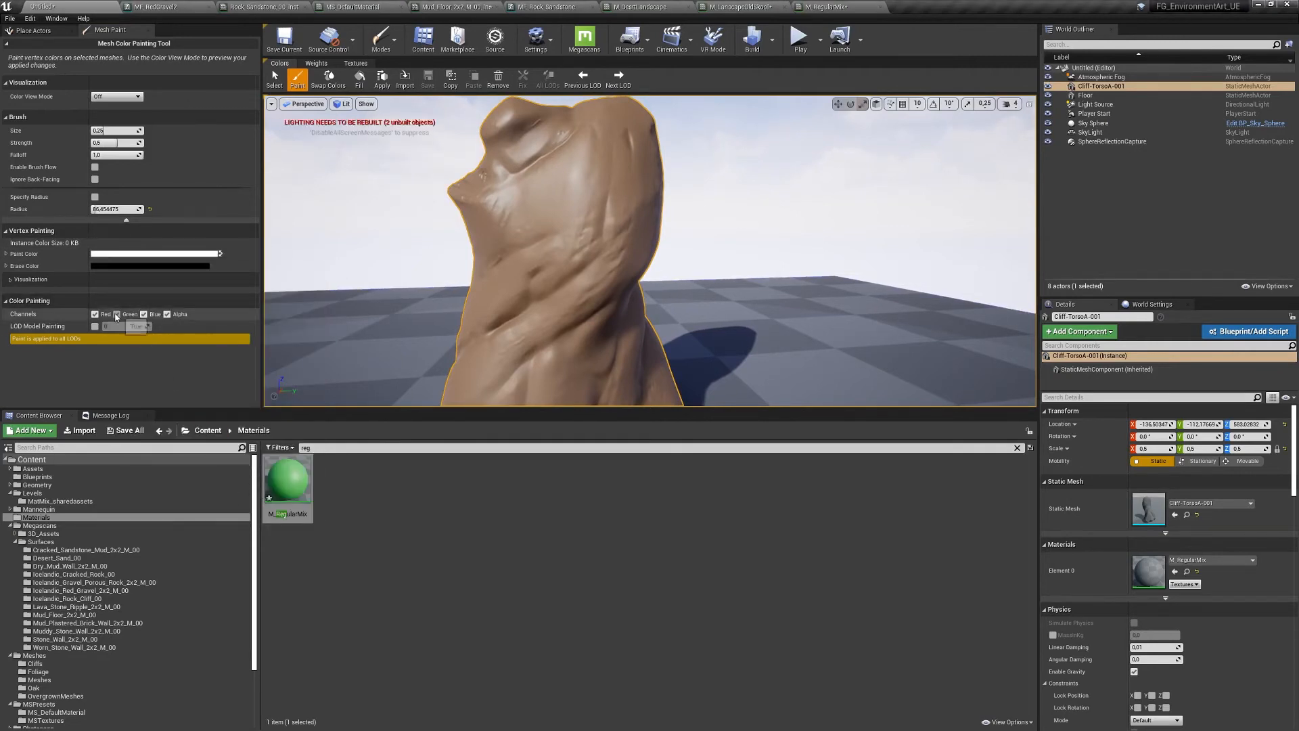
{"action": "left_click", "coordinate": [167, 314]}
{"action": "right_click_drag", "start_coordinate": [542, 189], "coordinate": [630, 203]}
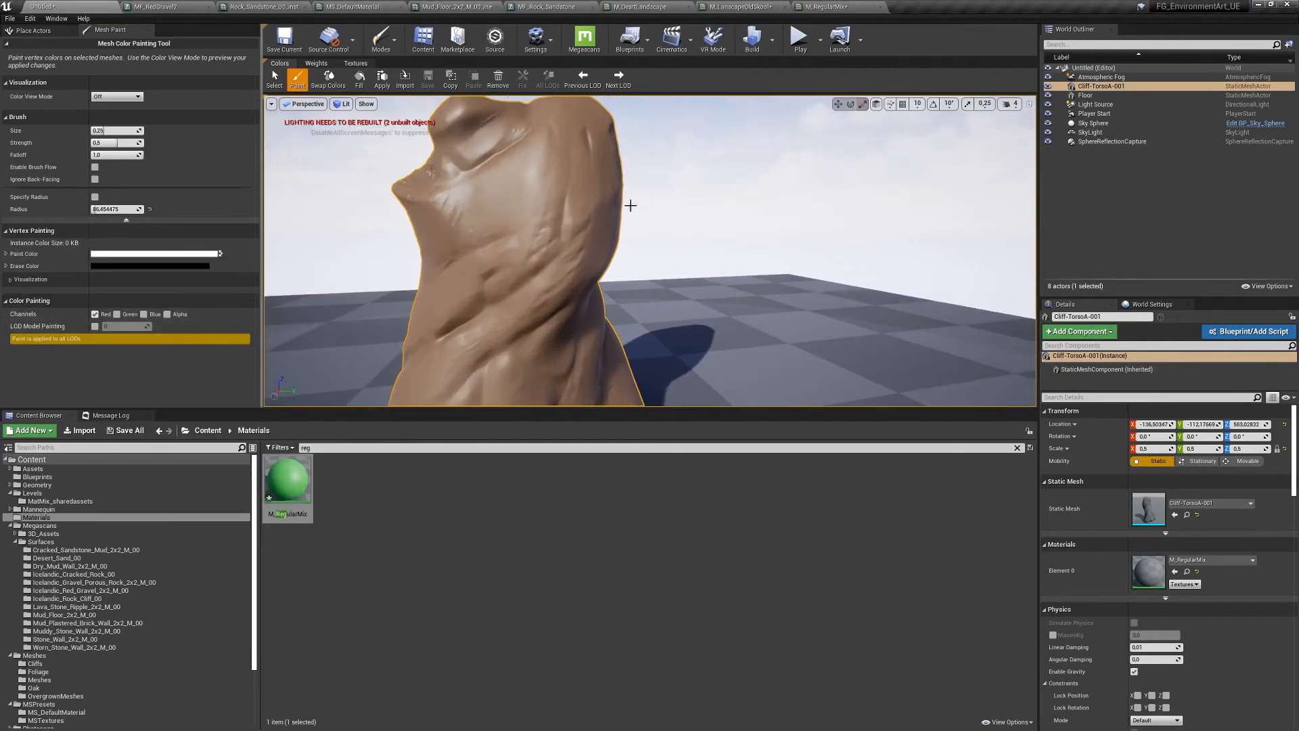
{"action": "left_click", "coordinate": [278, 82]}
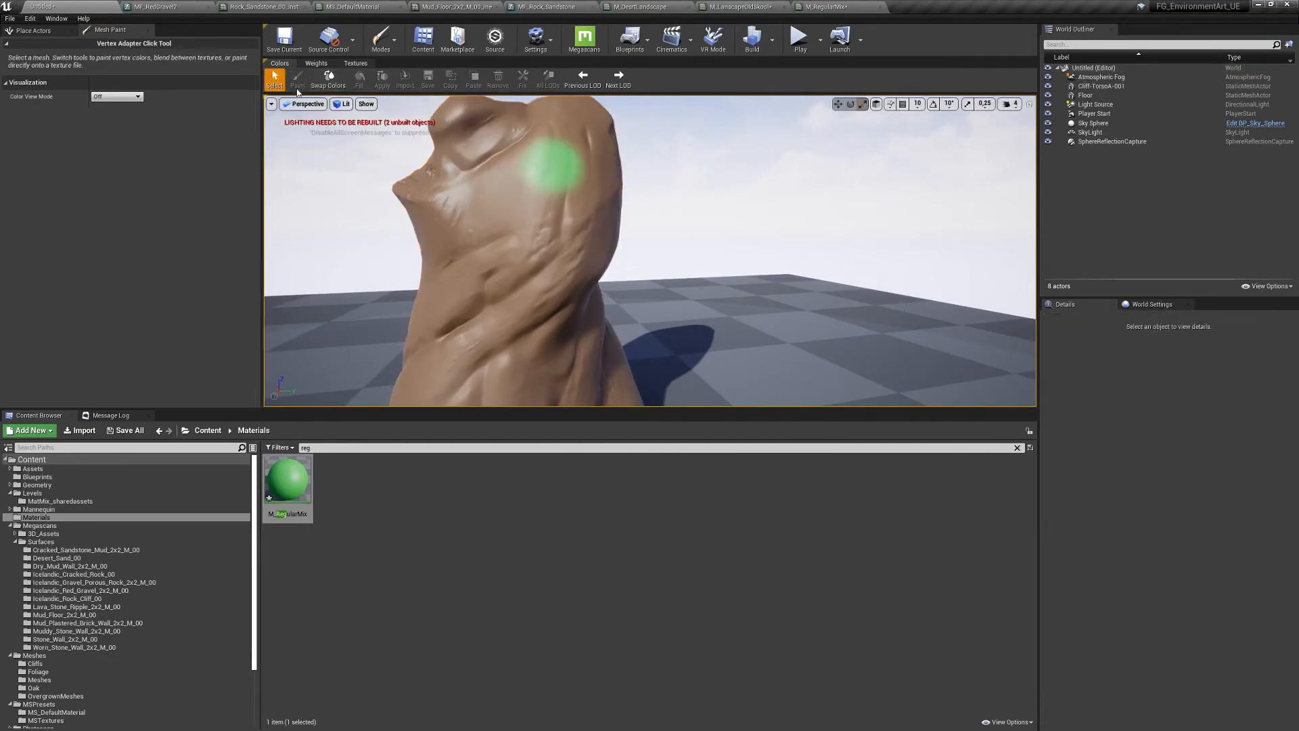
- Reselect the cliff rock in Paint mode and brush green strokes down its front and across its top
{"action": "left_click", "coordinate": [457, 184]}
{"action": "left_click", "coordinate": [298, 81]}
{"action": "right_click_drag", "start_coordinate": [579, 195], "coordinate": [595, 190]}
{"action": "mouse_move", "coordinate": [595, 191]}
{"action": "left_mouse_down"}
{"action": "mouse_move", "coordinate": [560, 275]}
{"action": "mouse_move", "coordinate": [505, 311]}
{"action": "mouse_move", "coordinate": [583, 270]}
{"action": "left_mouse_up"}
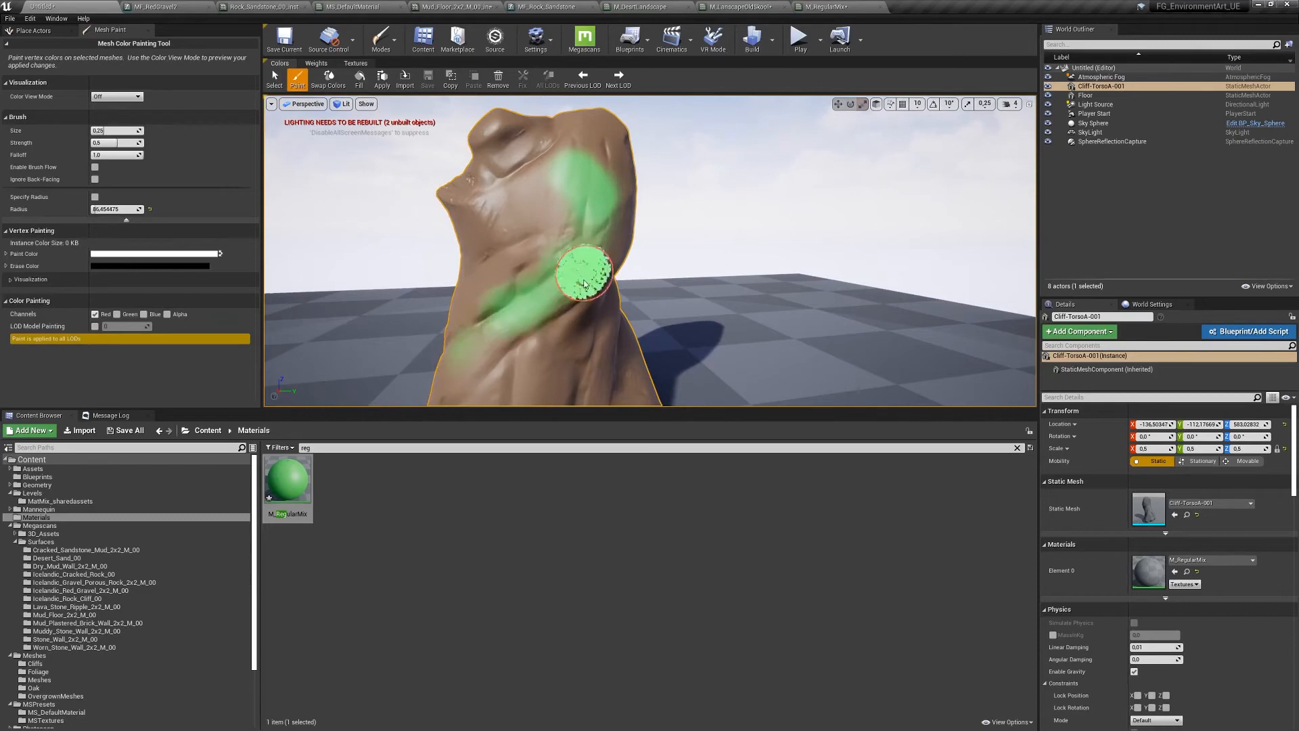
{"action": "left_click_drag", "start_coordinate": [509, 140], "coordinate": [602, 128]}
{"action": "right_click_drag", "start_coordinate": [616, 189], "coordinate": [672, 189]}
{"action": "mouse_move", "coordinate": [430, 284]}
{"action": "right_mouse_down"}
{"action": "mouse_move", "coordinate": [450, 265]}
{"action": "mouse_move", "coordinate": [423, 281]}
{"action": "mouse_move", "coordinate": [427, 260]}
{"action": "right_mouse_up"}
{"action": "key", "text": "s"}
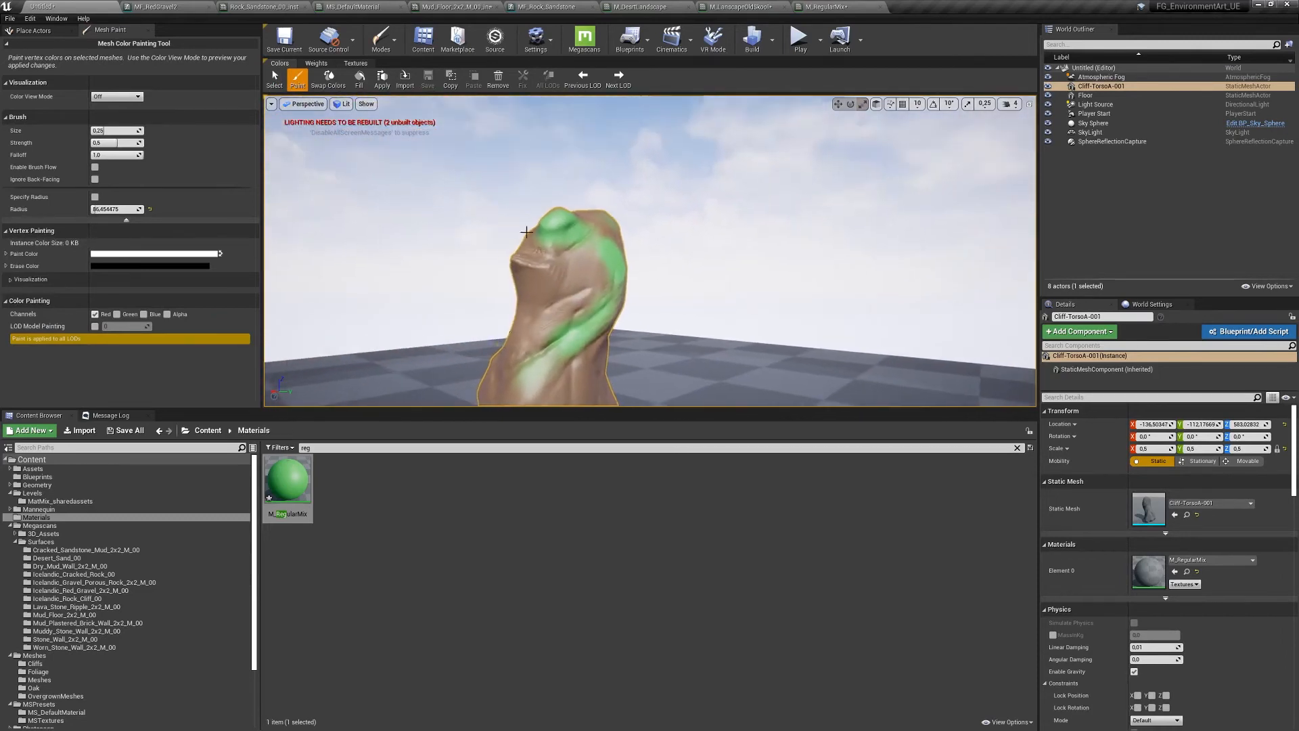
- Paint green streaks along the rock's base, lower left and middle
{"action": "right_click_drag", "start_coordinate": [601, 324], "coordinate": [594, 382]}
{"action": "key", "text": "w"}
{"action": "mouse_move", "coordinate": [501, 287]}
{"action": "left_mouse_down"}
{"action": "mouse_move", "coordinate": [530, 305]}
{"action": "mouse_move", "coordinate": [602, 251]}
{"action": "left_mouse_up"}
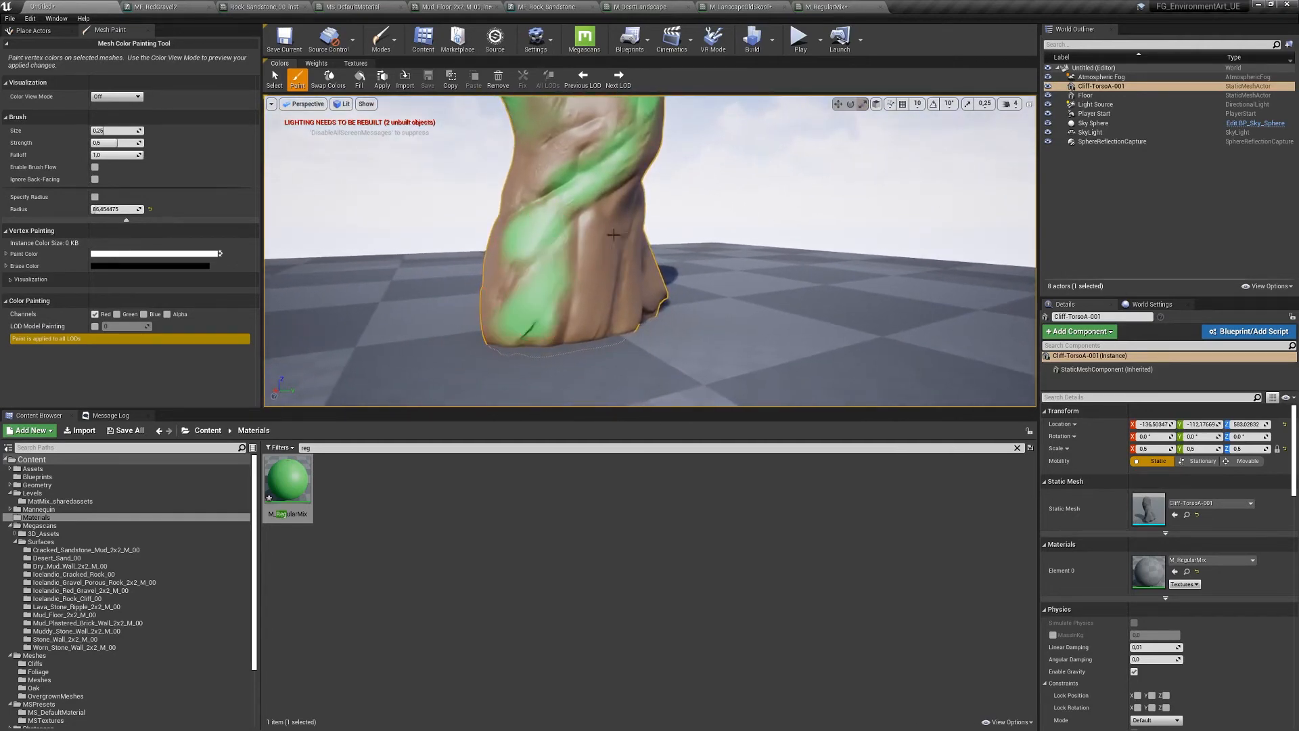
{"action": "right_click_drag", "start_coordinate": [603, 251], "coordinate": [608, 269]}
{"action": "left_click_drag", "start_coordinate": [608, 269], "coordinate": [613, 238]}
{"action": "right_click_drag", "start_coordinate": [613, 238], "coordinate": [545, 285]}
{"action": "left_click_drag", "start_coordinate": [545, 284], "coordinate": [557, 250]}
{"action": "mouse_move", "coordinate": [557, 250]}
{"action": "right_mouse_down"}
{"action": "mouse_move", "coordinate": [554, 194]}
{"action": "mouse_move", "coordinate": [525, 230]}
{"action": "mouse_move", "coordinate": [472, 223]}
{"action": "right_mouse_up"}
{"action": "key", "text": "s"}
{"action": "left_click_drag", "start_coordinate": [472, 224], "coordinate": [481, 232]}
{"action": "key", "text": "a"}
{"action": "mouse_move", "coordinate": [481, 232]}
{"action": "right_mouse_down"}
{"action": "mouse_move", "coordinate": [589, 223]}
{"action": "mouse_move", "coordinate": [602, 203]}
{"action": "right_mouse_up"}
- Move the colour nodes up and left in the M_RegularMix graph to make room
{"action": "left_click", "coordinate": [840, 8]}
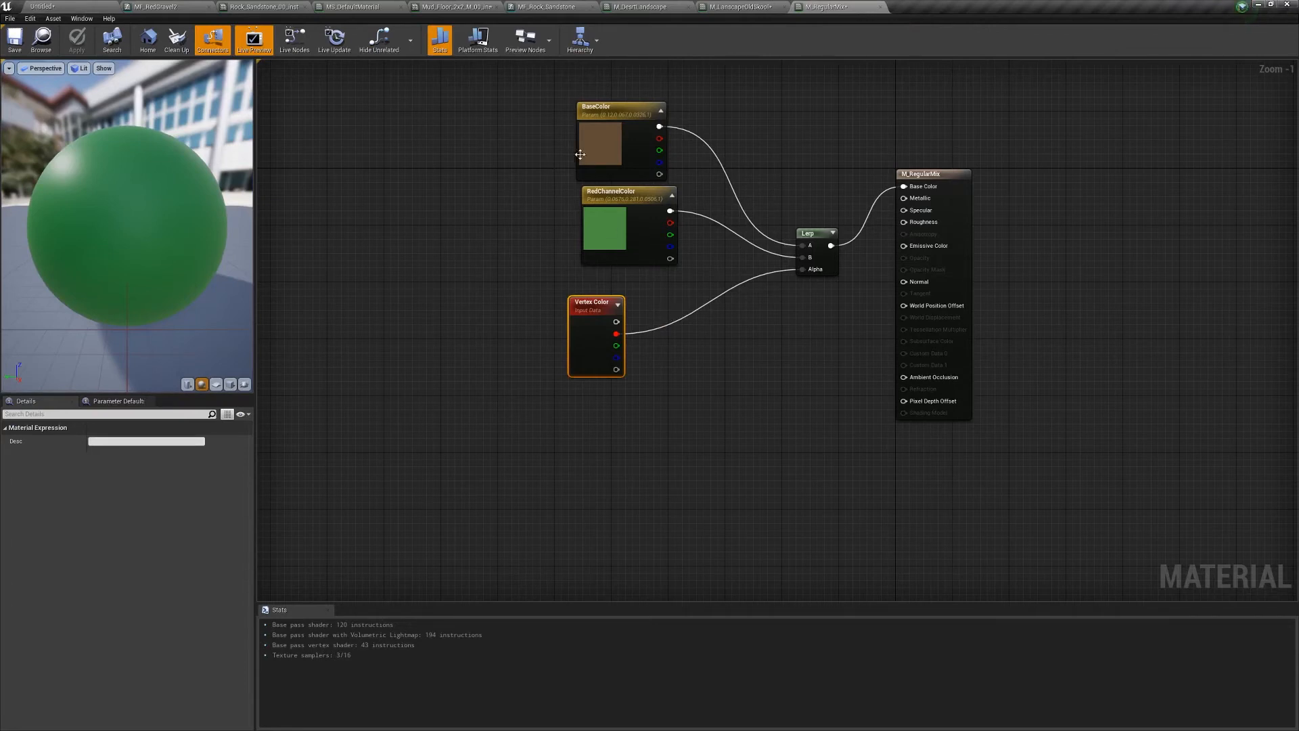
{"action": "right_click_drag", "start_coordinate": [580, 154], "coordinate": [653, 223]}
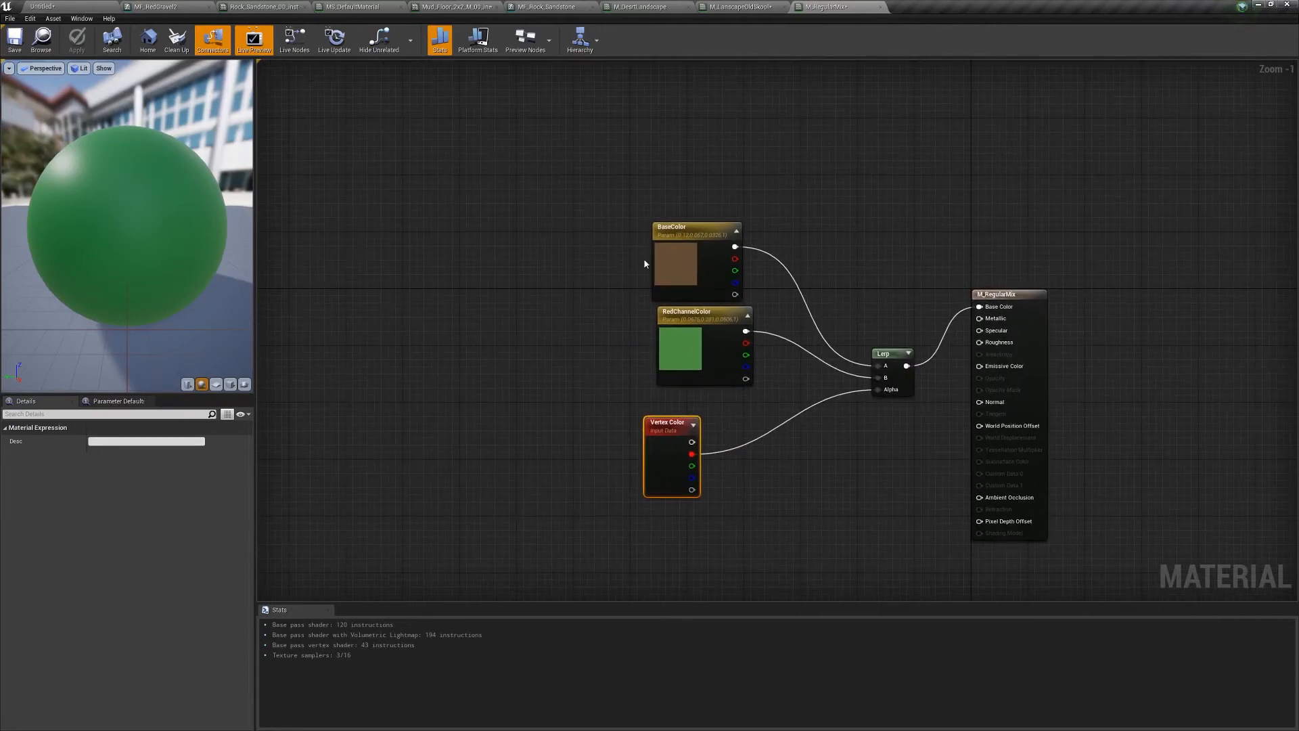
{"action": "left_click_drag", "start_coordinate": [580, 158], "coordinate": [795, 552]}
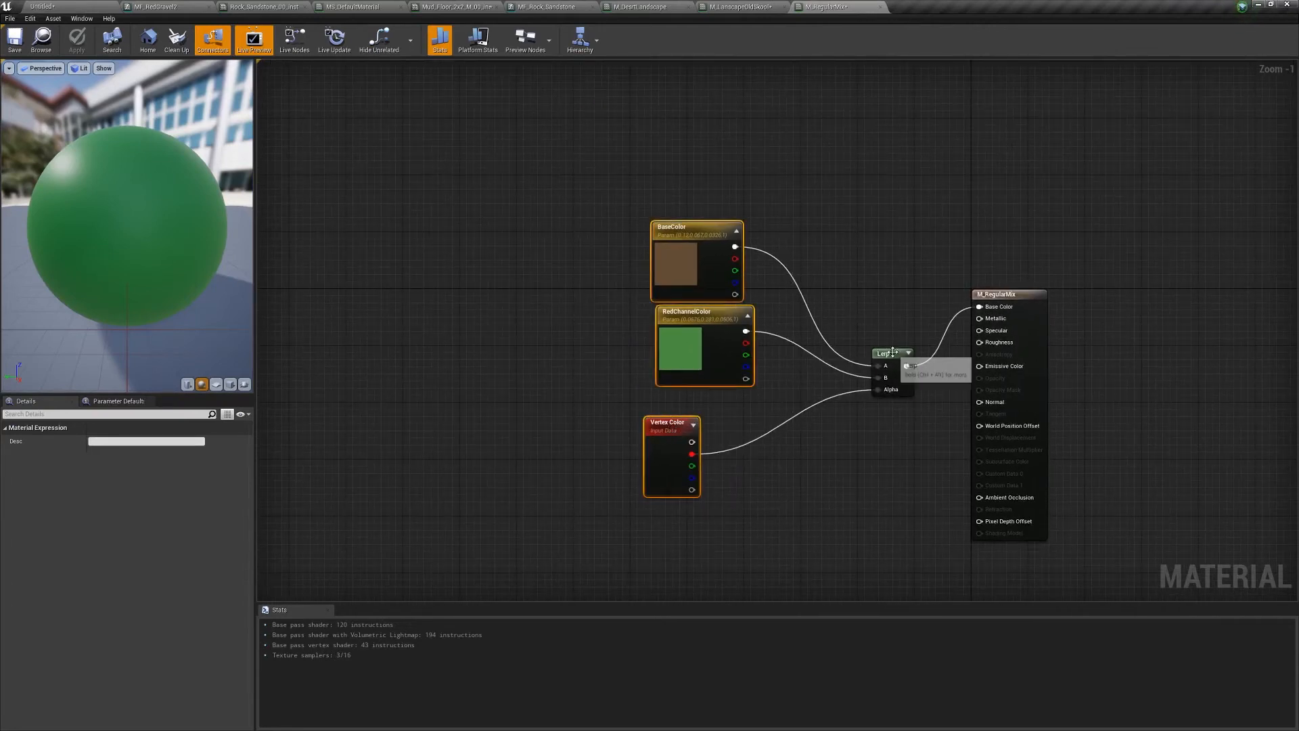
{"action": "left_click_drag", "start_coordinate": [893, 352], "coordinate": [596, 274]}
{"action": "left_click", "coordinate": [710, 216]}
- Add a MatLayerBlend_TenLayerBlend node using a 'mat blen' search
{"action": "right_click", "coordinate": [712, 332]}
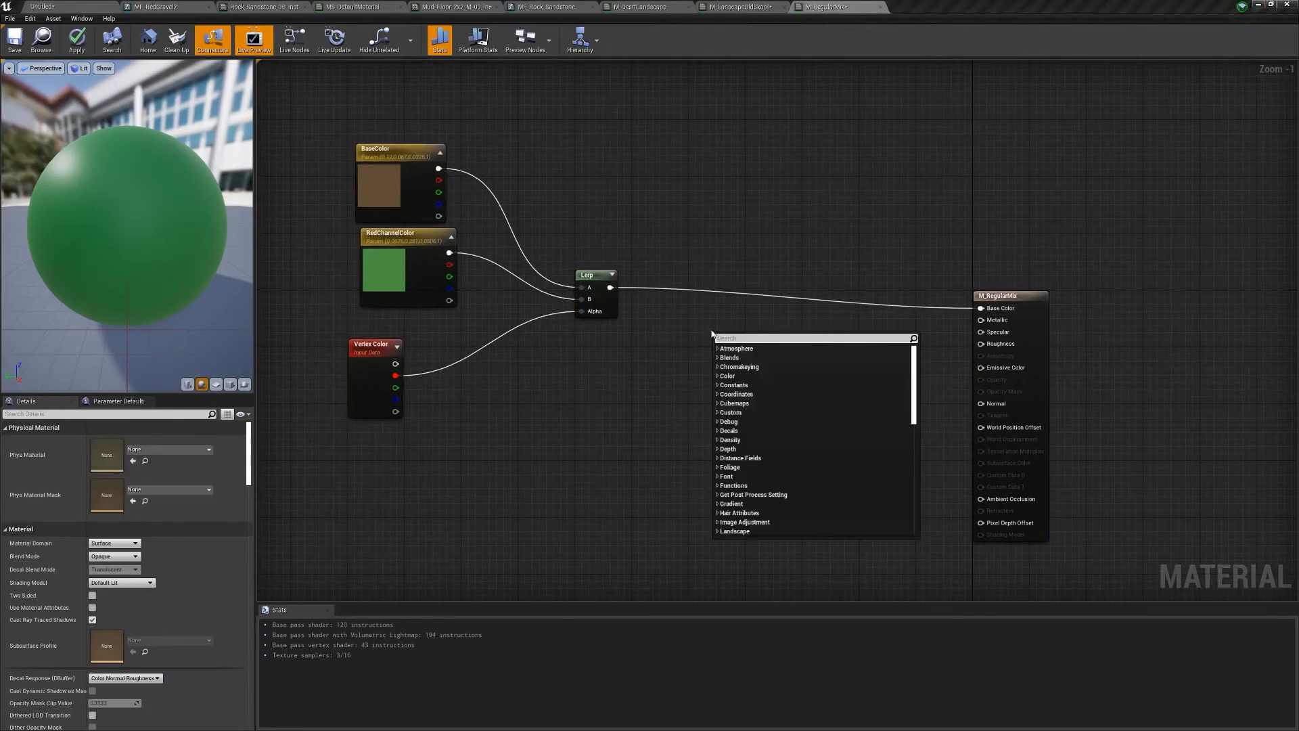
{"action": "type", "text": "maet"}
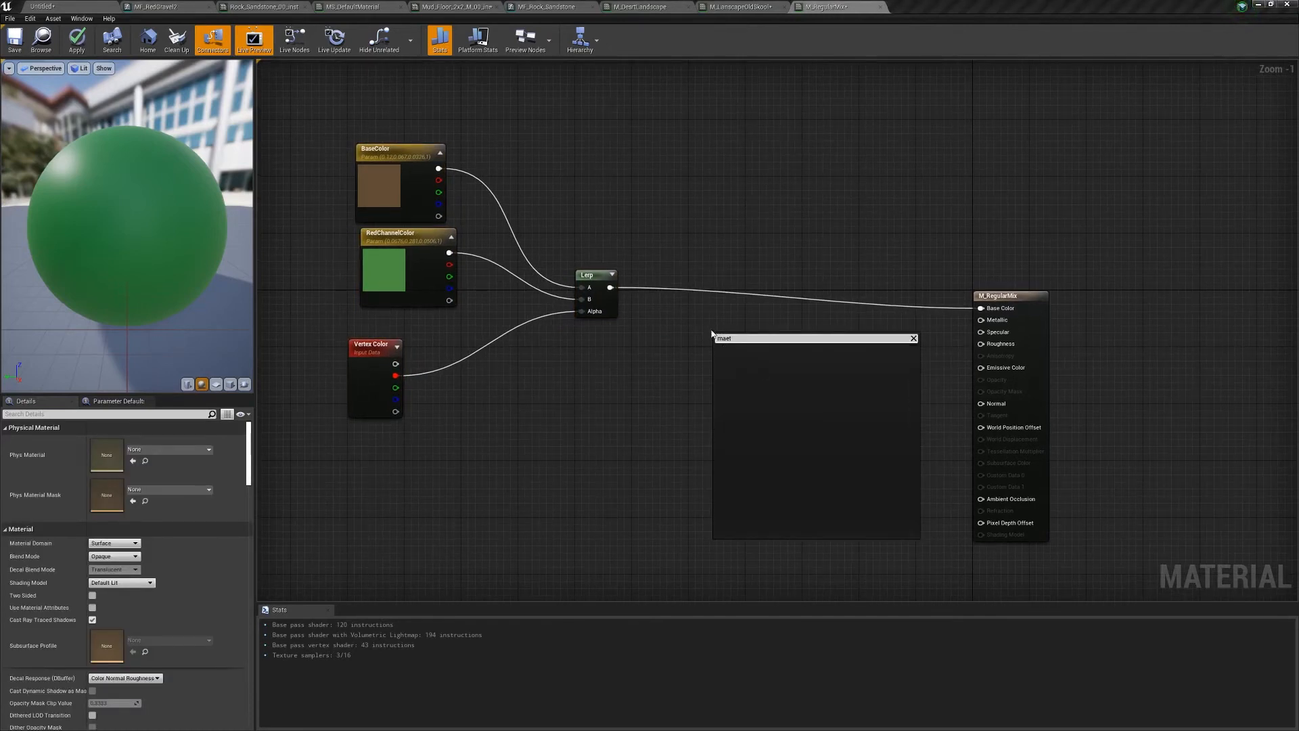
{"action": "key", "text": "BackSpace"}
{"action": "key", "text": "BackSpace"}
{"action": "type", "text": "t blen"}
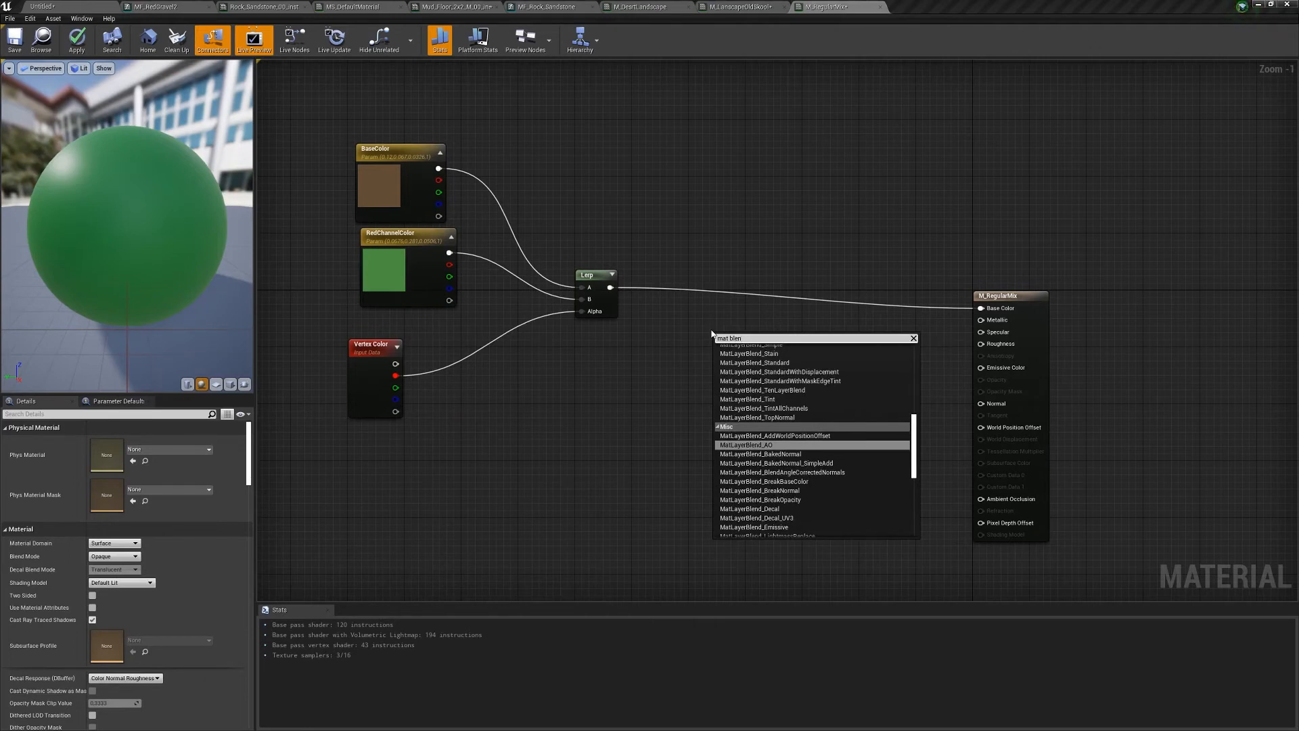
{"action": "key", "text": "Up"}
{"action": "key", "text": "Up"}
{"action": "key", "text": "Up"}
{"action": "key", "text": "Up"}
{"action": "key", "text": "Up"}
{"action": "key", "text": "Up"}
{"action": "key", "text": "Up"}
{"action": "key", "text": "Up"}
{"action": "key", "text": "Up"}
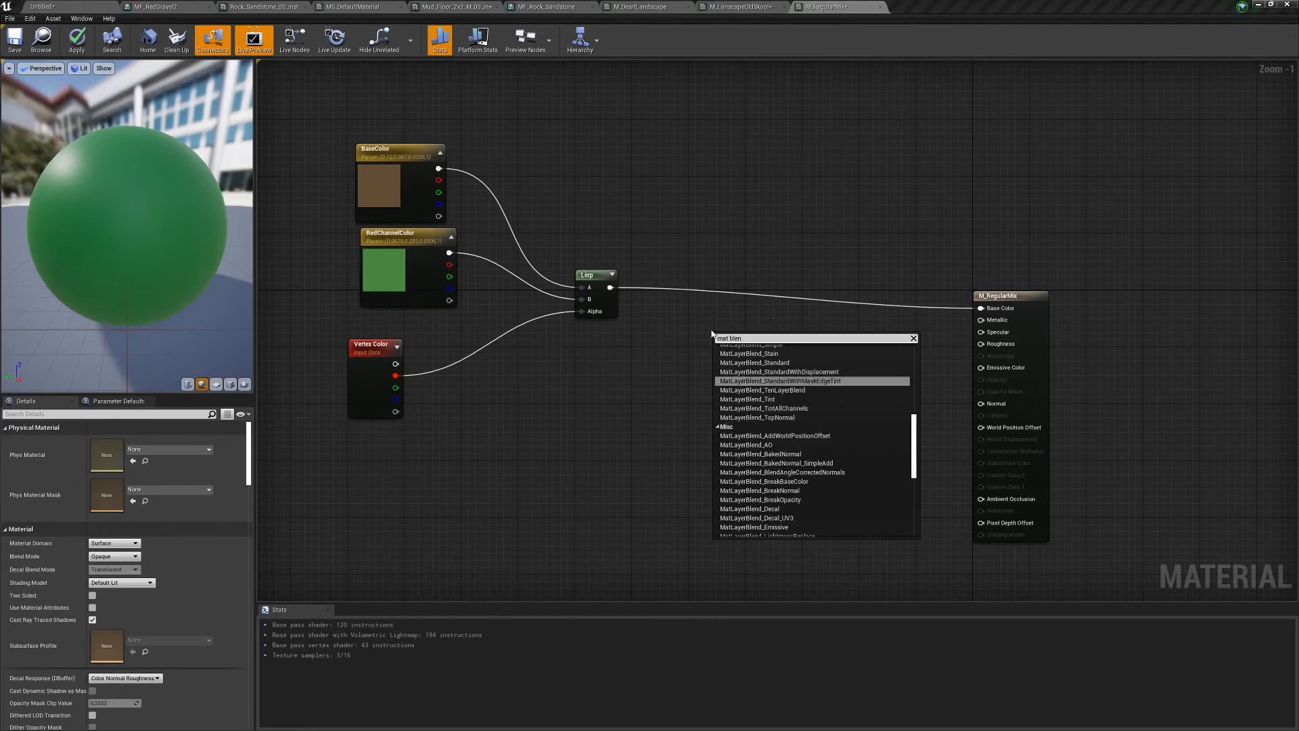
{"action": "key", "text": "Down"}
{"action": "key", "text": "Down"}
{"action": "key", "text": "Down"}
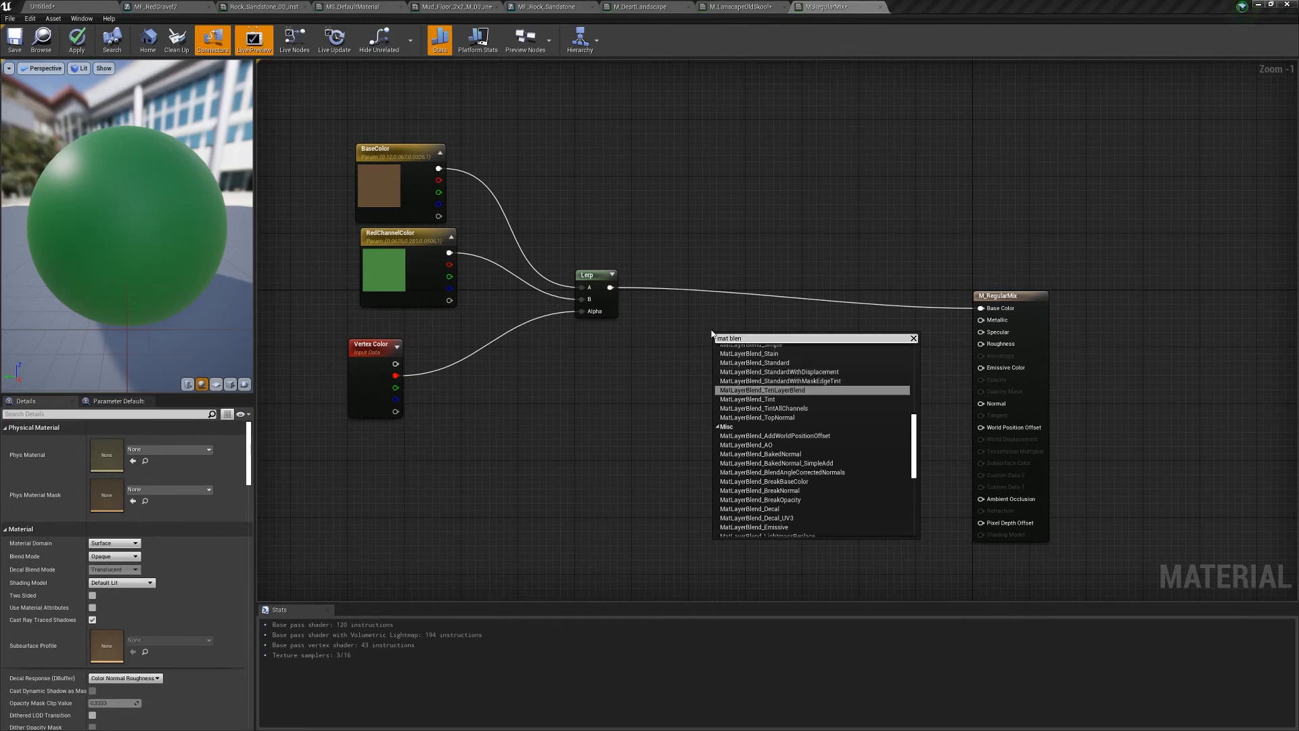
{"action": "key", "text": "Return"}
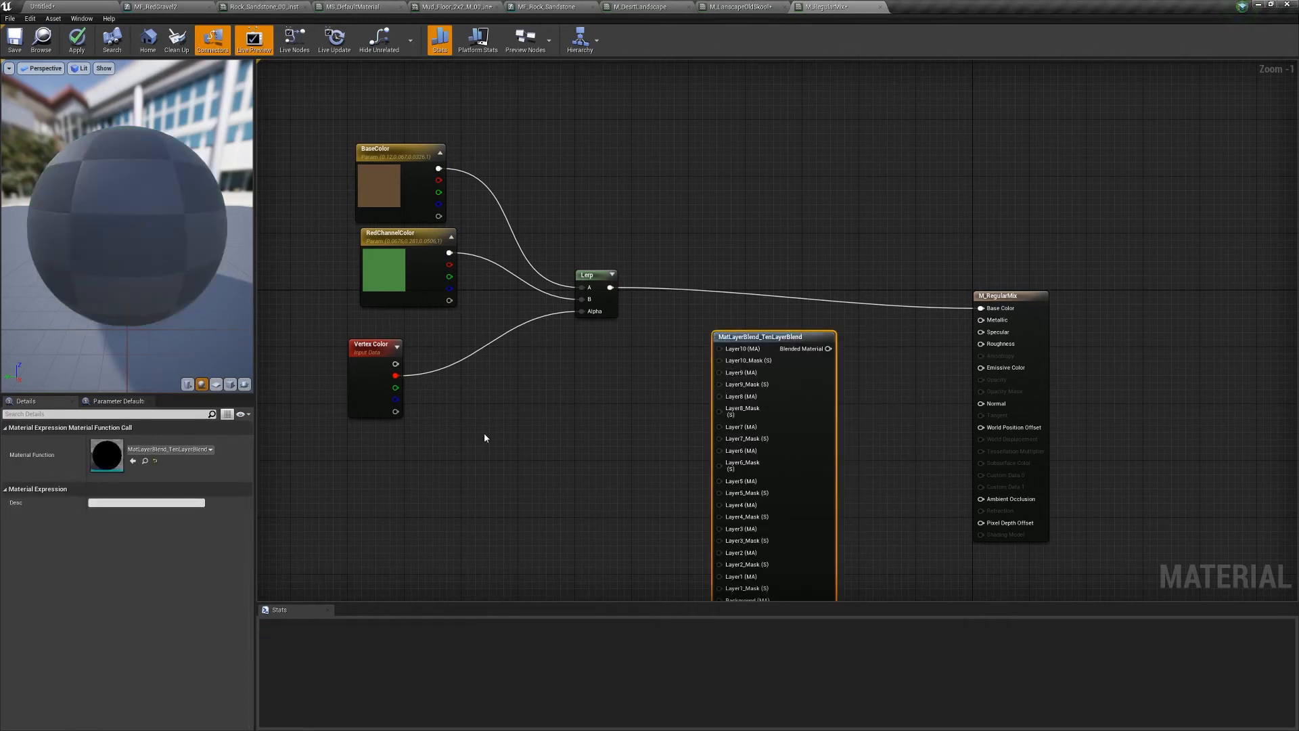
- Wire the Vertex Color node's R pin into the blend's Layer1_Mask
{"action": "right_click_drag", "start_coordinate": [485, 432], "coordinate": [593, 322]}
{"action": "left_click_drag", "start_coordinate": [508, 262], "coordinate": [647, 491]}
{"action": "left_click_drag", "start_coordinate": [730, 538], "coordinate": [836, 453]}
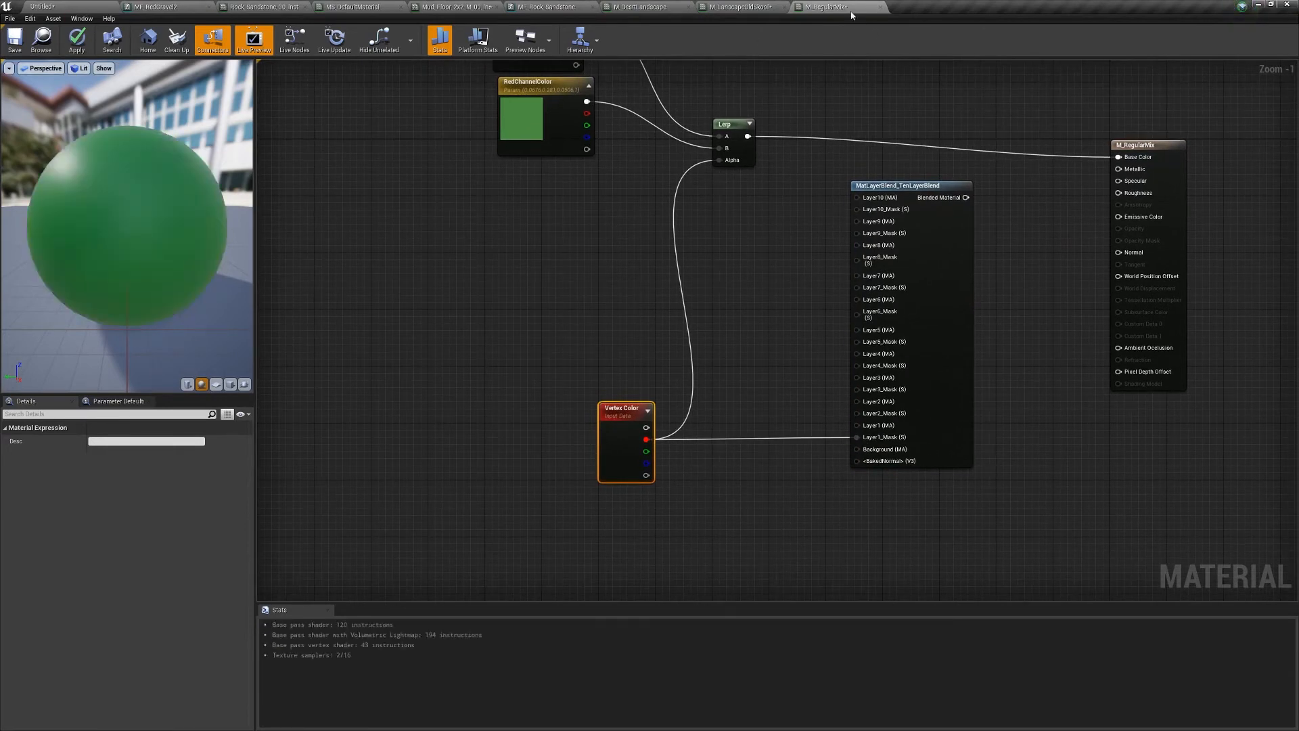
{"action": "left_click_drag", "start_coordinate": [827, 6], "coordinate": [848, 118]}
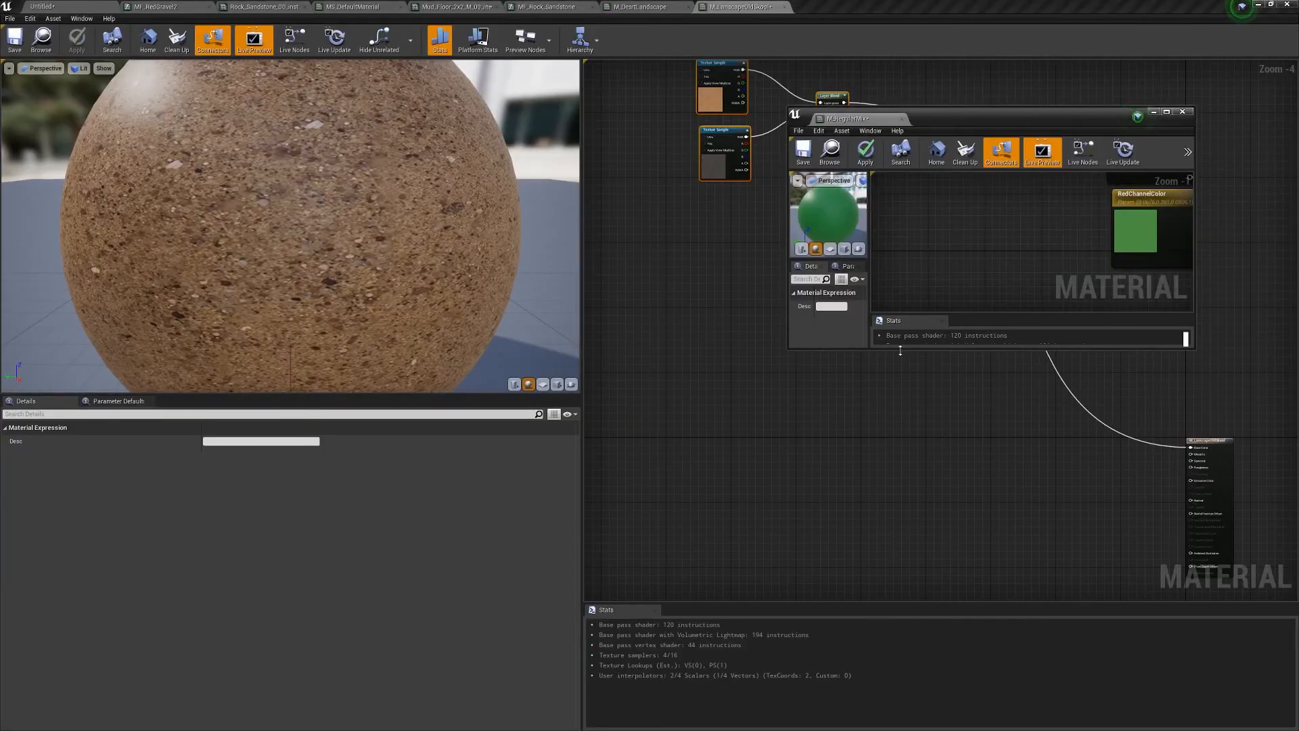
- Stretch and move the floating M_RegularMix window to fill the right side of the screen
{"action": "left_click_drag", "start_coordinate": [900, 351], "coordinate": [900, 650]}
{"action": "right_click_drag", "start_coordinate": [1150, 379], "coordinate": [997, 371]}
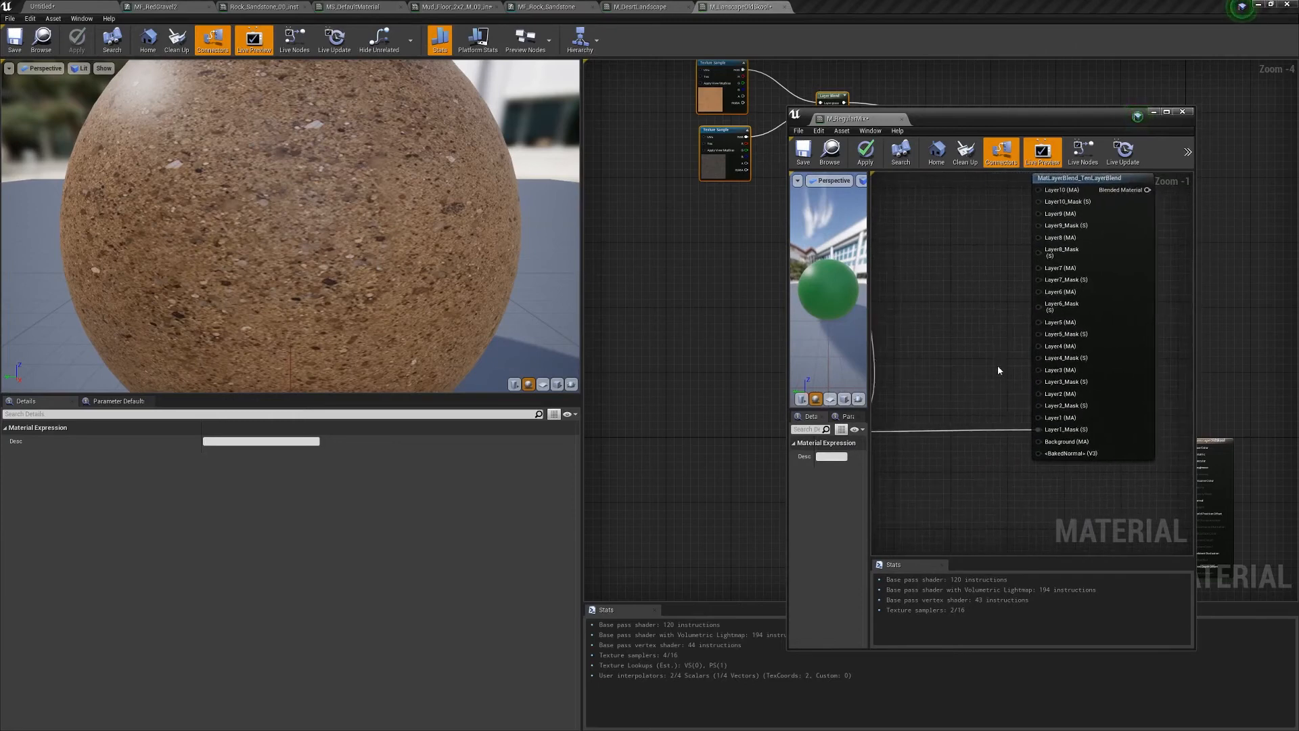
{"action": "scroll", "coordinate": [998, 364], "scroll_direction": "down", "scroll_amount": 4}
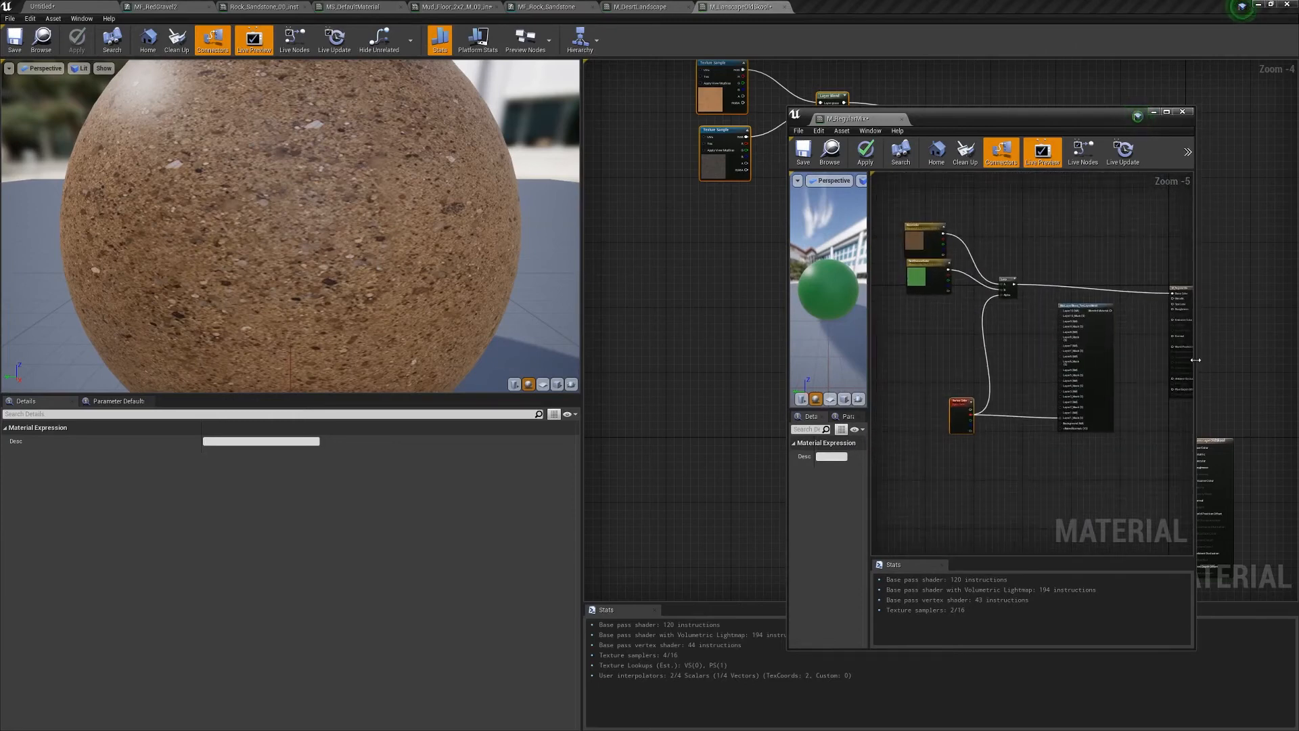
{"action": "left_click_drag", "start_coordinate": [1196, 360], "coordinate": [1297, 360]}
{"action": "left_click_drag", "start_coordinate": [1023, 124], "coordinate": [990, 25]}
{"action": "left_click_drag", "start_coordinate": [1012, 552], "coordinate": [988, 704]}
{"action": "left_click_drag", "start_coordinate": [756, 461], "coordinate": [665, 462]}
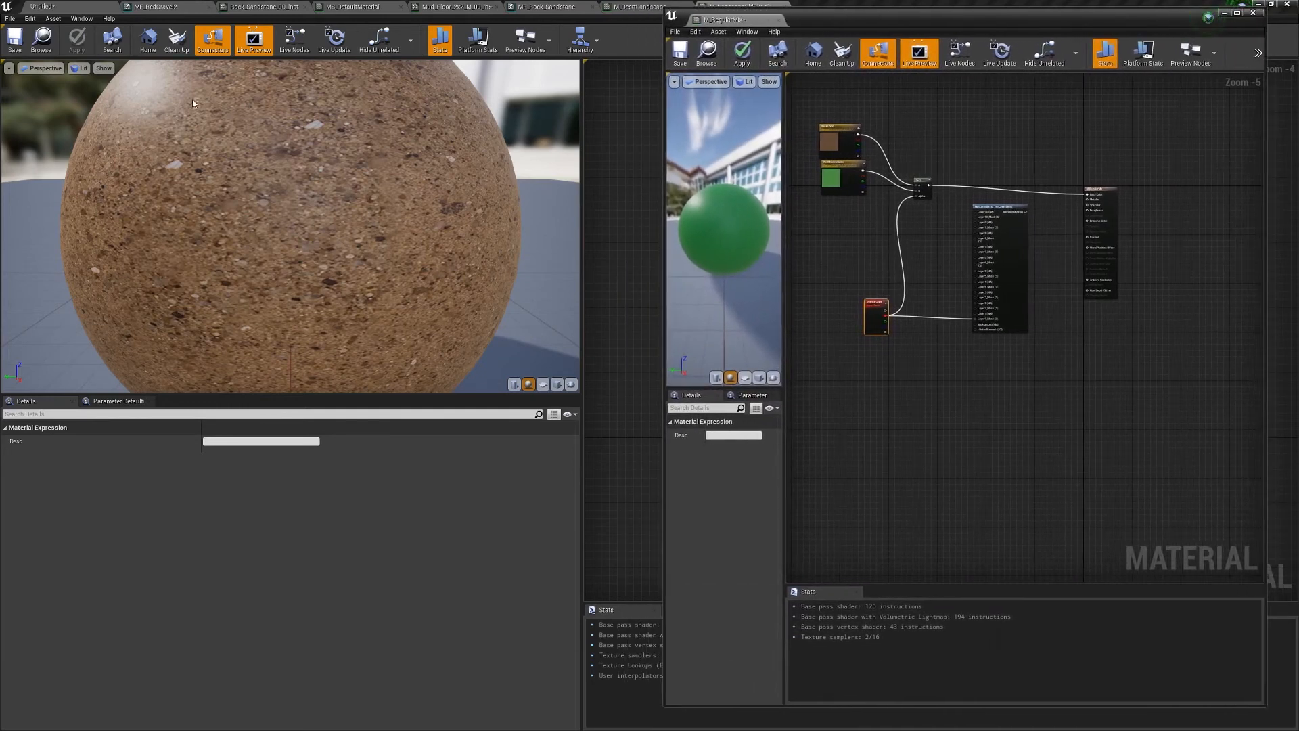
{"action": "left_click", "coordinate": [63, 9]}
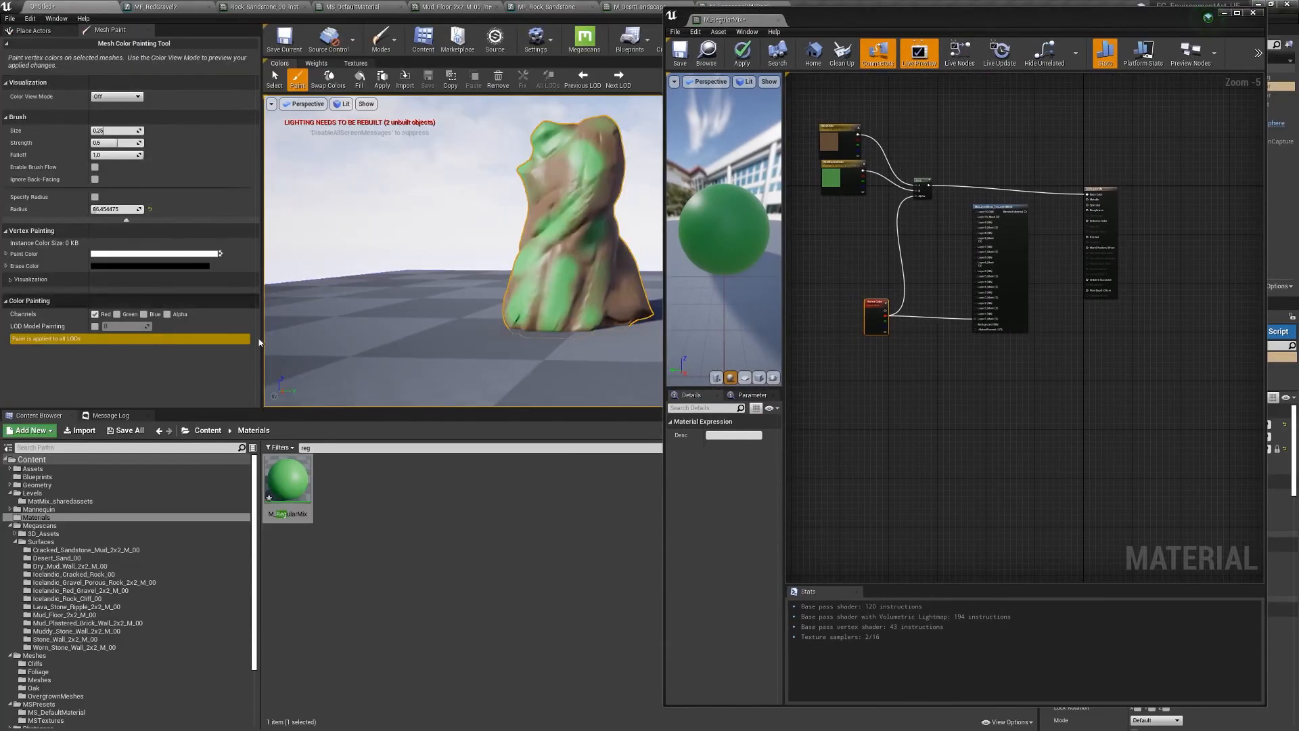
- Browse the Megascans surface folders and drag MF_Rock_Sandstone from Materials into the graph
{"action": "left_click", "coordinate": [75, 551]}
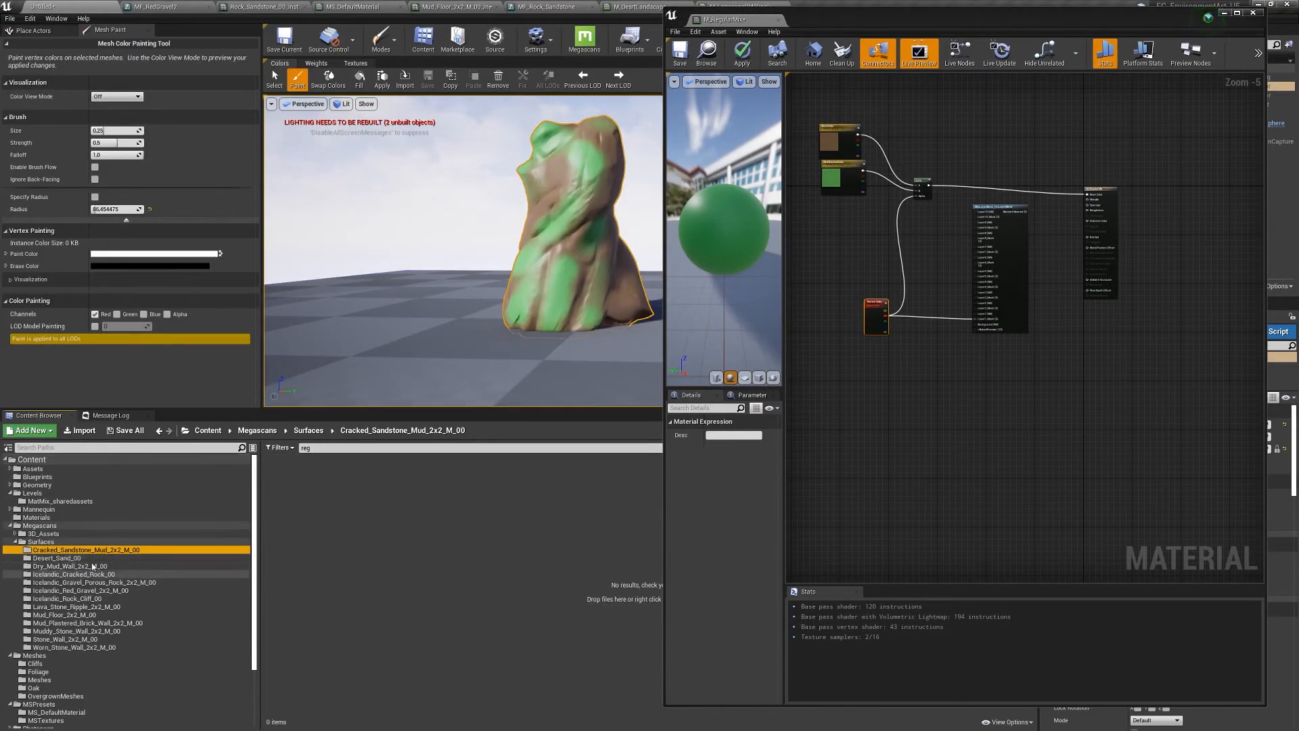
{"action": "left_click_drag", "start_coordinate": [661, 461], "coordinate": [515, 478]}
{"action": "left_click", "coordinate": [1017, 448]}
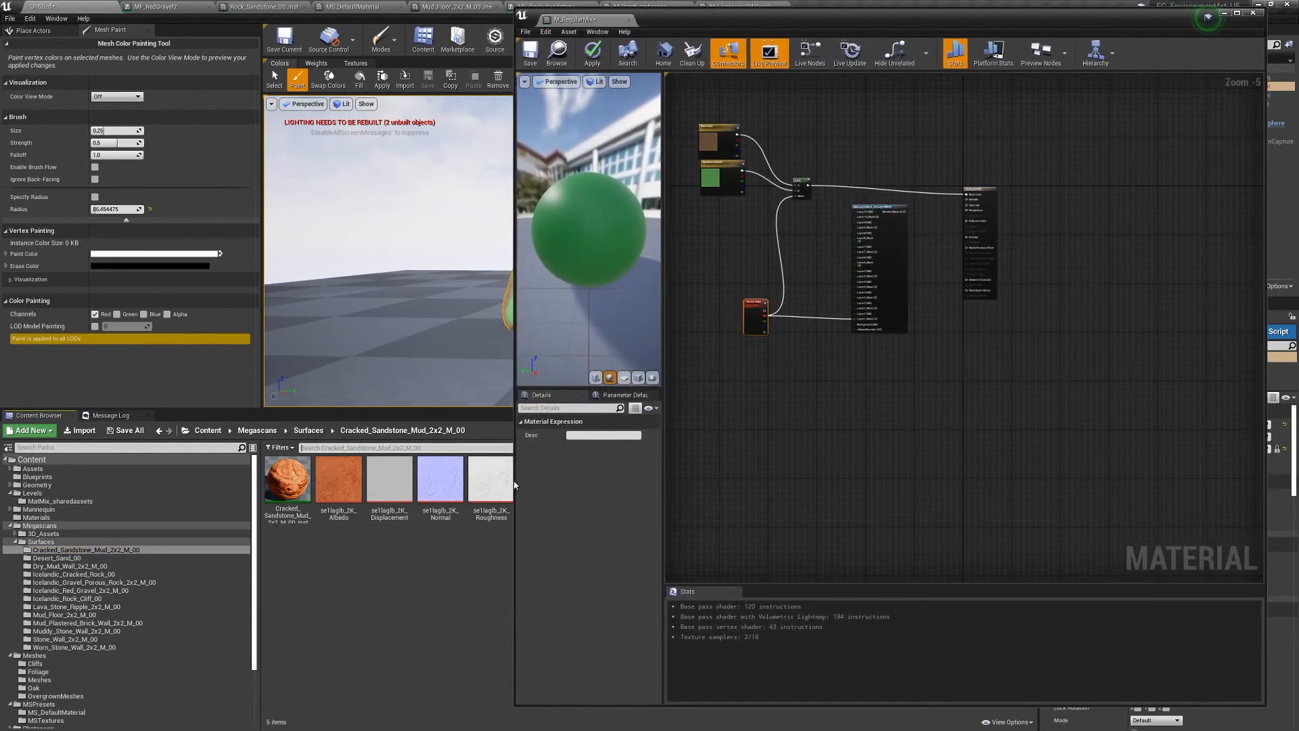
{"action": "left_click", "coordinate": [54, 558]}
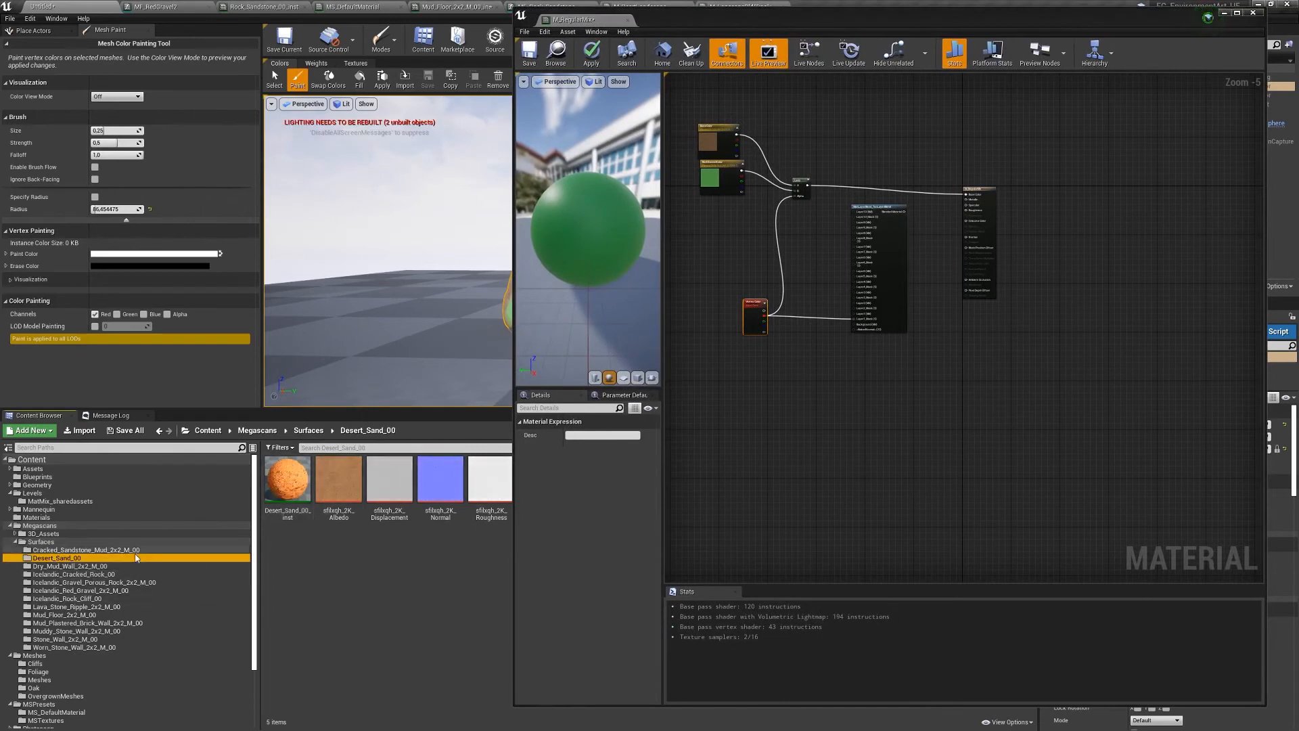
{"action": "left_click", "coordinate": [74, 567]}
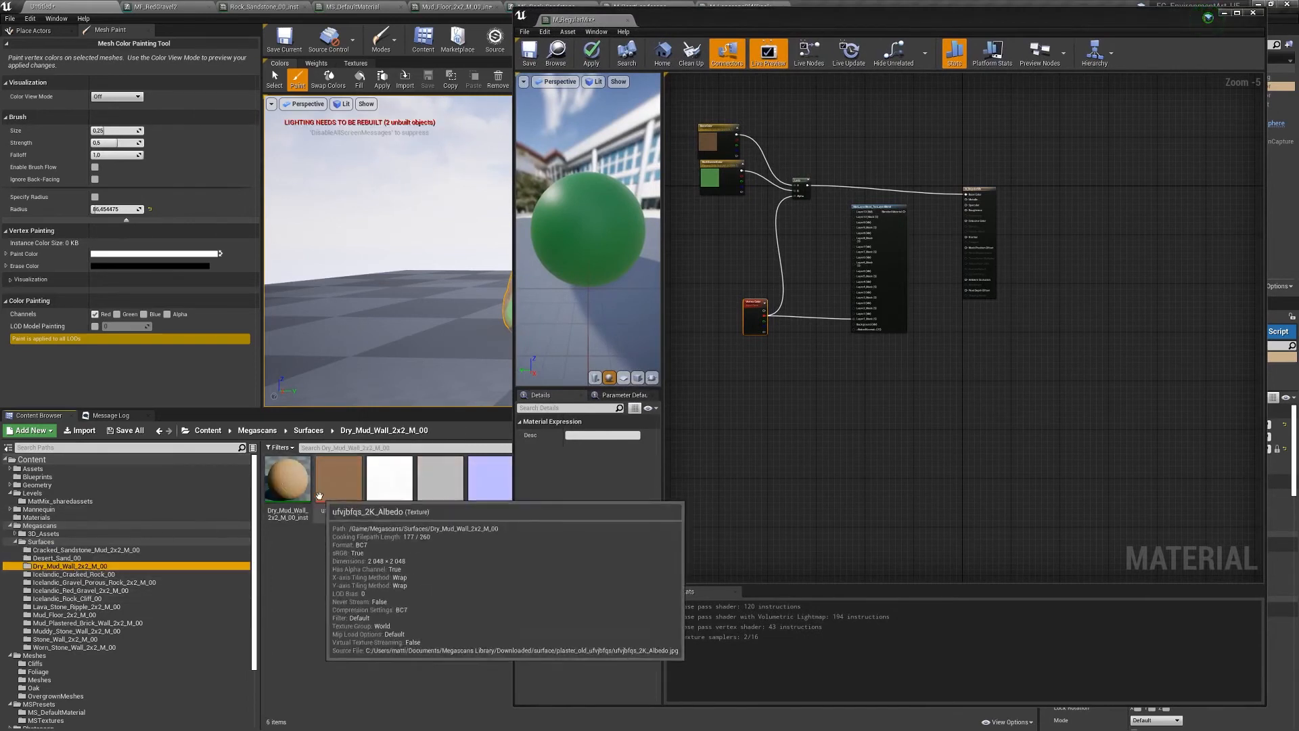
{"action": "left_click", "coordinate": [285, 483]}
{"action": "left_click", "coordinate": [37, 517]}
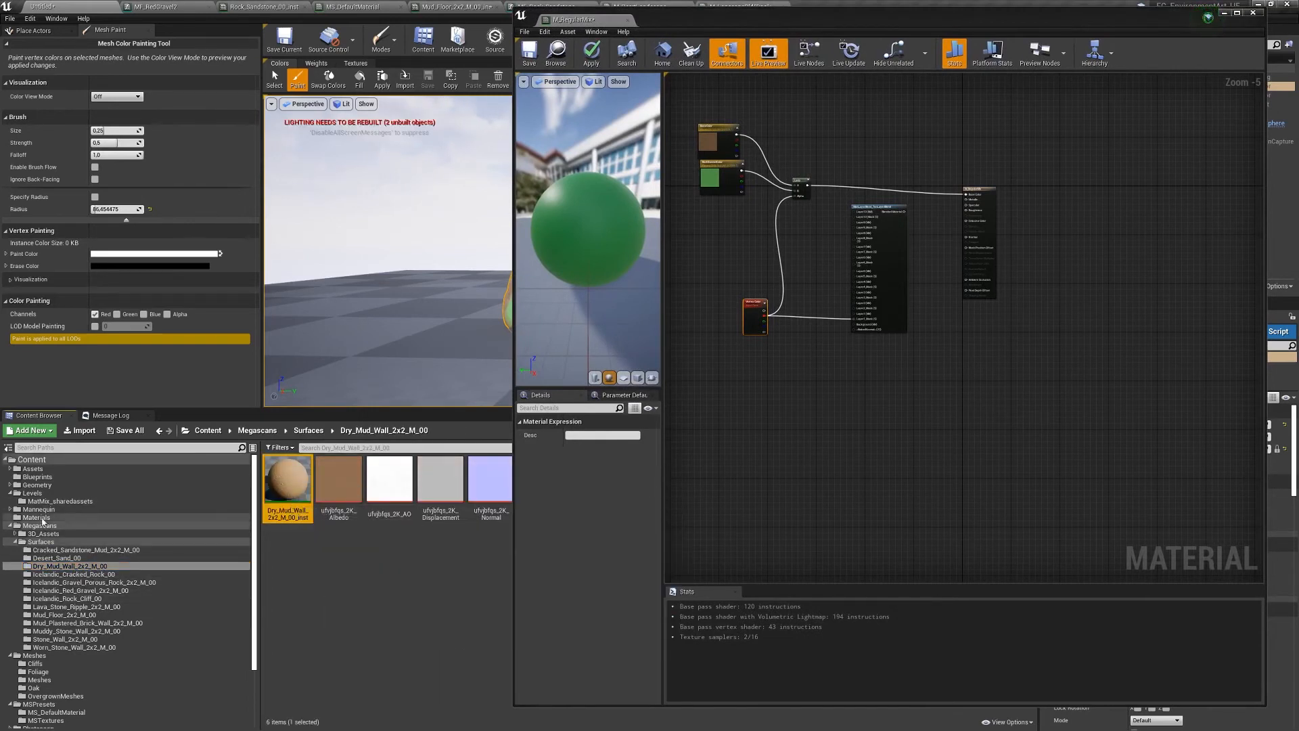
{"action": "left_click_drag", "start_coordinate": [407, 485], "coordinate": [738, 379]}
- Add a TilingBaseLayer scalar parameter with default 0.1 and wire it into InTiling
{"action": "scroll", "coordinate": [777, 370], "scroll_direction": "up", "scroll_amount": 4}
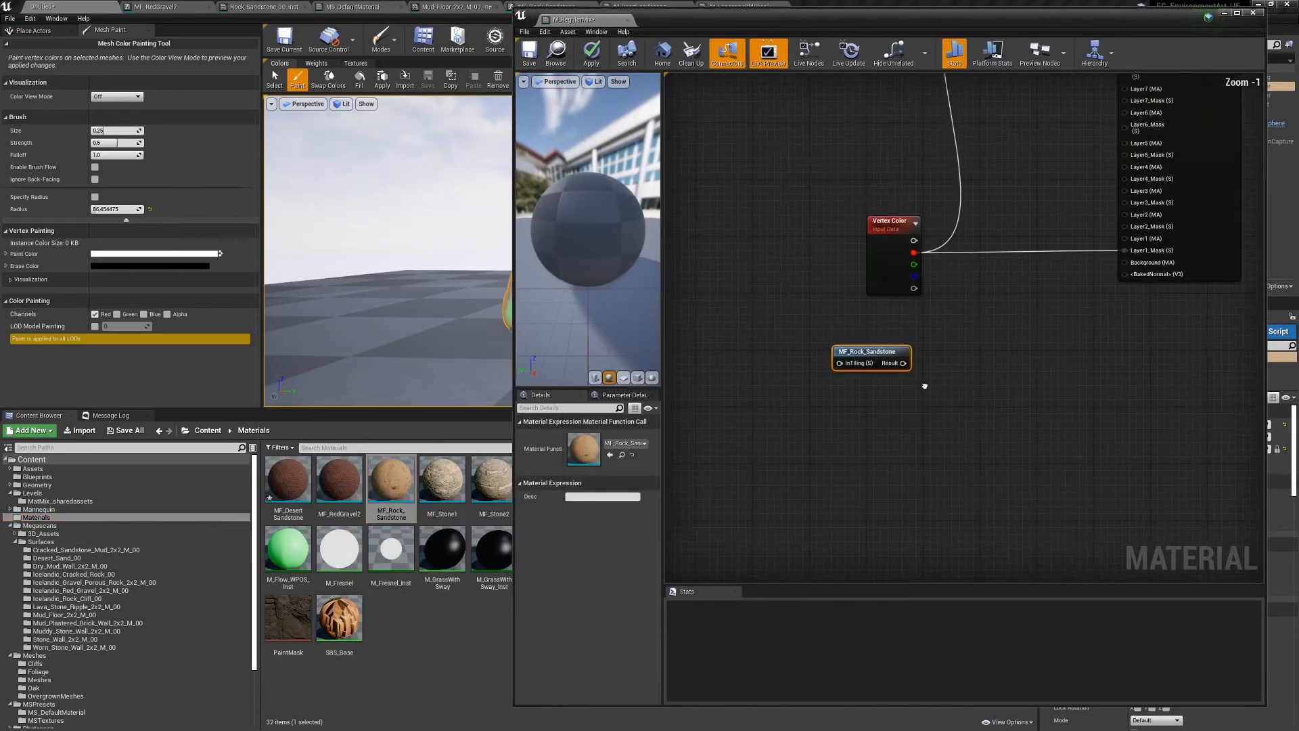
{"action": "left_click", "coordinate": [758, 364]}
{"action": "right_click", "coordinate": [760, 359]}
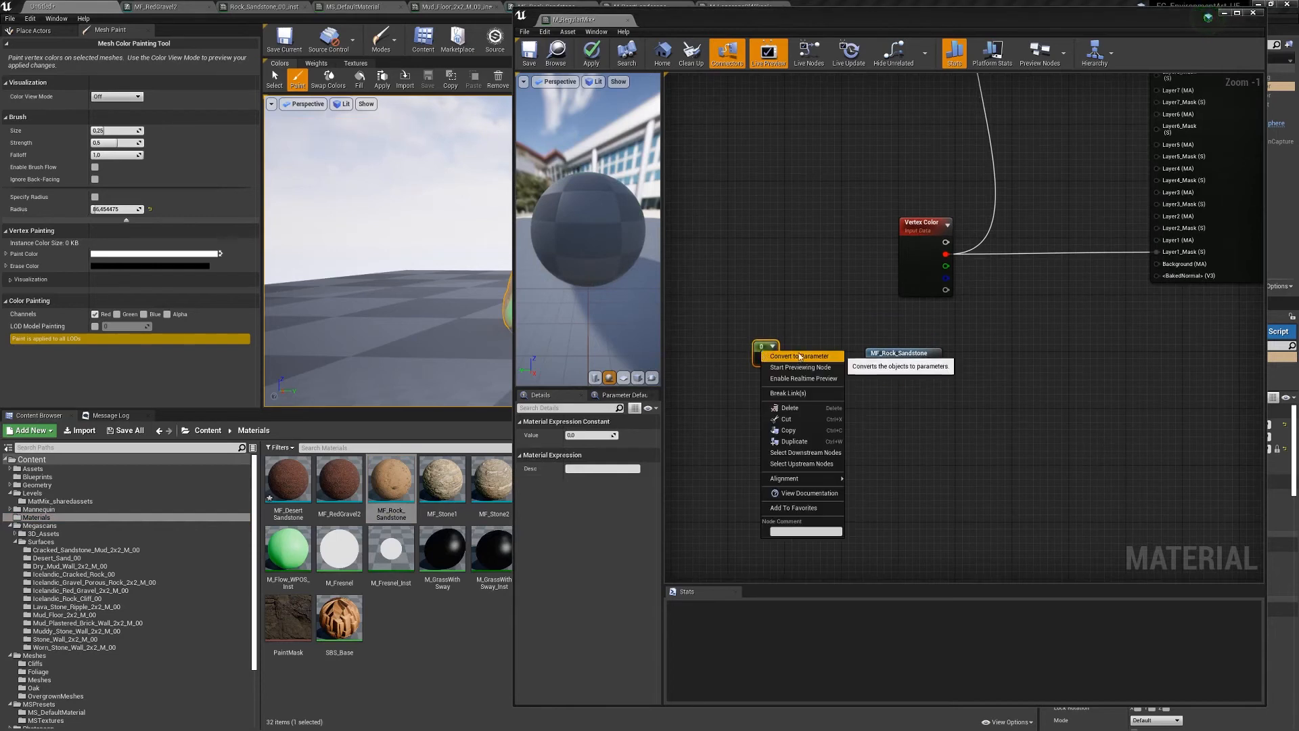
{"action": "left_click", "coordinate": [797, 363]}
{"action": "type", "text": "Ti"}
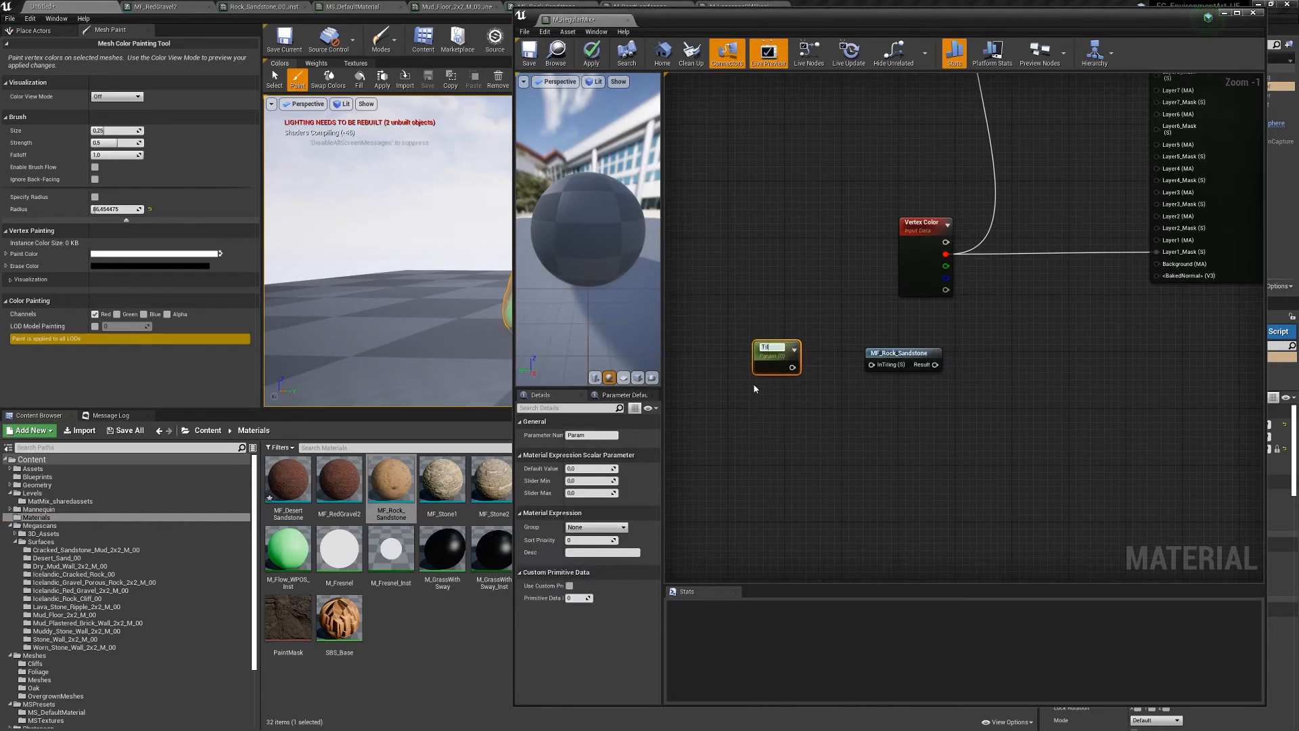
{"action": "type", "text": "lingBaseL"}
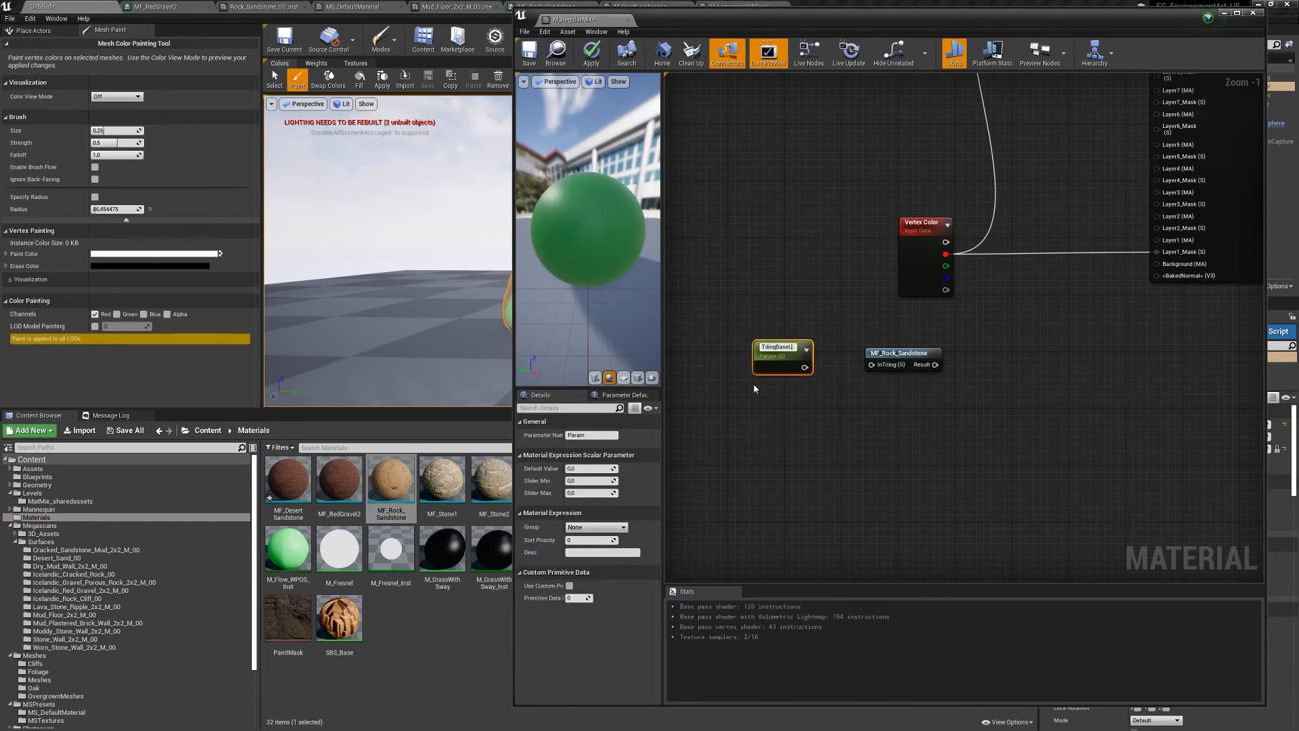
{"action": "type", "text": "ayer"}
{"action": "key", "text": "Return"}
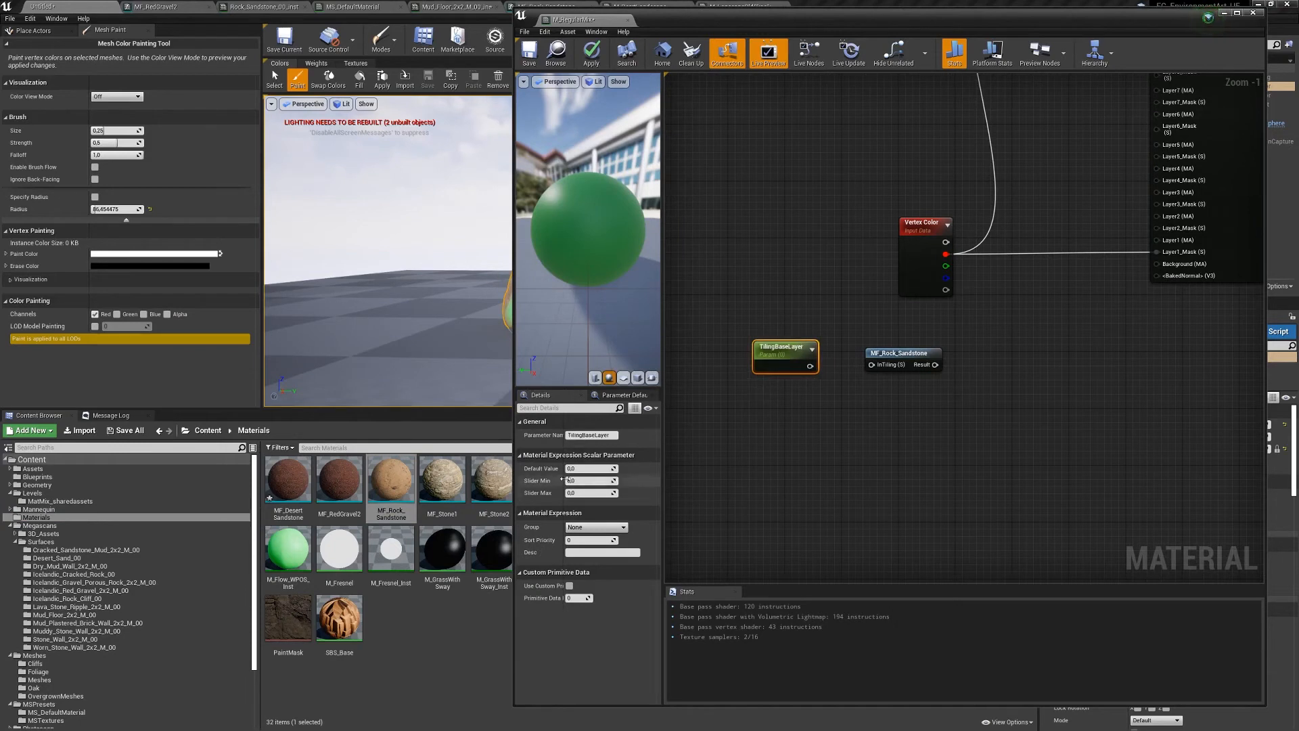
{"action": "key", "text": "Return"}
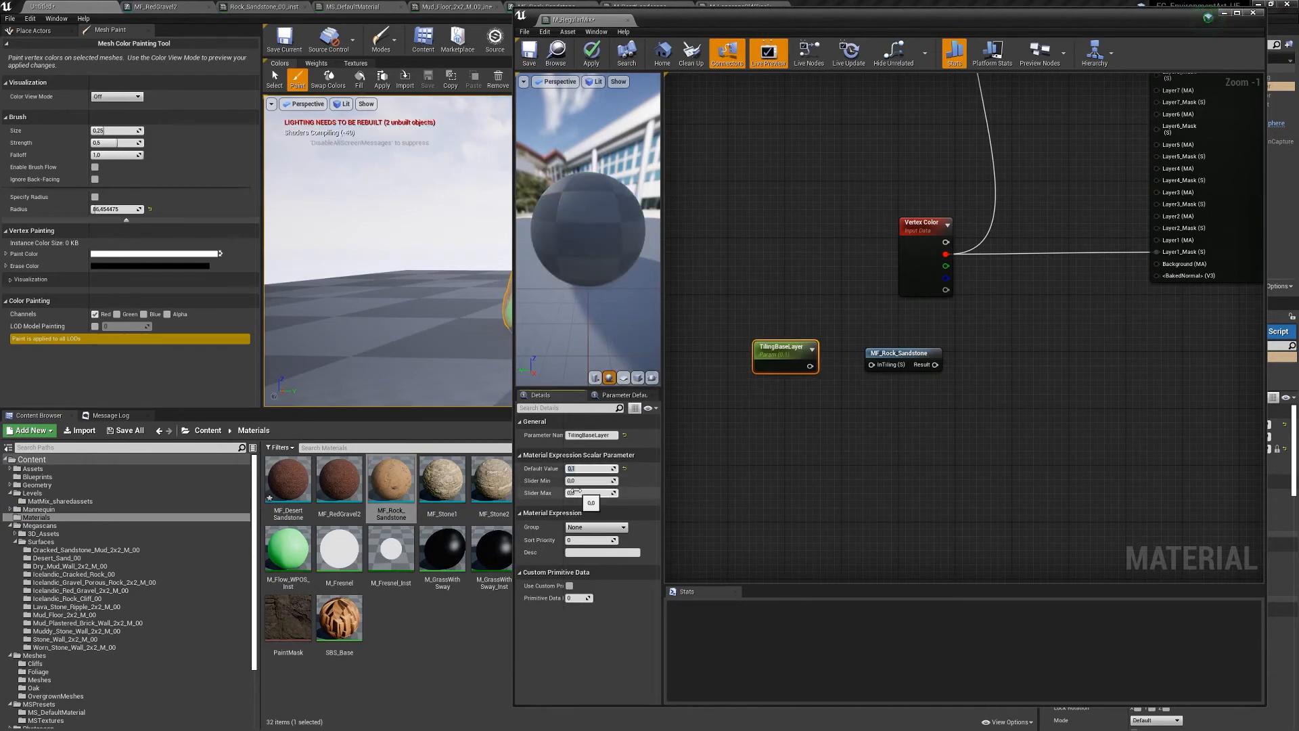
{"action": "left_click_drag", "start_coordinate": [811, 366], "coordinate": [827, 321]}
- Move the TilingBaseLayer and MF_Rock_Sandstone nodes up and to the left
{"action": "left_click", "coordinate": [907, 352]}
{"action": "right_click_drag", "start_coordinate": [867, 372], "coordinate": [955, 419]}
{"action": "scroll", "coordinate": [902, 428], "scroll_direction": "down", "scroll_amount": 1}
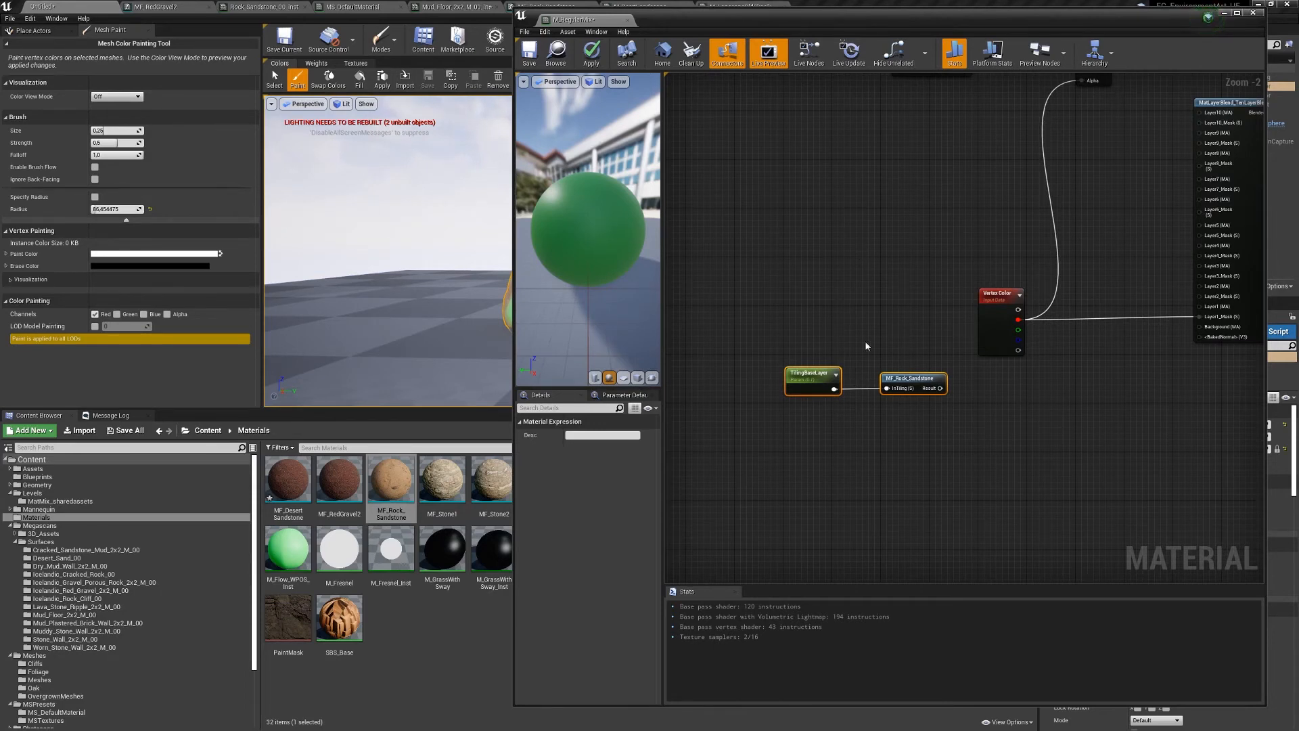
{"action": "left_click_drag", "start_coordinate": [913, 380], "coordinate": [875, 320]}
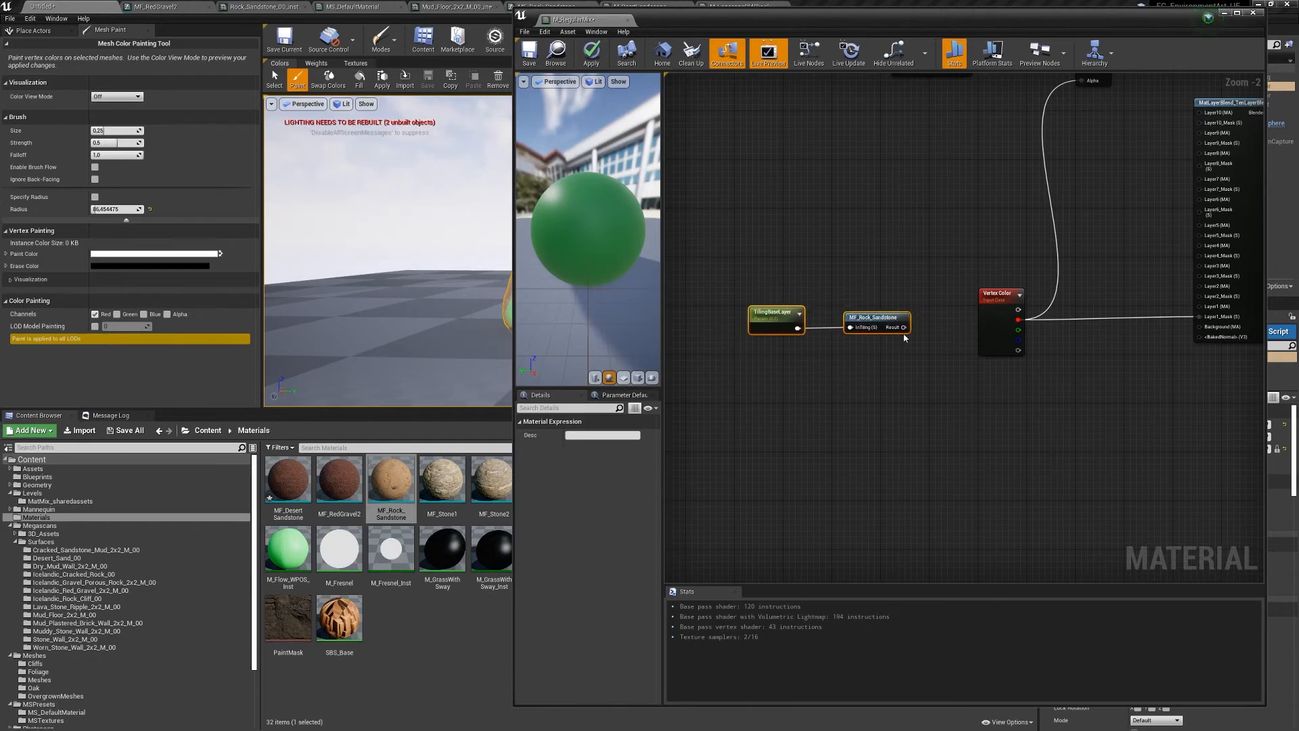
- Rearrange the graph and wire MF_Rock_Sandstone's Result into M_RegularMix's Material Attributes
{"action": "right_click_drag", "start_coordinate": [904, 338], "coordinate": [881, 384]}
{"action": "left_click_drag", "start_coordinate": [876, 394], "coordinate": [1138, 249]}
{"action": "right_click_drag", "start_coordinate": [1097, 322], "coordinate": [813, 455]}
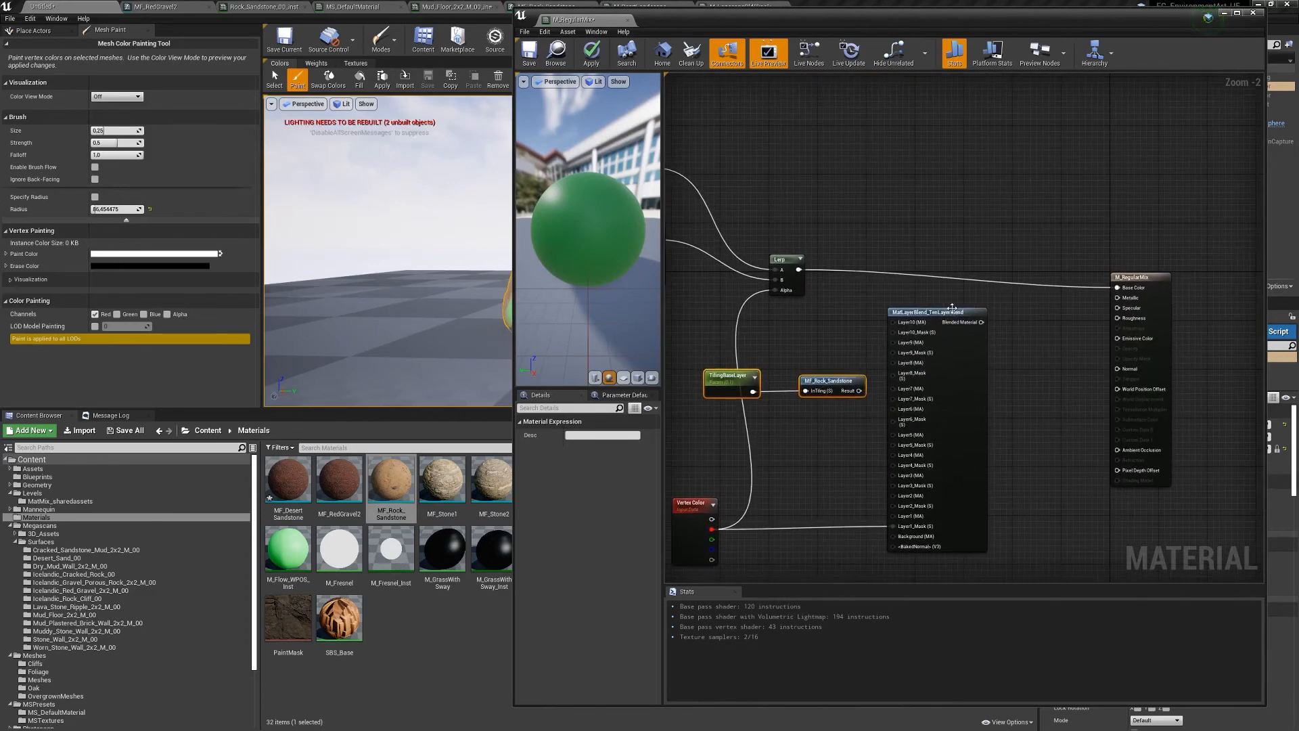
{"action": "left_click_drag", "start_coordinate": [933, 322], "coordinate": [931, 385]}
{"action": "left_click_drag", "start_coordinate": [709, 368], "coordinate": [1022, 295]}
{"action": "left_click", "coordinate": [1137, 278]}
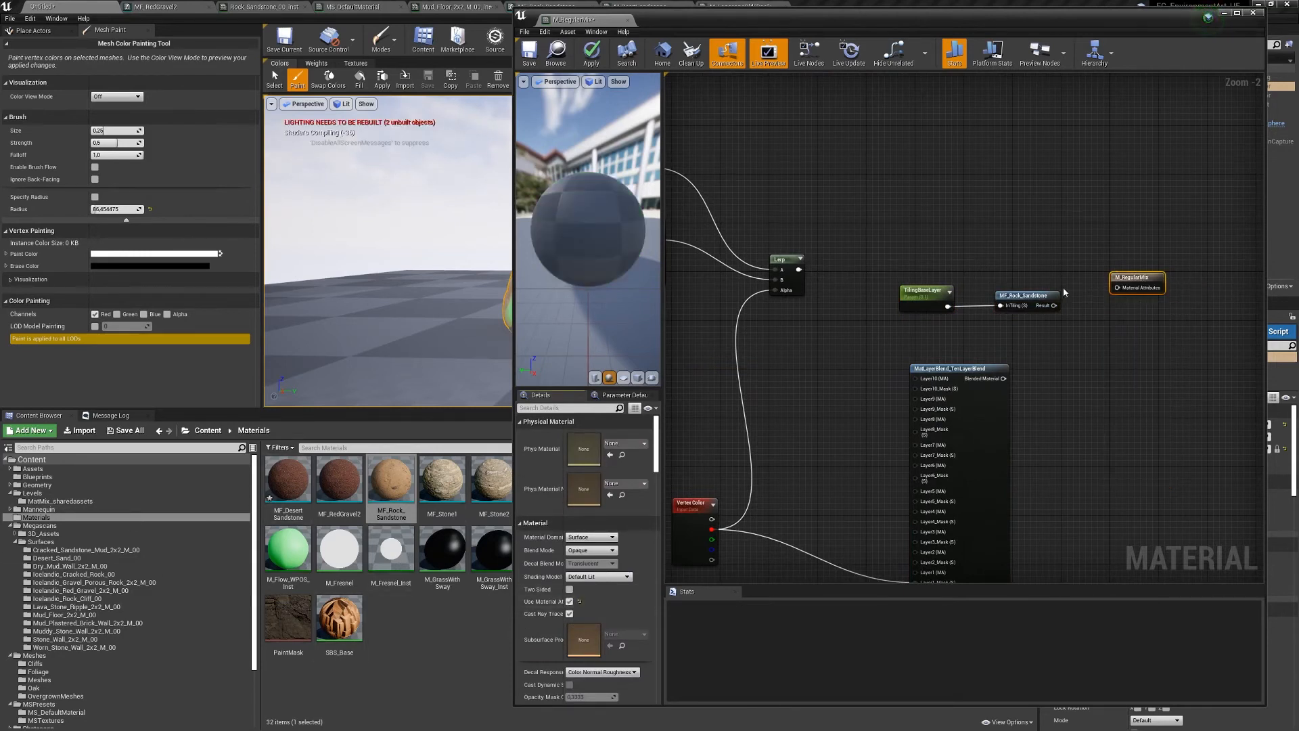
{"action": "left_click_drag", "start_coordinate": [1054, 305], "coordinate": [1117, 288]}
- Line the tiling and sandstone nodes up with the output and open MF_Rock_Sandstone for editing
{"action": "left_click_drag", "start_coordinate": [904, 258], "coordinate": [1016, 329]}
{"action": "left_click_drag", "start_coordinate": [1027, 298], "coordinate": [1069, 284]}
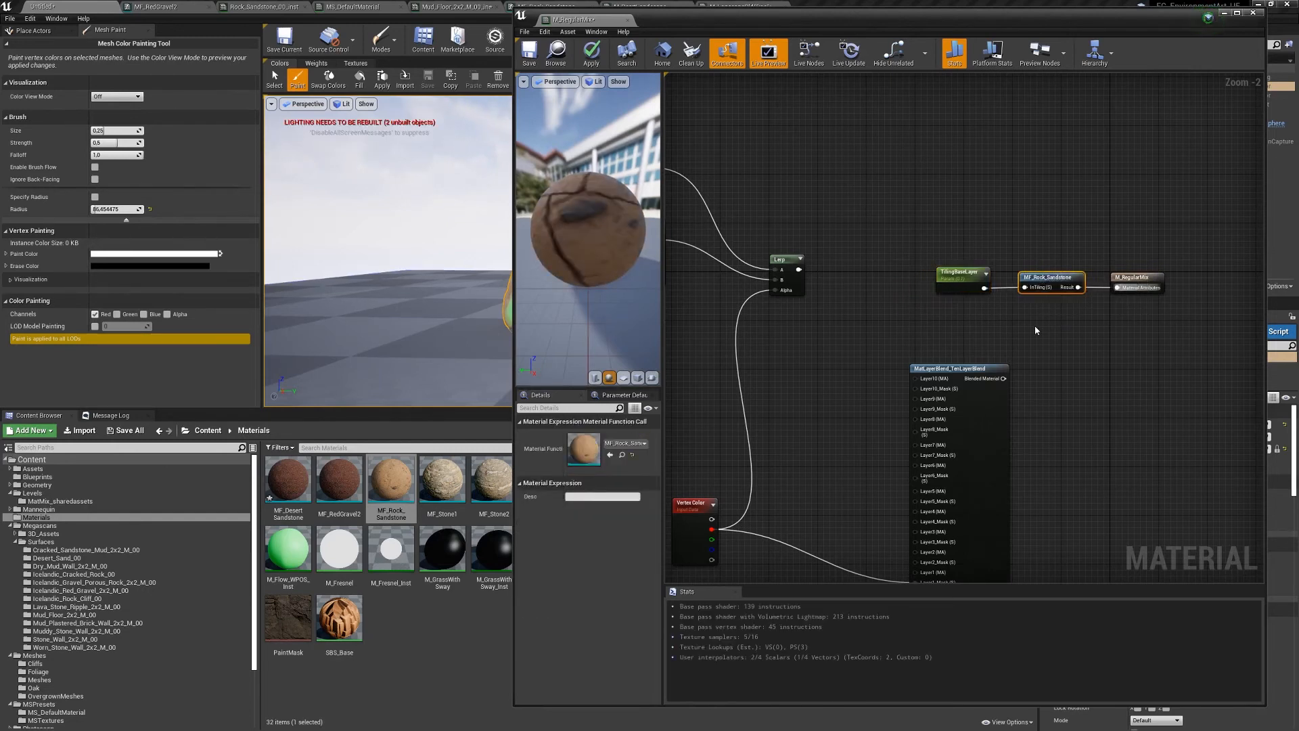
{"action": "double_click", "coordinate": [1049, 279]}
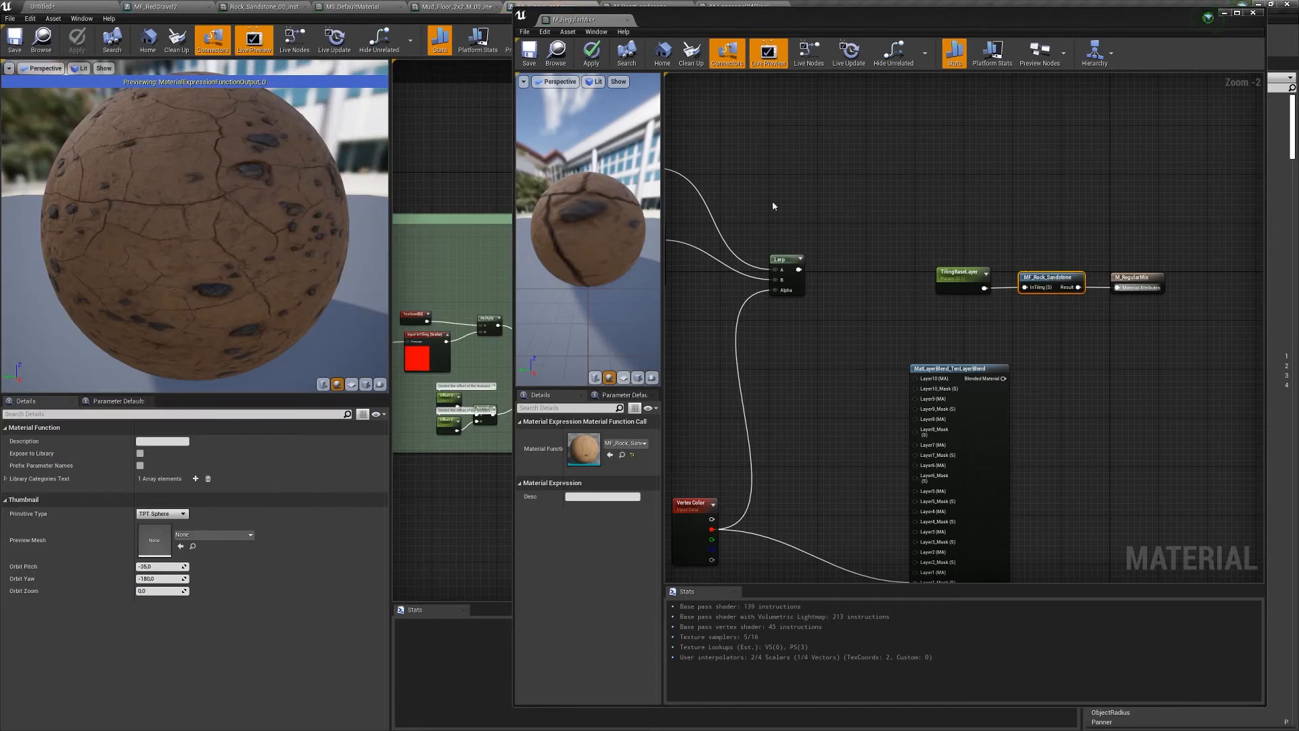
- Check the sandstone function graph, then move TilingBaseLayer and MF_Rock_Sandstone above the Lerp
{"action": "left_click_drag", "start_coordinate": [672, 38], "coordinate": [518, 582]}
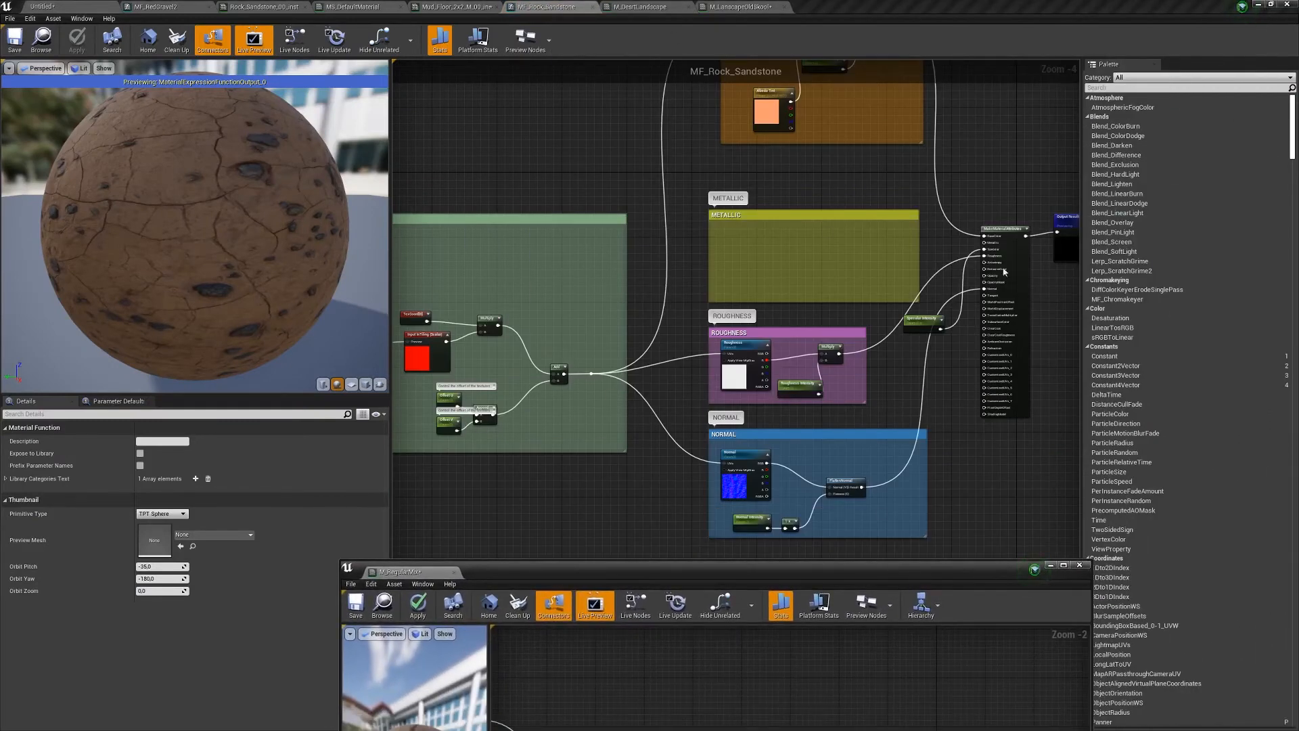
{"action": "left_click_drag", "start_coordinate": [890, 569], "coordinate": [912, 71]}
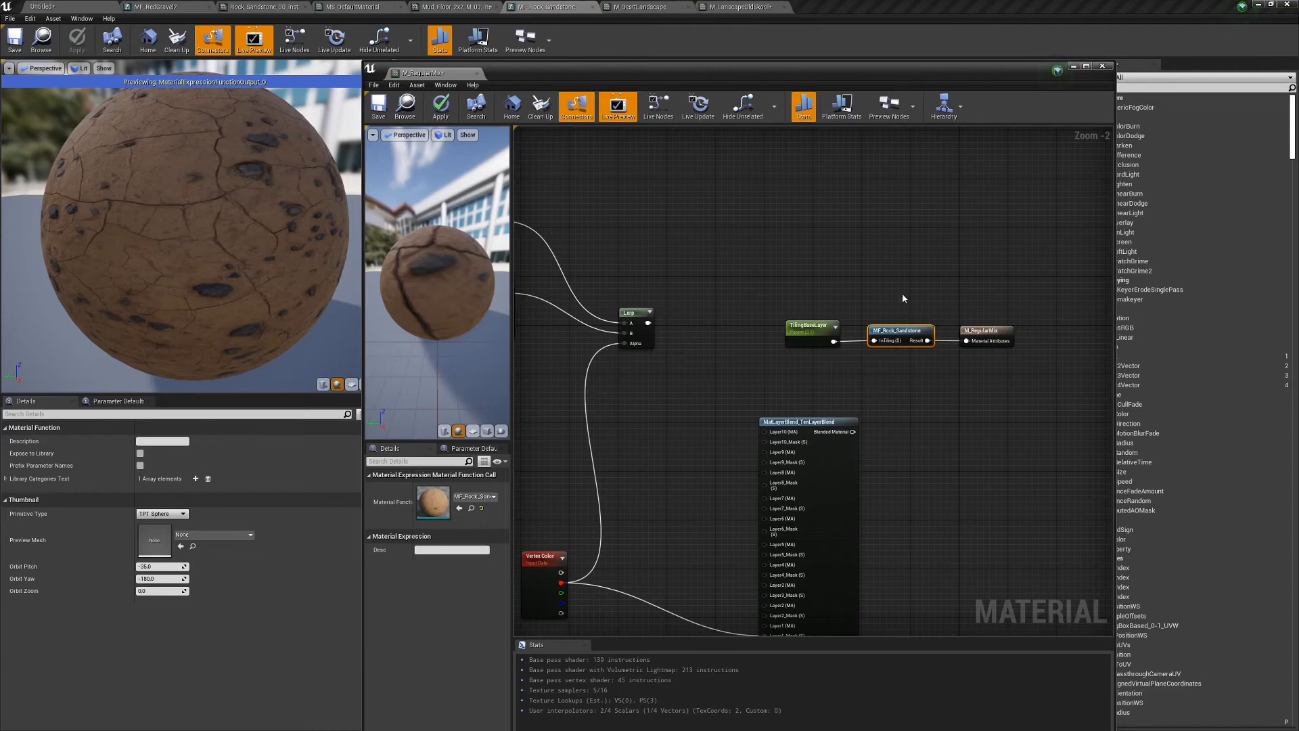
{"action": "left_click_drag", "start_coordinate": [837, 310], "coordinate": [856, 219]}
{"action": "left_click", "coordinate": [805, 278]}
{"action": "left_click_drag", "start_coordinate": [752, 262], "coordinate": [913, 379]}
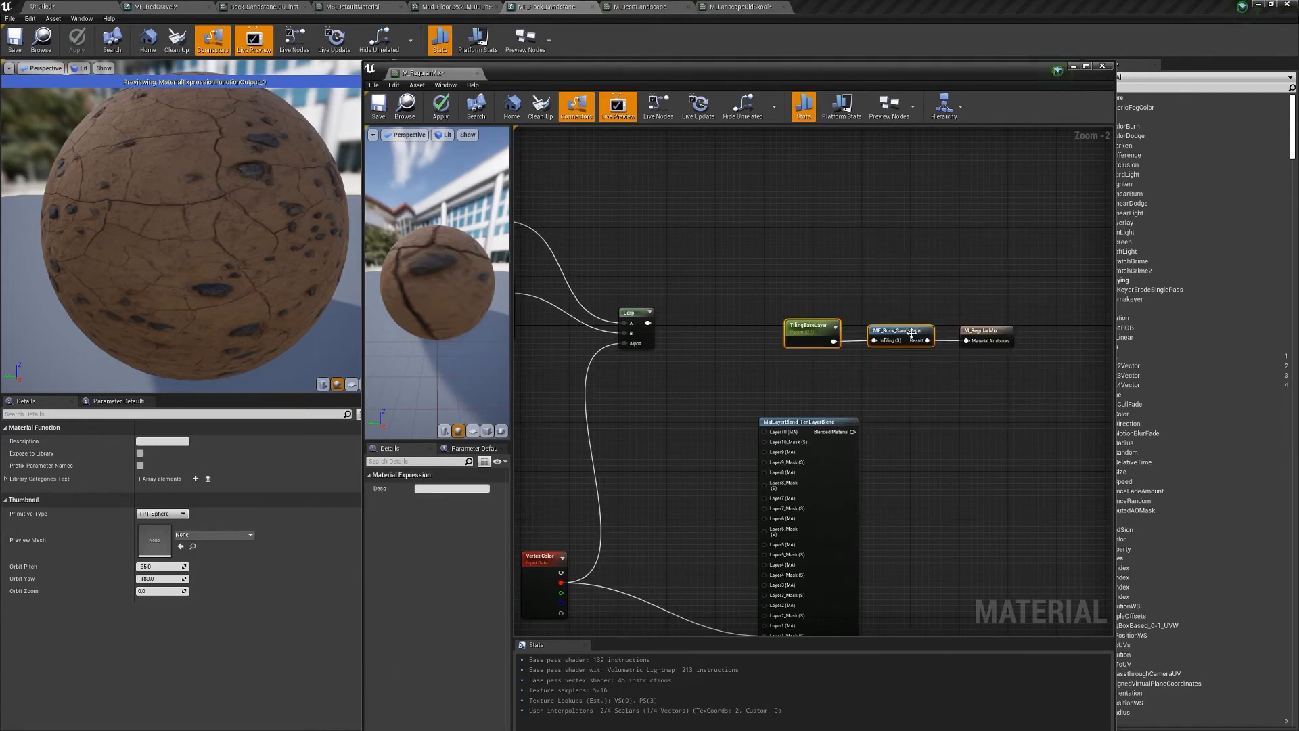
{"action": "left_click_drag", "start_coordinate": [913, 335], "coordinate": [870, 201]}
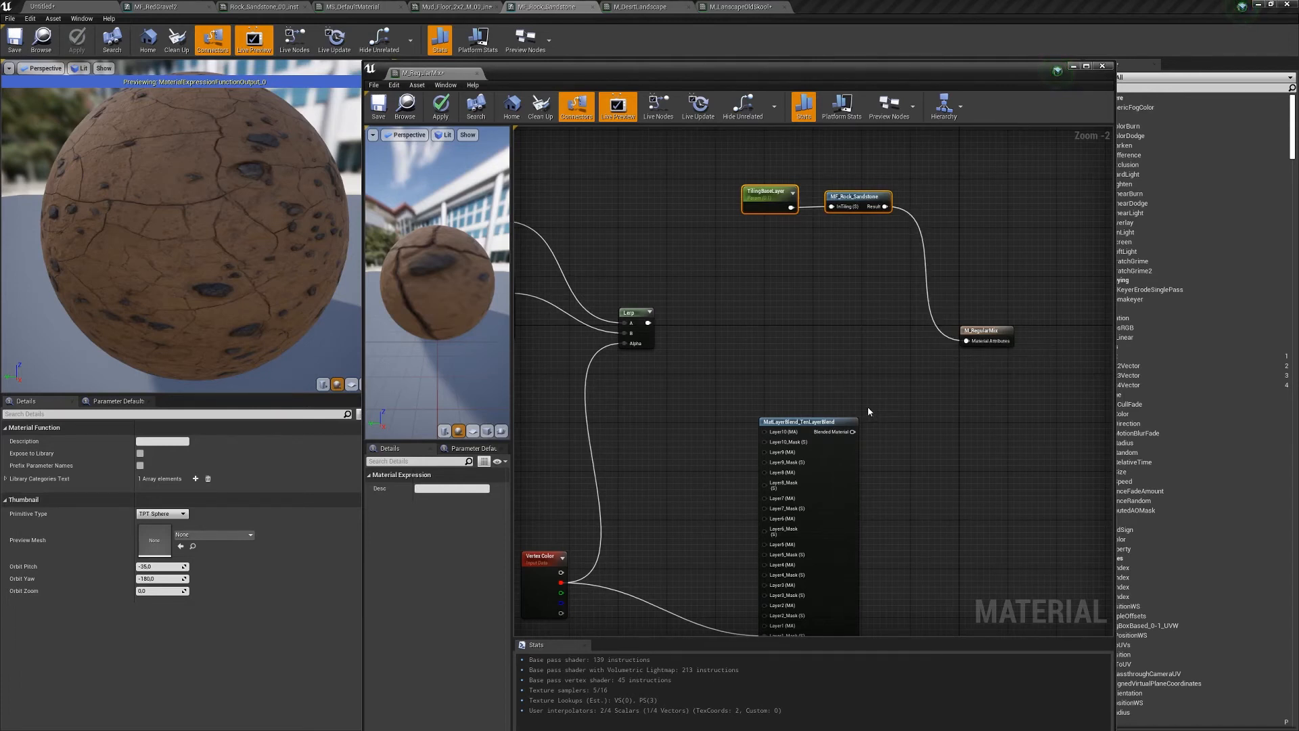
- Unplug MF_Rock_Sandstone from the output and wire the layer blend's Blended Material into Material Attributes
{"action": "right_click_drag", "start_coordinate": [775, 377], "coordinate": [842, 378]}
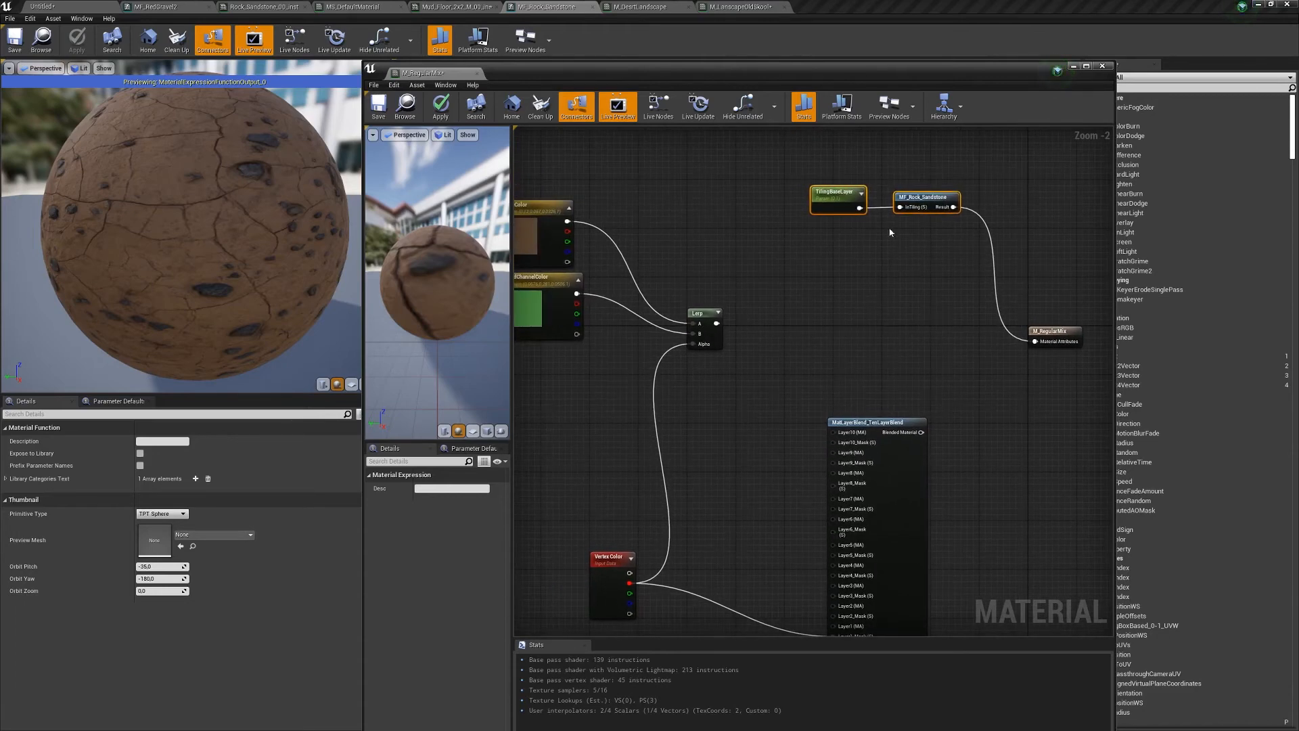
{"action": "left_click_drag", "start_coordinate": [944, 216], "coordinate": [932, 326]}
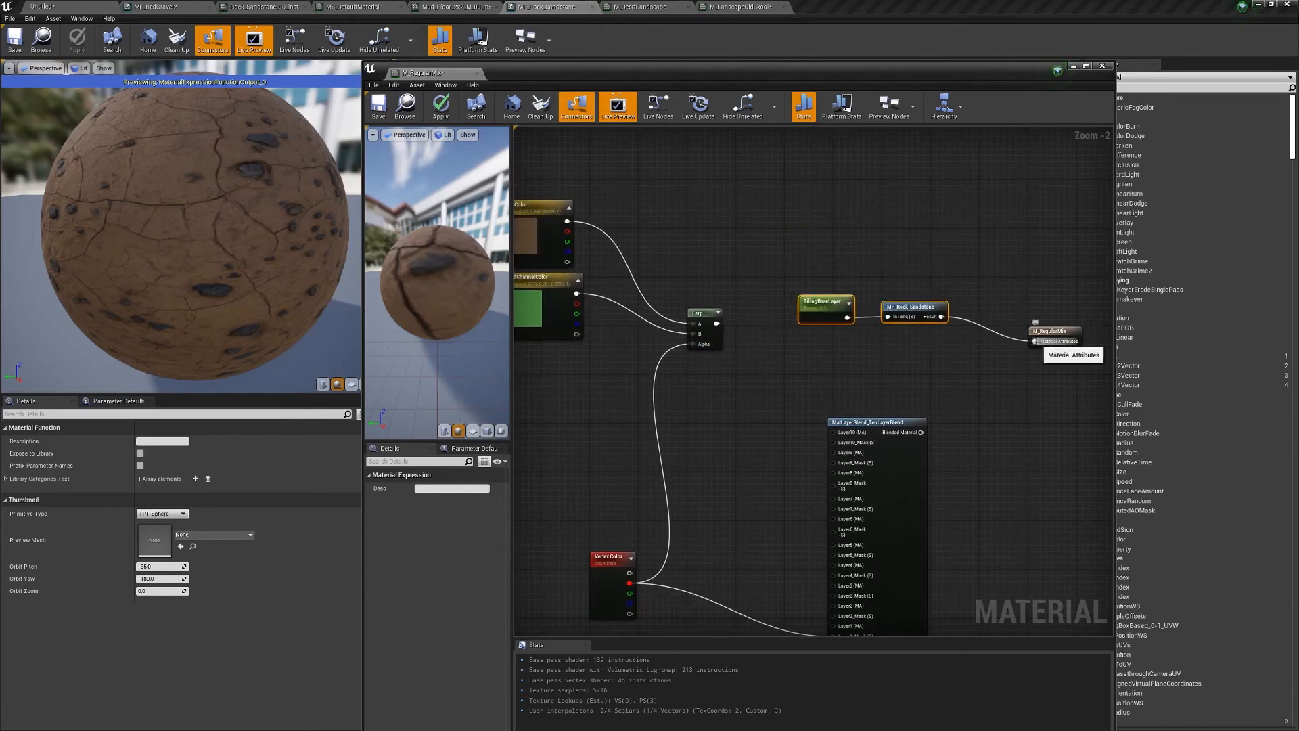
{"action": "left_click", "coordinate": [1035, 341], "text": "alt"}
{"action": "left_click_drag", "start_coordinate": [922, 433], "coordinate": [1036, 341]}
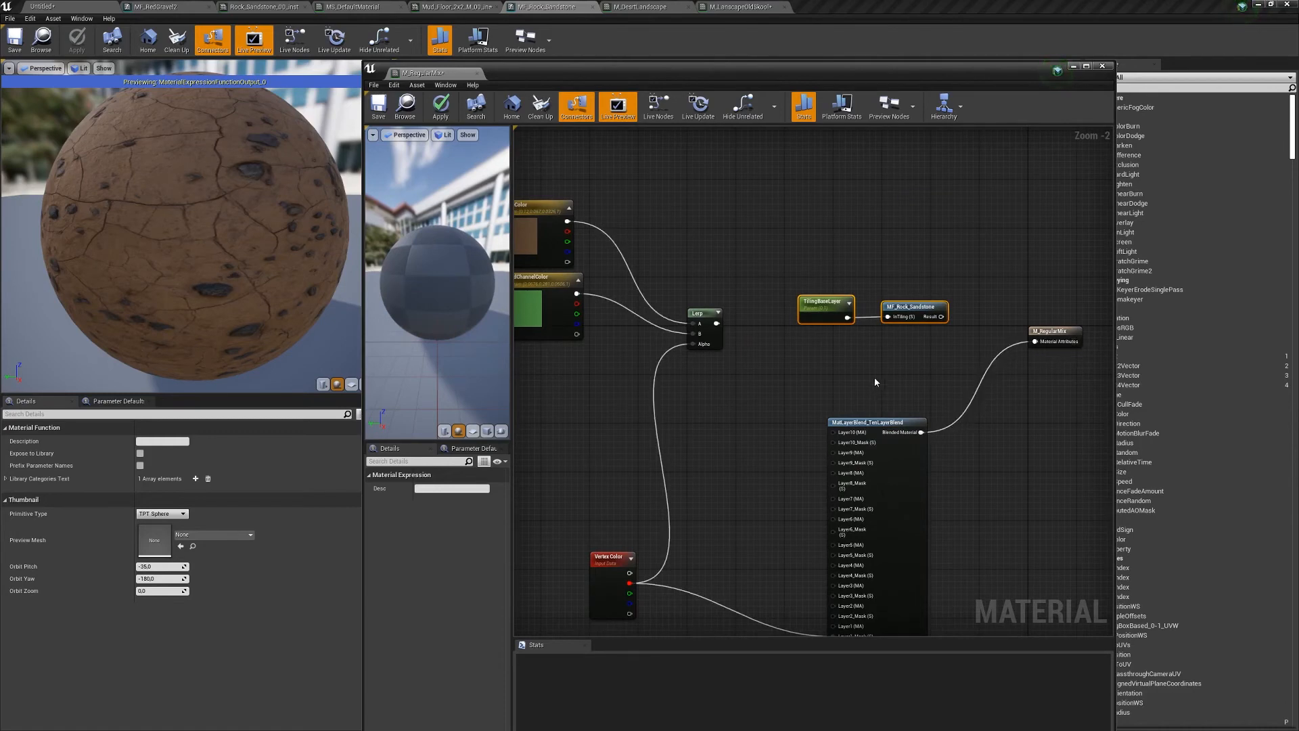
- Connect MF_Rock_Sandstone's Result to the blend's Background (MA) input and tidy the node layout
{"action": "right_click_drag", "start_coordinate": [875, 383], "coordinate": [950, 295]}
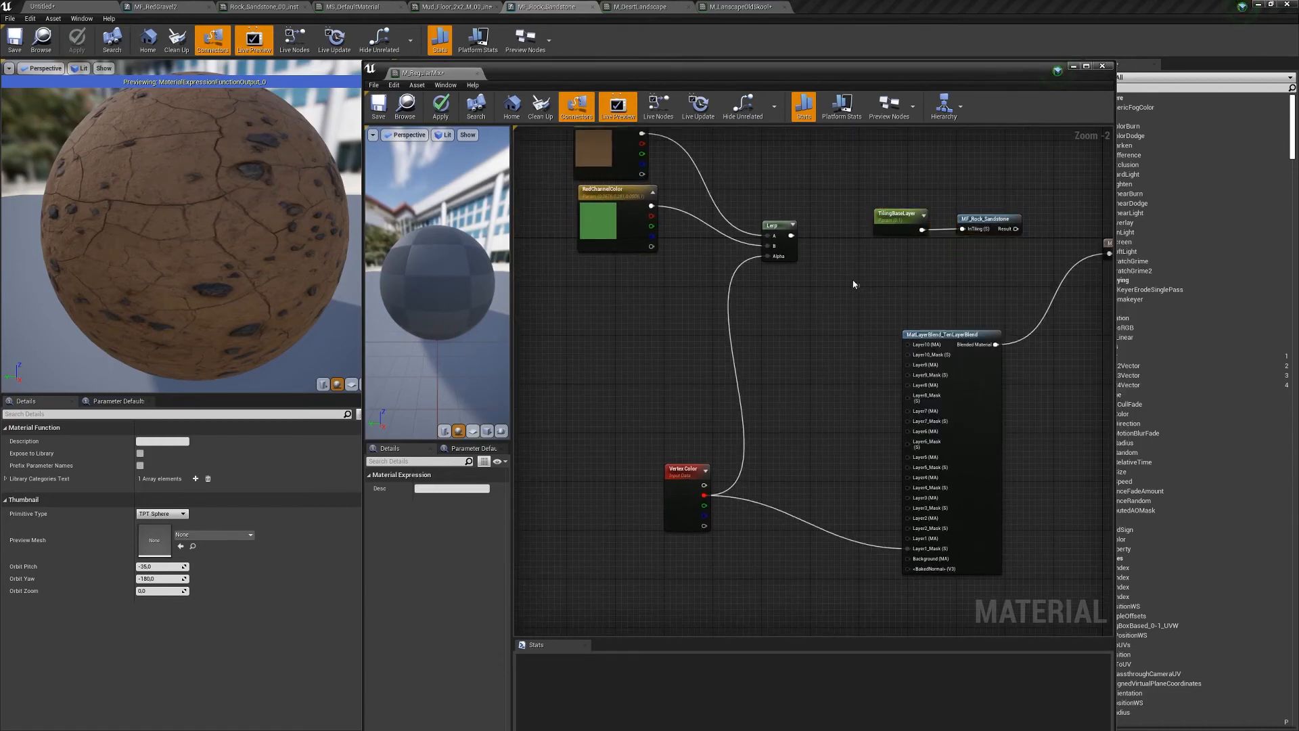
{"action": "left_click_drag", "start_coordinate": [900, 214], "coordinate": [656, 555]}
{"action": "right_click_drag", "start_coordinate": [819, 448], "coordinate": [877, 261]}
{"action": "left_click_drag", "start_coordinate": [831, 382], "coordinate": [966, 371]}
{"action": "left_click_drag", "start_coordinate": [827, 361], "coordinate": [828, 360]}
{"action": "left_click_drag", "start_coordinate": [814, 380], "coordinate": [759, 503]}
{"action": "left_click_drag", "start_coordinate": [751, 279], "coordinate": [653, 230]}
{"action": "left_click_drag", "start_coordinate": [779, 392], "coordinate": [809, 415]}
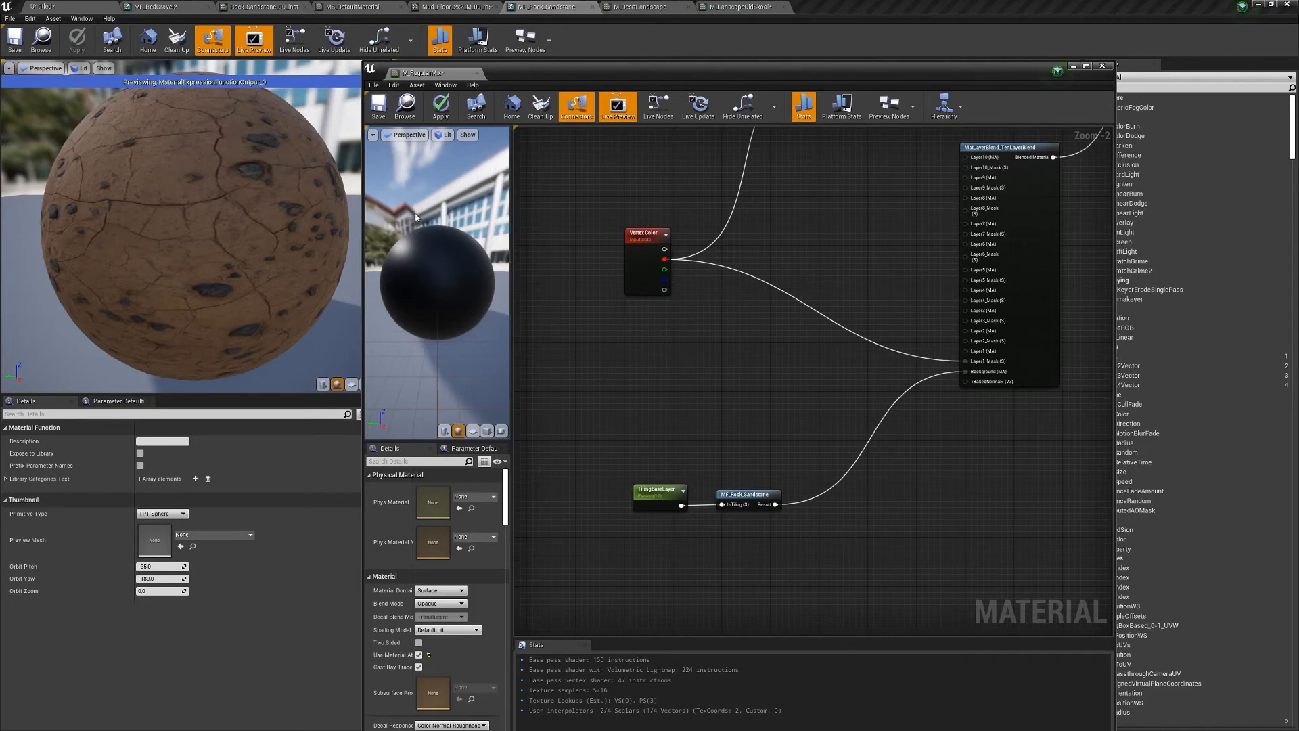
{"action": "left_click", "coordinate": [75, 7]}
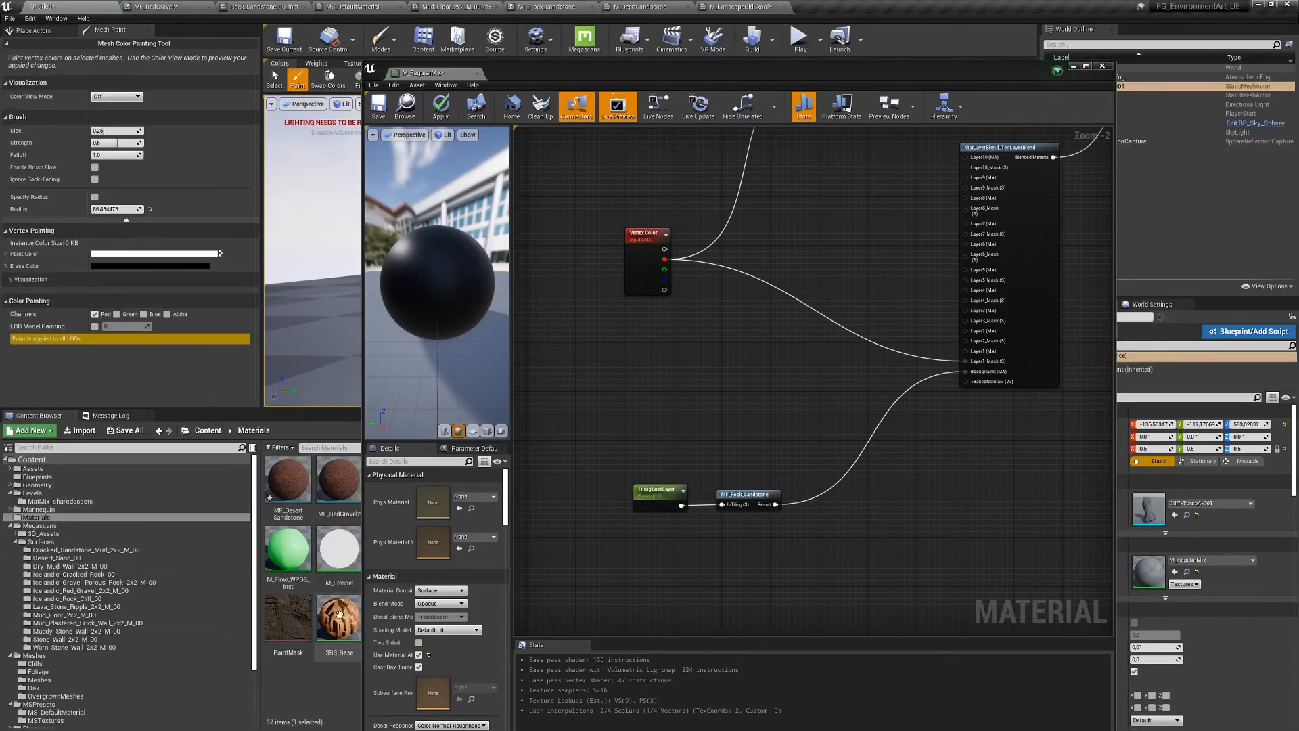
- Add MF_Stone1 and MF_Stone2 from the Content Browser and delete the MF_Rock_Sandstone node
{"action": "left_click_drag", "start_coordinate": [363, 535], "coordinate": [569, 572]}
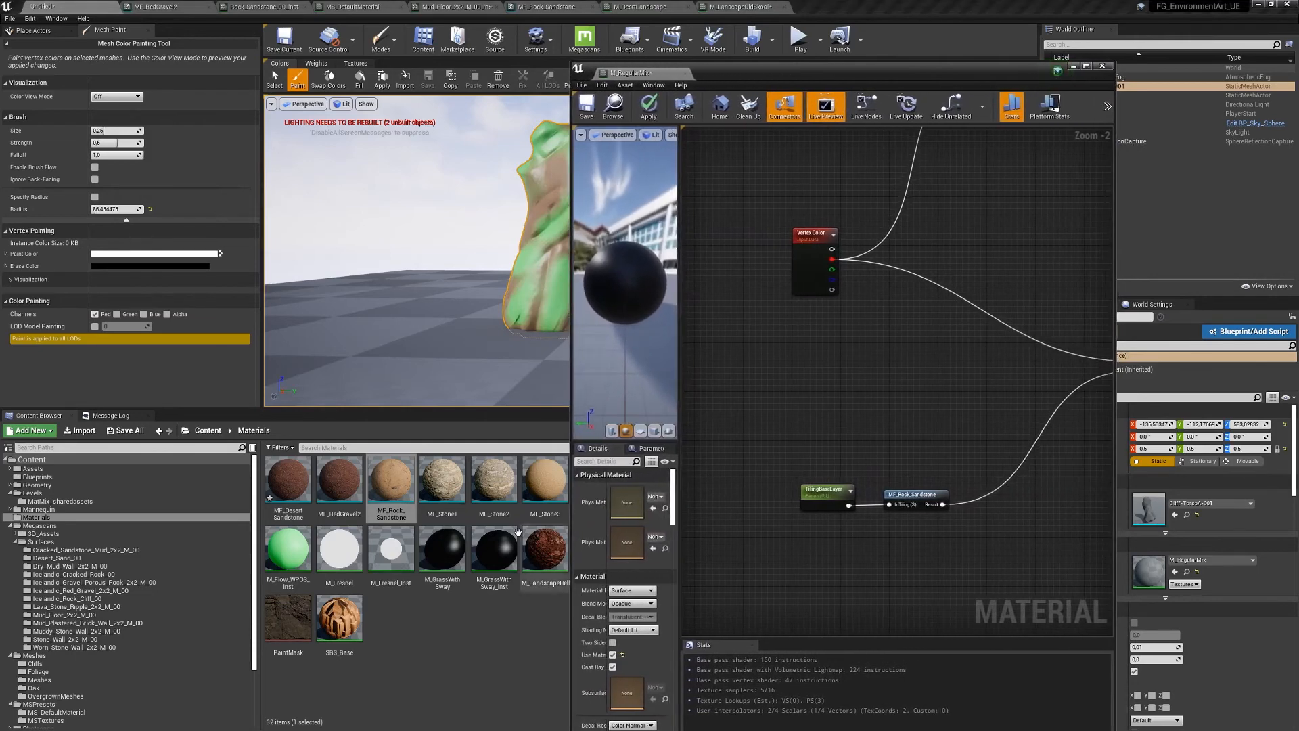
{"action": "left_click_drag", "start_coordinate": [432, 470], "coordinate": [892, 529]}
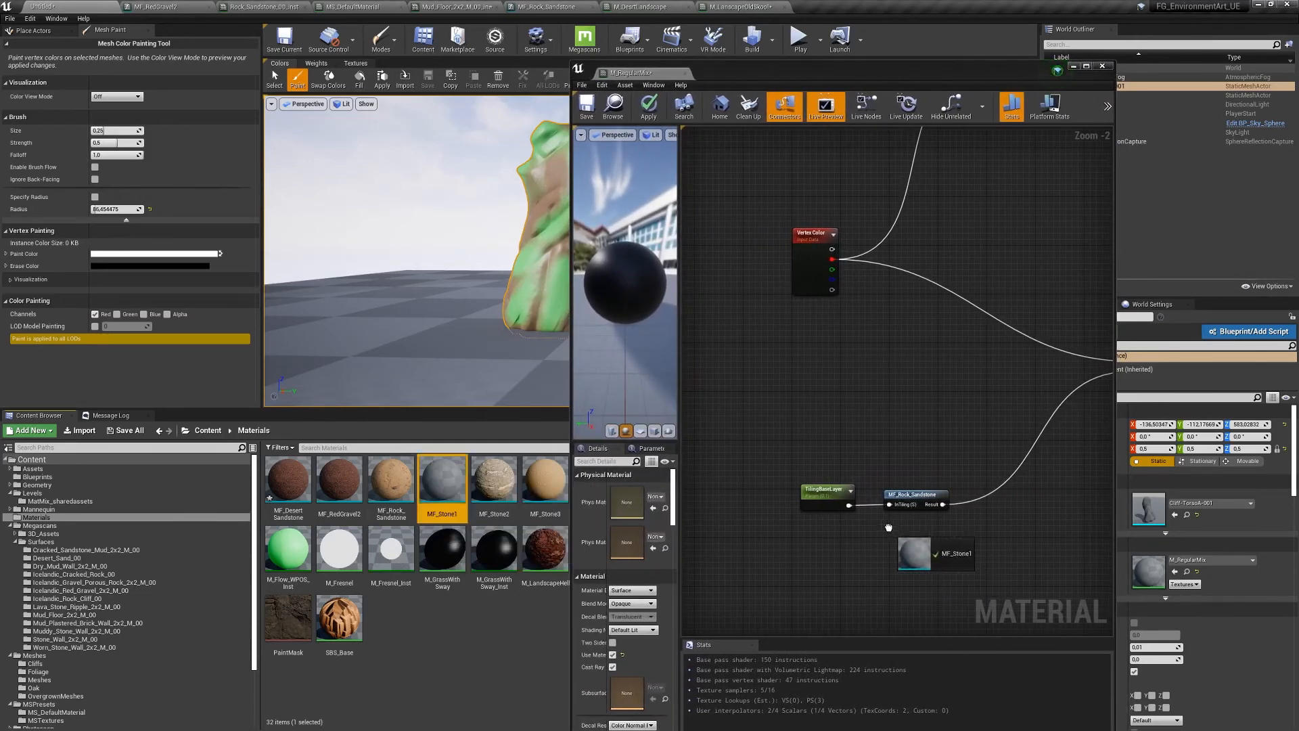
{"action": "left_click_drag", "start_coordinate": [505, 486], "coordinate": [905, 426]}
{"action": "left_click", "coordinate": [919, 494]}
{"action": "key", "text": "Delete"}
- Feed TilingBaseLayer into MF_Stone1 and a duplicated TilingLayer1 into MF_Stone2, both defaulting to 1.0
{"action": "left_click_drag", "start_coordinate": [920, 526], "coordinate": [810, 466]}
{"action": "key", "text": "ctrl+w"}
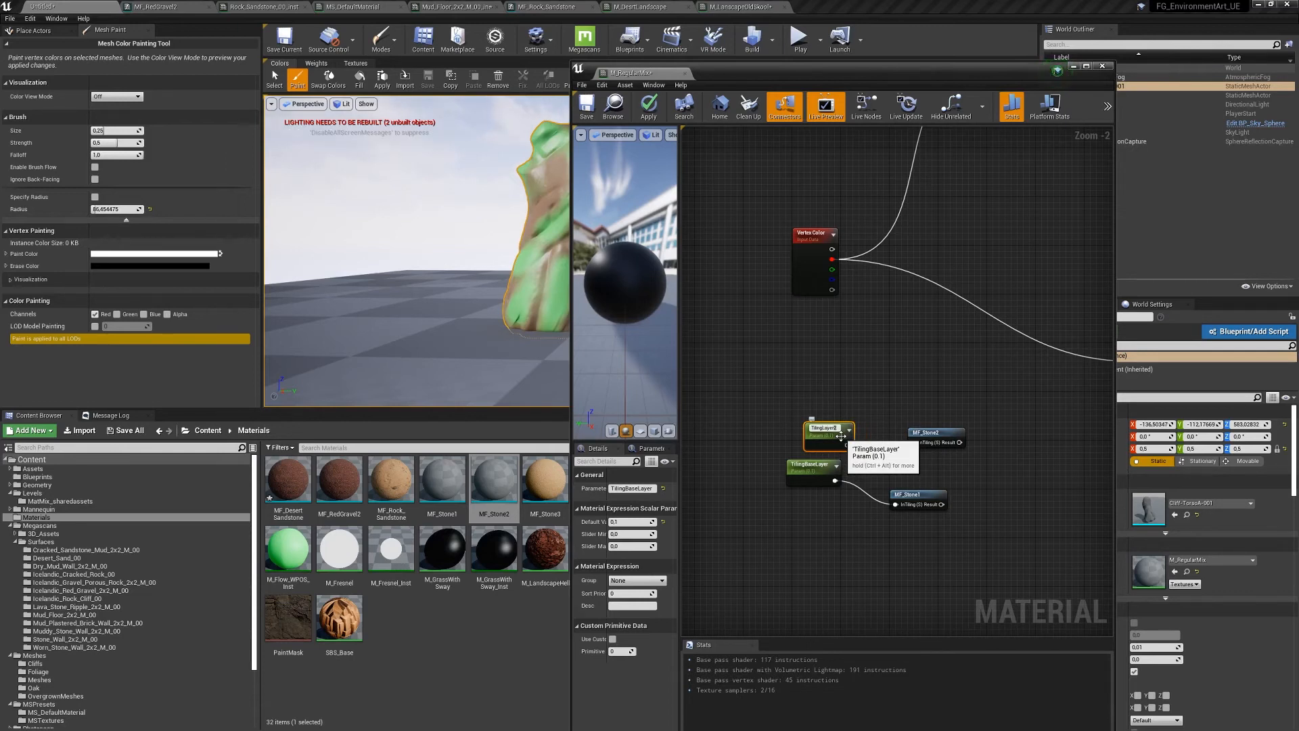
{"action": "left_click_drag", "start_coordinate": [820, 474], "coordinate": [832, 516]}
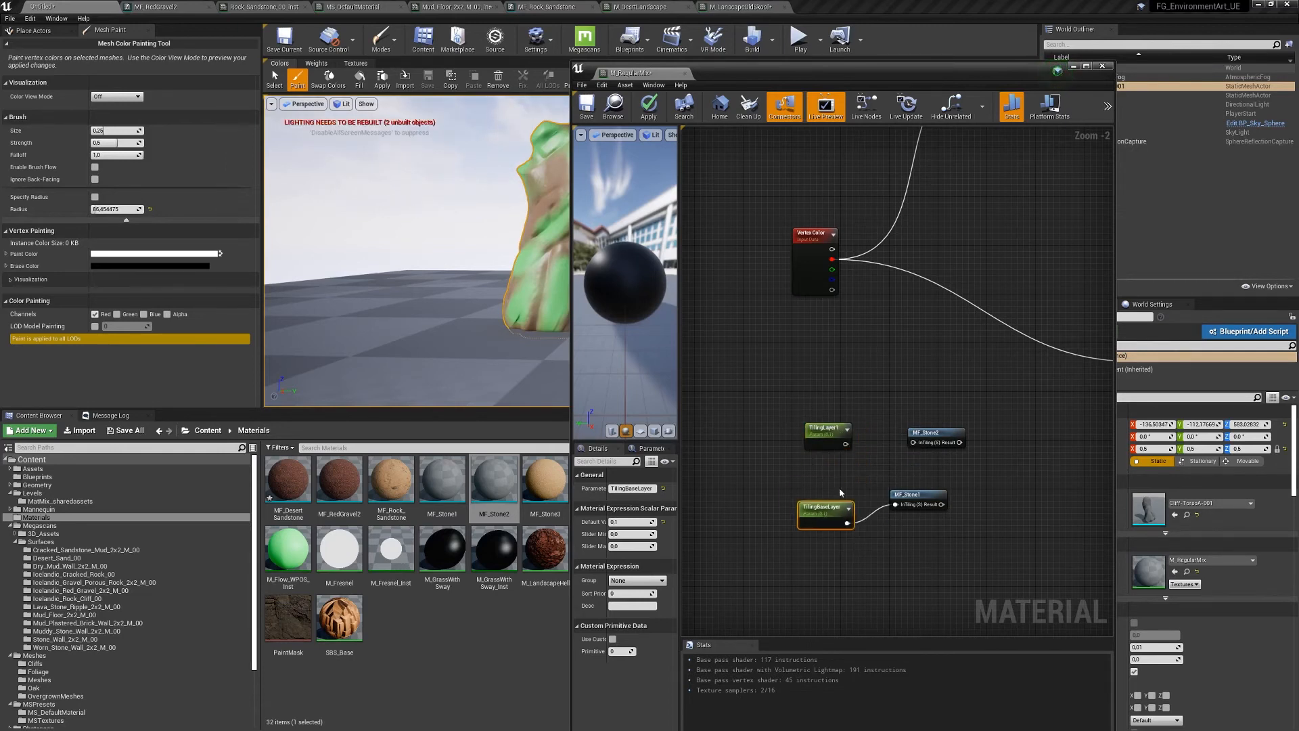
{"action": "left_click_drag", "start_coordinate": [846, 444], "coordinate": [913, 442]}
{"action": "left_click", "coordinate": [824, 430]}
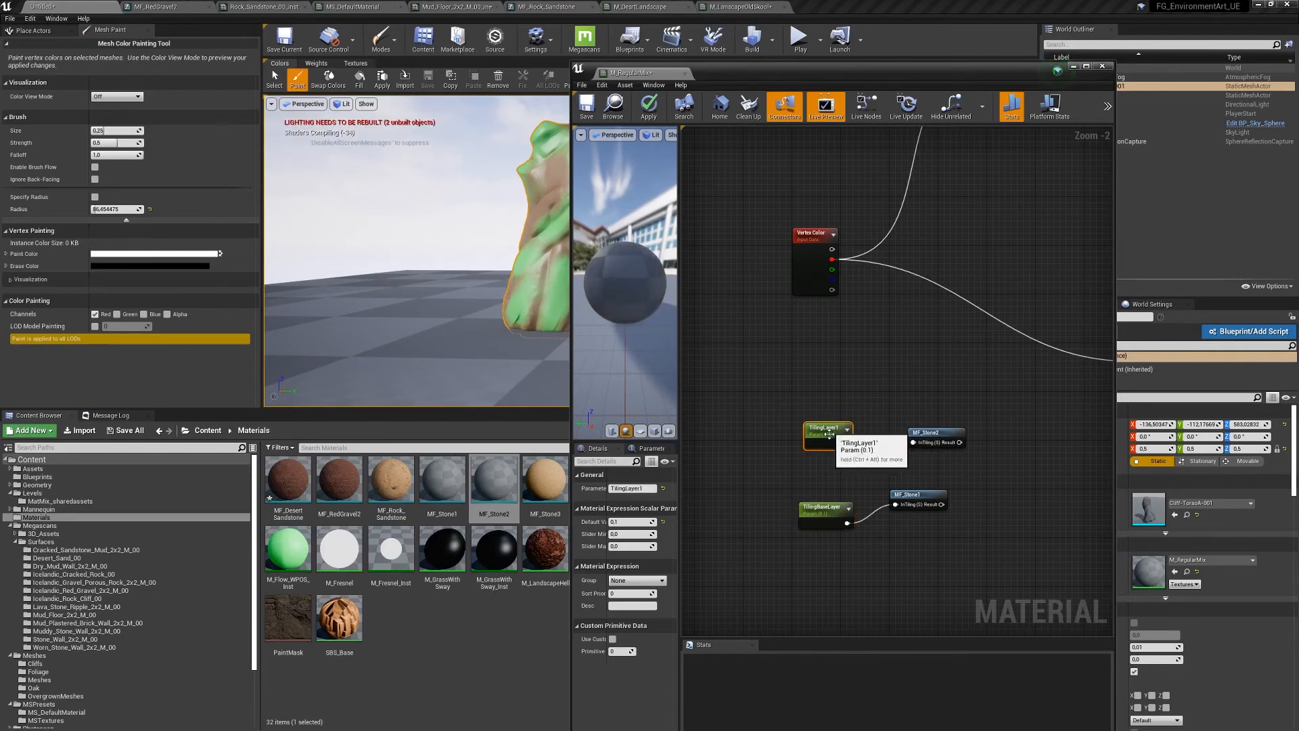
{"action": "left_click_drag", "start_coordinate": [785, 373], "coordinate": [865, 539]}
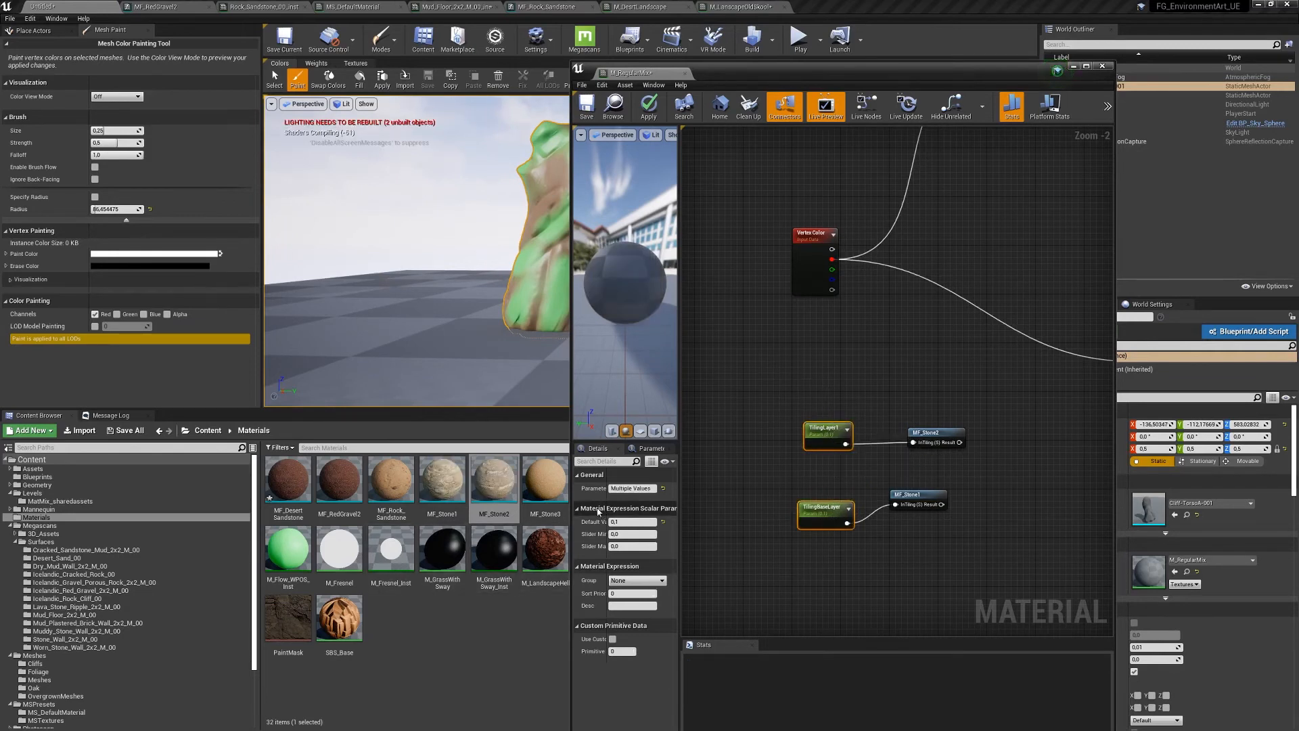
{"action": "key", "text": "Return"}
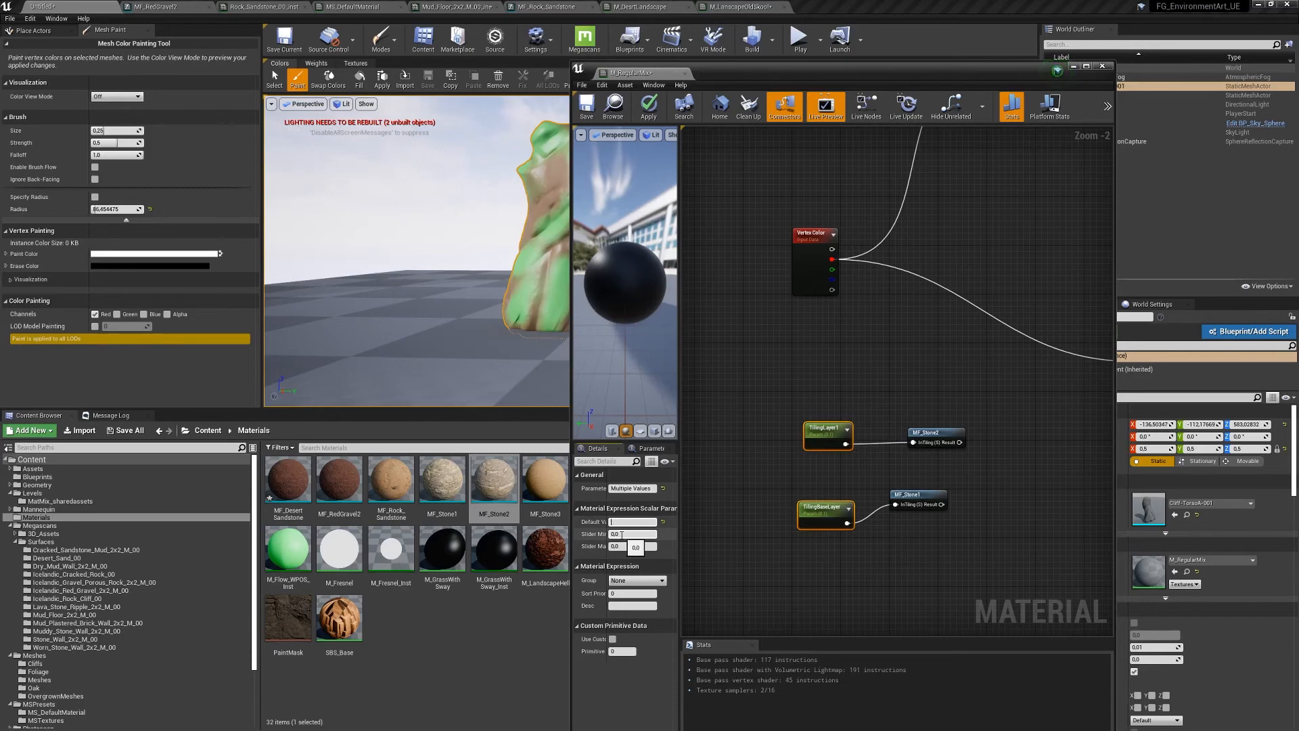
{"action": "key", "text": "Return"}
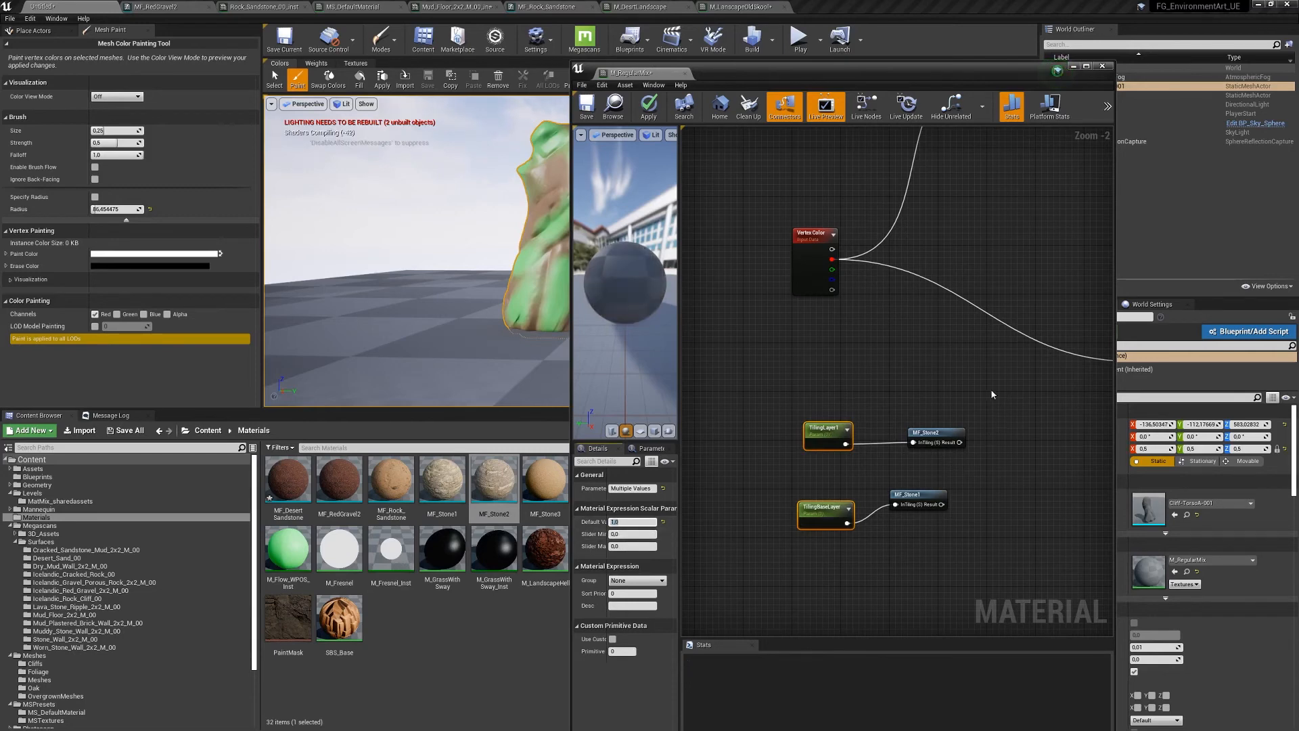
- Wire MF_Stone1 into the blend's Background input and MF_Stone2 into Layer1
{"action": "right_click_drag", "start_coordinate": [954, 357], "coordinate": [827, 317]}
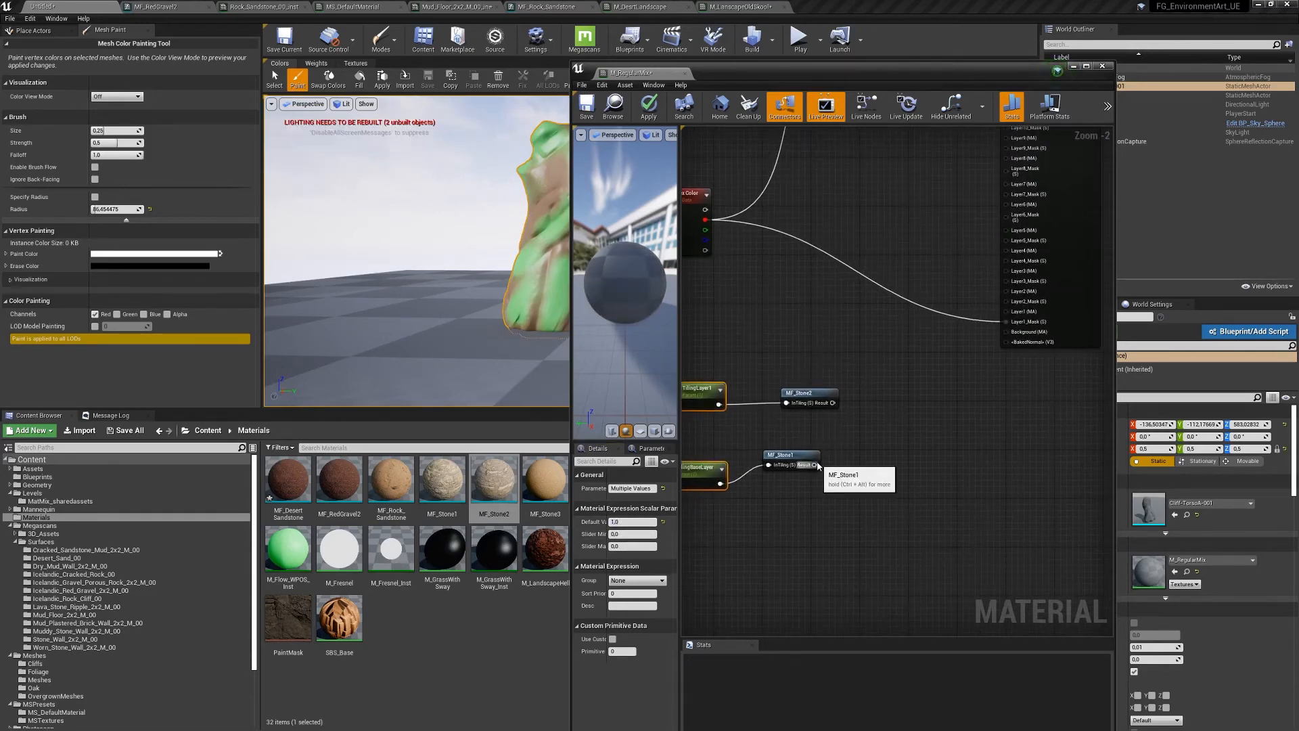
{"action": "left_click_drag", "start_coordinate": [818, 465], "coordinate": [1006, 332]}
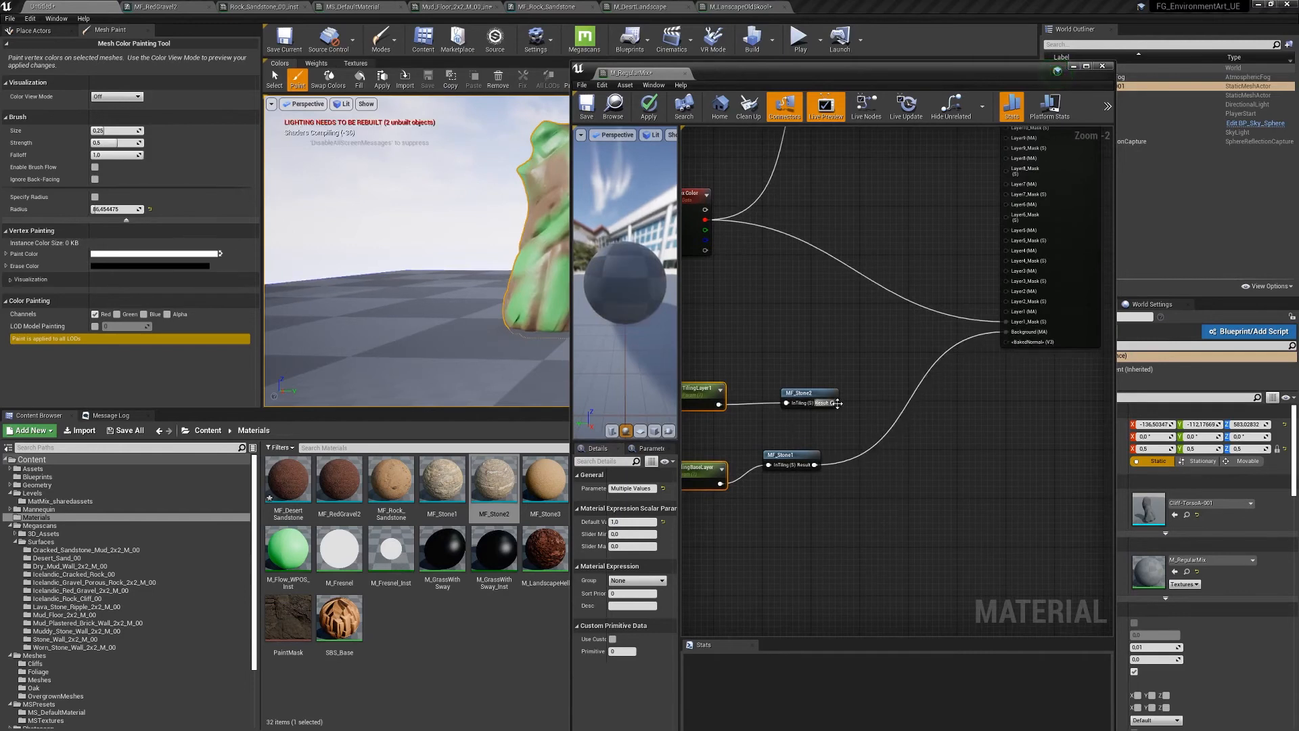
{"action": "left_click_drag", "start_coordinate": [837, 403], "coordinate": [1007, 312]}
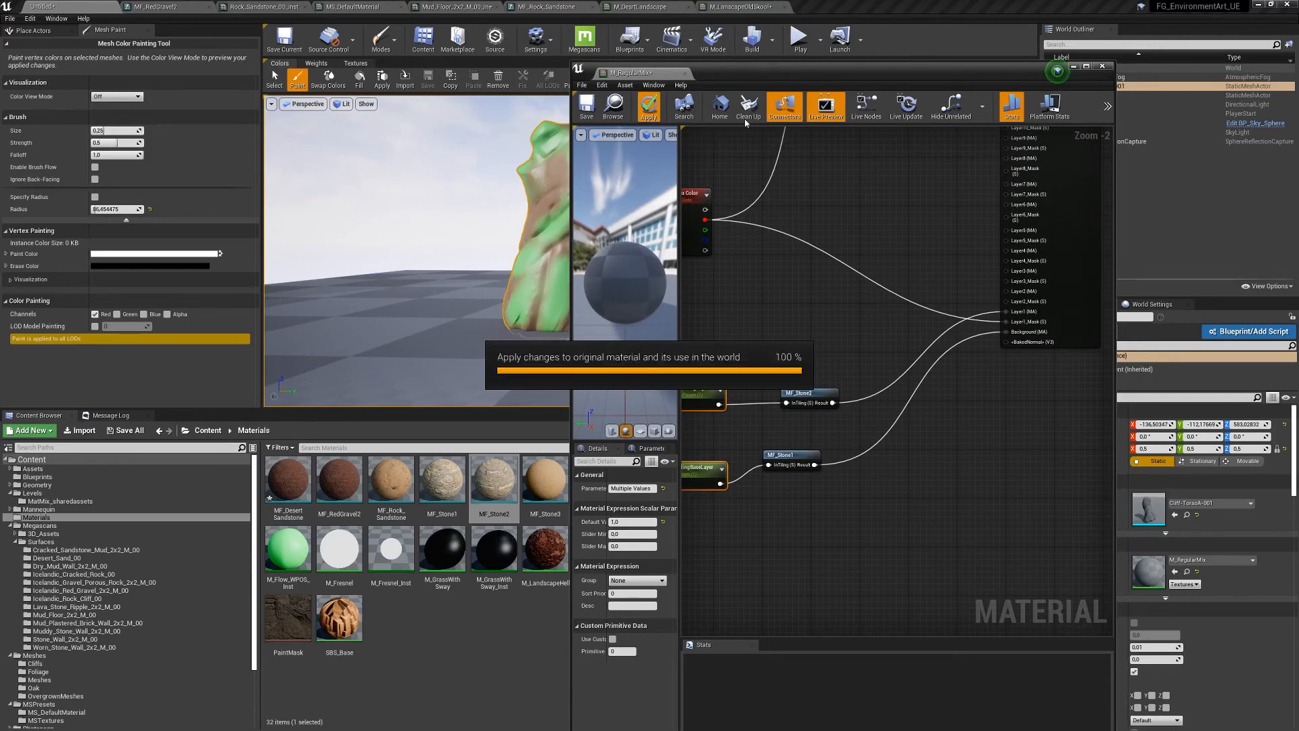
- Move the material editor aside and fly closer to inspect the cliff rock's new stone surface
{"action": "left_click_drag", "start_coordinate": [756, 71], "coordinate": [896, 457]}
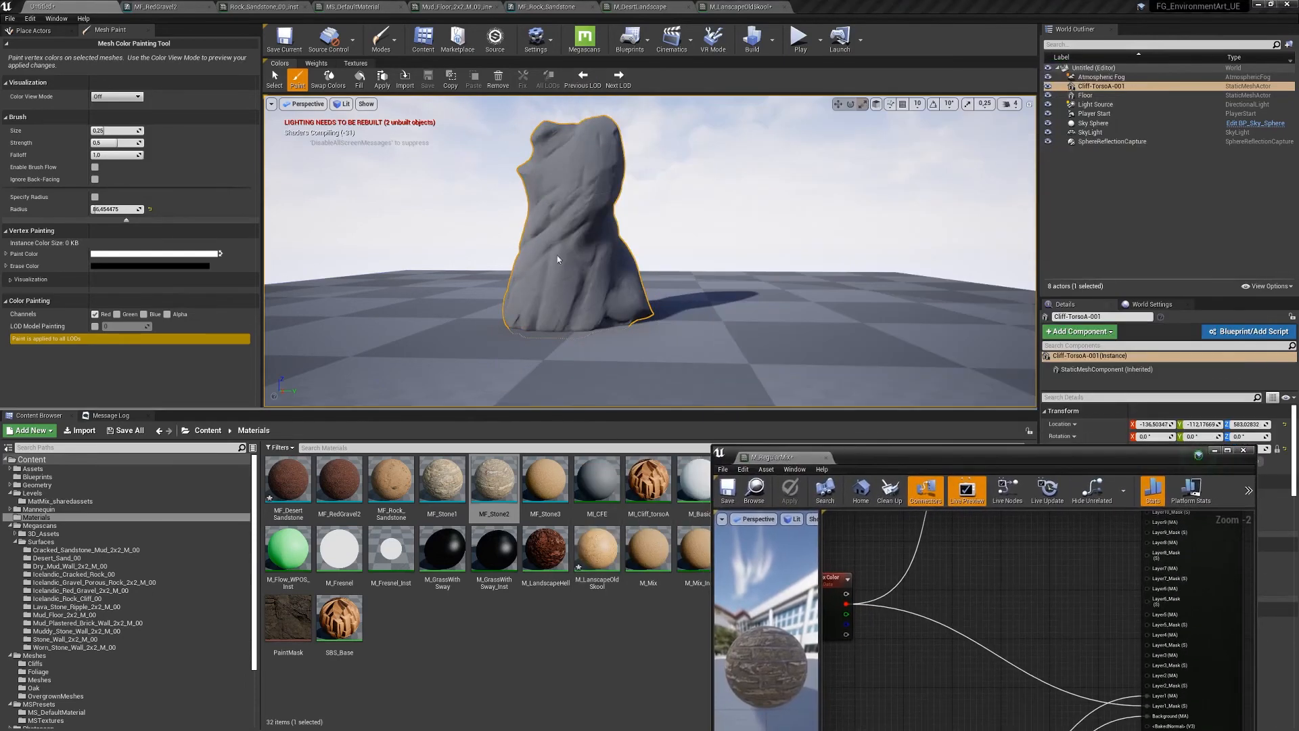
{"action": "mouse_move", "coordinate": [482, 250]}
{"action": "right_mouse_down"}
{"action": "mouse_move", "coordinate": [534, 249]}
{"action": "mouse_move", "coordinate": [521, 216]}
{"action": "mouse_move", "coordinate": [510, 291]}
{"action": "right_mouse_up"}
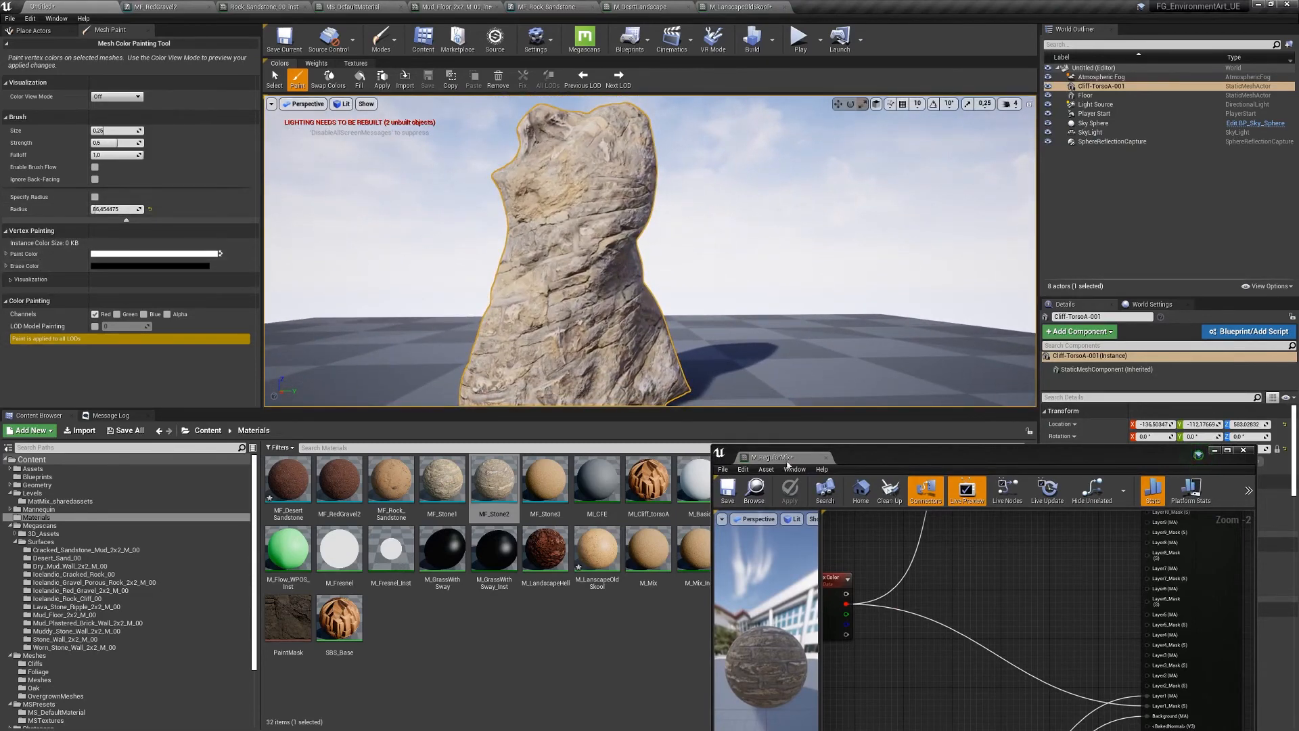
{"action": "left_click_drag", "start_coordinate": [892, 463], "coordinate": [929, 100]}
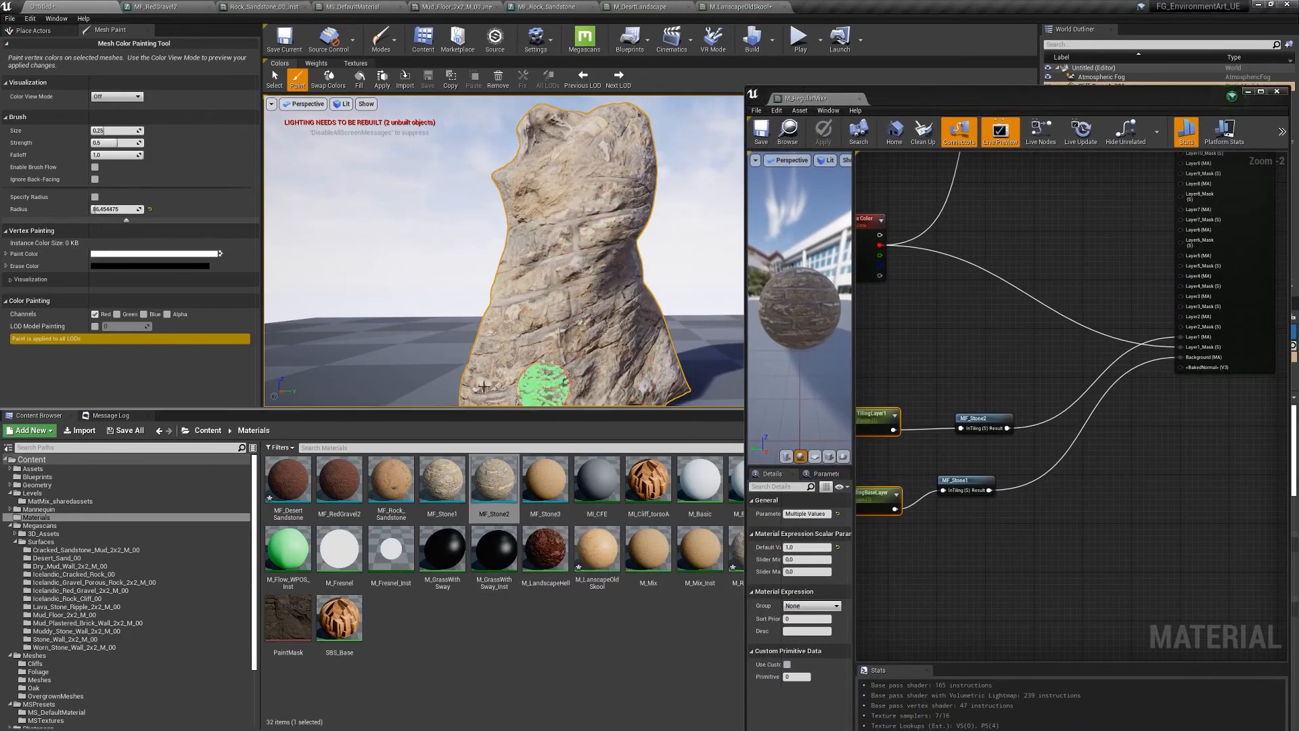
- Set the mesh paint colour to black
{"action": "left_click", "coordinate": [115, 255]}
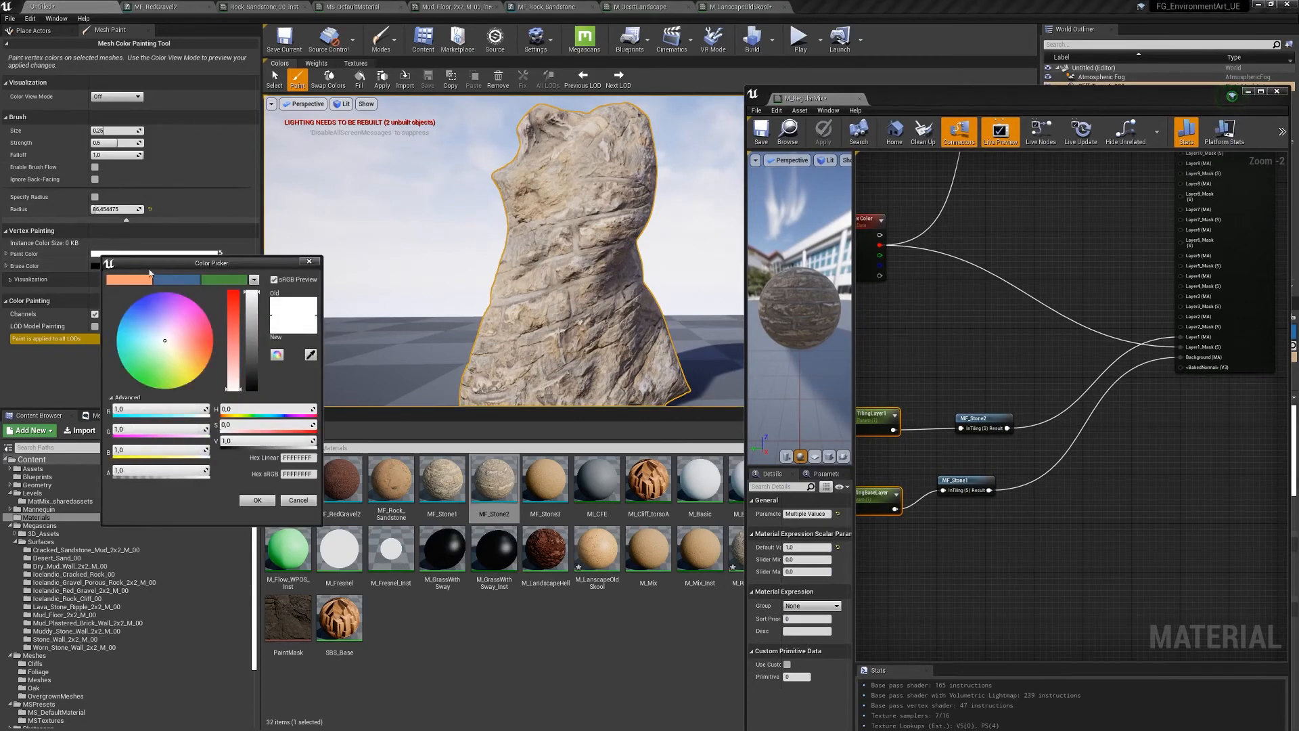
{"action": "left_click_drag", "start_coordinate": [251, 319], "coordinate": [253, 390]}
{"action": "scroll", "coordinate": [598, 215], "scroll_direction": "up", "scroll_amount": 3}
{"action": "right_click_drag", "start_coordinate": [599, 200], "coordinate": [697, 201]}
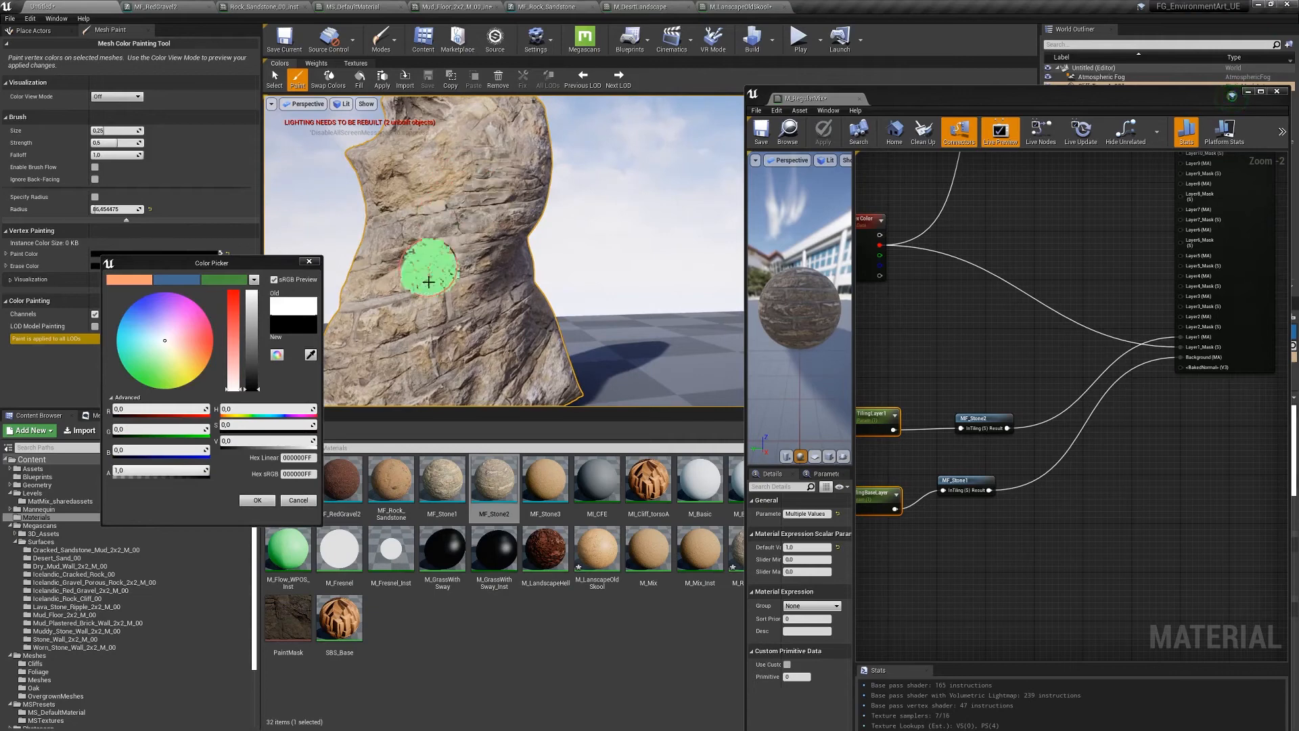
{"action": "left_click_drag", "start_coordinate": [242, 268], "coordinate": [316, 274]}
{"action": "left_click", "coordinate": [385, 269]}
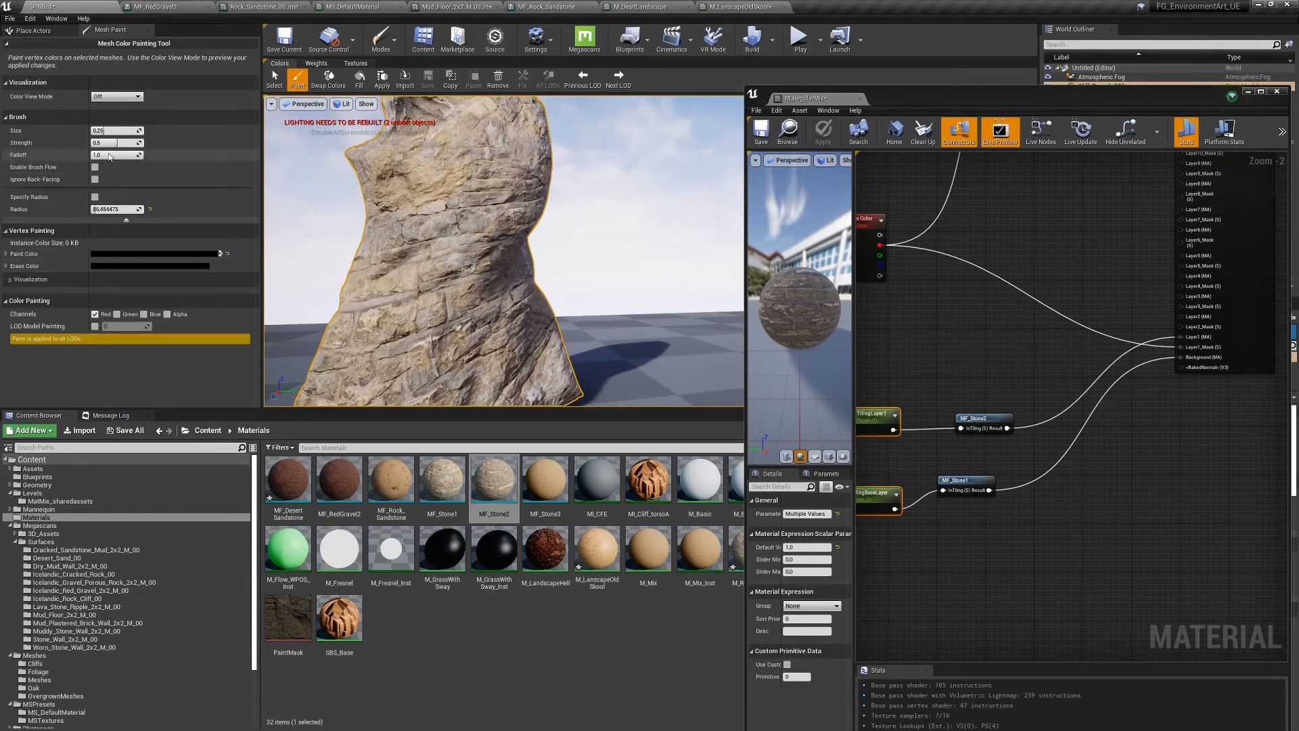
- Lower the Vertex Color node and line MF_Stone1 up beside TilingBaseLayer in the graph
{"action": "right_click_drag", "start_coordinate": [947, 355], "coordinate": [858, 542]}
{"action": "right_click_drag", "start_coordinate": [1023, 395], "coordinate": [1149, 334]}
{"action": "right_click_drag", "start_coordinate": [990, 468], "coordinate": [1031, 356]}
{"action": "left_click_drag", "start_coordinate": [942, 233], "coordinate": [939, 307]}
{"action": "right_click_drag", "start_coordinate": [1043, 384], "coordinate": [1029, 320]}
{"action": "left_click_drag", "start_coordinate": [1041, 428], "coordinate": [1076, 445]}
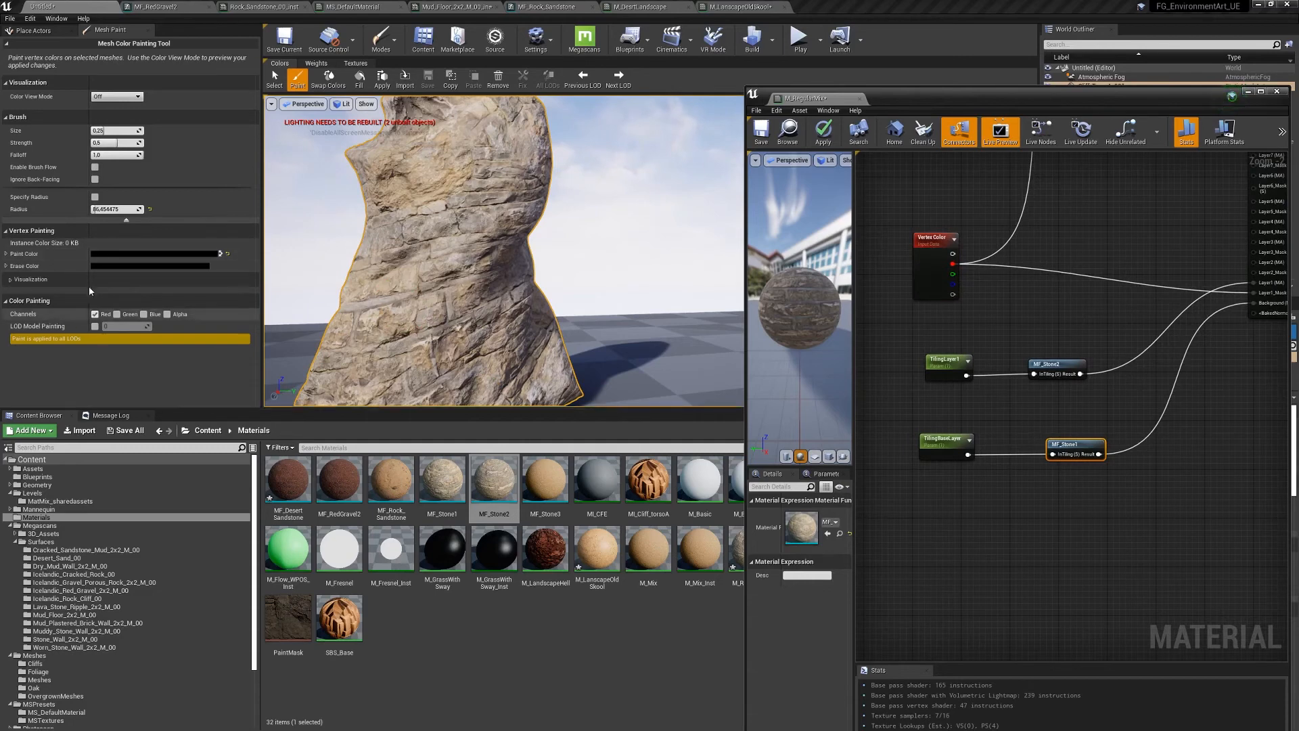
- Fill the whole rock with white vertex colour, then refill it with black to reset
{"action": "left_click", "coordinate": [100, 254]}
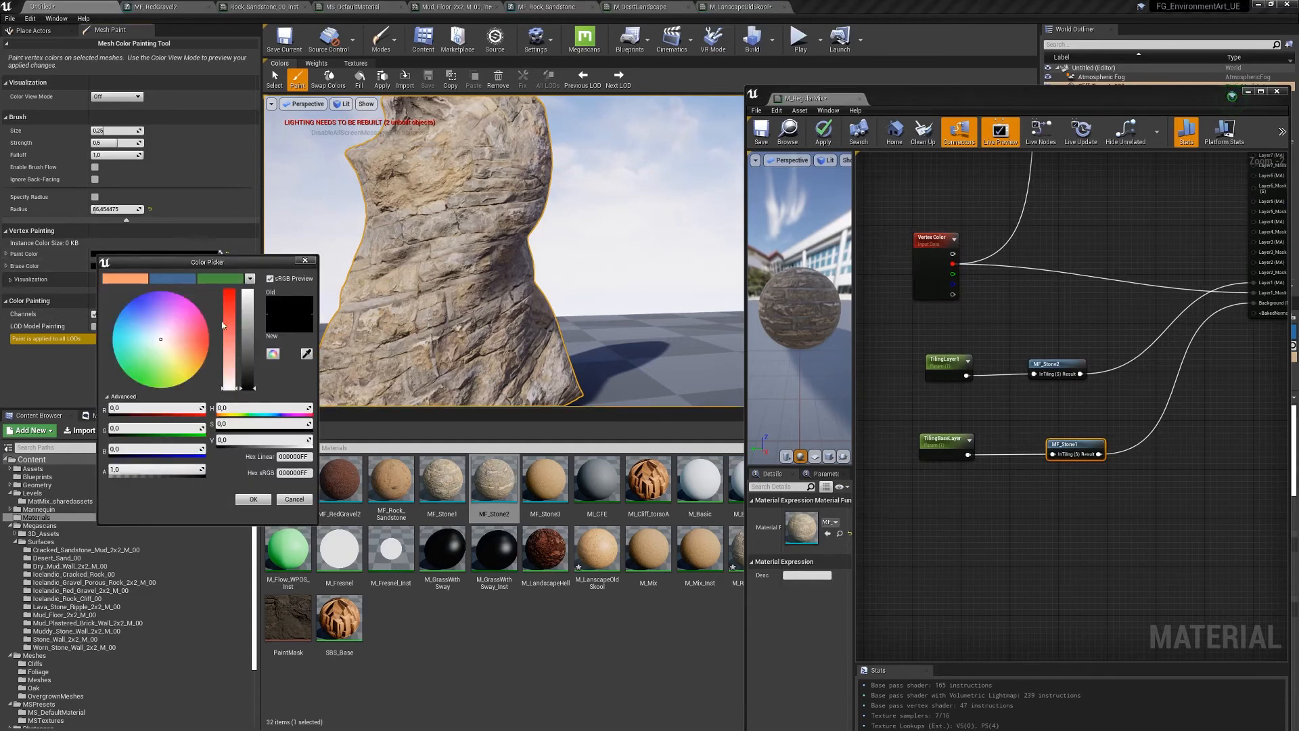
{"action": "left_click_drag", "start_coordinate": [247, 329], "coordinate": [247, 291]}
{"action": "left_click", "coordinate": [253, 499]}
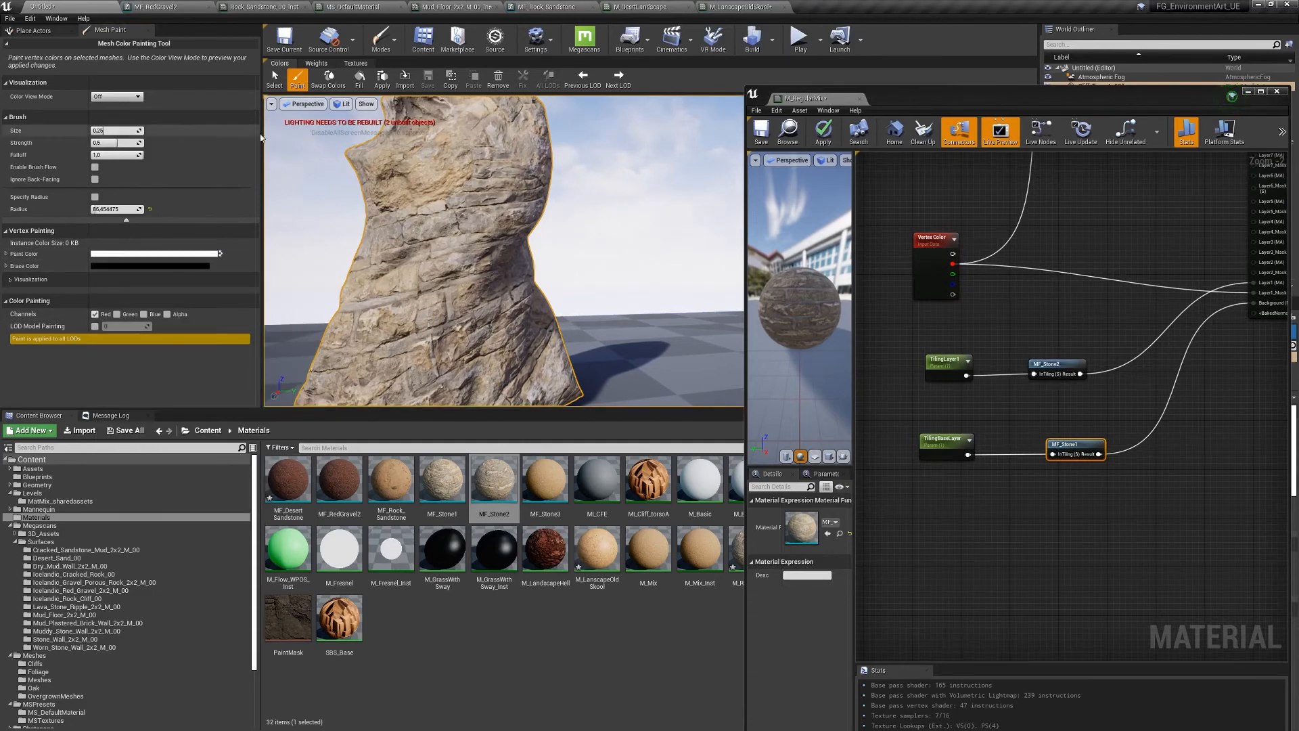
{"action": "left_click", "coordinate": [359, 77]}
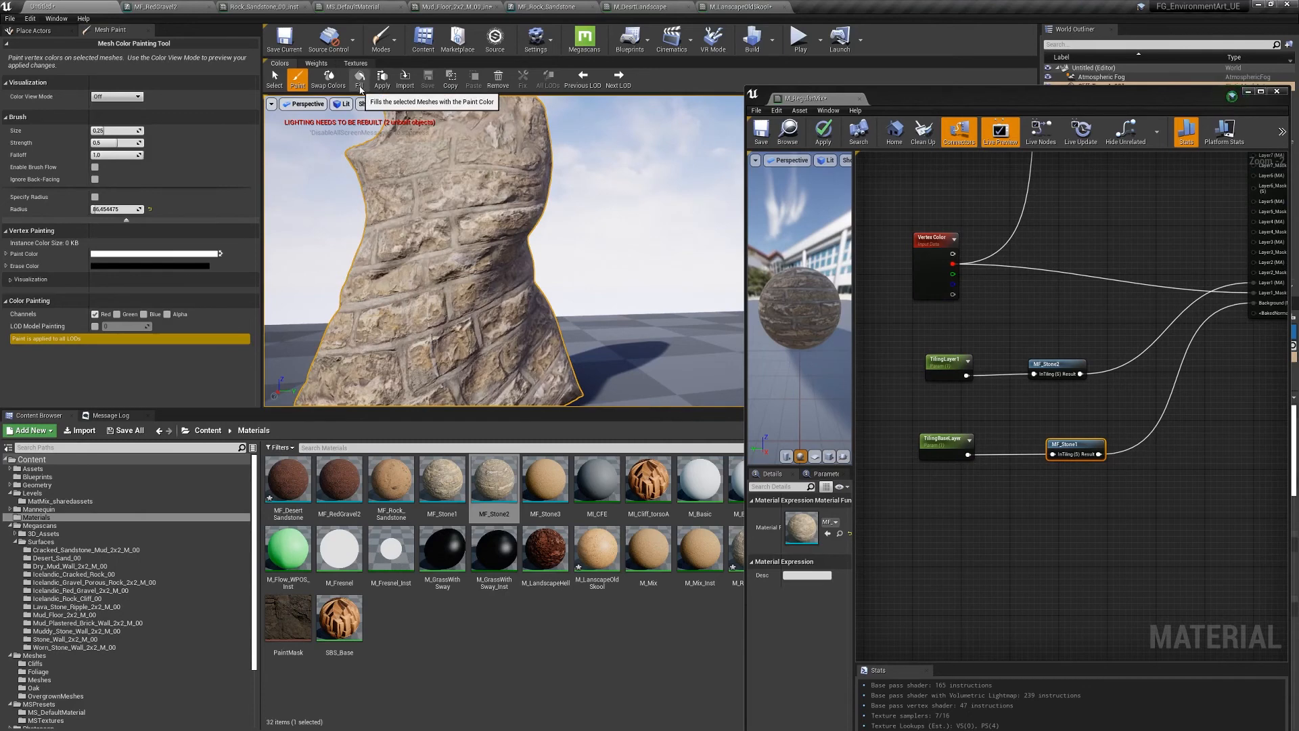
{"action": "left_click", "coordinate": [100, 254]}
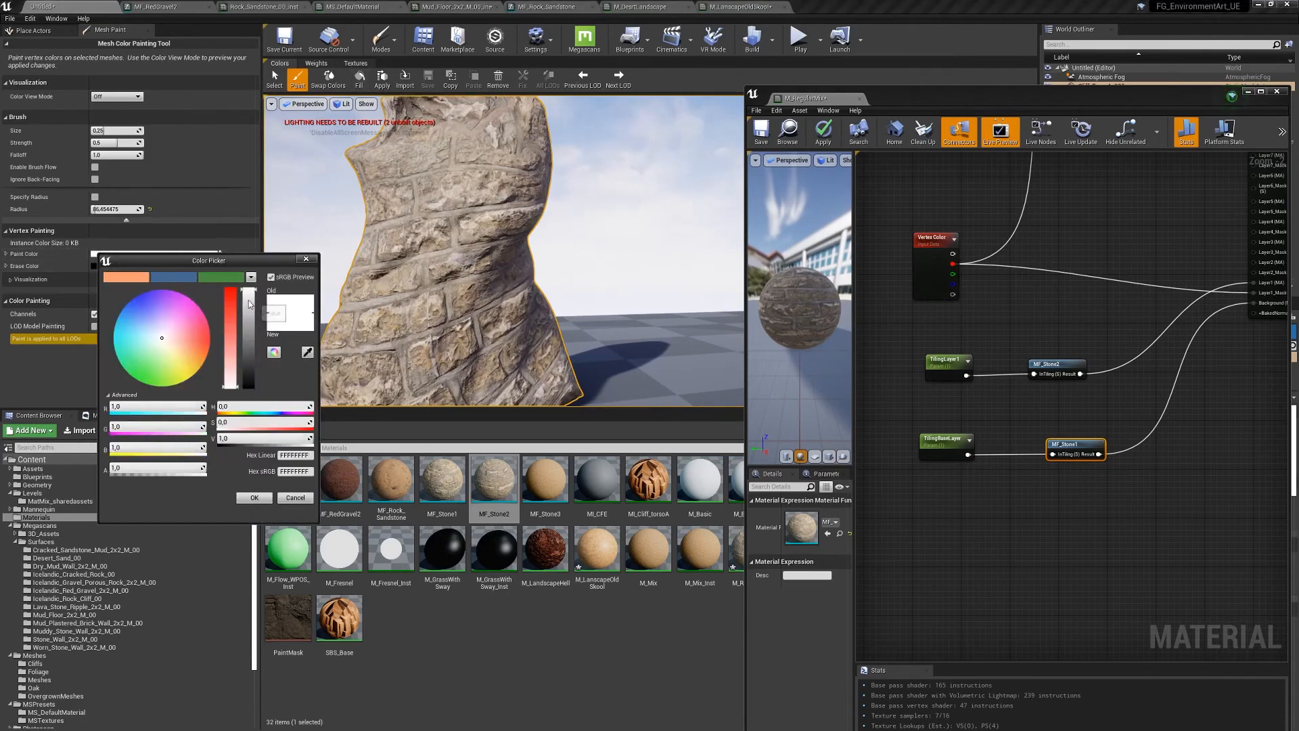
{"action": "left_click_drag", "start_coordinate": [249, 304], "coordinate": [248, 387]}
{"action": "left_click", "coordinate": [255, 497]}
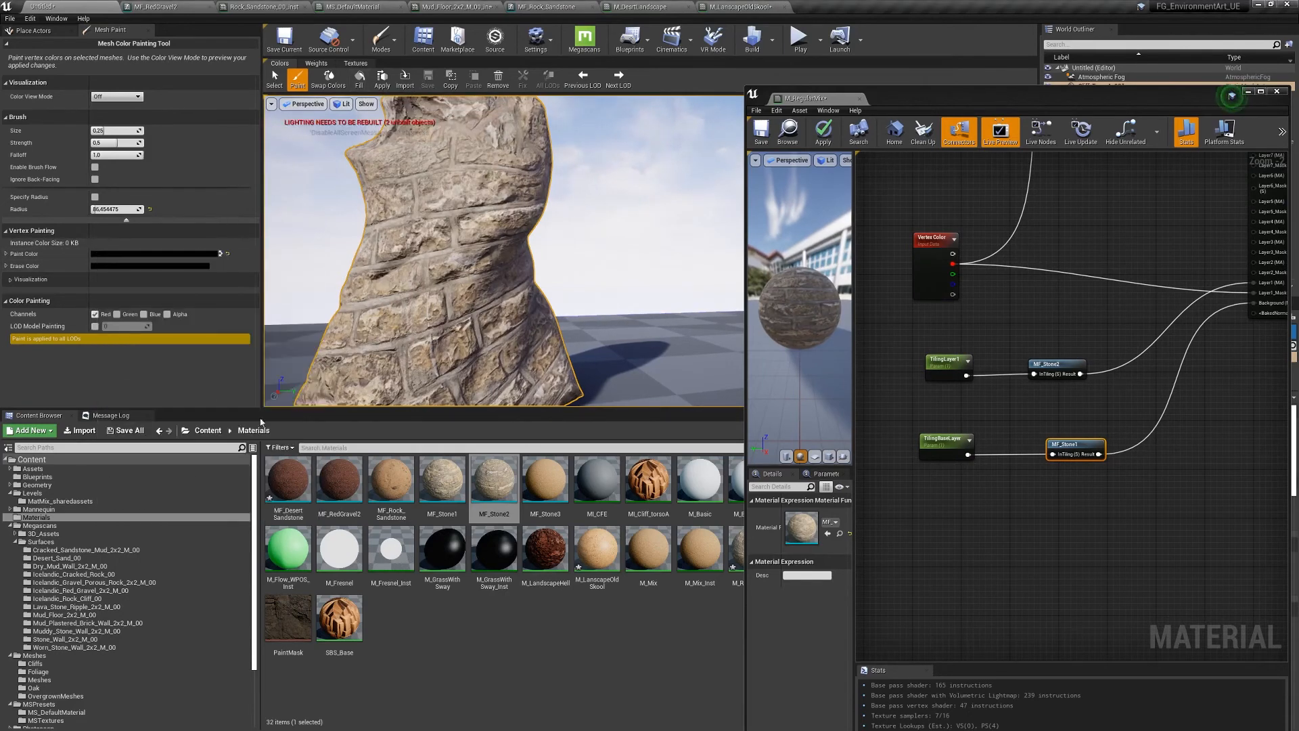
{"action": "left_click", "coordinate": [360, 79]}
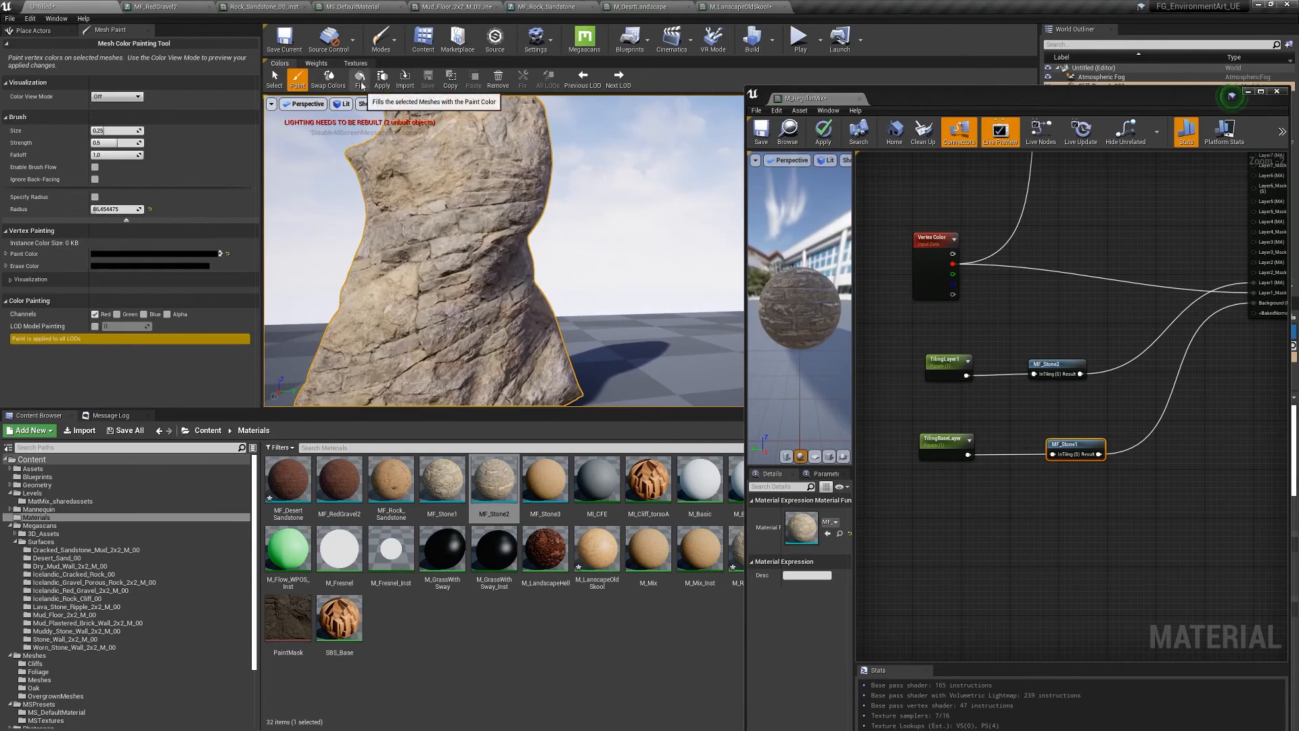
- Paint white onto the rock's middle, then select both tiling parameter nodes together
{"action": "left_click", "coordinate": [95, 256]}
{"action": "left_click_drag", "start_coordinate": [248, 341], "coordinate": [248, 285]}
{"action": "left_click", "coordinate": [254, 498]}
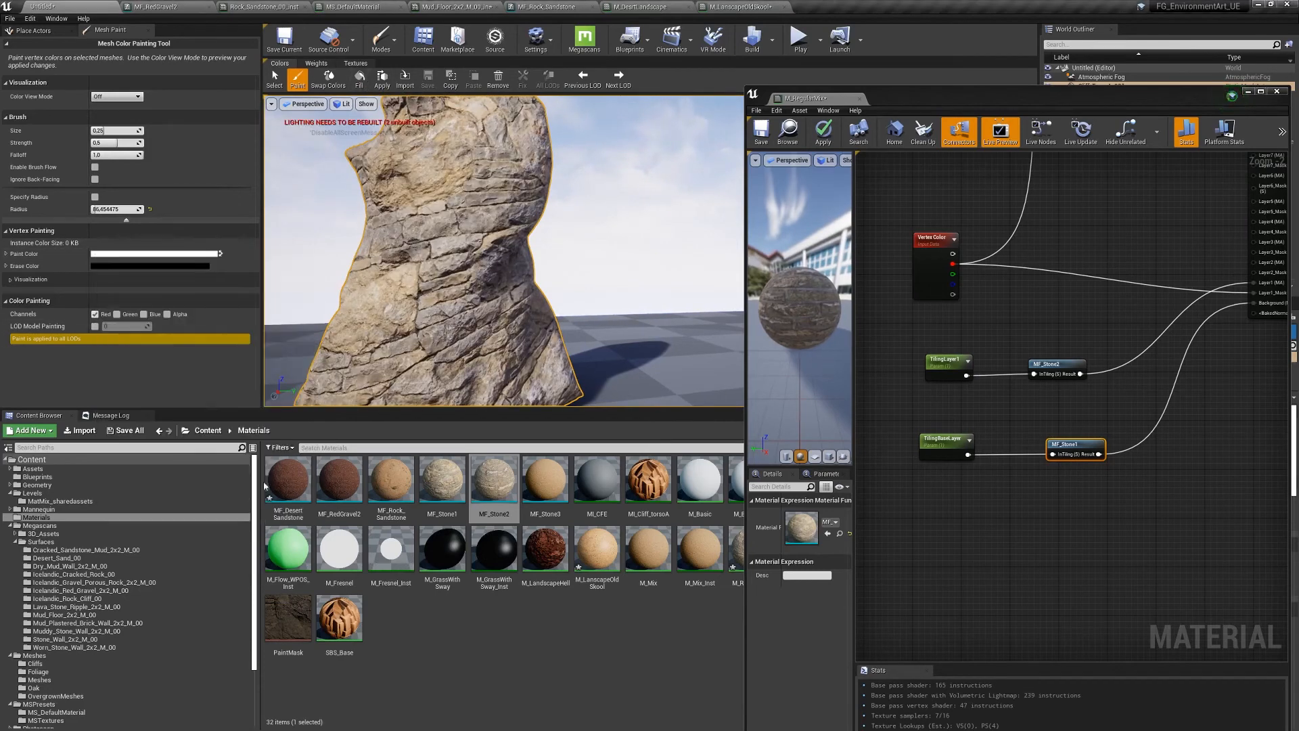
{"action": "mouse_move", "coordinate": [433, 203]}
{"action": "left_mouse_down"}
{"action": "mouse_move", "coordinate": [449, 159]}
{"action": "mouse_move", "coordinate": [372, 291]}
{"action": "mouse_move", "coordinate": [440, 209]}
{"action": "mouse_move", "coordinate": [399, 230]}
{"action": "left_mouse_up"}
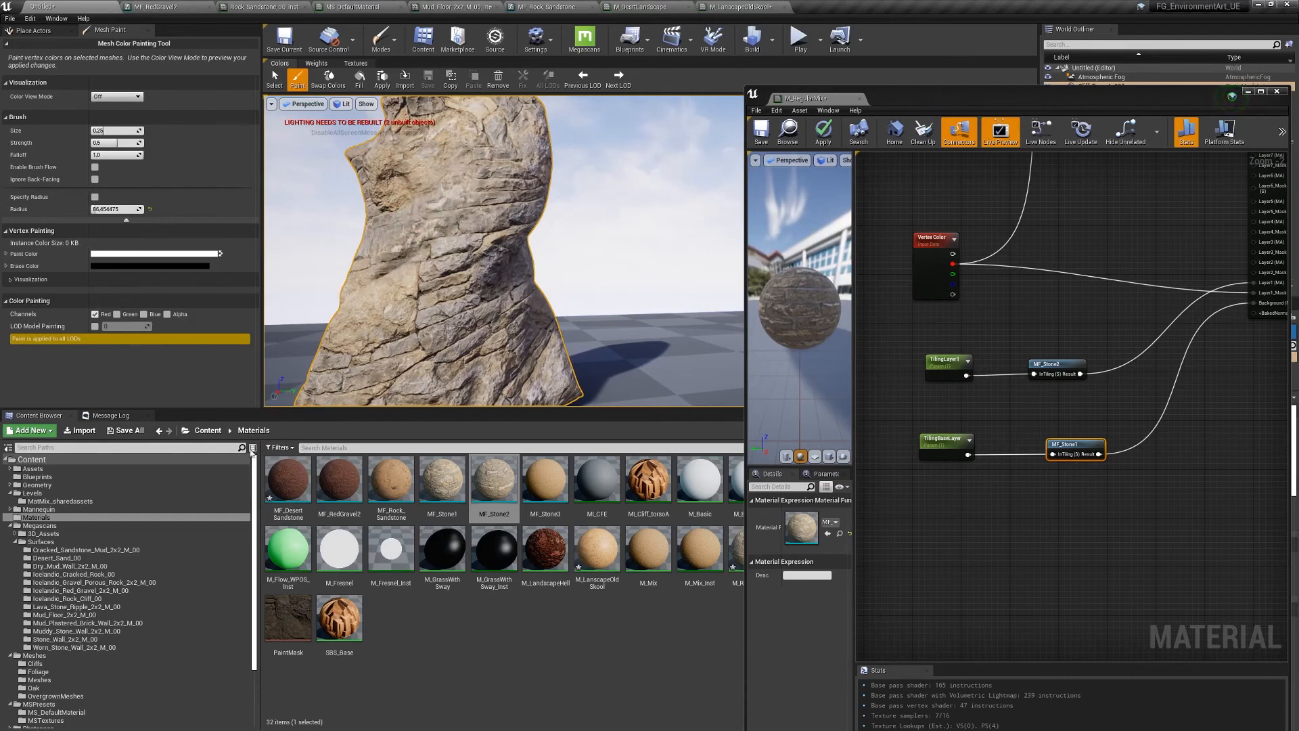
{"action": "key", "text": "s"}
{"action": "right_click_drag", "start_coordinate": [501, 230], "coordinate": [447, 234]}
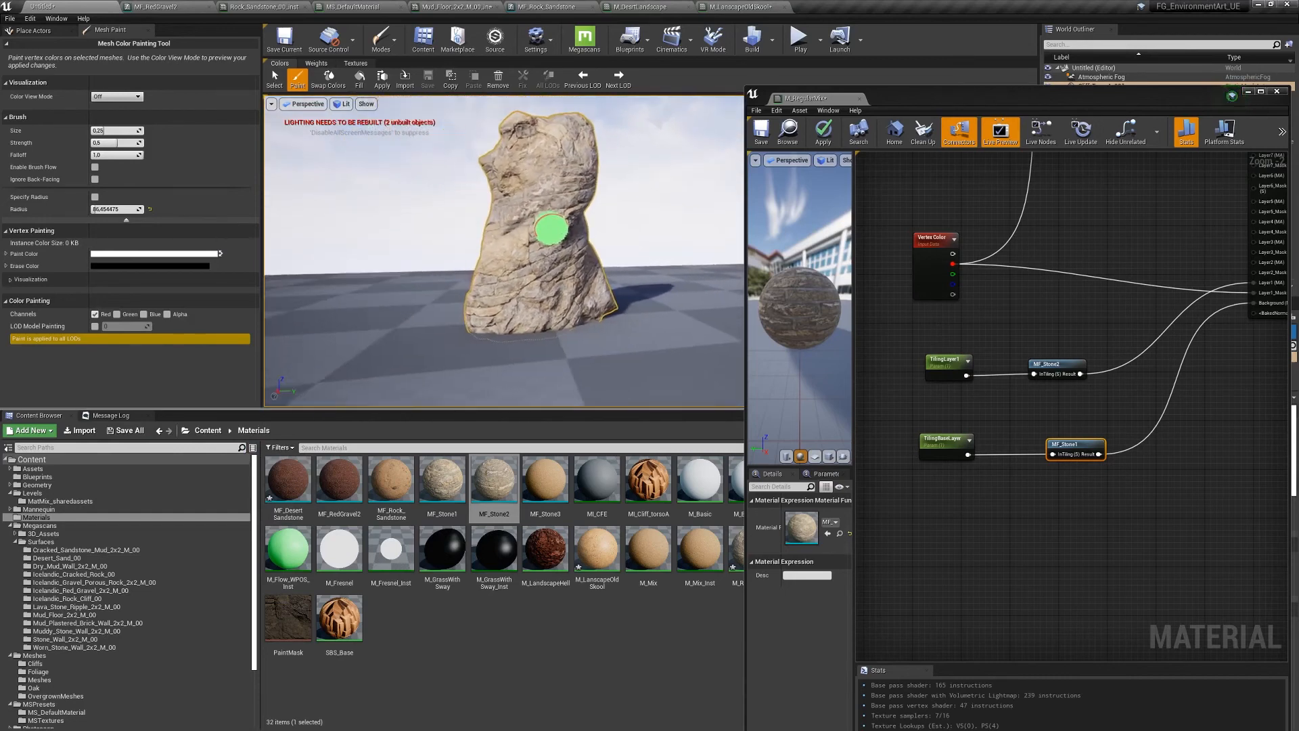
{"action": "right_click_drag", "start_coordinate": [551, 230], "coordinate": [551, 222]}
{"action": "key", "text": "w"}
{"action": "left_click_drag", "start_coordinate": [907, 342], "coordinate": [981, 467]}
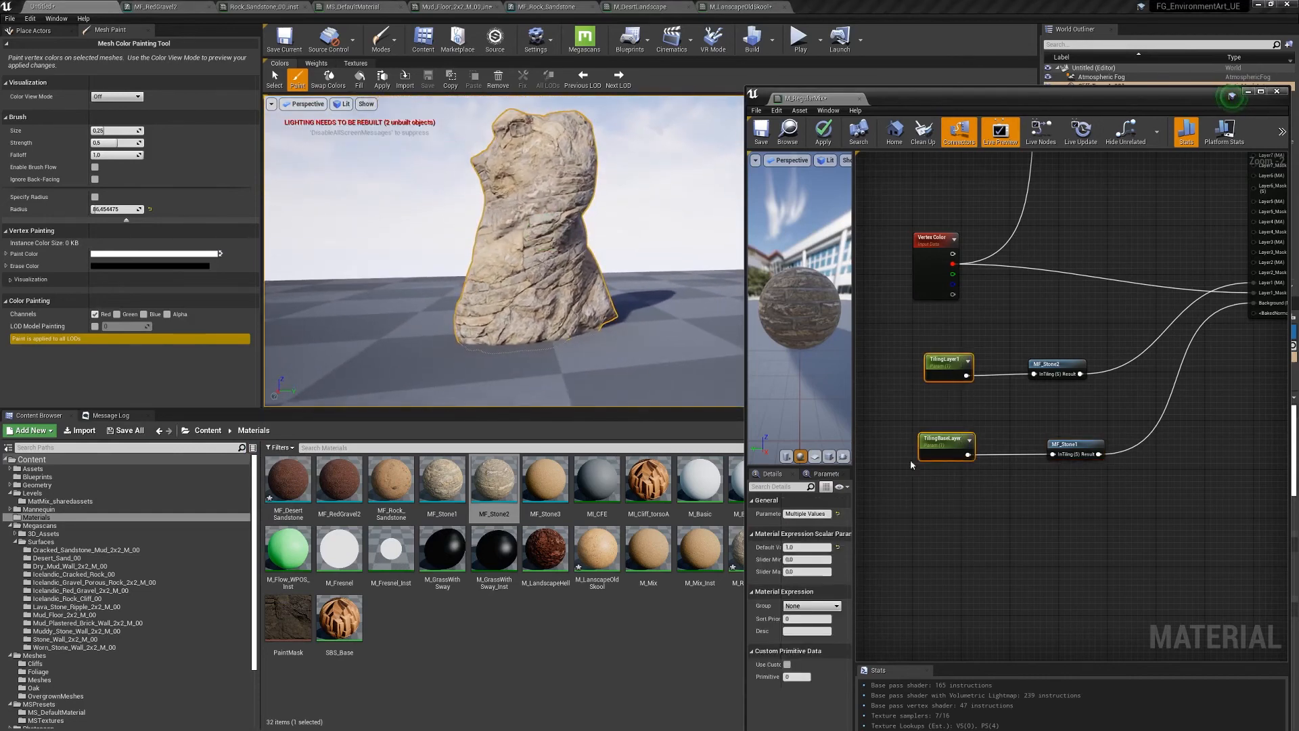
- Set the shared tiling Default Value to 4 and inspect the rock from several angles
{"action": "left_click", "coordinate": [805, 546]}
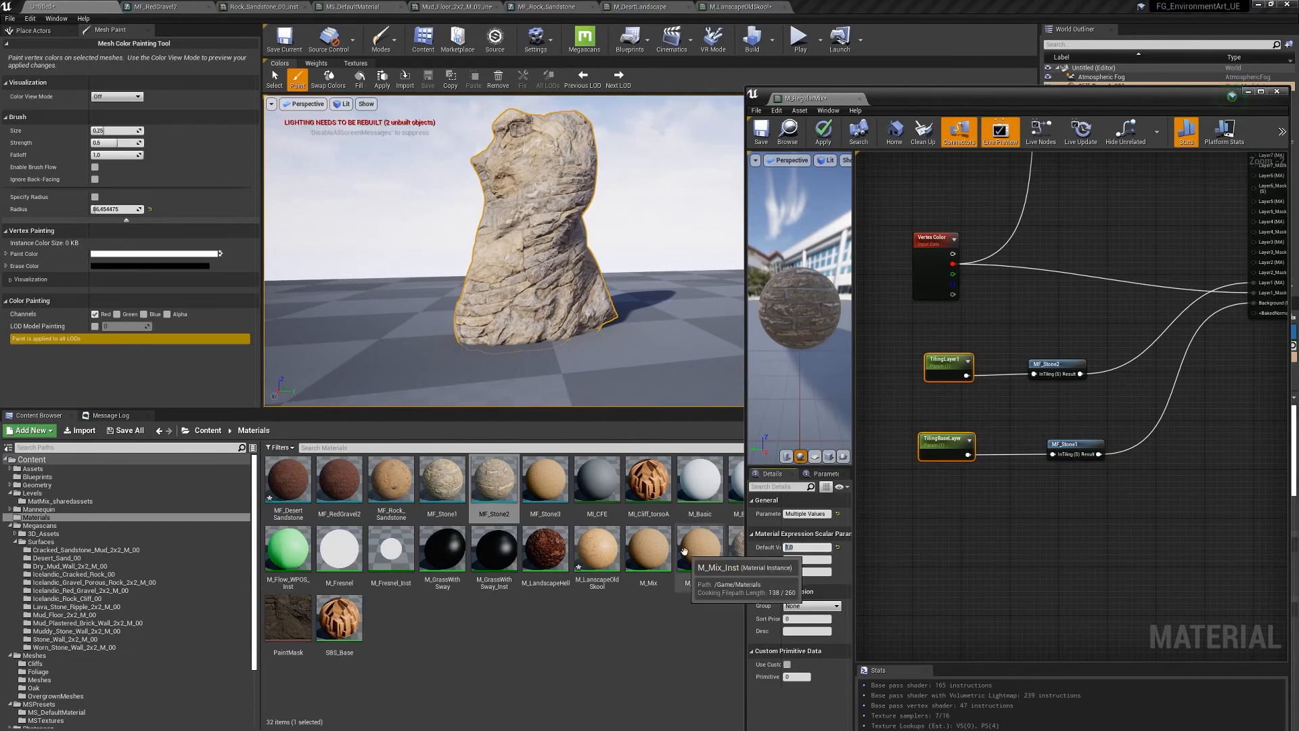
{"action": "type", "text": "4"}
{"action": "key", "text": "Return"}
{"action": "key", "text": "w"}
{"action": "mouse_move", "coordinate": [524, 247]}
{"action": "right_mouse_down"}
{"action": "mouse_move", "coordinate": [528, 274]}
{"action": "mouse_move", "coordinate": [538, 220]}
{"action": "right_mouse_up"}
{"action": "mouse_move", "coordinate": [484, 296]}
{"action": "right_mouse_down"}
{"action": "mouse_move", "coordinate": [498, 319]}
{"action": "mouse_move", "coordinate": [505, 264]}
{"action": "mouse_move", "coordinate": [553, 197]}
{"action": "right_mouse_up"}
{"action": "key", "text": "s"}
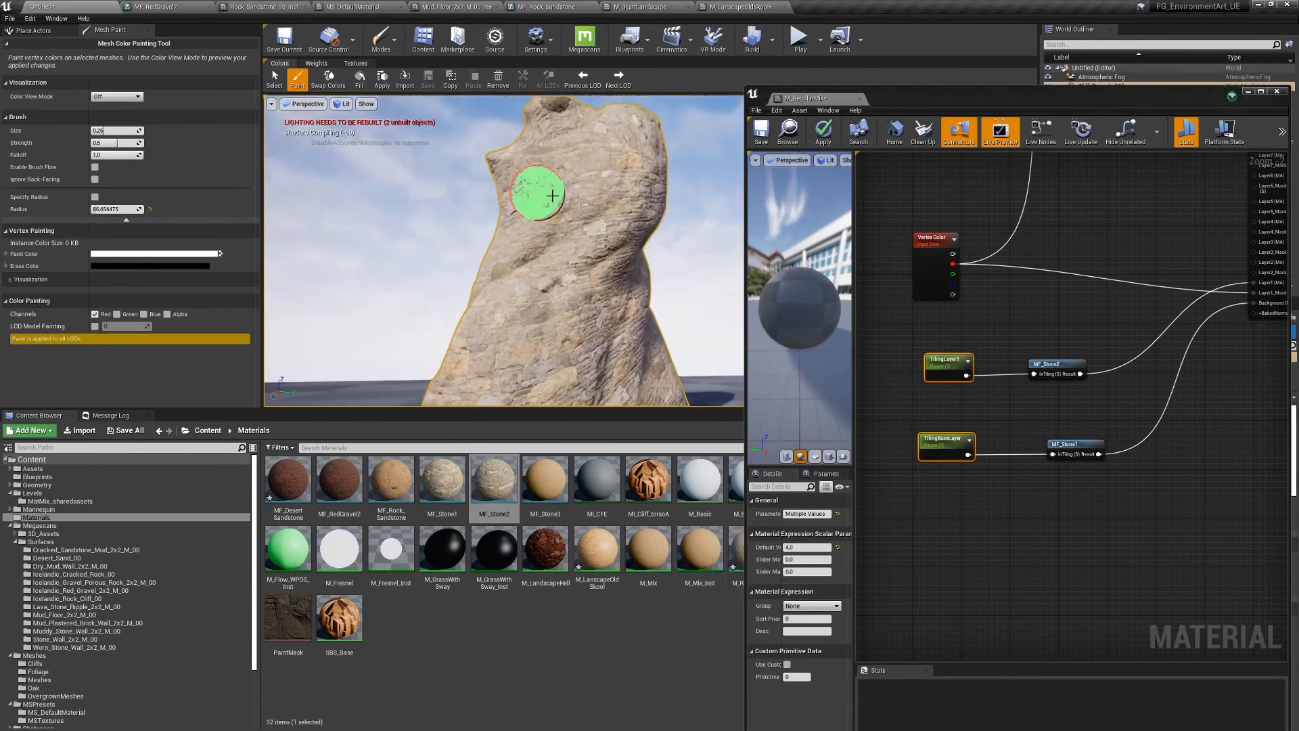
{"action": "mouse_move", "coordinate": [615, 403]}
{"action": "right_mouse_down"}
{"action": "mouse_move", "coordinate": [687, 296]}
{"action": "mouse_move", "coordinate": [455, 377]}
{"action": "mouse_move", "coordinate": [508, 314]}
{"action": "mouse_move", "coordinate": [632, 308]}
{"action": "mouse_move", "coordinate": [438, 224]}
{"action": "mouse_move", "coordinate": [393, 303]}
{"action": "mouse_move", "coordinate": [539, 262]}
{"action": "mouse_move", "coordinate": [669, 282]}
{"action": "right_mouse_up"}
{"action": "key", "text": "w"}
{"action": "key", "text": "d"}
{"action": "key", "text": "s"}
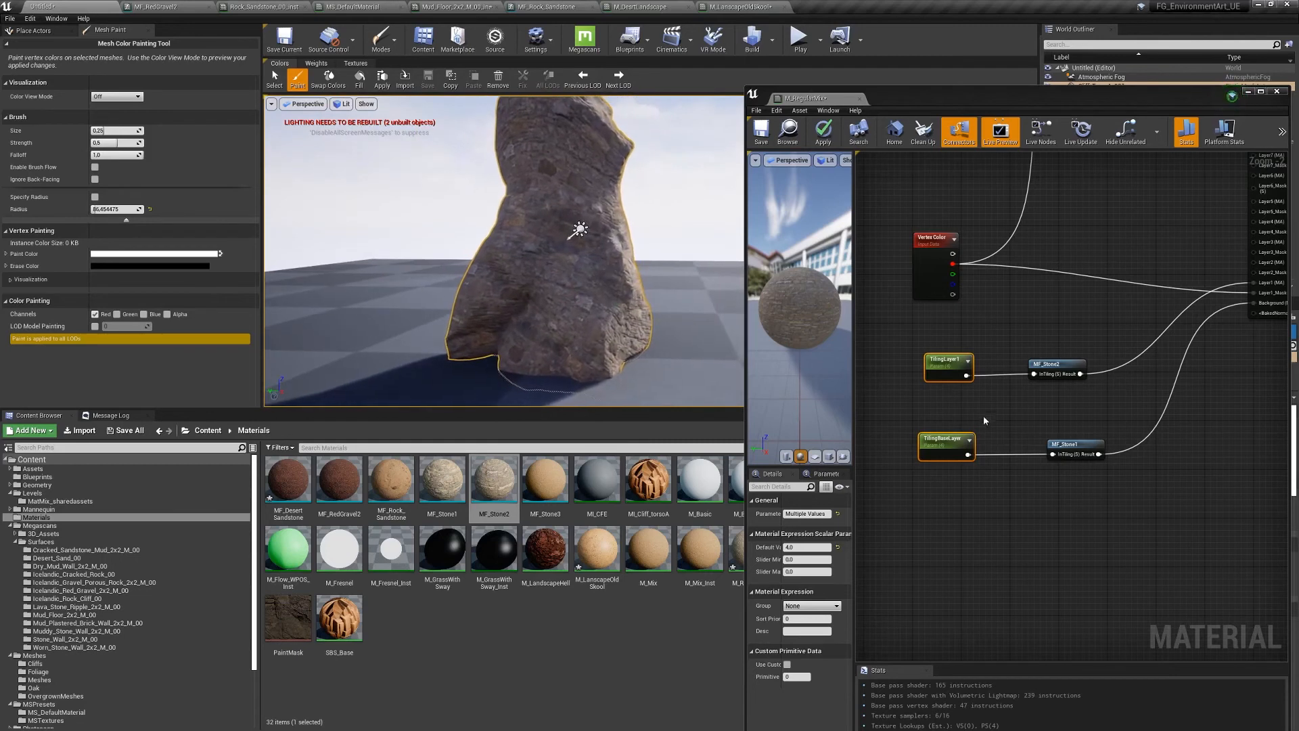
- Reselect both tiling nodes, set their default to 8, and orbit around the rock
{"action": "left_click_drag", "start_coordinate": [899, 323], "coordinate": [979, 538]}
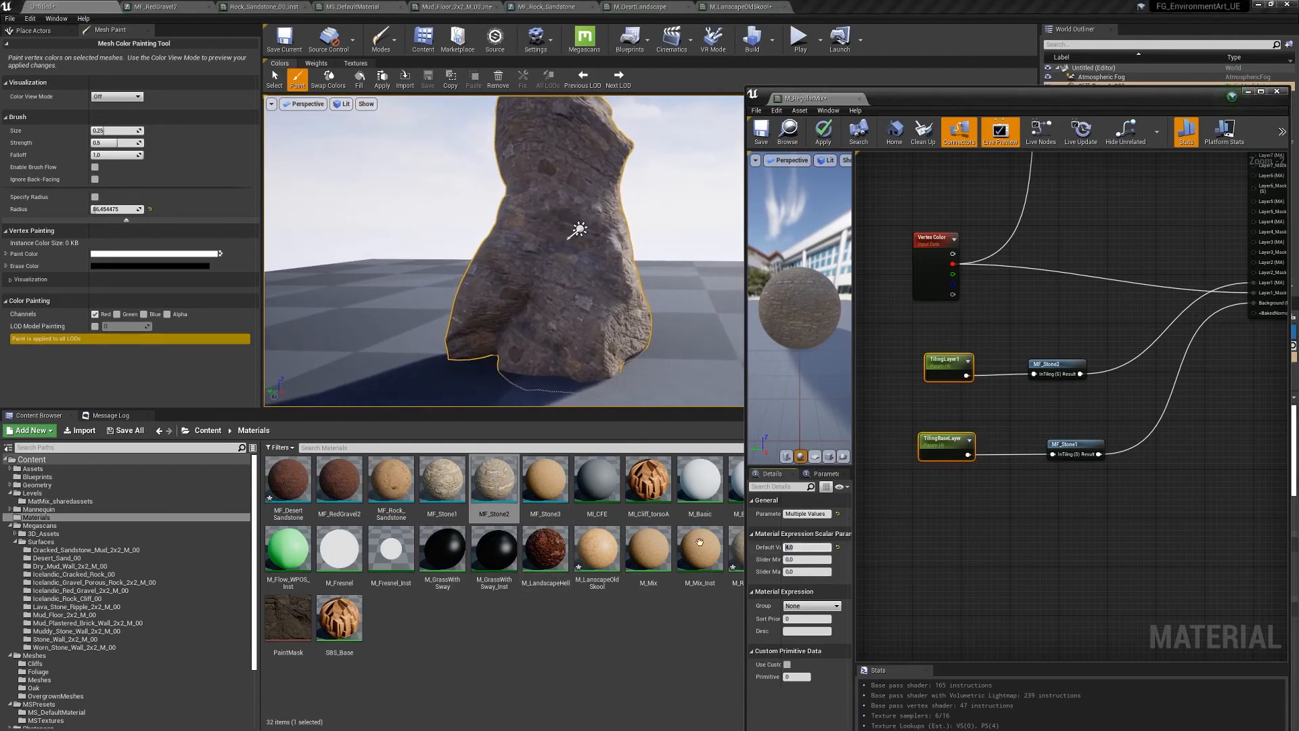
{"action": "key", "text": "Return"}
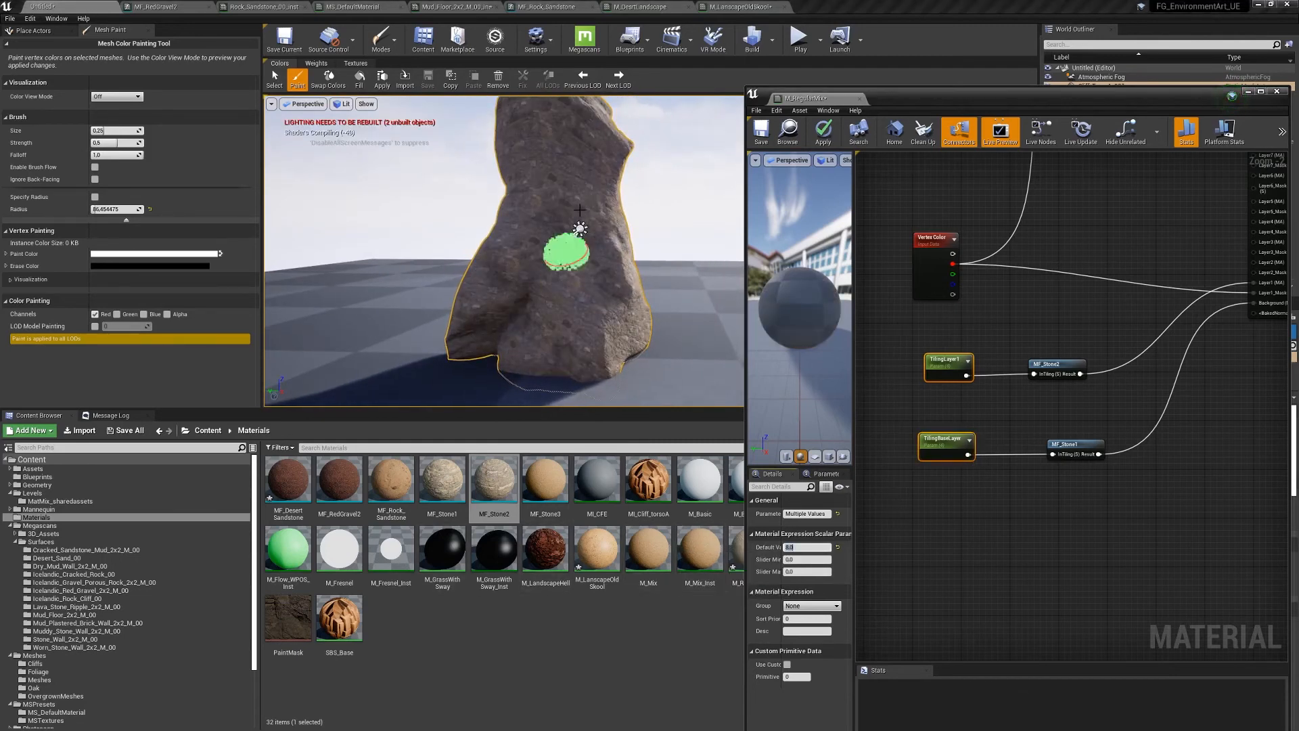
{"action": "key", "text": "w"}
{"action": "right_click_drag", "start_coordinate": [579, 279], "coordinate": [629, 247]}
{"action": "mouse_move", "coordinate": [476, 292]}
{"action": "right_mouse_down"}
{"action": "mouse_move", "coordinate": [514, 270]}
{"action": "mouse_move", "coordinate": [616, 269]}
{"action": "right_mouse_up"}
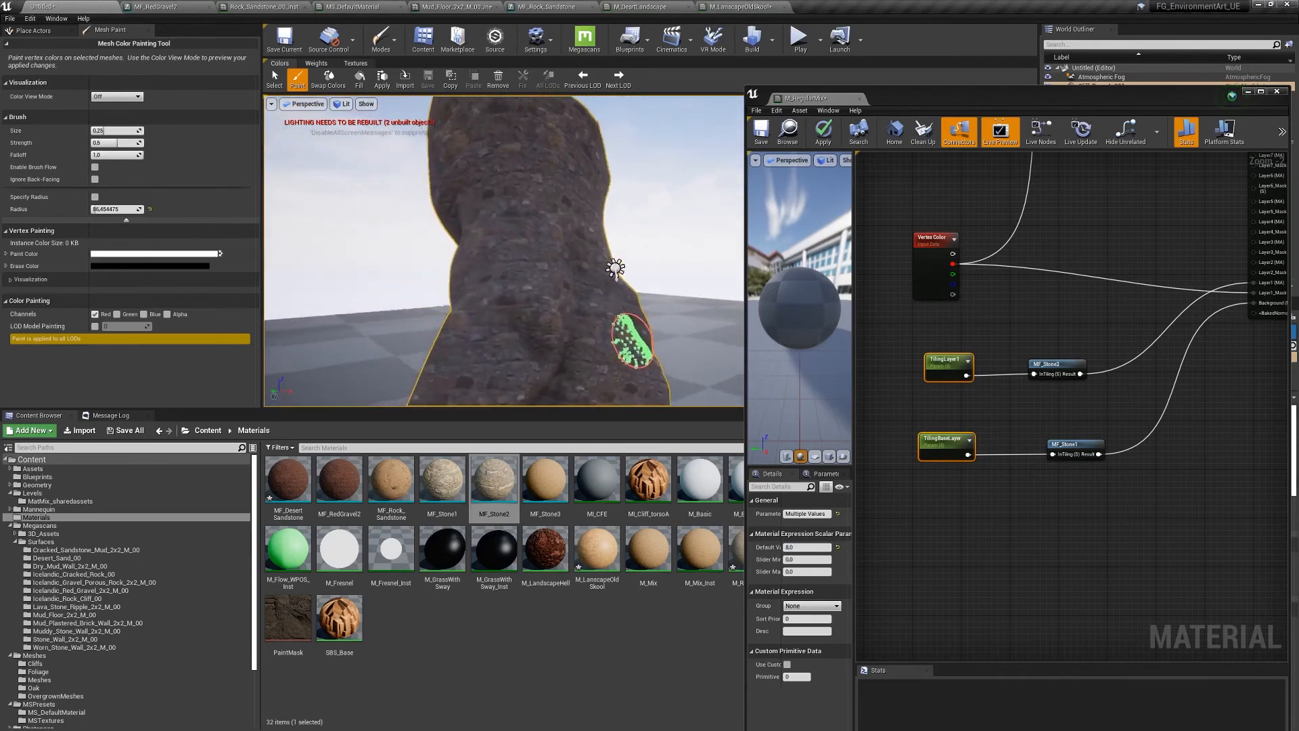
{"action": "key", "text": "a"}
{"action": "right_click_drag", "start_coordinate": [680, 317], "coordinate": [738, 304]}
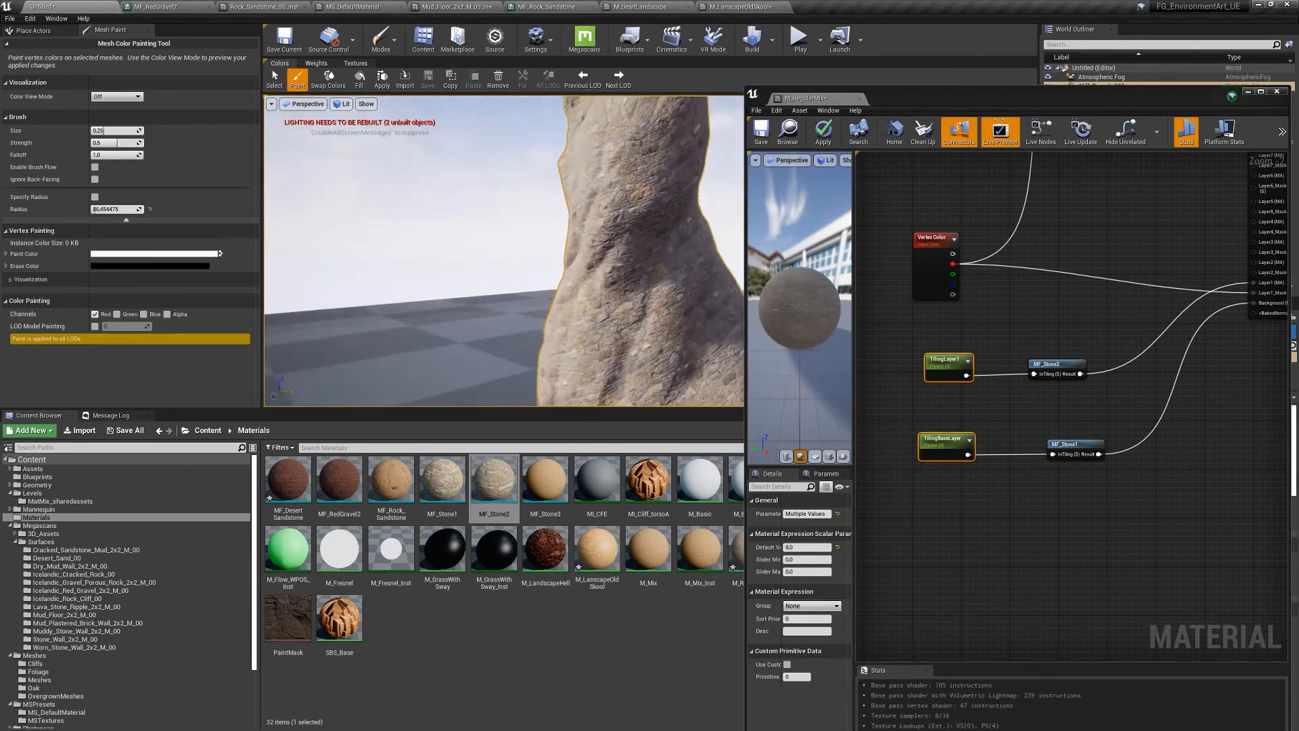
{"action": "mouse_move", "coordinate": [569, 264]}
{"action": "right_mouse_down"}
{"action": "mouse_move", "coordinate": [524, 240]}
{"action": "mouse_move", "coordinate": [634, 308]}
{"action": "right_mouse_up"}
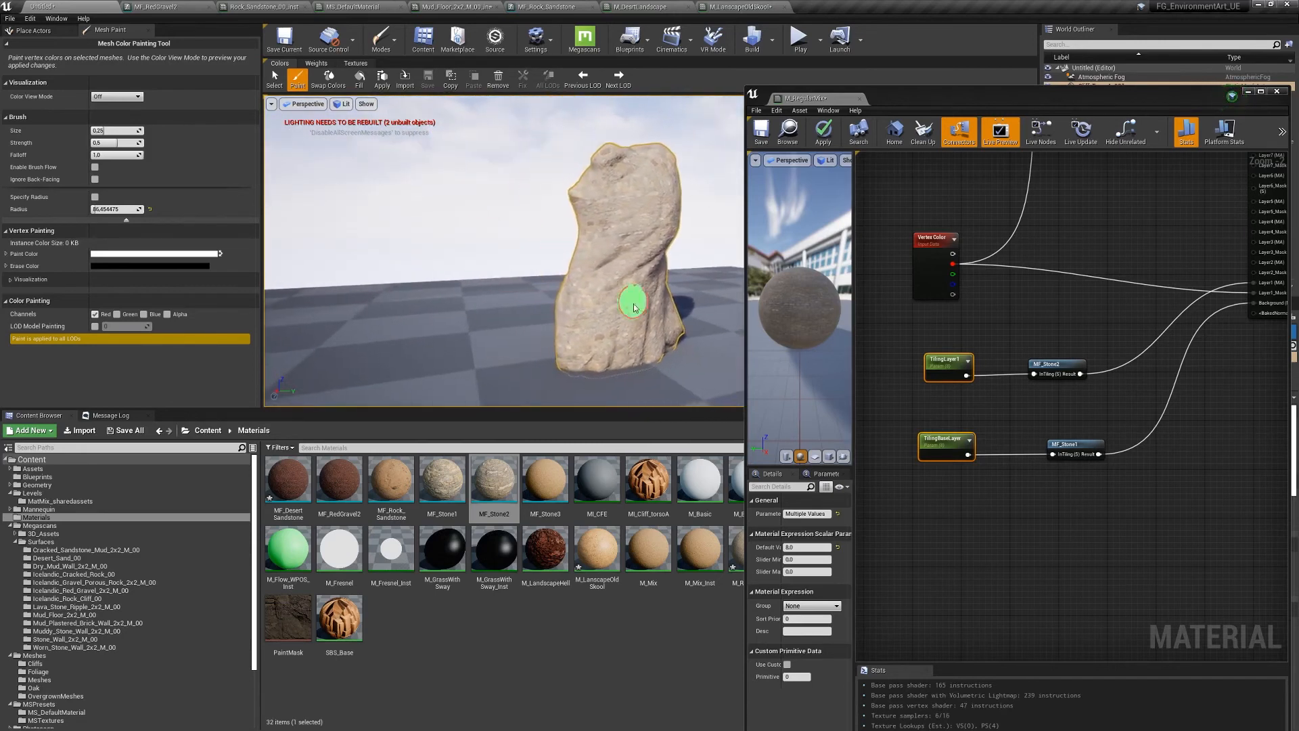
{"action": "scroll", "coordinate": [624, 305], "scroll_direction": "up", "scroll_amount": 3}
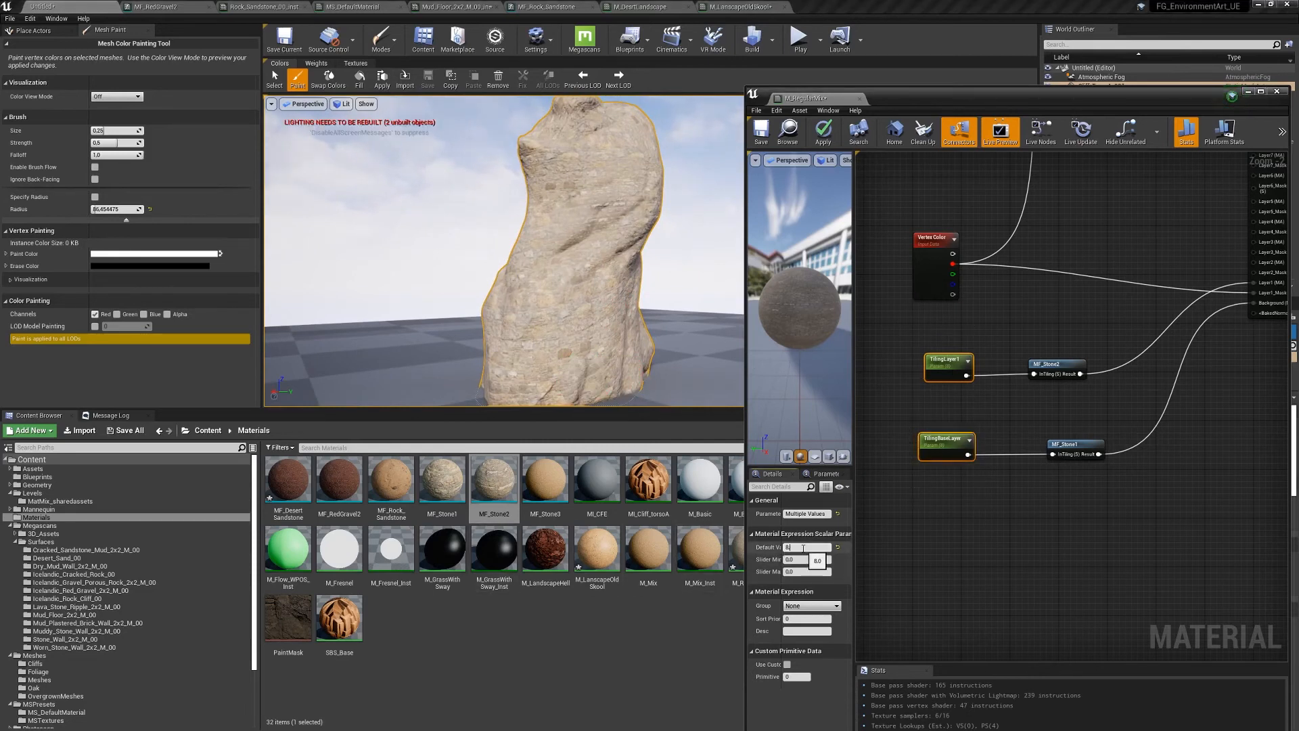
- Set both stone-layer tilings to 12 and paint the second layer down the rock
{"action": "key", "text": "Return"}
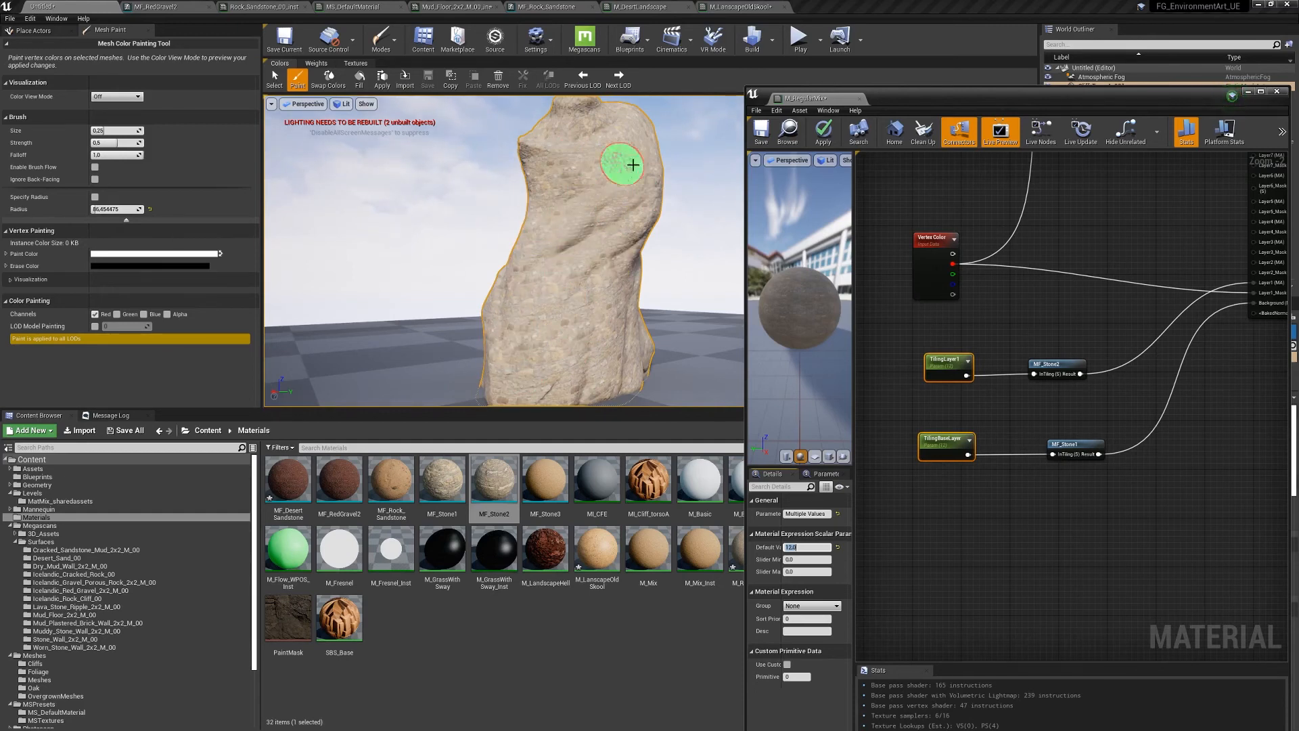
{"action": "mouse_move", "coordinate": [533, 178]}
{"action": "left_mouse_down"}
{"action": "mouse_move", "coordinate": [531, 333]}
{"action": "mouse_move", "coordinate": [517, 326]}
{"action": "left_mouse_up"}
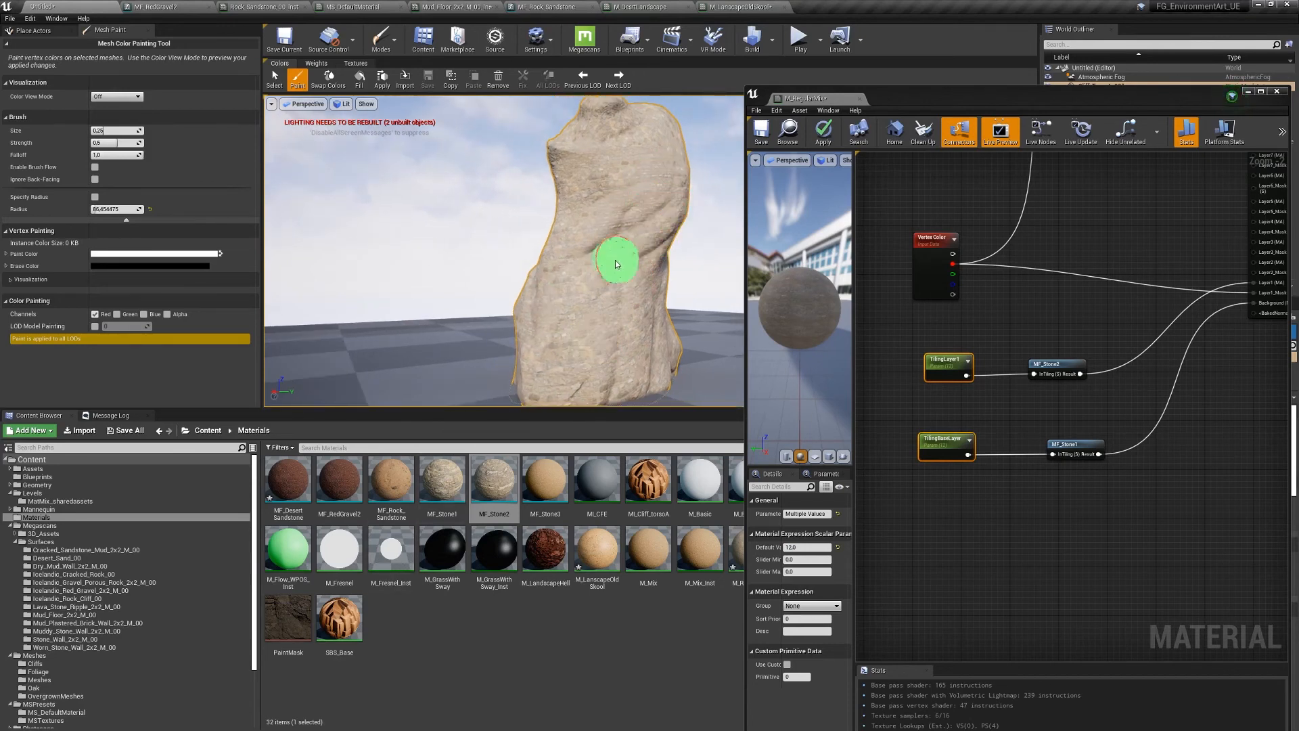
{"action": "right_click_drag", "start_coordinate": [607, 279], "coordinate": [534, 308]}
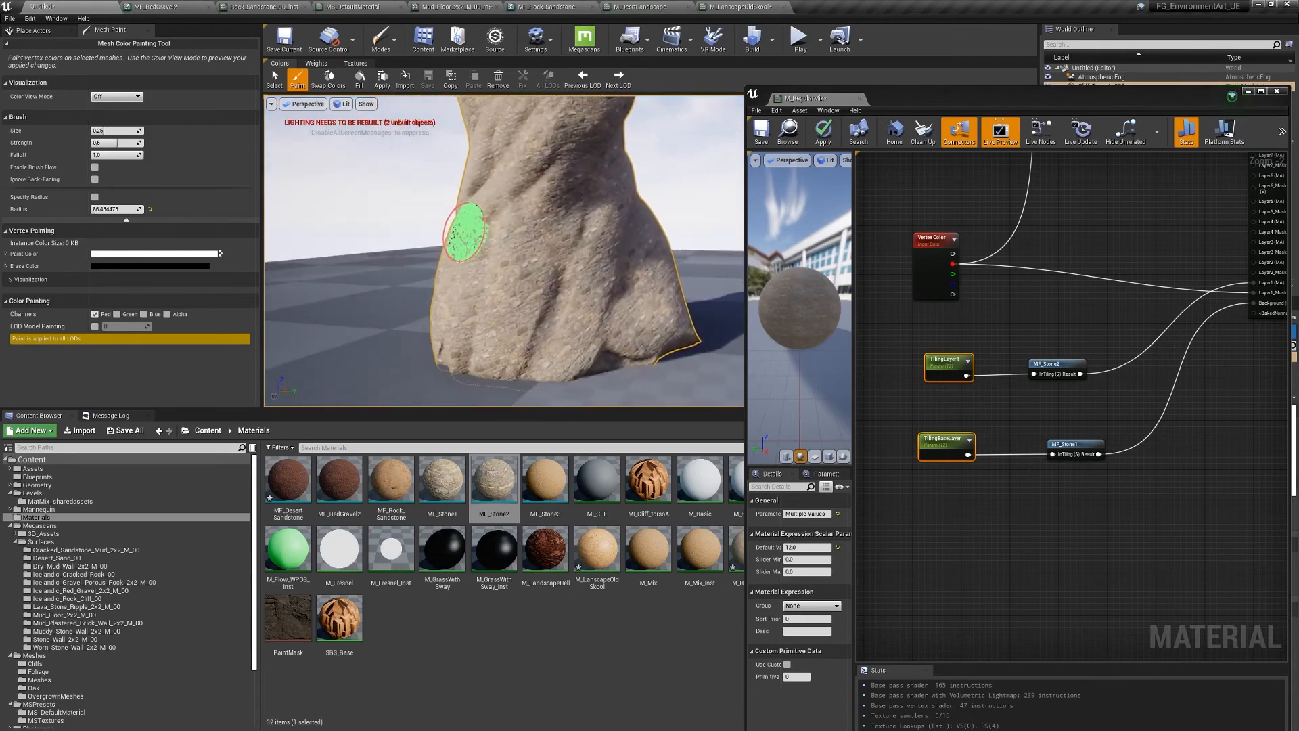
{"action": "right_click_drag", "start_coordinate": [465, 231], "coordinate": [478, 252]}
{"action": "scroll", "coordinate": [521, 305], "scroll_direction": "down", "scroll_amount": 1}
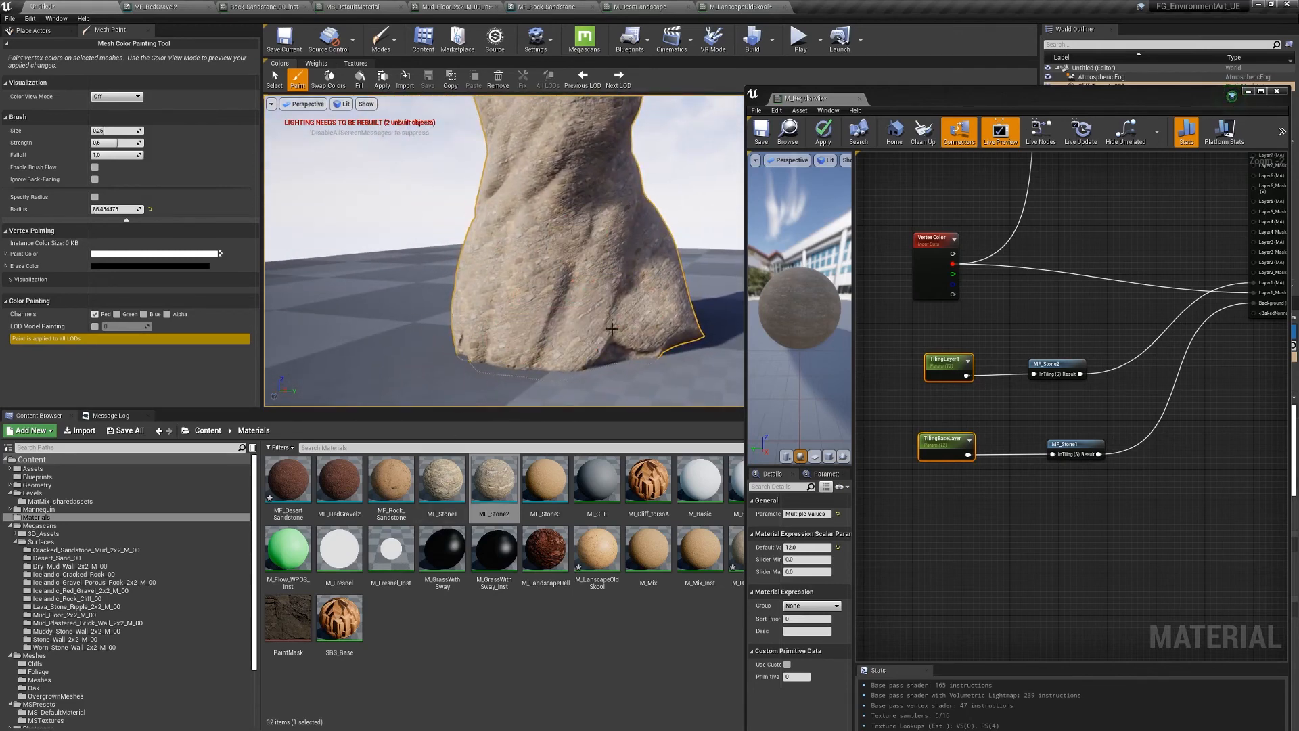
- Paint more of the second stone layer across the rock face, then dock the material editor
{"action": "right_click_drag", "start_coordinate": [612, 329], "coordinate": [677, 305]}
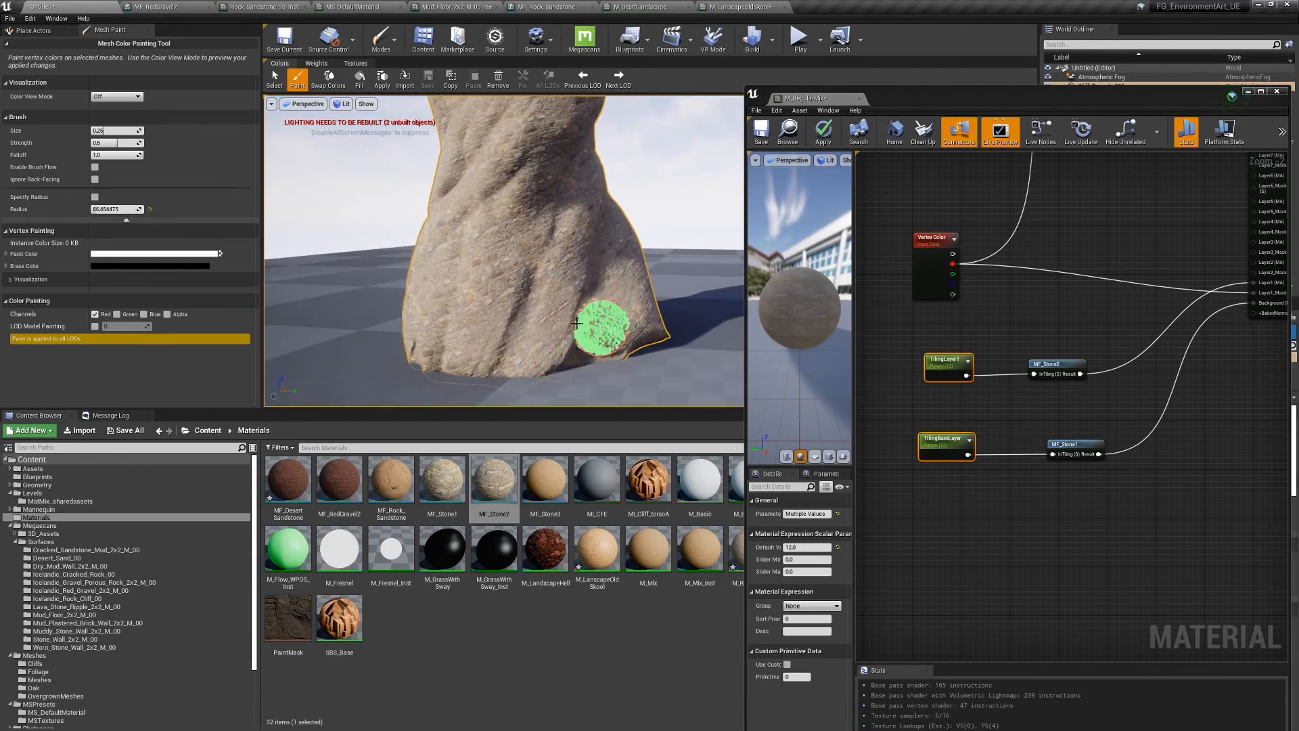
{"action": "mouse_move", "coordinate": [577, 323]}
{"action": "right_mouse_down"}
{"action": "mouse_move", "coordinate": [616, 348]}
{"action": "mouse_move", "coordinate": [587, 371]}
{"action": "mouse_move", "coordinate": [583, 269]}
{"action": "mouse_move", "coordinate": [542, 211]}
{"action": "mouse_move", "coordinate": [603, 226]}
{"action": "mouse_move", "coordinate": [592, 206]}
{"action": "mouse_move", "coordinate": [657, 241]}
{"action": "right_mouse_up"}
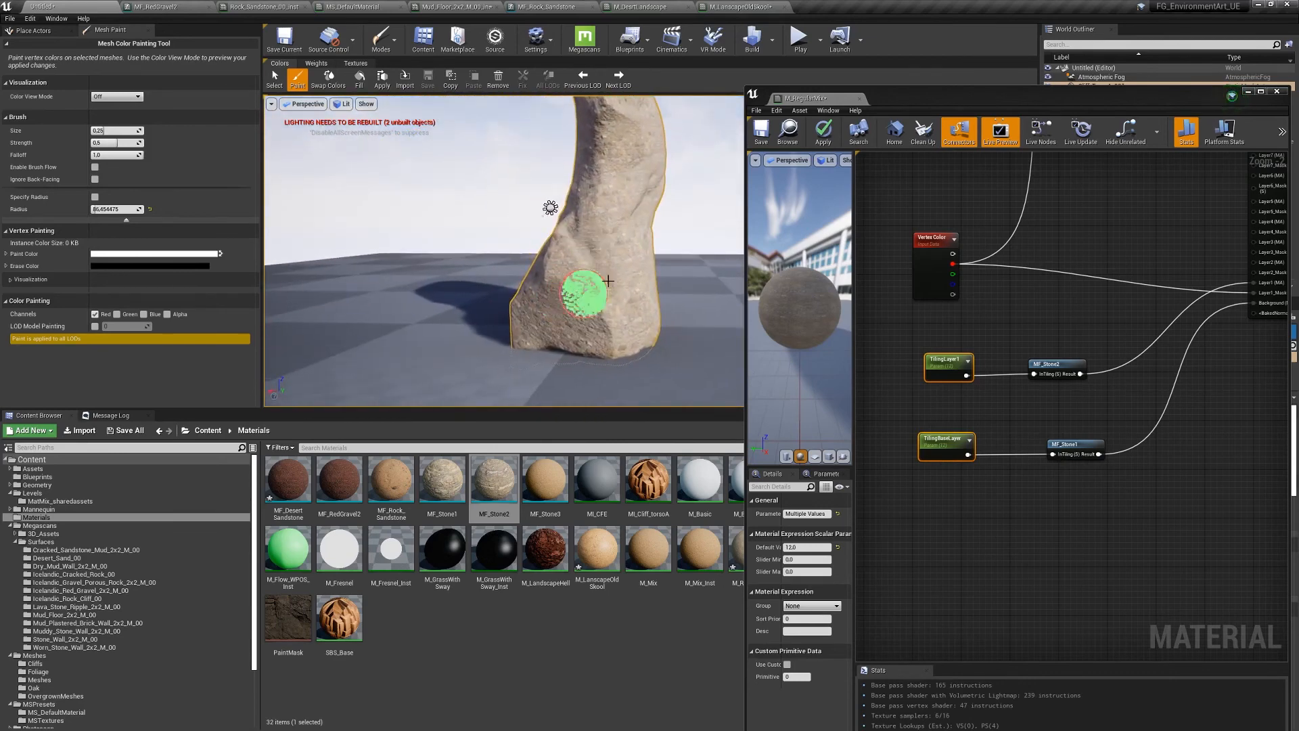
{"action": "mouse_move", "coordinate": [609, 280]}
{"action": "right_mouse_down"}
{"action": "mouse_move", "coordinate": [733, 201]}
{"action": "mouse_move", "coordinate": [723, 201]}
{"action": "right_mouse_up"}
{"action": "right_click_drag", "start_coordinate": [551, 263], "coordinate": [537, 262]}
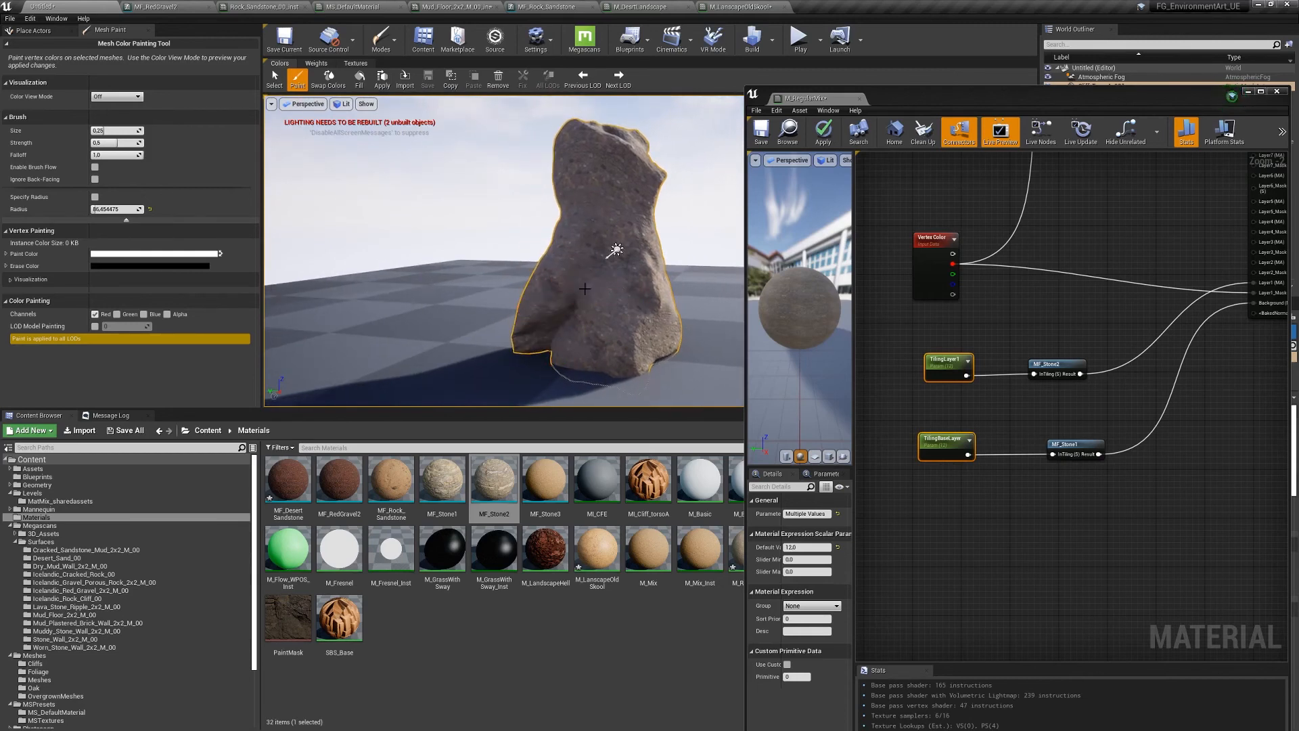
{"action": "mouse_move", "coordinate": [597, 177]}
{"action": "right_mouse_down"}
{"action": "mouse_move", "coordinate": [636, 180]}
{"action": "mouse_move", "coordinate": [596, 181]}
{"action": "right_mouse_up"}
{"action": "mouse_move", "coordinate": [630, 224]}
{"action": "right_mouse_down"}
{"action": "mouse_move", "coordinate": [466, 232]}
{"action": "mouse_move", "coordinate": [641, 295]}
{"action": "mouse_move", "coordinate": [594, 258]}
{"action": "mouse_move", "coordinate": [489, 303]}
{"action": "mouse_move", "coordinate": [563, 263]}
{"action": "mouse_move", "coordinate": [539, 270]}
{"action": "mouse_move", "coordinate": [612, 275]}
{"action": "mouse_move", "coordinate": [440, 206]}
{"action": "right_mouse_up"}
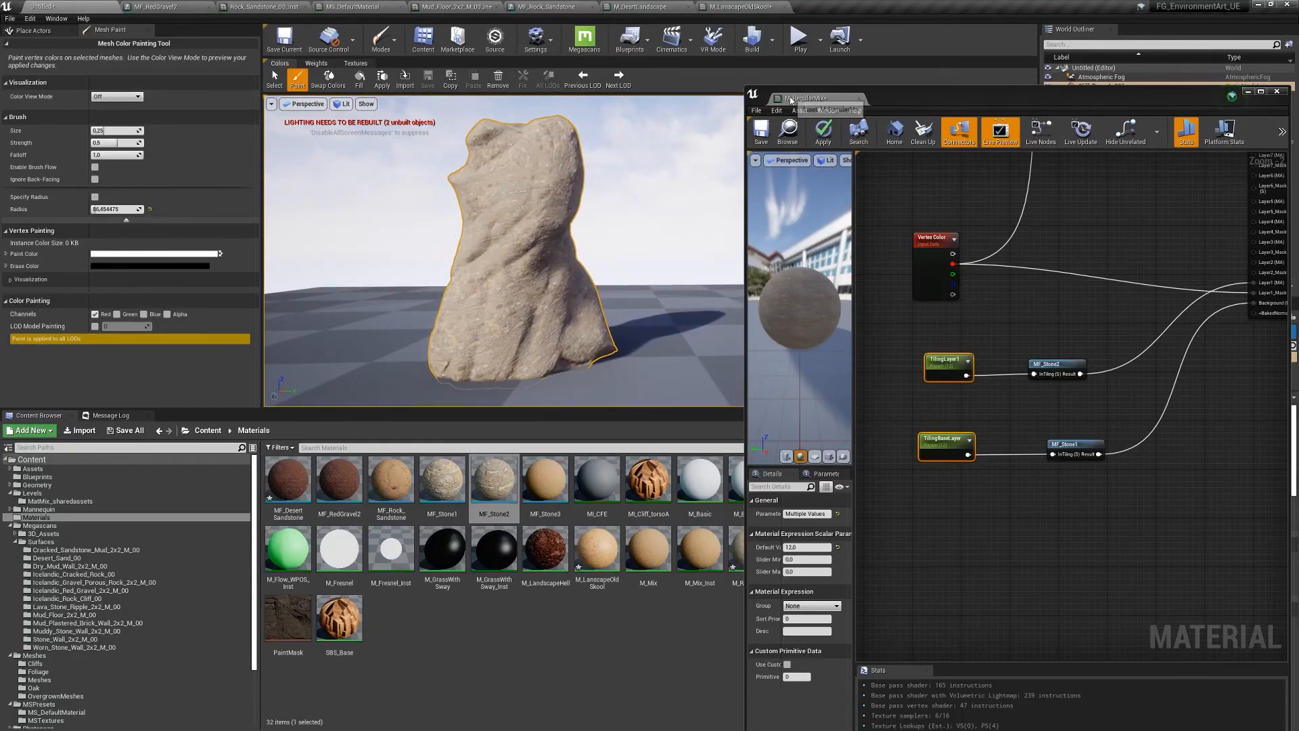
{"action": "left_click_drag", "start_coordinate": [794, 99], "coordinate": [827, 7]}
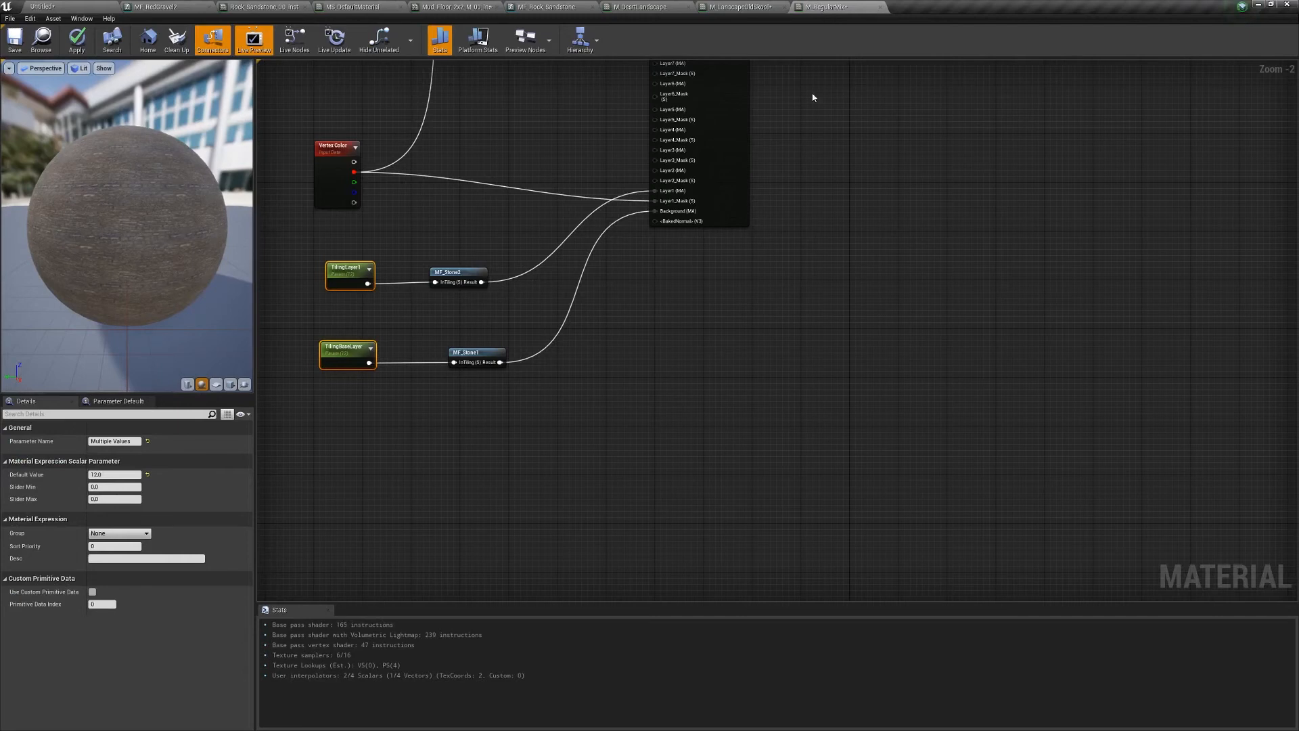
- Apply the material changes, return to the level editor, and show the Place Actors list
{"action": "left_click", "coordinate": [79, 48]}
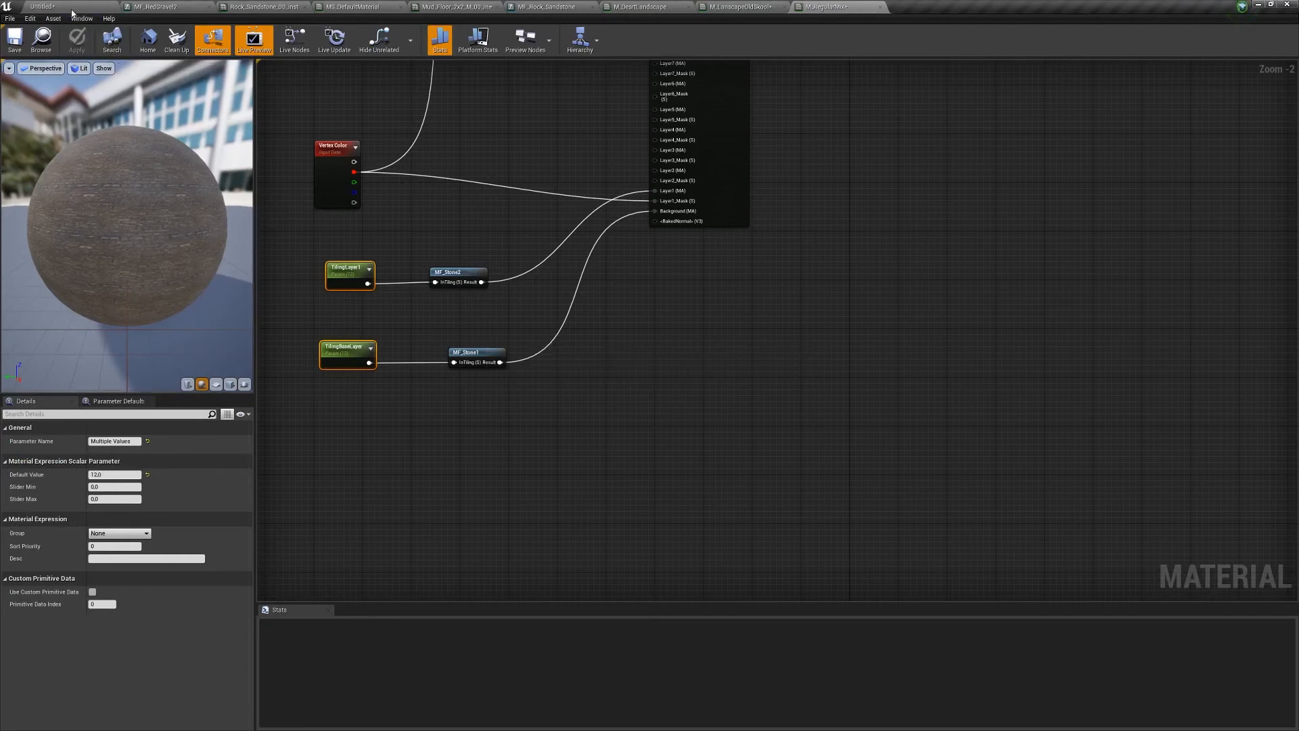
{"action": "left_click", "coordinate": [74, 7]}
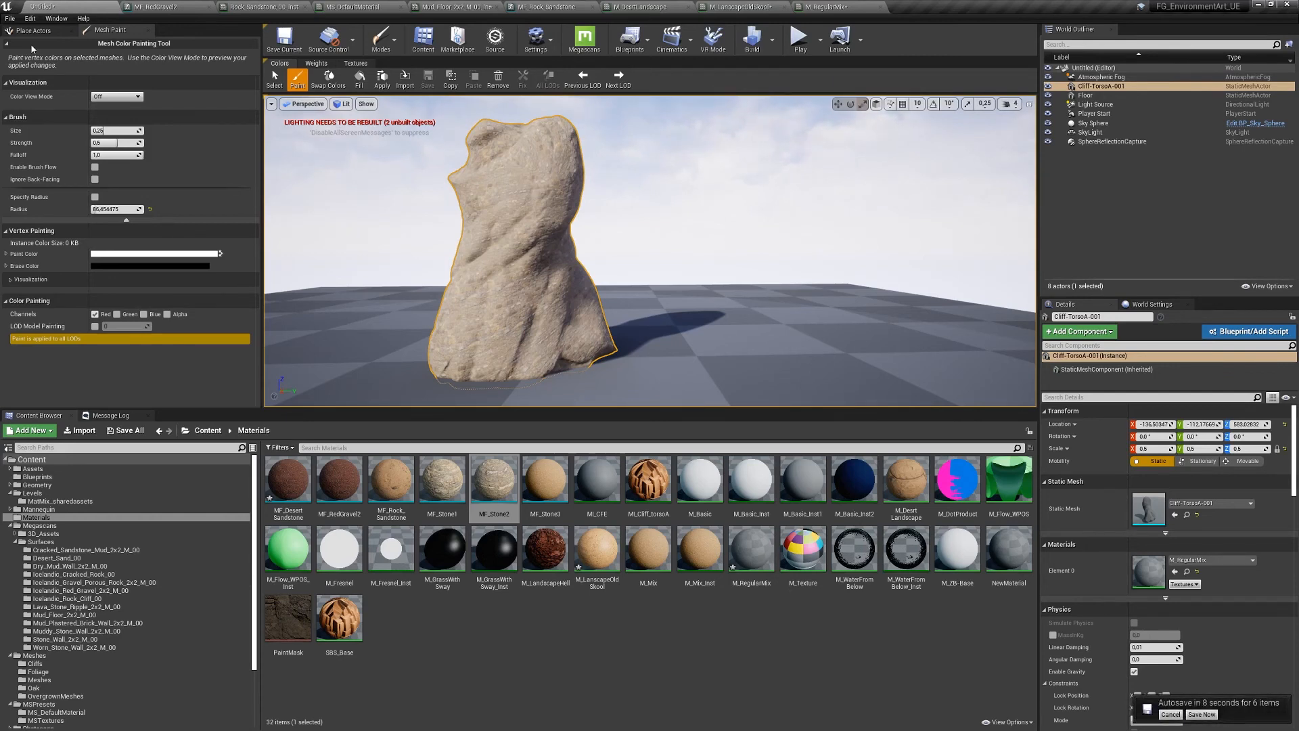
{"action": "left_click", "coordinate": [40, 31]}
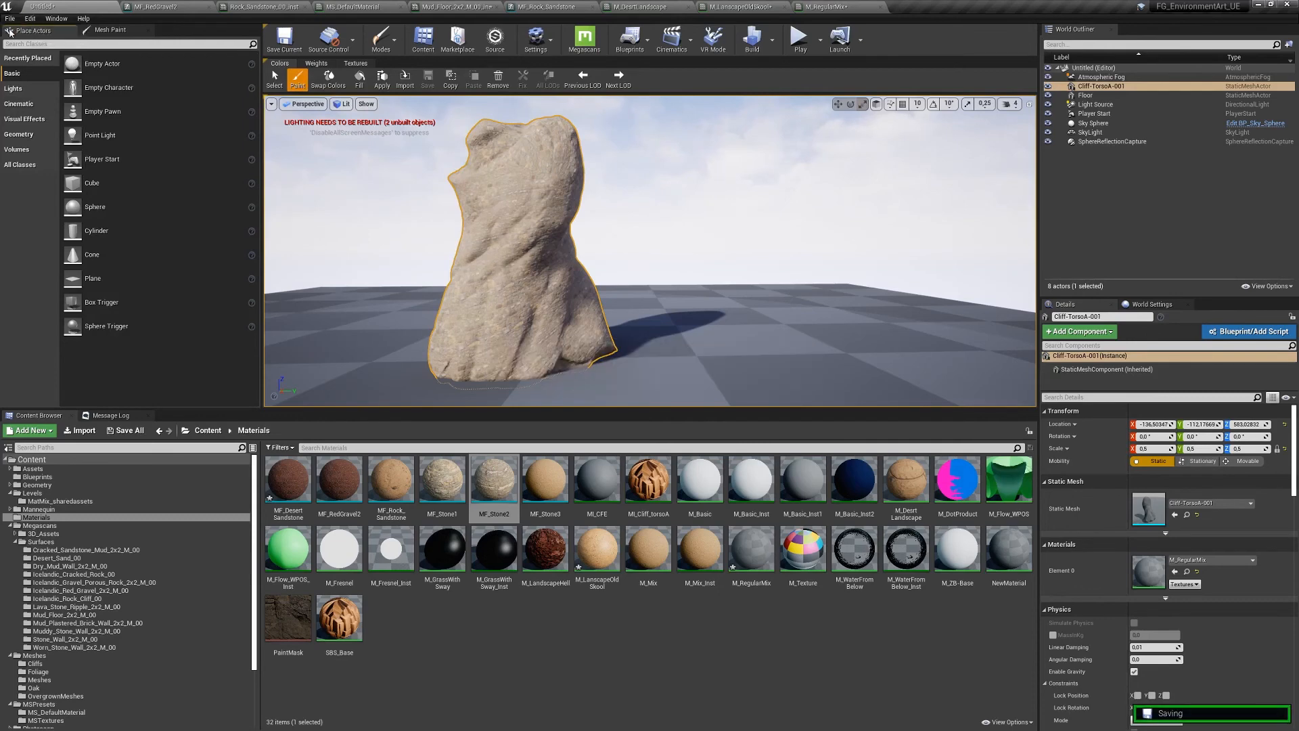
- Switch to Landscape mode and raise the new landscape's resolution to 2017 x 2017
{"action": "left_click", "coordinate": [381, 39]}
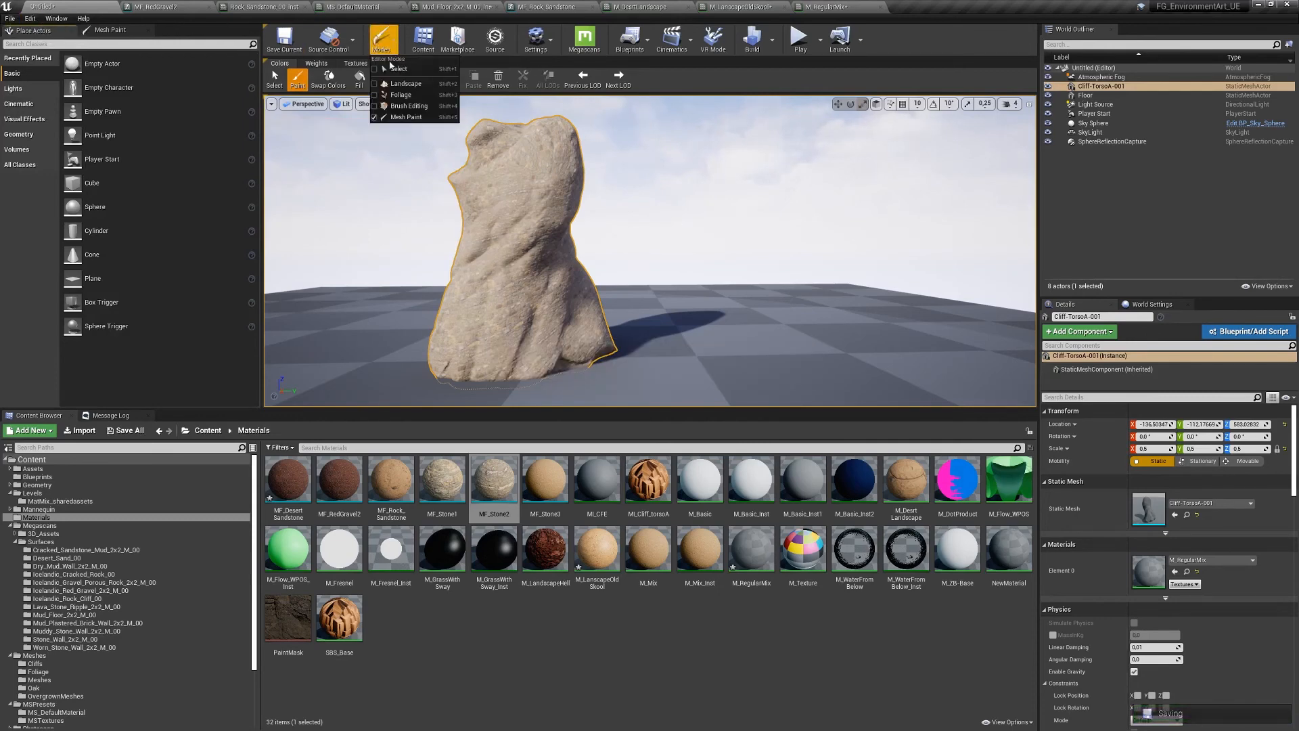
{"action": "left_click", "coordinate": [405, 84]}
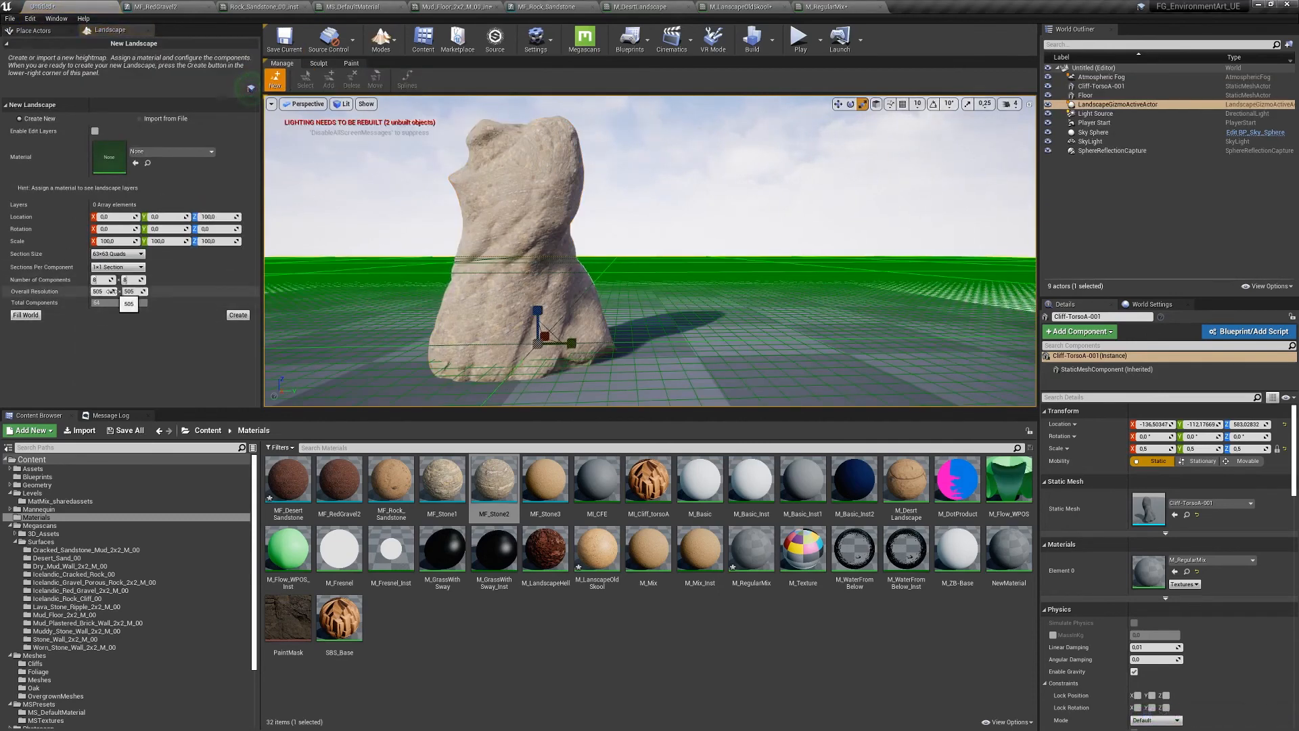
{"action": "left_click_drag", "start_coordinate": [112, 291], "coordinate": [119, 291]}
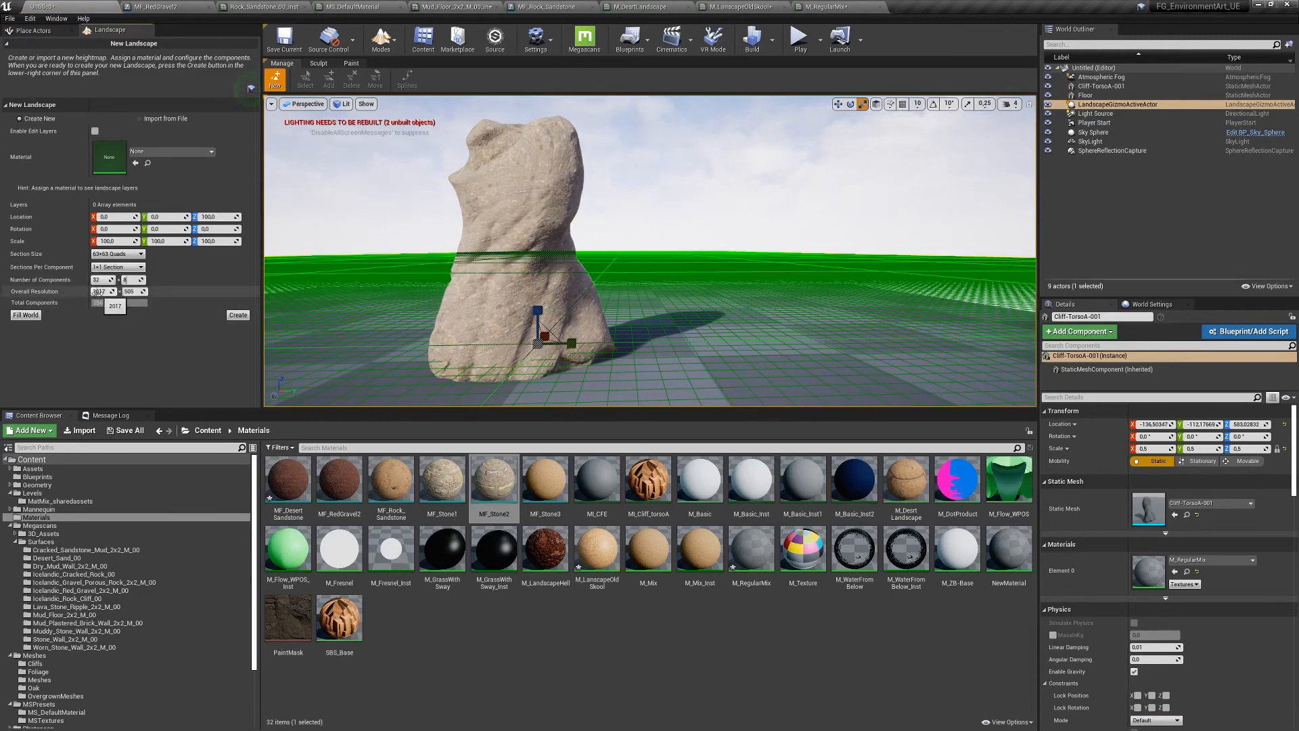
{"action": "left_click_drag", "start_coordinate": [136, 291], "coordinate": [169, 290]}
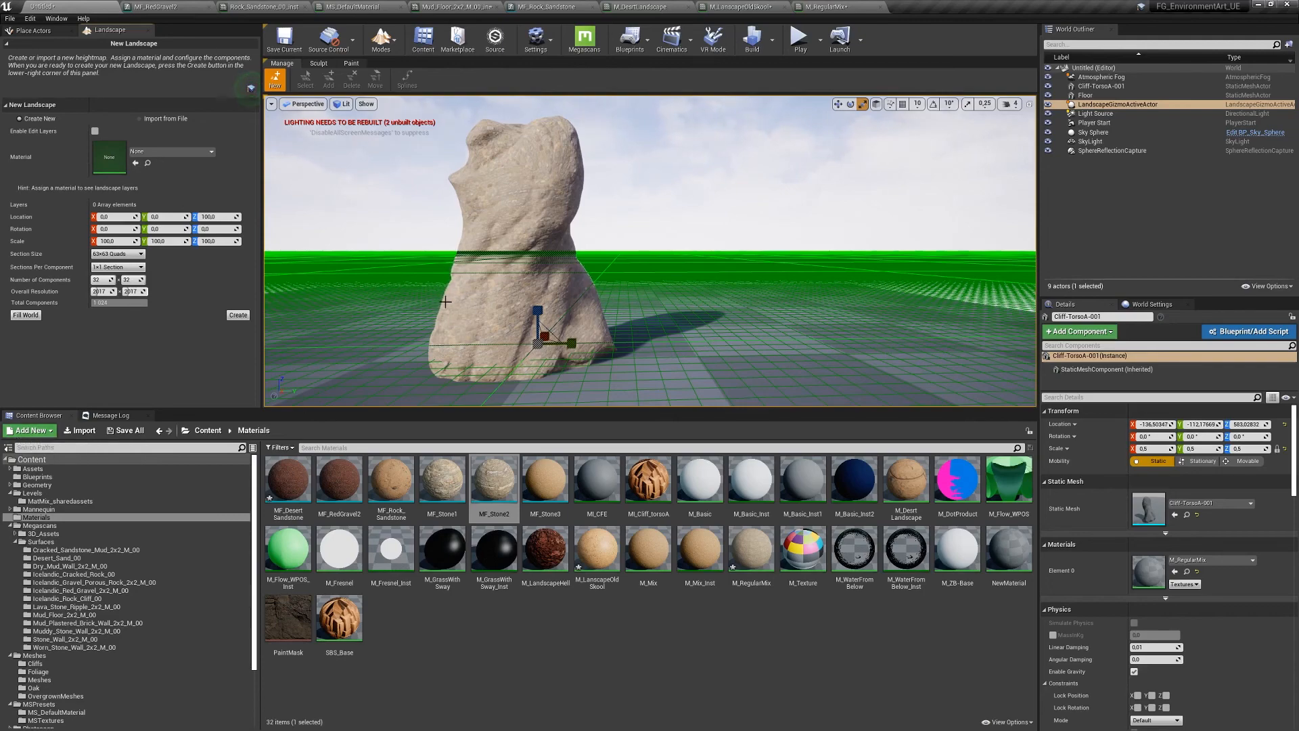
- Fly around the cliff rock to view the new landscape grid
{"action": "right_click_drag", "start_coordinate": [387, 361], "coordinate": [347, 364]}
{"action": "key", "text": "w"}
{"action": "key", "text": "s"}
{"action": "key", "text": "w"}
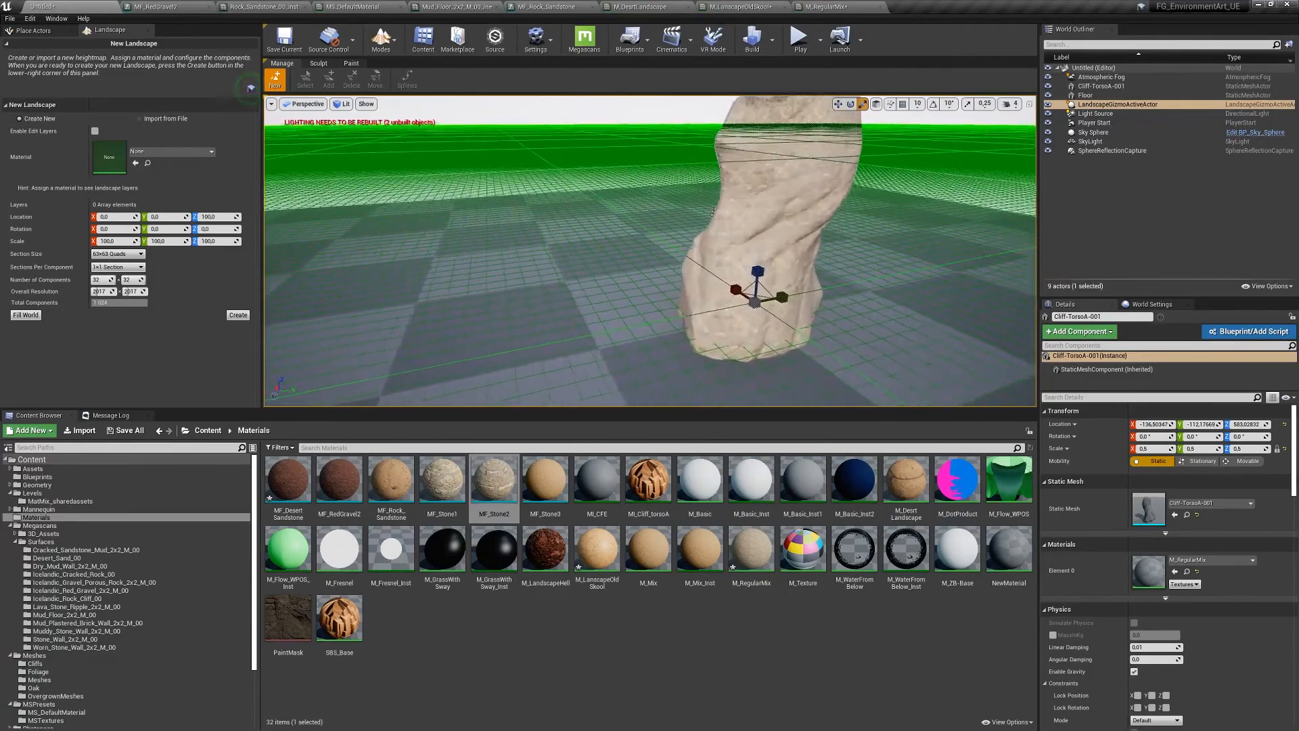
{"action": "right_click_drag", "start_coordinate": [346, 364], "coordinate": [351, 330]}
{"action": "right_click_drag", "start_coordinate": [753, 308], "coordinate": [758, 257]}
{"action": "right_click_drag", "start_coordinate": [545, 237], "coordinate": [551, 267]}
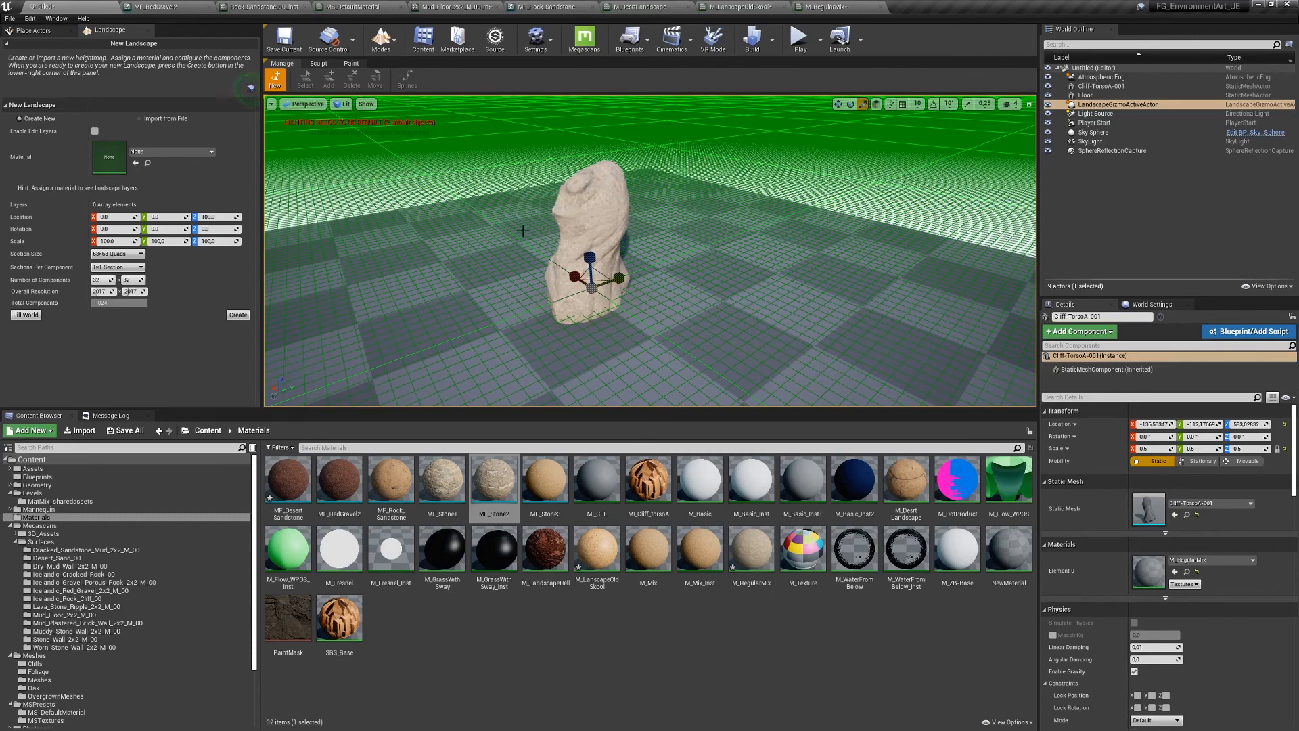
- Frame the cliff rock in the viewport and save the level as MatMix2
{"action": "right_click_drag", "start_coordinate": [493, 261], "coordinate": [479, 227]}
{"action": "key", "text": "w"}
{"action": "key", "text": "s"}
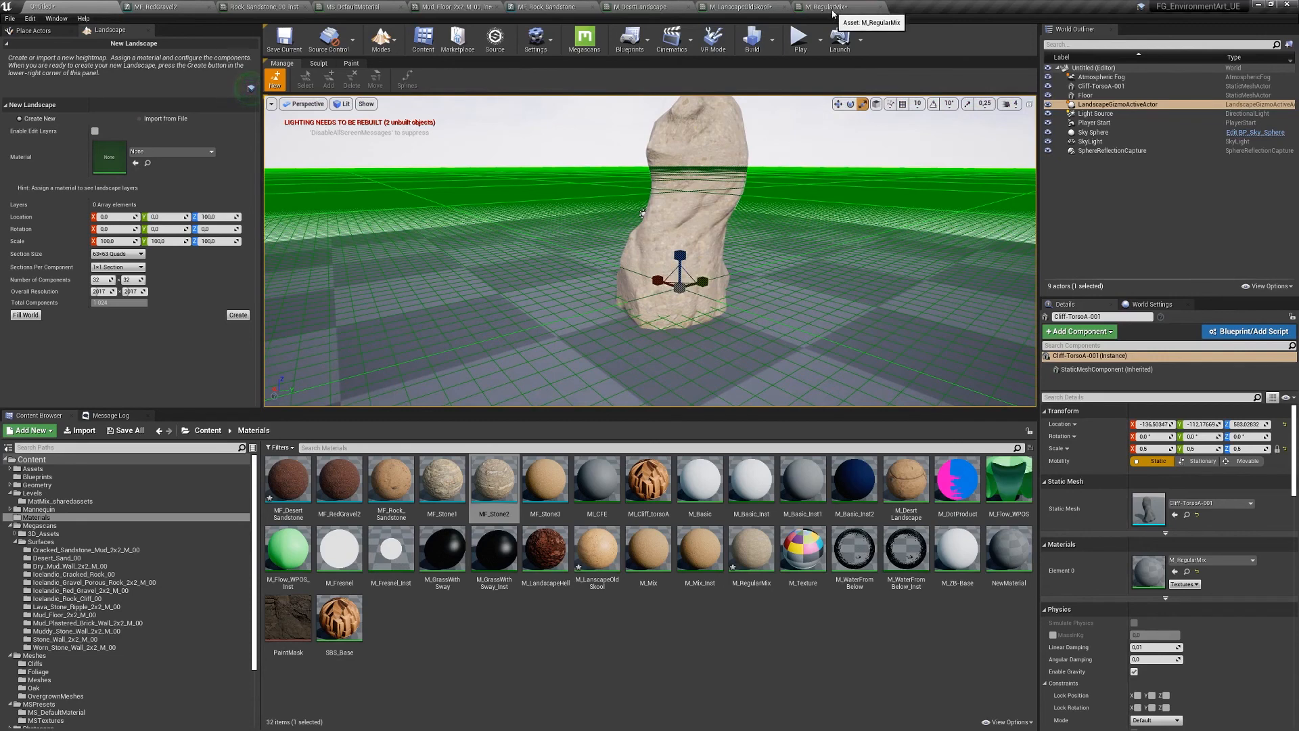
{"action": "key", "text": "ctrl+s"}
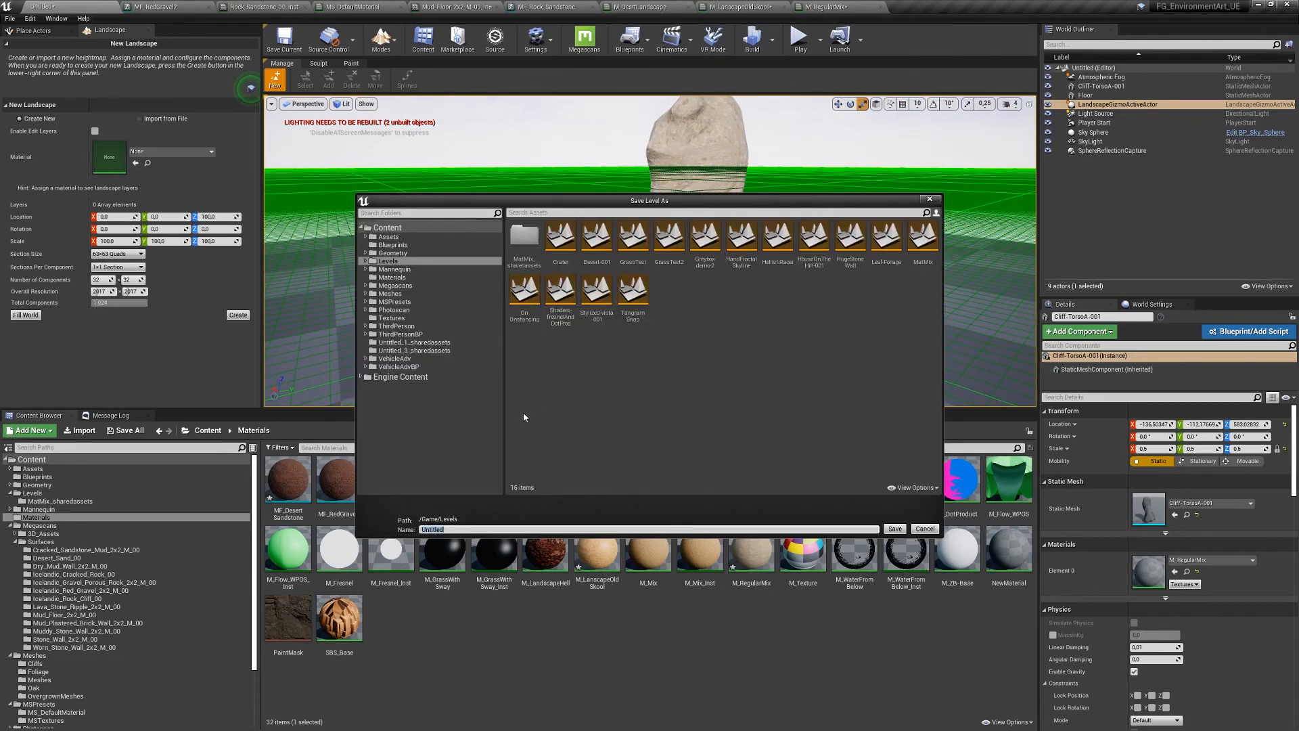
{"action": "type", "text": "MatMix2"}
{"action": "key", "text": "Return"}
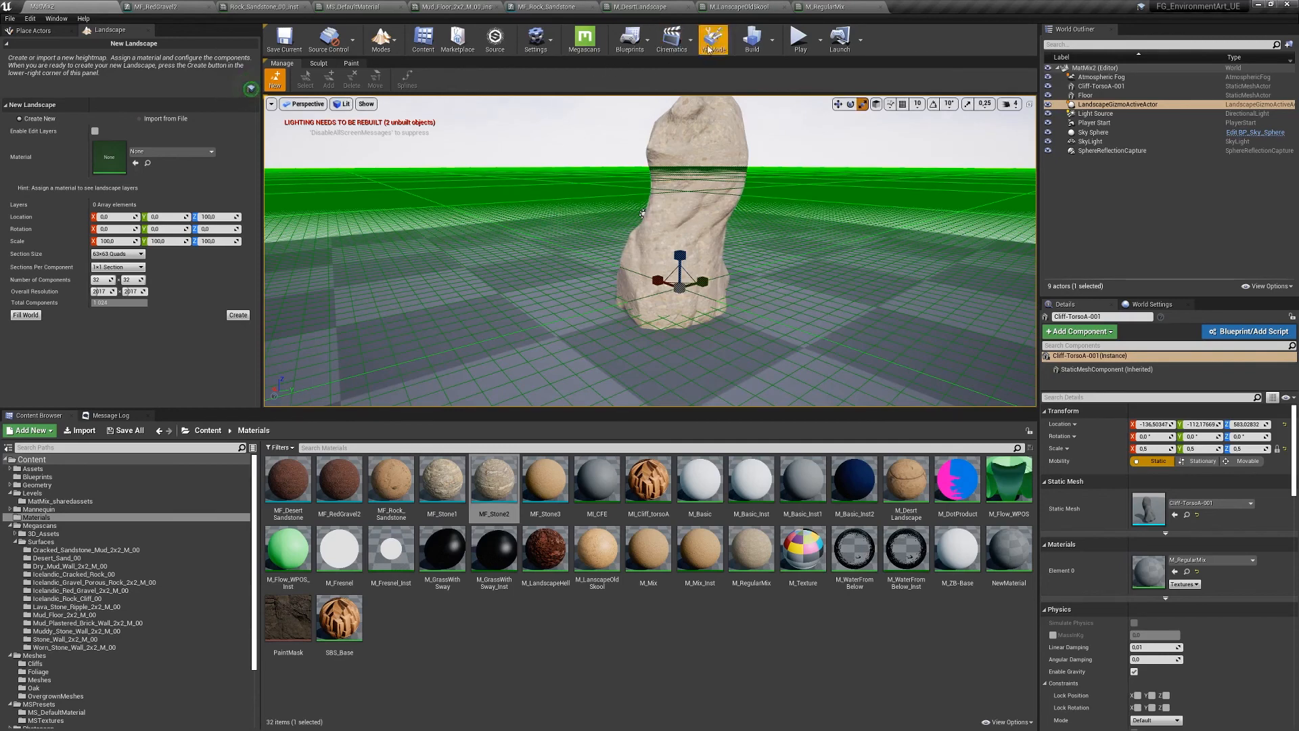
- Open the MF_Stone1 material function from the M_RegularMix graph
{"action": "left_click", "coordinate": [827, 7]}
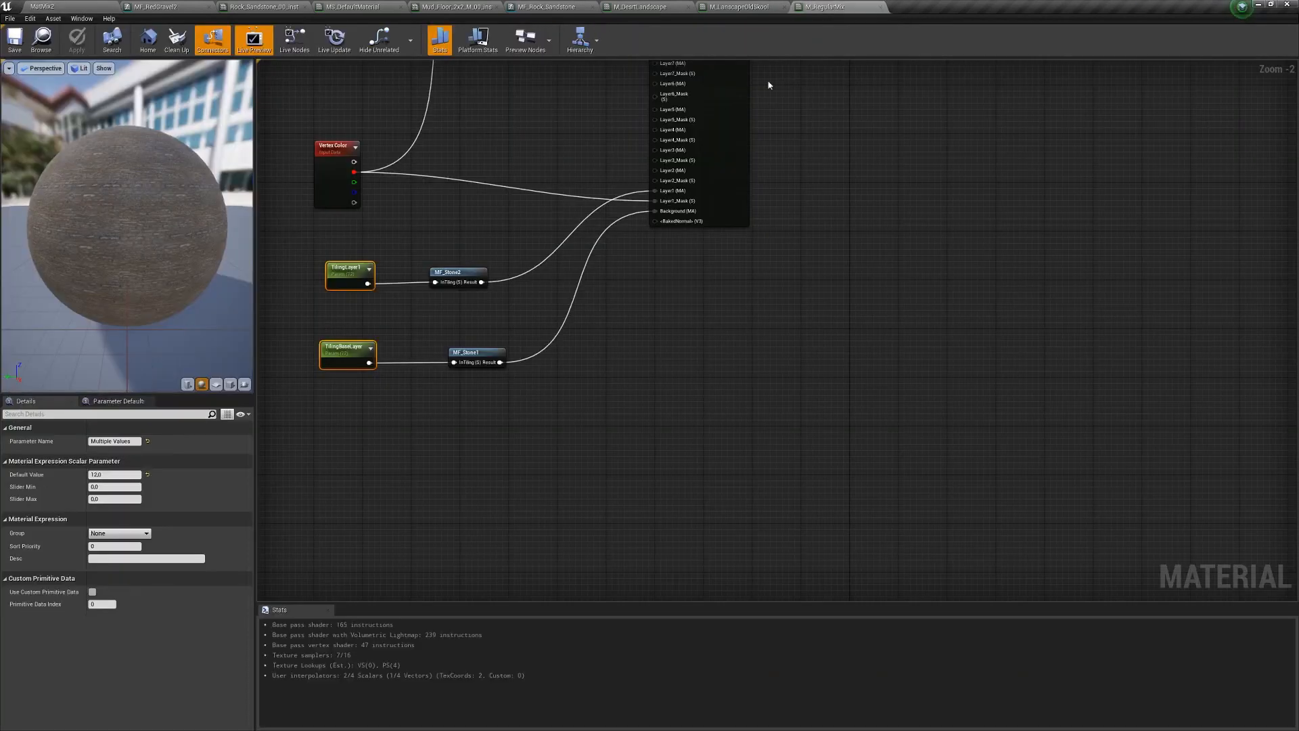
{"action": "right_click_drag", "start_coordinate": [373, 354], "coordinate": [472, 290]}
{"action": "left_click_drag", "start_coordinate": [561, 289], "coordinate": [537, 289]}
{"action": "double_click", "coordinate": [542, 290]}
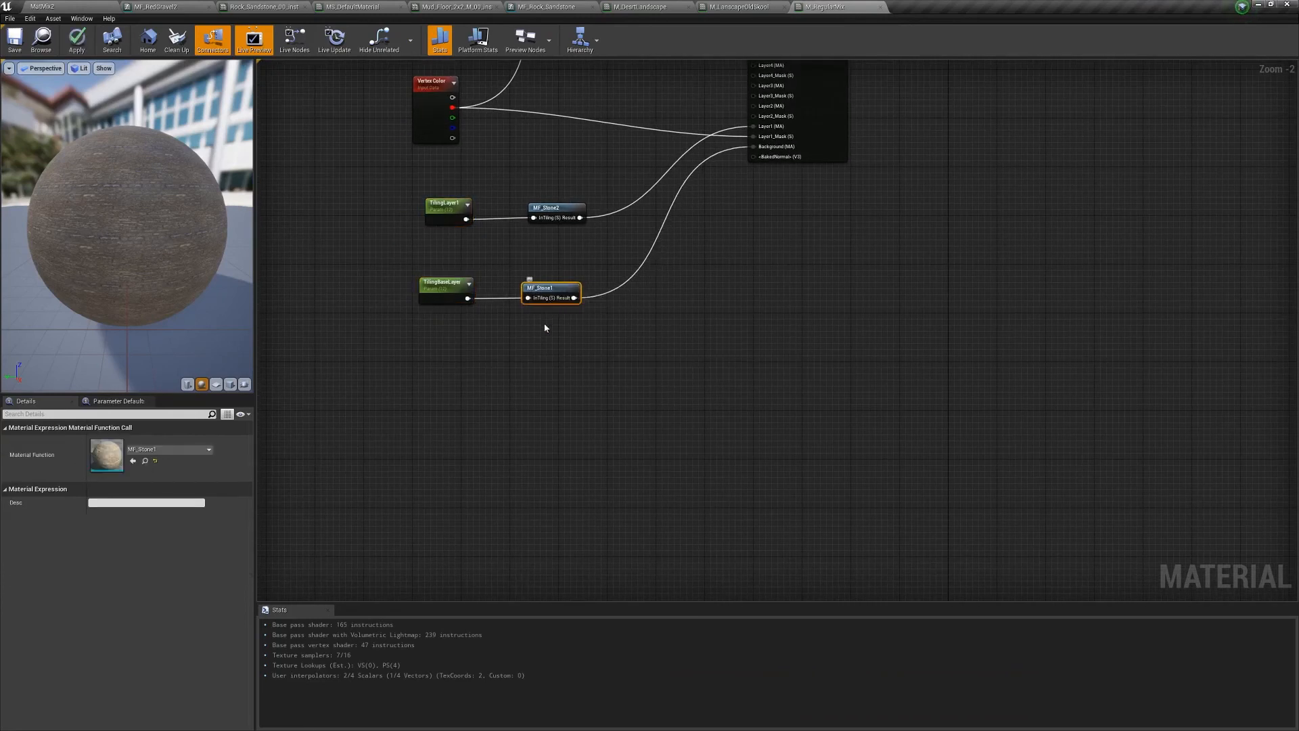
{"action": "scroll", "coordinate": [524, 325], "scroll_direction": "up", "scroll_amount": 5}
{"action": "scroll", "coordinate": [524, 326], "scroll_direction": "down", "scroll_amount": 4}
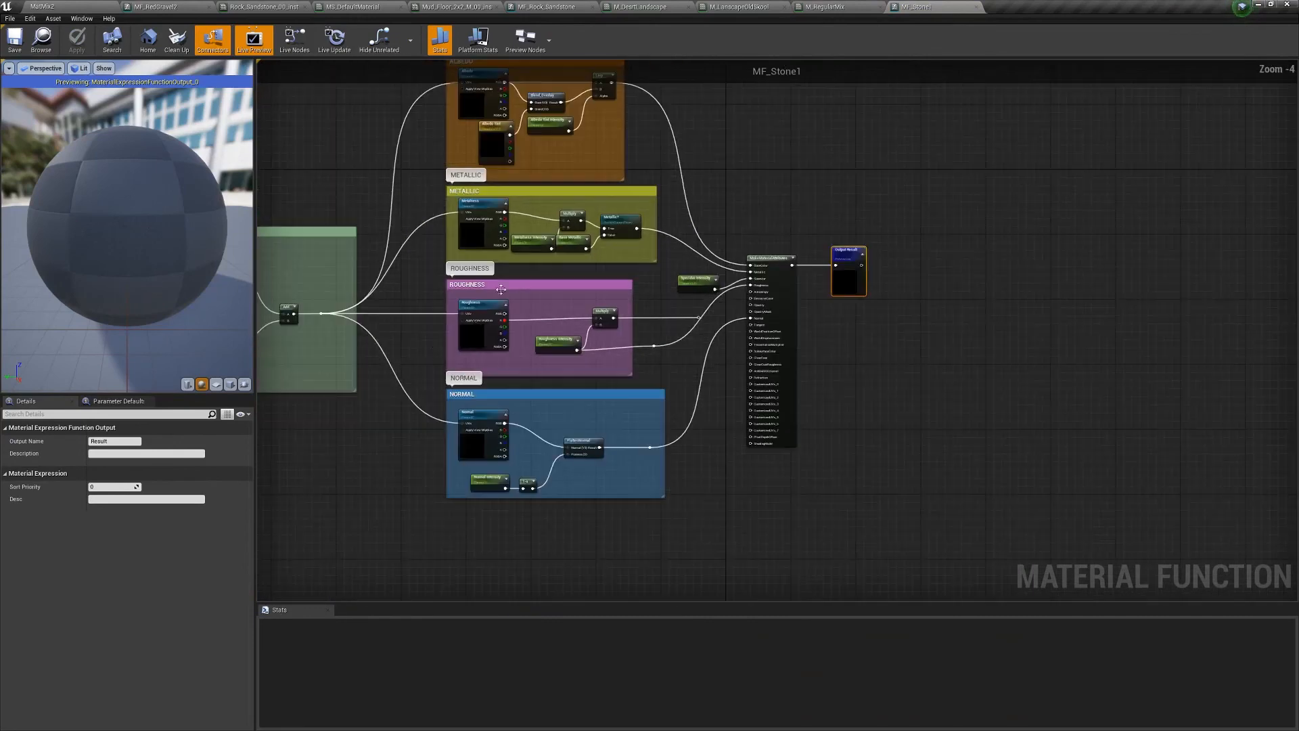
- Move the Texture2D function input node up inside the ALBEDO group
{"action": "right_click_drag", "start_coordinate": [480, 339], "coordinate": [660, 279]}
{"action": "left_click", "coordinate": [427, 399]}
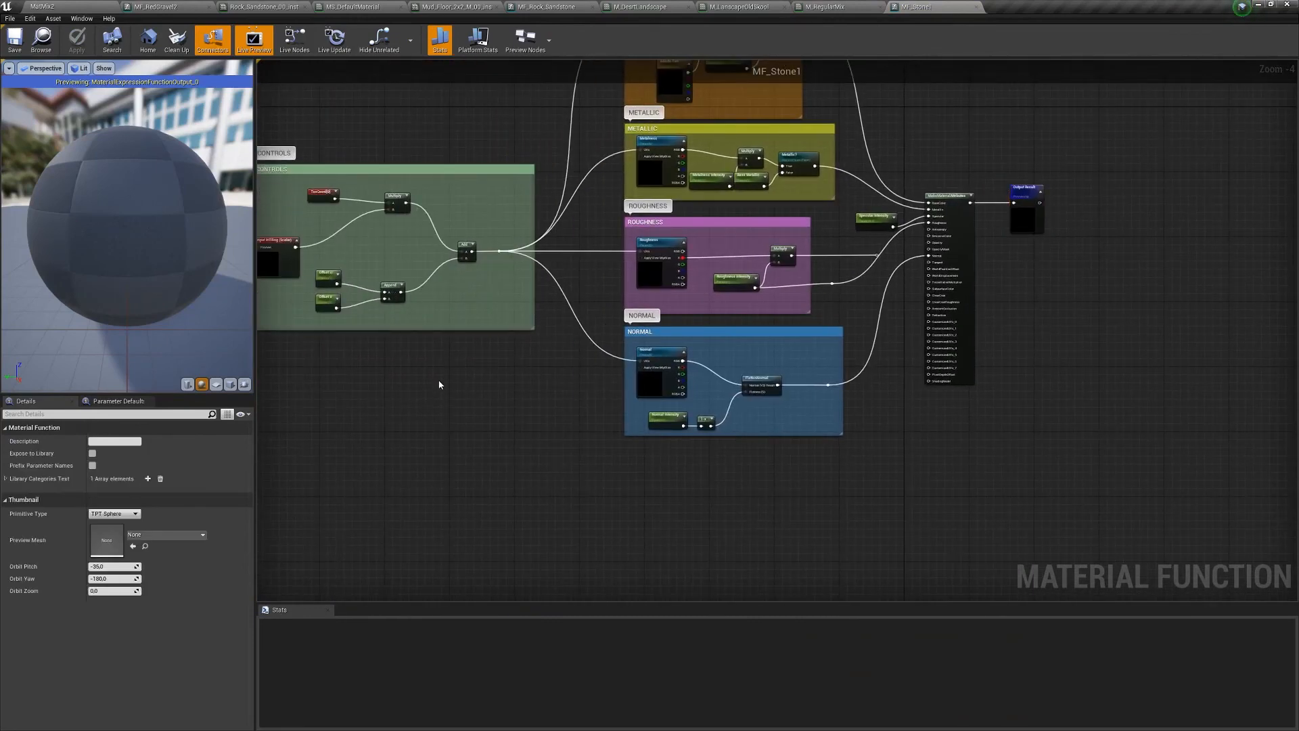
{"action": "right_click_drag", "start_coordinate": [437, 371], "coordinate": [515, 386]}
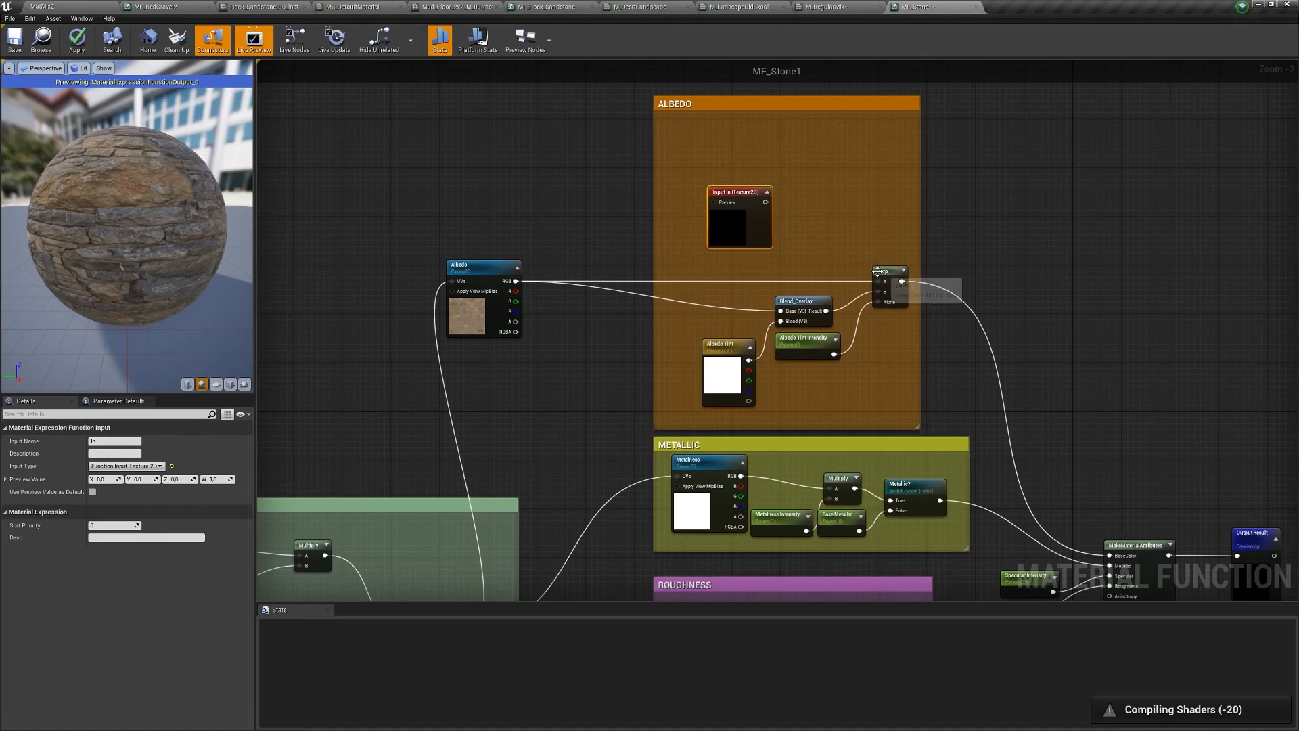
{"action": "left_click", "coordinate": [886, 272]}
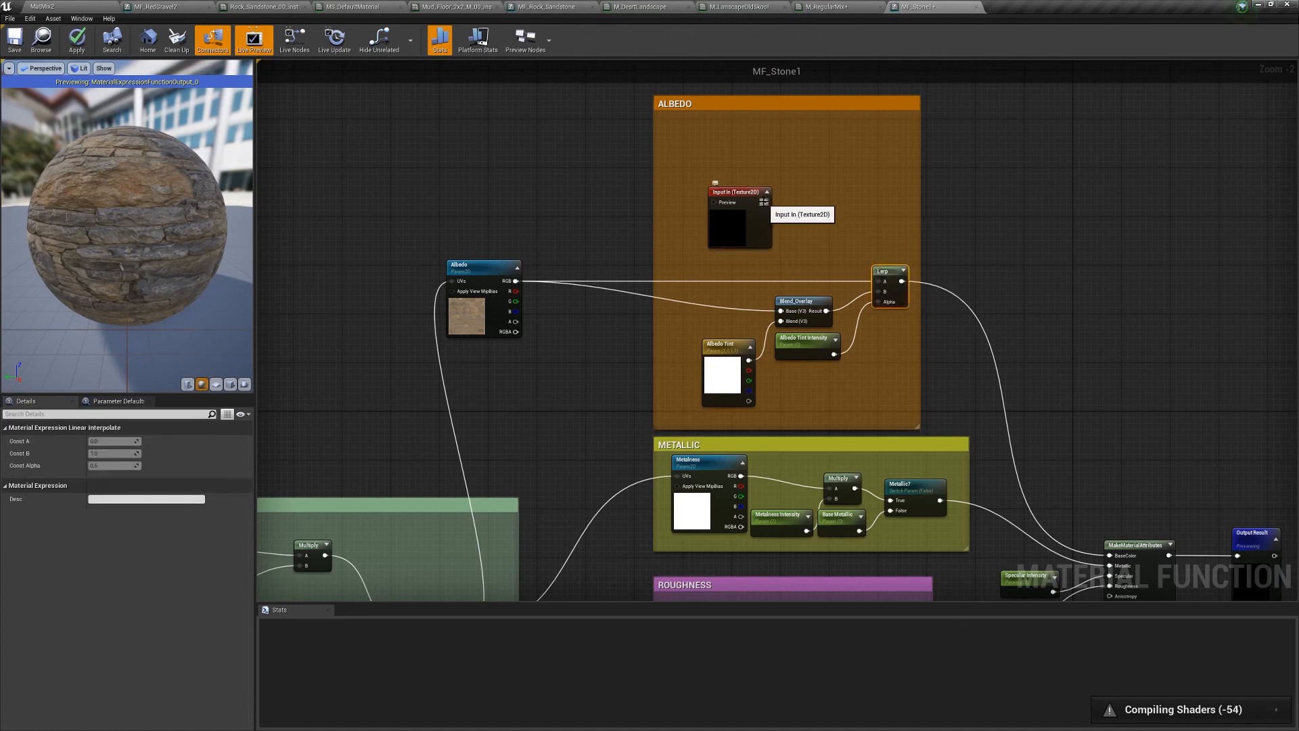
{"action": "left_click_drag", "start_coordinate": [765, 202], "coordinate": [831, 215]}
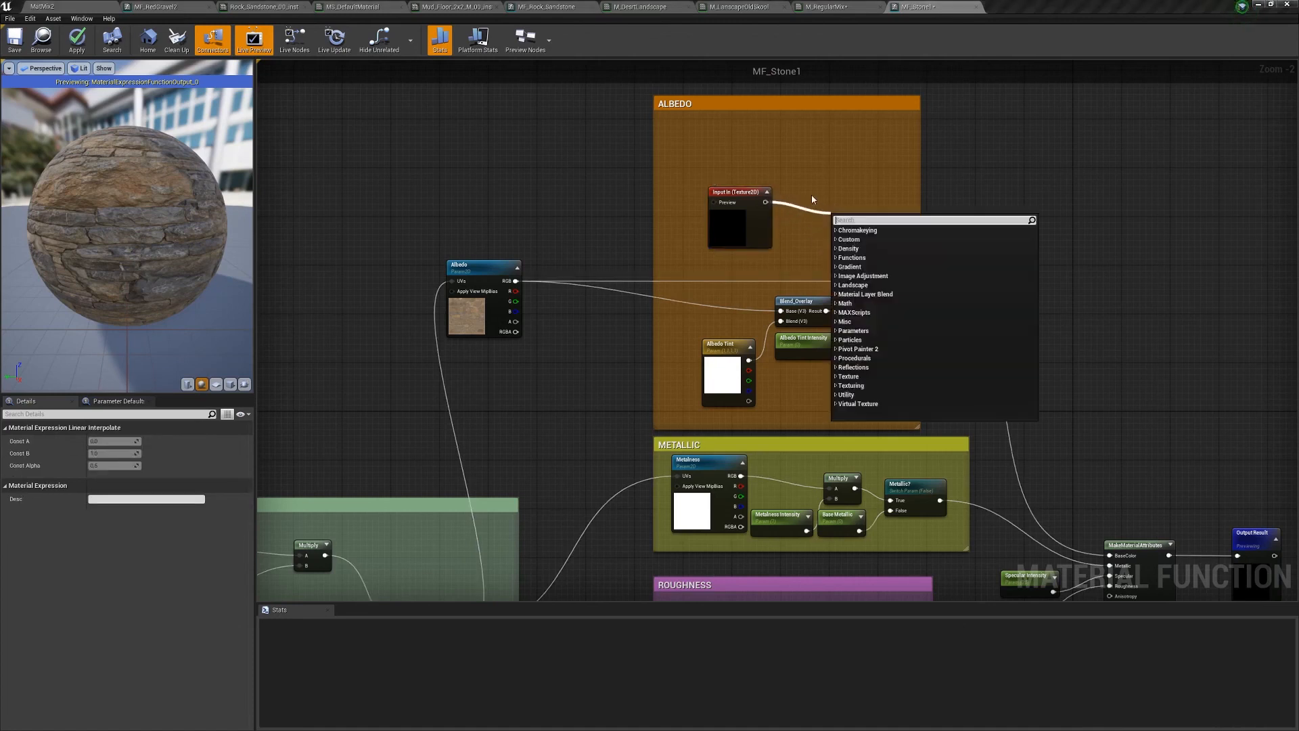
{"action": "left_click", "coordinate": [793, 236]}
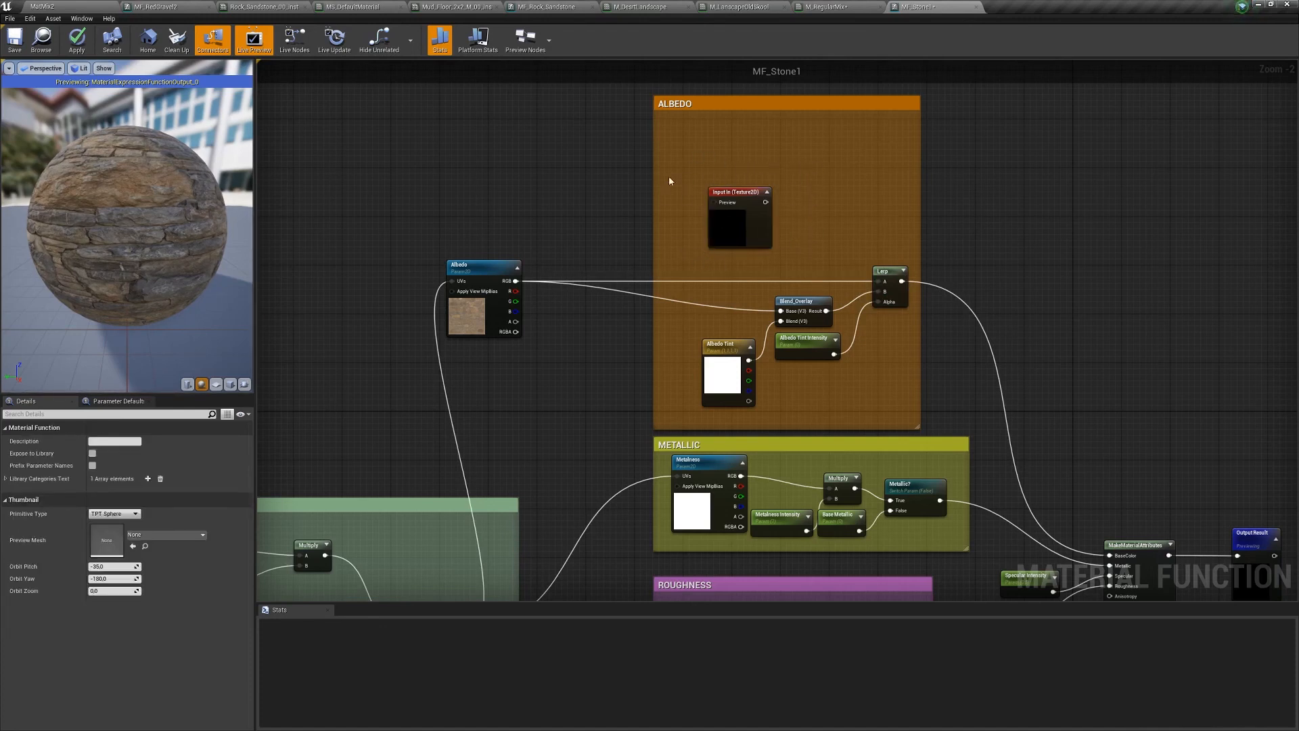
{"action": "left_click_drag", "start_coordinate": [744, 191], "coordinate": [804, 189]}
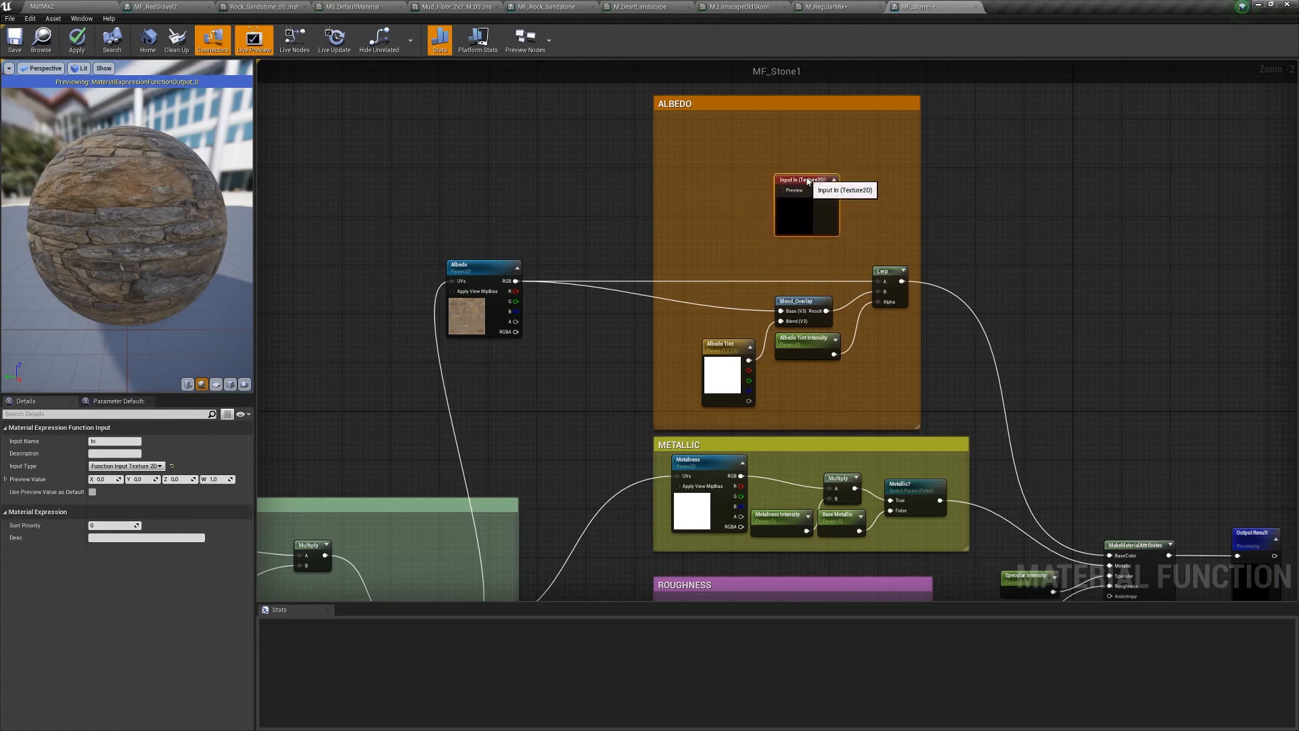
- Keep the input's type as Function Input Texture 2D in Details
{"action": "left_click", "coordinate": [160, 466]}
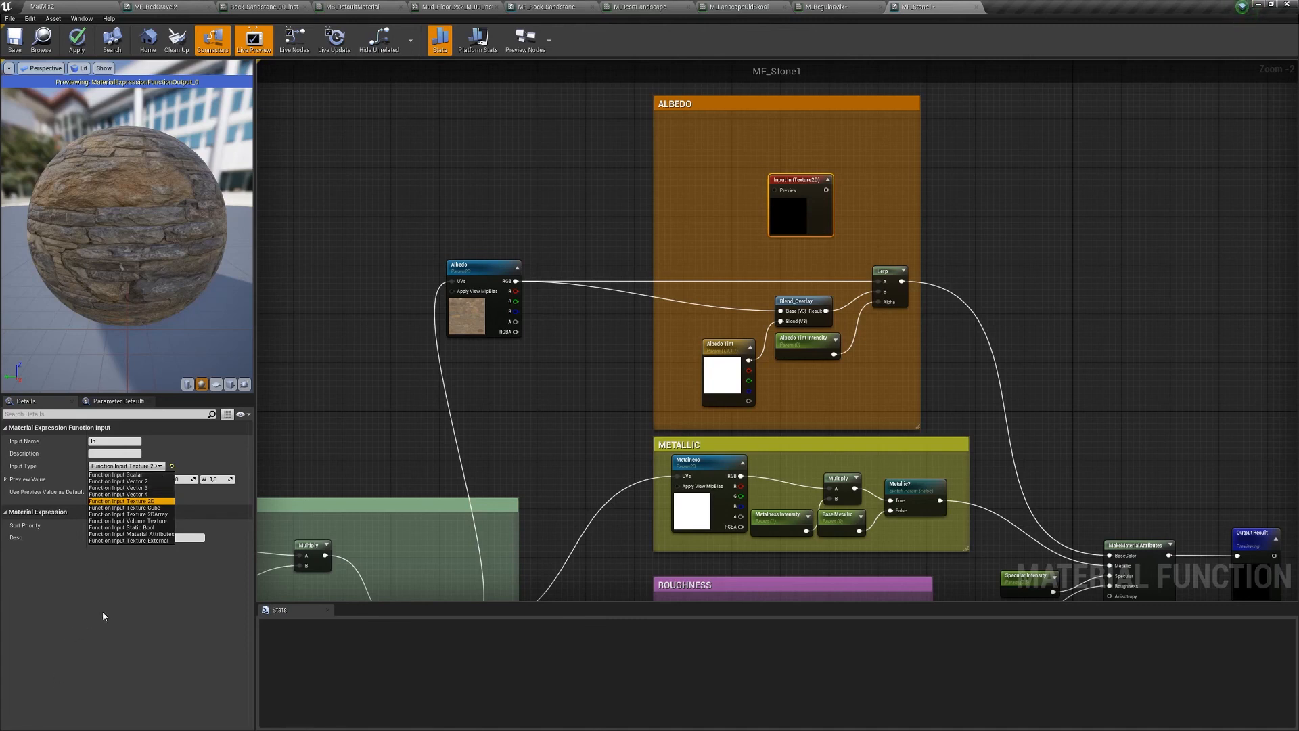
{"action": "left_click", "coordinate": [103, 613]}
{"action": "left_click", "coordinate": [127, 467]}
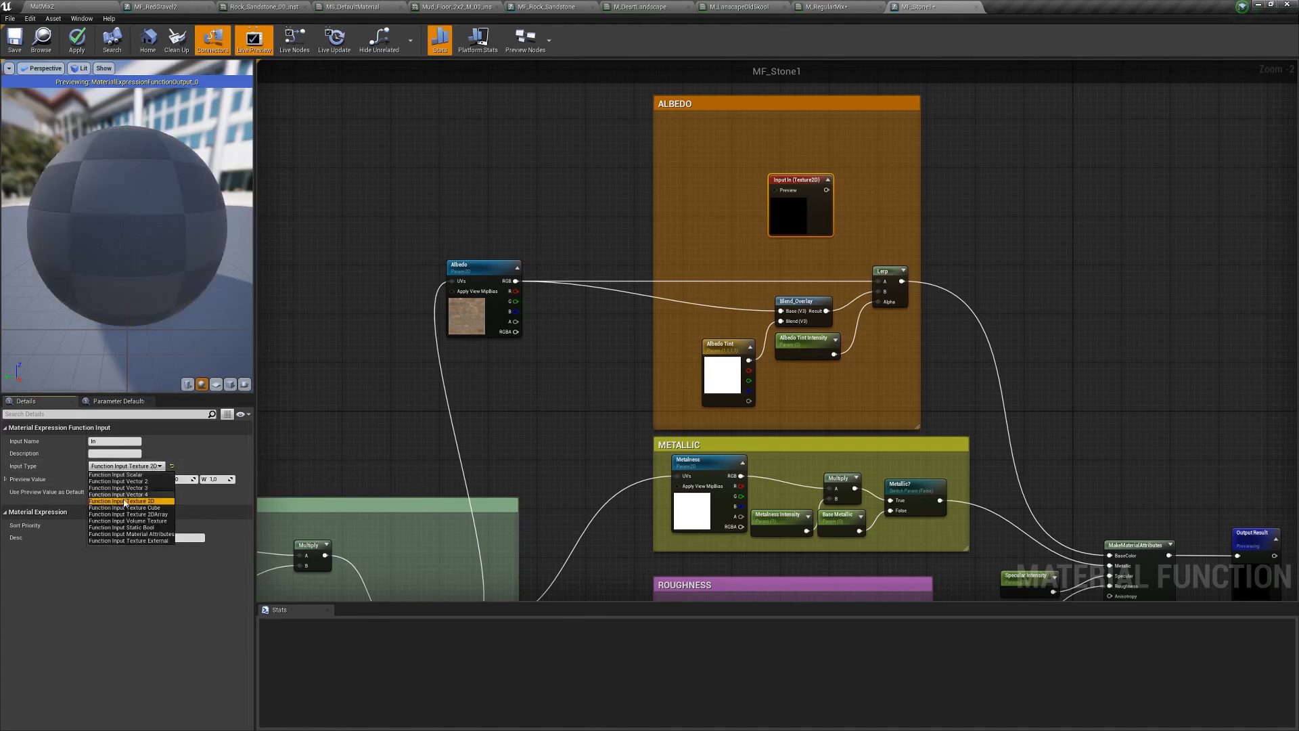
{"action": "left_click", "coordinate": [125, 502]}
{"action": "left_click", "coordinate": [161, 467]}
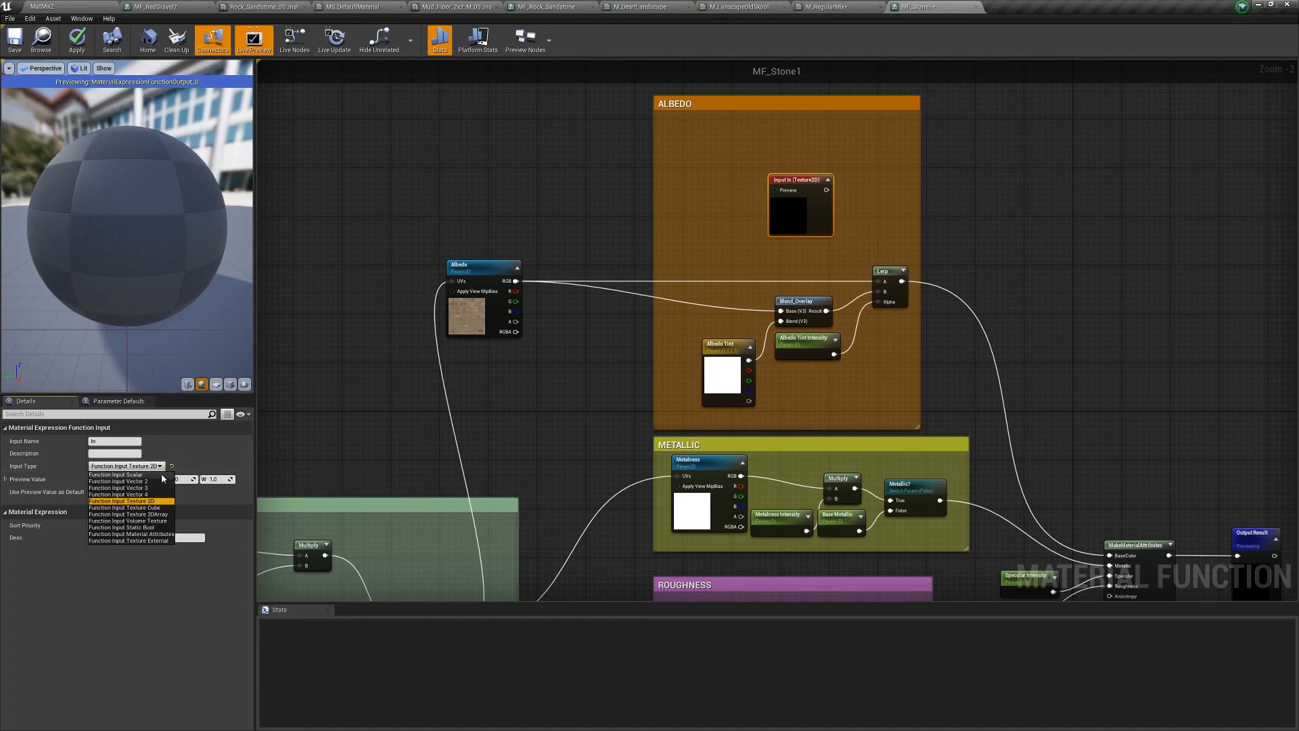
{"action": "left_click", "coordinate": [154, 466]}
{"action": "left_click", "coordinate": [154, 466]}
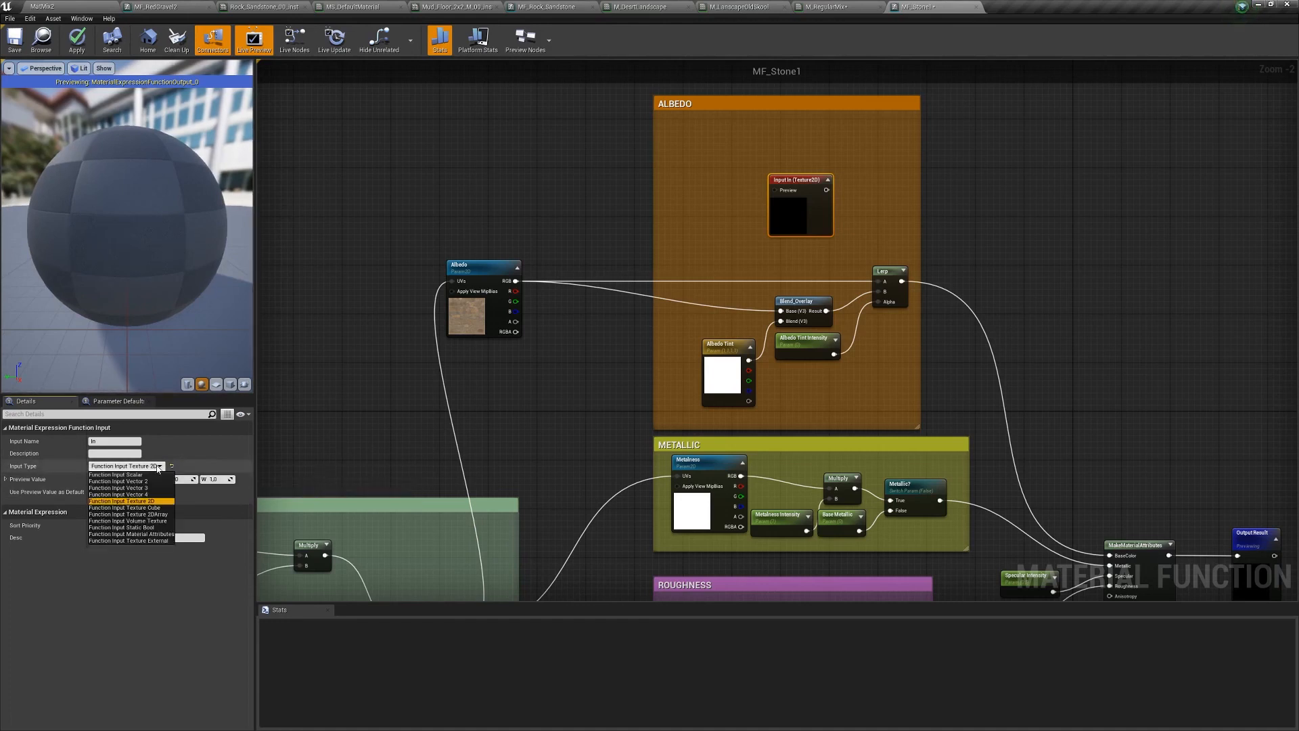
{"action": "left_click", "coordinate": [514, 340]}
{"action": "left_click", "coordinate": [798, 183]}
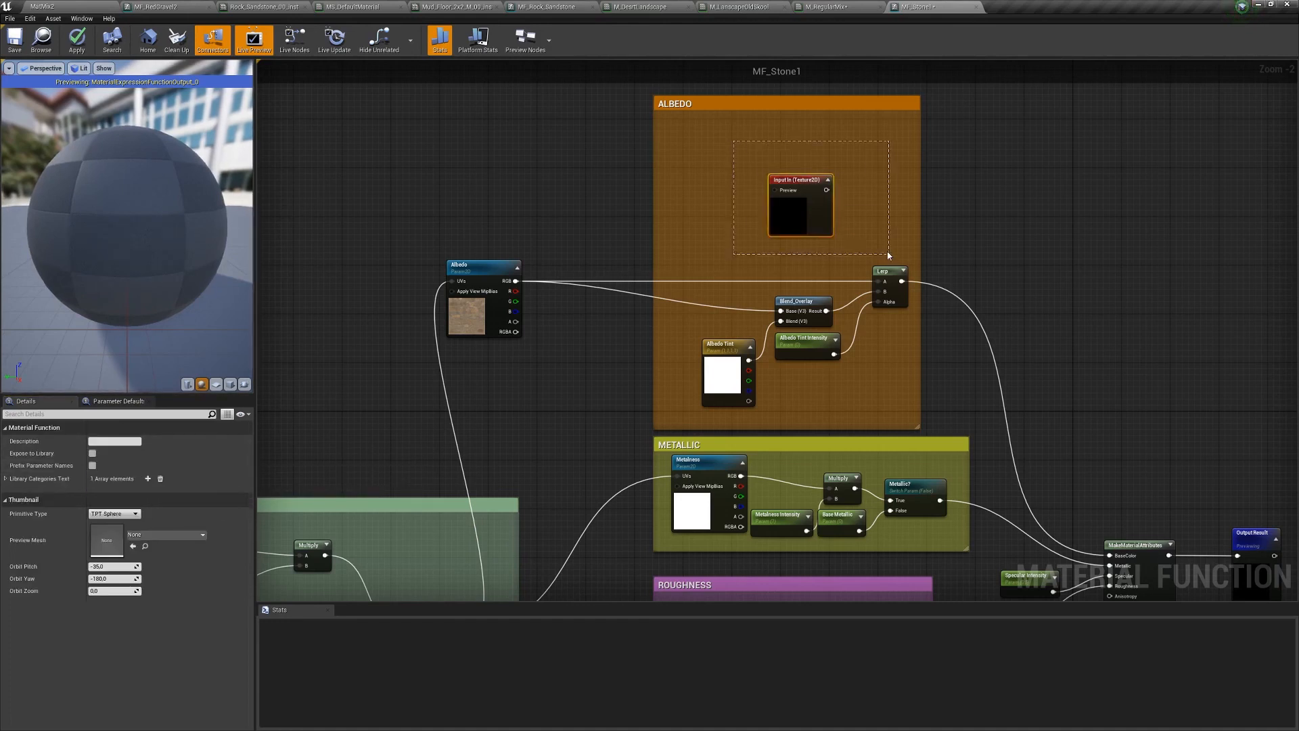
- Delete the Texture2D function input node from MF_Stone1, confirming the removal
{"action": "key", "text": "Delete"}
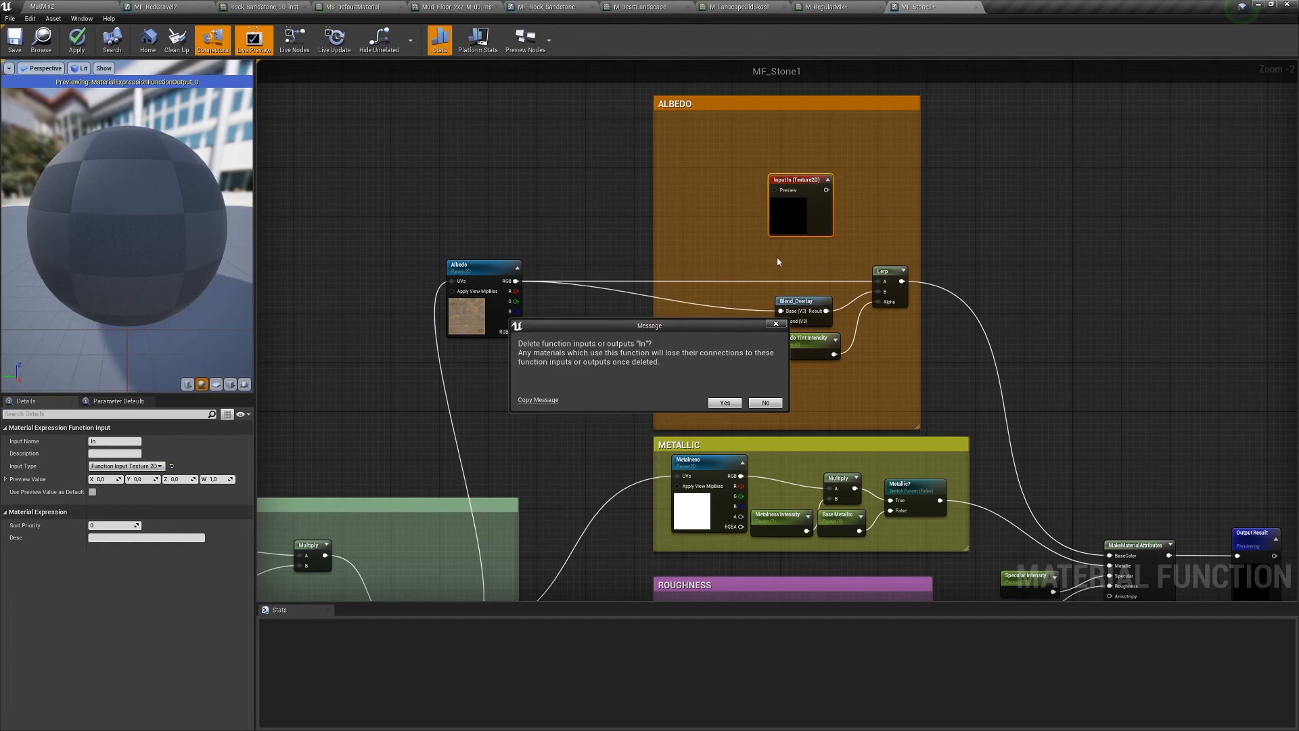
{"action": "left_click", "coordinate": [765, 402]}
{"action": "left_click_drag", "start_coordinate": [807, 233], "coordinate": [776, 239]}
{"action": "key", "text": "Delete"}
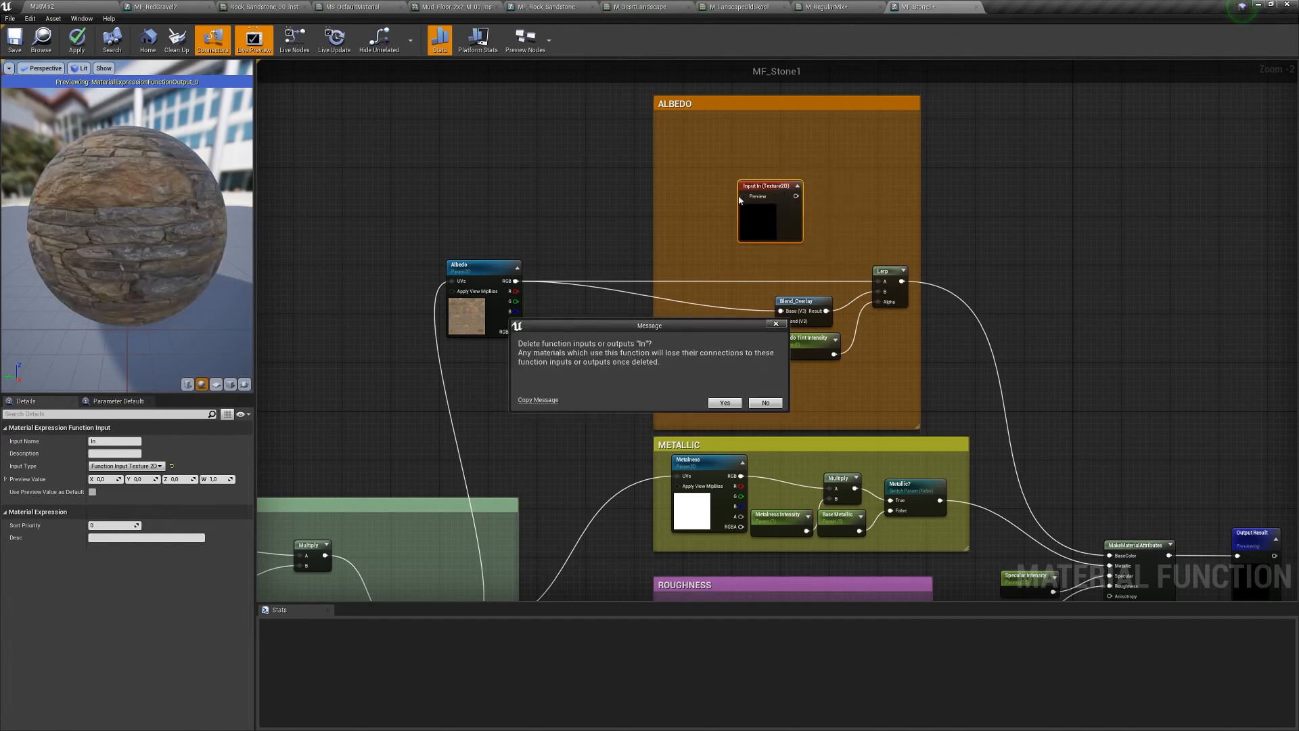
{"action": "left_click", "coordinate": [724, 405]}
- Move the Albedo texture sample into the ALBEDO group and apply MF_Stone1
{"action": "right_click_drag", "start_coordinate": [720, 223], "coordinate": [800, 192]}
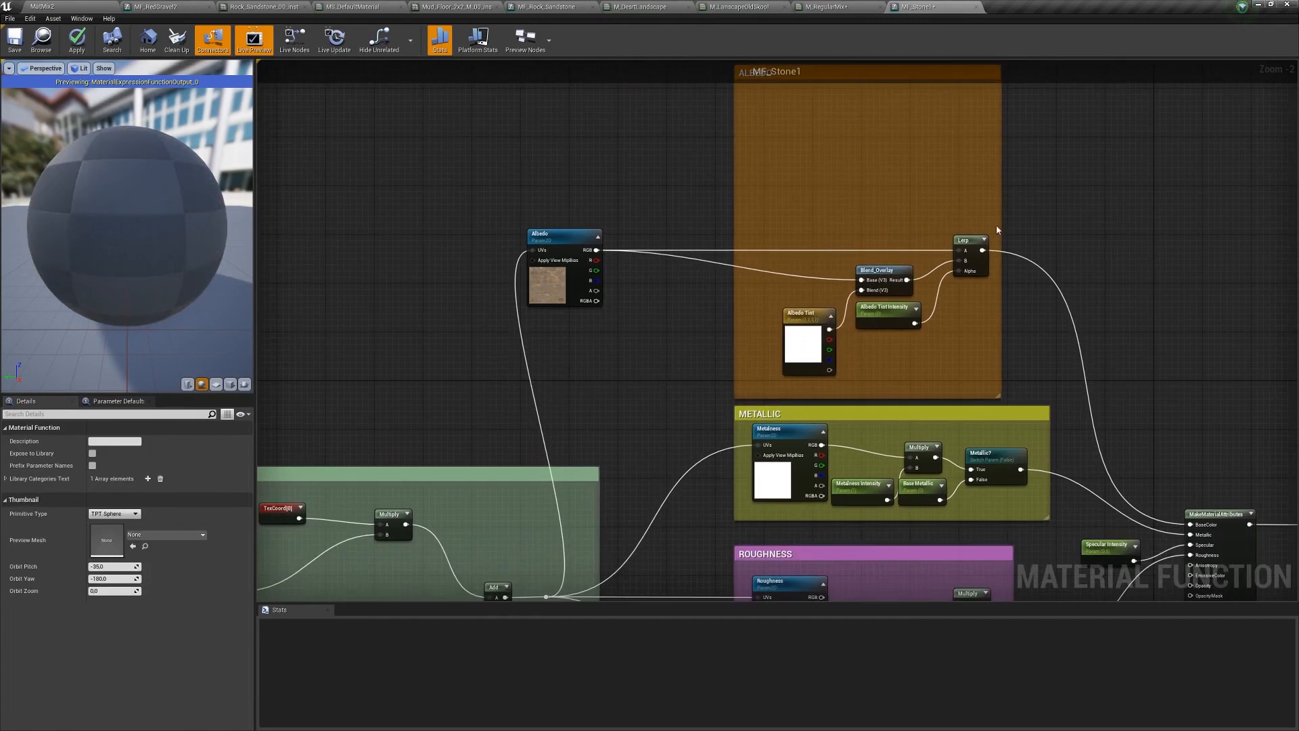
{"action": "scroll", "coordinate": [881, 232], "scroll_direction": "down", "scroll_amount": 8}
{"action": "scroll", "coordinate": [1102, 249], "scroll_direction": "up", "scroll_amount": 8}
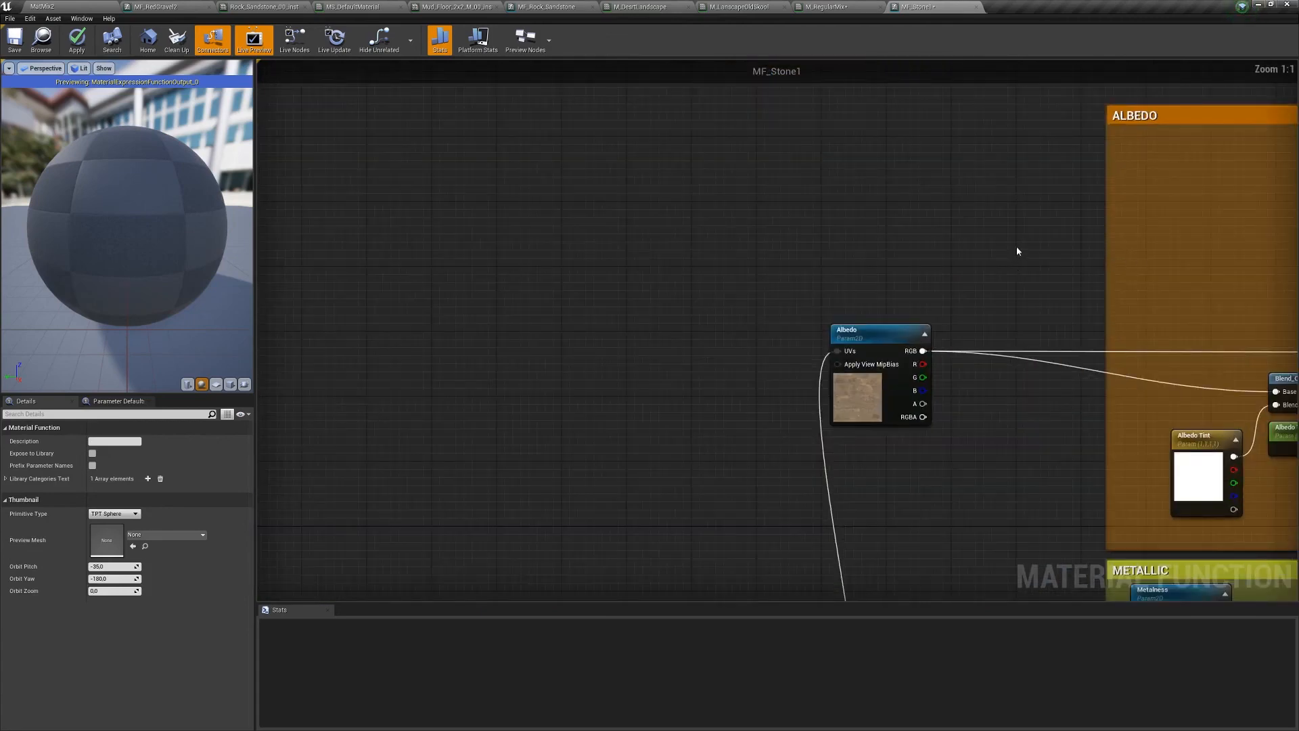
{"action": "scroll", "coordinate": [1021, 239], "scroll_direction": "down", "scroll_amount": 3}
{"action": "right_click_drag", "start_coordinate": [1021, 239], "coordinate": [769, 258]}
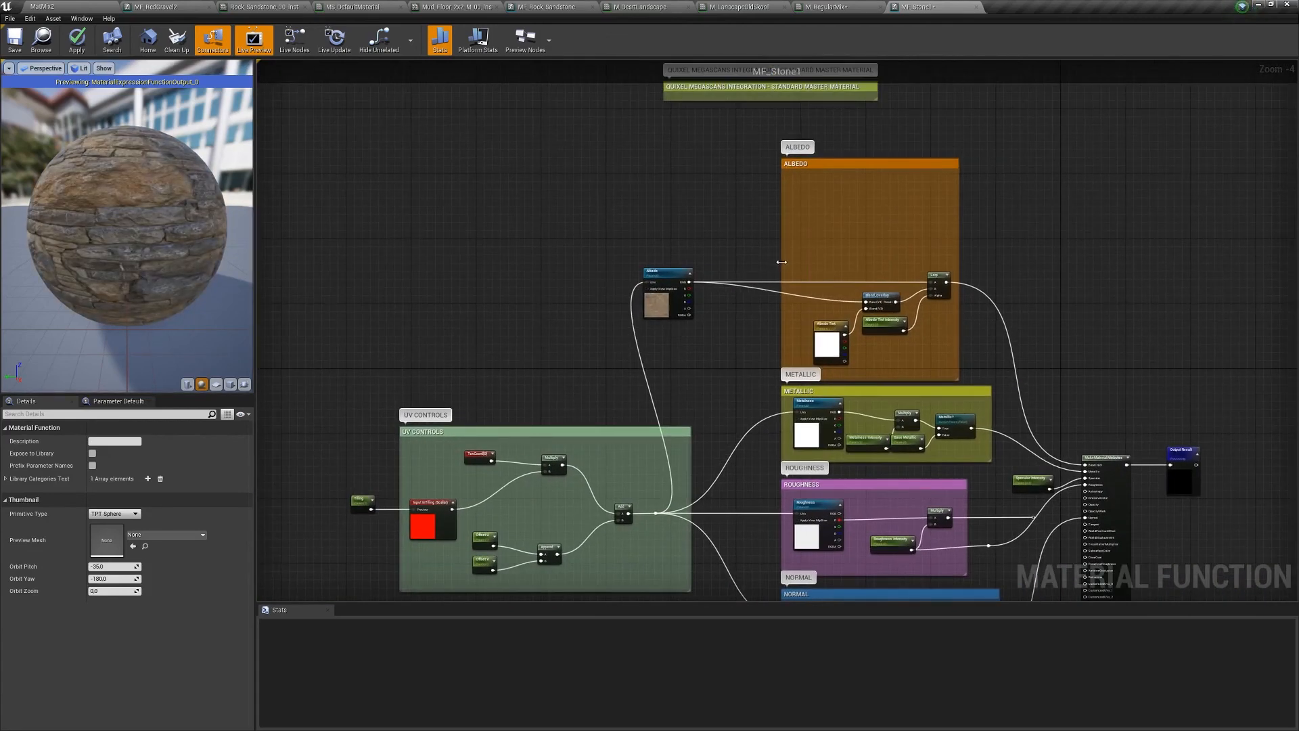
{"action": "left_click_drag", "start_coordinate": [714, 272], "coordinate": [767, 271]}
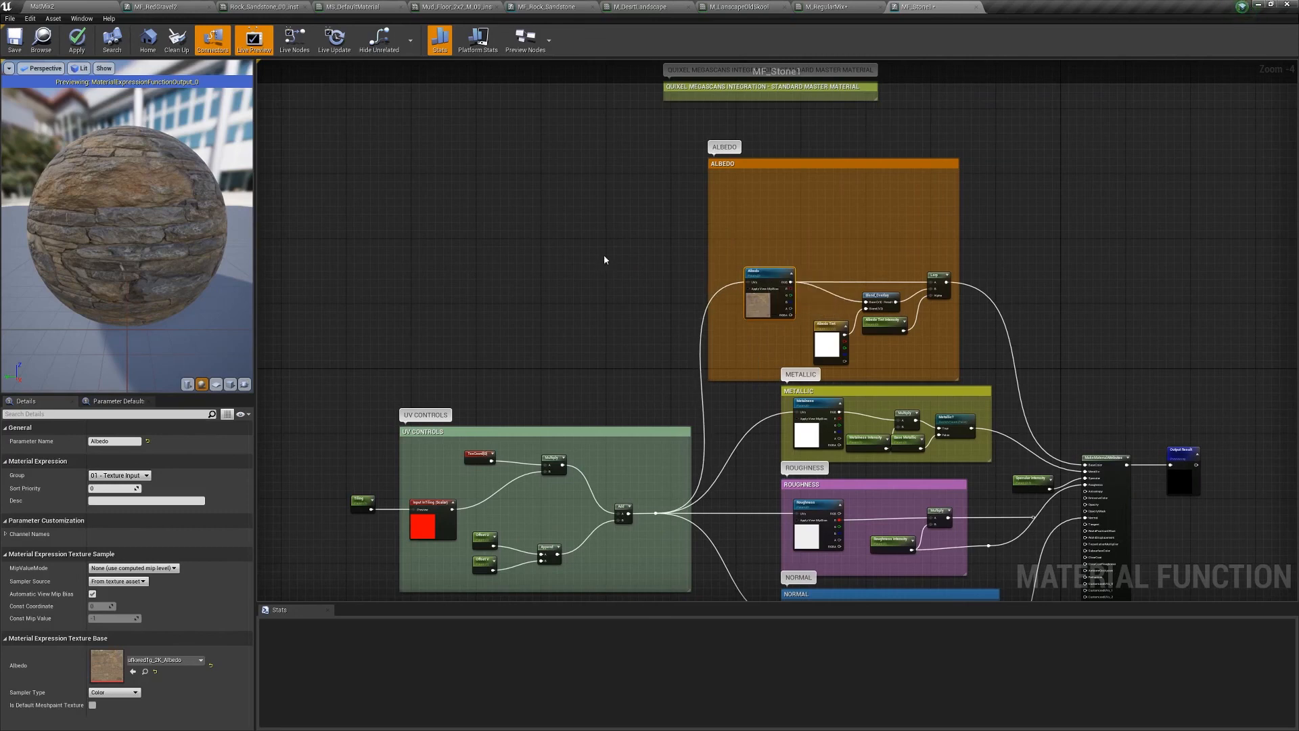
{"action": "left_click", "coordinate": [77, 39]}
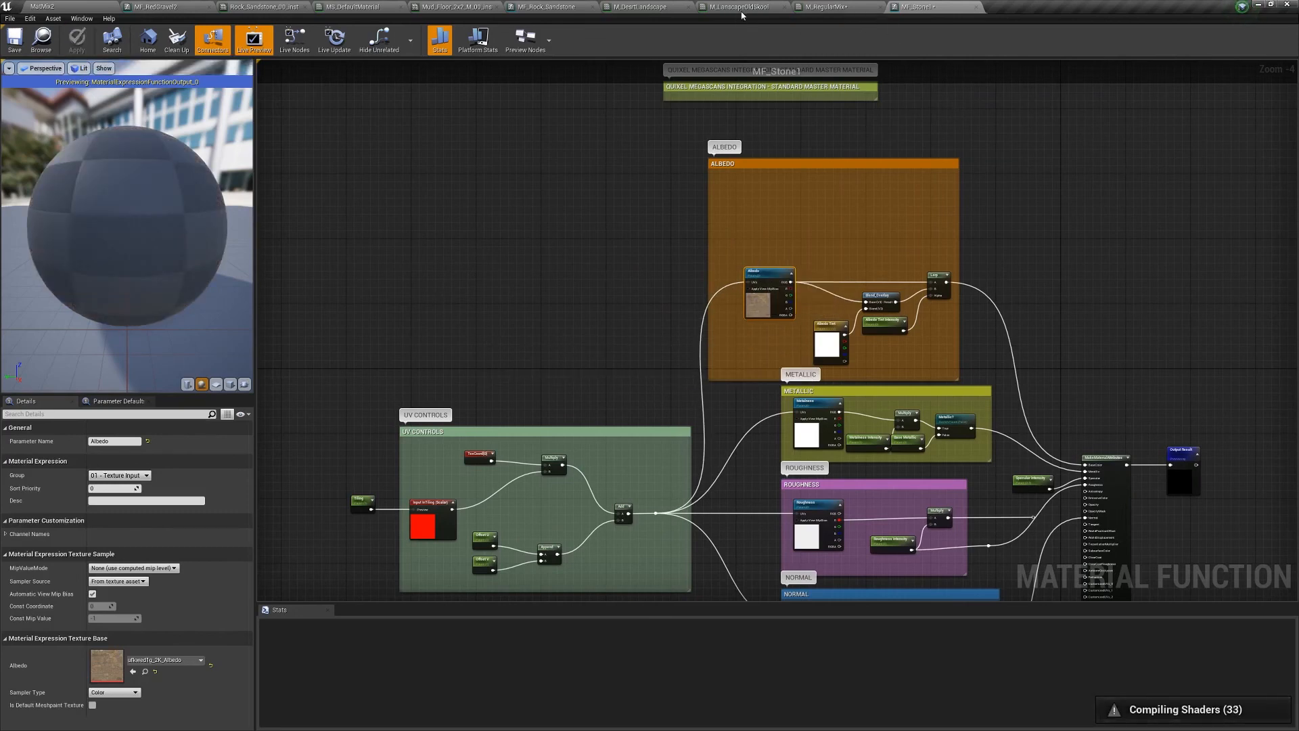
{"action": "left_click", "coordinate": [642, 8]}
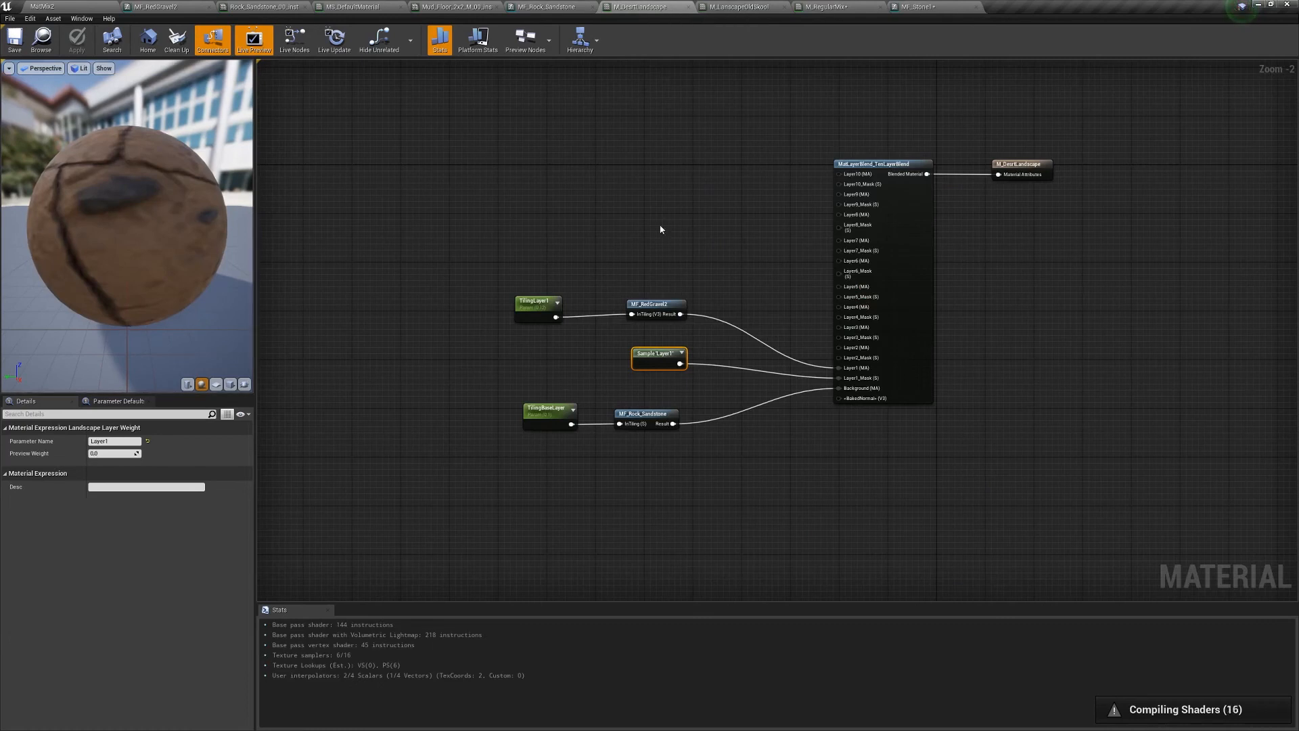
- Shift the five layer nodes, including MF_RedGravel2 and MF_Rock_Sandstone, down-left beside the blend
{"action": "right_click_drag", "start_coordinate": [661, 229], "coordinate": [625, 330]}
{"action": "left_click_drag", "start_coordinate": [406, 385], "coordinate": [719, 580]}
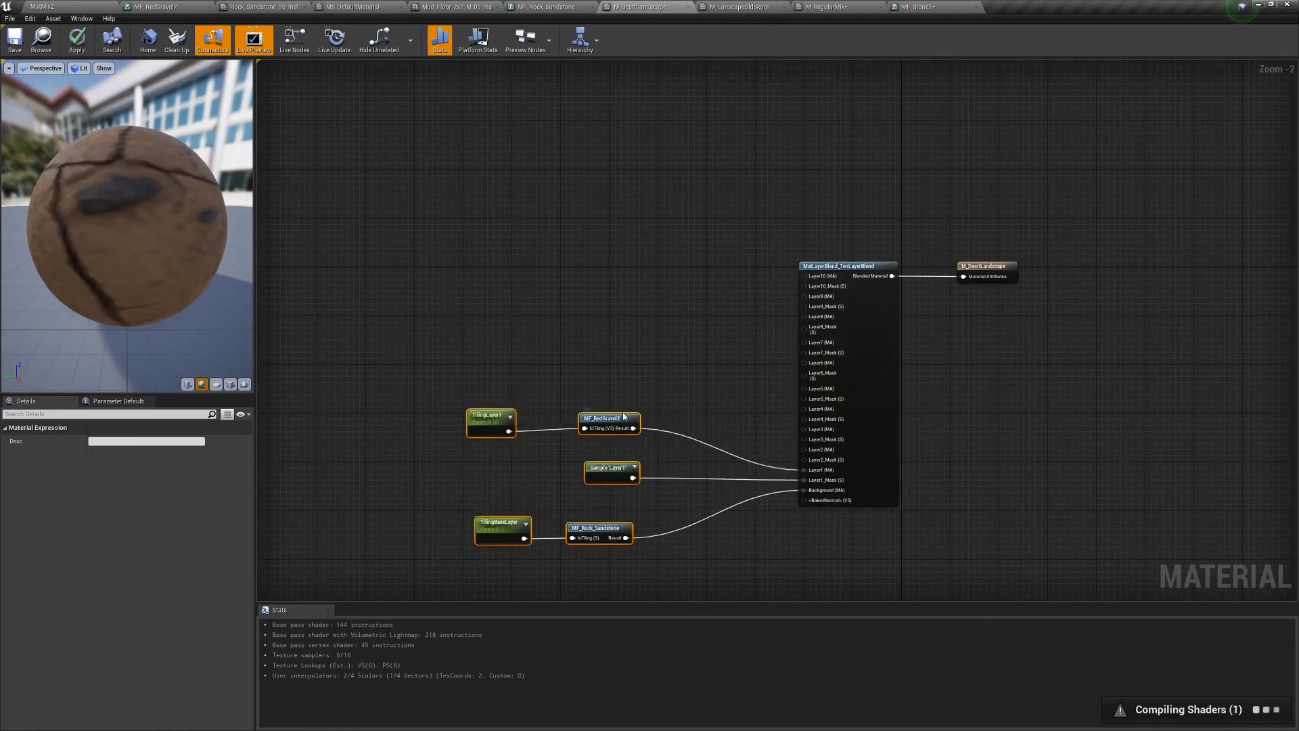
{"action": "left_click_drag", "start_coordinate": [624, 417], "coordinate": [599, 459]}
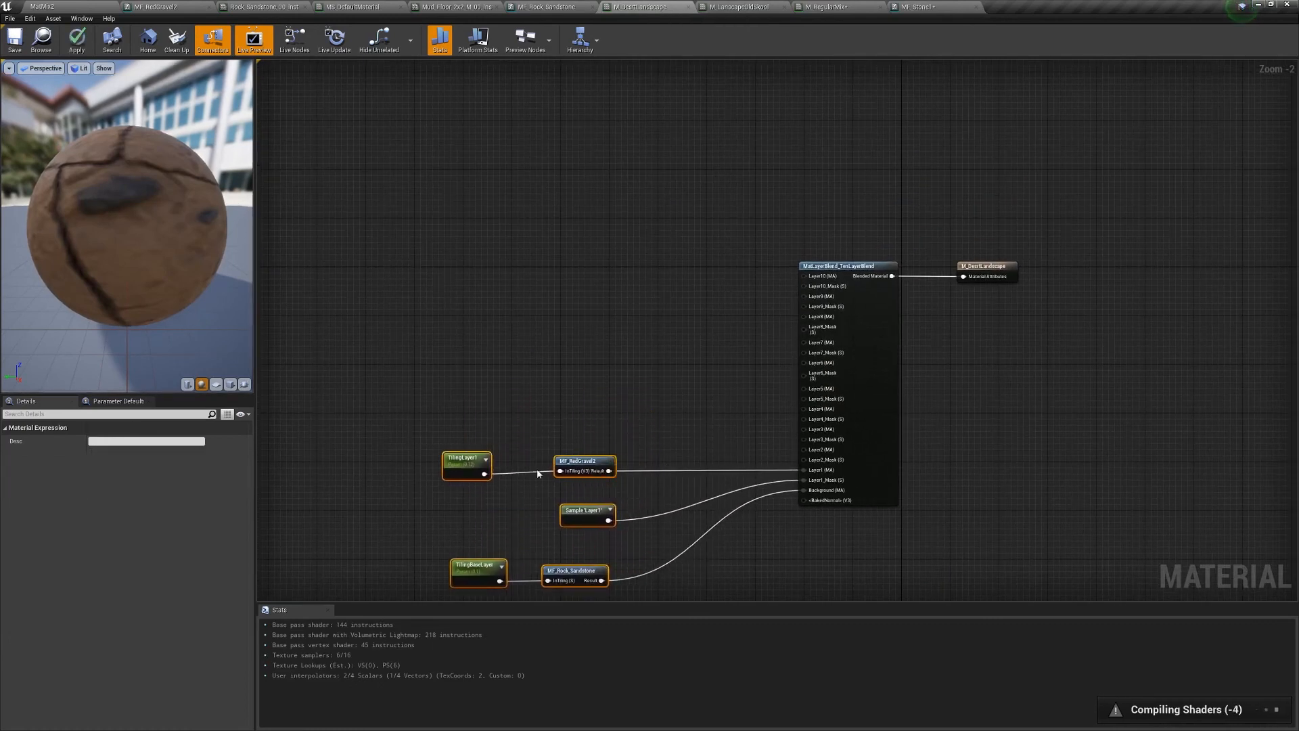
{"action": "left_click_drag", "start_coordinate": [525, 430], "coordinate": [636, 494]}
{"action": "left_click_drag", "start_coordinate": [519, 550], "coordinate": [643, 607]}
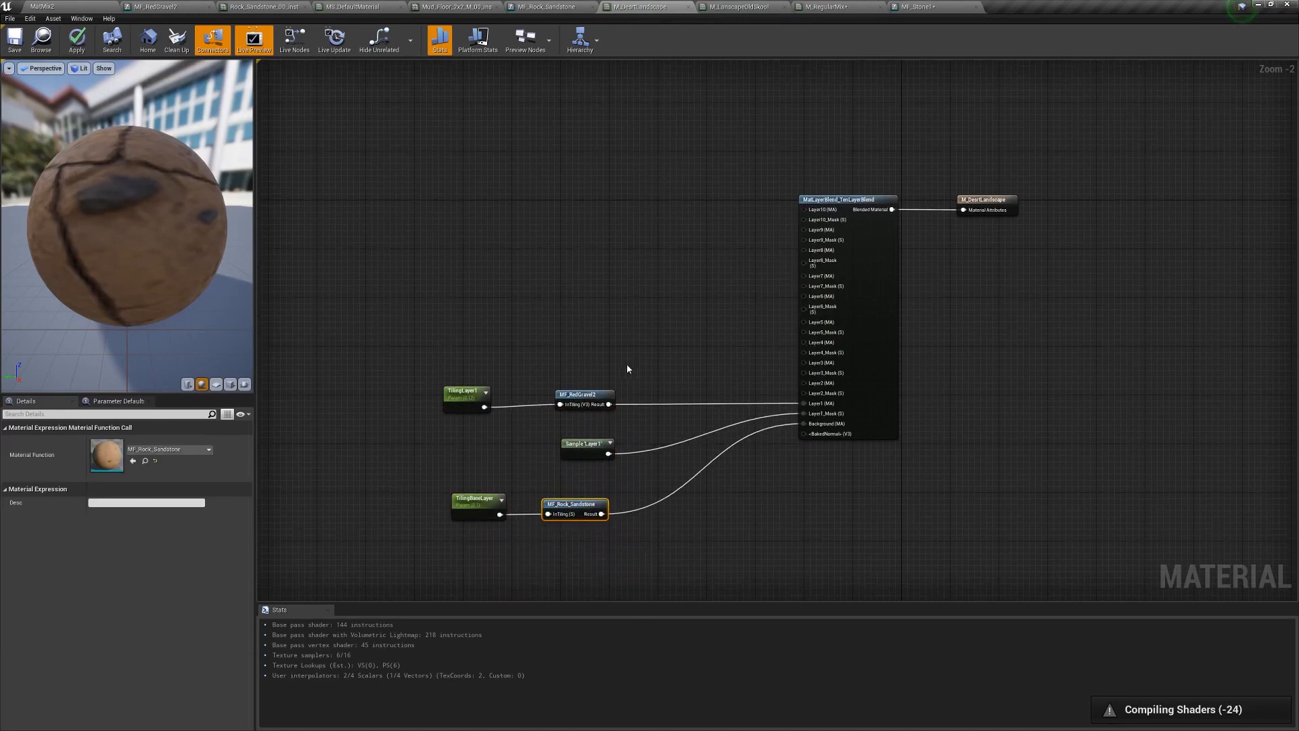
{"action": "left_click_drag", "start_coordinate": [651, 347], "coordinate": [532, 404]}
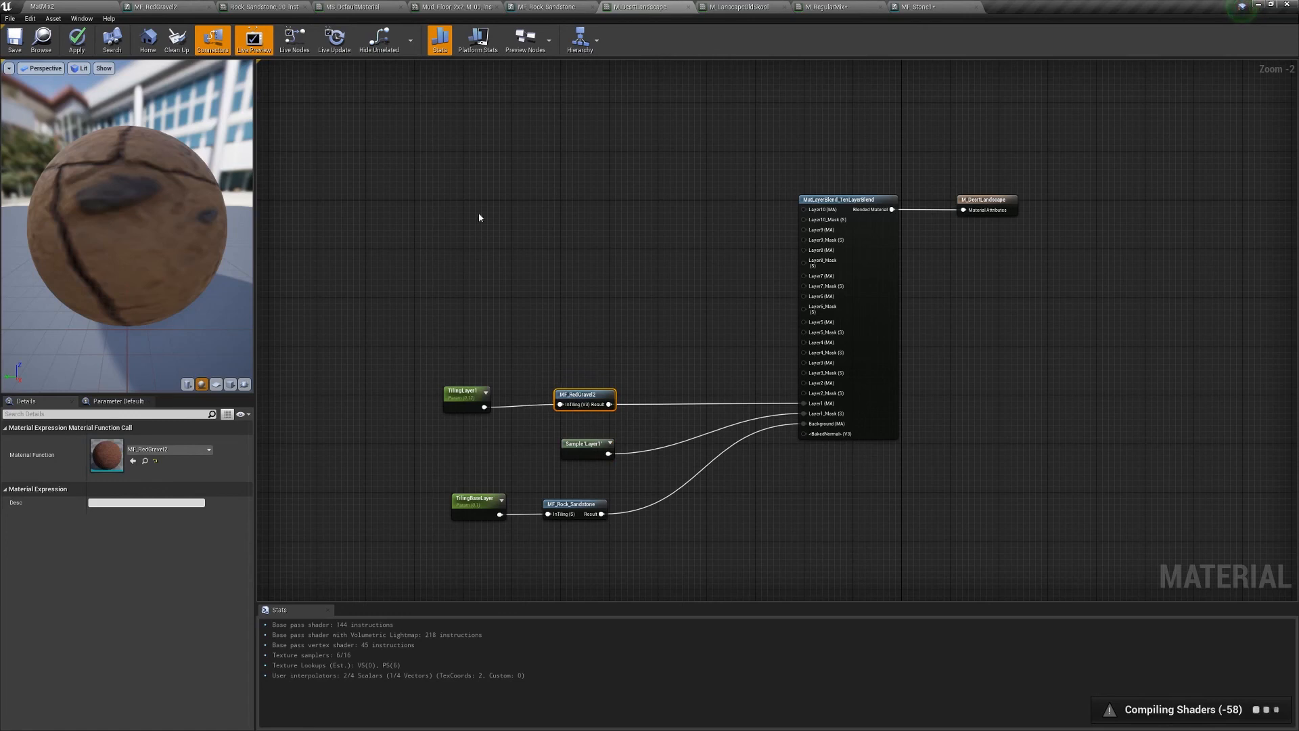
{"action": "right_click_drag", "start_coordinate": [545, 282], "coordinate": [697, 313]}
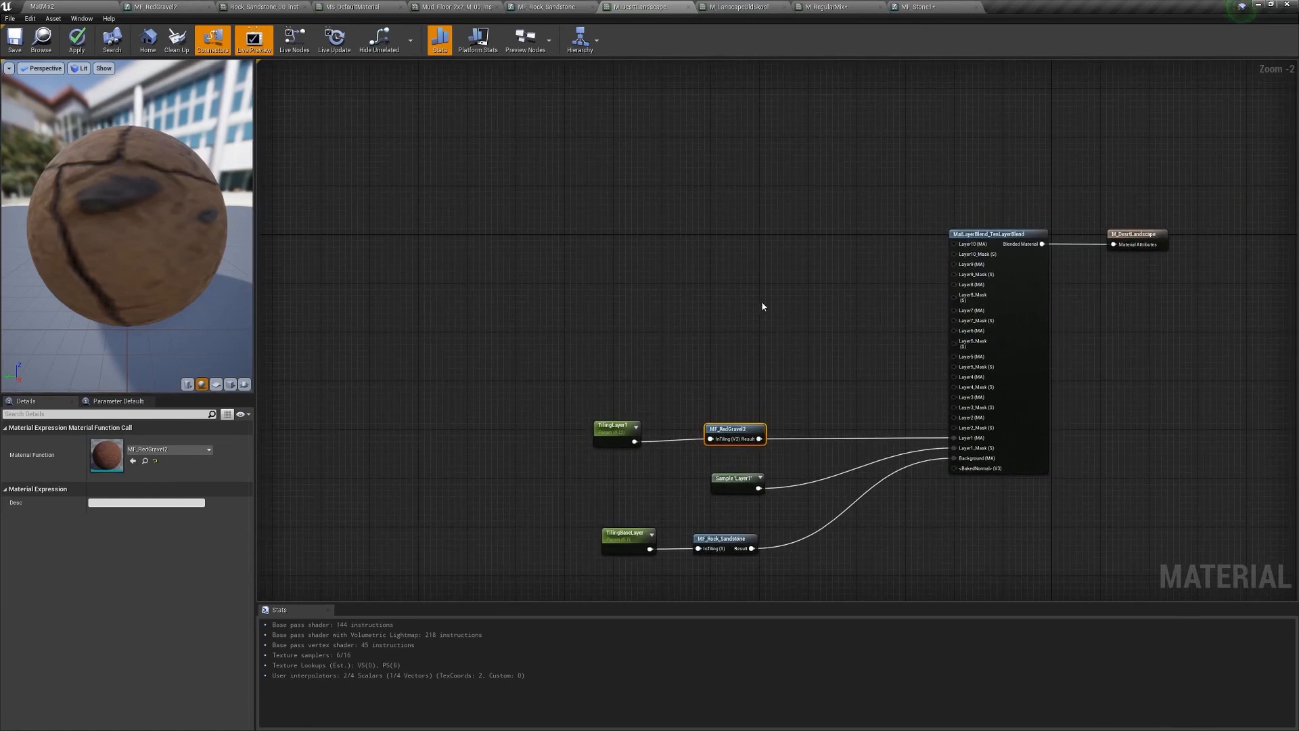
{"action": "scroll", "coordinate": [837, 345], "scroll_direction": "down", "scroll_amount": 1}
{"action": "right_click_drag", "start_coordinate": [836, 346], "coordinate": [753, 223]}
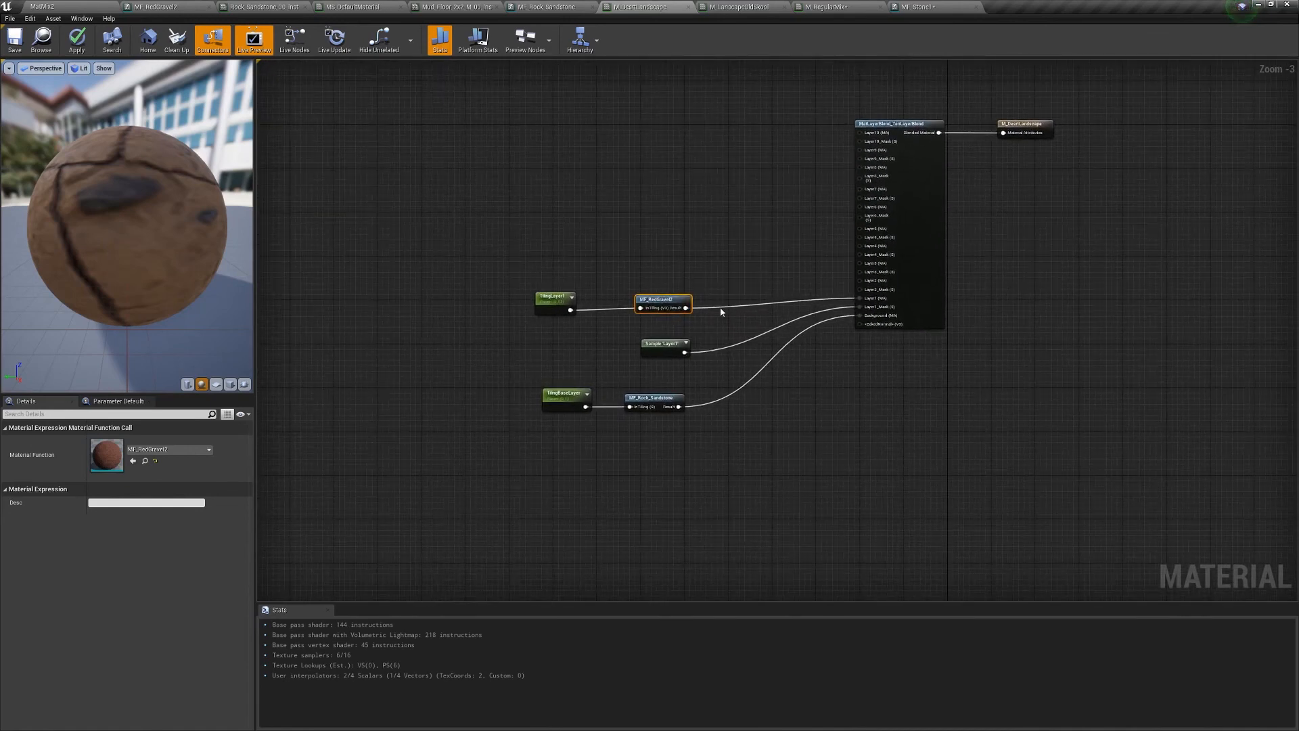
- Add a MakeMaterialAttributes node wired into the layer blend's Layer1 input, above the layer nodes
{"action": "left_click_drag", "start_coordinate": [500, 278], "coordinate": [702, 354]}
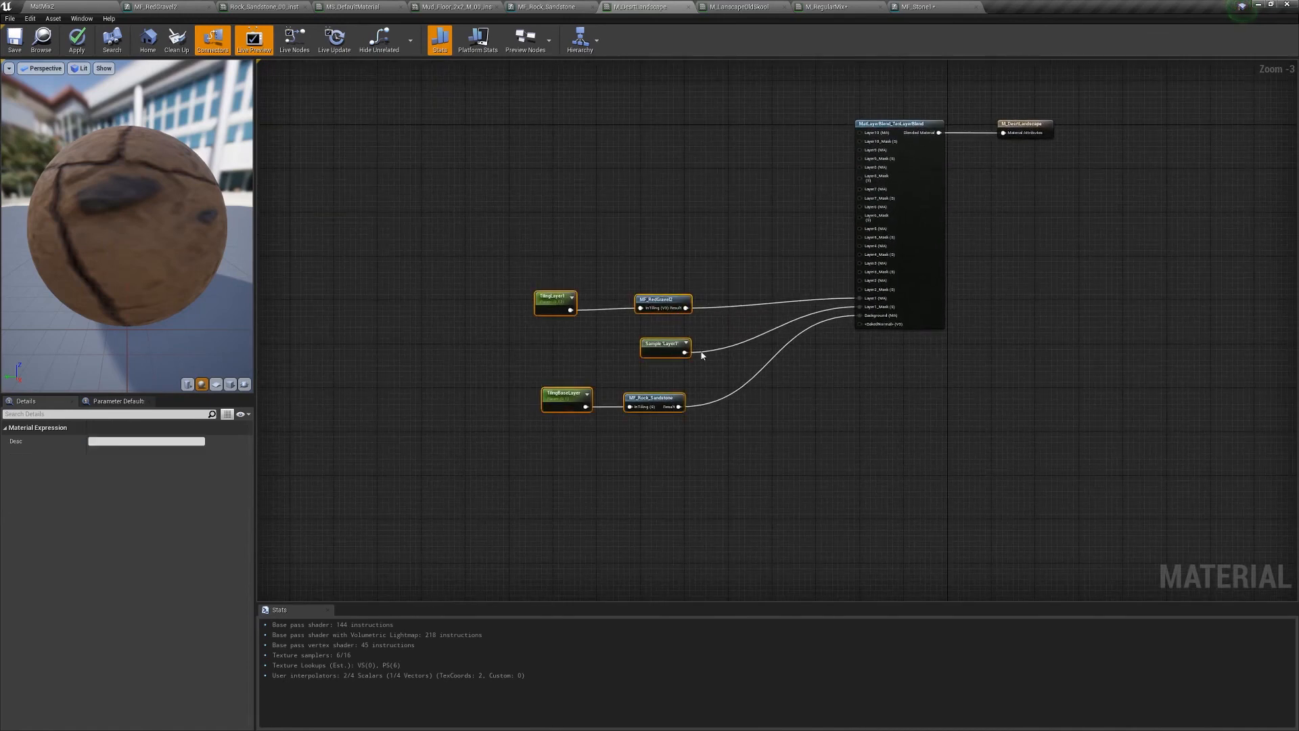
{"action": "left_click_drag", "start_coordinate": [671, 302], "coordinate": [644, 472]}
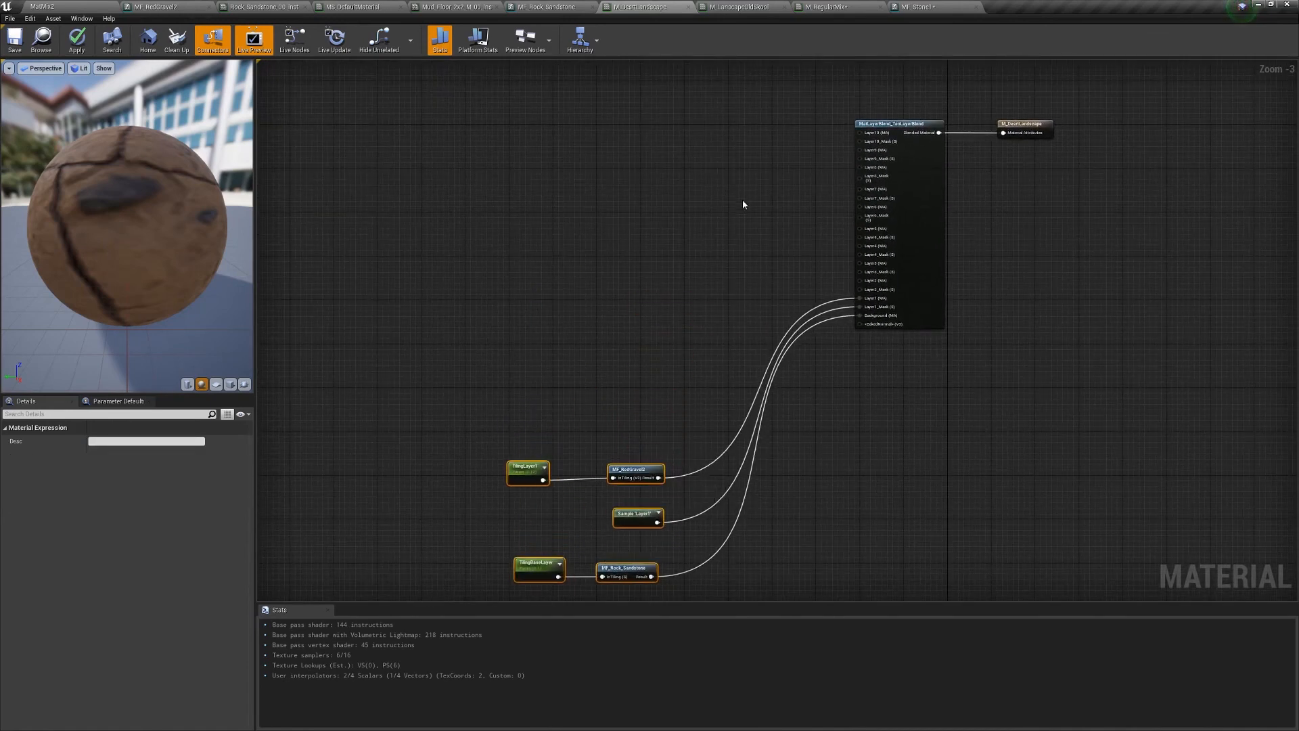
{"action": "right_click_drag", "start_coordinate": [743, 203], "coordinate": [777, 247]}
{"action": "left_click_drag", "start_coordinate": [893, 341], "coordinate": [635, 264]}
{"action": "type", "text": "mat"}
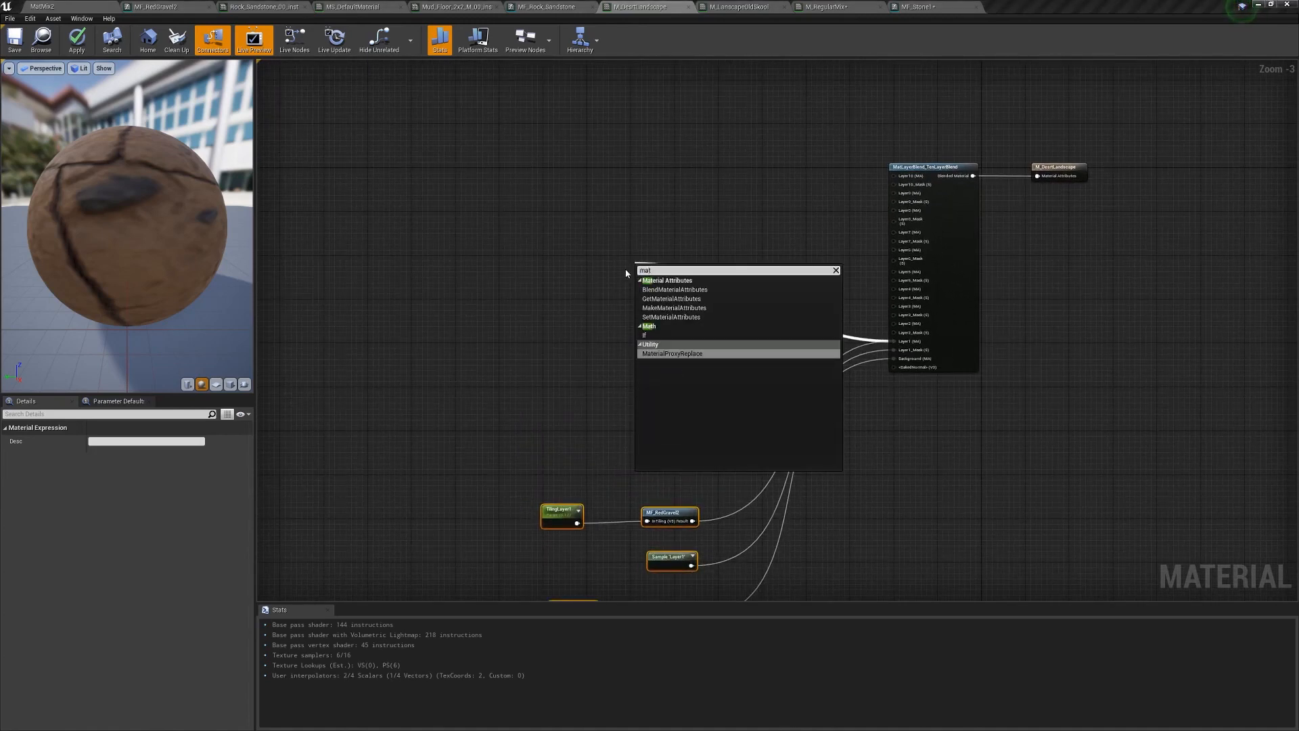
{"action": "key", "text": "Up"}
{"action": "key", "text": "Up"}
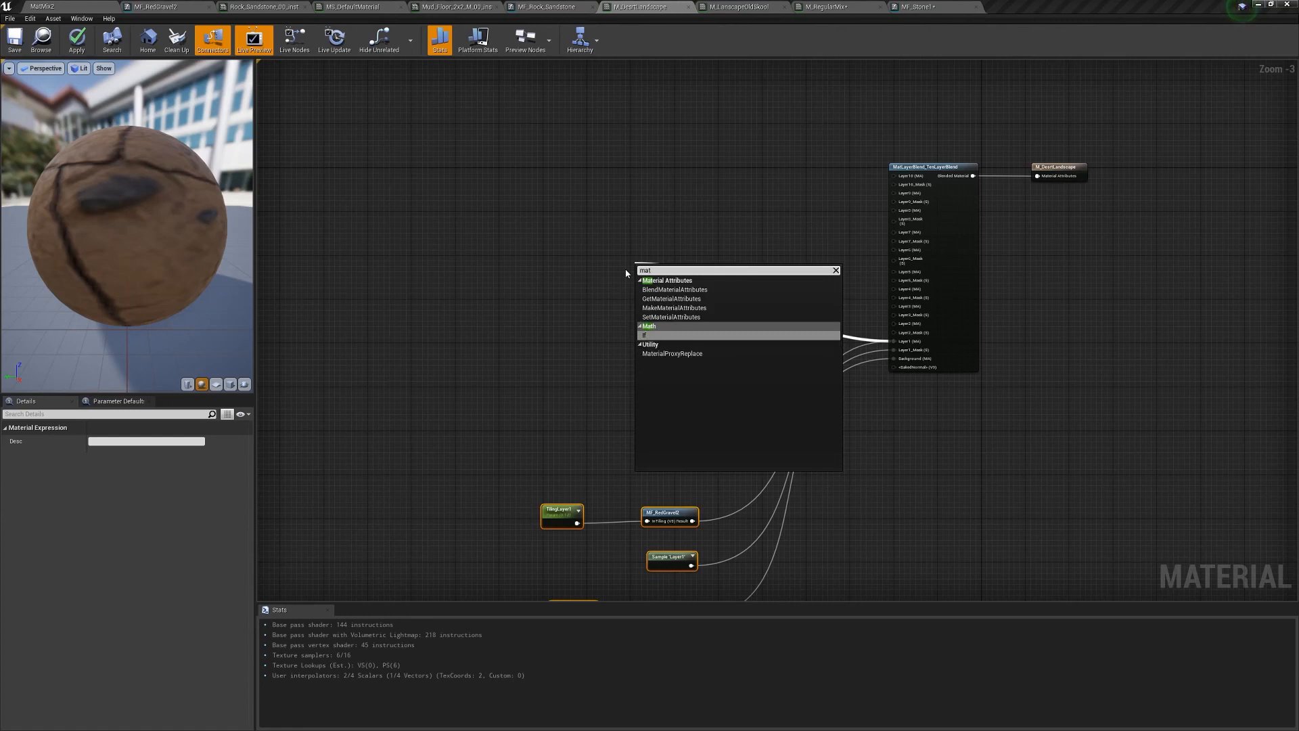
{"action": "key", "text": "Up"}
{"action": "key", "text": "Up"}
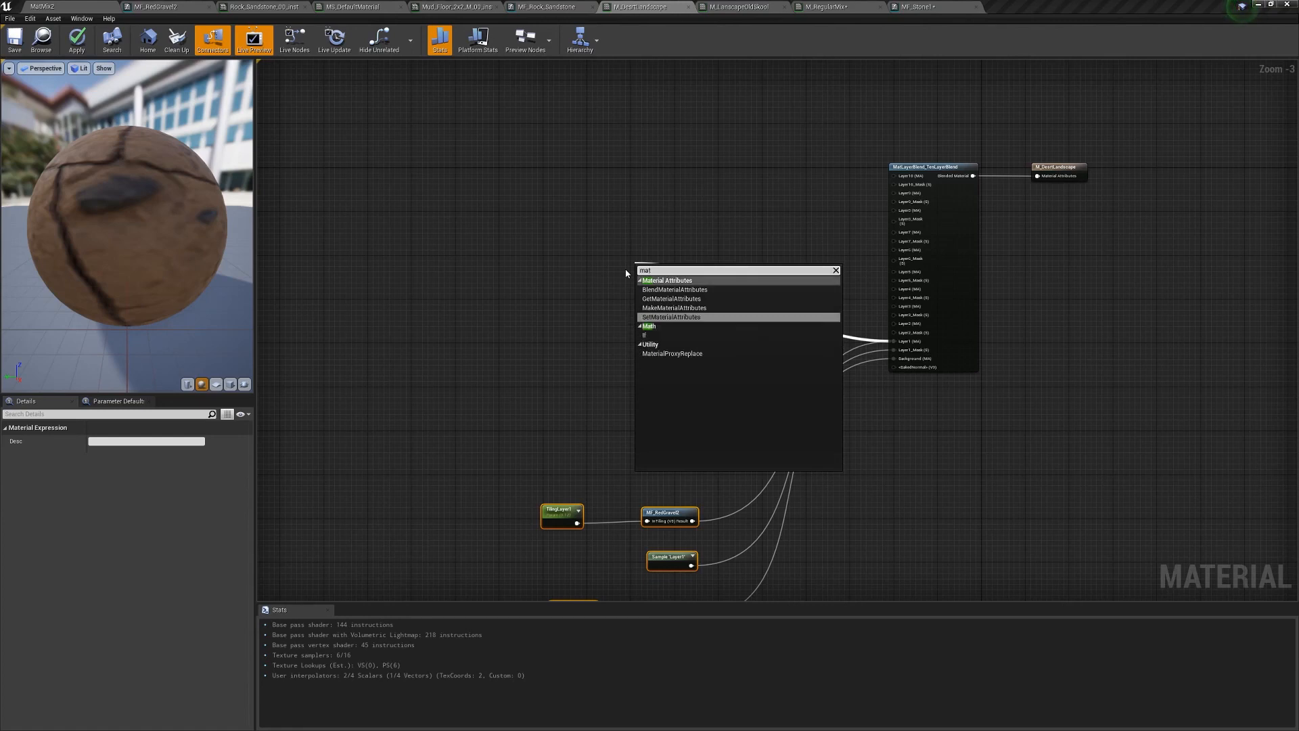
{"action": "key", "text": "Up"}
{"action": "key", "text": "Return"}
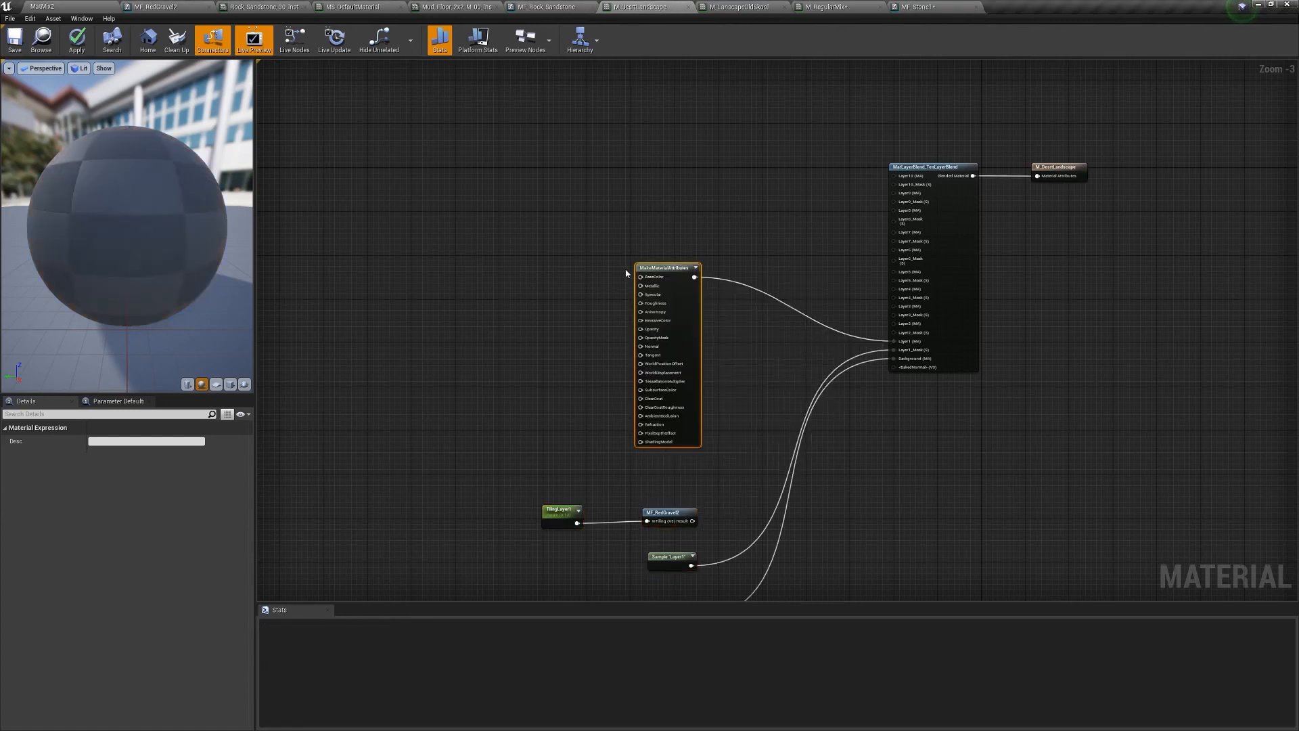
{"action": "left_click_drag", "start_coordinate": [668, 268], "coordinate": [635, 142]}
- Delete the old layer nodes, undo it, then select TilingLayer1 and MF_RedGravel2
{"action": "right_click_drag", "start_coordinate": [699, 358], "coordinate": [680, 363]}
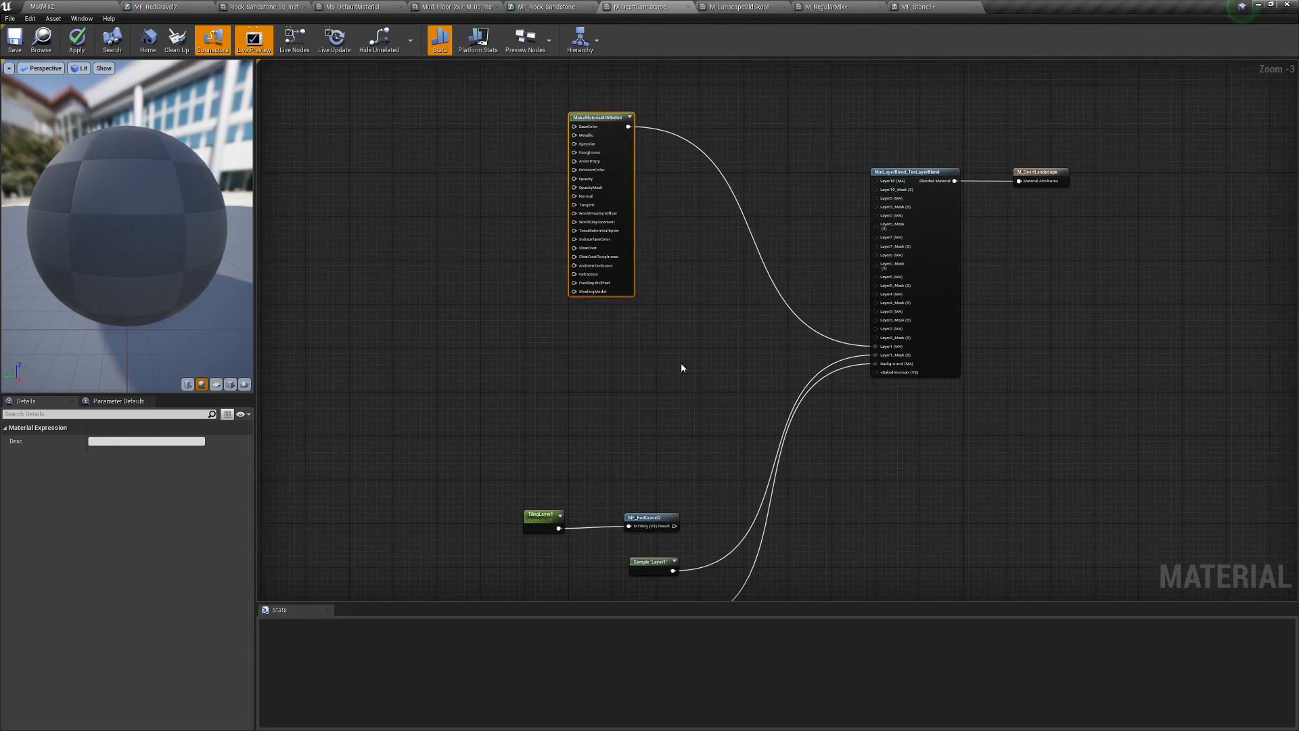
{"action": "right_click_drag", "start_coordinate": [530, 409], "coordinate": [531, 319]}
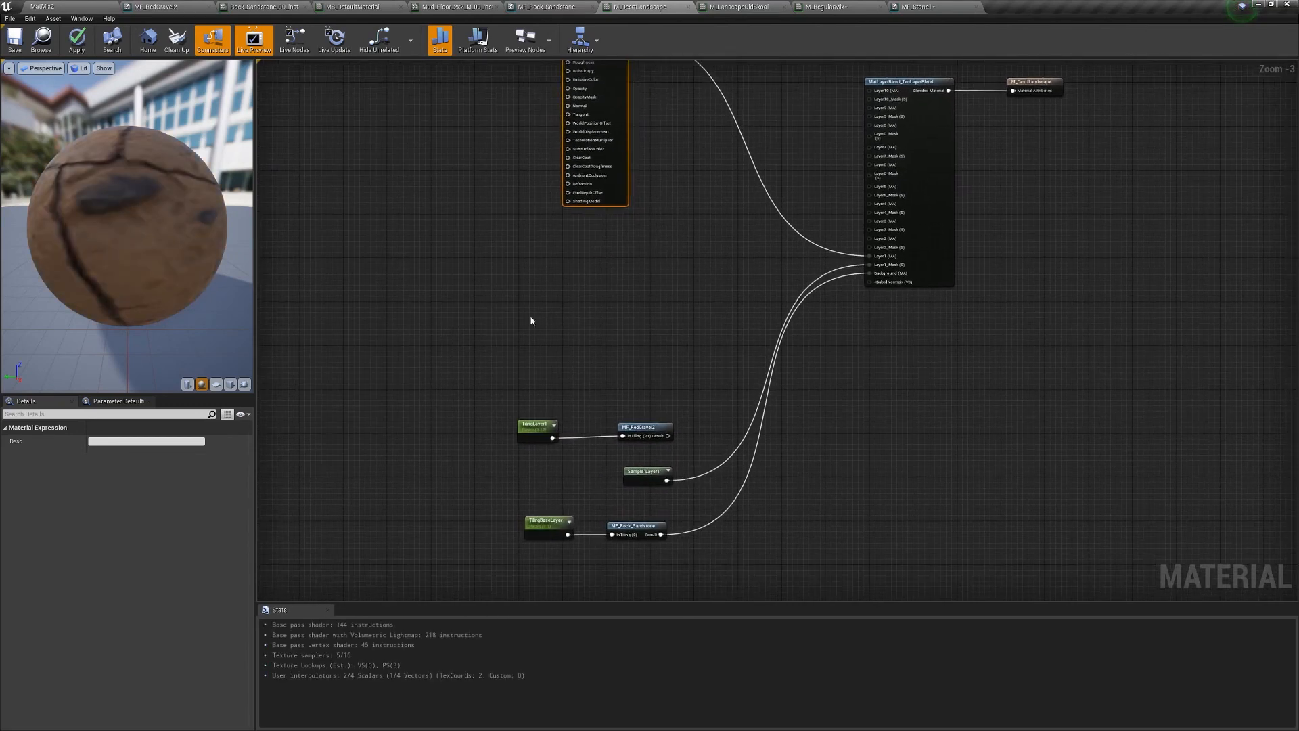
{"action": "left_click_drag", "start_coordinate": [449, 343], "coordinate": [716, 587]}
{"action": "right_click_drag", "start_coordinate": [667, 498], "coordinate": [668, 420]}
{"action": "key", "text": "Delete"}
{"action": "right_click_drag", "start_coordinate": [679, 235], "coordinate": [692, 393]}
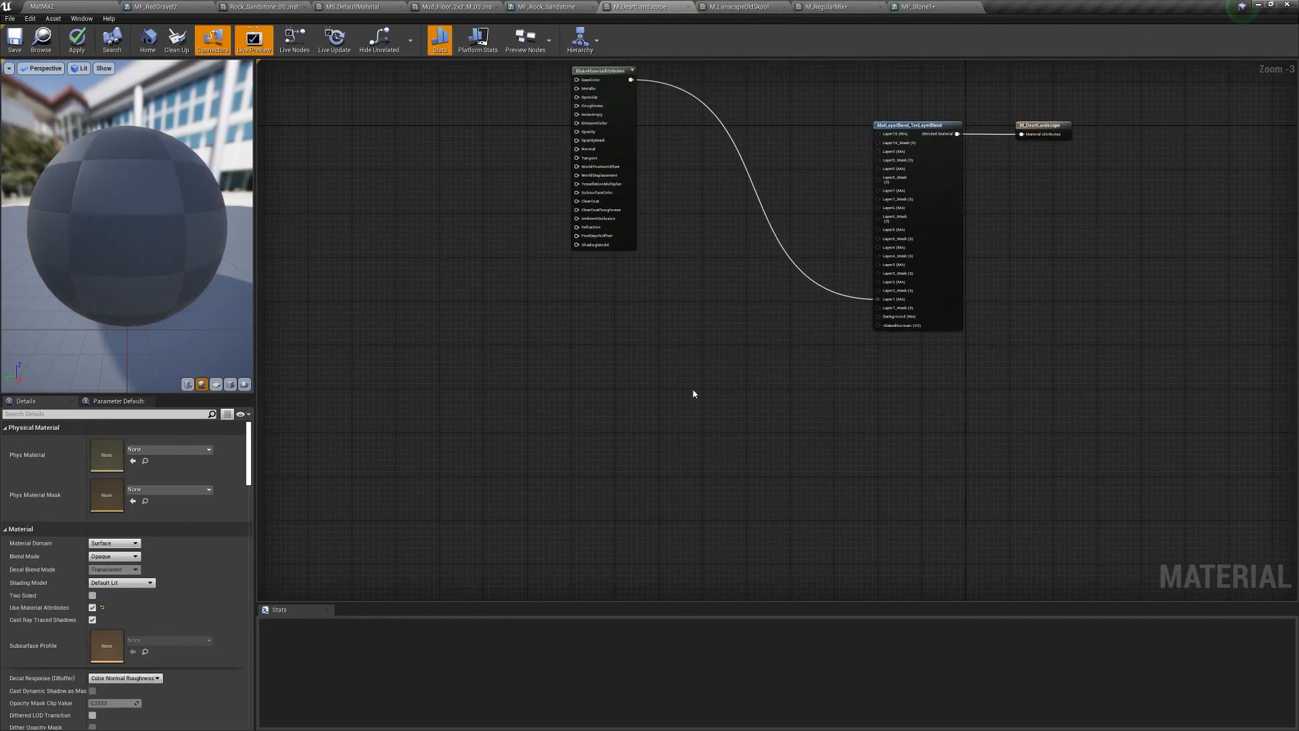
{"action": "key", "text": "ctrl+z"}
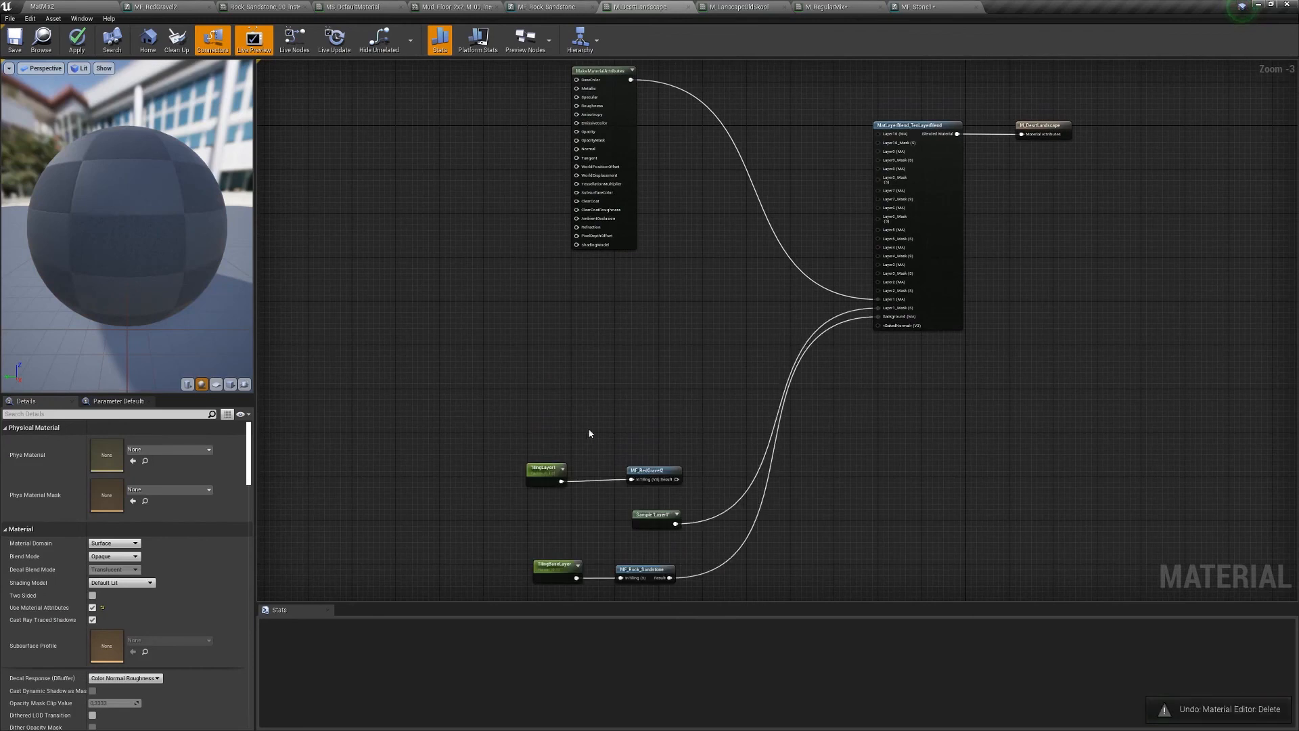
{"action": "left_click_drag", "start_coordinate": [521, 455], "coordinate": [693, 488]}
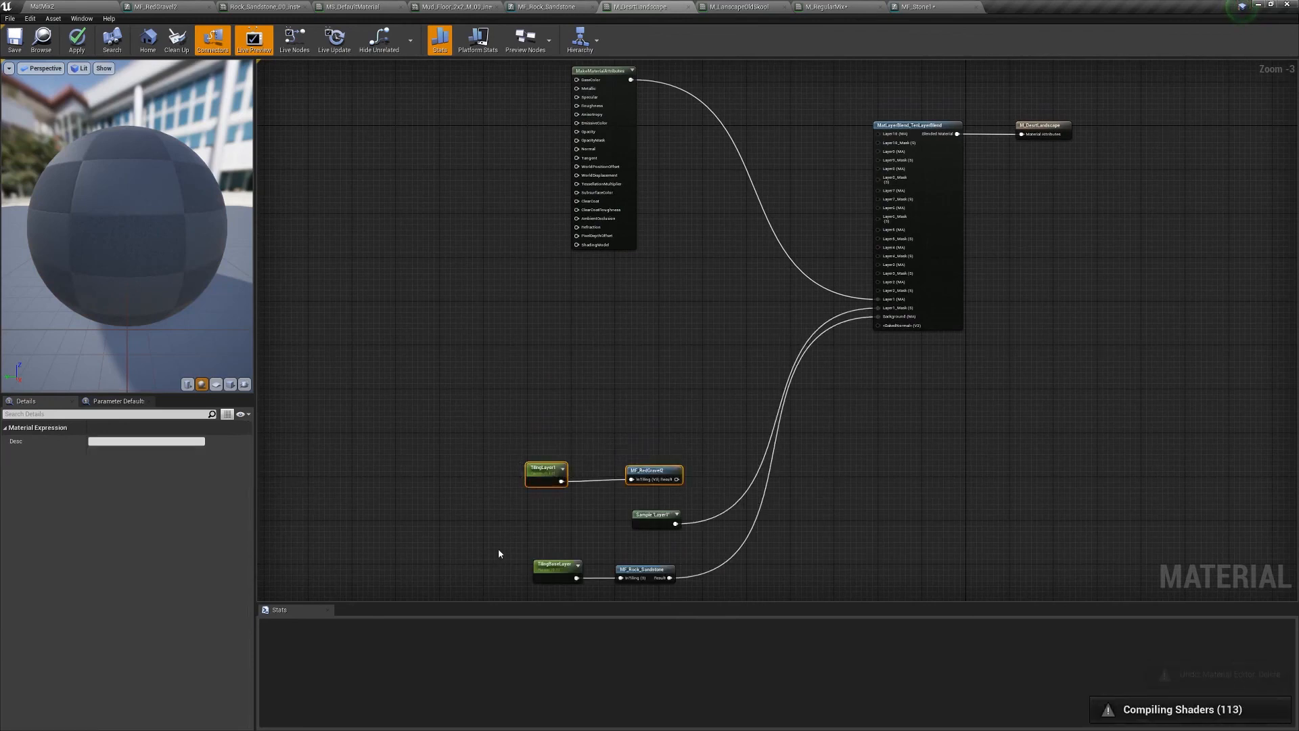
- Delete the TilingLayer1, MF_RedGravel2, TilingBaseLayer and MF_Rock_Sandstone nodes
{"action": "key", "text": "Delete"}
{"action": "left_click_drag", "start_coordinate": [506, 539], "coordinate": [688, 590]}
{"action": "key", "text": "Delete"}
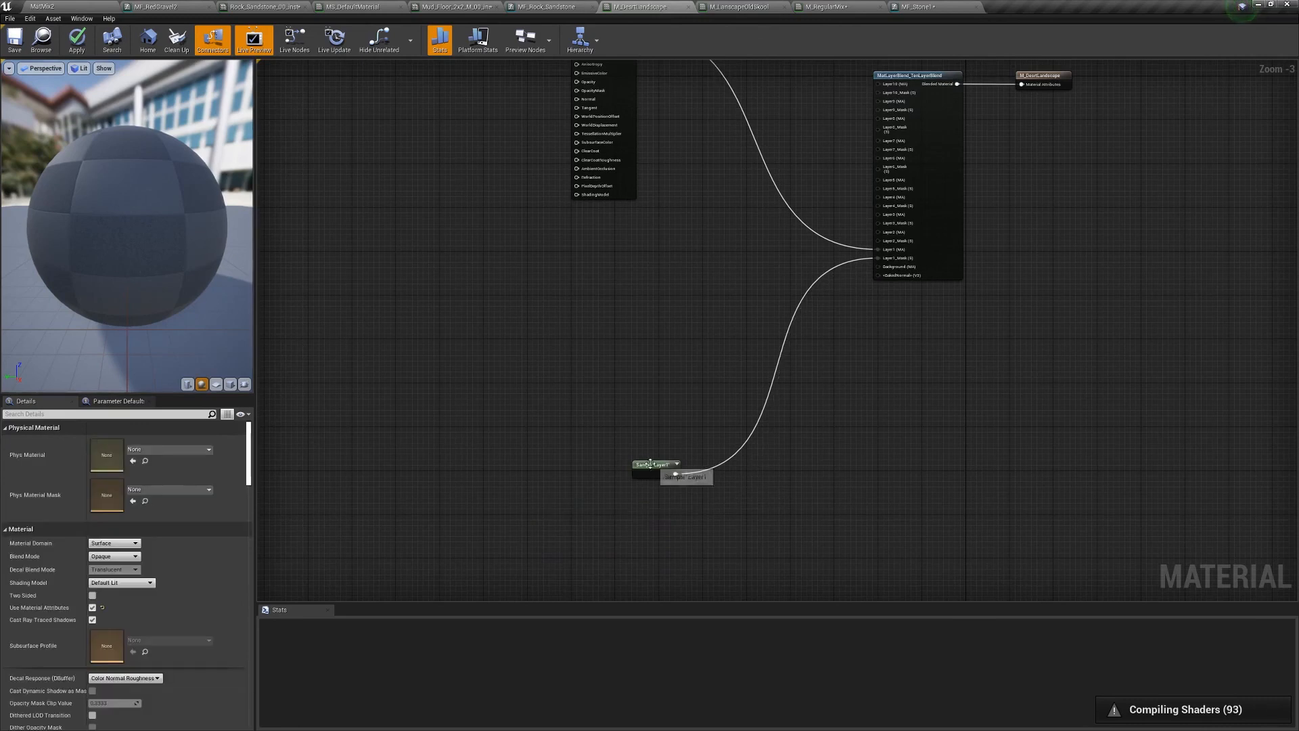
{"action": "left_click_drag", "start_coordinate": [654, 464], "coordinate": [625, 393]}
{"action": "right_click_drag", "start_coordinate": [659, 296], "coordinate": [698, 424]}
{"action": "left_click_drag", "start_coordinate": [638, 148], "coordinate": [476, 144]}
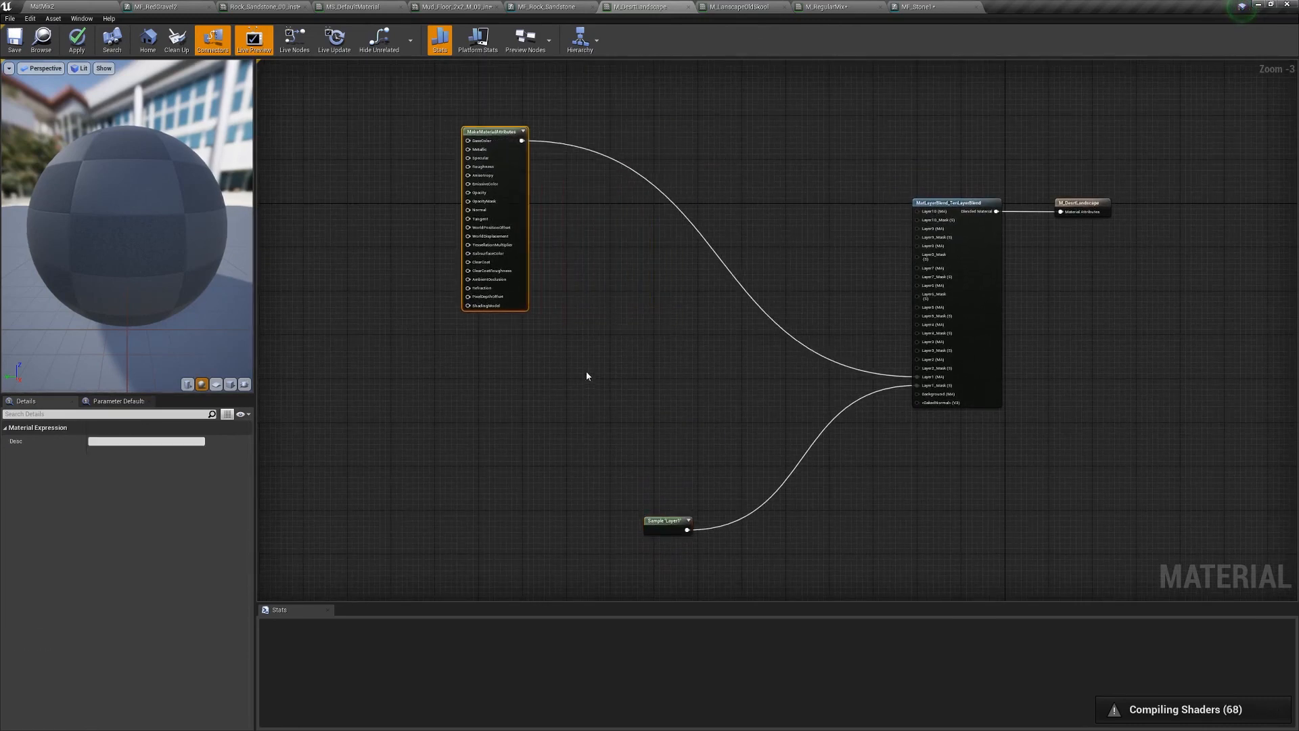
- Duplicate the MakeMaterialAttributes node and place the copy below the original
{"action": "key", "text": "ctrl+c"}
{"action": "key", "text": "ctrl+v"}
{"action": "left_click_drag", "start_coordinate": [650, 386], "coordinate": [918, 394]}
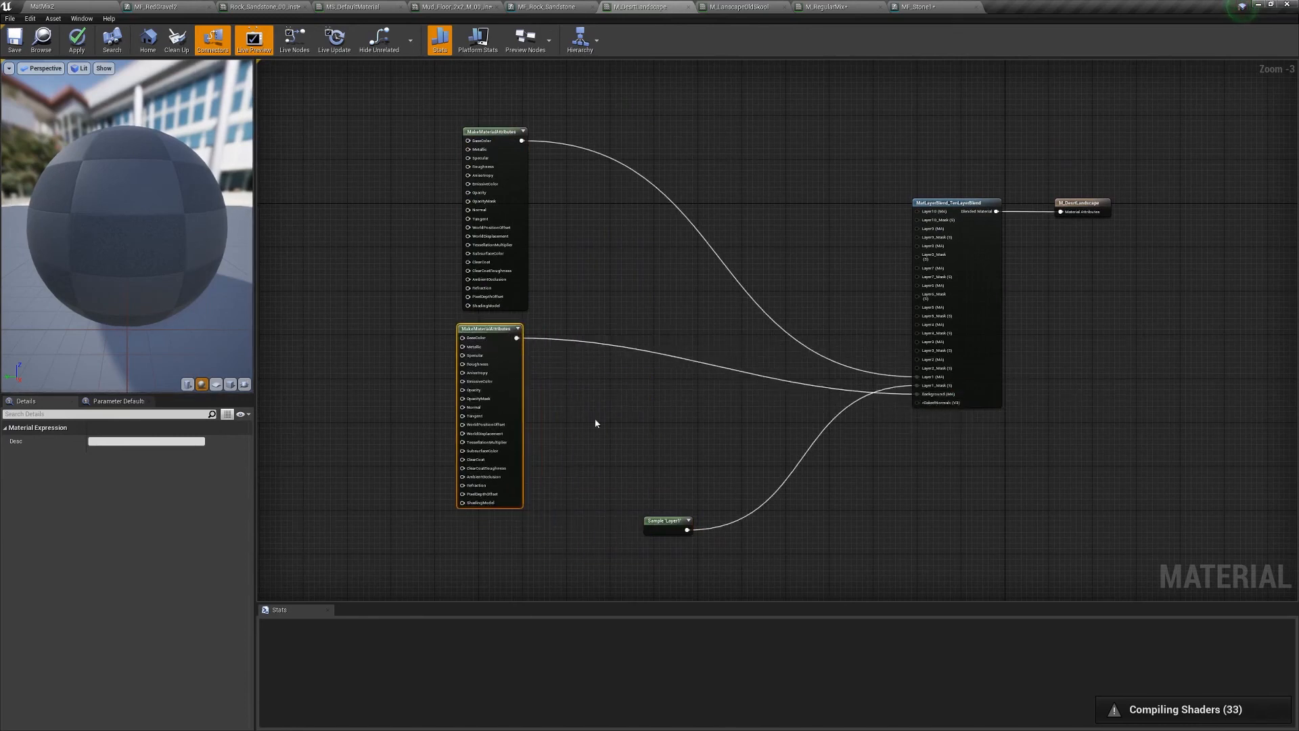
{"action": "right_click_drag", "start_coordinate": [448, 443], "coordinate": [662, 412]}
- Add a Texture Sample for each MakeMaterialAttributes node, wiring it into BaseColor
{"action": "left_click", "coordinate": [454, 322]}
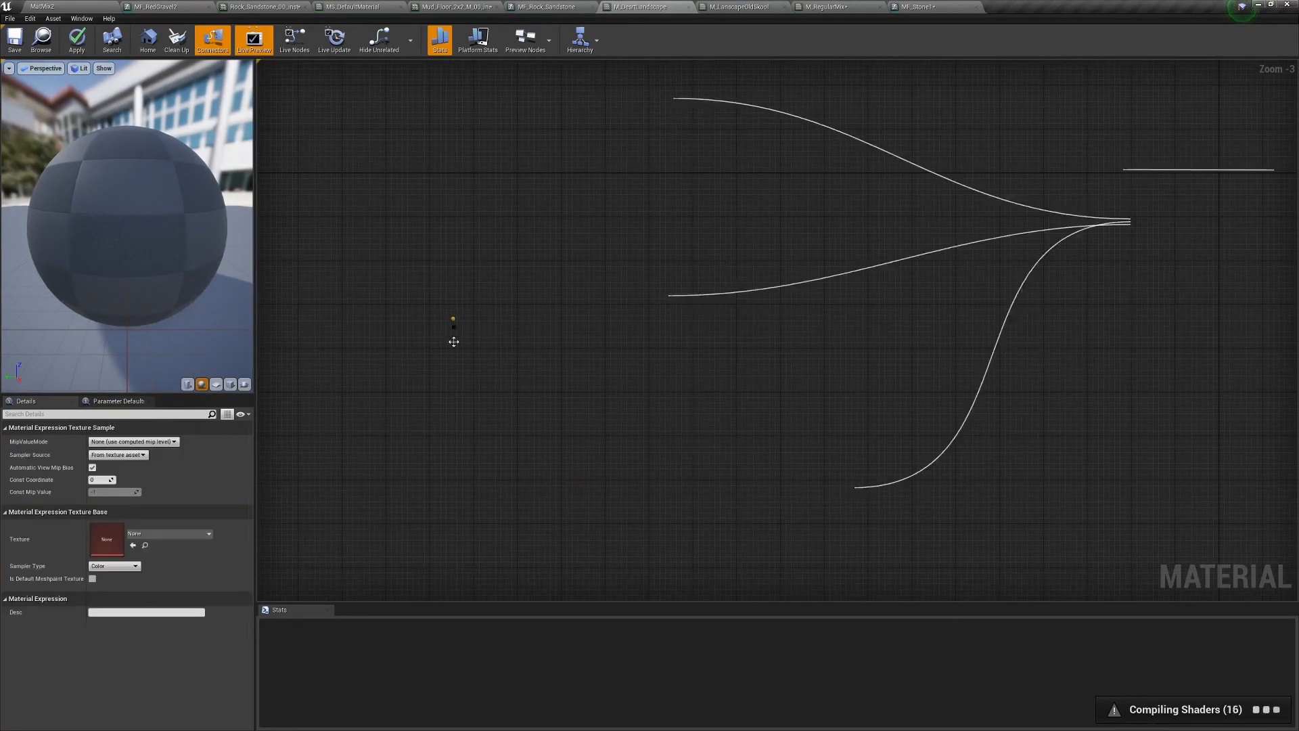
{"action": "left_click_drag", "start_coordinate": [515, 332], "coordinate": [678, 308]}
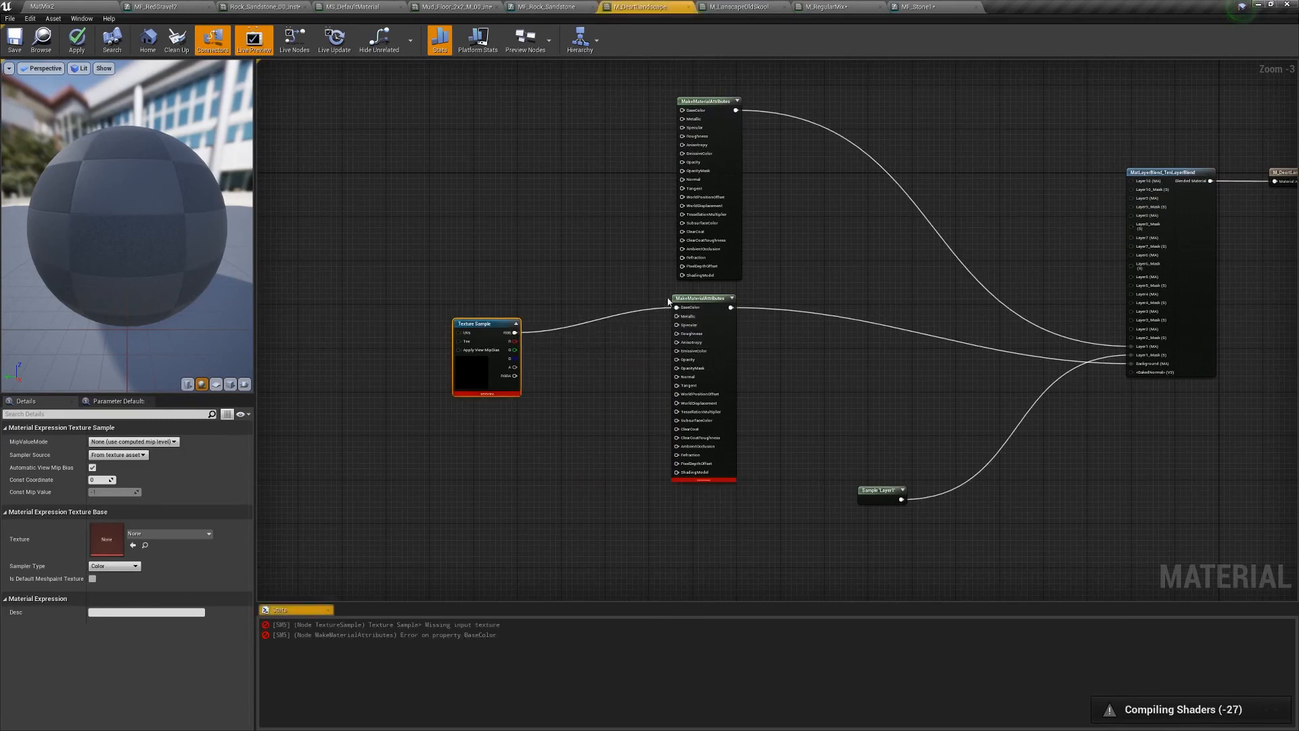
{"action": "right_click_drag", "start_coordinate": [513, 167], "coordinate": [547, 257]}
{"action": "key", "text": "t"}
{"action": "left_click", "coordinate": [487, 182]}
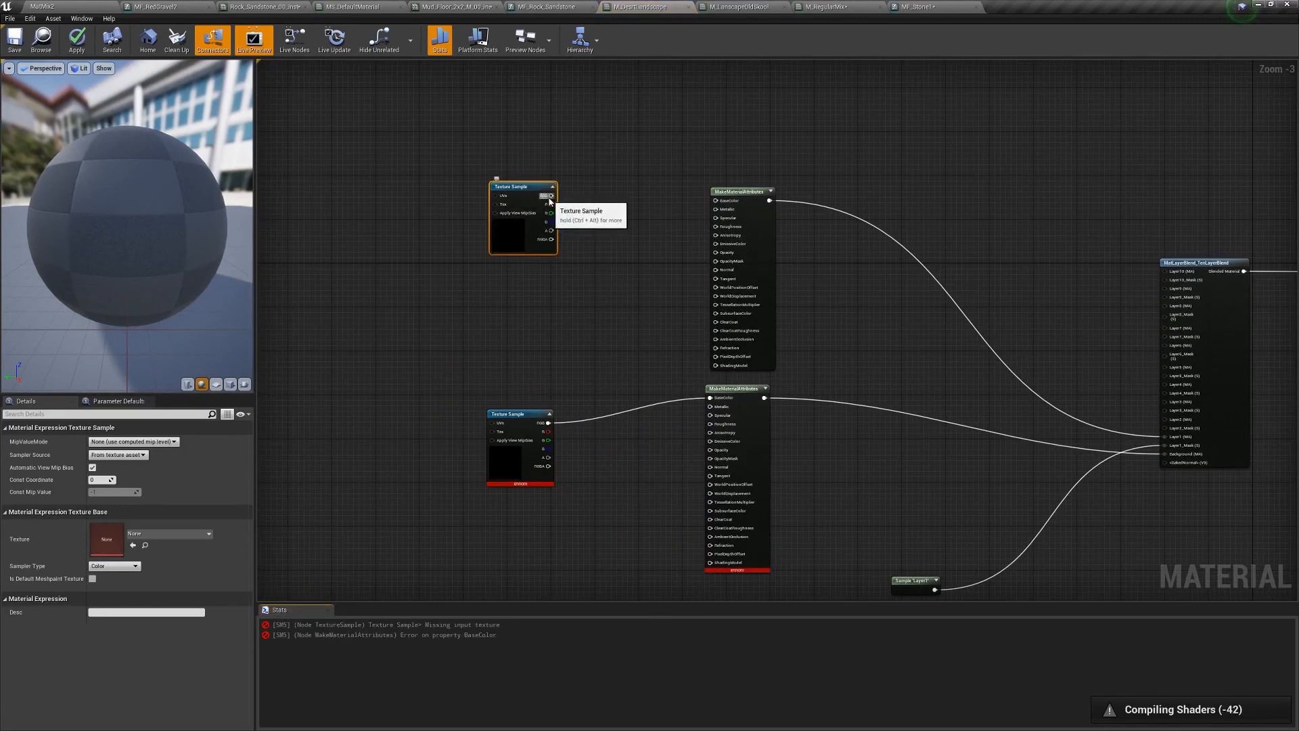
{"action": "left_click_drag", "start_coordinate": [551, 196], "coordinate": [715, 200]}
{"action": "left_click_drag", "start_coordinate": [445, 145], "coordinate": [562, 463]}
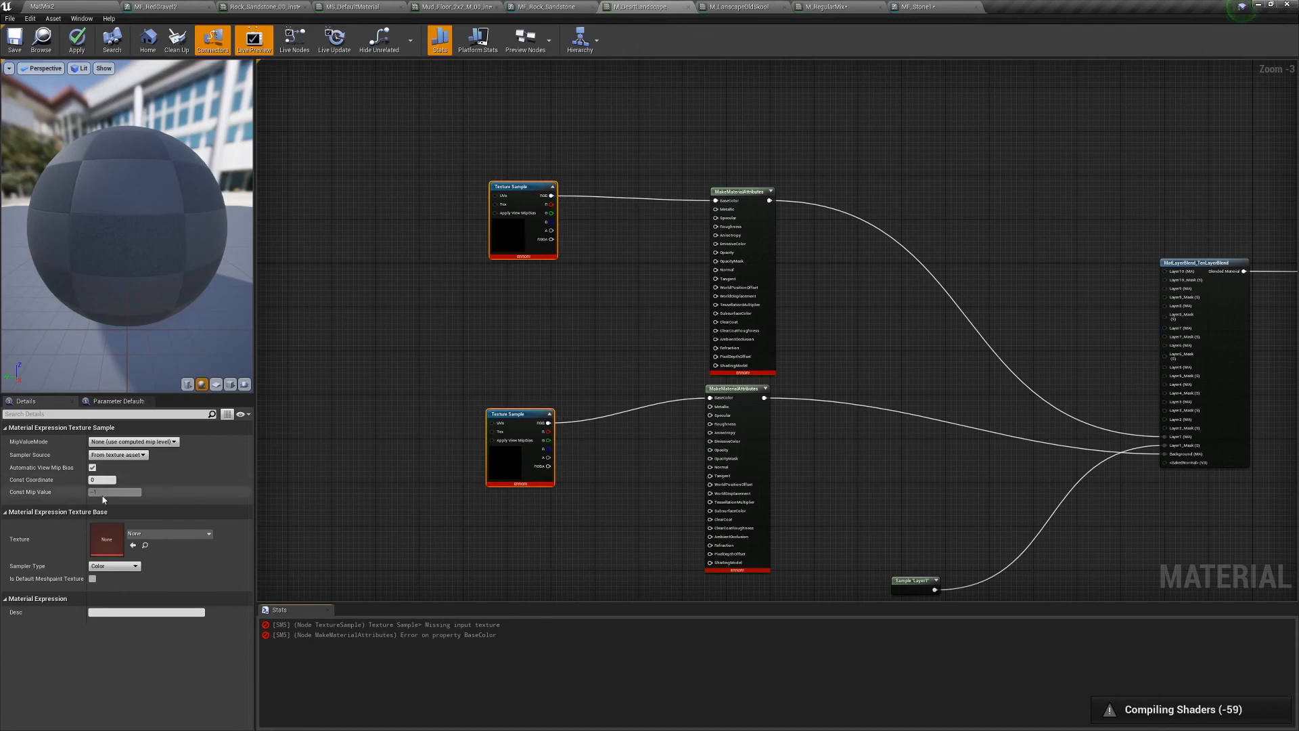
{"action": "left_click", "coordinate": [42, 6]}
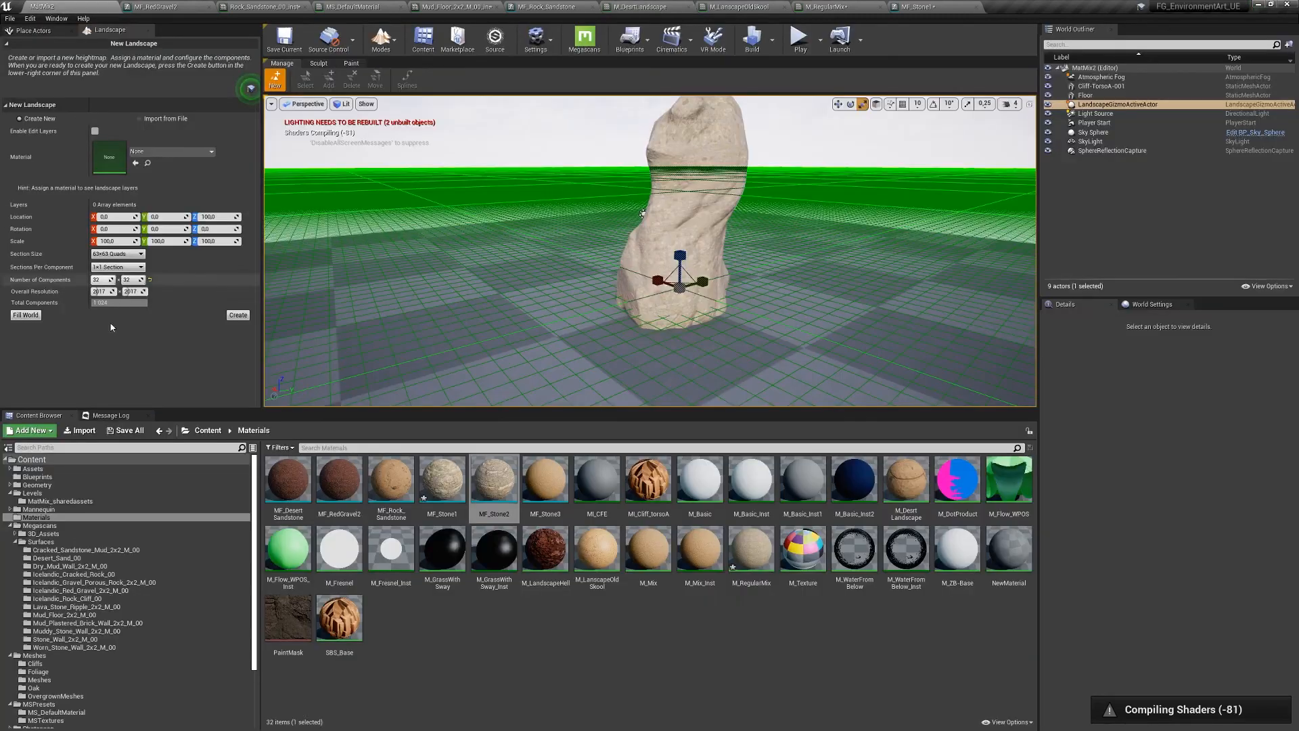
- Assign the Cracked_Sandstone_Mud_2x2_M_00 albedo texture to both Texture Samples
{"action": "left_click", "coordinate": [81, 549]}
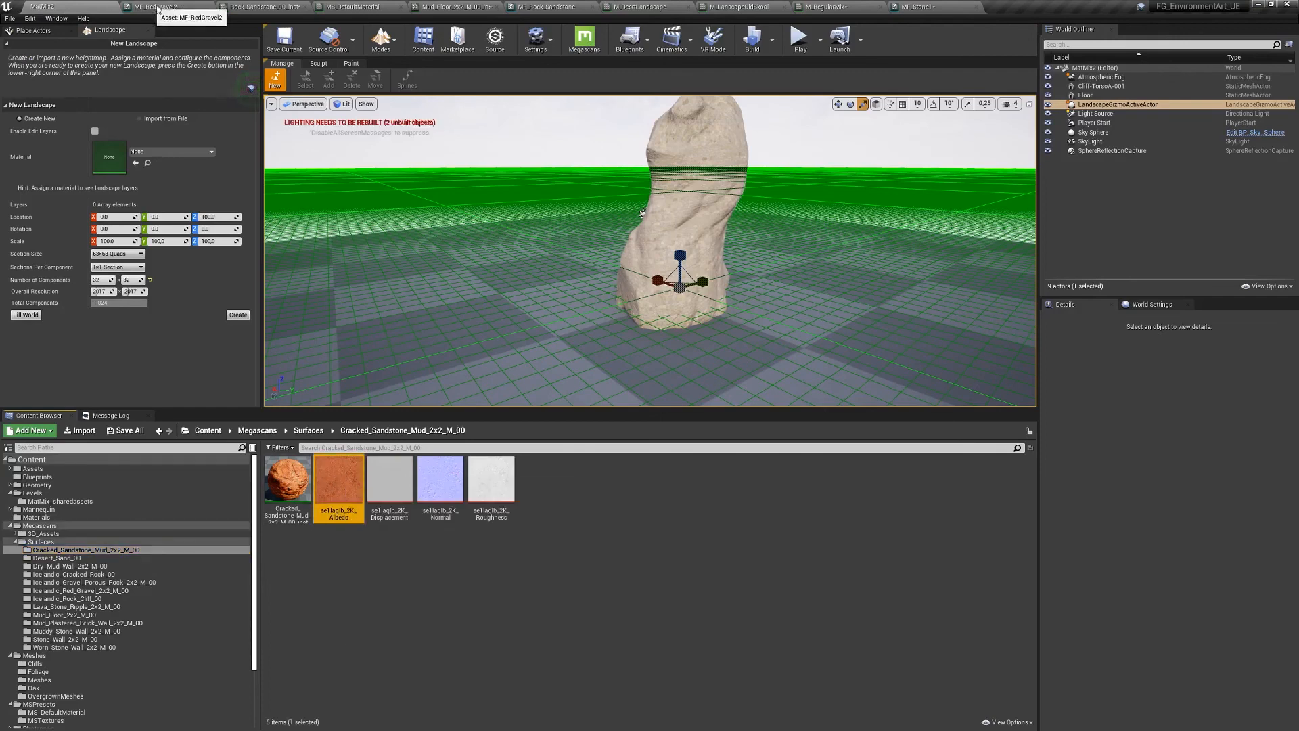
{"action": "left_click", "coordinate": [830, 7]}
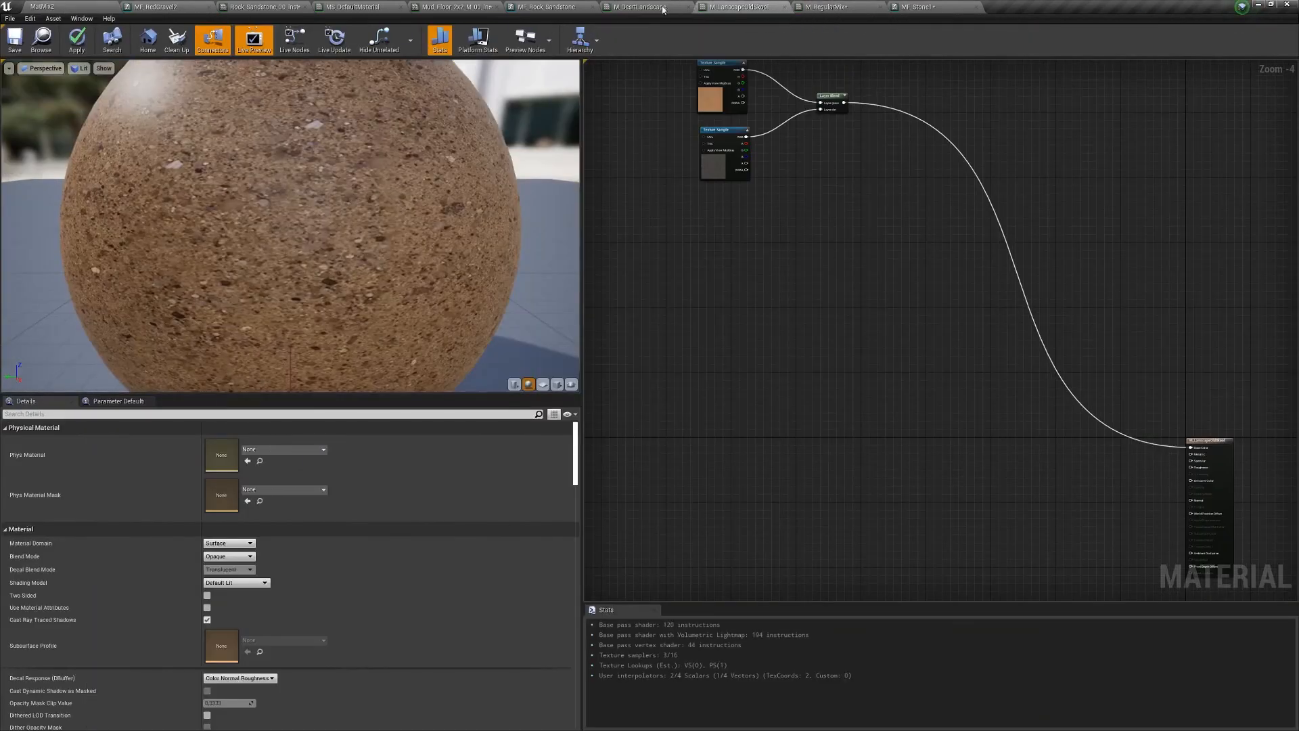
{"action": "left_click", "coordinate": [641, 7]}
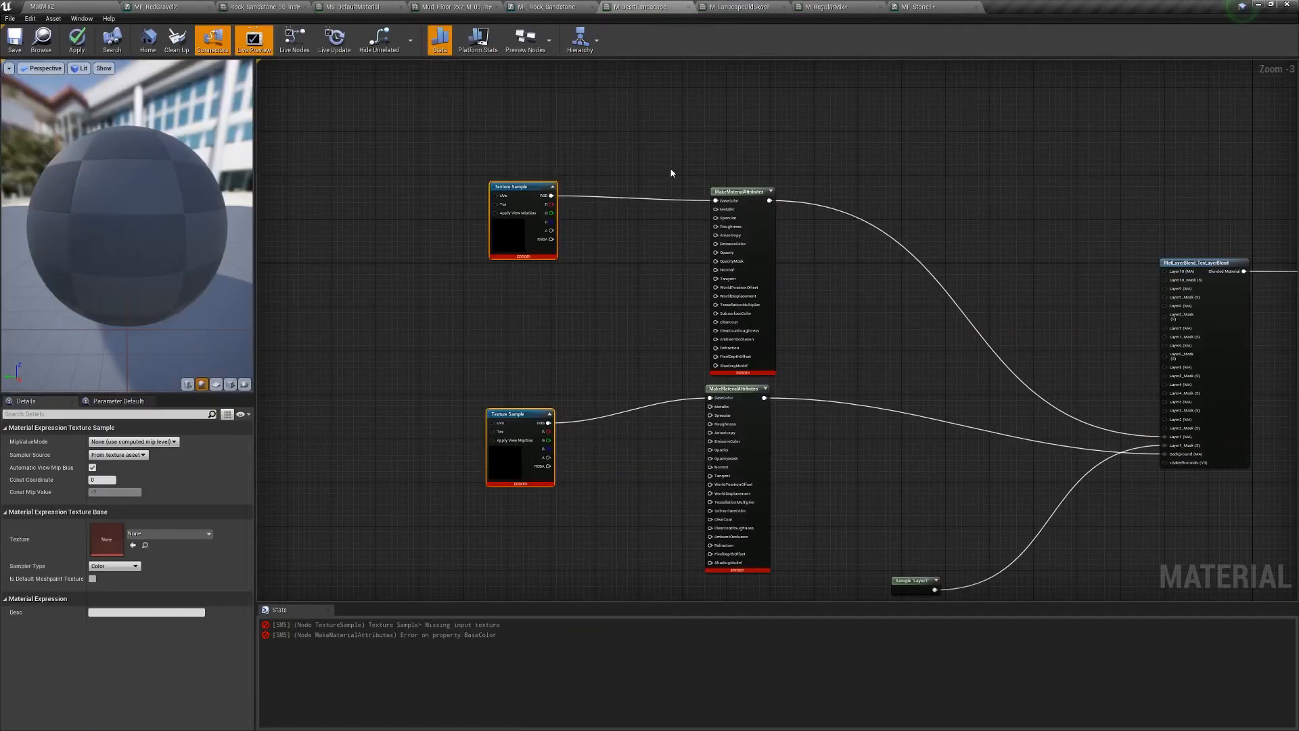
{"action": "left_click", "coordinate": [133, 545]}
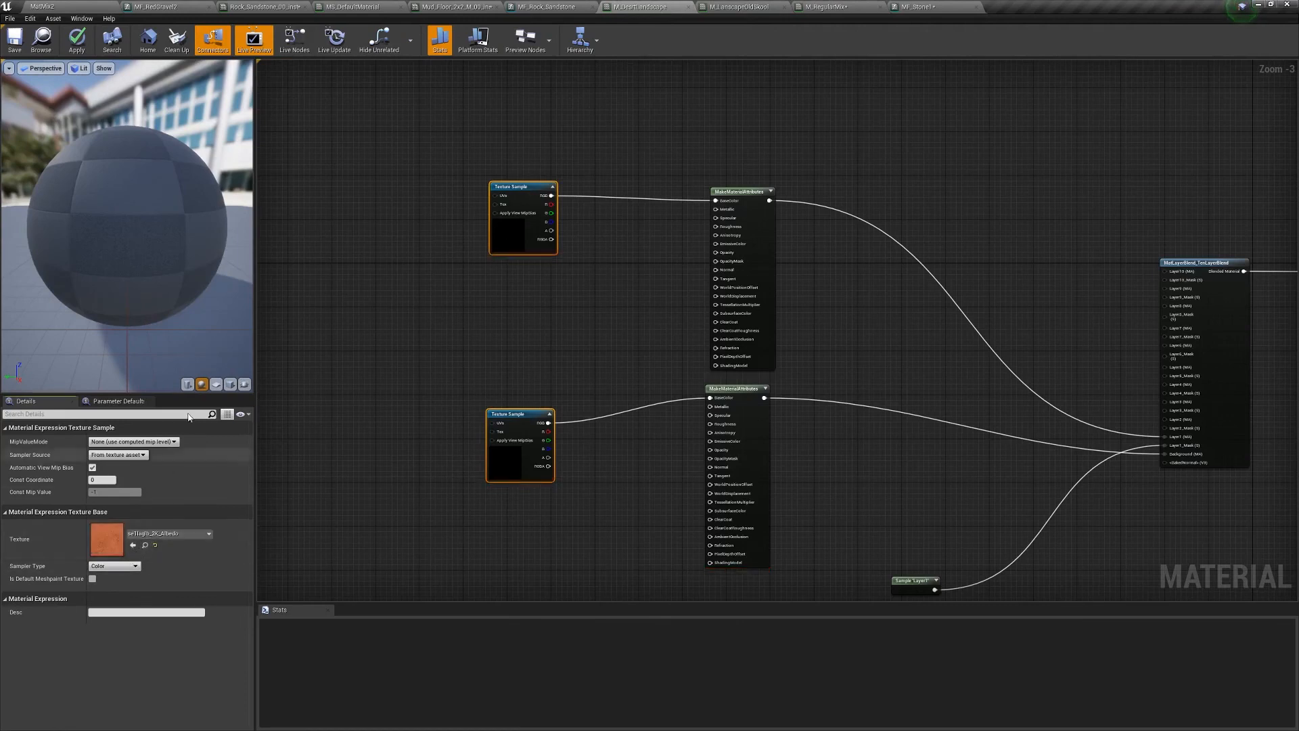
- Align each Texture Sample with its attributes node, then apply the material
{"action": "right_click_drag", "start_coordinate": [896, 379], "coordinate": [942, 198]}
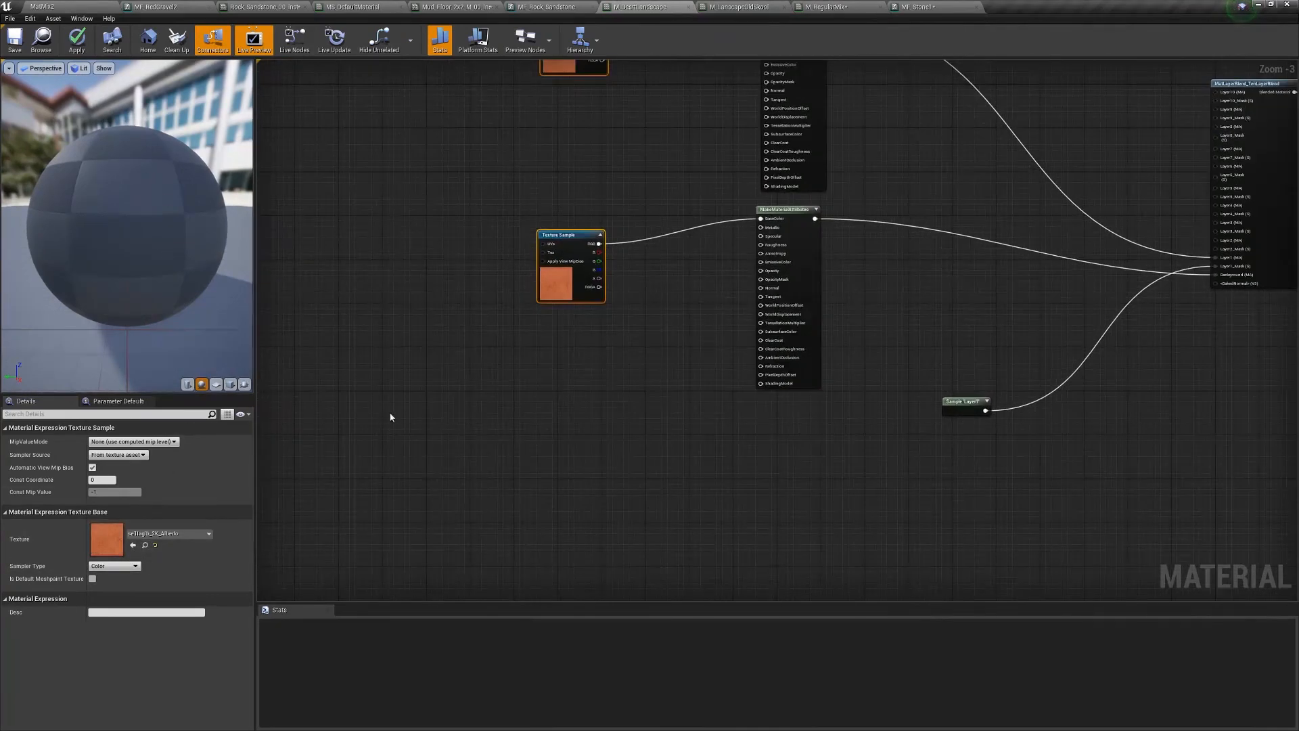
{"action": "left_click_drag", "start_coordinate": [461, 417], "coordinate": [816, 369]}
{"action": "left_click_drag", "start_coordinate": [953, 399], "coordinate": [1128, 351]}
{"action": "right_click_drag", "start_coordinate": [989, 240], "coordinate": [943, 418]}
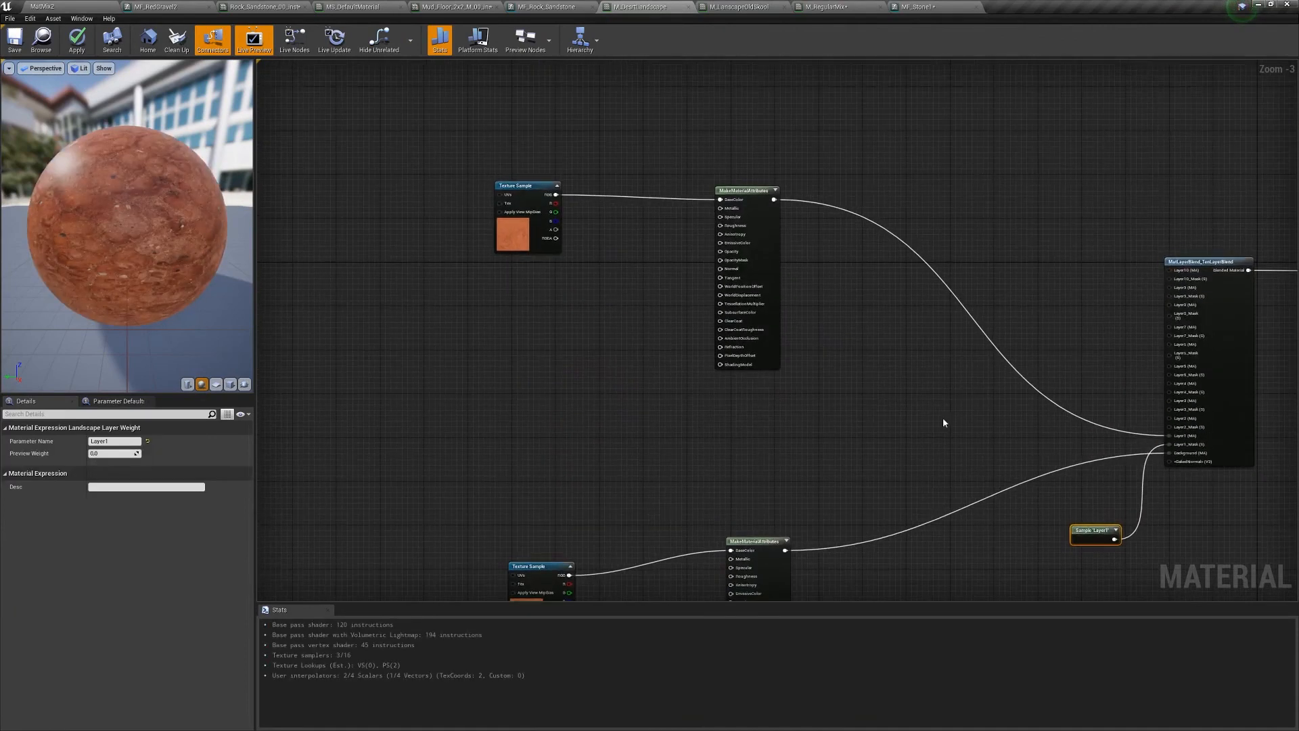
{"action": "left_click_drag", "start_coordinate": [458, 441], "coordinate": [754, 144]}
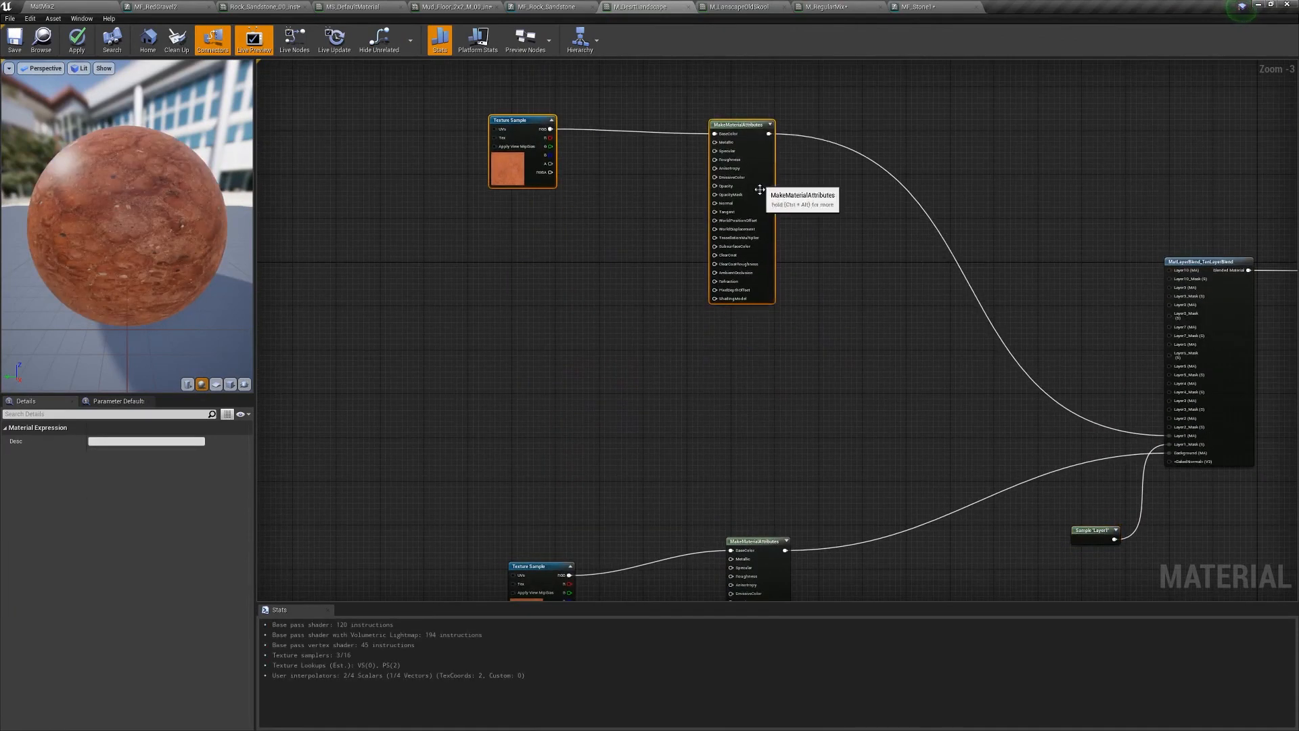
{"action": "right_click_drag", "start_coordinate": [628, 437], "coordinate": [627, 337]}
{"action": "left_click", "coordinate": [575, 414]}
{"action": "mouse_move", "coordinate": [551, 466]}
{"action": "left_mouse_down"}
{"action": "mouse_move", "coordinate": [553, 436]}
{"action": "mouse_move", "coordinate": [562, 446]}
{"action": "left_mouse_up"}
{"action": "left_click", "coordinate": [643, 356]}
{"action": "left_click", "coordinate": [77, 58]}
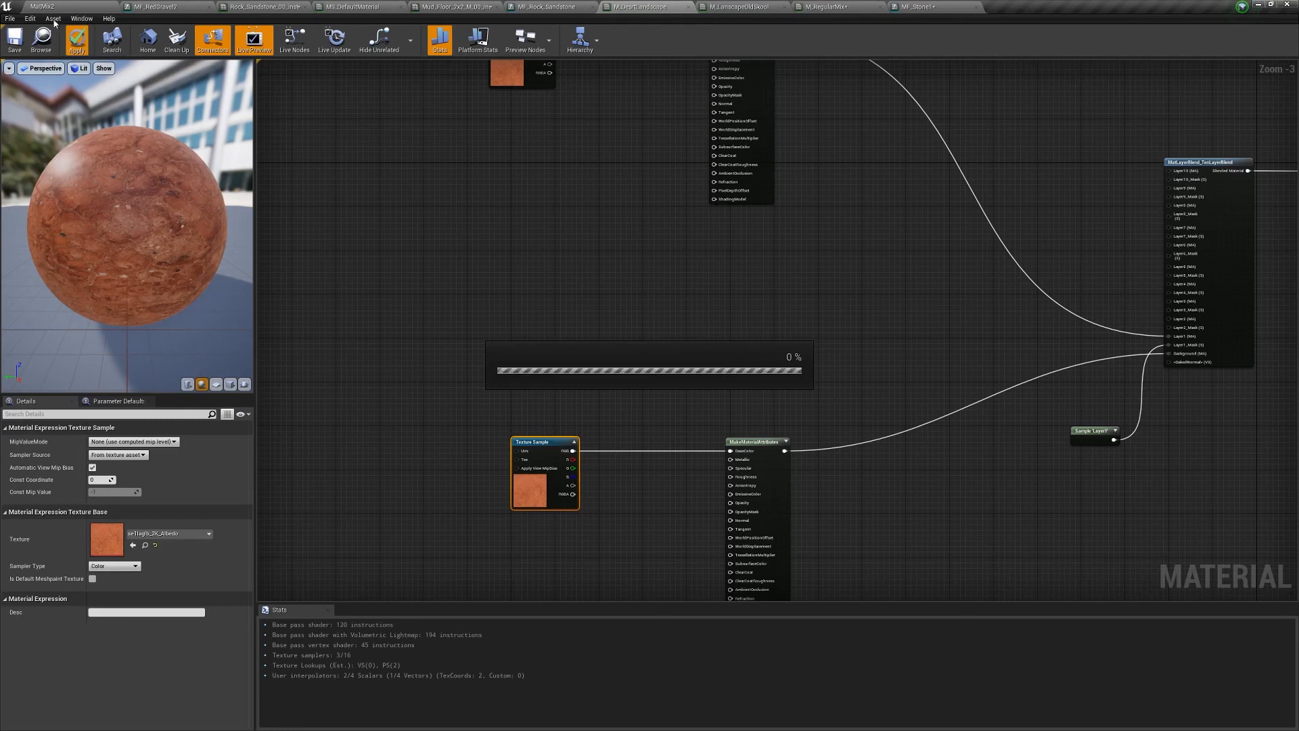
- Save the M_DesertLandscape material and bring up the Windows Start menu
{"action": "left_click", "coordinate": [14, 39]}
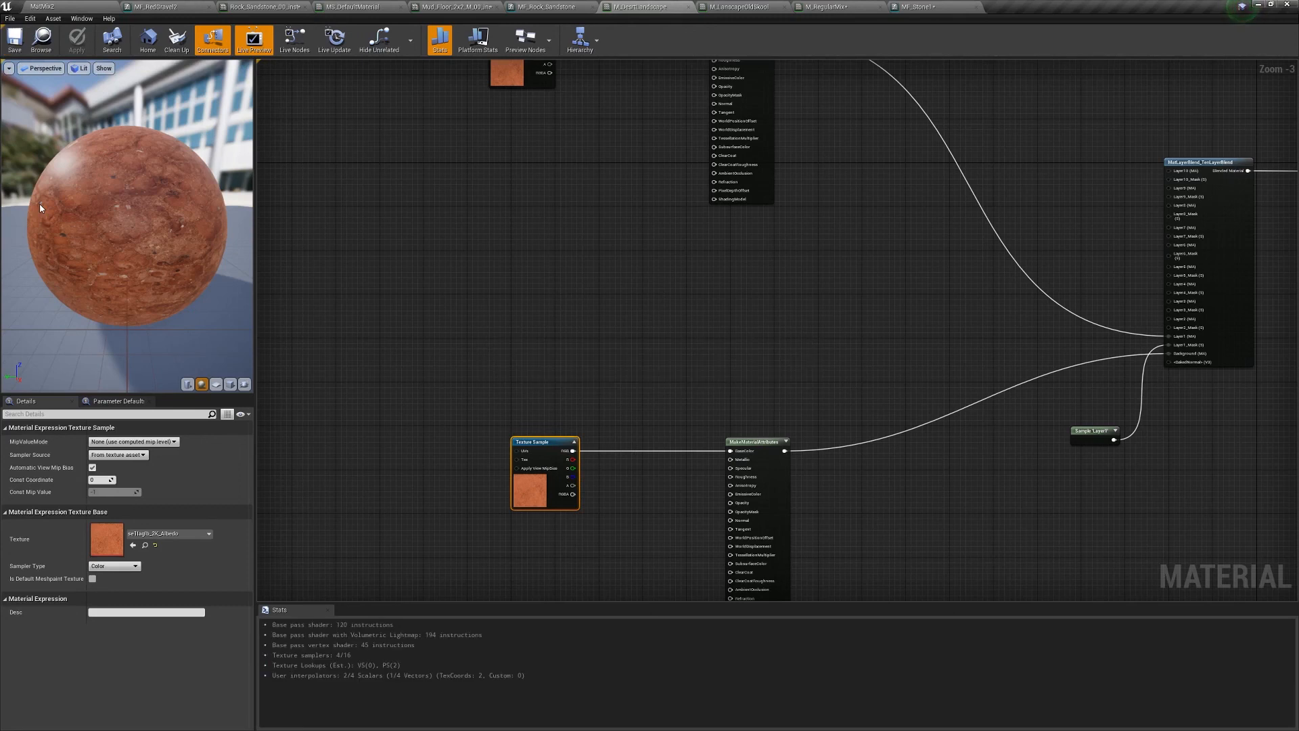
{"action": "key", "text": "super"}
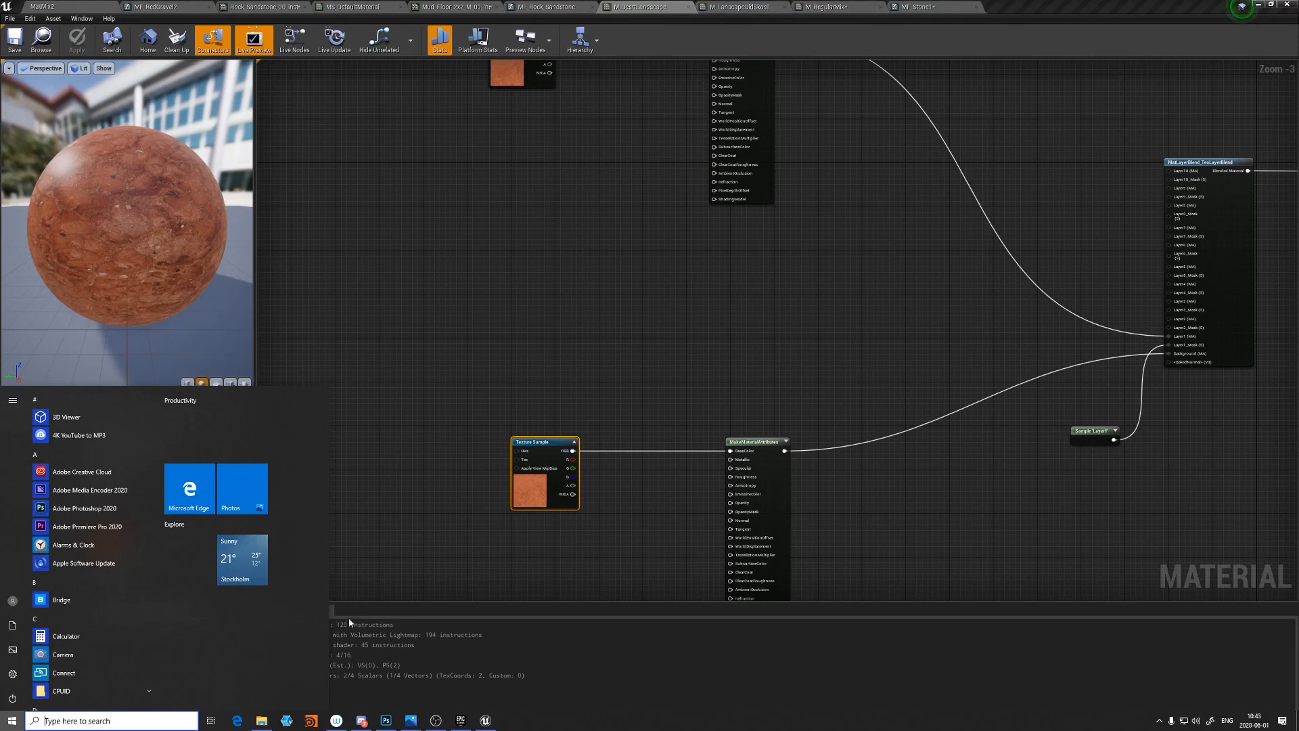
- Close the Start menu, select the Floor actor and enlarge the level viewport
{"action": "left_click", "coordinate": [429, 450]}
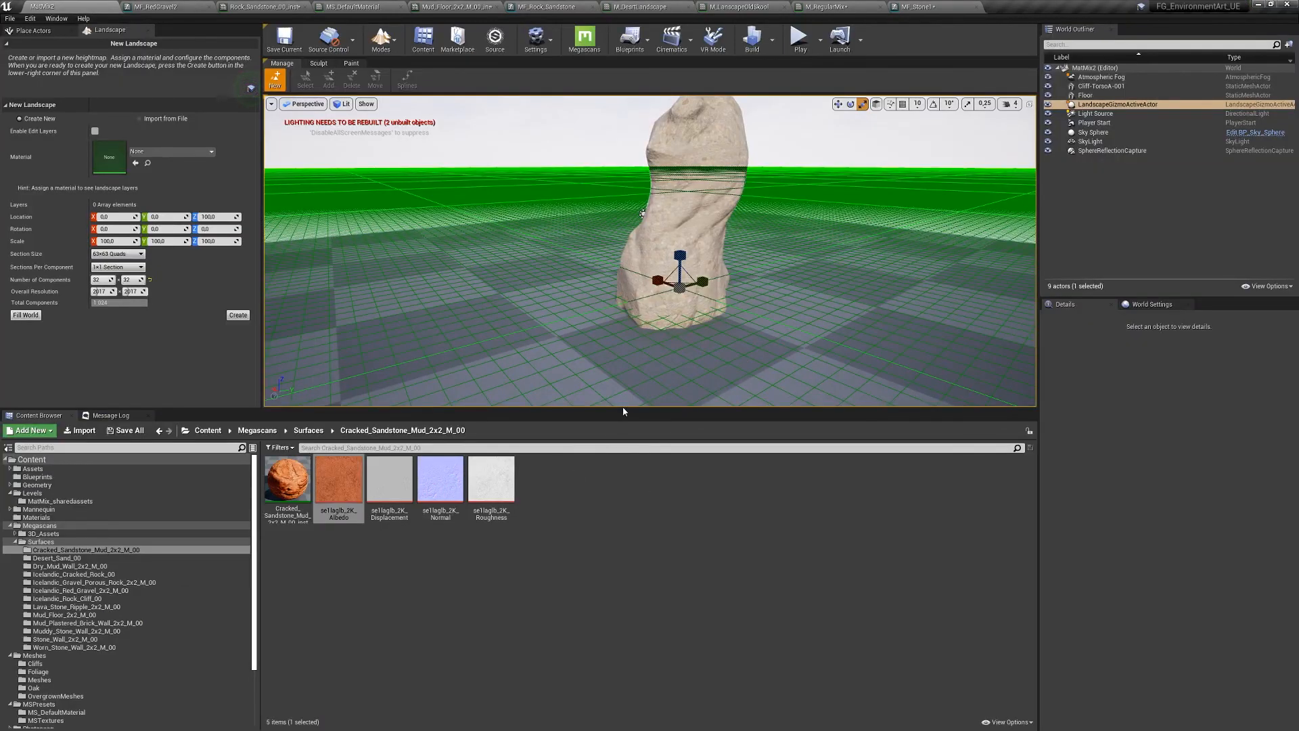
{"action": "left_click", "coordinate": [621, 405]}
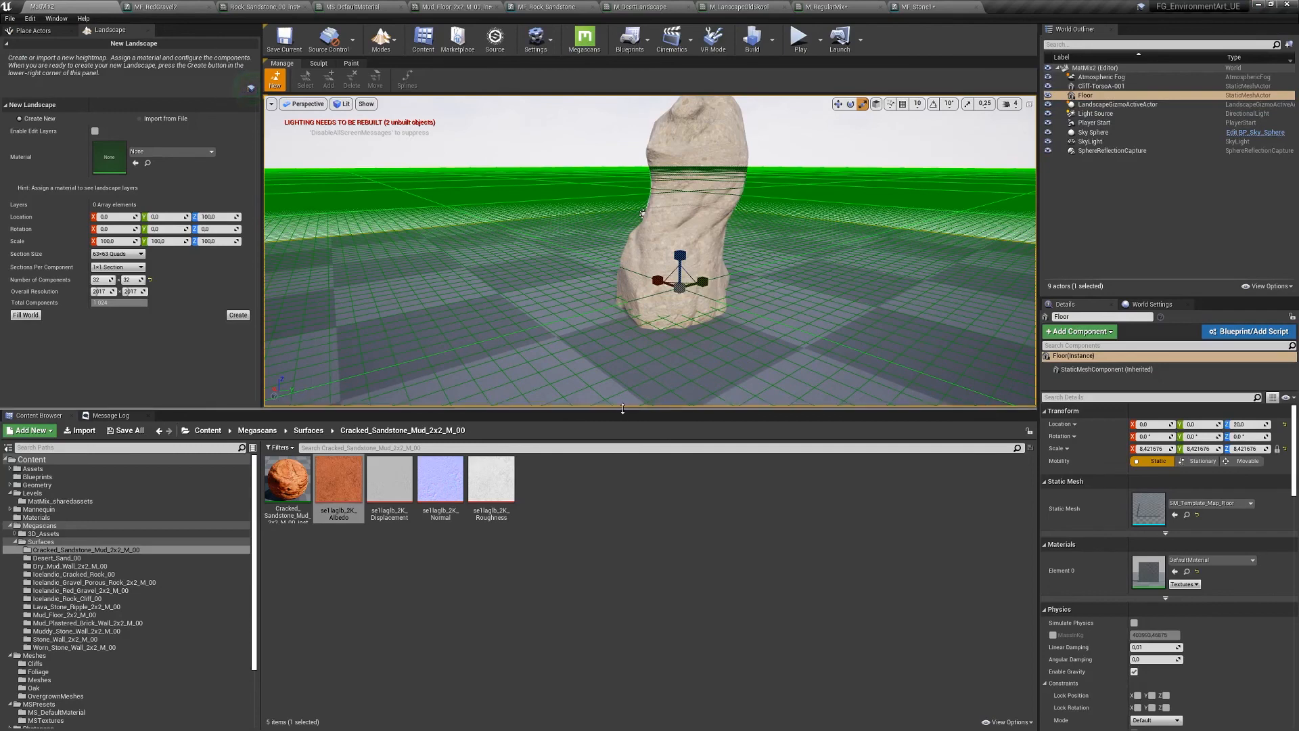
{"action": "left_click_drag", "start_coordinate": [622, 409], "coordinate": [623, 542]}
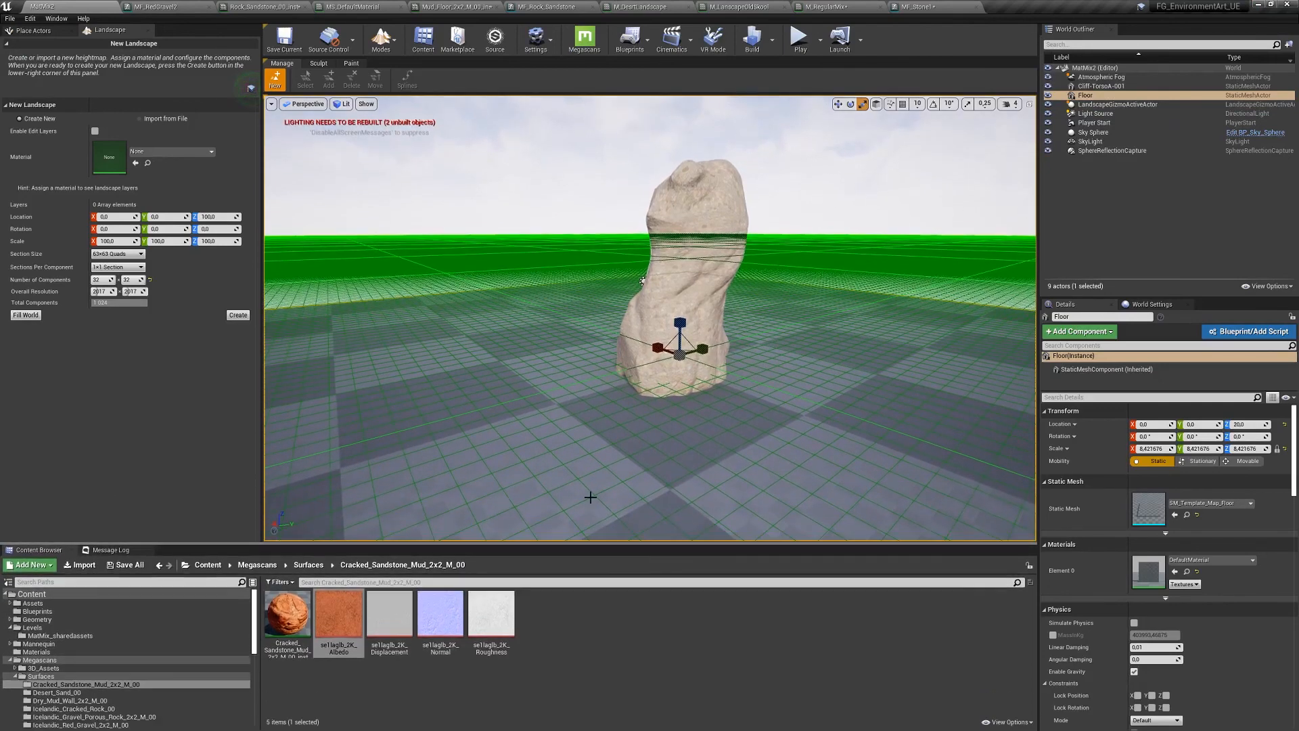